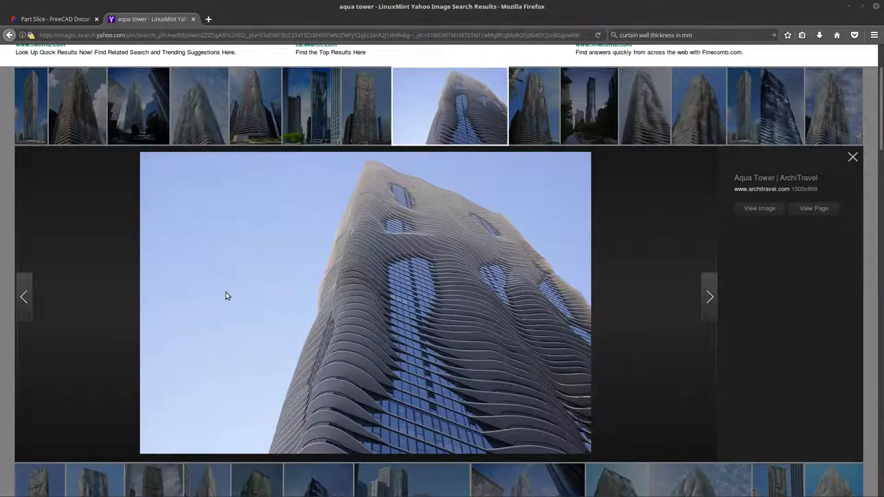
# Browse the reference photos and enlarge the wavy Aqua Tower image
pyautogui.scroll(3, 226, 292)
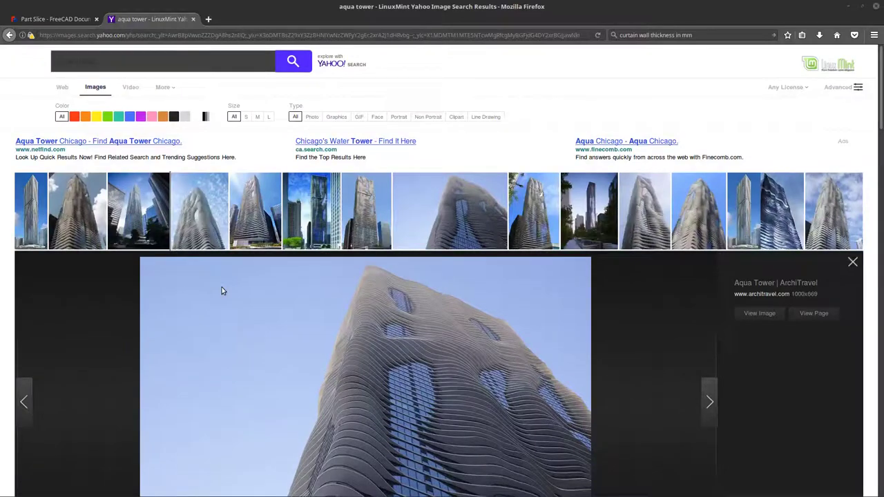
pyautogui.scroll(-4, 223, 291)
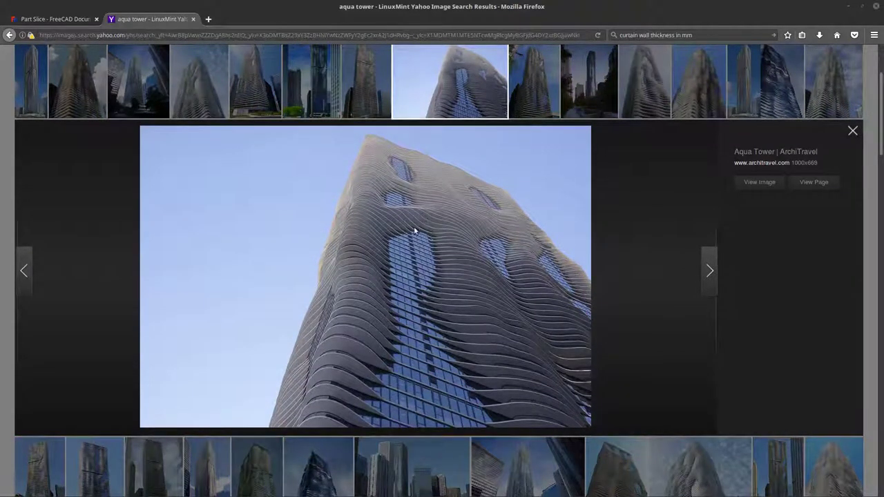
pyautogui.scroll(-5, 411, 238)
pyautogui.scroll(-3, 523, 347)
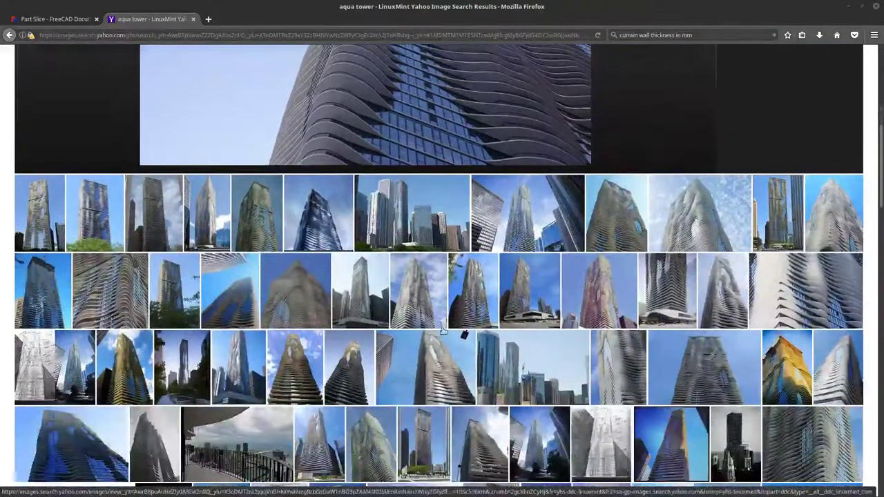
pyautogui.scroll(-3, 390, 338)
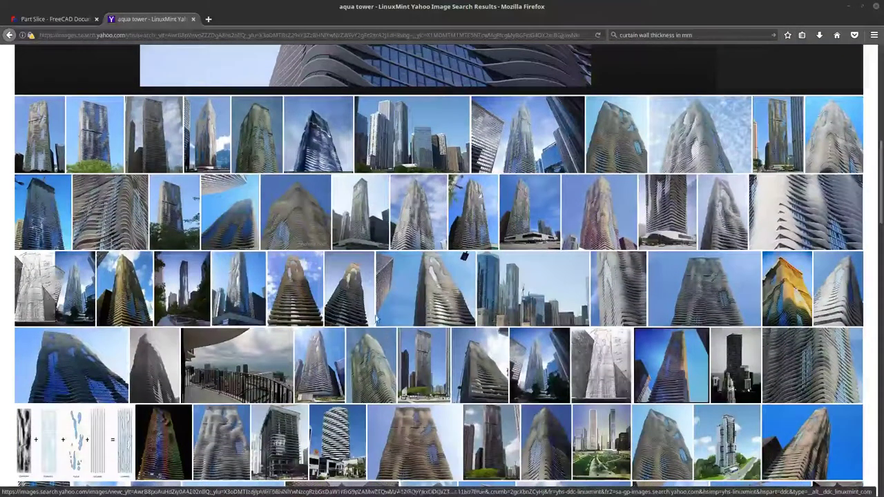
pyautogui.scroll(-3, 308, 345)
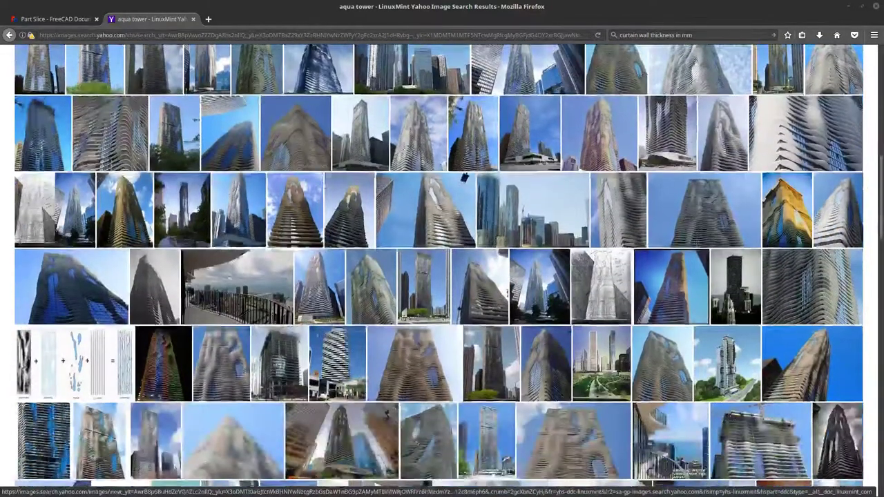
pyautogui.click(403, 399)
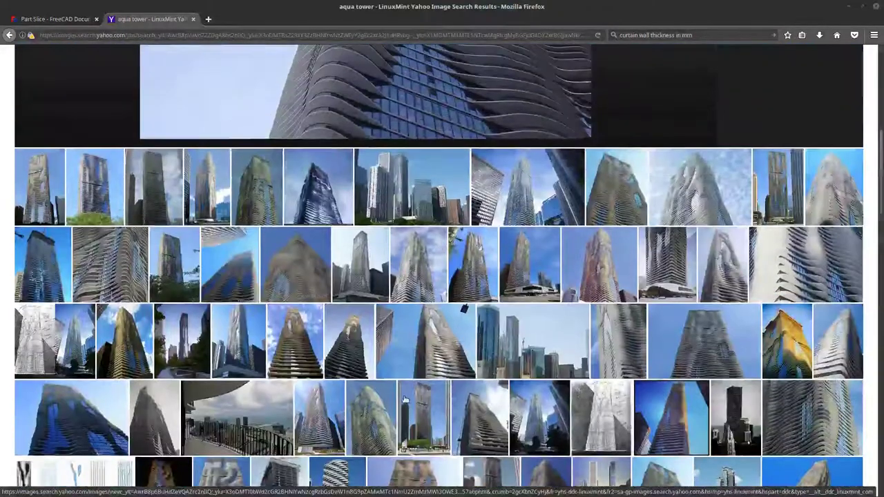
pyautogui.scroll(3, 332, 317)
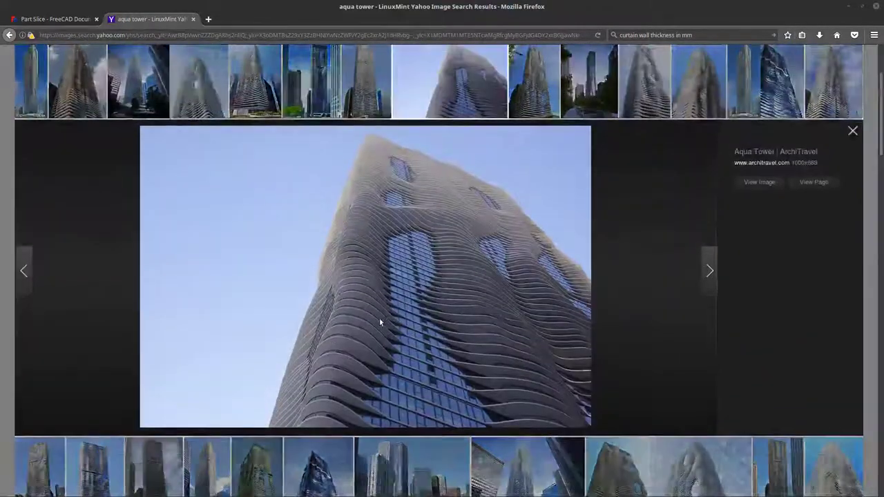
pyautogui.scroll(-2, 353, 331)
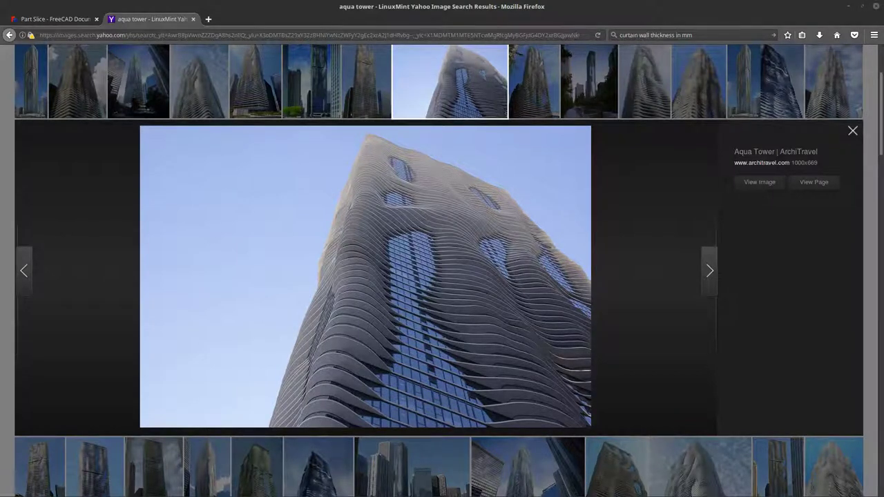
# Open scrapper tutorial.fcstd from the 01 model folder in FreeCAD Daily
pyautogui.hotkey('alt', 'Tab')
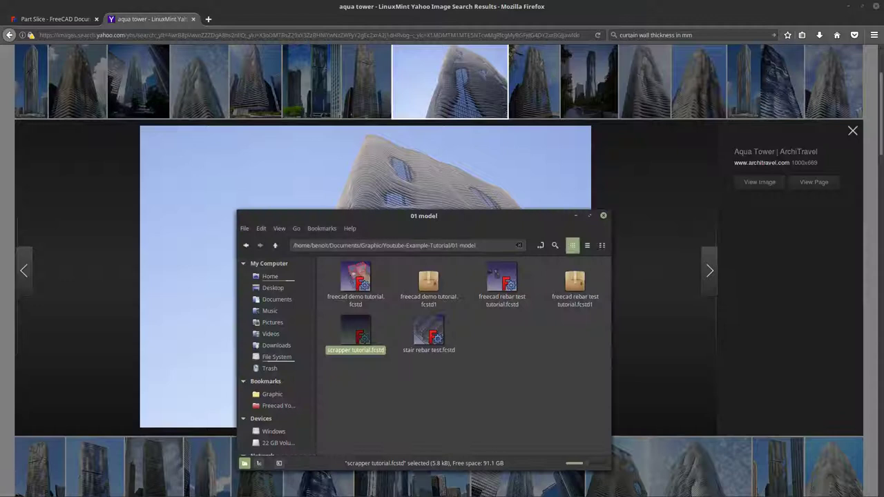
pyautogui.click(380, 423)
pyautogui.click(358, 337)
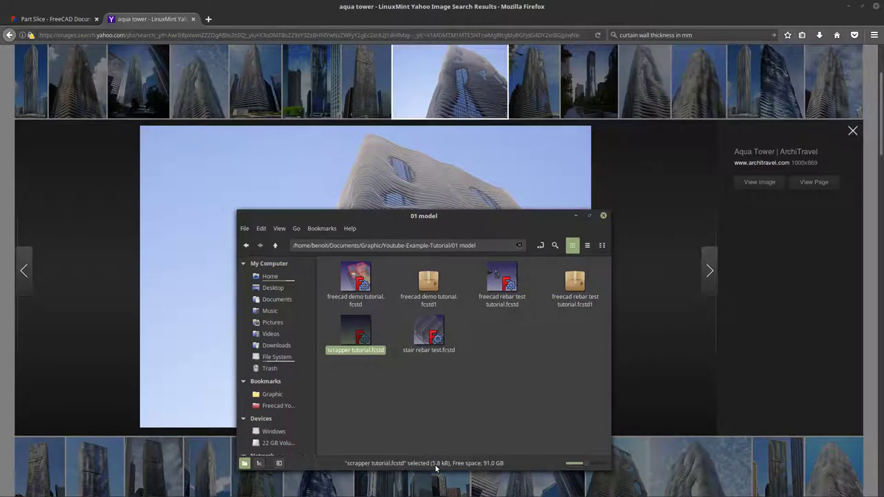
pyautogui.rightClick(360, 354)
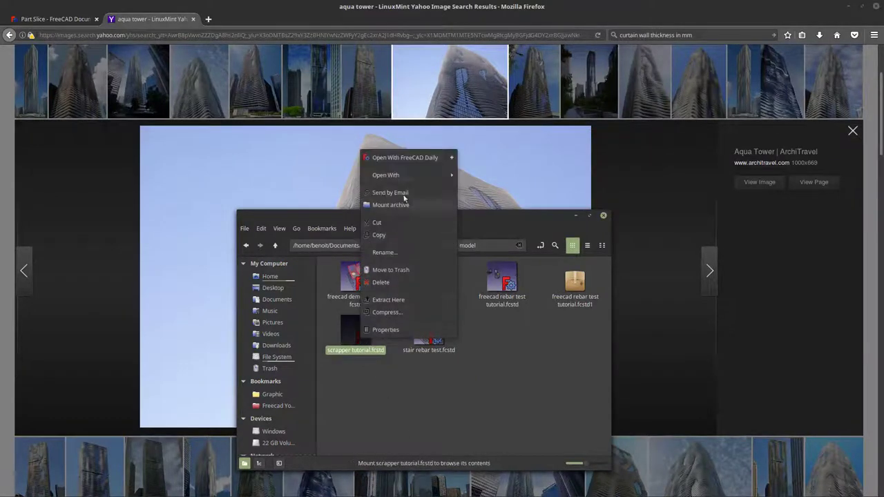
pyautogui.click(399, 153)
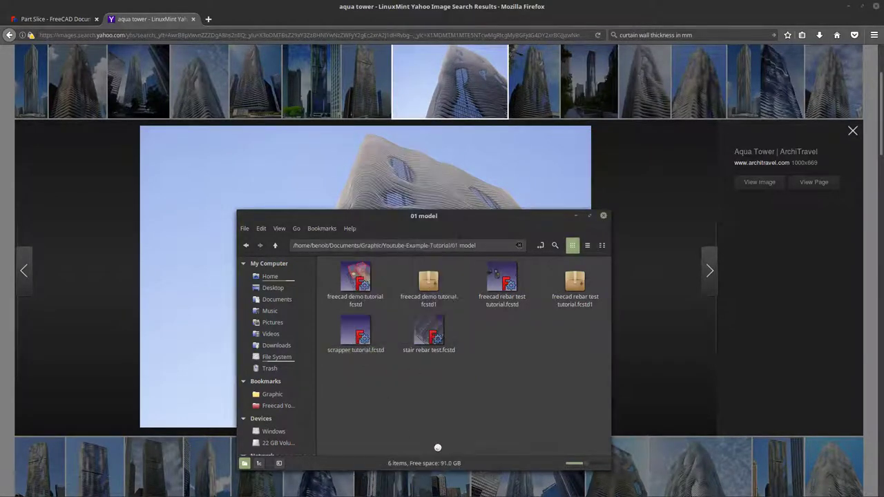
pyautogui.click(364, 340)
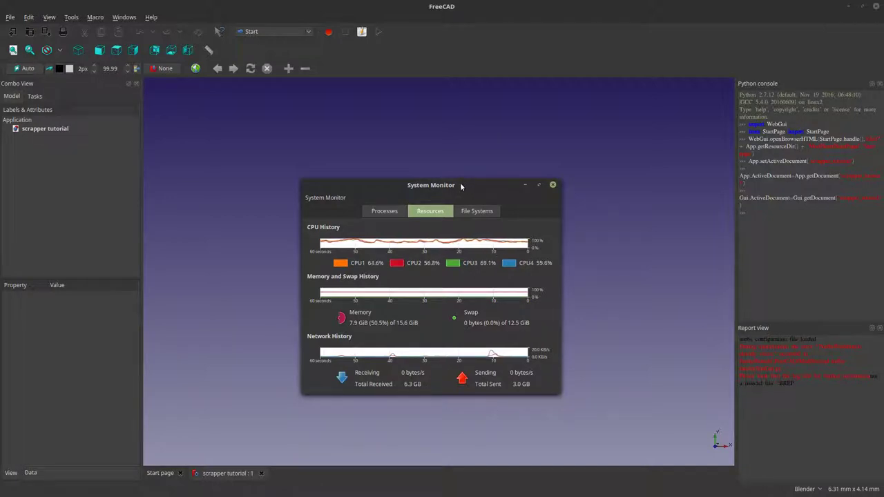
# Bring the FreeCAD scrapper tutorial window in front of System Monitor
pyautogui.moveTo(441, 195); pyautogui.dragTo(738, 236)
pyautogui.click(461, 14)
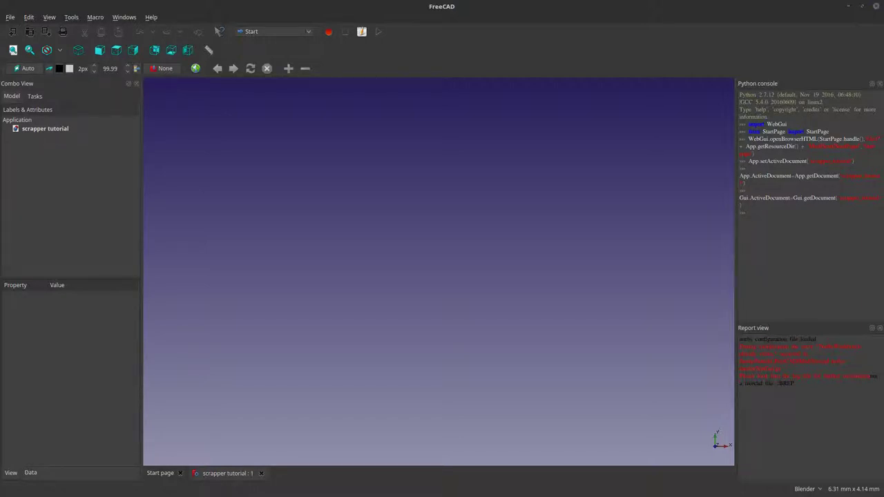
pyautogui.hotkey('alt', 'Tab')
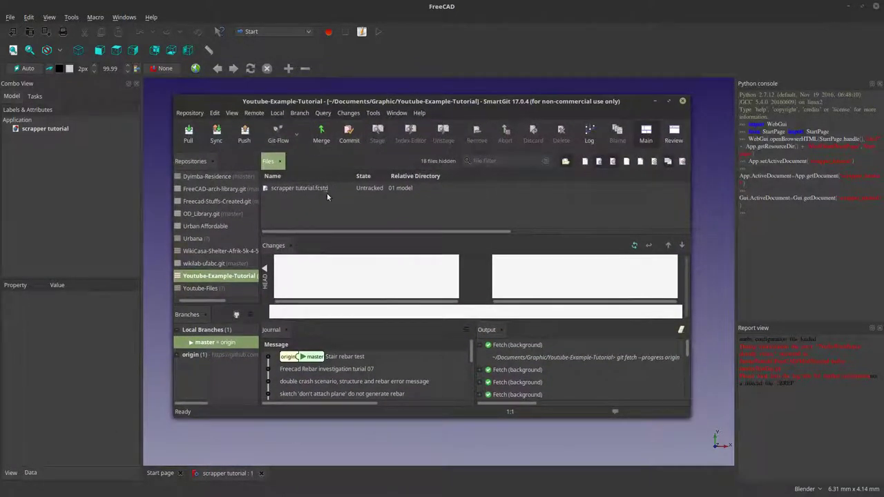
# Commit scrapper tutorial.fcstd as 'Initial', push it to origin/master, and minimize SmartGit
pyautogui.click(316, 187)
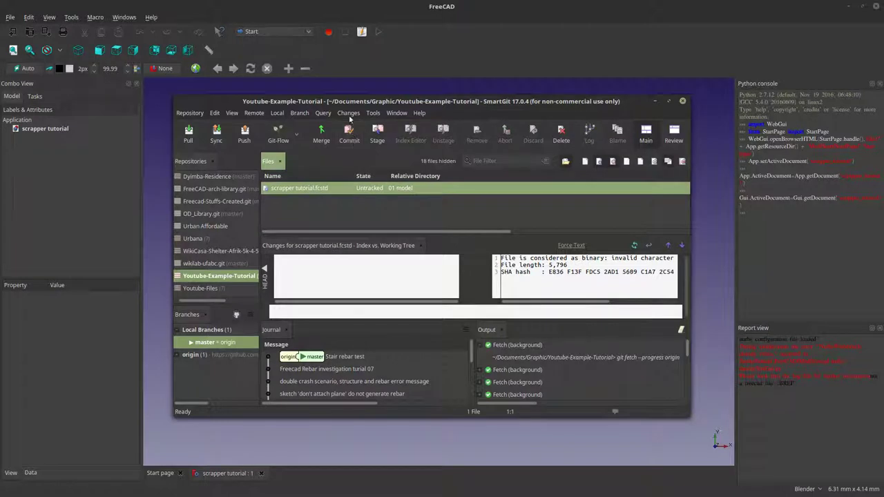
pyautogui.click(347, 132)
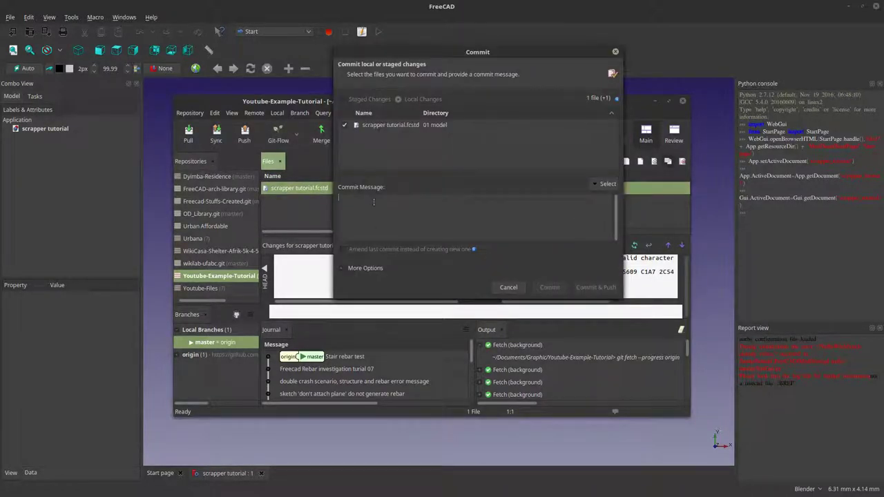
pyautogui.write('Initial')
pyautogui.click(590, 290)
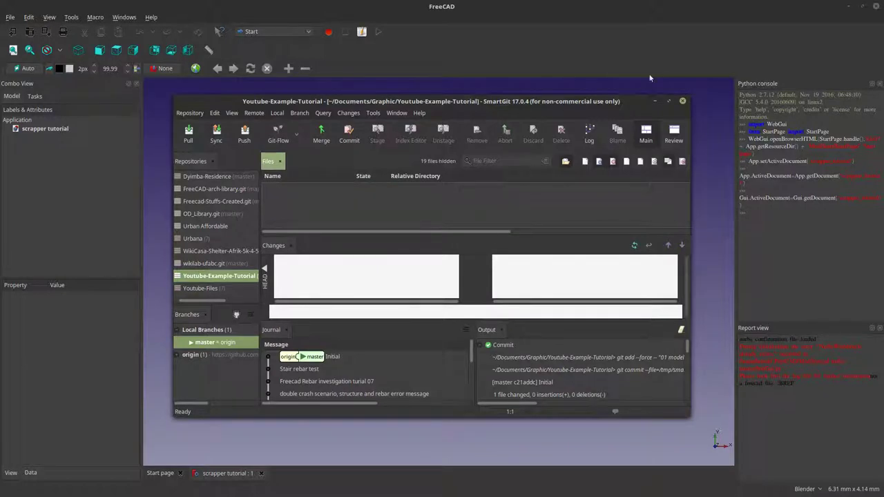
pyautogui.click(654, 103)
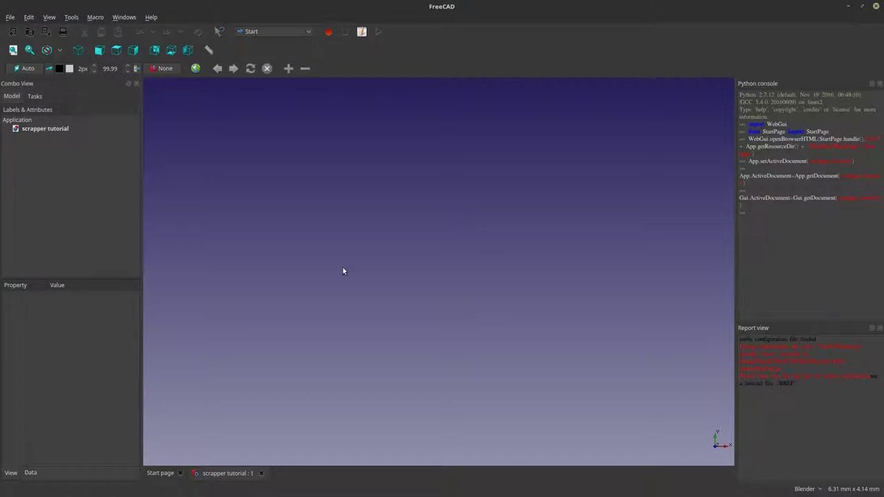
# Switch to the Arch workbench and zoom the empty 3D view out
pyautogui.click(241, 31)
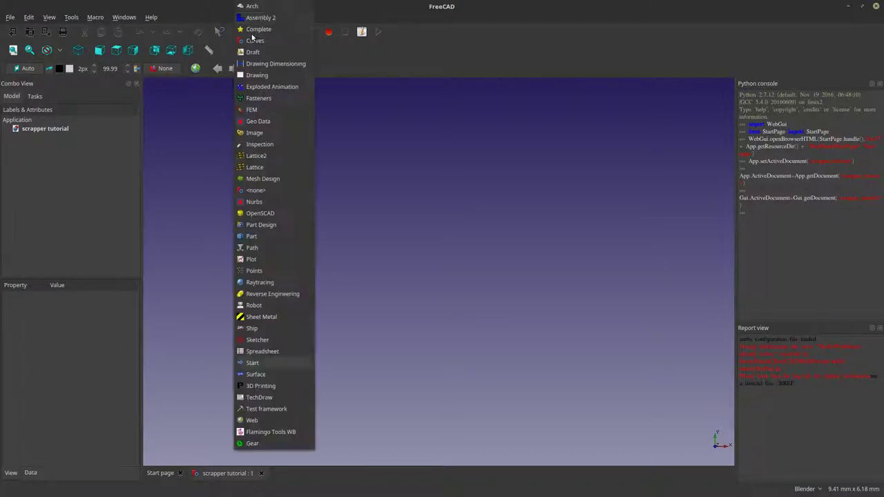
pyautogui.click(254, 8)
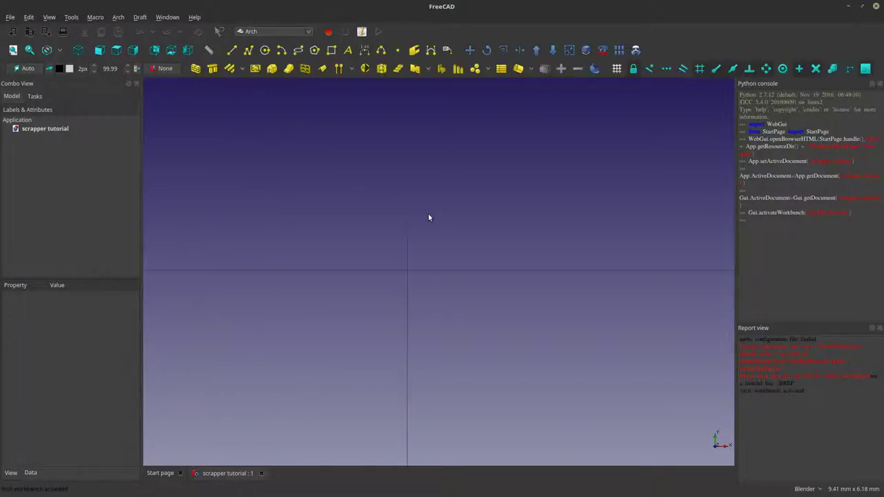
pyautogui.moveTo(428, 214); pyautogui.dragTo(430, 212, button='middle')
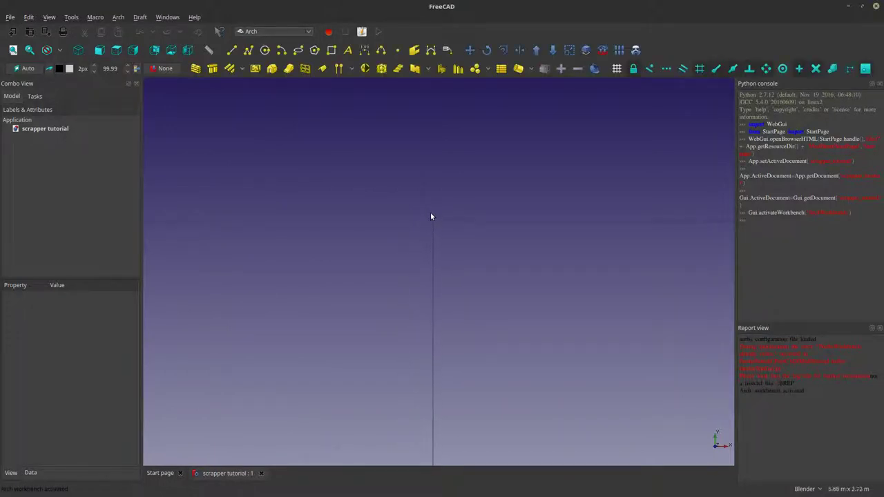
pyautogui.scroll(-15, 430, 214)
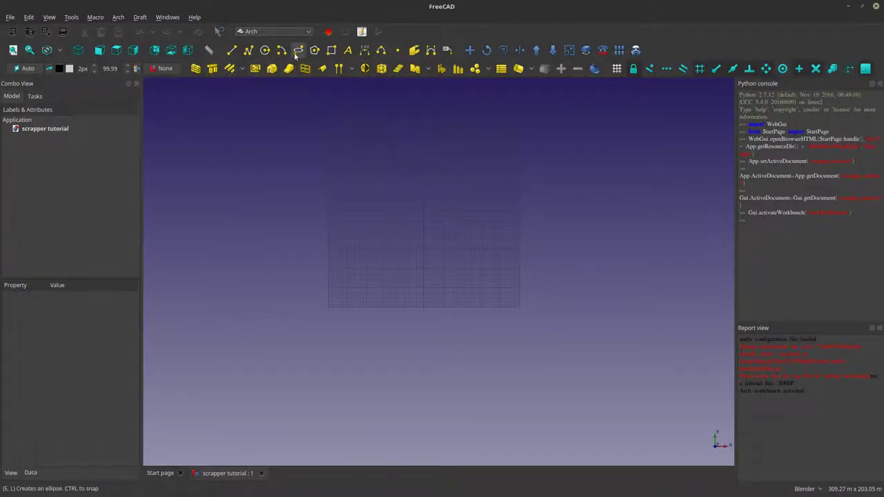
# Draw a Draft rectangle on the working-plane grid
pyautogui.click(332, 49)
pyautogui.click(388, 162)
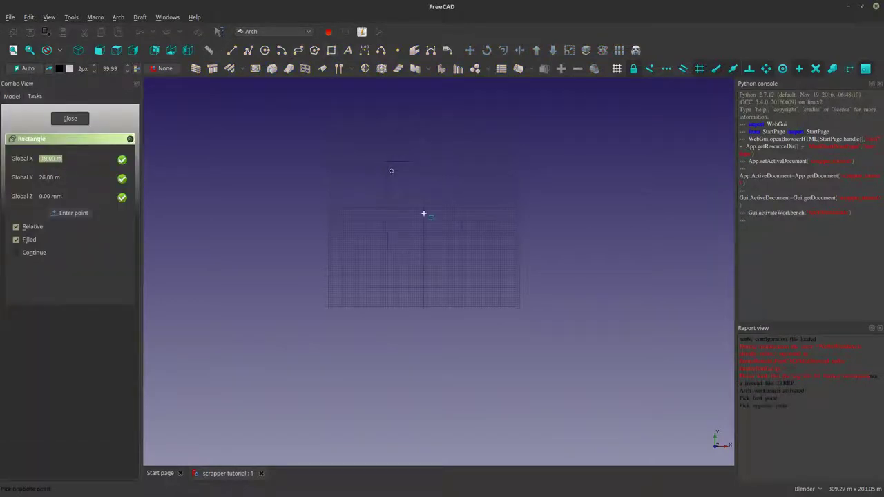
pyautogui.click(462, 249)
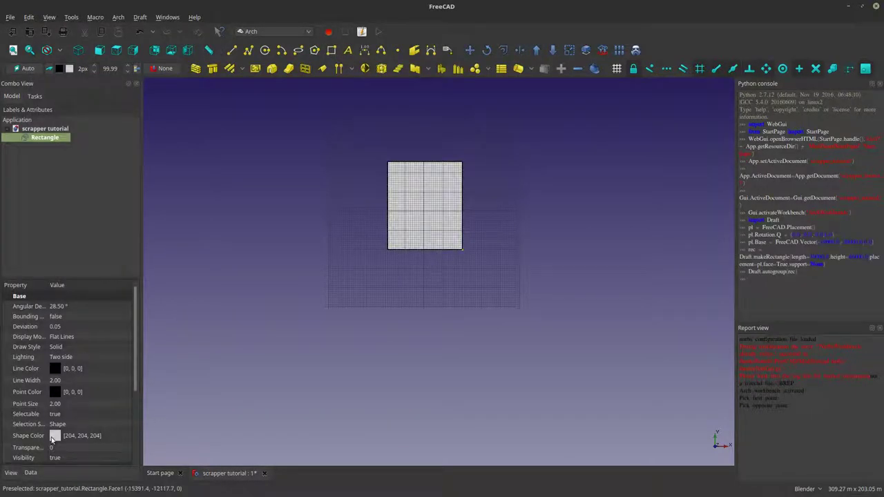
# Set the rectangle's Height and Length to 50 m each
pyautogui.click(31, 473)
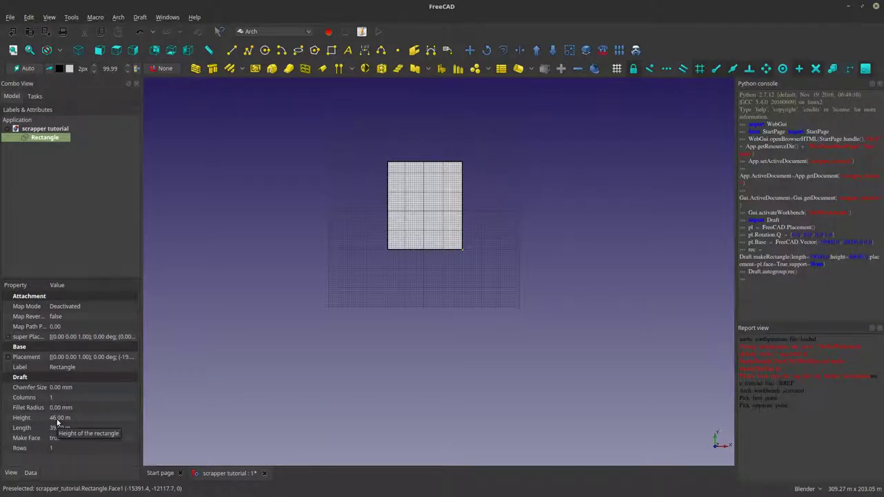
pyautogui.click(53, 418)
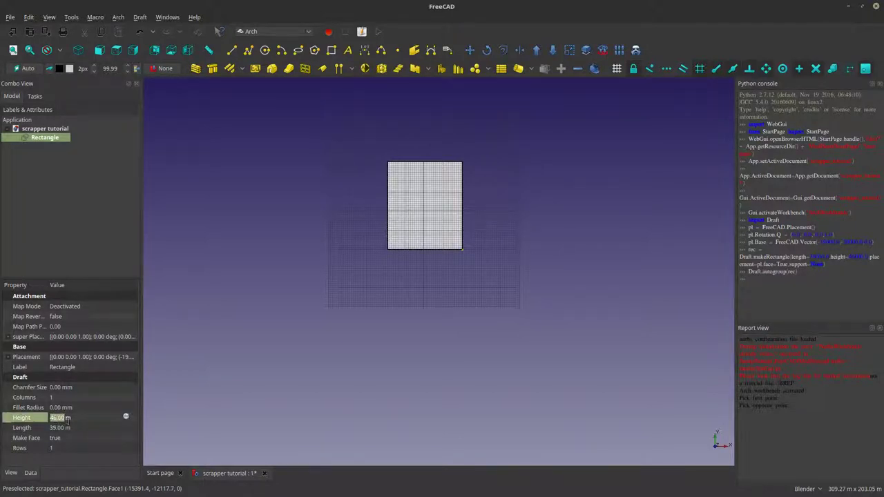
pyautogui.write('50')
pyautogui.click(75, 428)
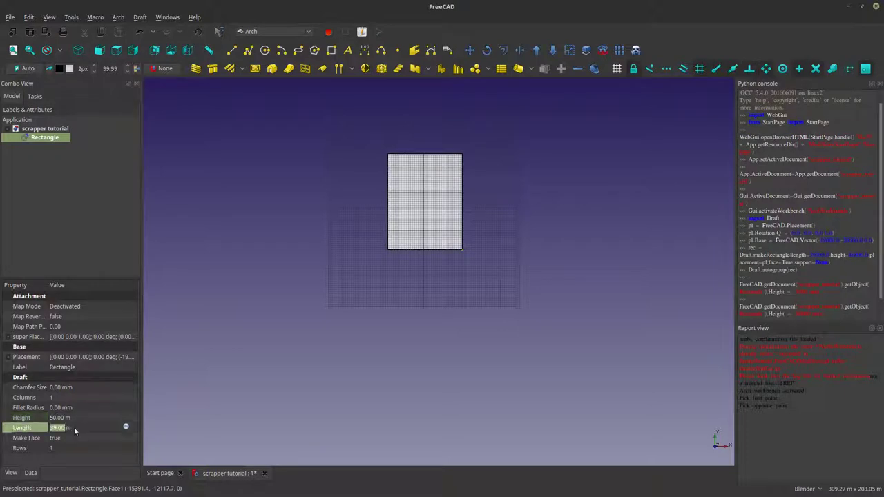
pyautogui.write('50')
pyautogui.click(79, 419)
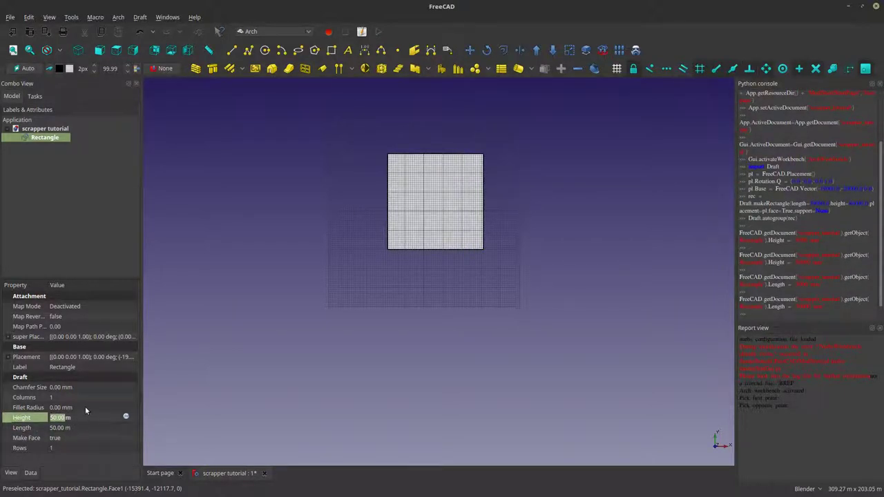
pyautogui.click(285, 448)
pyautogui.scroll(2, 410, 222)
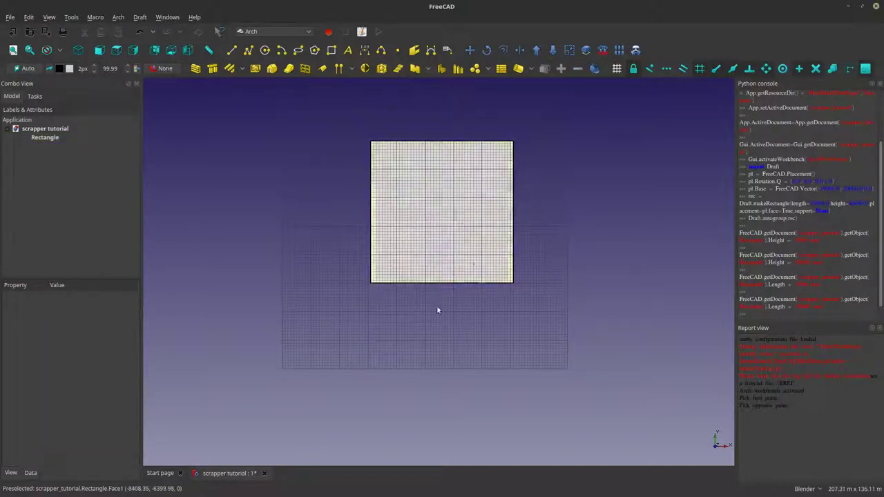
pyautogui.scroll(2, 435, 233)
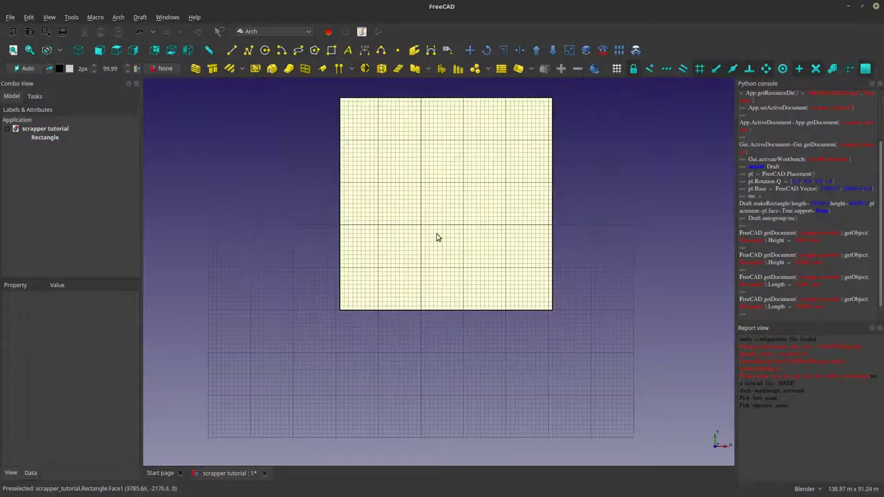
pyautogui.scroll(-3, 437, 238)
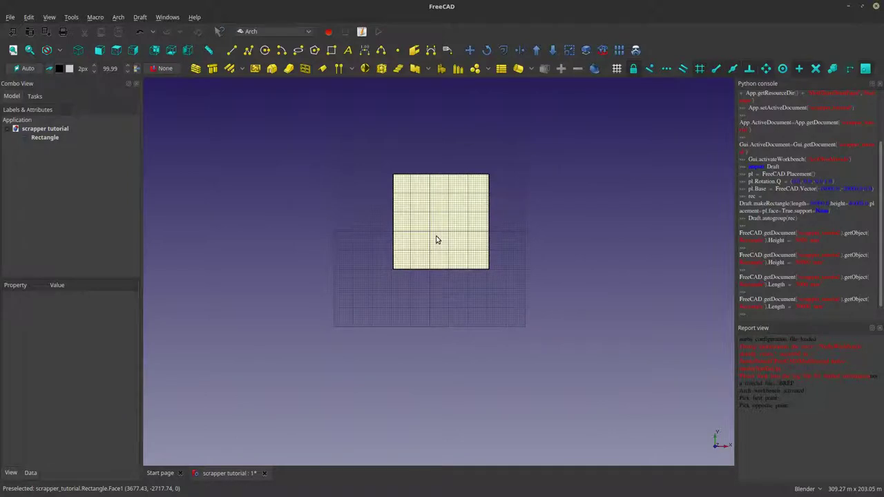
pyautogui.scroll(2, 435, 239)
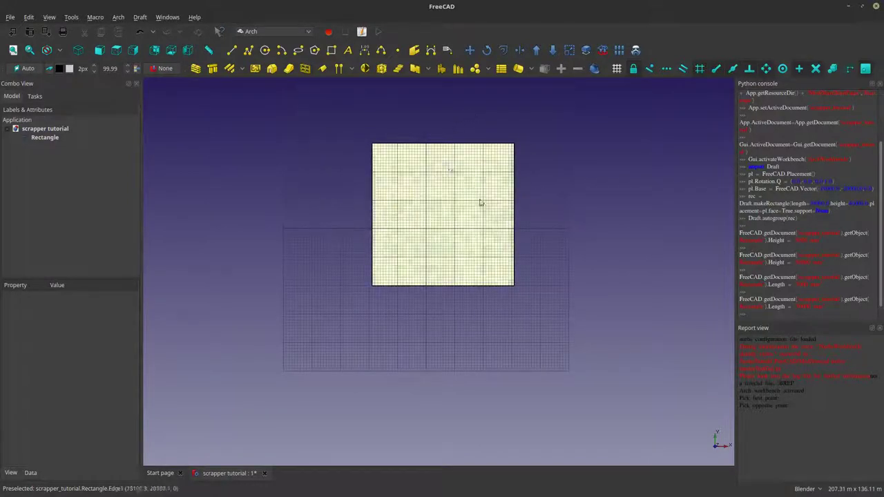
pyautogui.scroll(2, 480, 203)
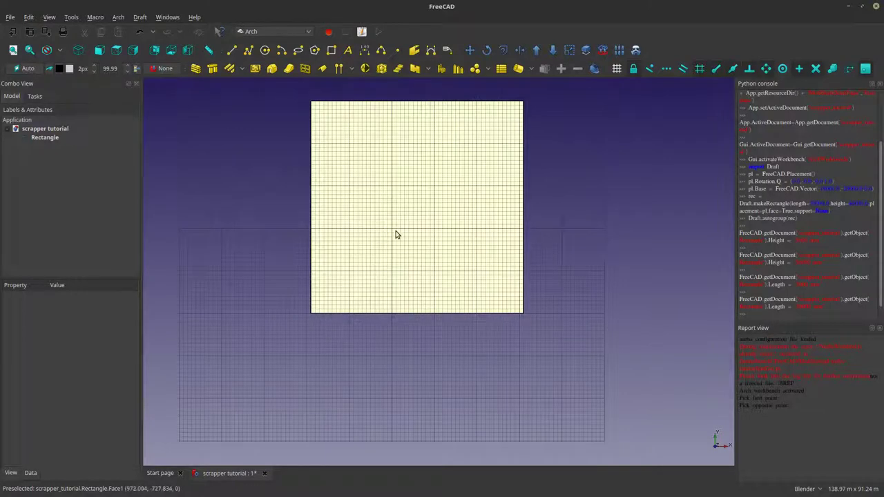
# Hide the grid and draw a vertical line from the square's top edge to its bottom edge
pyautogui.click(613, 69)
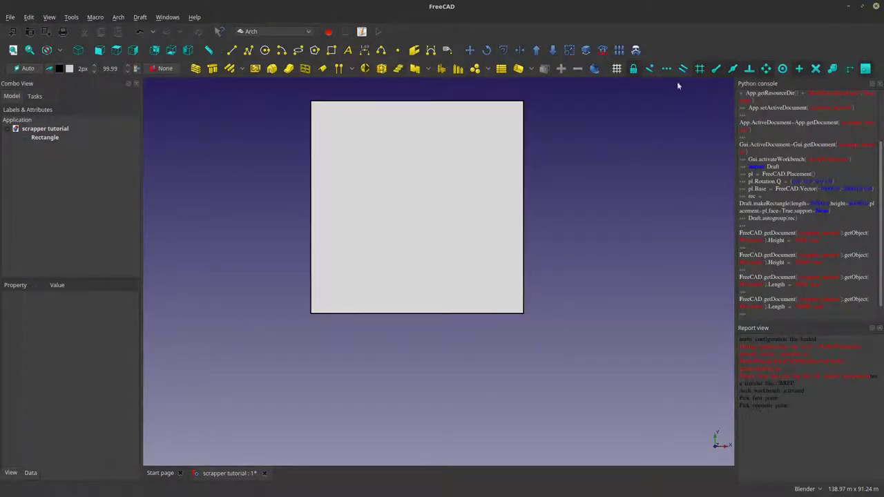
pyautogui.click(231, 50)
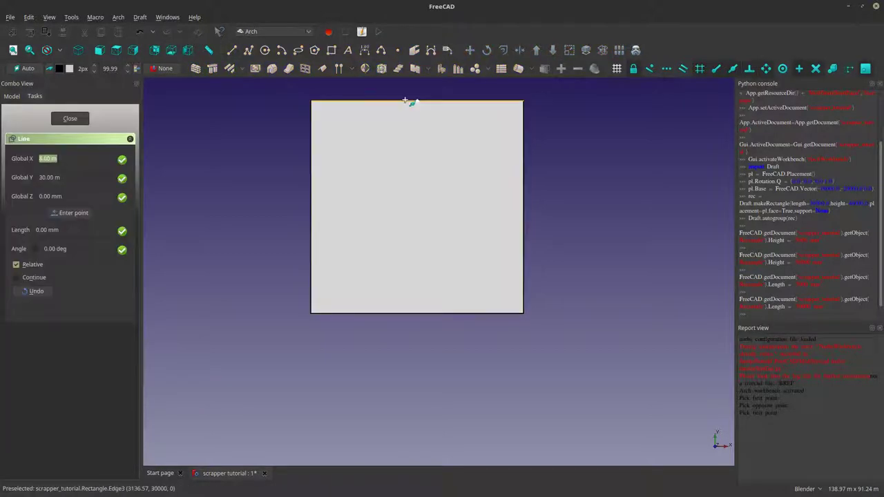
pyautogui.click(409, 101)
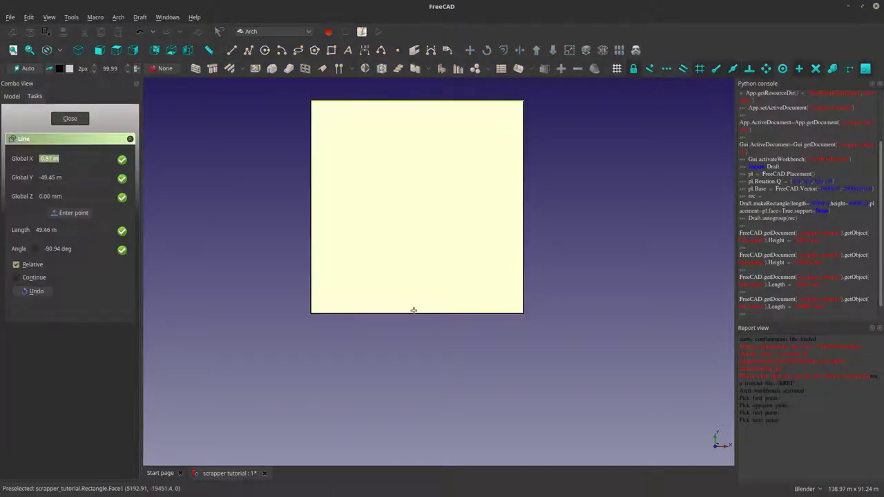
pyautogui.click(414, 311)
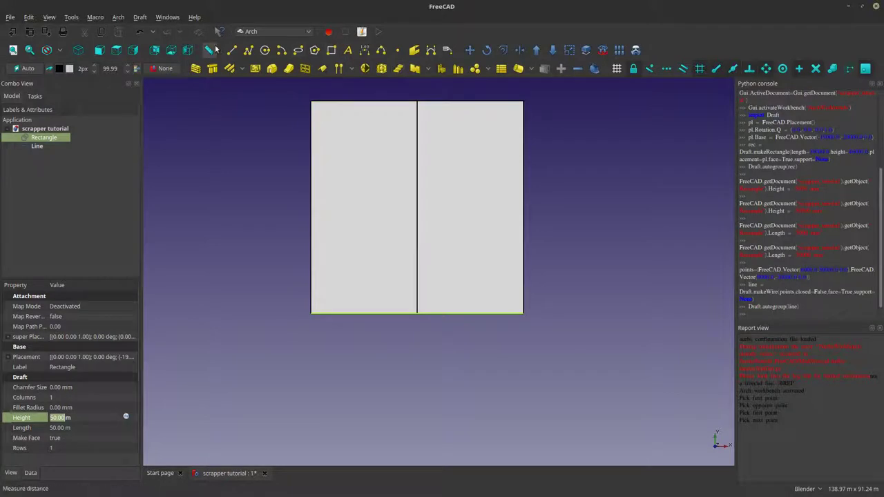
# Start a second line from the square's left edge, then cancel it
pyautogui.click(231, 49)
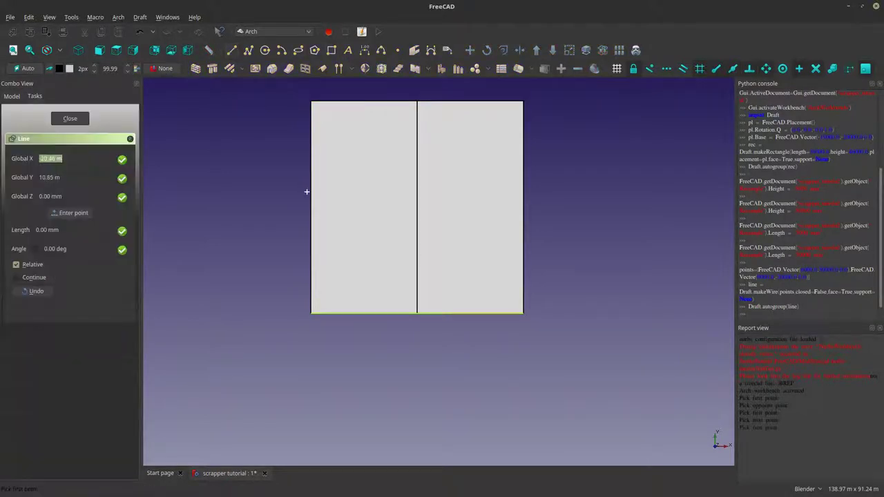
pyautogui.click(311, 208)
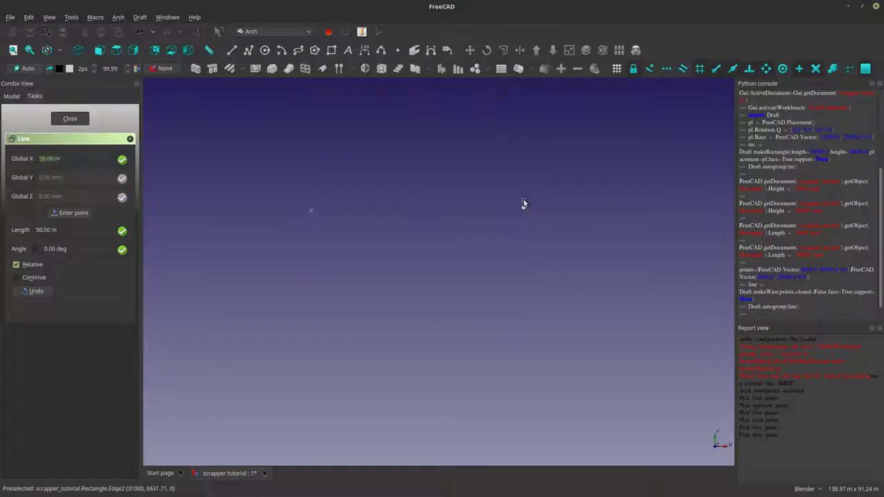
pyautogui.scroll(-10, 509, 214)
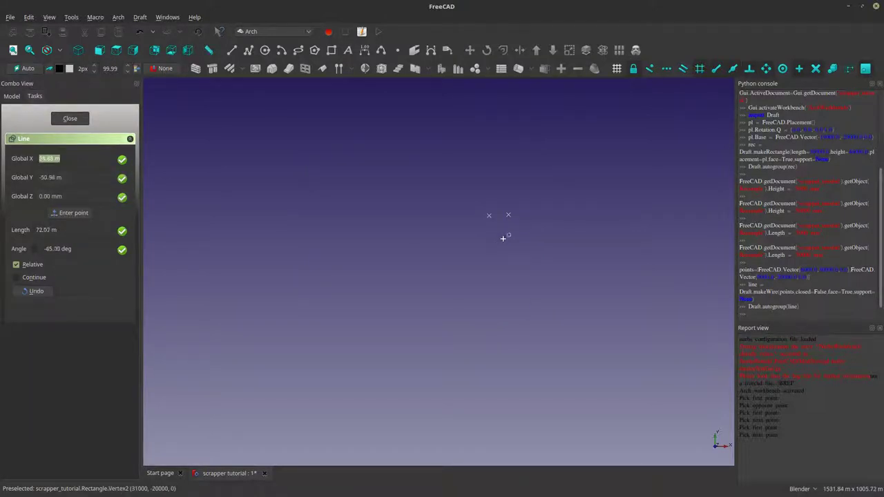
pyautogui.press('Escape')
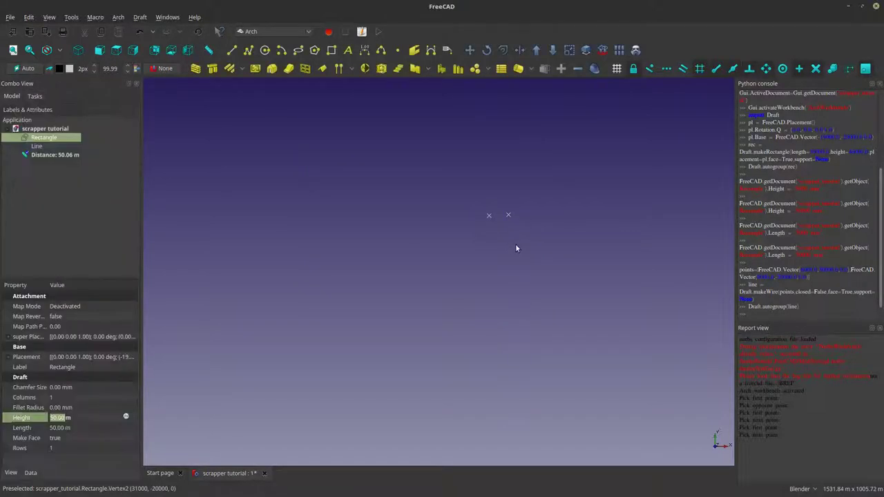
# Delete the stray 50.06 m Distance measurement from the tree
pyautogui.click(46, 155)
pyautogui.scroll(-3, 513, 370)
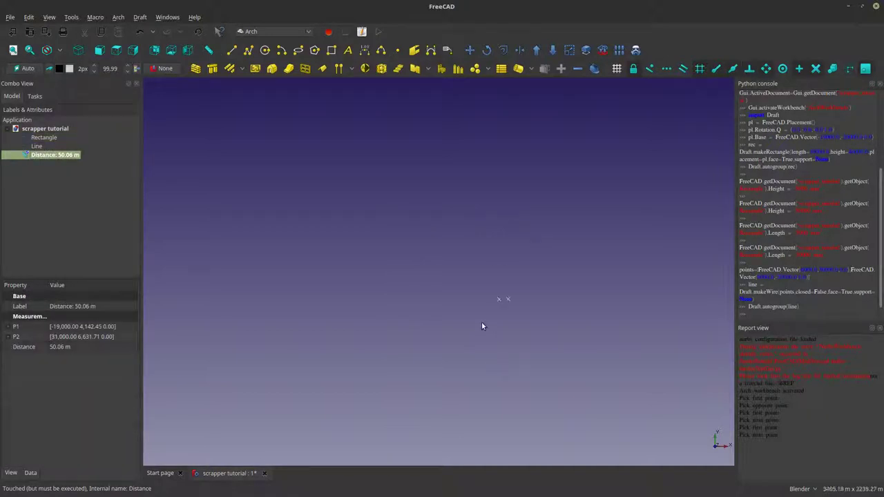
pyautogui.scroll(5, 558, 300)
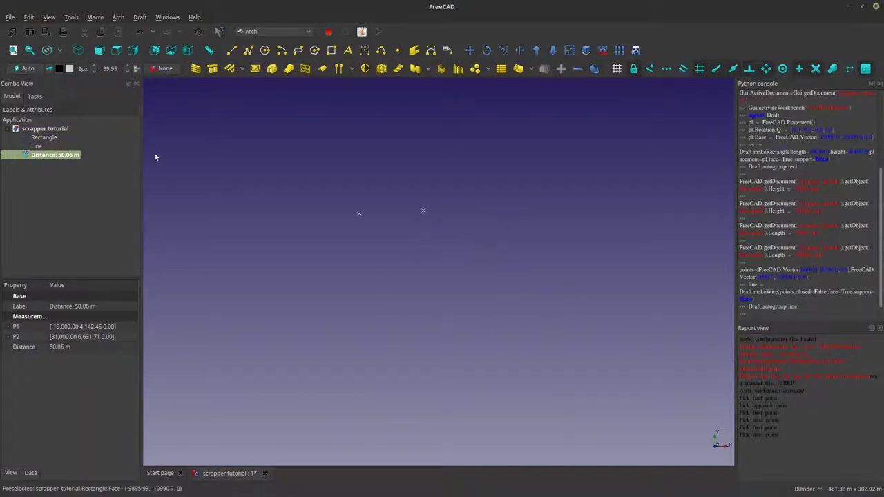
pyautogui.click(38, 138)
pyautogui.press('space')
pyautogui.press('space')
pyautogui.click(50, 156)
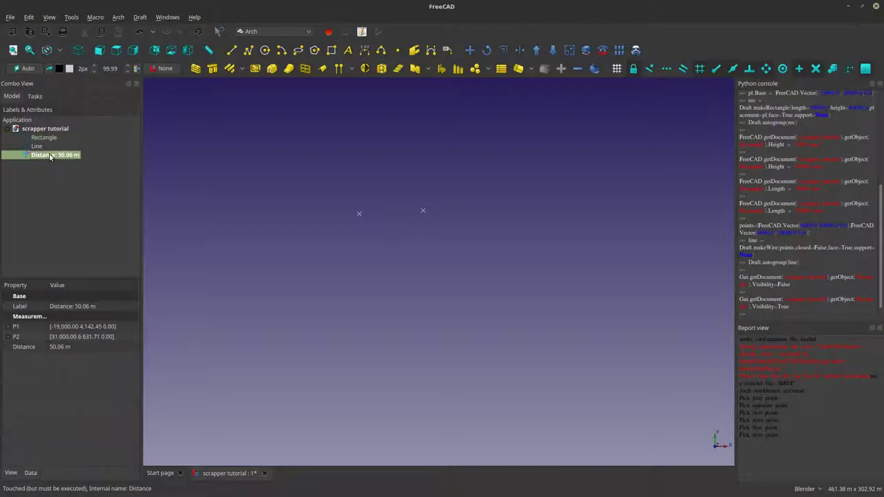
pyautogui.rightClick(44, 159)
pyautogui.click(81, 278)
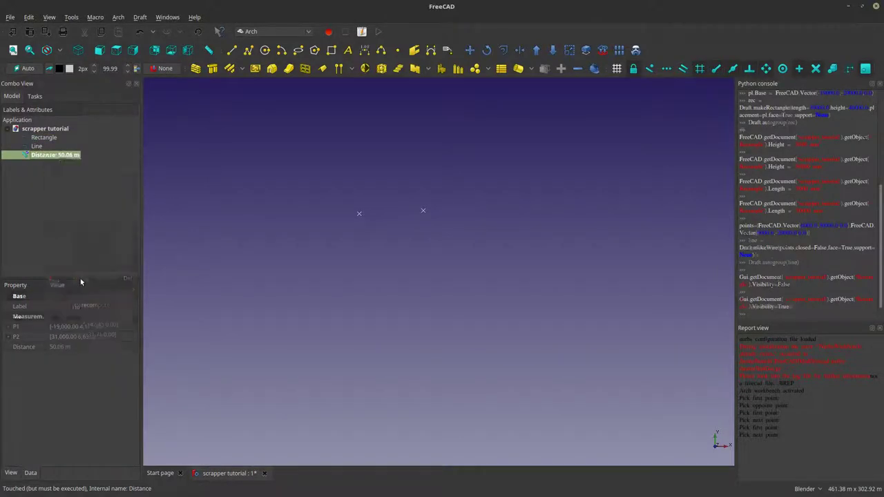
pyautogui.scroll(3, 357, 248)
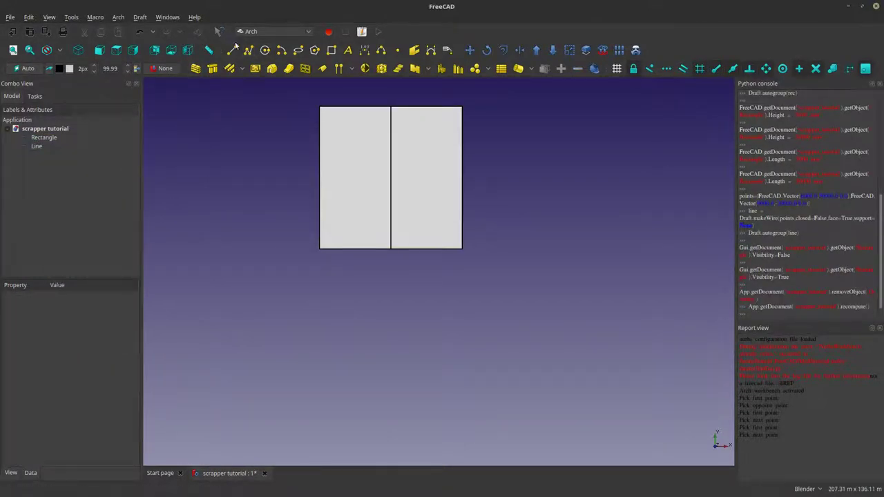
# Draw a horizontal line between the left and right edge midpoints, quartering the square
pyautogui.press('l')
pyautogui.press('i')
pyautogui.click(322, 176)
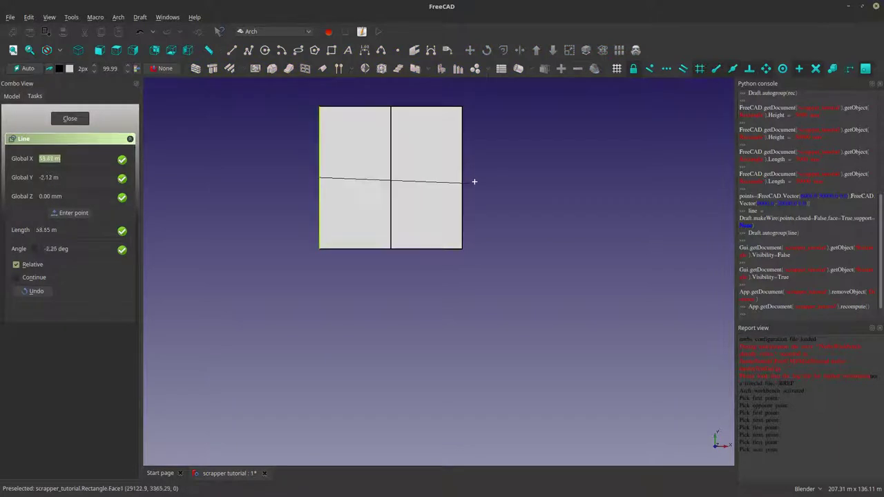
pyautogui.click(460, 172)
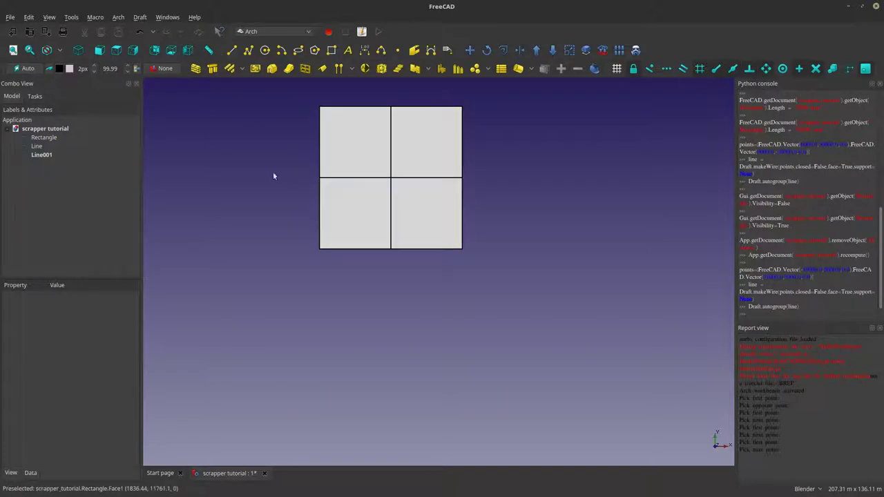
# Set the Rectangle's Make Face to false, select all three objects, and show the grid
pyautogui.scroll(-2, 424, 256)
pyautogui.scroll(1, 344, 210)
pyautogui.scroll(2, 406, 234)
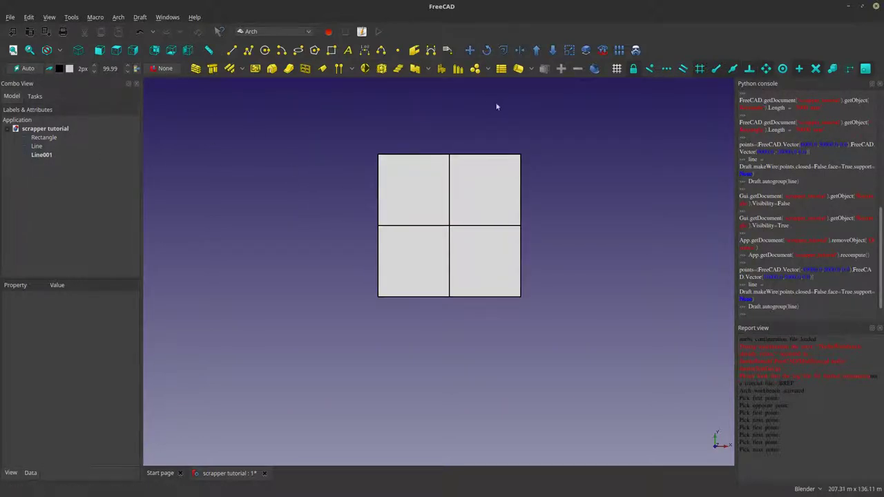
pyautogui.click(43, 138)
pyautogui.click(81, 439)
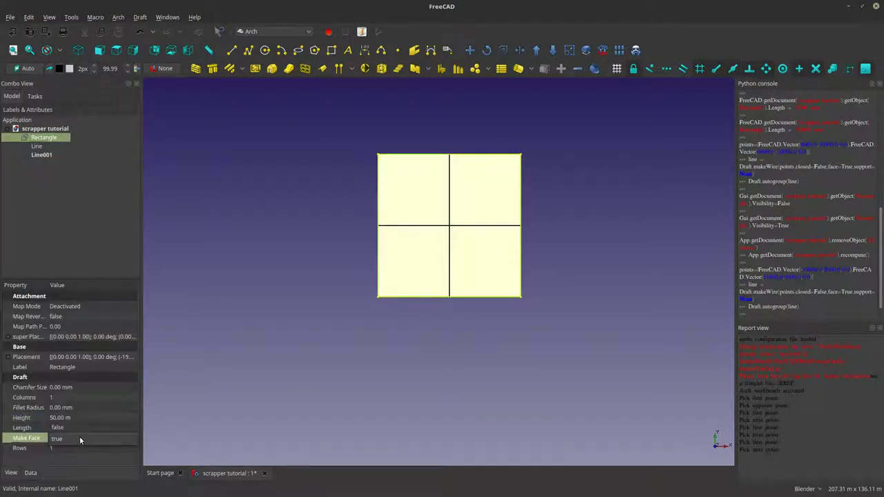
pyautogui.click(79, 437)
pyautogui.click(451, 259)
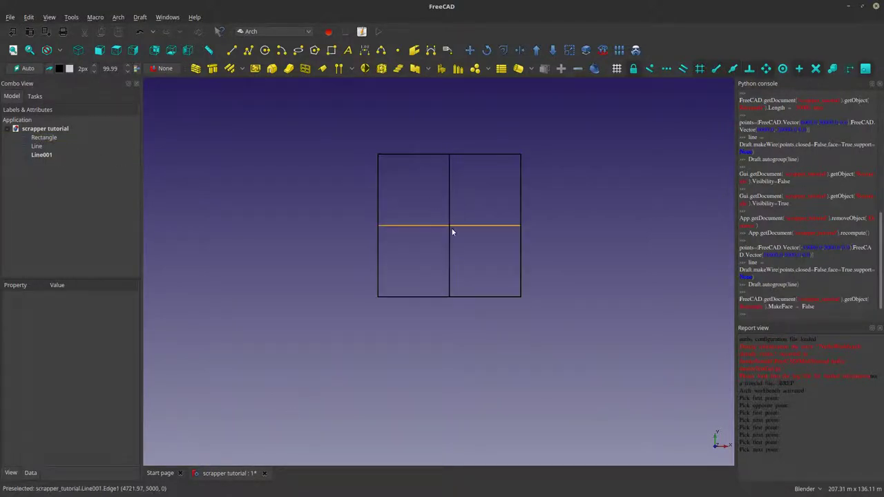
pyautogui.hotkey('ctrl', 'a')
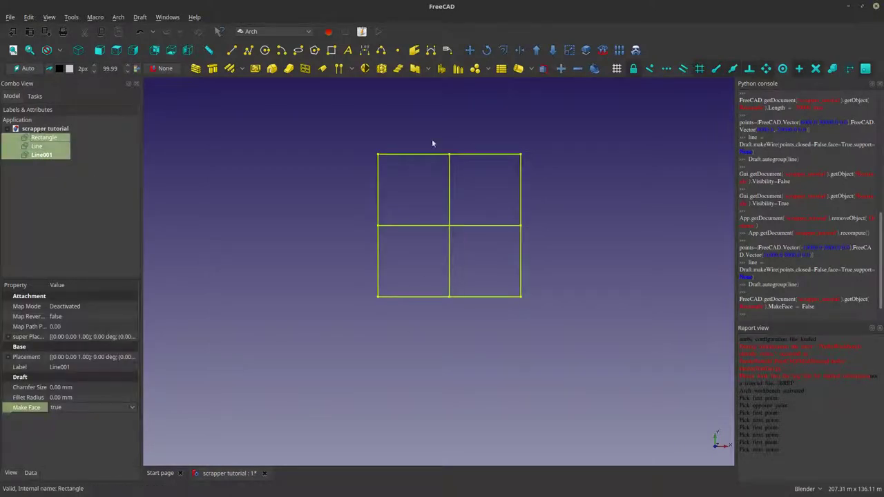
pyautogui.click(617, 70)
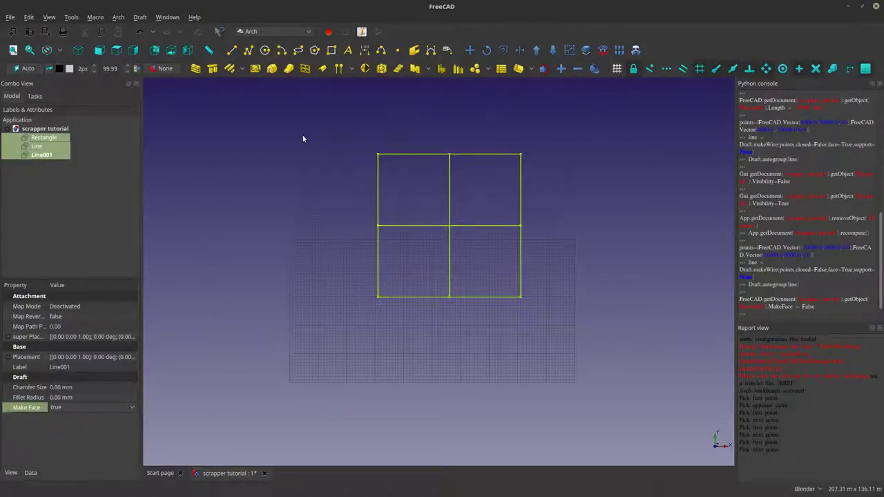
# Move the rectangle and both lines, starting from the centre intersection
pyautogui.click(470, 50)
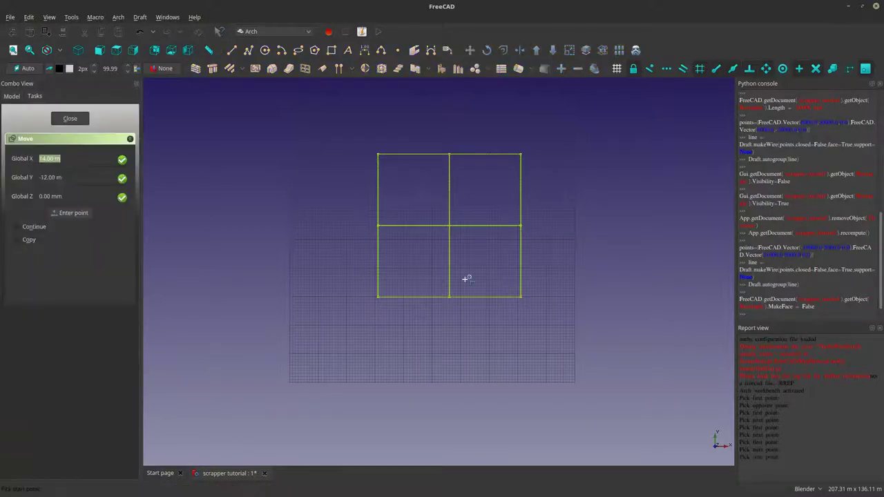
pyautogui.scroll(8, 453, 229)
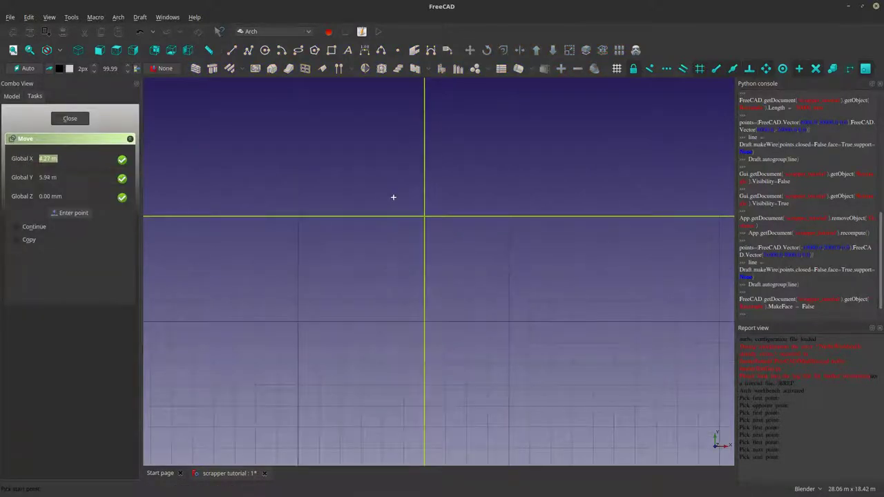
pyautogui.scroll(-5, 424, 214)
pyautogui.click(426, 215)
pyautogui.scroll(-2, 434, 260)
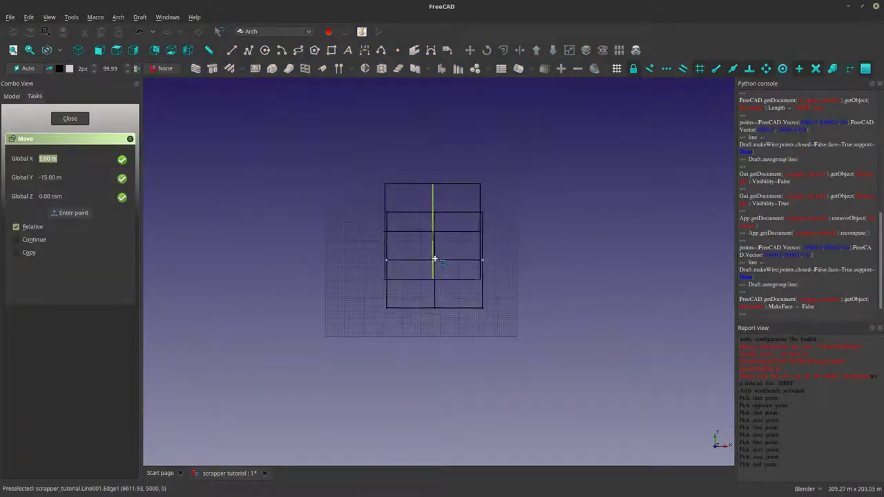
pyautogui.scroll(10, 434, 260)
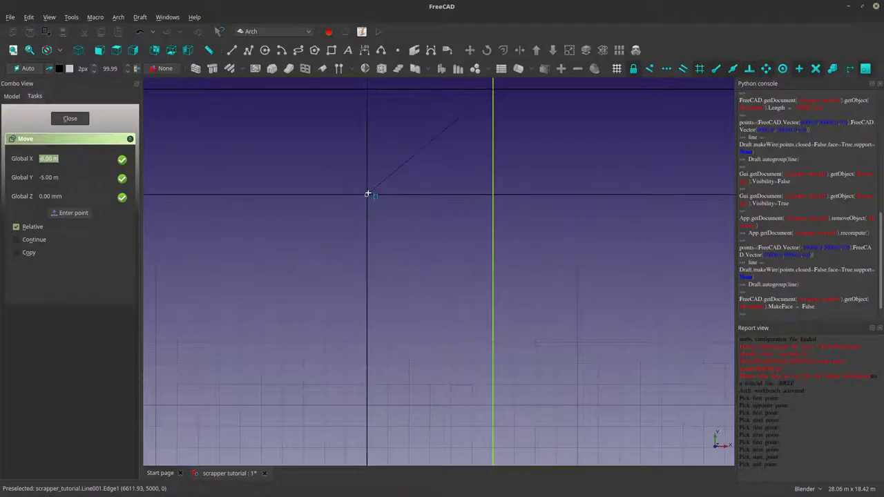
pyautogui.click(367, 194)
pyautogui.scroll(-10, 430, 211)
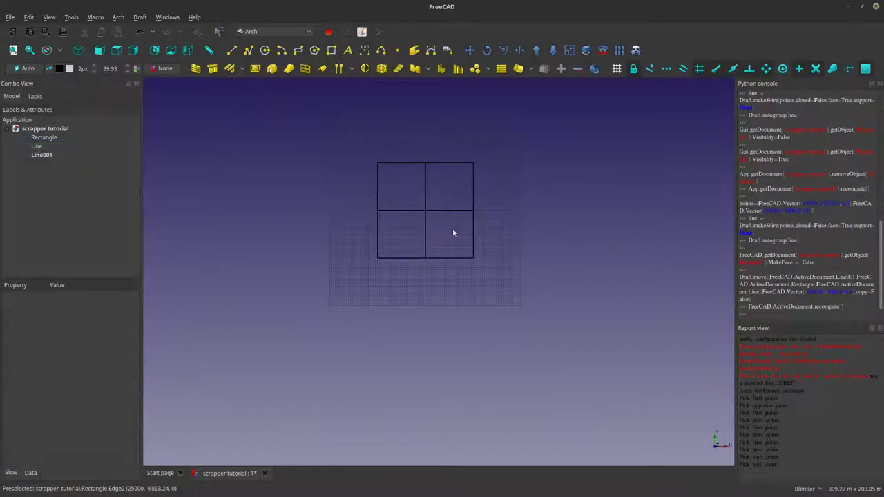
# Delete Line001 and the vertical Line, then check the Aqua Tower reference image
pyautogui.click(442, 210)
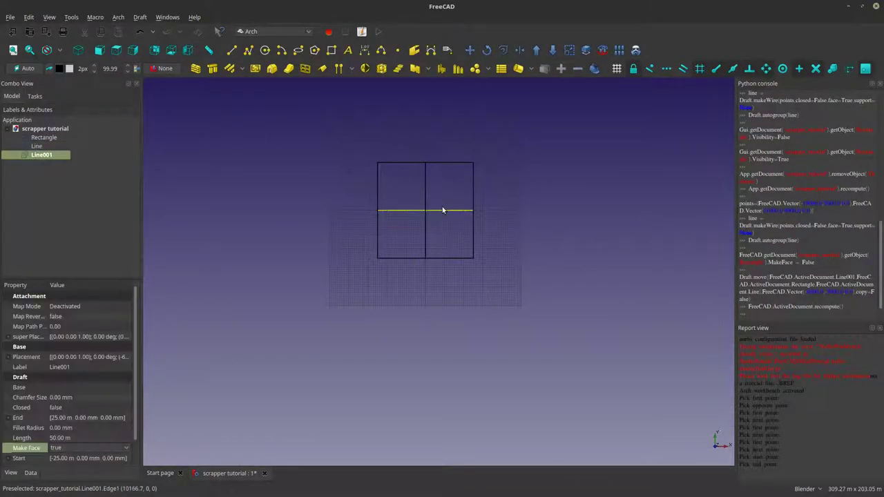
pyautogui.press('Delete')
pyautogui.click(425, 195)
pyautogui.press('Delete')
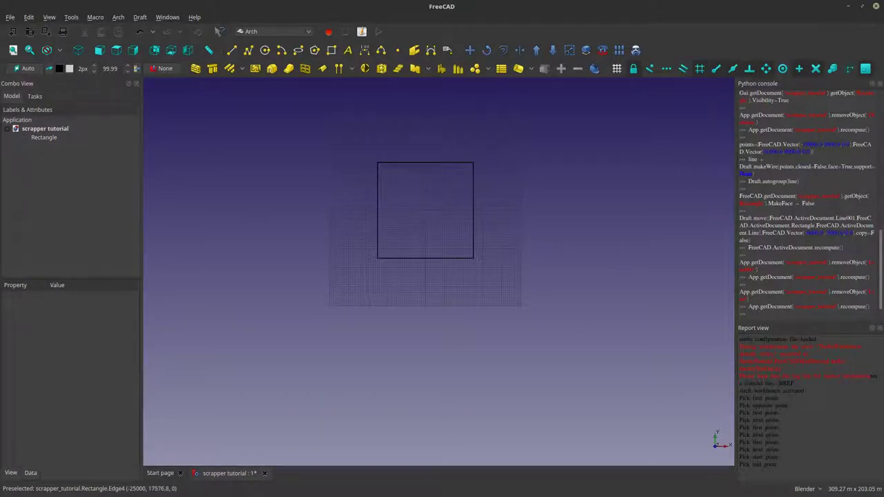
pyautogui.hotkey('alt', 'Tab')
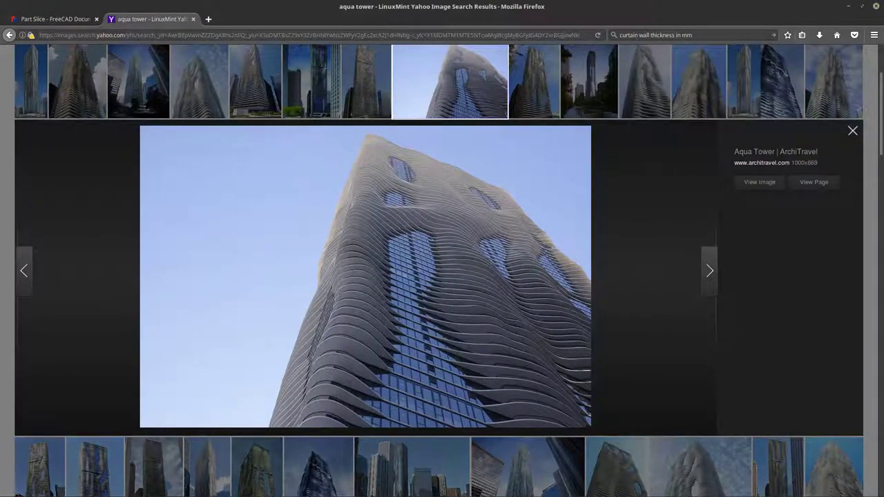
pyautogui.hotkey('alt', 'Tab')
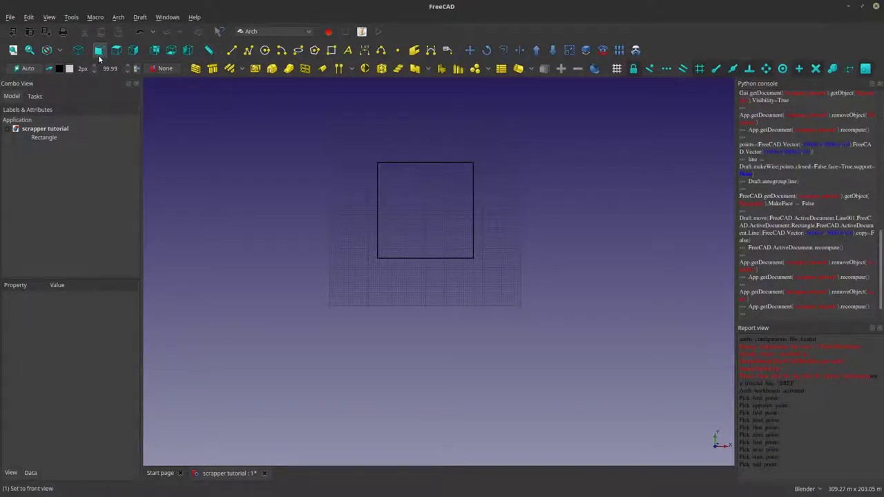
# Copy and paste the Rectangle to create Rectangle001, then view the model from the front
pyautogui.click(399, 258)
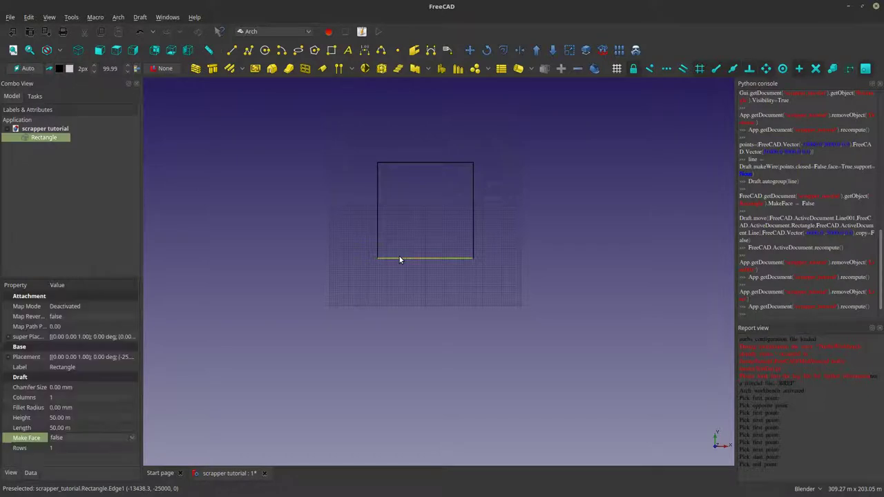
pyautogui.rightClick(51, 138)
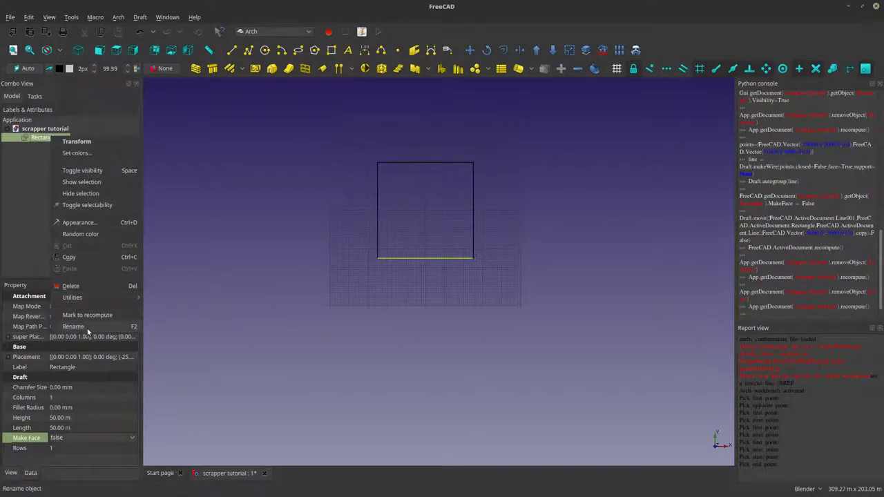
pyautogui.click(77, 259)
pyautogui.rightClick(45, 139)
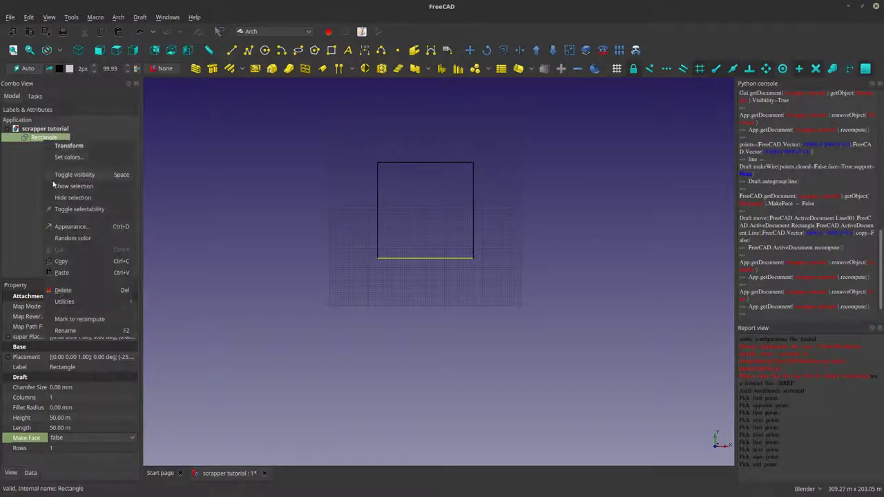
pyautogui.click(62, 272)
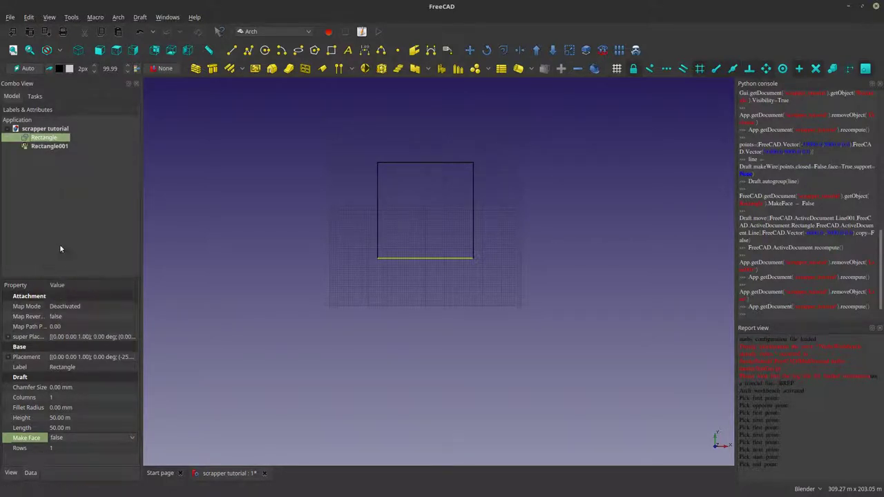
pyautogui.click(59, 146)
pyautogui.click(99, 50)
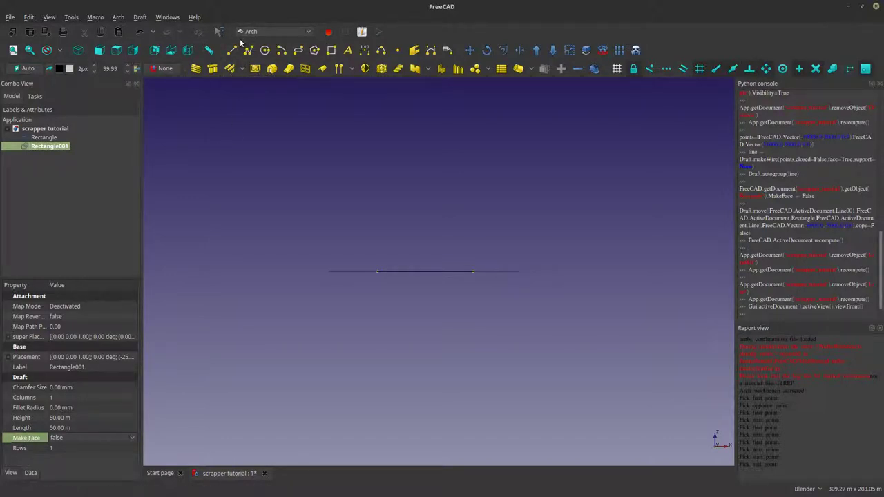
pyautogui.click(274, 32)
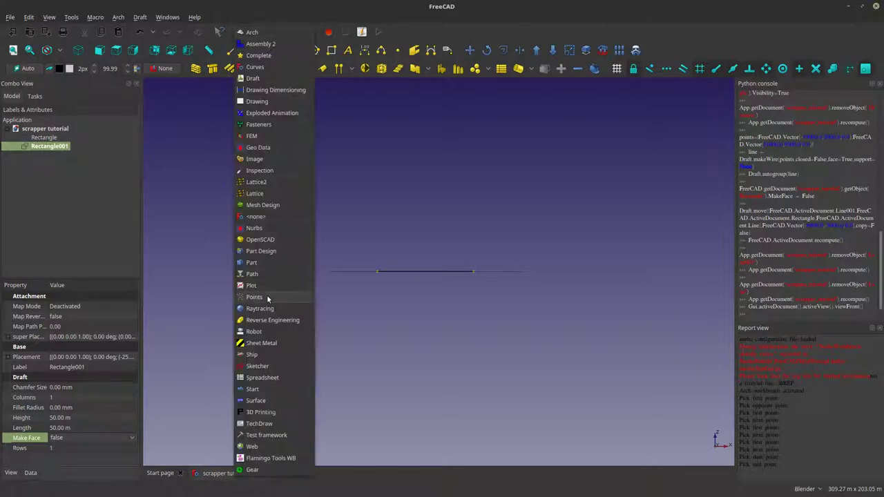
pyautogui.click(393, 205)
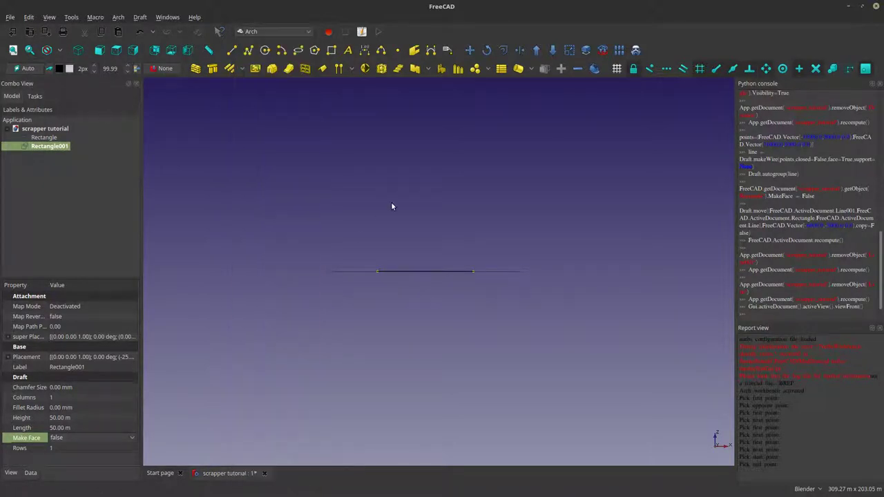
pyautogui.moveTo(393, 206); pyautogui.dragTo(233, 235, button='middle')
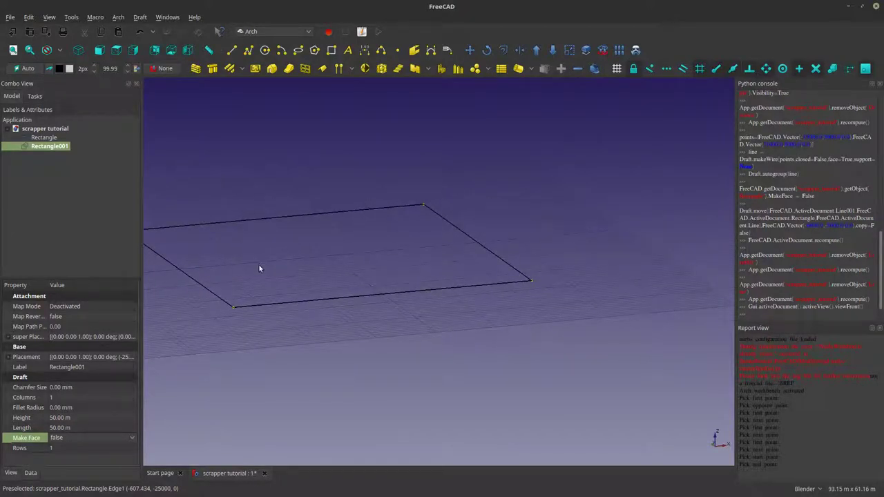
pyautogui.scroll(-2, 259, 269)
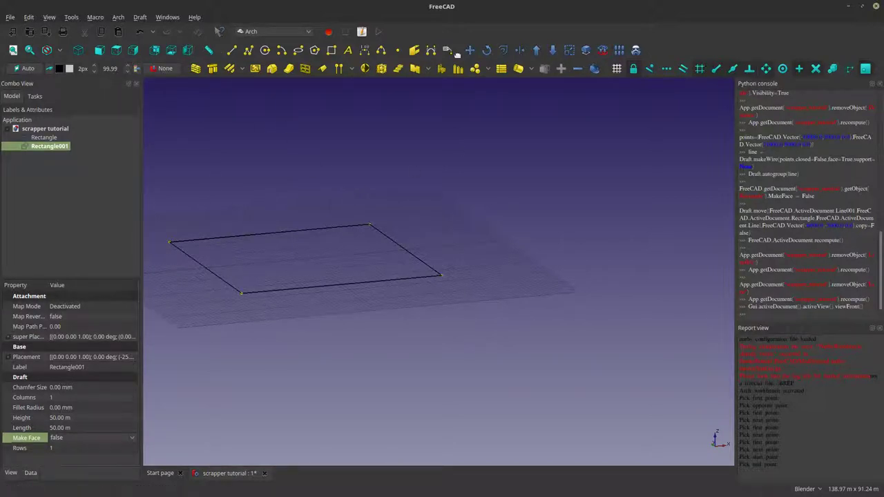
pyautogui.keyDown('shift'); pyautogui.moveTo(449, 247); pyautogui.dragTo(519, 249, button='middle'); pyautogui.keyUp('shift')
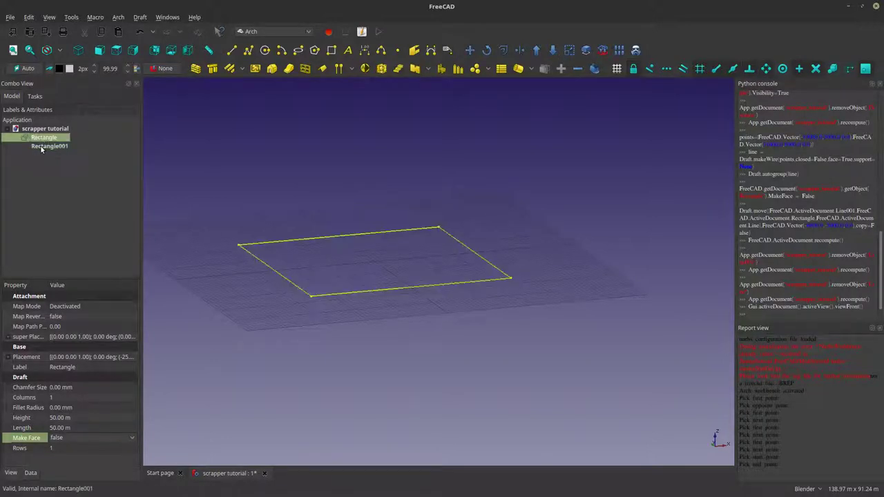
# Turn on Make Face for Rectangle001 so the duplicate square becomes a filled face
pyautogui.press('space')
pyautogui.press('space')
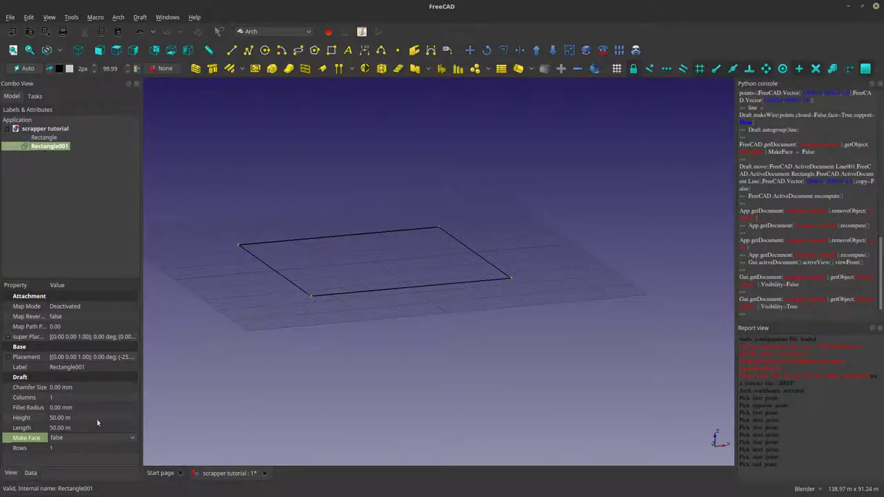
pyautogui.click(93, 440)
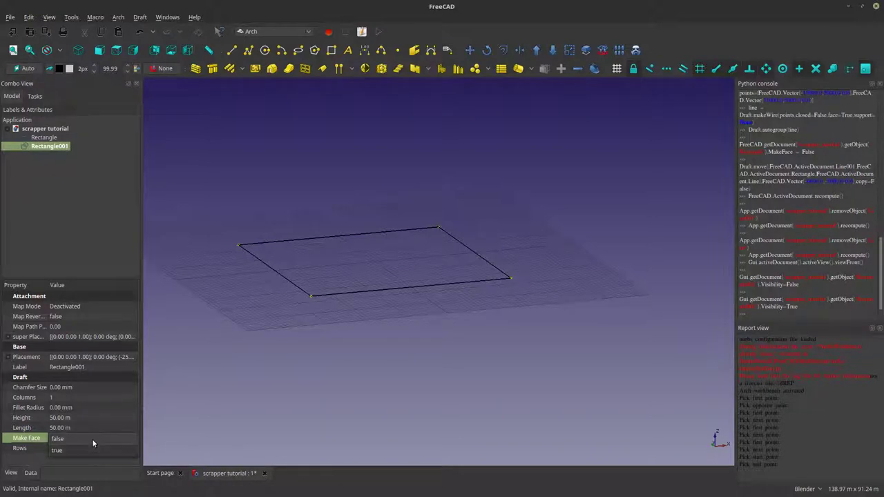
pyautogui.click(89, 448)
# Select the filled rectangle face and start a Trimex extrusion on it
pyautogui.click(272, 363)
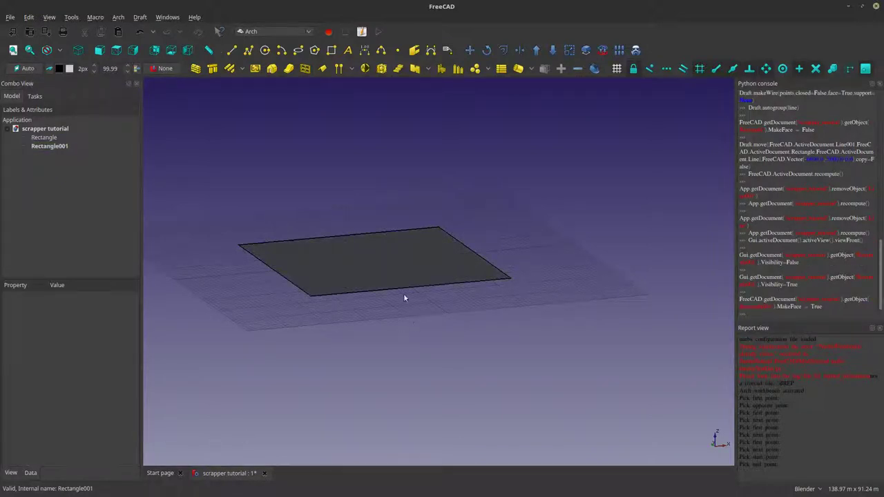
pyautogui.click(398, 269)
pyautogui.click(246, 176)
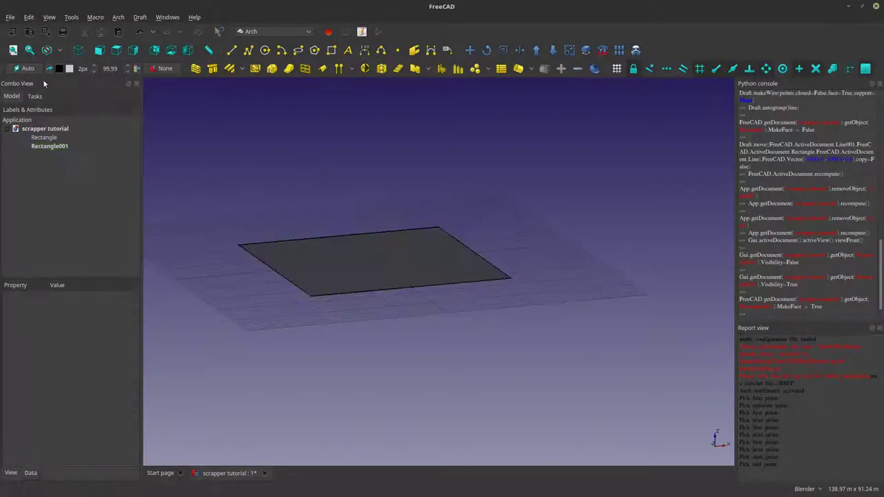
pyautogui.click(466, 273)
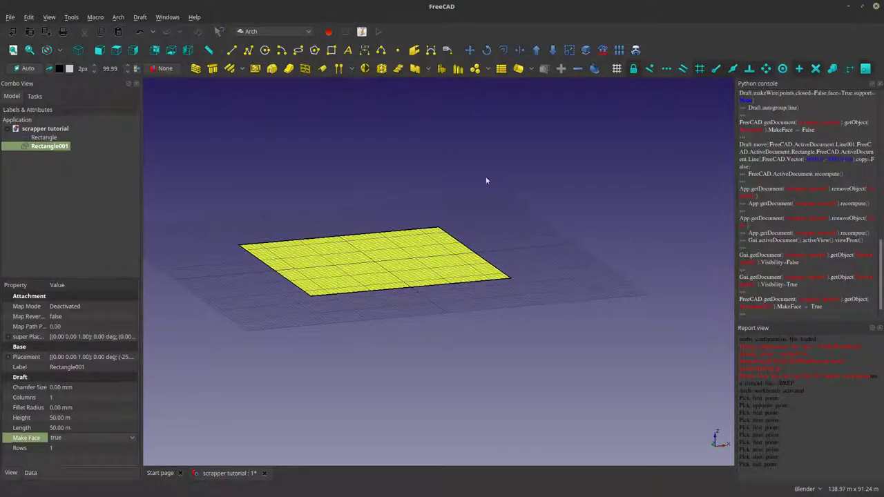
pyautogui.click(520, 52)
# Extrude a trial solid box from the face, inspect it, then undo it
pyautogui.click(444, 146)
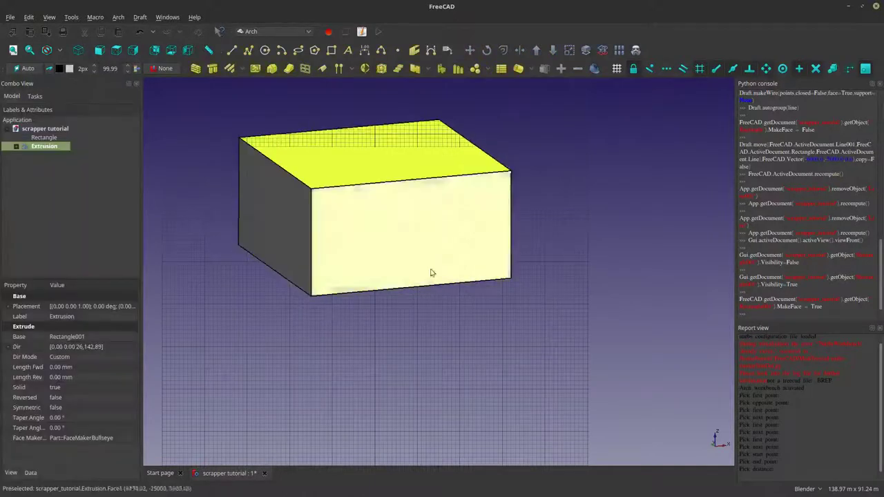
pyautogui.moveTo(432, 282)
pyautogui.mouseDown(button='middle')
pyautogui.moveTo(464, 247)
pyautogui.moveTo(473, 308)
pyautogui.moveTo(443, 292)
pyautogui.mouseUp(button='middle')
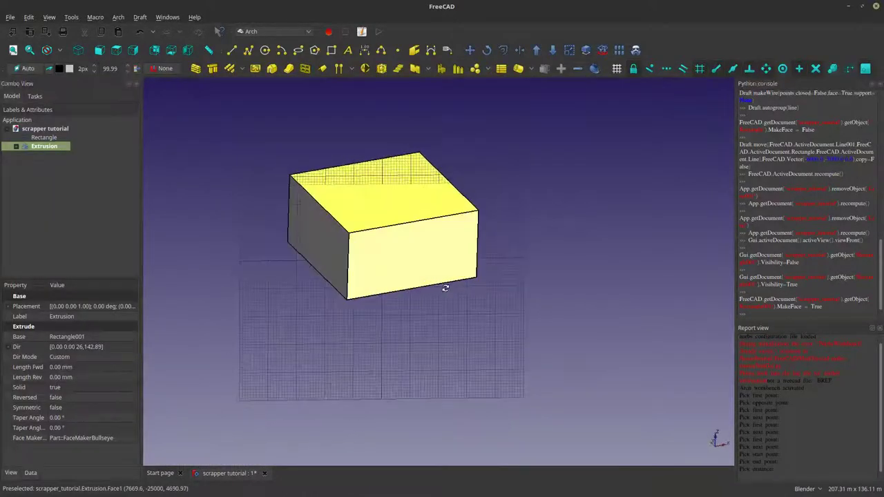
pyautogui.hotkey('ctrl', 'z')
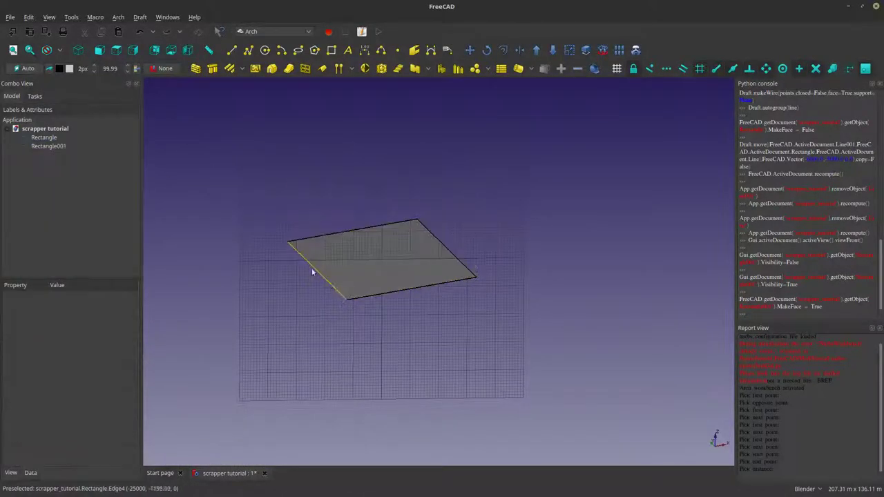
# Set the working plane to XY (top) and turn Make Face off for Rectangle001
pyautogui.click(27, 69)
pyautogui.click(36, 175)
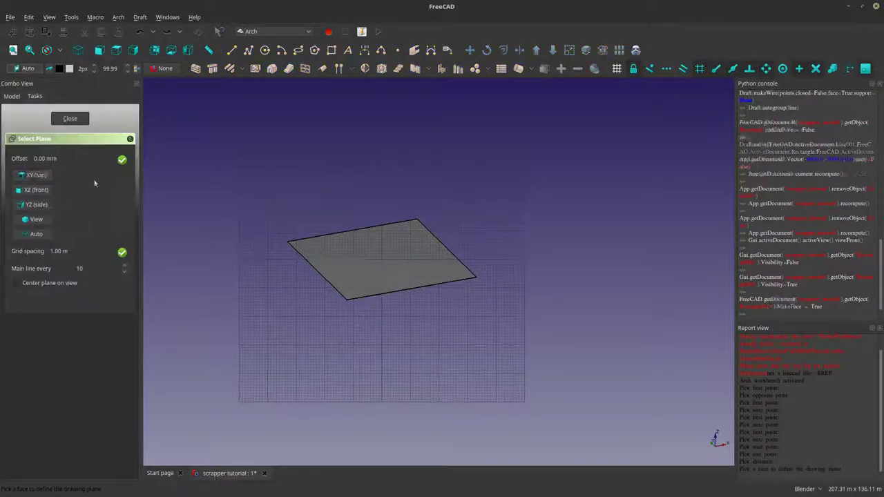
pyautogui.click(49, 146)
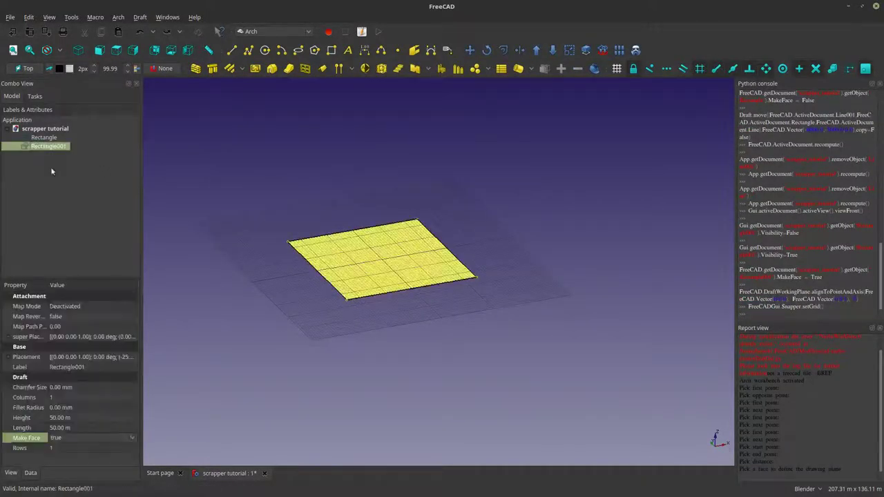
pyautogui.click(98, 439)
pyautogui.click(85, 430)
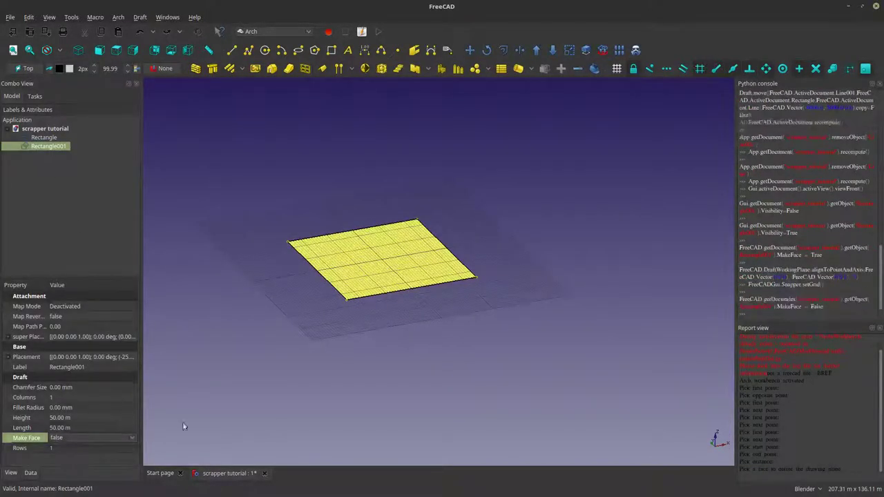
pyautogui.click(271, 404)
pyautogui.click(42, 146)
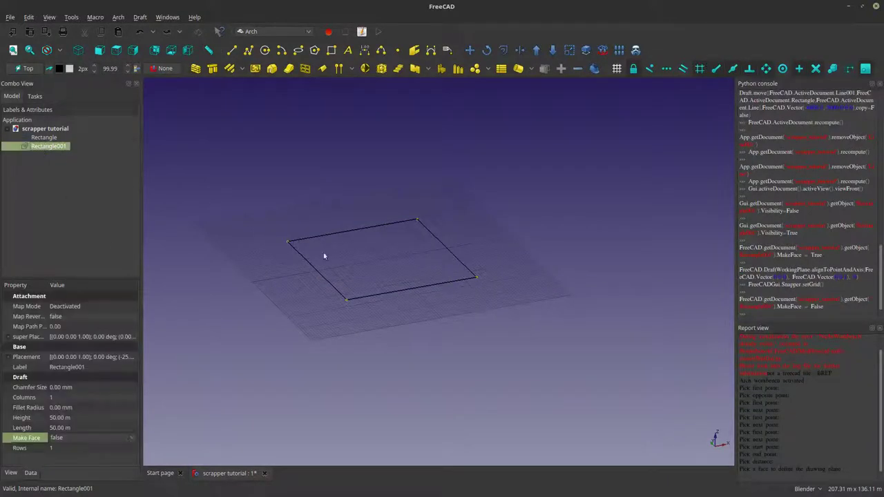
pyautogui.click(190, 173)
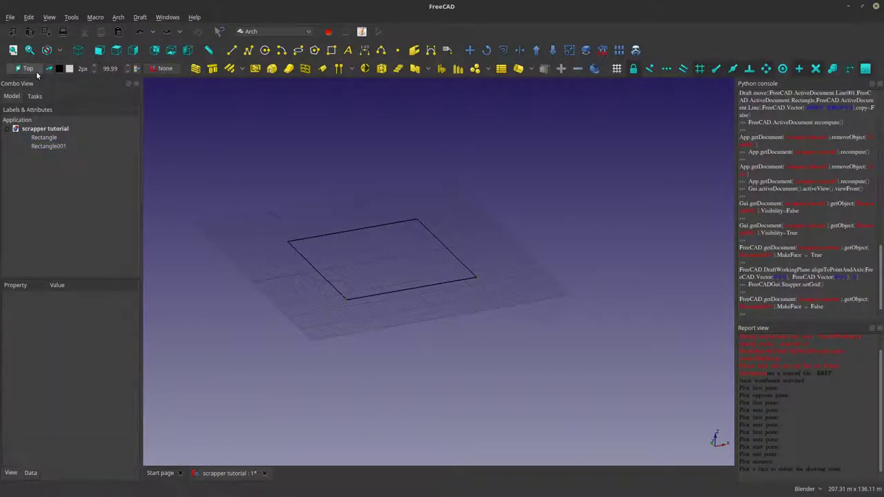
# Put the working plane back on Auto and select Rectangle, then Rectangle001
pyautogui.click(36, 70)
pyautogui.click(36, 234)
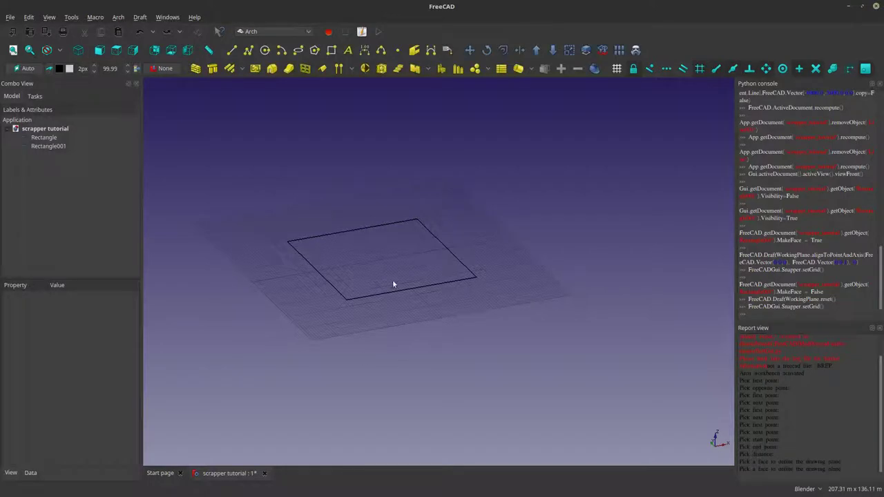
pyautogui.click(44, 137)
pyautogui.click(45, 146)
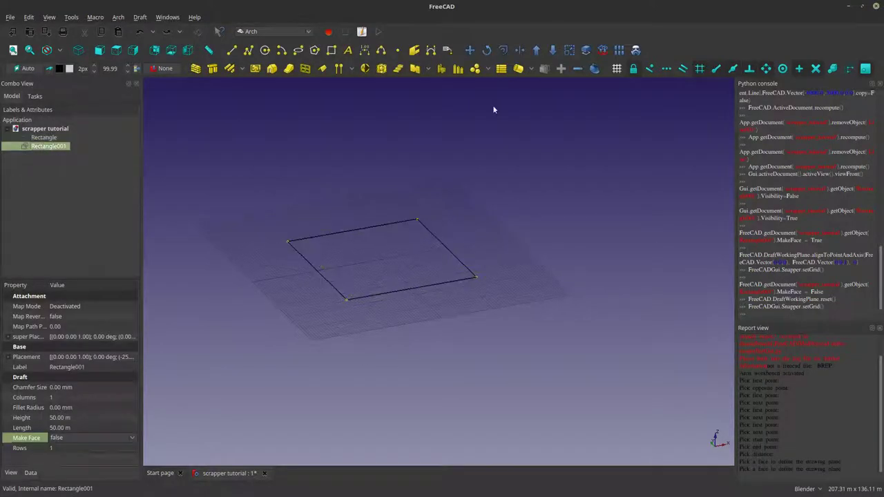
# Start Trimex on Rectangle001, then cancel it with Esc
pyautogui.click(519, 49)
pyautogui.moveTo(461, 178); pyautogui.dragTo(375, 221, button='middle')
pyautogui.moveTo(451, 256); pyautogui.dragTo(446, 244, button='middle')
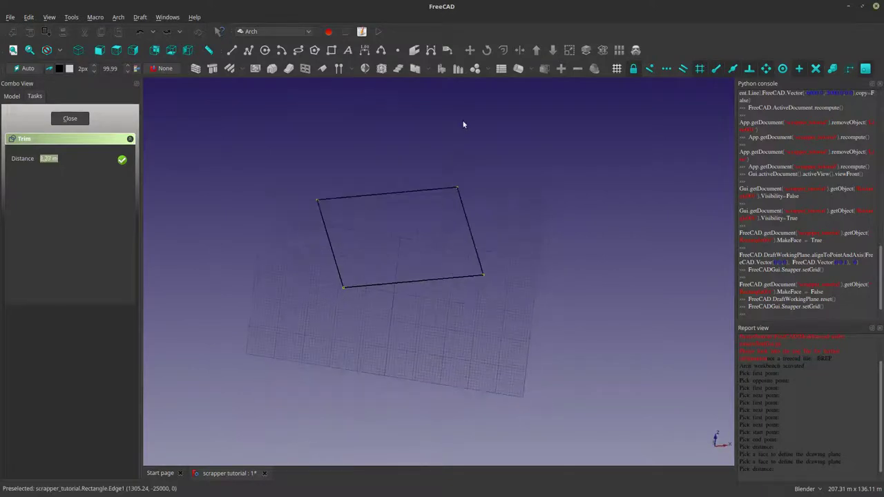
pyautogui.press('Escape')
pyautogui.moveTo(420, 274); pyautogui.dragTo(447, 241, button='middle')
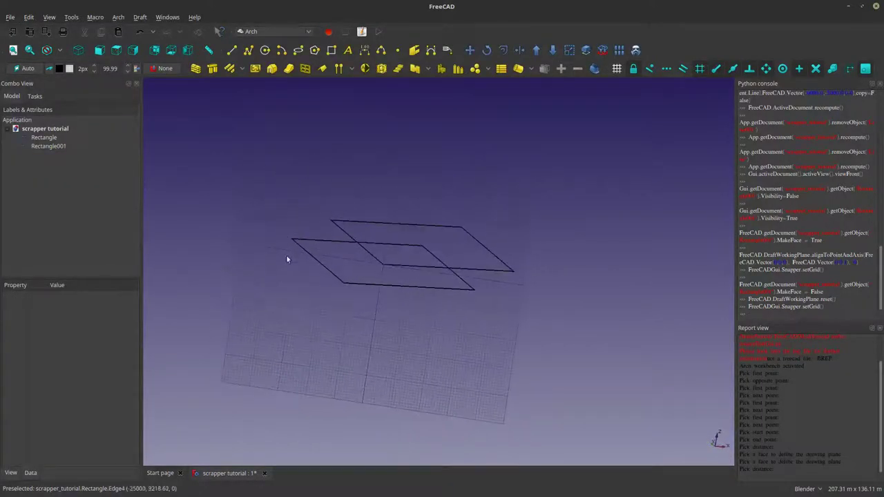
# Undo Rectangle001's upward offset so it lies back on the square footprint
pyautogui.click(41, 146)
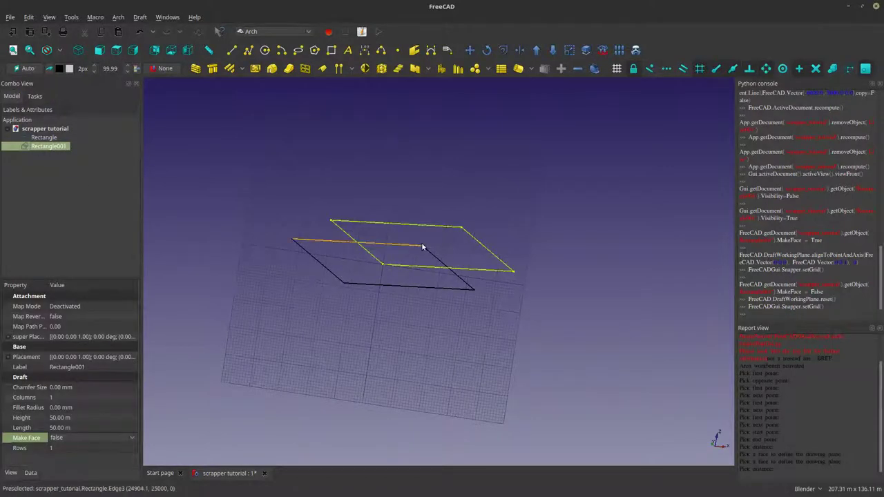
pyautogui.hotkey('ctrl', 'z')
pyautogui.moveTo(399, 282); pyautogui.dragTo(306, 281, button='middle')
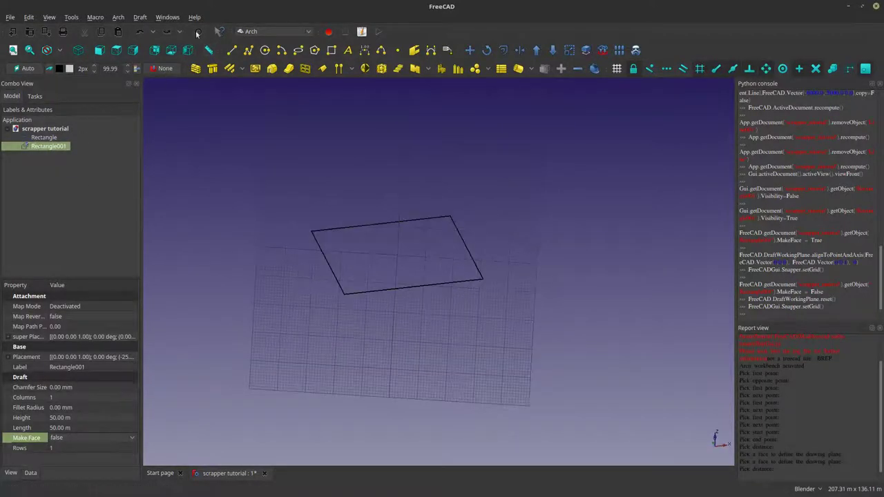
pyautogui.click(271, 36)
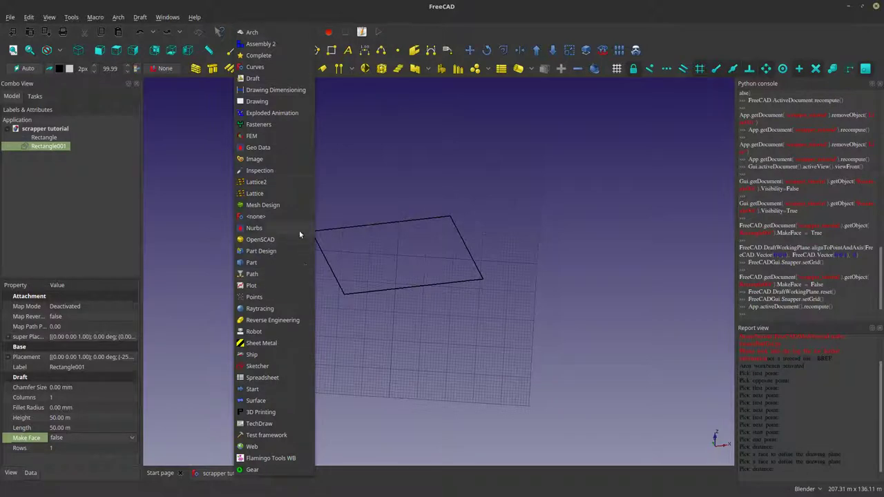
# Switch to Part and back to Arch, then set the working plane to XY (top)
pyautogui.click(252, 263)
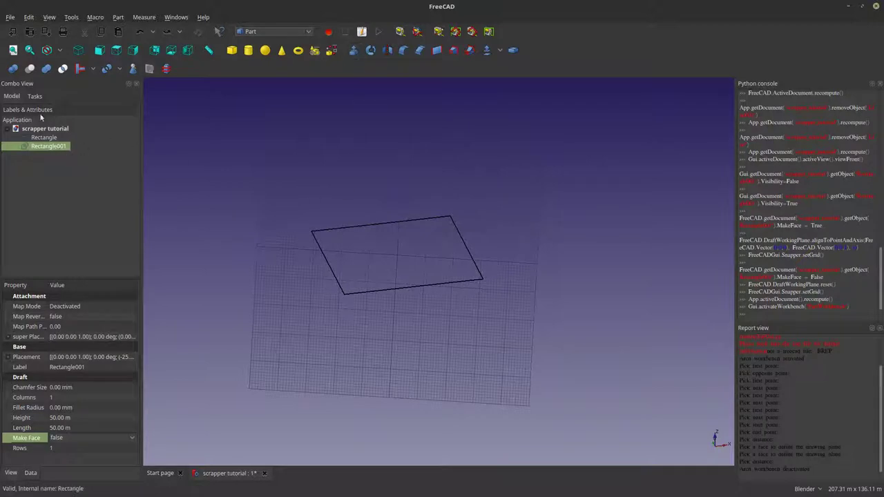
pyautogui.click(252, 33)
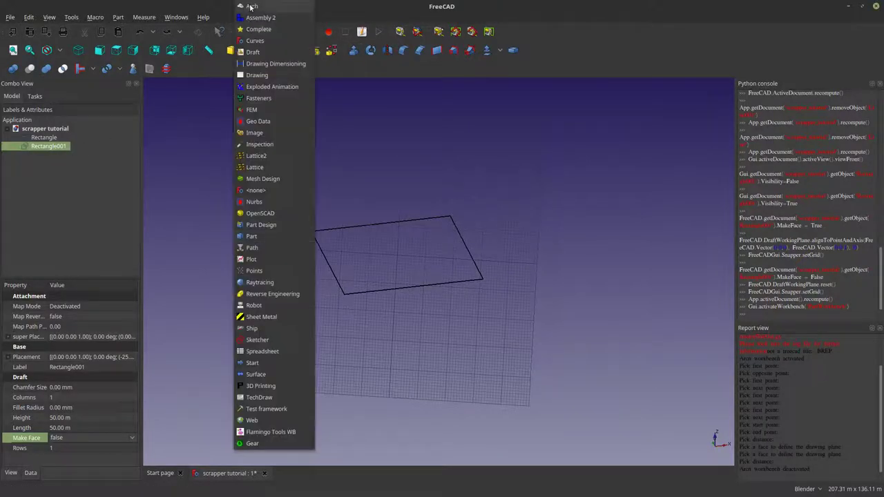
pyautogui.click(250, 10)
pyautogui.click(28, 70)
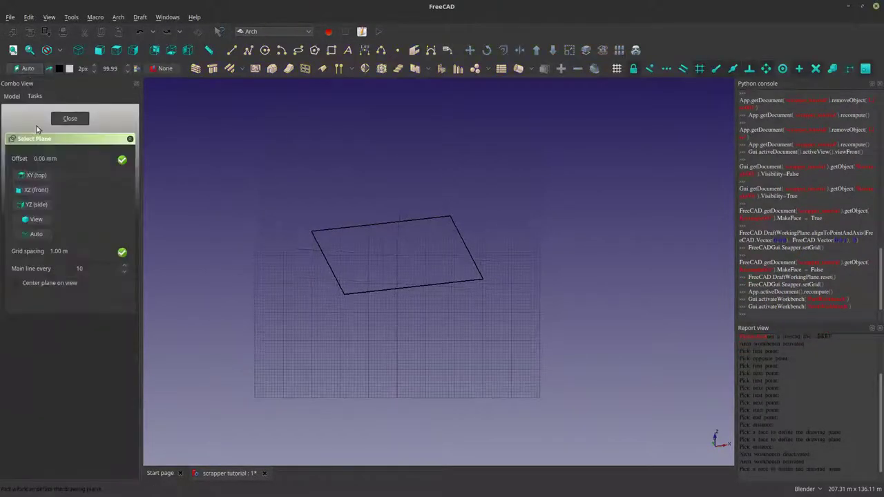
pyautogui.click(36, 176)
# In the Part workbench, open Extrude on Rectangle001
pyautogui.click(272, 31)
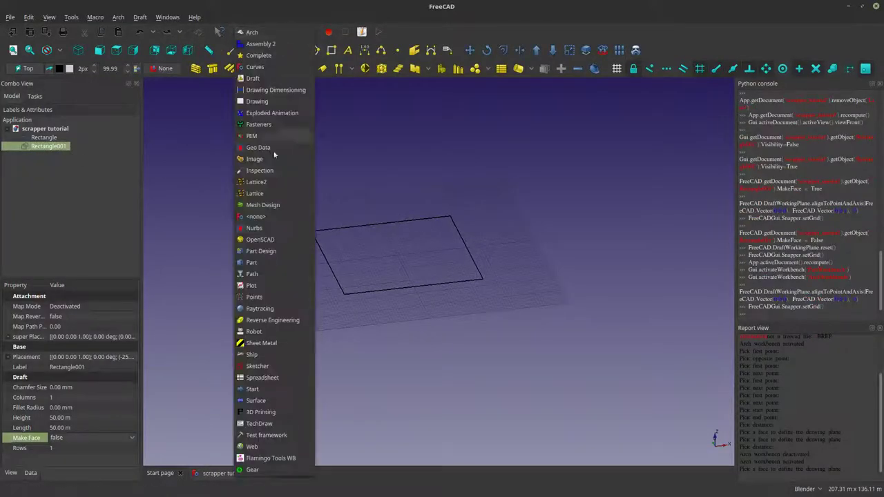
pyautogui.click(263, 249)
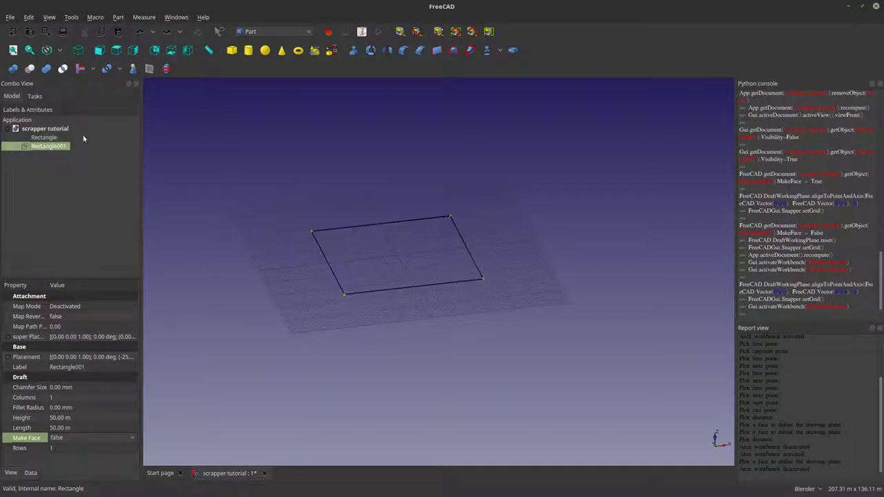
pyautogui.click(353, 50)
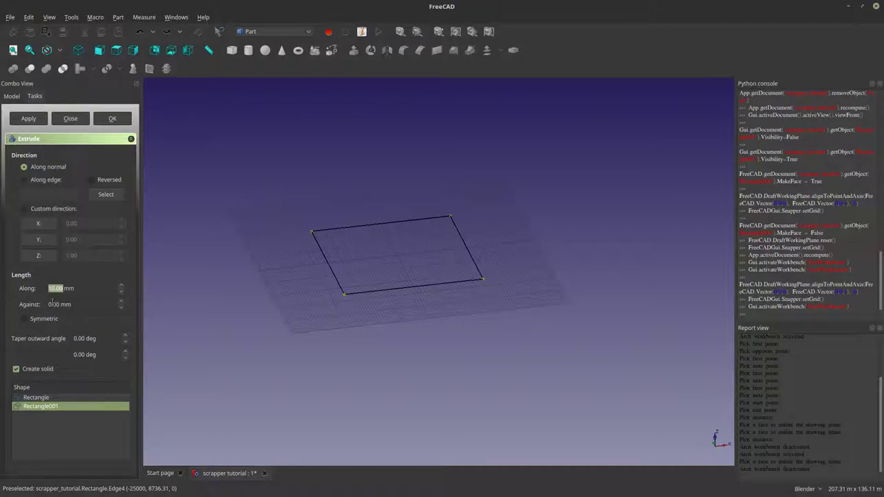
# Extrude Rectangle001 into a 200 m-tall solid box and orbit to inspect it
pyautogui.click(88, 289)
pyautogui.write('0')
pyautogui.click(113, 119)
pyautogui.scroll(-5, 405, 297)
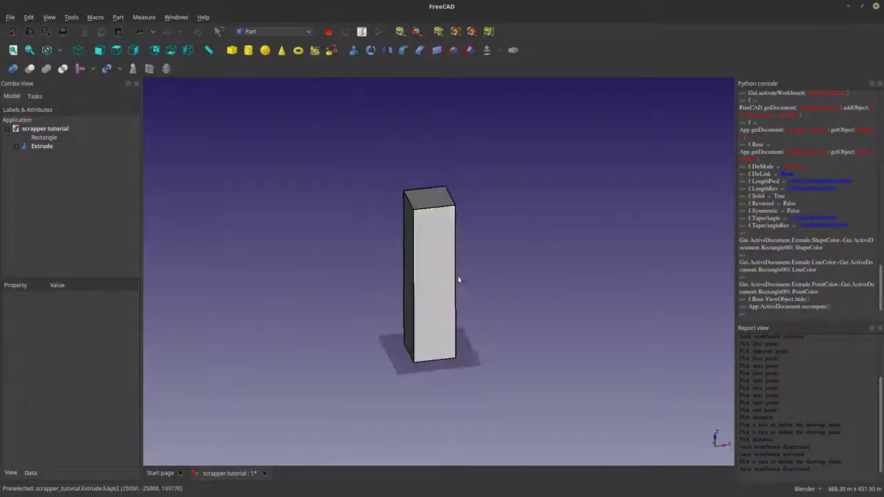
pyautogui.moveTo(457, 280); pyautogui.dragTo(446, 381, button='middle')
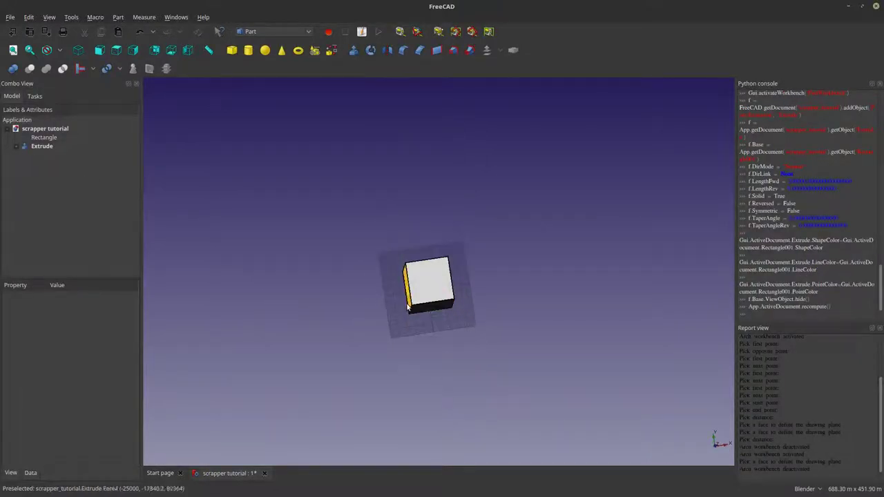
pyautogui.moveTo(408, 306); pyautogui.dragTo(519, 376, button='middle')
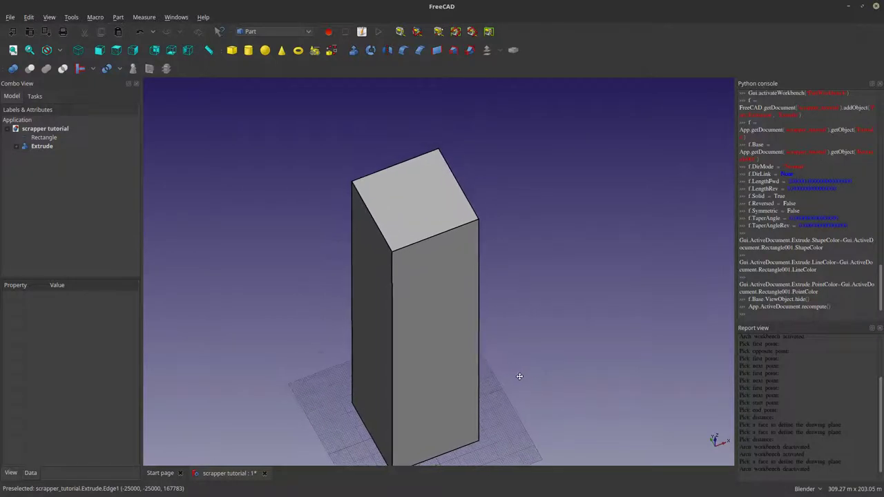
# Delete the trial Extrude box from the model tree
pyautogui.click(17, 146)
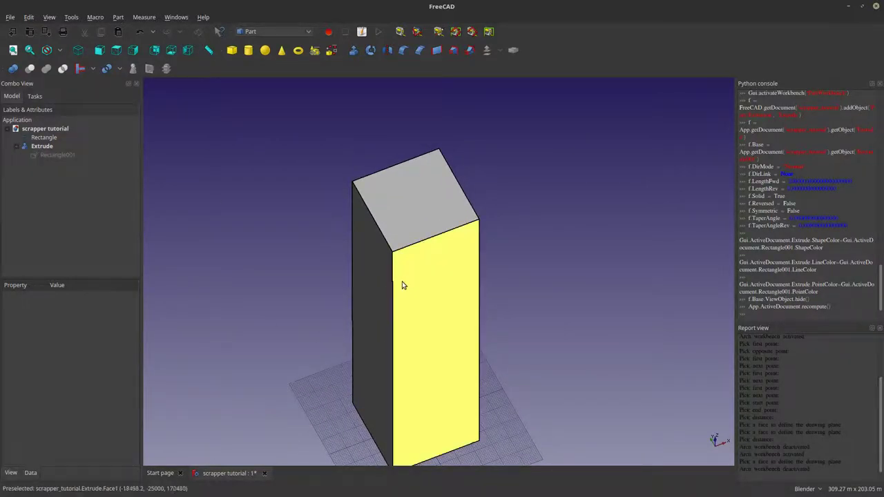
pyautogui.moveTo(403, 285); pyautogui.dragTo(248, 236, button='middle')
pyautogui.click(41, 146)
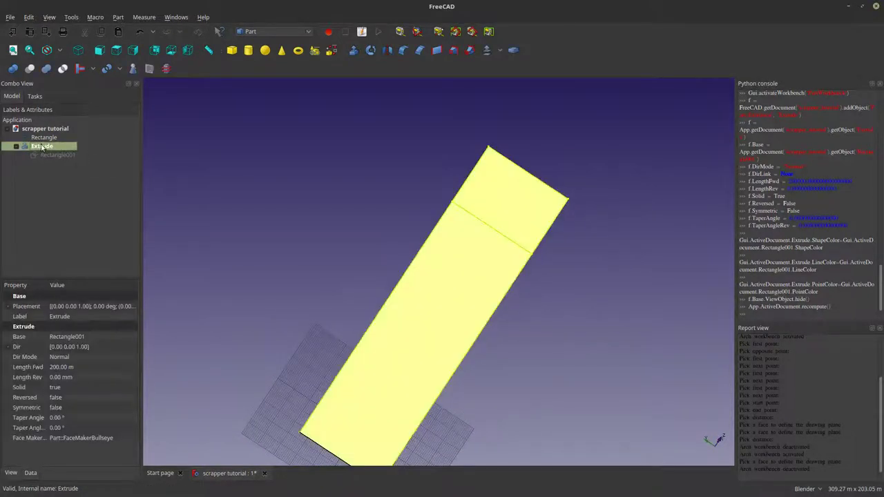
pyautogui.press('Delete')
# In Arch, draw a 50 m line from the square's bottom-left corner to its bottom-right corner
pyautogui.click(45, 146)
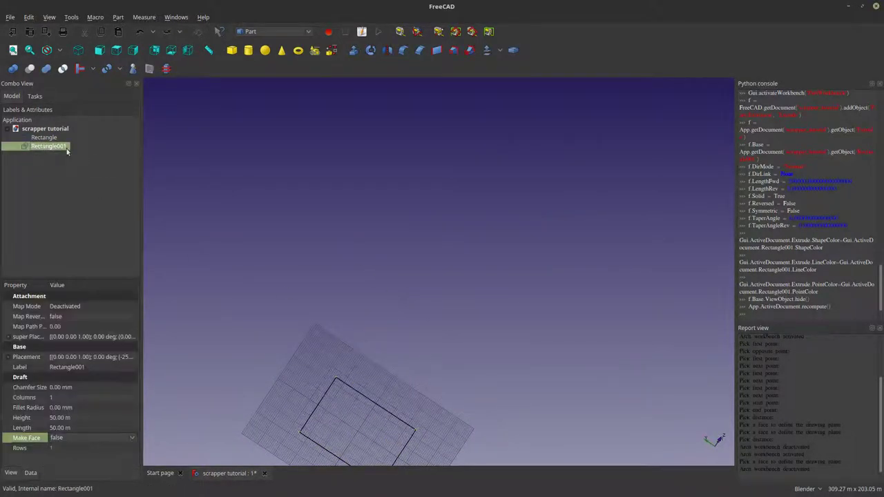
pyautogui.moveTo(415, 390); pyautogui.dragTo(269, 295, button='middle')
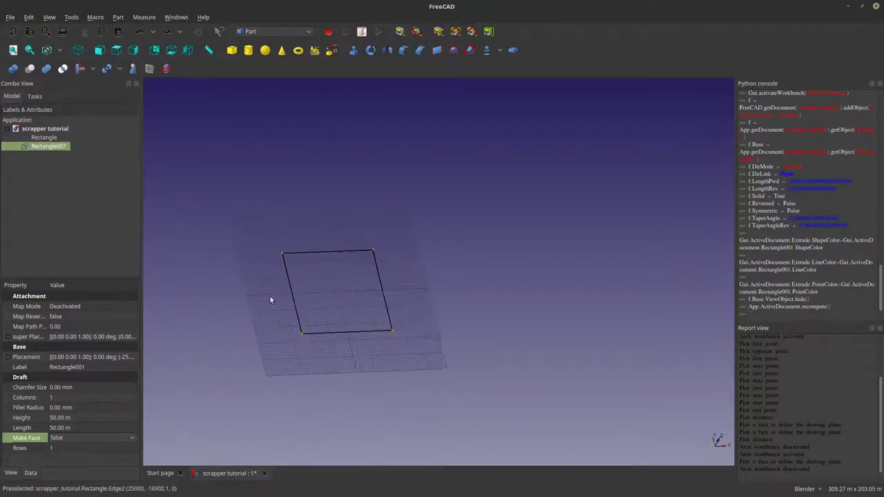
pyautogui.click(267, 29)
pyautogui.click(264, 10)
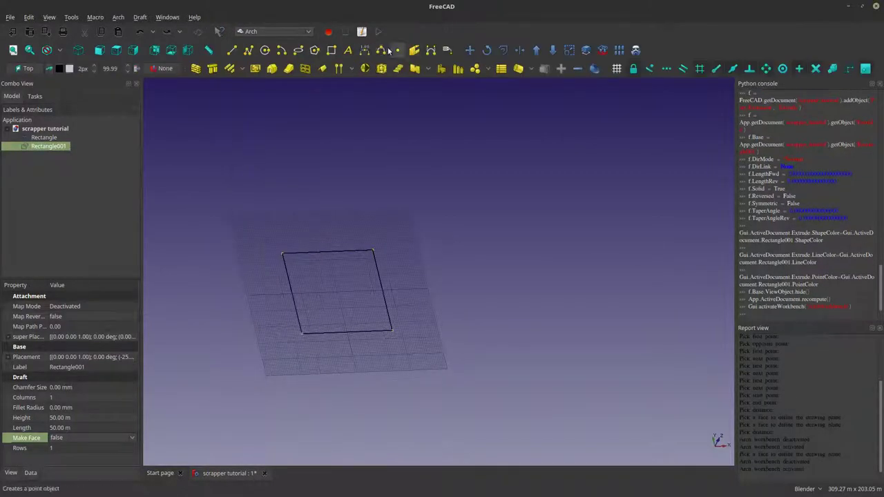
pyautogui.click(232, 50)
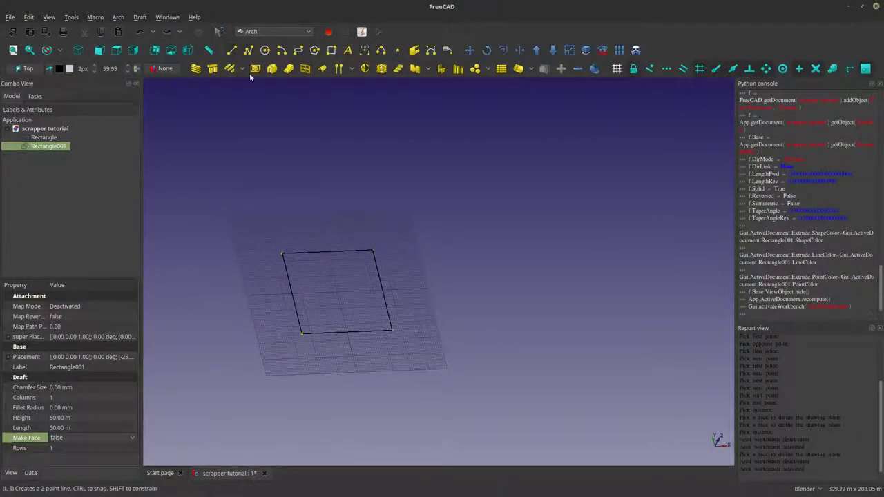
pyautogui.click(302, 332)
pyautogui.click(390, 328)
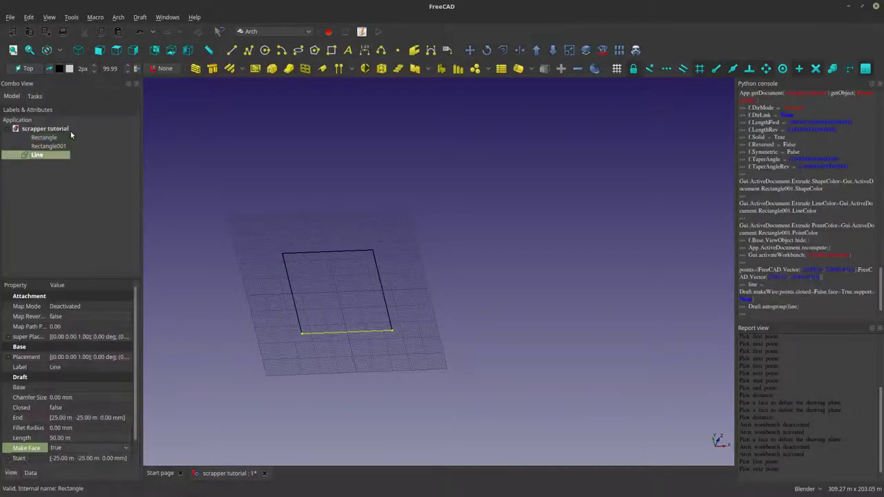
# Switch to Part and open Extrude on the new Line
pyautogui.click(261, 31)
pyautogui.click(251, 262)
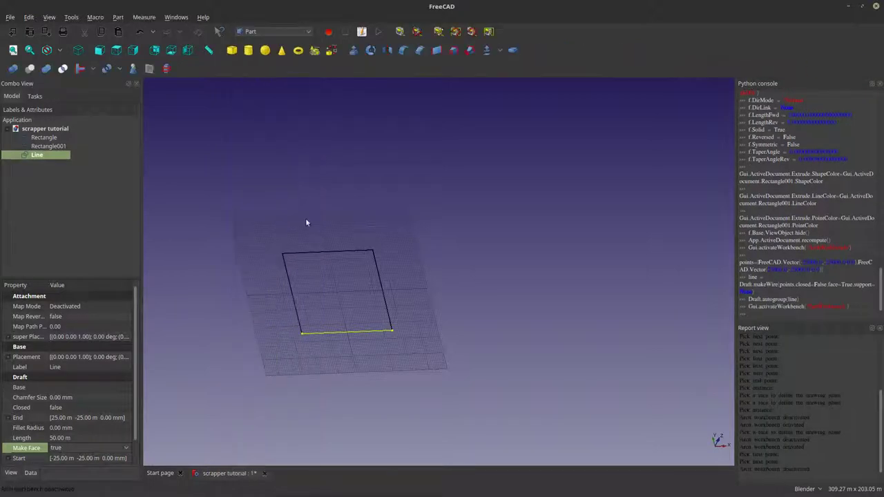
pyautogui.click(354, 53)
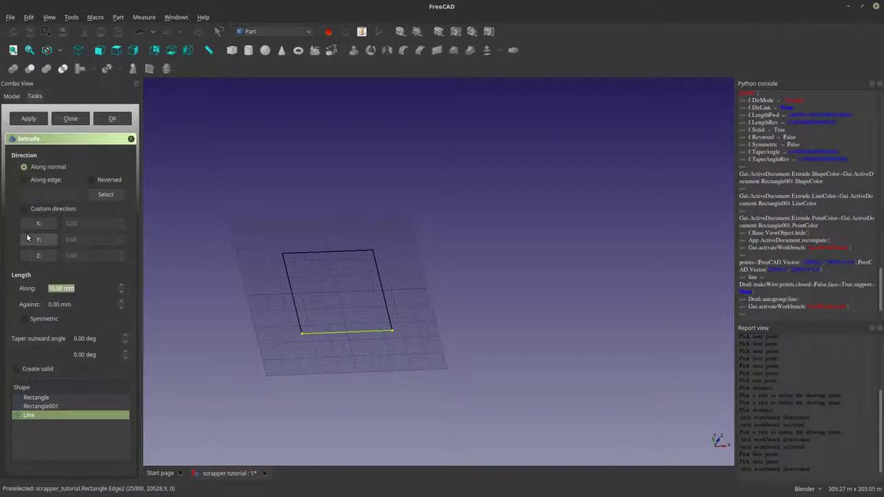
# Extrude the Line by 20 mm and orbit around the result
pyautogui.write('20')
pyautogui.hotkey('ctrl', 'a')
pyautogui.click(112, 119)
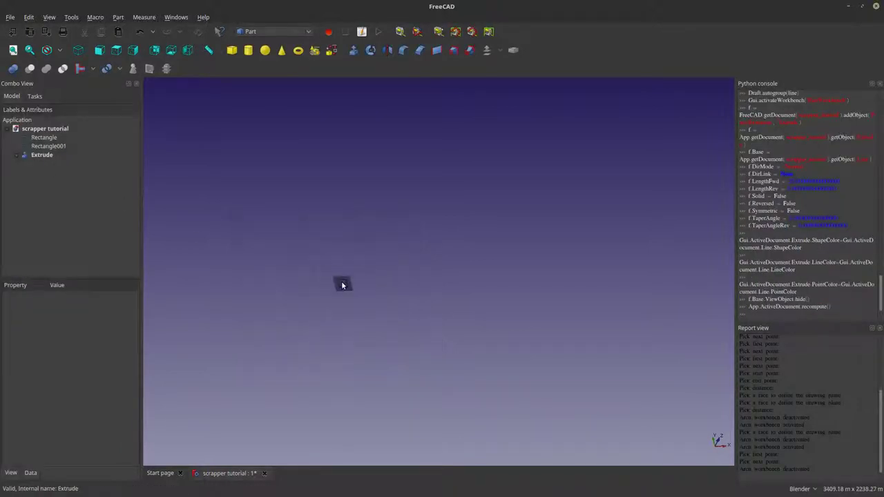
pyautogui.moveTo(348, 286)
pyautogui.mouseDown(button='middle')
pyautogui.moveTo(436, 291)
pyautogui.moveTo(345, 289)
pyautogui.mouseUp(button='middle')
pyautogui.scroll(-3, 346, 290)
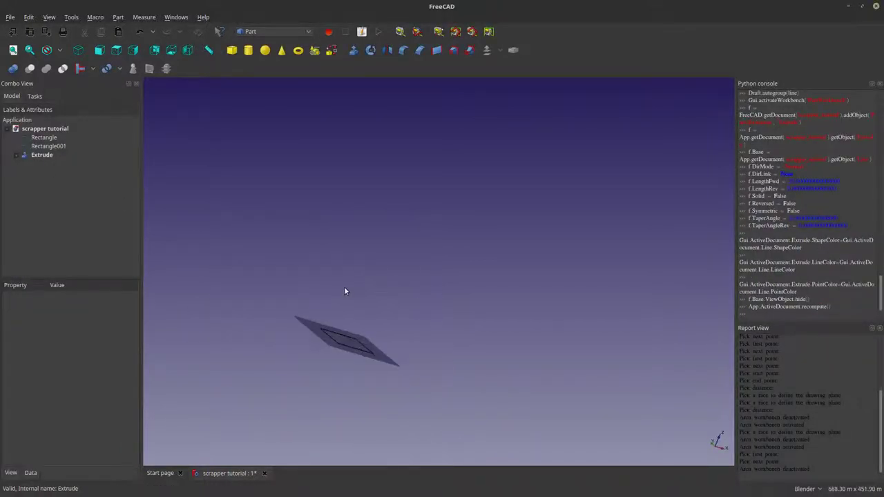
# Select the Line's Extrude in the model tree and delete it
pyautogui.click(35, 156)
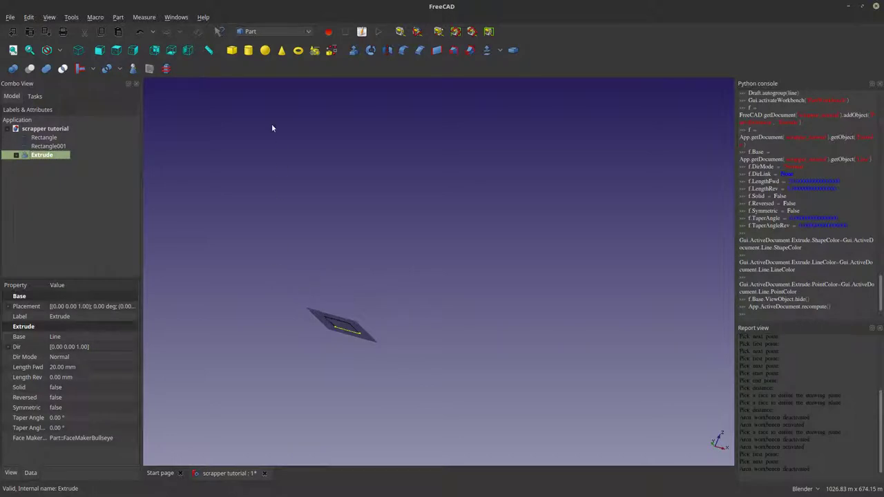
pyautogui.scroll(8, 393, 280)
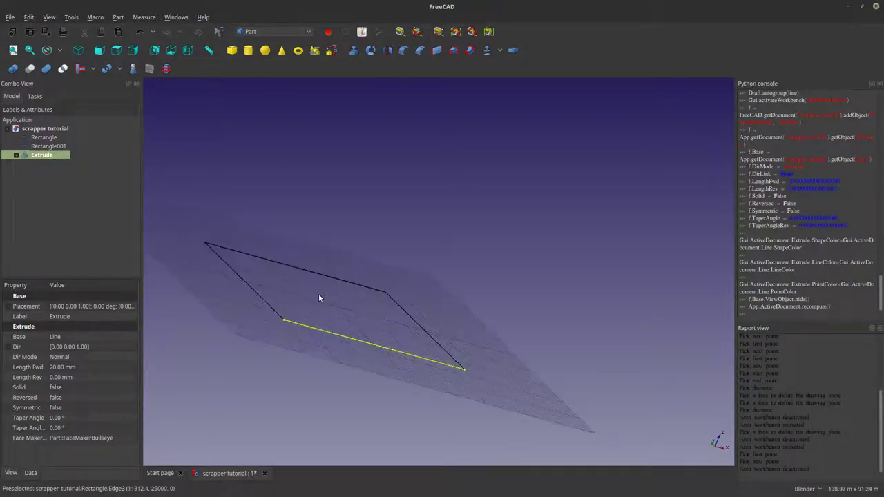
pyautogui.click(16, 155)
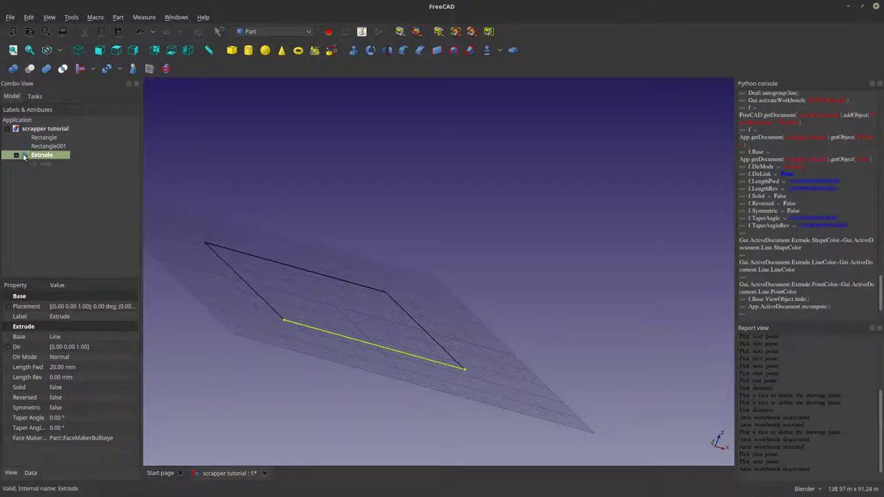
pyautogui.press('Delete')
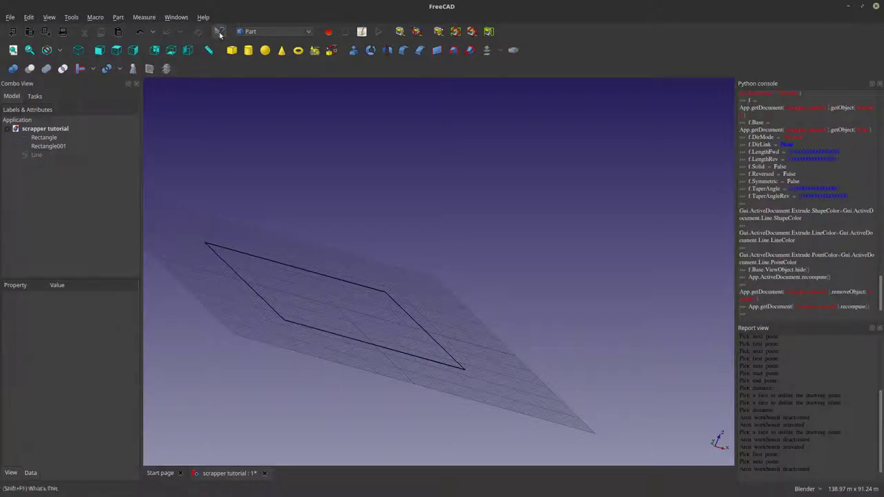
# In Arch, make the hidden Line visible and delete it
pyautogui.click(241, 32)
pyautogui.click(250, 7)
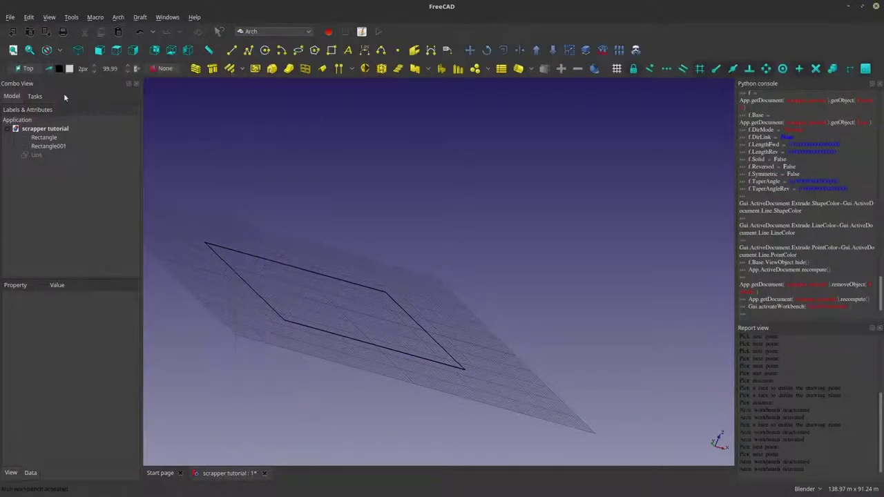
pyautogui.moveTo(358, 392); pyautogui.dragTo(213, 291, button='middle')
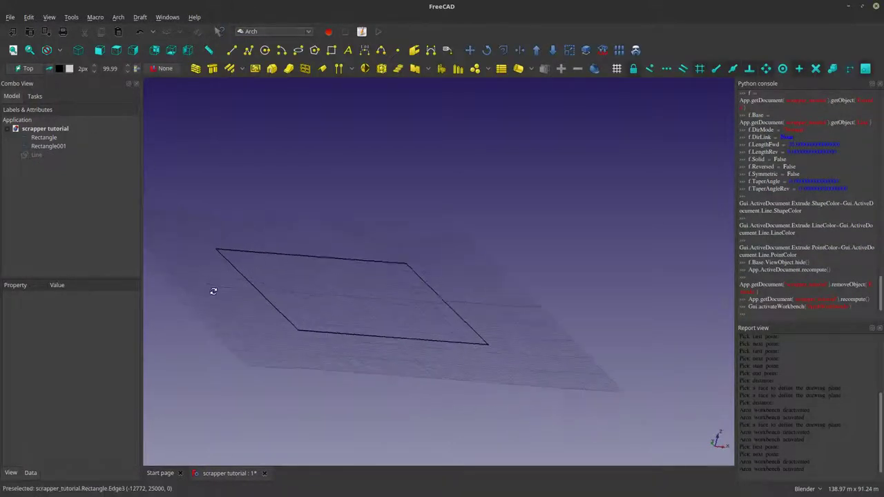
pyautogui.click(31, 156)
pyautogui.press('space')
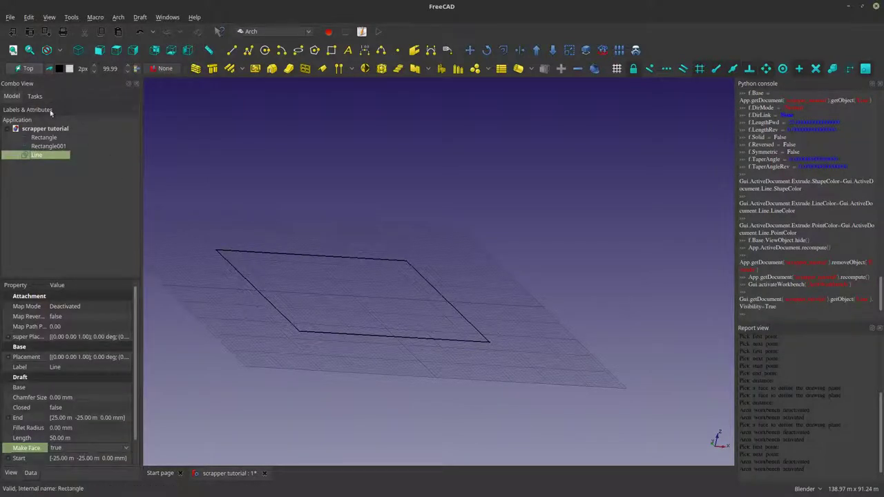
pyautogui.moveTo(298, 197); pyautogui.dragTo(485, 333, button='middle')
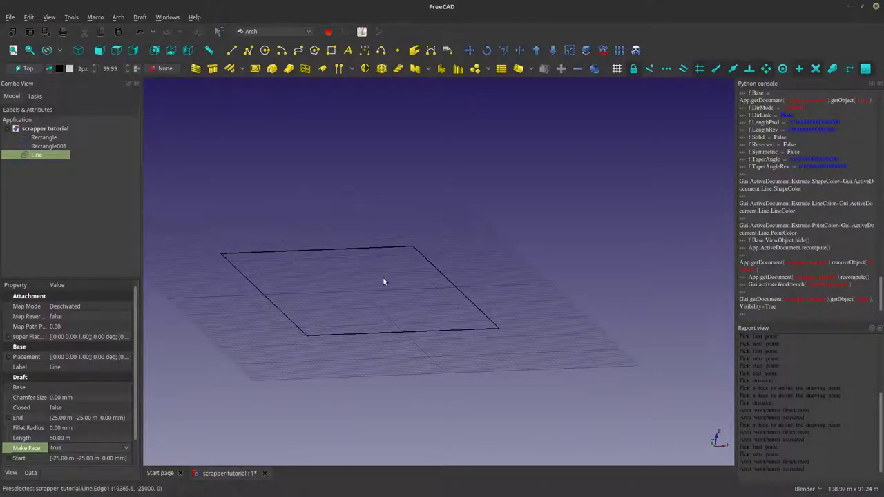
pyautogui.scroll(-3, 373, 273)
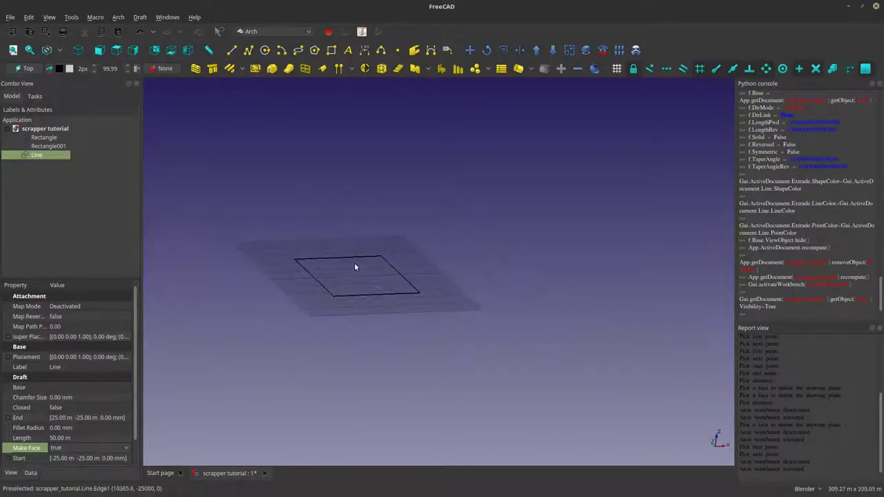
pyautogui.press('Delete')
# Select Rectangle001, switch to Part and open Extrude on it
pyautogui.click(49, 146)
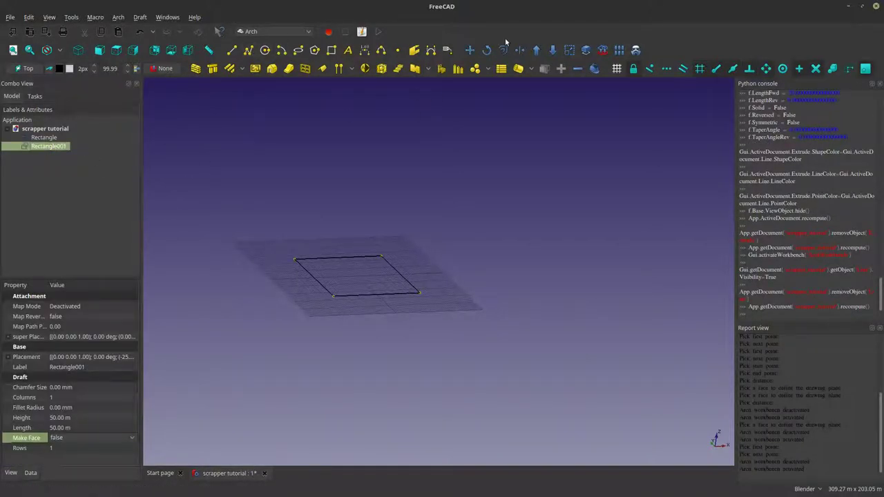
pyautogui.click(300, 31)
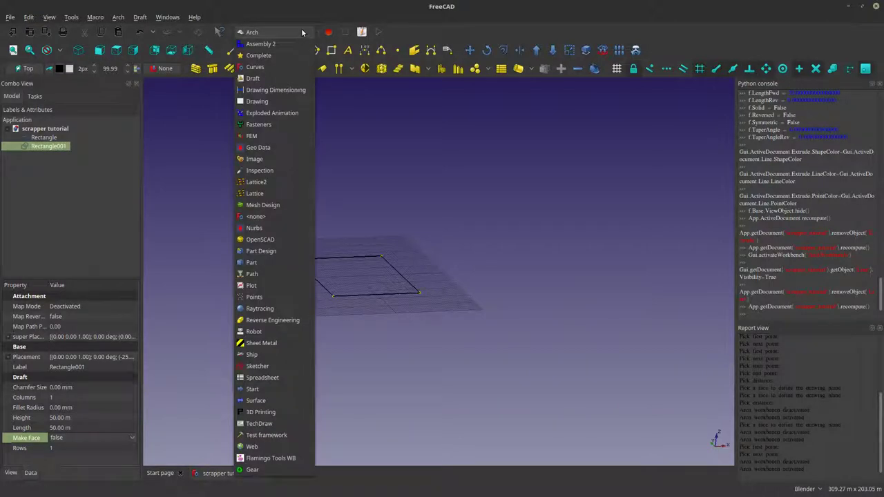
pyautogui.click(267, 265)
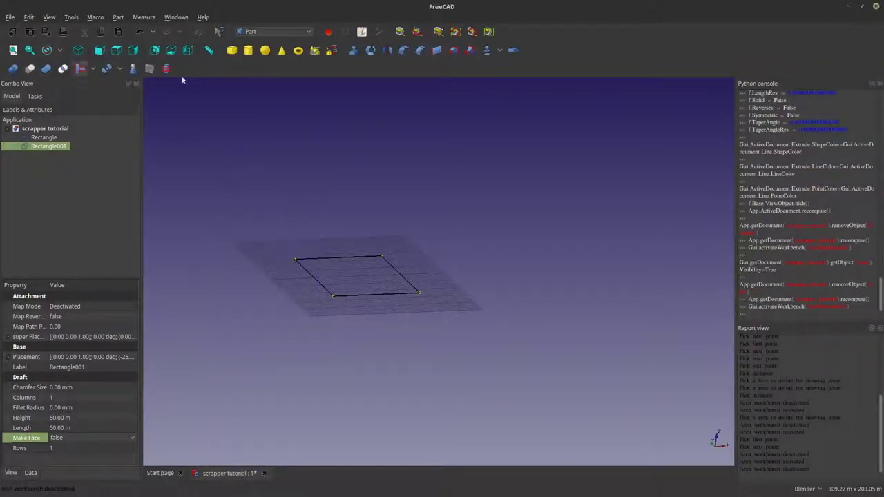
pyautogui.click(354, 53)
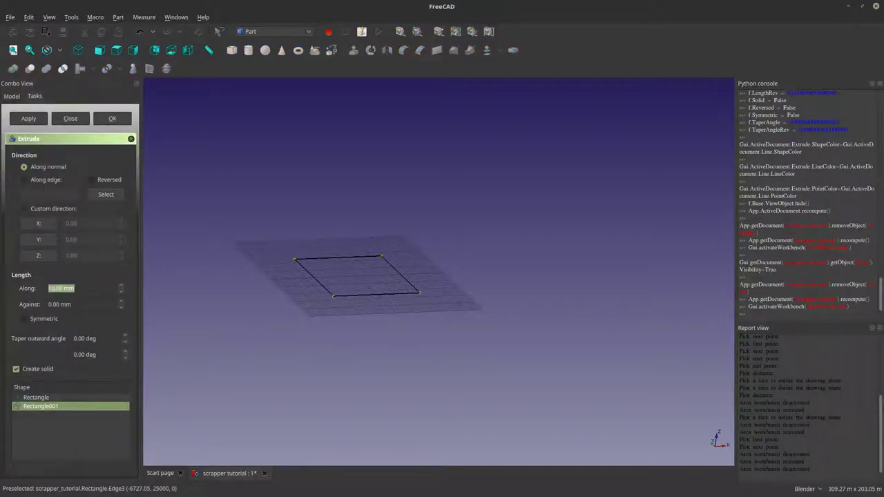
# Extrude Rectangle001 200 m with Create solid unchecked, making an open-topped shell box
pyautogui.write('200m')
pyautogui.click(29, 371)
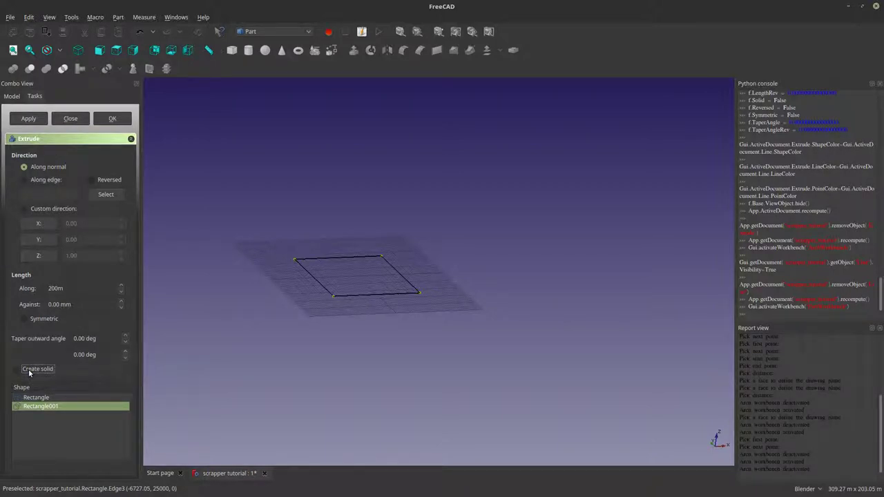
pyautogui.click(112, 120)
pyautogui.scroll(-5, 338, 276)
# Look over the shell box's open top, then switch to the Arch workbench
pyautogui.scroll(5, 350, 215)
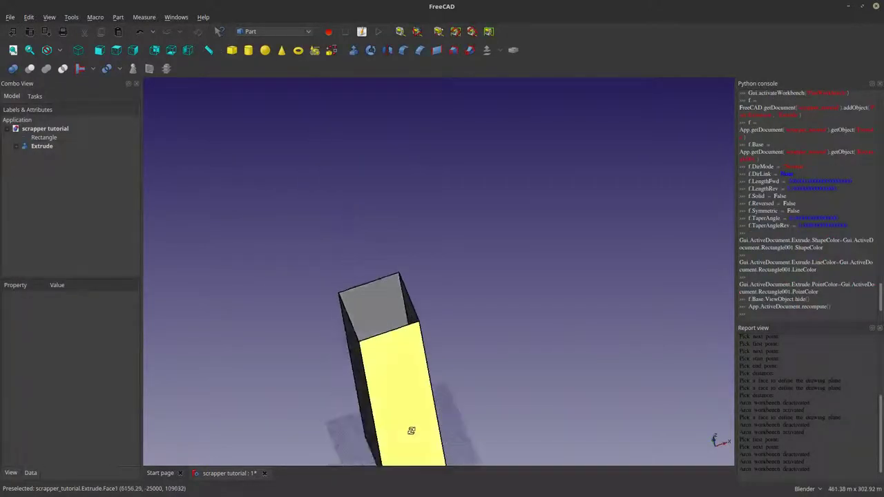
pyautogui.moveTo(411, 431); pyautogui.dragTo(403, 399, button='middle')
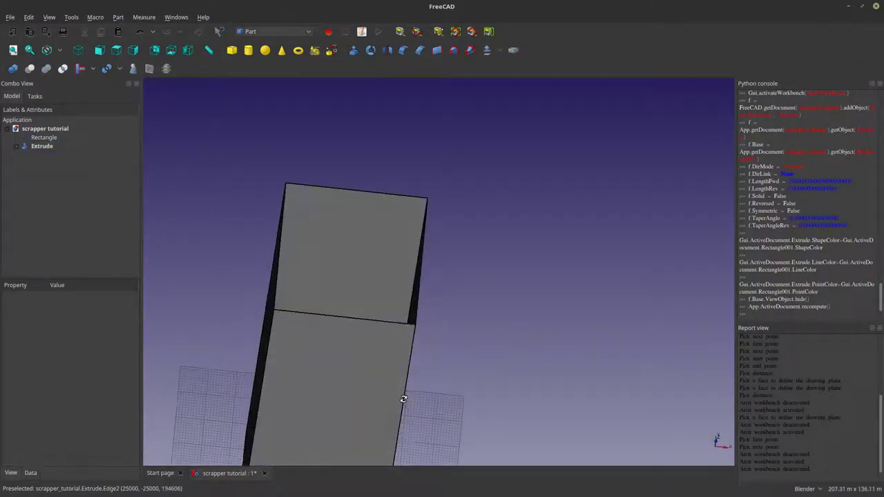
pyautogui.moveTo(377, 355); pyautogui.dragTo(426, 329, button='middle')
pyautogui.click(268, 32)
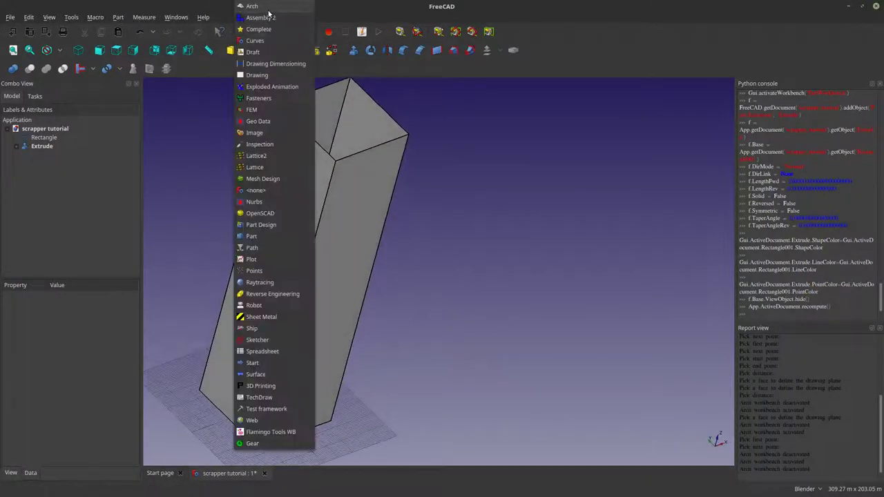
pyautogui.click(261, 6)
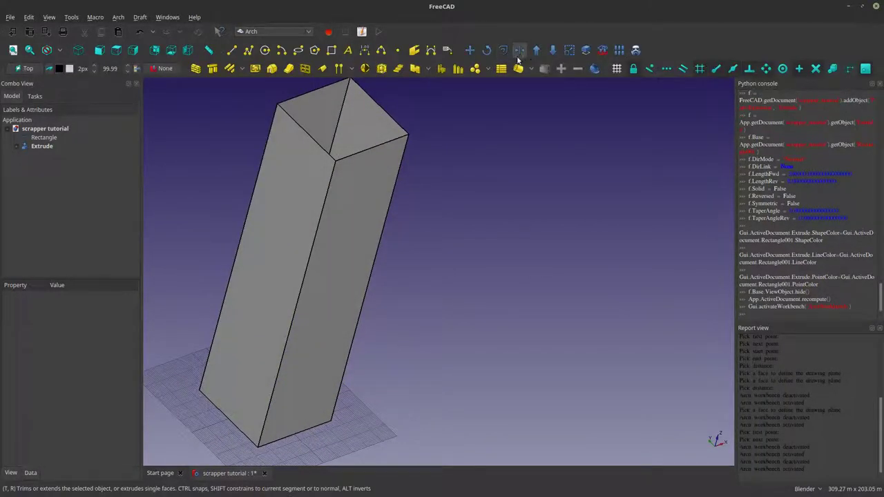
# Align the working plane to the tall box's front face
pyautogui.scroll(5, 592, 375)
pyautogui.scroll(-5, 489, 355)
pyautogui.scroll(1, 332, 263)
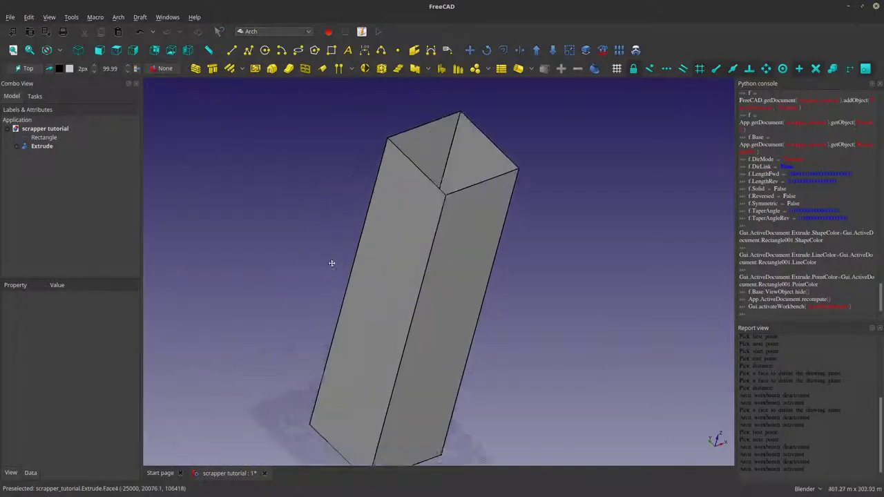
pyautogui.moveTo(331, 263); pyautogui.dragTo(315, 262, button='middle')
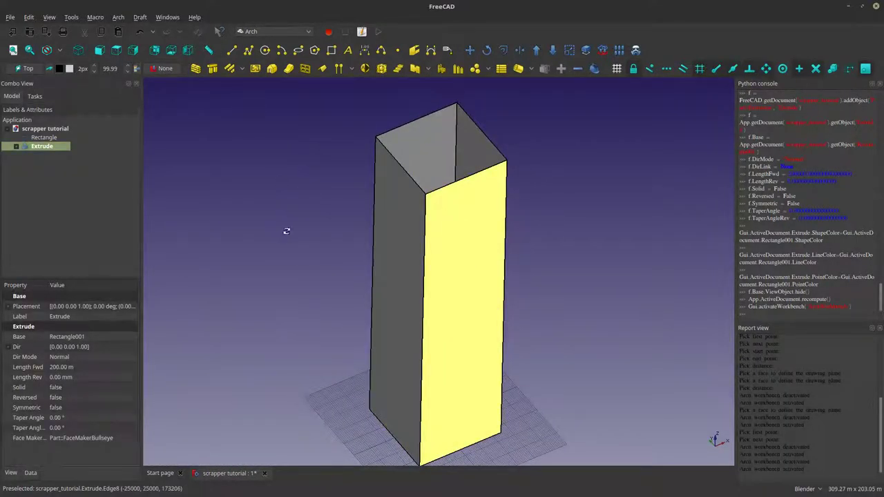
pyautogui.moveTo(287, 230); pyautogui.dragTo(235, 198, button='middle')
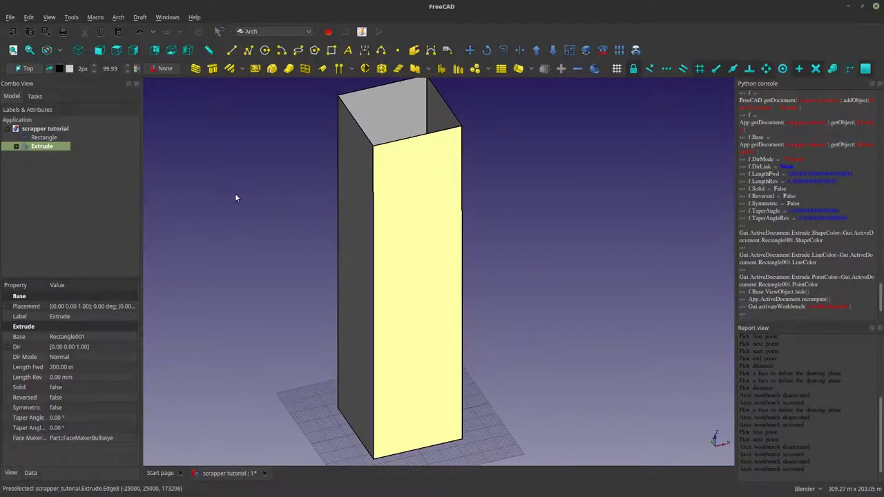
pyautogui.scroll(-3, 235, 198)
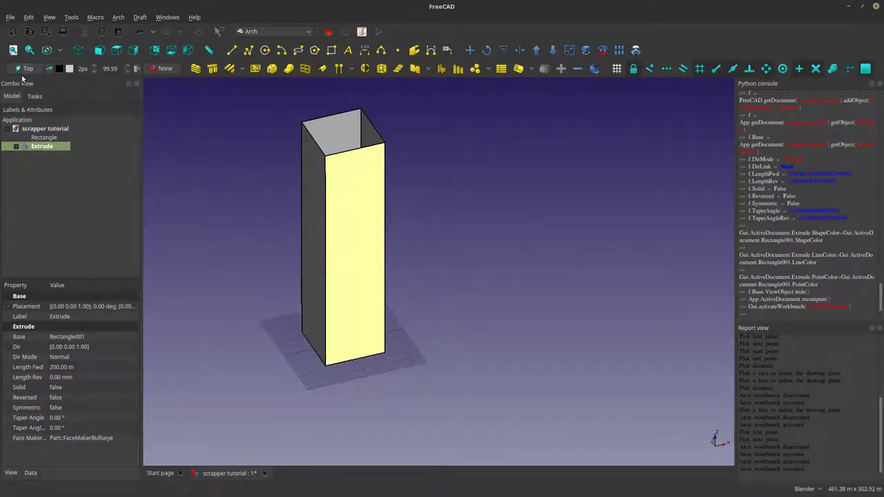
pyautogui.click(24, 68)
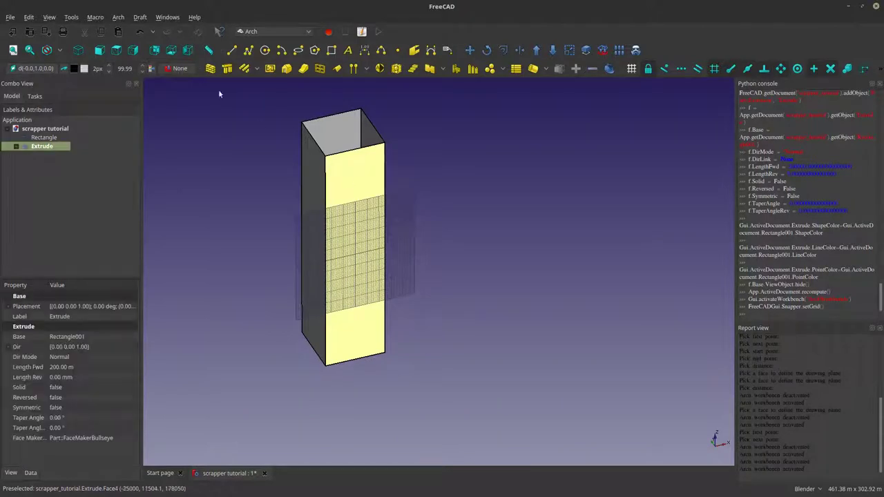
# Draw a rectangle across one side face of the box, corner to corner
pyautogui.click(332, 50)
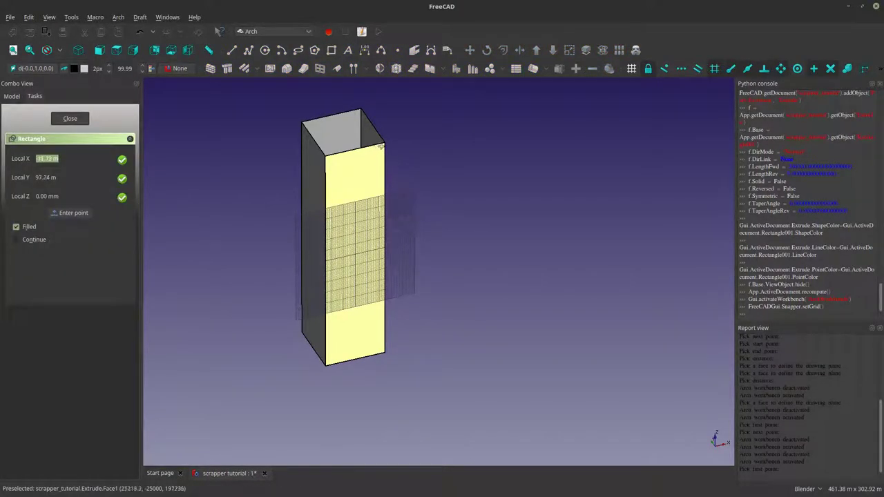
pyautogui.click(376, 147)
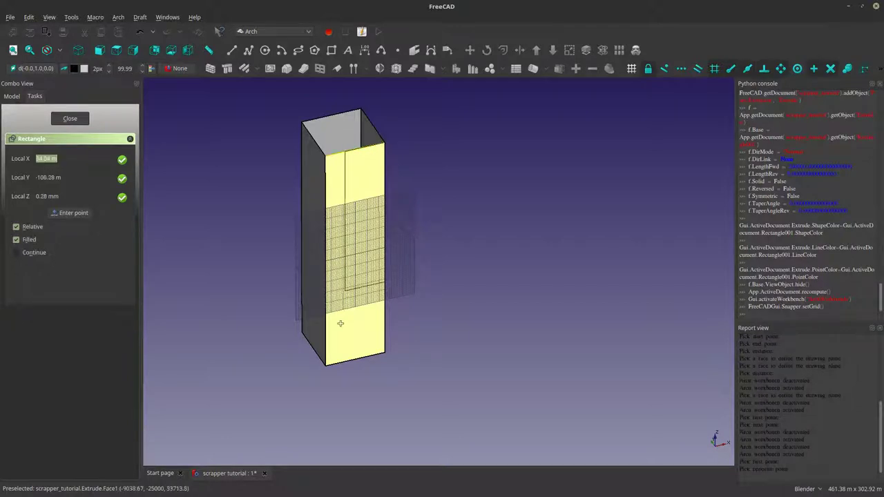
pyautogui.click(326, 364)
pyautogui.moveTo(290, 385); pyautogui.dragTo(350, 368, button='middle')
pyautogui.scroll(-2, 338, 301)
# Select the box's front face and draw a rectangle from its top edge to the box corner
pyautogui.click(438, 290)
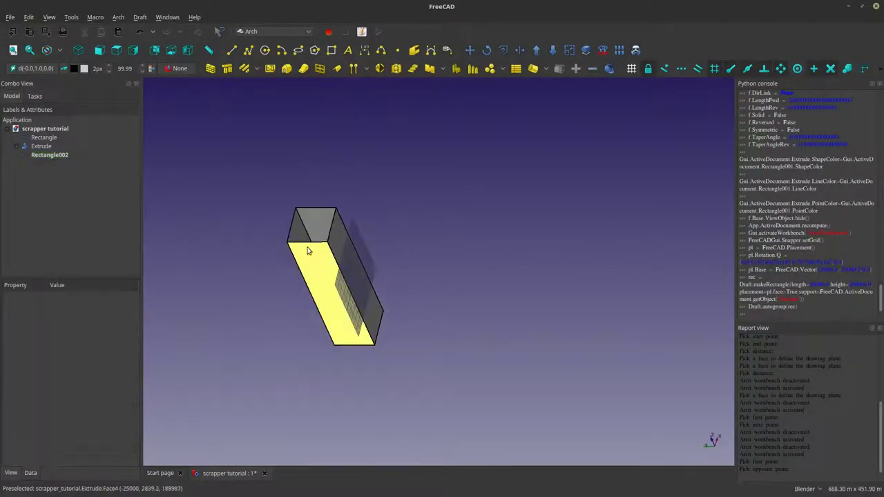
pyautogui.click(320, 263)
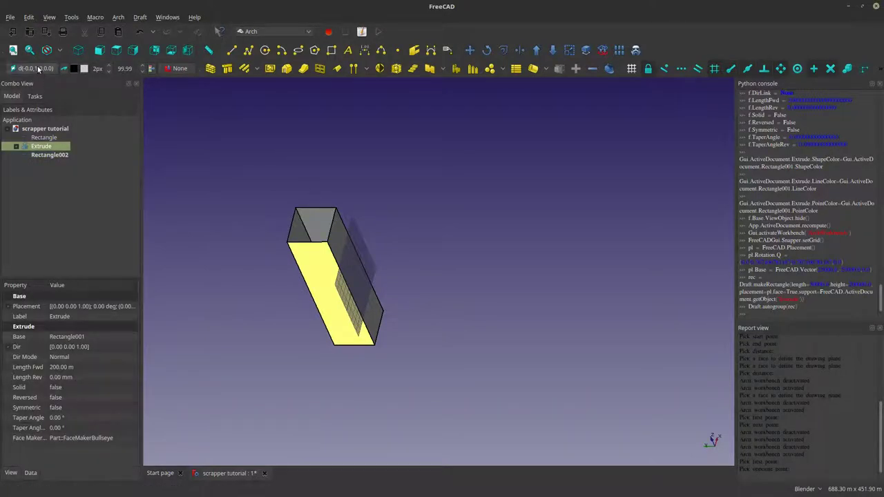
pyautogui.moveTo(293, 304); pyautogui.dragTo(325, 292, button='middle')
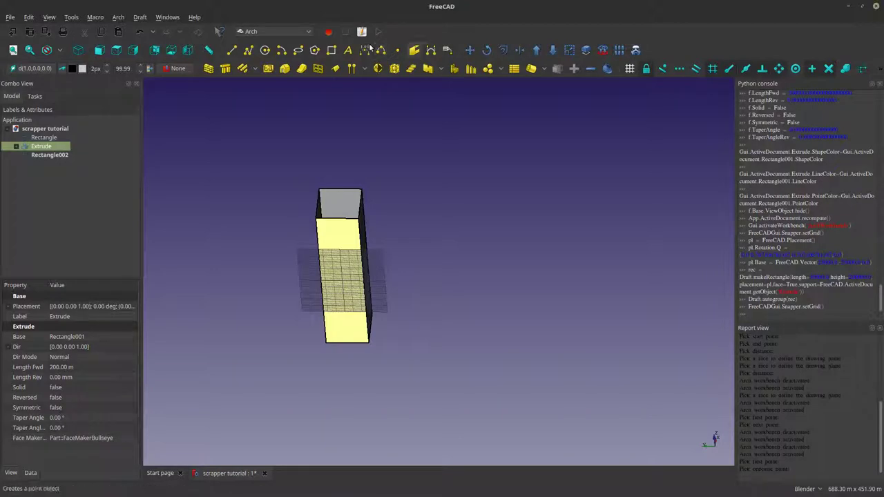
pyautogui.click(331, 49)
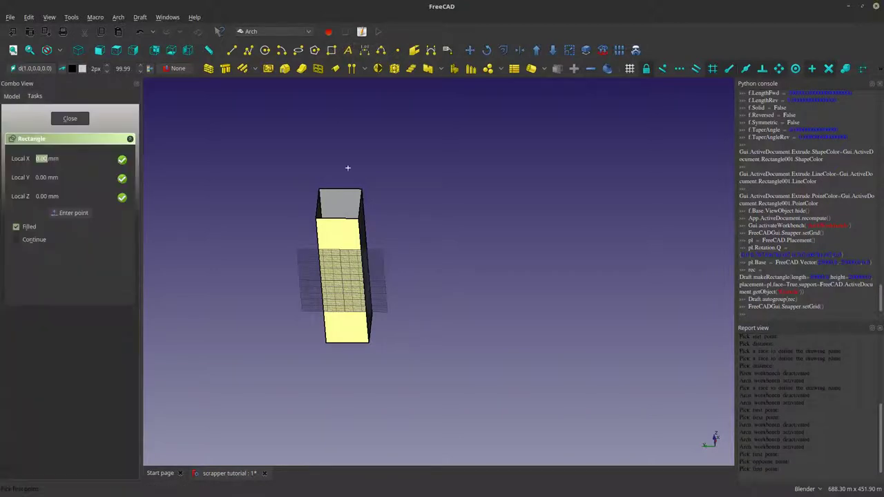
pyautogui.click(352, 219)
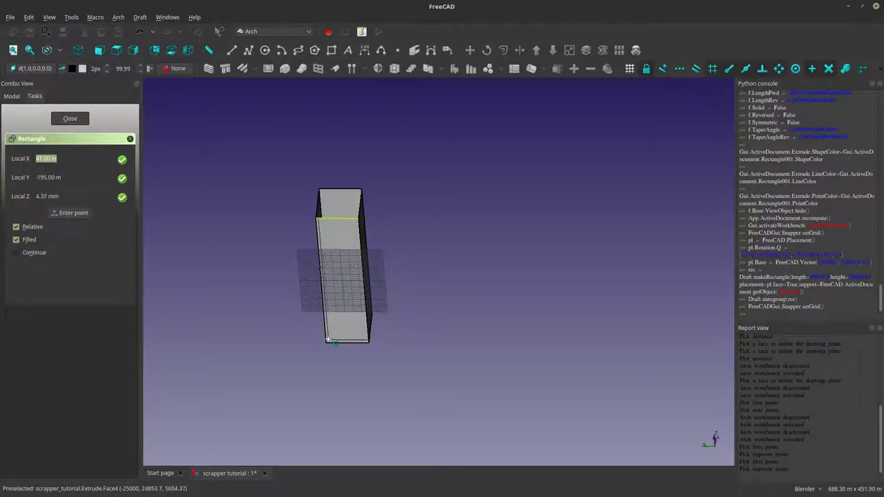
pyautogui.scroll(5, 326, 344)
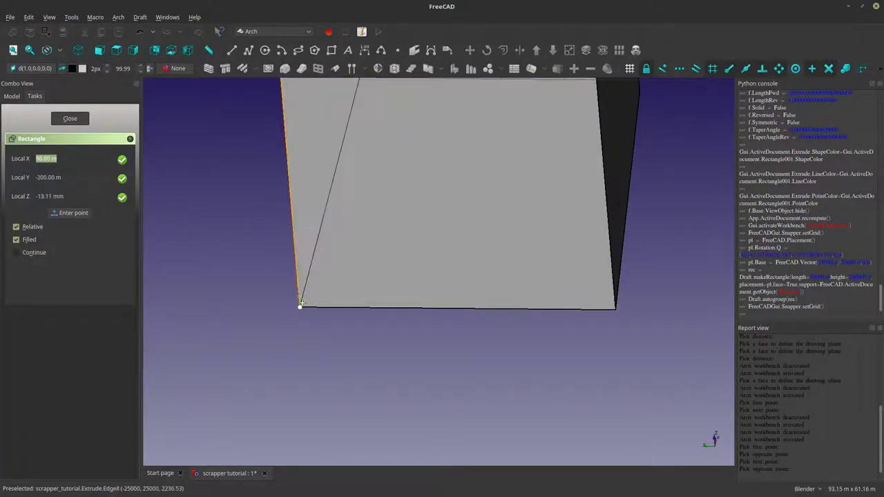
pyautogui.click(301, 303)
pyautogui.scroll(-4, 288, 304)
pyautogui.moveTo(287, 301); pyautogui.dragTo(366, 317, button='middle')
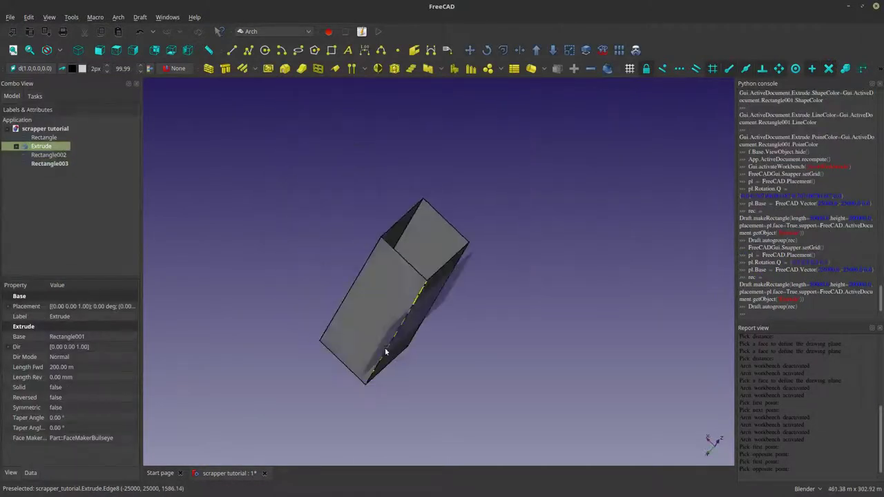
# Align the working plane to the picked face and draw Rectangle004 across it
pyautogui.click(42, 69)
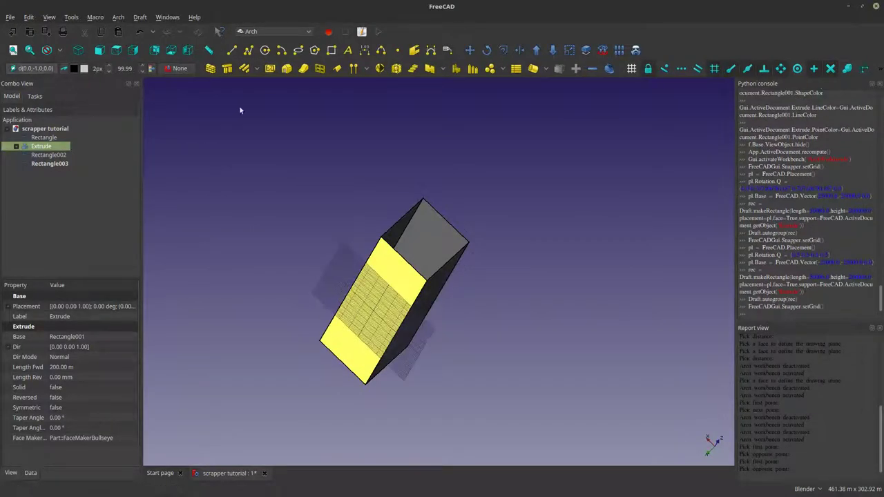
pyautogui.click(294, 142)
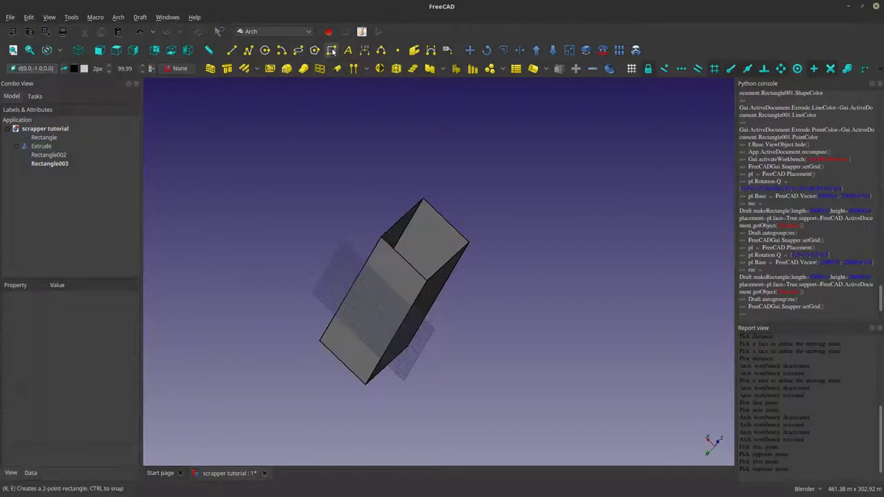
pyautogui.click(332, 50)
pyautogui.click(383, 239)
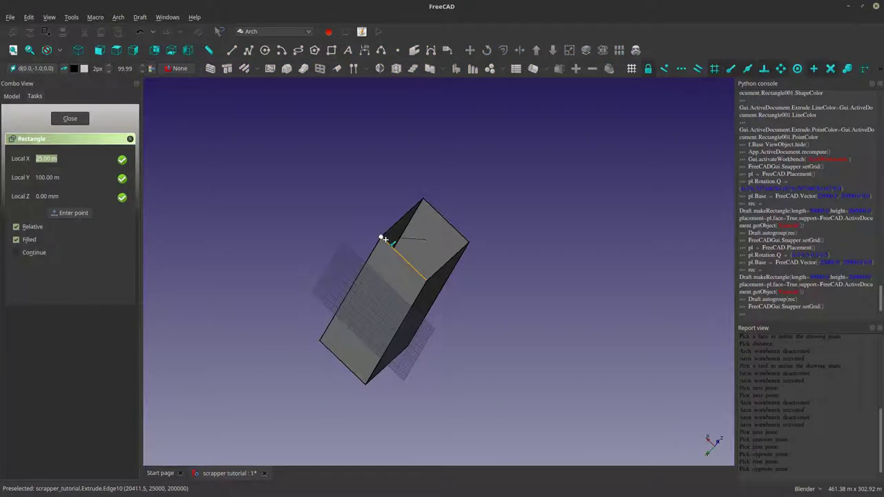
pyautogui.click(358, 380)
pyautogui.moveTo(358, 381); pyautogui.dragTo(438, 381, button='middle')
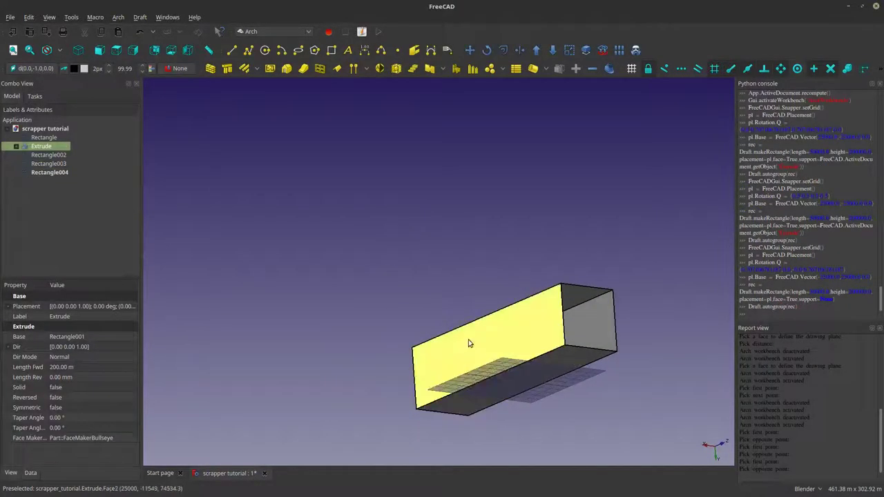
pyautogui.moveTo(338, 215)
pyautogui.mouseDown(button='middle')
pyautogui.moveTo(348, 286)
pyautogui.moveTo(331, 228)
pyautogui.mouseUp(button='middle')
# Draw Rectangle005 corner to corner on another box side with the R, E shortcut
pyautogui.click(271, 131)
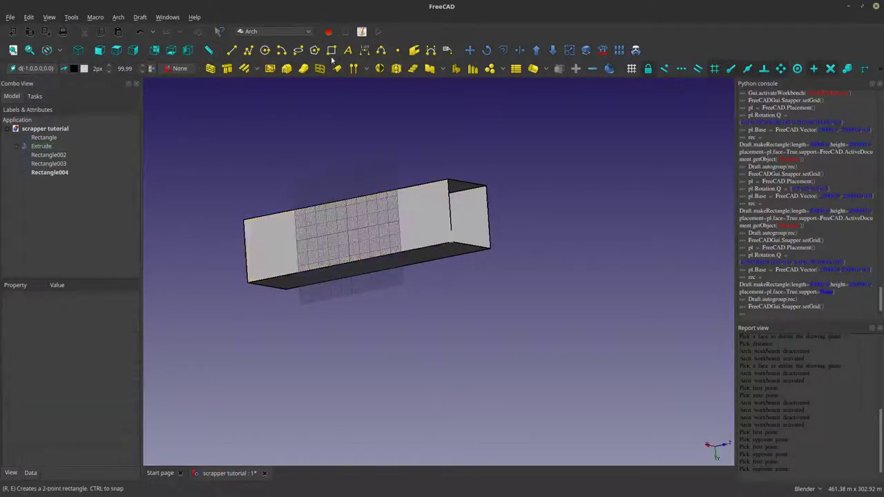
pyautogui.press('r')
pyautogui.press('e')
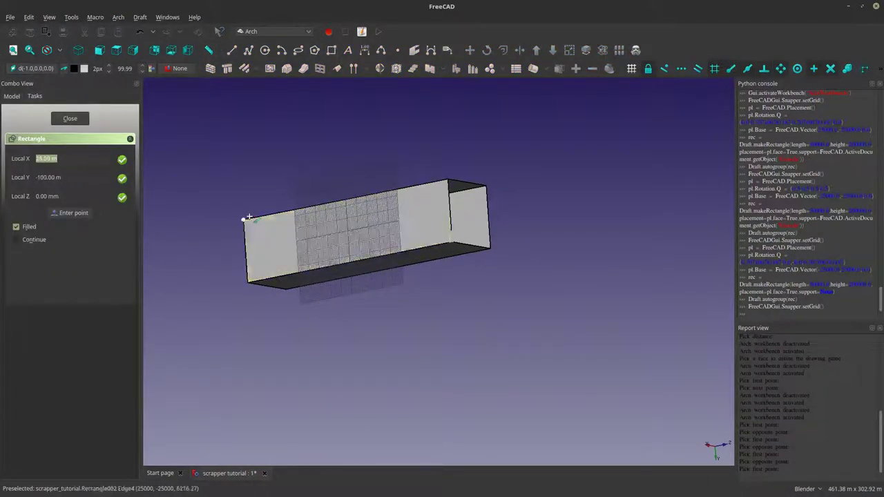
pyautogui.click(250, 217)
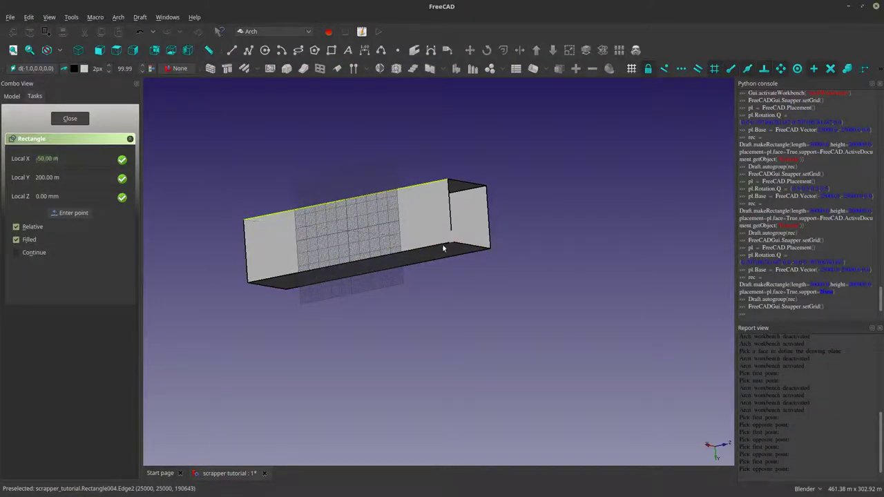
pyautogui.click(443, 244)
pyautogui.click(503, 291)
pyautogui.scroll(-3, 493, 306)
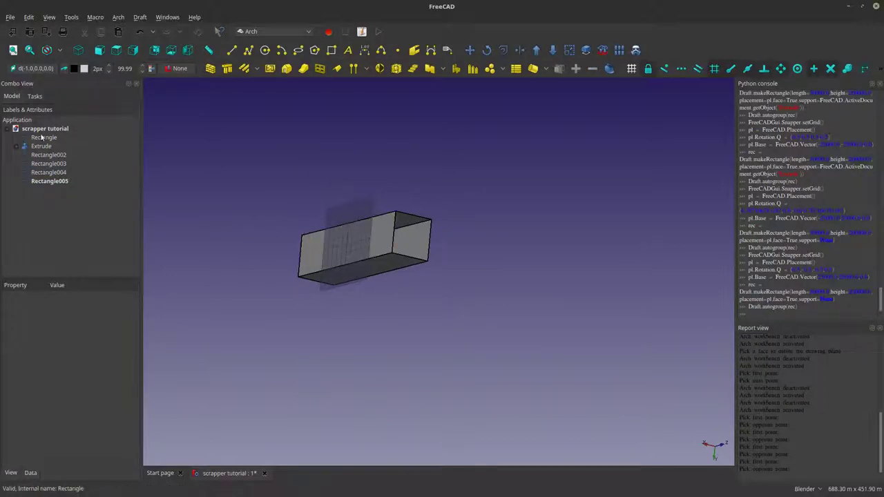
# Set the Draft working plane back to the Top (XY) plane
pyautogui.scroll(3, 357, 228)
pyautogui.moveTo(357, 228); pyautogui.dragTo(336, 276, button='middle')
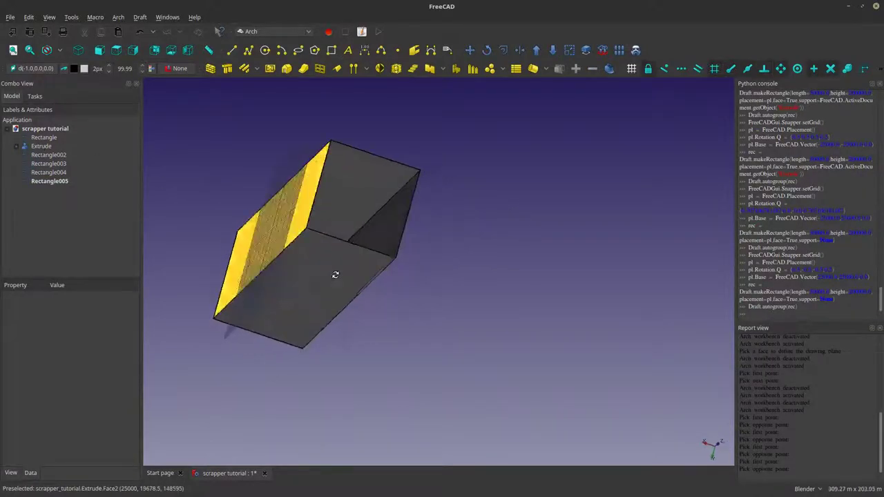
pyautogui.click(50, 69)
pyautogui.click(35, 174)
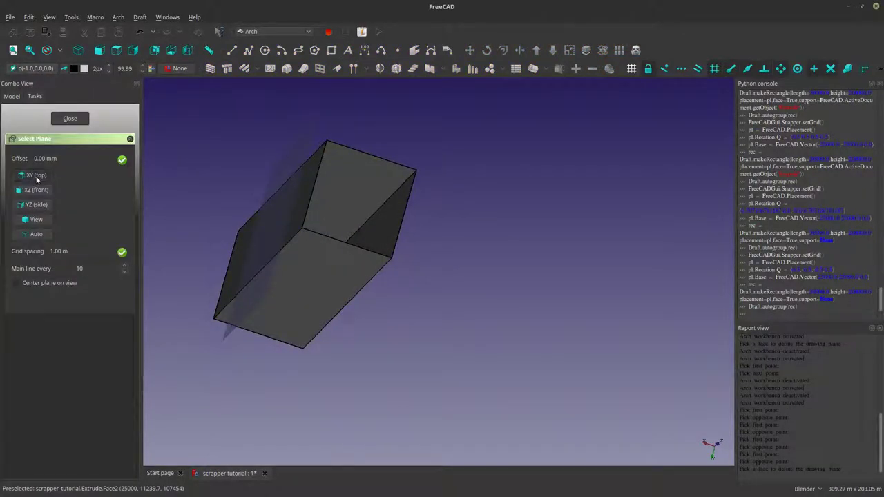
pyautogui.moveTo(386, 359); pyautogui.dragTo(89, 170, button='middle')
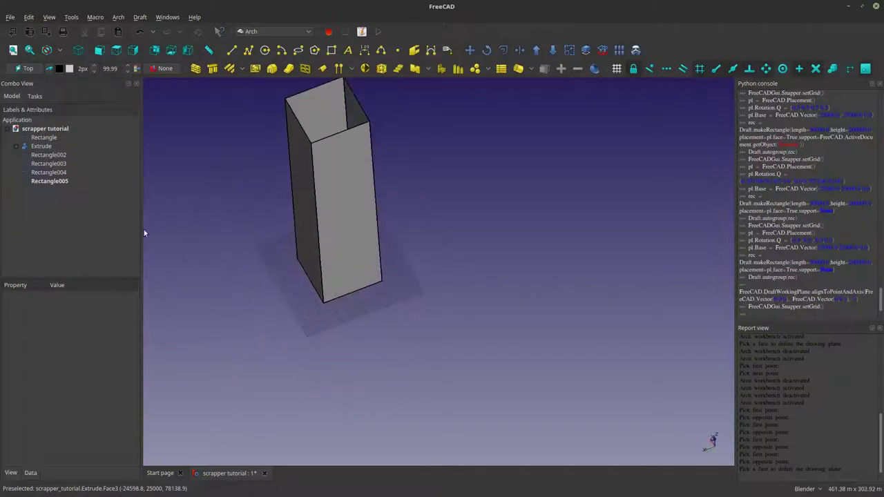
# Hide the Extrude shell and select the four face rectangles Rectangle002–005
pyautogui.click(41, 146)
pyautogui.click(16, 147)
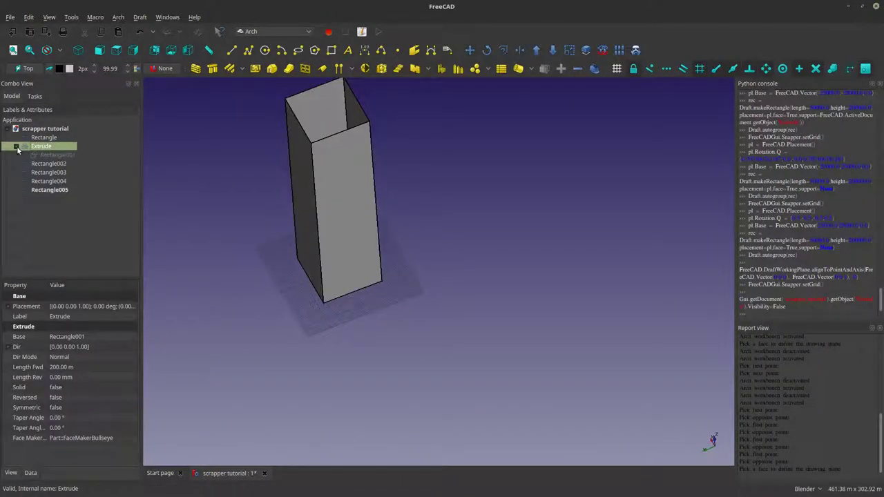
pyautogui.press('space')
pyautogui.press('space')
pyautogui.click(46, 154)
pyautogui.press('space')
pyautogui.press('space')
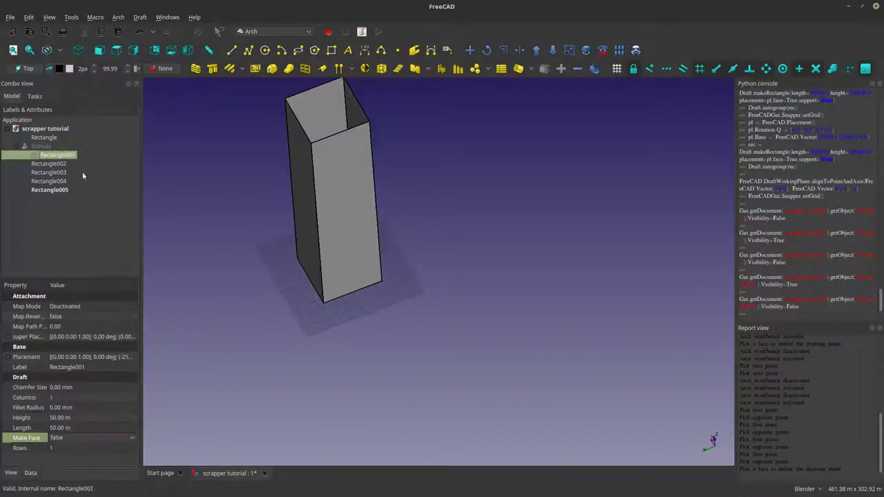
pyautogui.moveTo(48, 191); pyautogui.dragTo(49, 166)
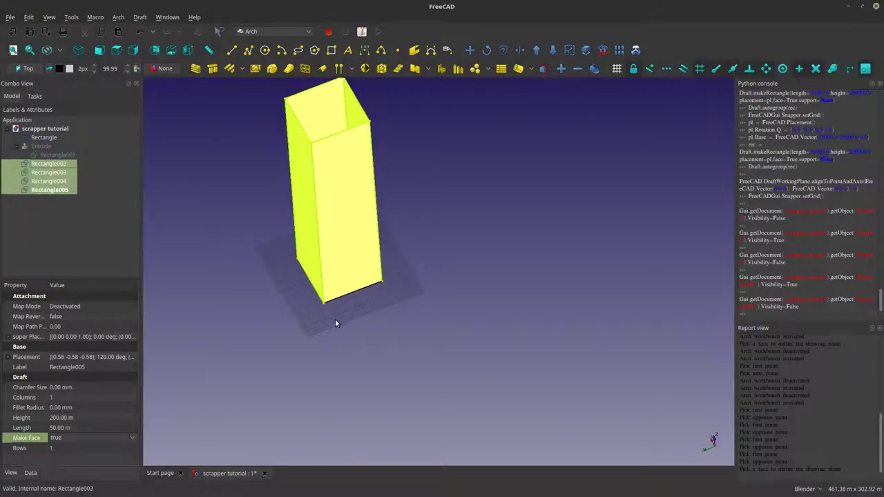
pyautogui.moveTo(335, 323); pyautogui.dragTo(409, 332, button='middle')
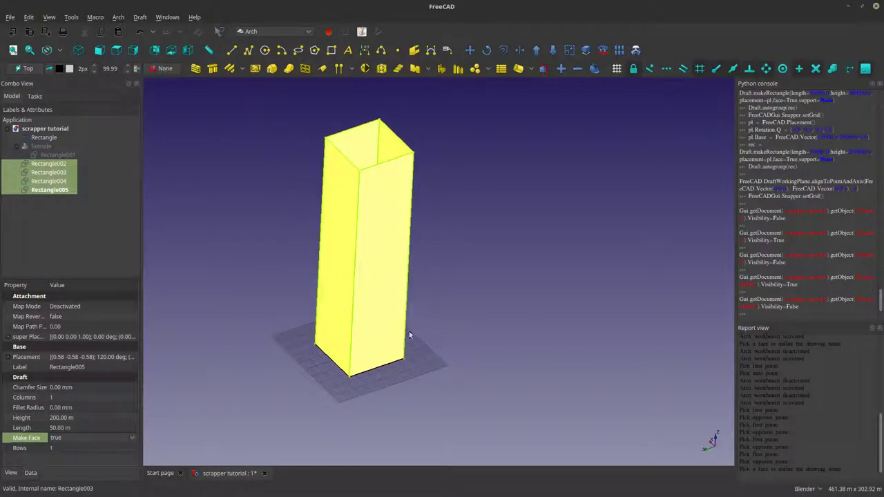
pyautogui.click(65, 398)
# Give Rectangle002–005 14 columns and a higher Rows count
pyautogui.scroll(10, 64, 398)
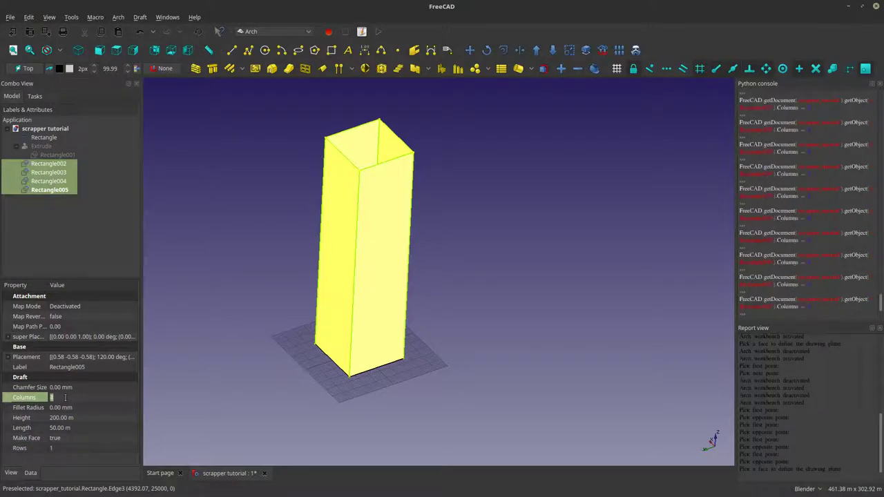
pyautogui.click(298, 406)
pyautogui.moveTo(48, 231); pyautogui.dragTo(44, 167)
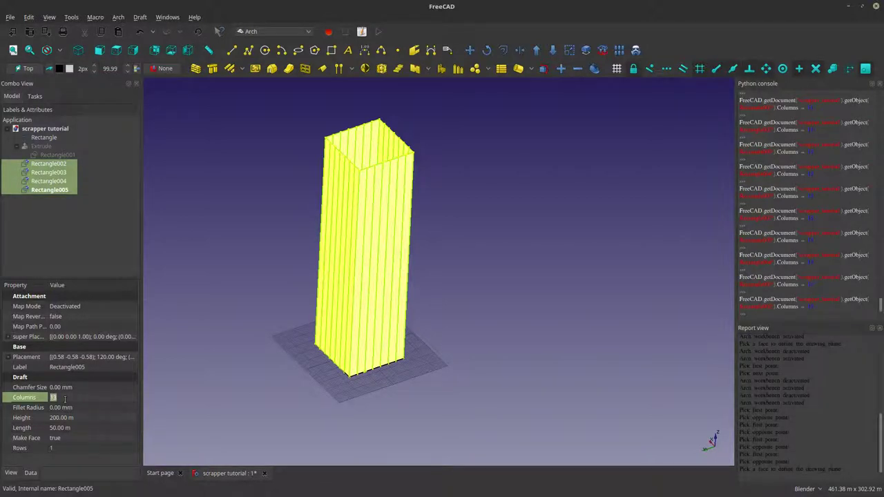
pyautogui.press('Up')
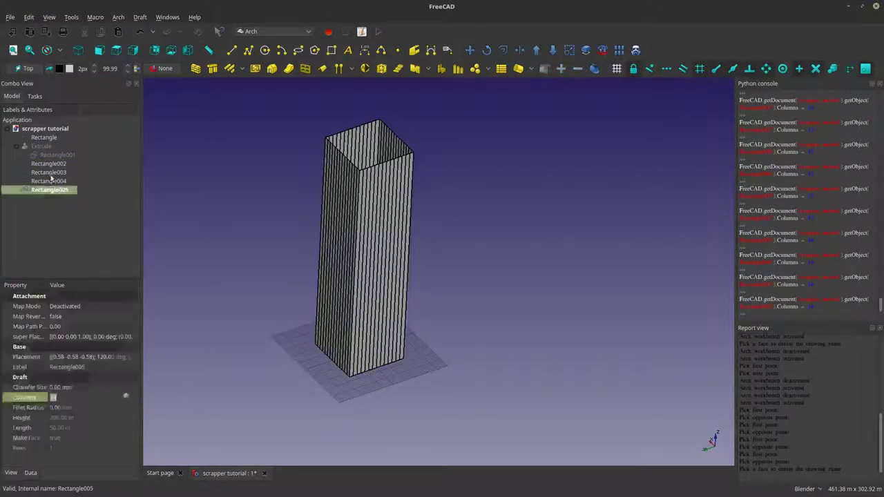
pyautogui.click(72, 448)
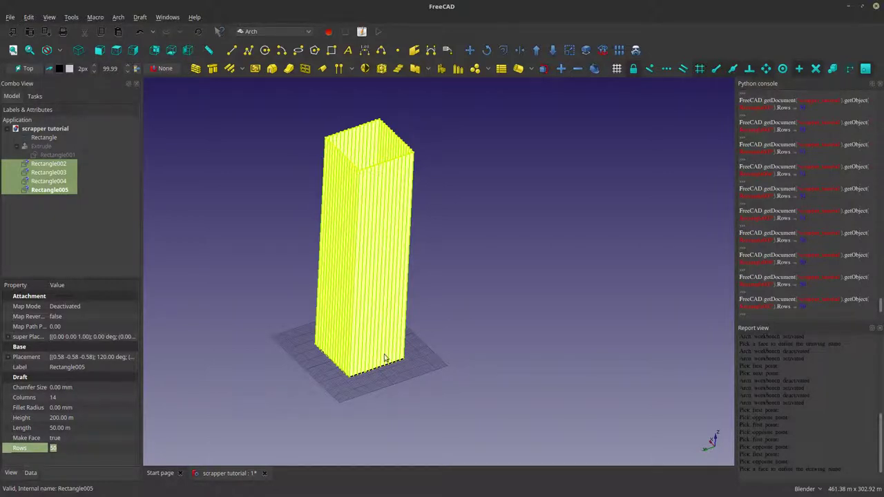
# Inspect the gridded tower and compare it with the Aqua Tower reference image
pyautogui.click(279, 385)
pyautogui.scroll(3, 398, 301)
pyautogui.scroll(5, 399, 301)
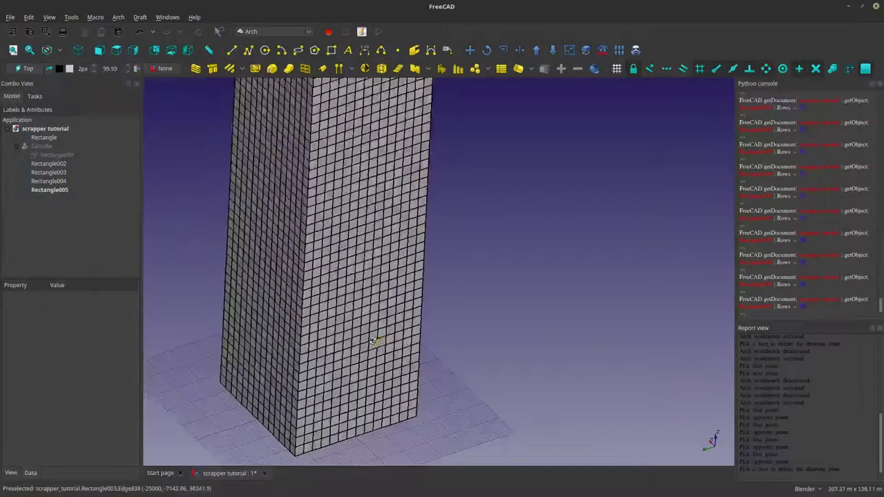
pyautogui.moveTo(436, 347); pyautogui.dragTo(427, 341, button='middle')
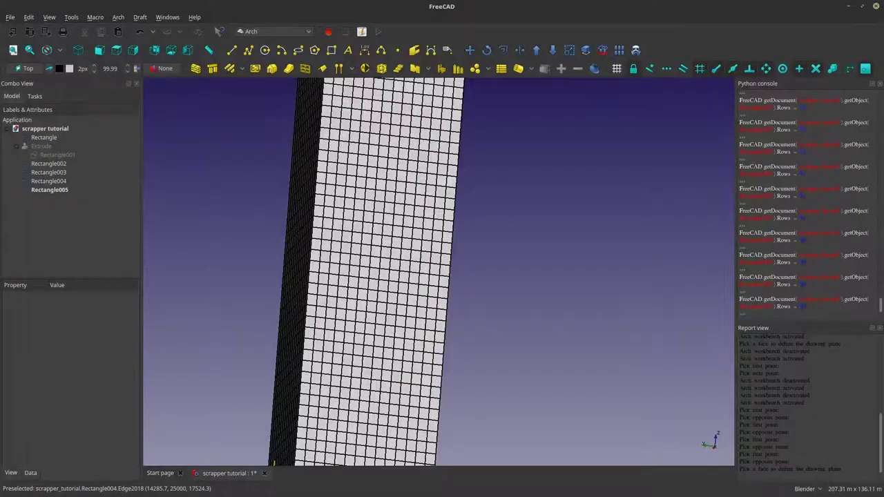
pyautogui.hotkey('alt', 'Tab')
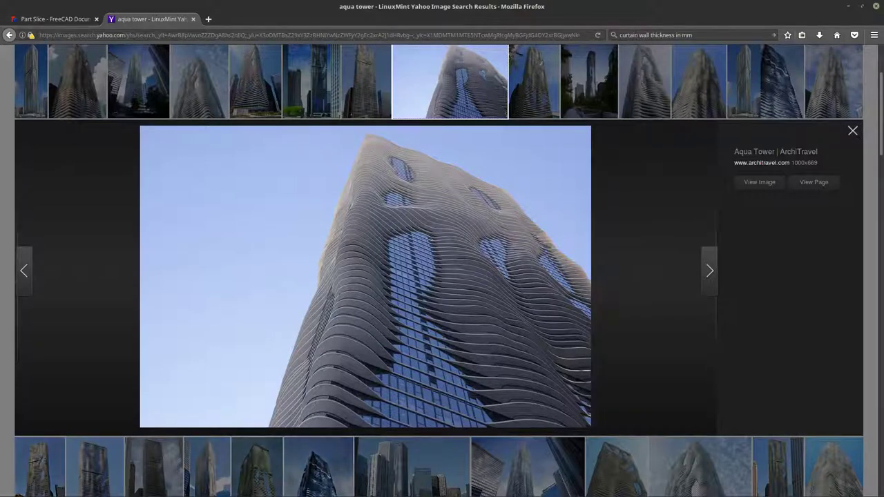
pyautogui.hotkey('alt', 'Tab')
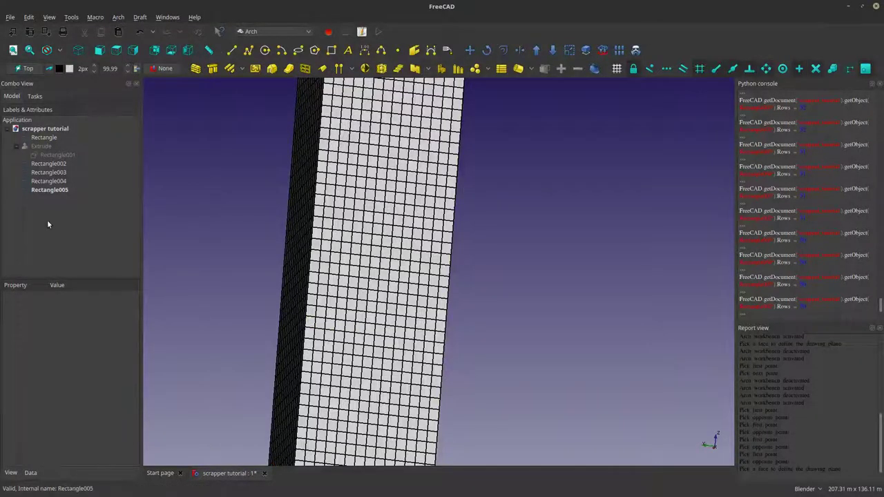
# Set Rectangle002–005 to 25 rows and inspect the faces from above and head-on
pyautogui.moveTo(48, 221); pyautogui.dragTo(41, 164)
pyautogui.scroll(-5, 397, 300)
pyautogui.moveTo(399, 306); pyautogui.dragTo(276, 366, button='middle')
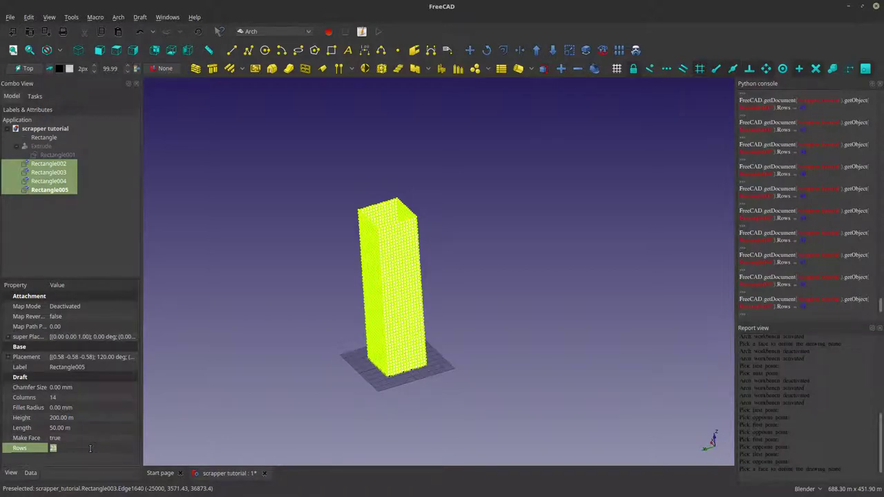
pyautogui.click(508, 377)
pyautogui.scroll(6, 430, 368)
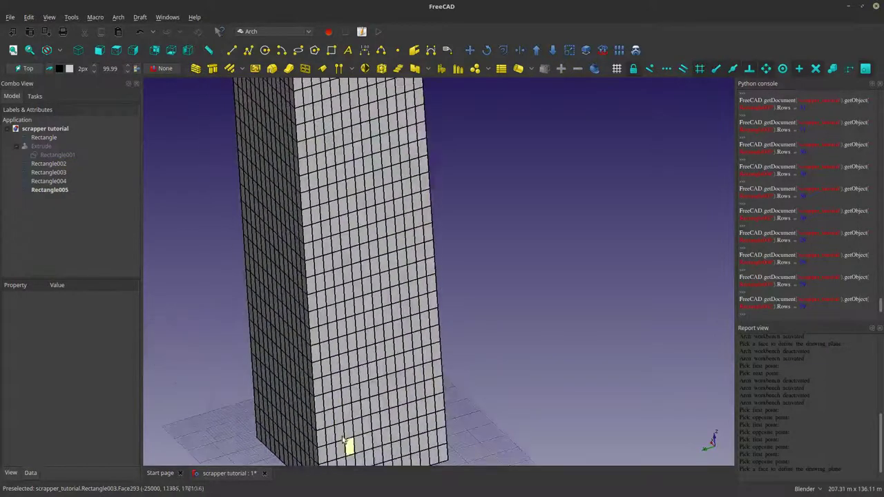
pyautogui.moveTo(343, 440); pyautogui.dragTo(221, 176, button='middle')
pyautogui.scroll(2, 173, 200)
pyautogui.moveTo(50, 190); pyautogui.dragTo(53, 167)
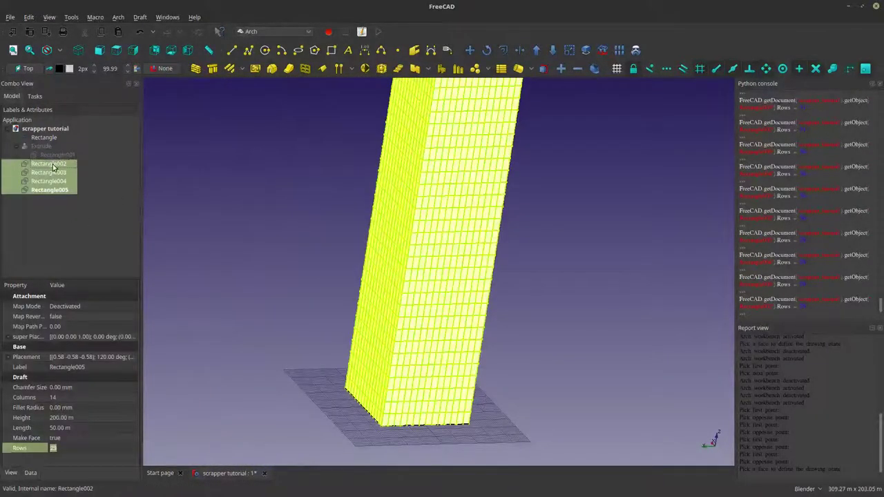
# Set Transparency 80 on Rectangle002–005 only, leaving Rectangle001 unchanged
pyautogui.click(20, 473)
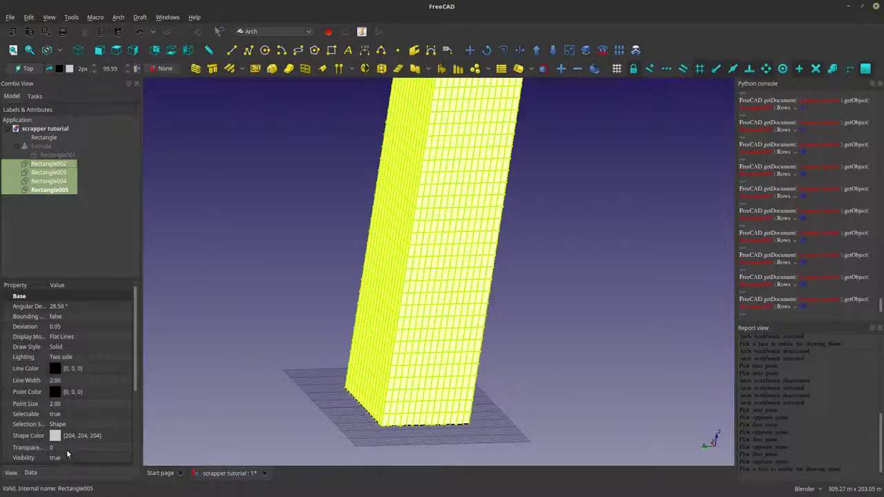
pyautogui.click(66, 449)
pyautogui.scroll(1, 68, 450)
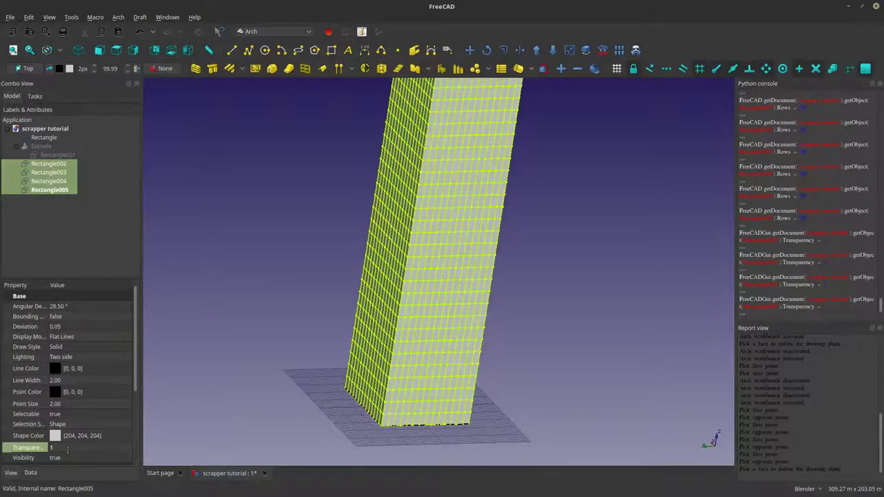
pyautogui.click(168, 346)
pyautogui.moveTo(167, 346); pyautogui.dragTo(270, 279, button='middle')
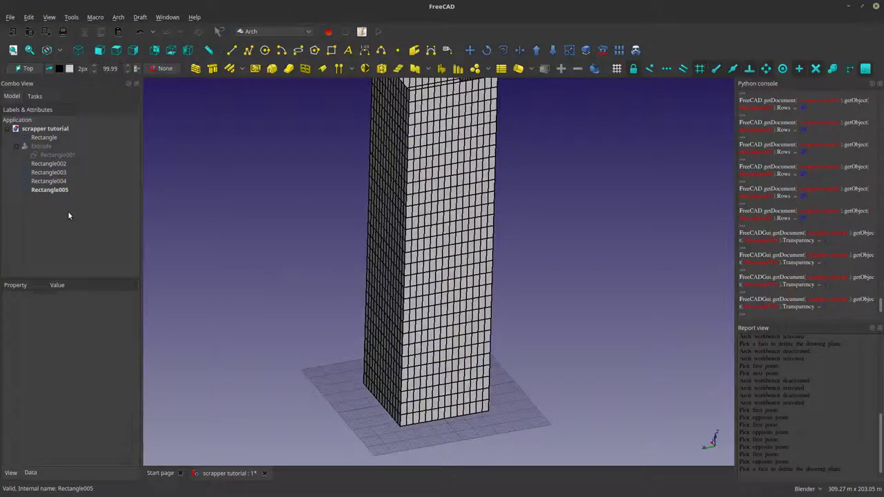
pyautogui.click(50, 190)
pyautogui.keyDown('shift'); pyautogui.click(45, 158); pyautogui.keyUp('shift')
pyautogui.keyDown('ctrl'); pyautogui.click(46, 159); pyautogui.keyUp('ctrl')
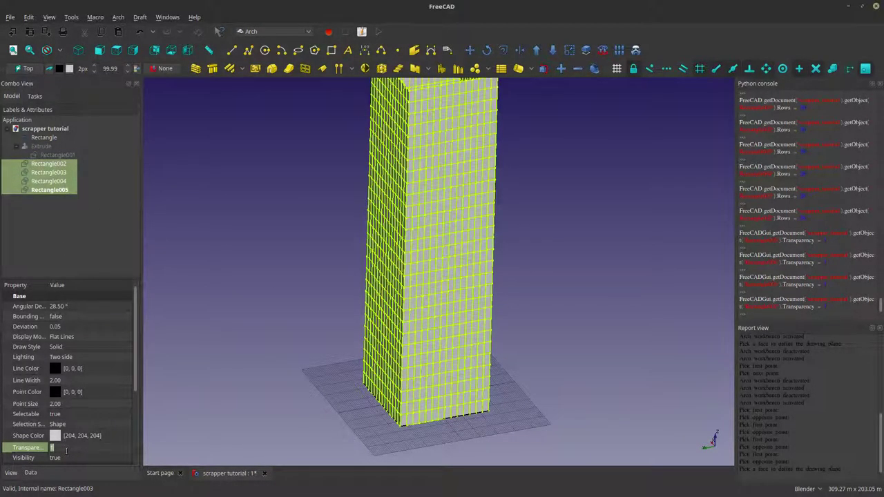
pyautogui.scroll(4, 66, 450)
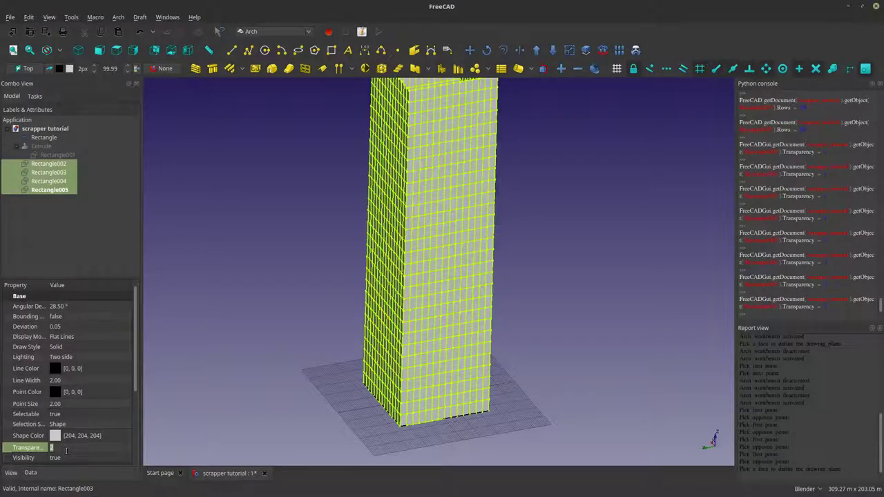
pyautogui.write('0')
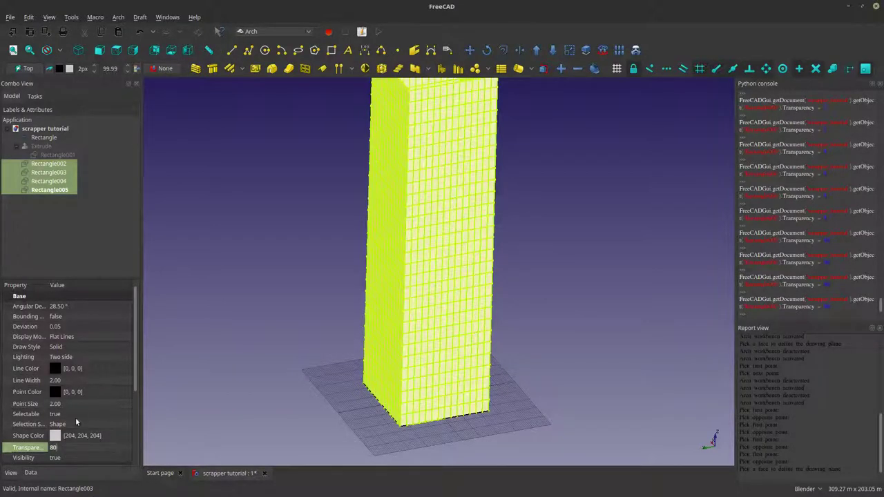
pyautogui.click(80, 440)
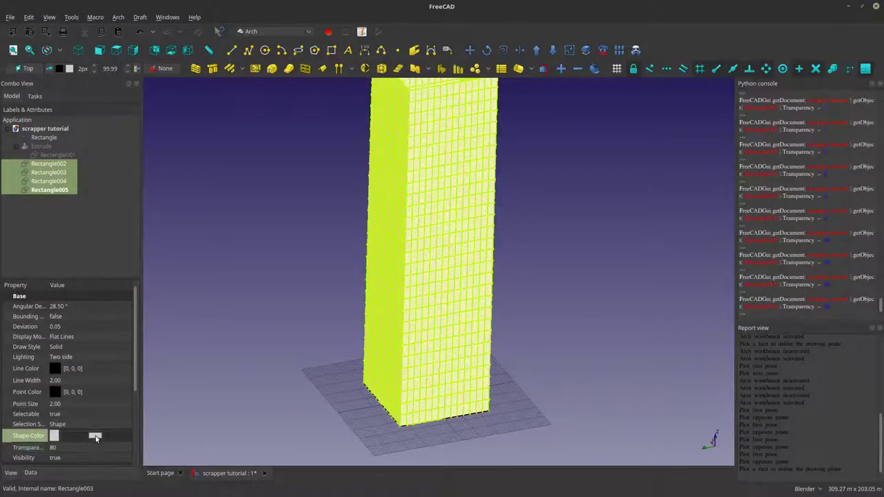
# Apply a light custom shape colour to the selected face rectangles
pyautogui.click(93, 436)
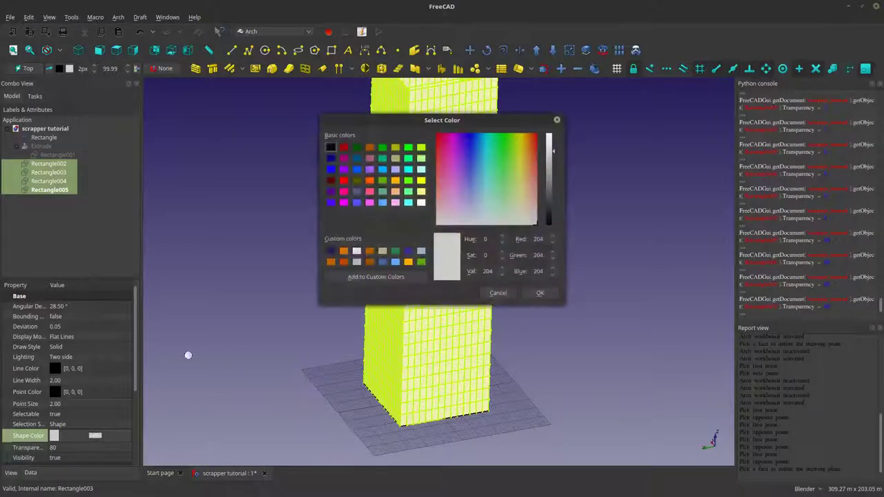
pyautogui.click(420, 251)
pyautogui.click(540, 292)
pyautogui.click(582, 301)
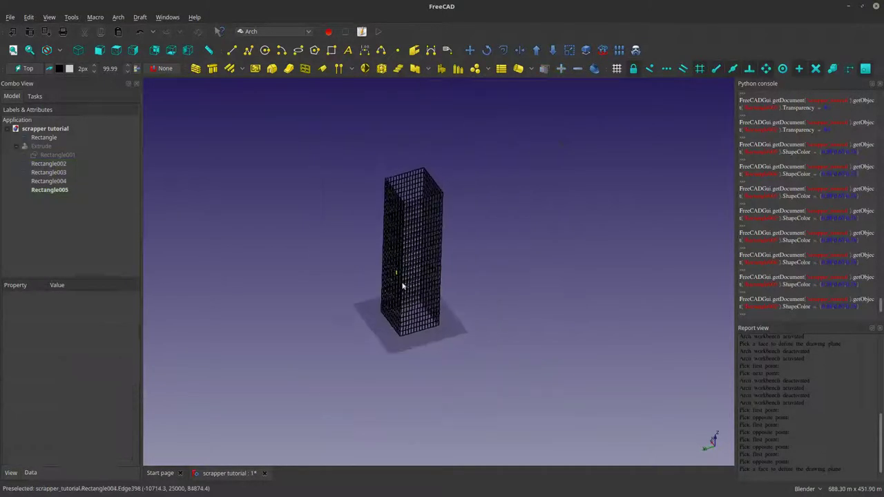
# Recolour Rectangle002–005 bright blue (RGB 85, 170, 255) and orbit to view the glassy facade
pyautogui.scroll(5, 405, 283)
pyautogui.scroll(-2, 458, 366)
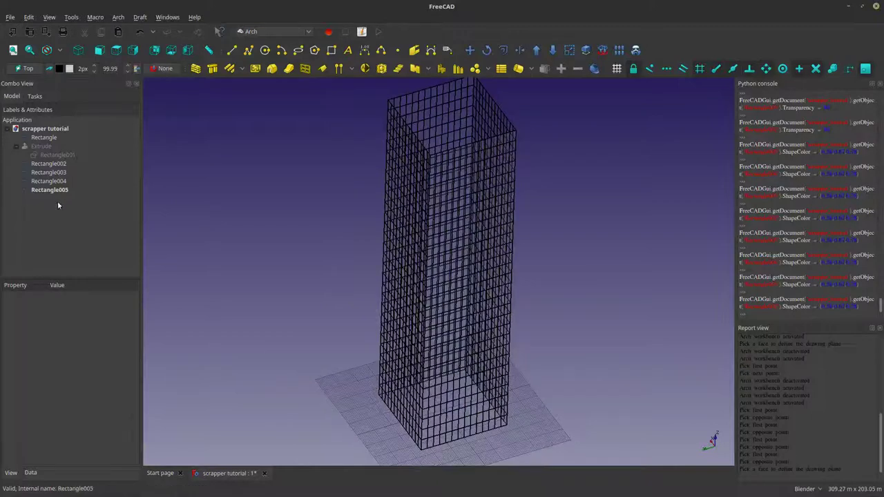
pyautogui.moveTo(58, 201); pyautogui.dragTo(49, 165)
pyautogui.click(95, 435)
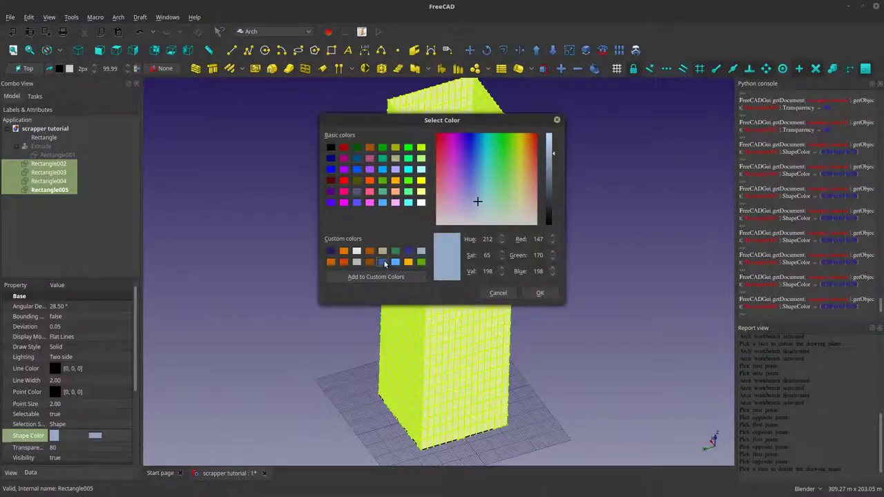
pyautogui.click(382, 262)
pyautogui.click(395, 262)
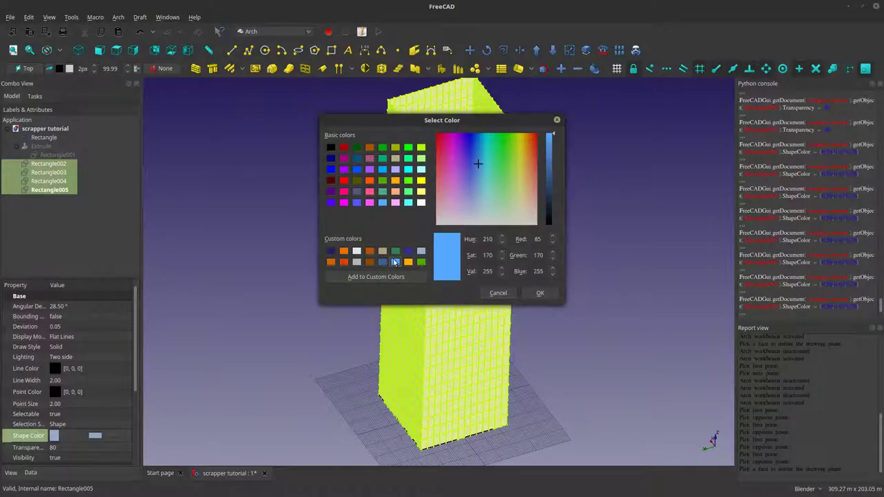
pyautogui.click(540, 293)
pyautogui.click(569, 298)
pyautogui.moveTo(569, 298); pyautogui.dragTo(439, 228, button='middle')
pyautogui.scroll(5, 439, 228)
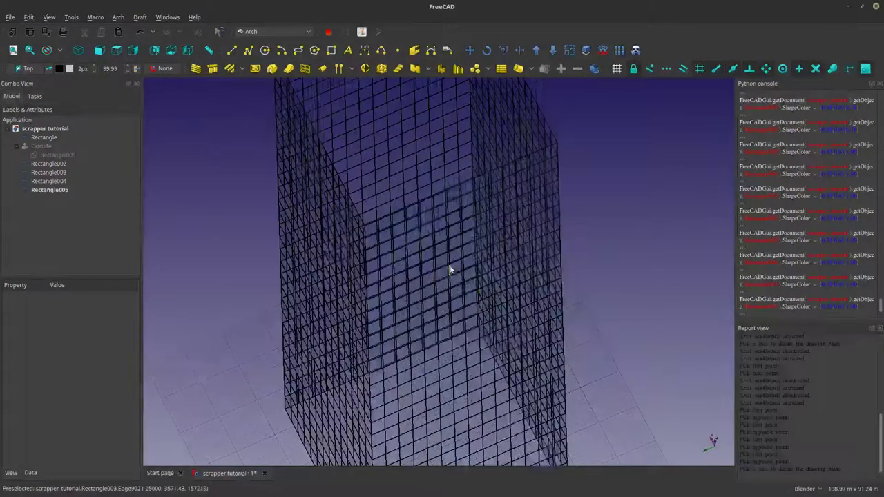
pyautogui.moveTo(452, 269); pyautogui.dragTo(465, 251, button='middle')
pyautogui.scroll(-5, 442, 234)
pyautogui.scroll(4, 422, 262)
pyautogui.scroll(-4, 419, 228)
pyautogui.scroll(6, 465, 251)
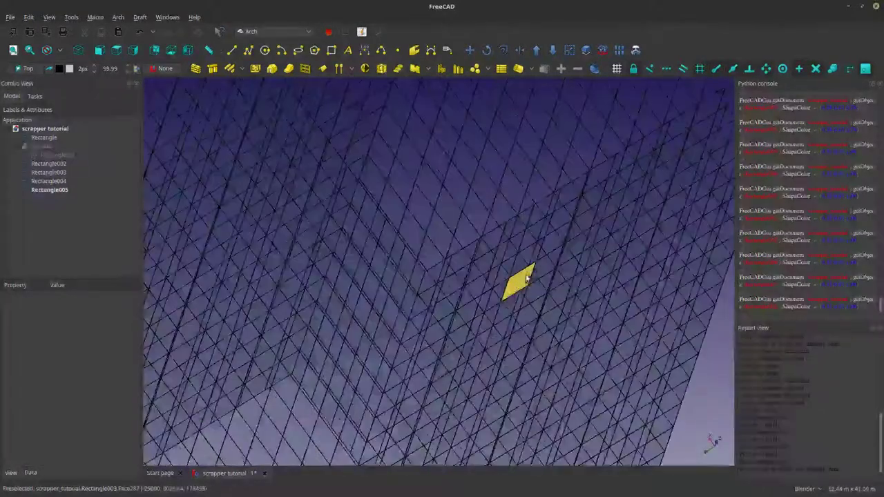
pyautogui.scroll(-8, 489, 301)
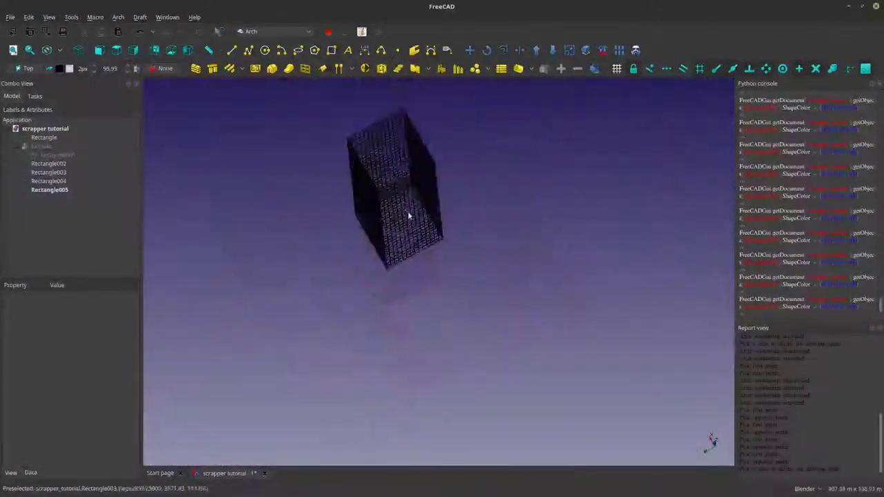
pyautogui.moveTo(408, 214); pyautogui.dragTo(394, 170, button='middle')
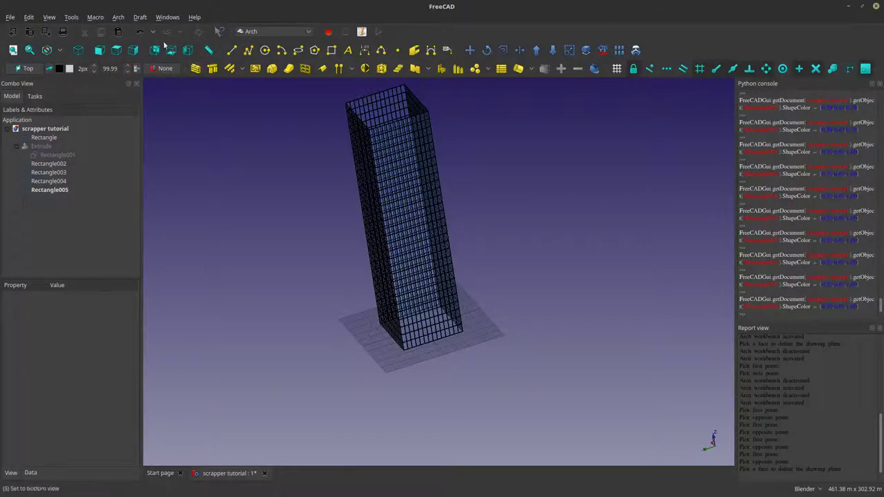
# View the footprint square from the top, centre it, and activate the Sketcher workbench
pyautogui.click(116, 50)
pyautogui.keyDown('shift'); pyautogui.moveTo(612, 309); pyautogui.dragTo(504, 329, button='middle'); pyautogui.keyUp('shift')
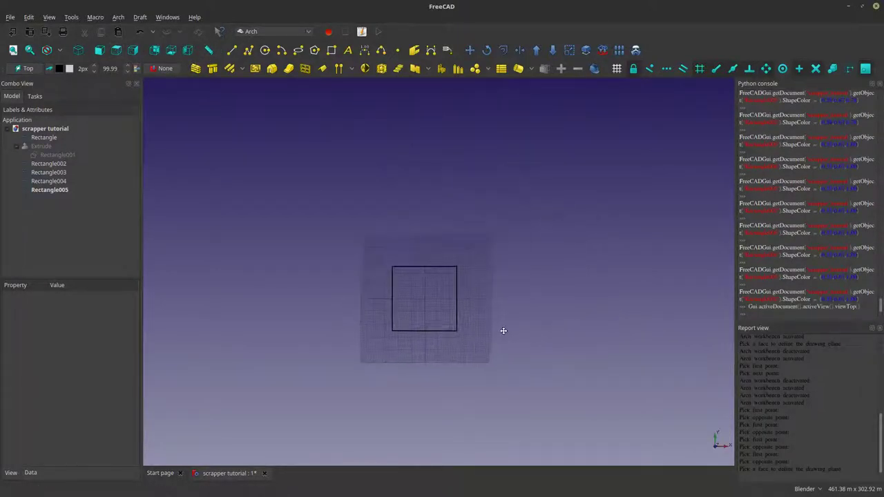
pyautogui.scroll(3, 407, 311)
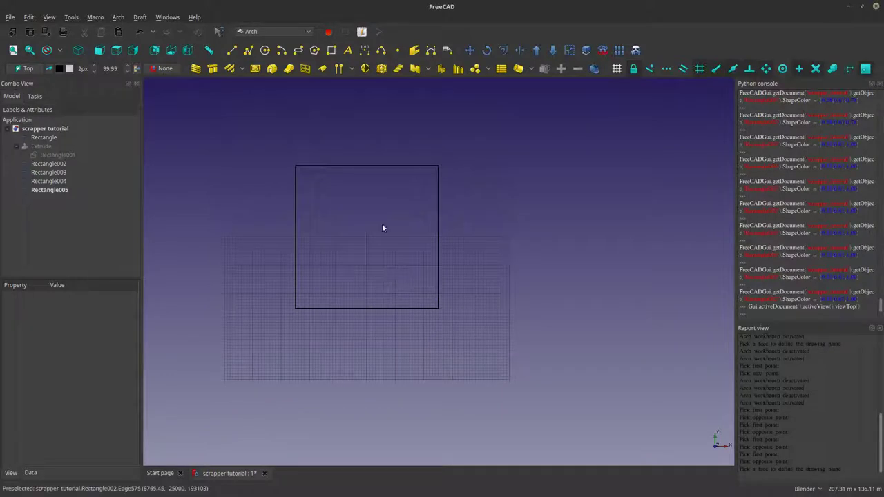
pyautogui.click(284, 28)
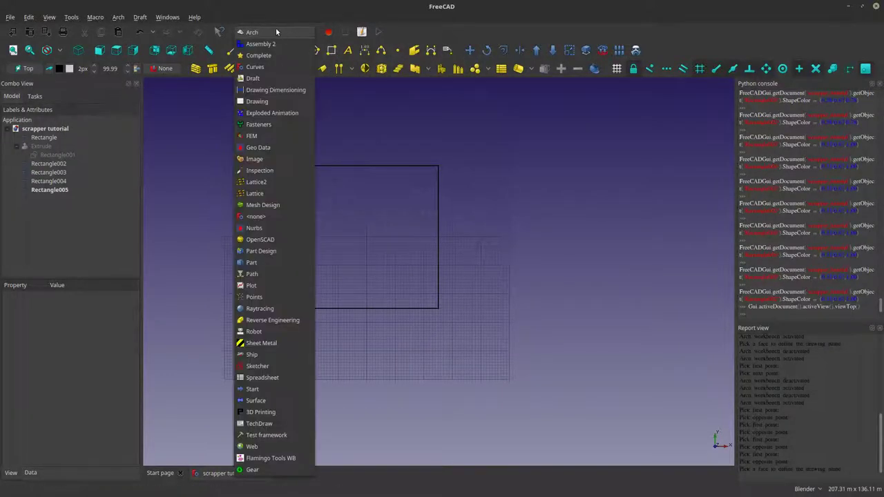
pyautogui.click(267, 366)
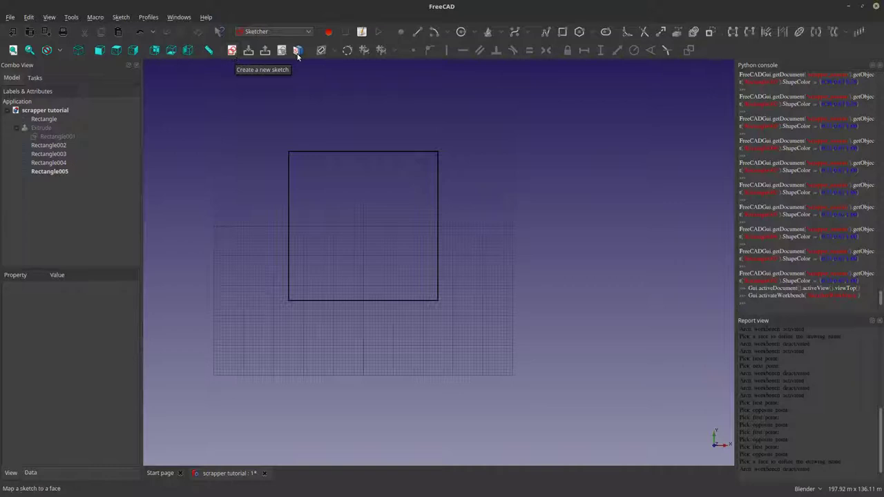
# Cycle through Arch back to Sketcher and reopen Create sketch with XY-Plane, 30 mm offset
pyautogui.click(232, 50)
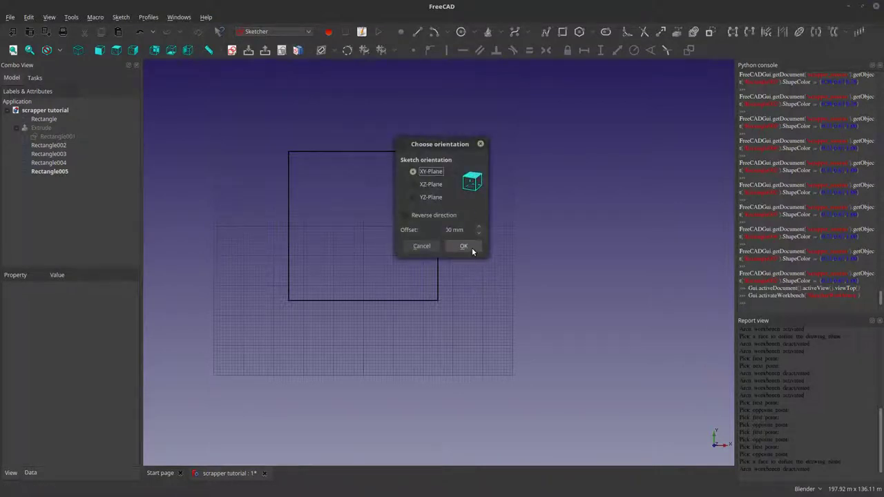
pyautogui.click(468, 250)
pyautogui.click(481, 144)
pyautogui.click(276, 31)
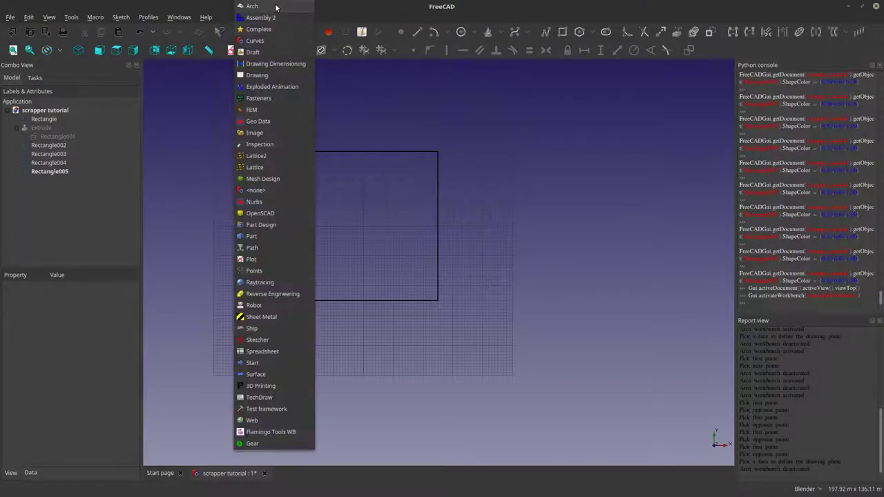
pyautogui.click(259, 14)
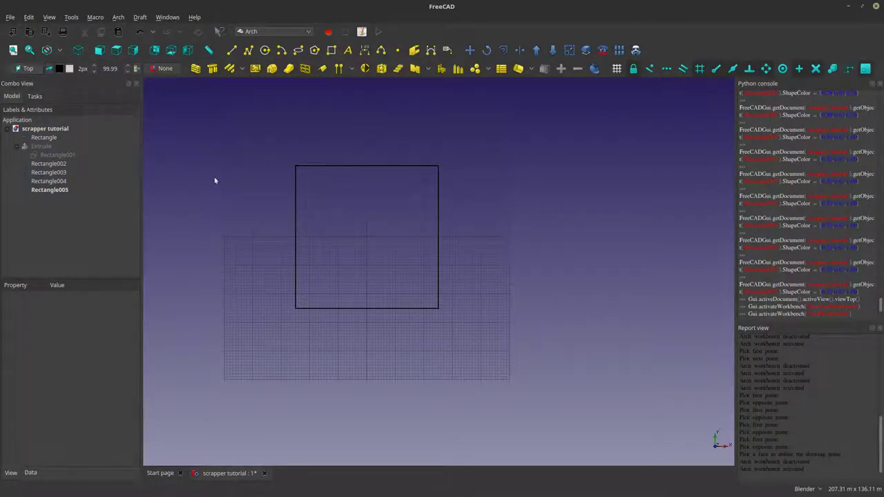
pyautogui.click(297, 32)
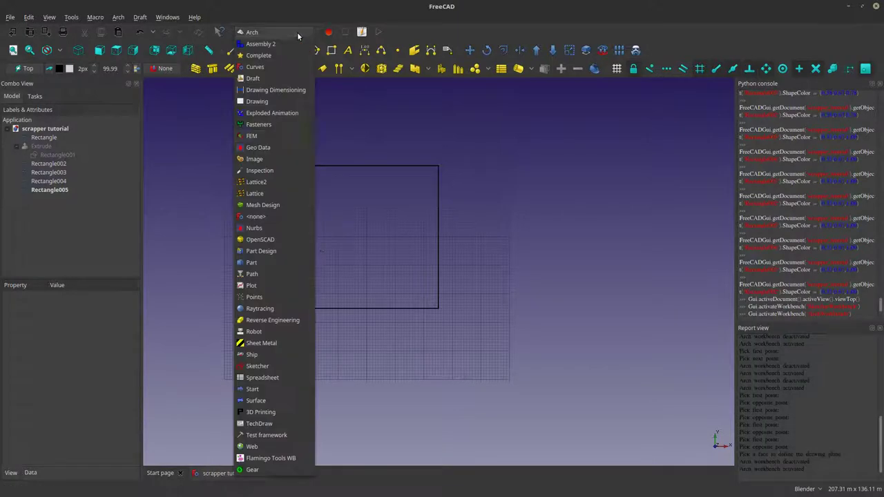
pyautogui.click(276, 367)
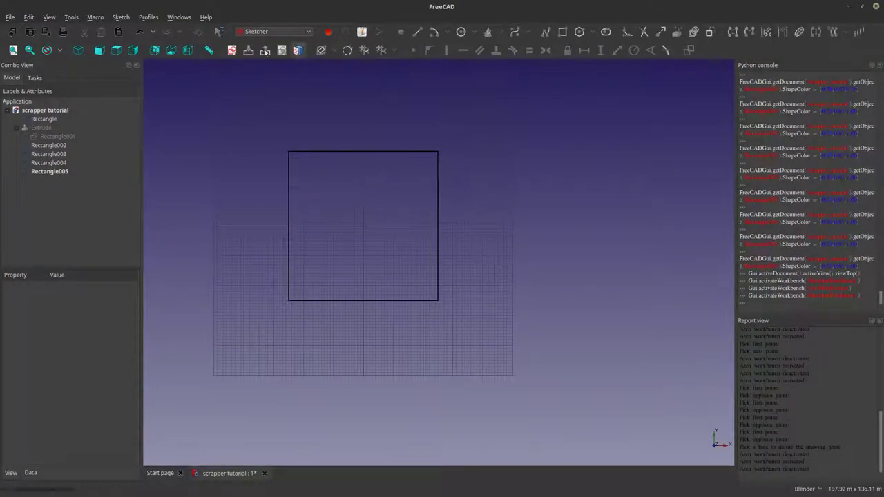
pyautogui.click(232, 50)
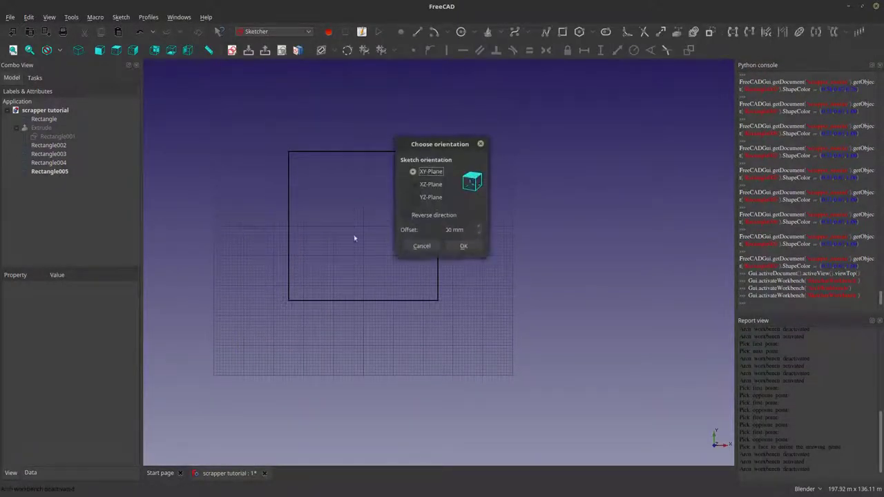
# Accept the XY-Plane orientation and frame the square footprint in the empty sketch
pyautogui.click(463, 249)
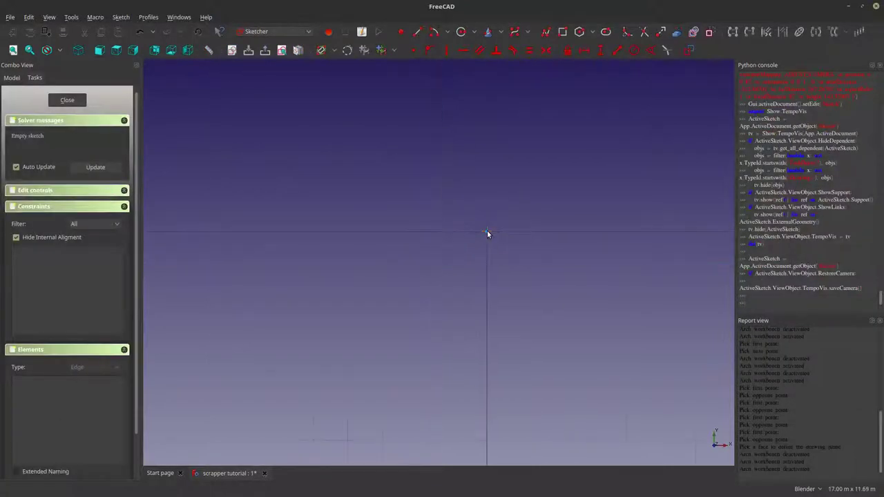
pyautogui.scroll(-5, 487, 234)
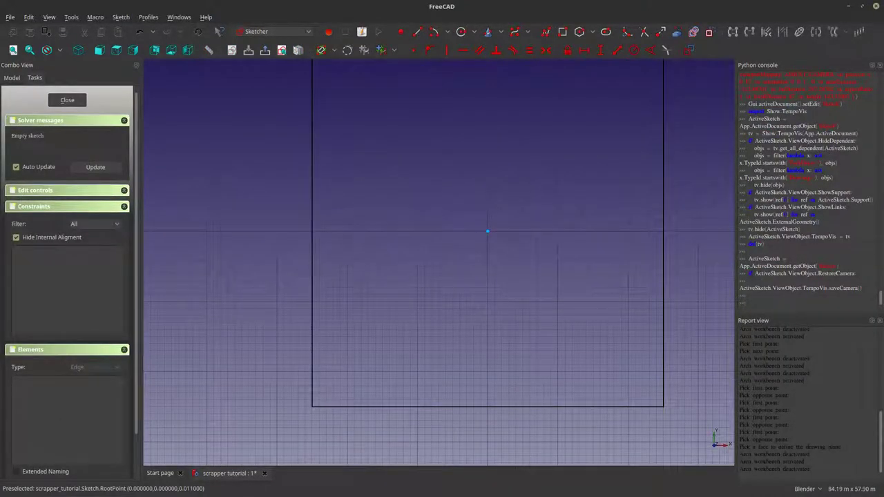
pyautogui.scroll(-3, 211, 312)
pyautogui.moveTo(280, 319)
pyautogui.keyDown('shift'); pyautogui.mouseDown(button='middle')
pyautogui.moveTo(306, 301)
pyautogui.moveTo(339, 306)
pyautogui.moveTo(334, 318)
pyautogui.moveTo(335, 298)
pyautogui.mouseUp(button='middle'); pyautogui.keyUp('shift')
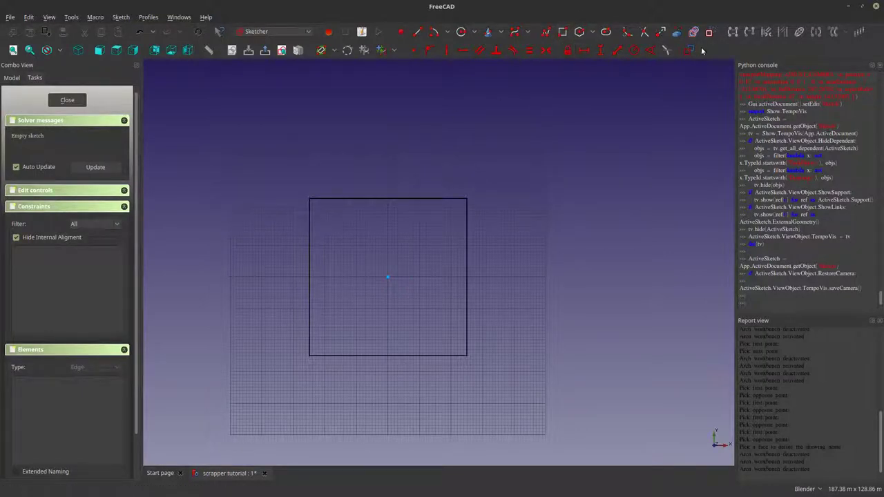
pyautogui.click(677, 33)
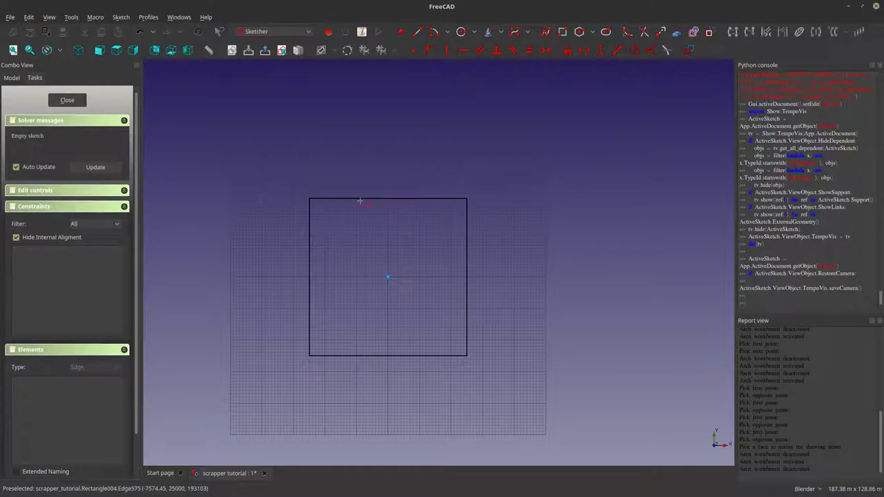
# Close the sketch, hide Rectangle002–005, and reopen the Sketch for editing
pyautogui.click(67, 101)
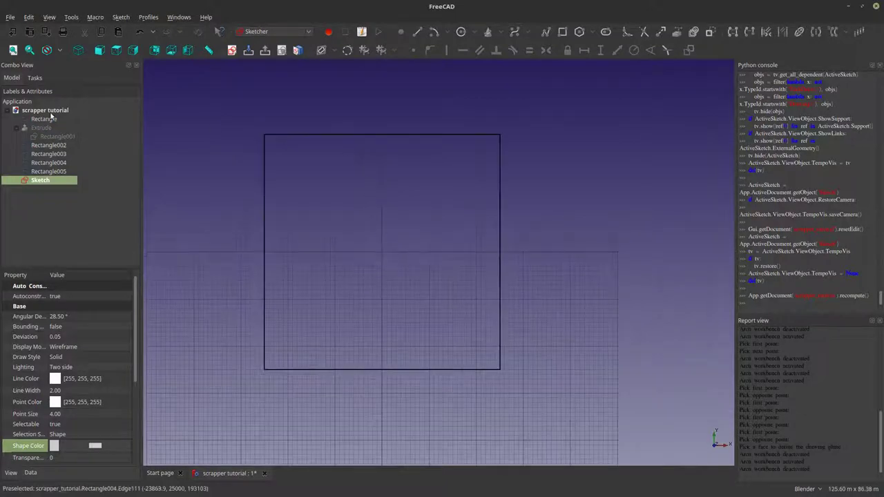
pyautogui.moveTo(382, 250)
pyautogui.mouseDown(button='middle')
pyautogui.moveTo(393, 295)
pyautogui.moveTo(351, 292)
pyautogui.mouseUp(button='middle')
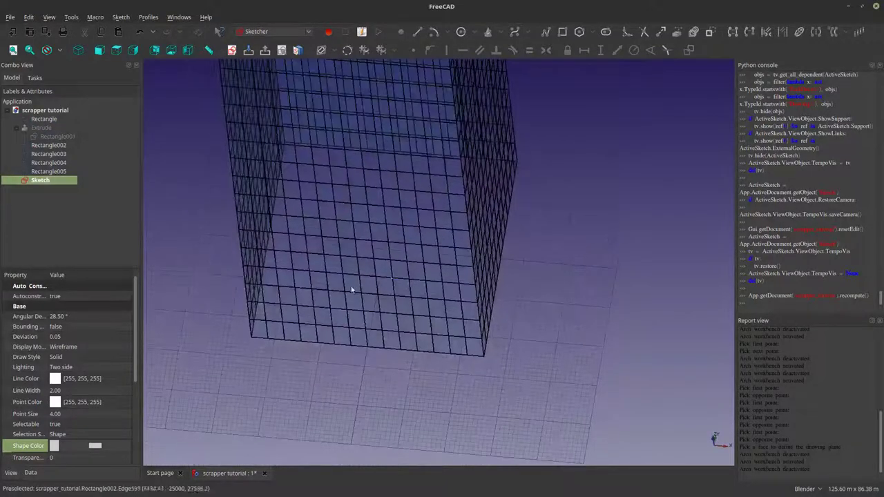
pyautogui.click(50, 145)
pyautogui.keyDown('shift'); pyautogui.click(49, 171); pyautogui.keyUp('shift')
pyautogui.press('space')
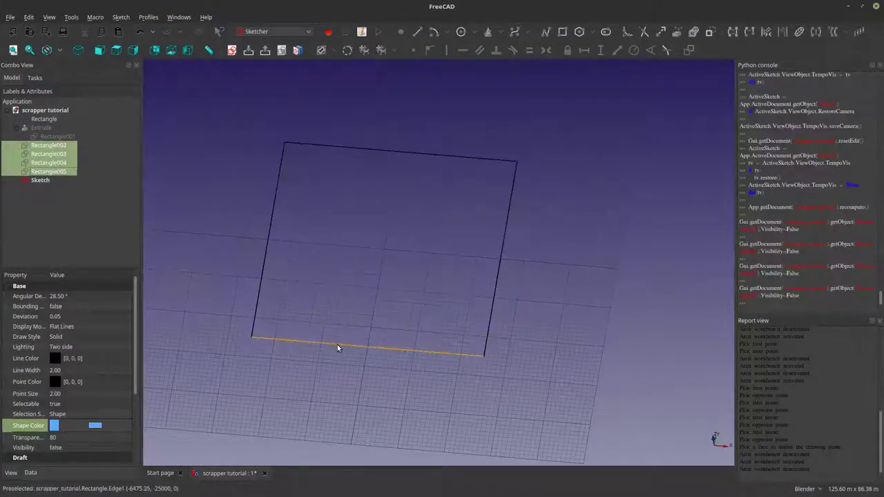
pyautogui.doubleClick(40, 179)
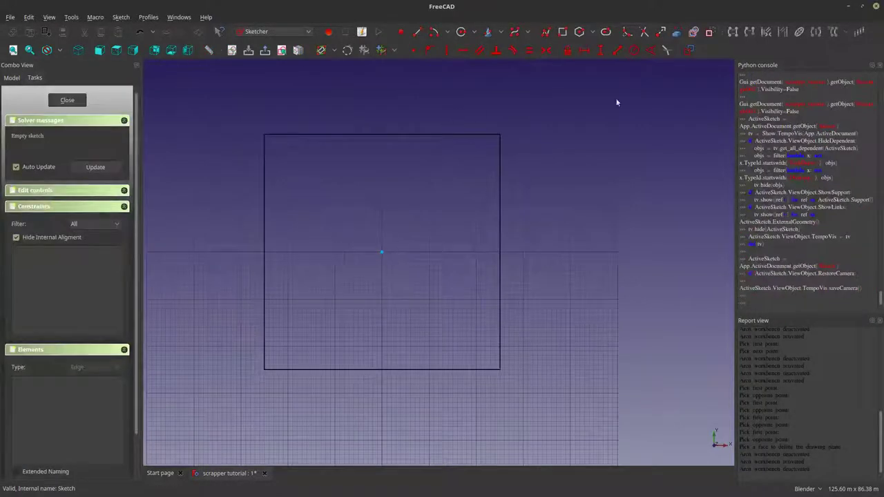
# Link the square's top, right, bottom and left edges into the sketch as external geometry
pyautogui.click(444, 135)
pyautogui.click(499, 199)
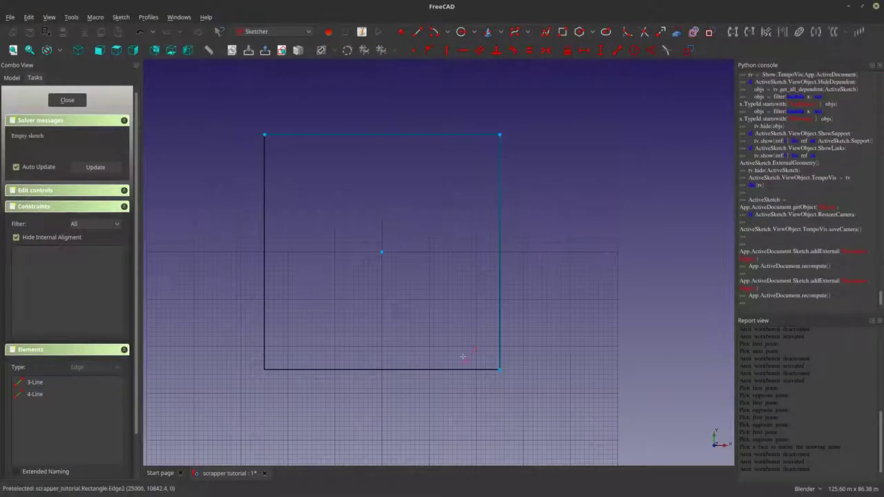
pyautogui.click(444, 369)
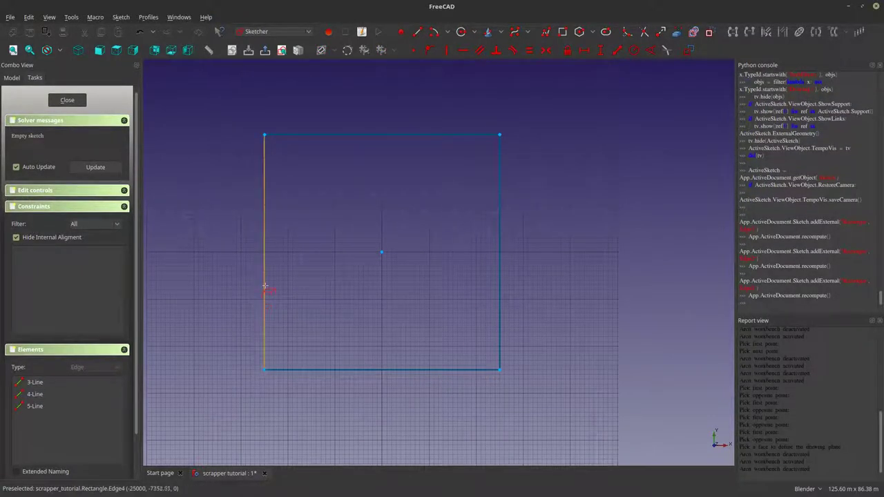
pyautogui.click(264, 290)
pyautogui.scroll(-2, 428, 301)
pyautogui.scroll(2, 410, 304)
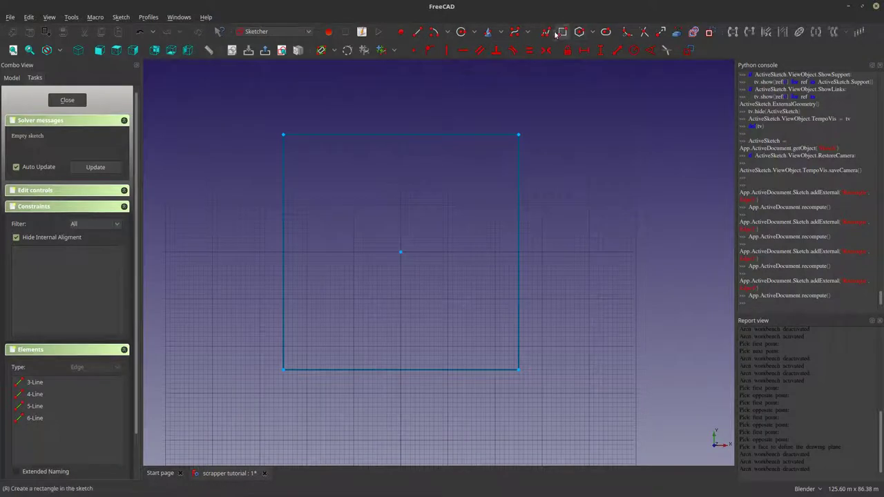
pyautogui.click(529, 33)
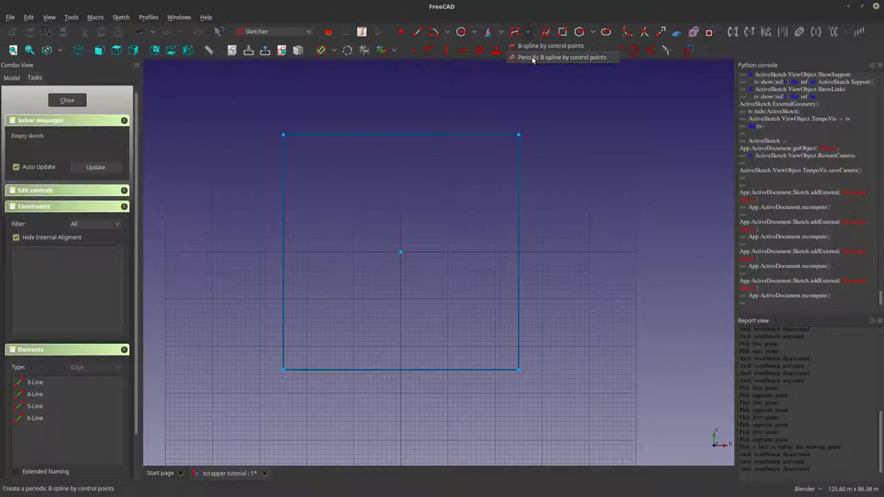
# Draw a closed periodic B-spline through eight control points around the square footprint
pyautogui.click(532, 58)
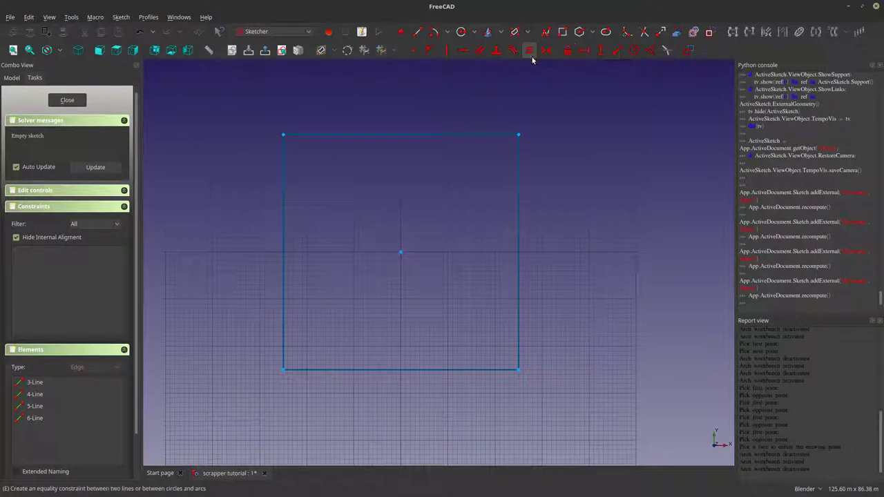
pyautogui.click(262, 106)
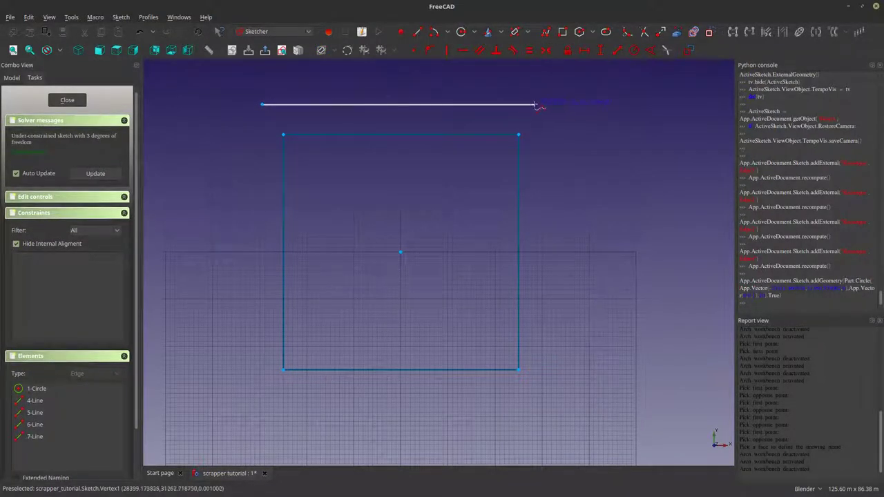
pyautogui.click(401, 104)
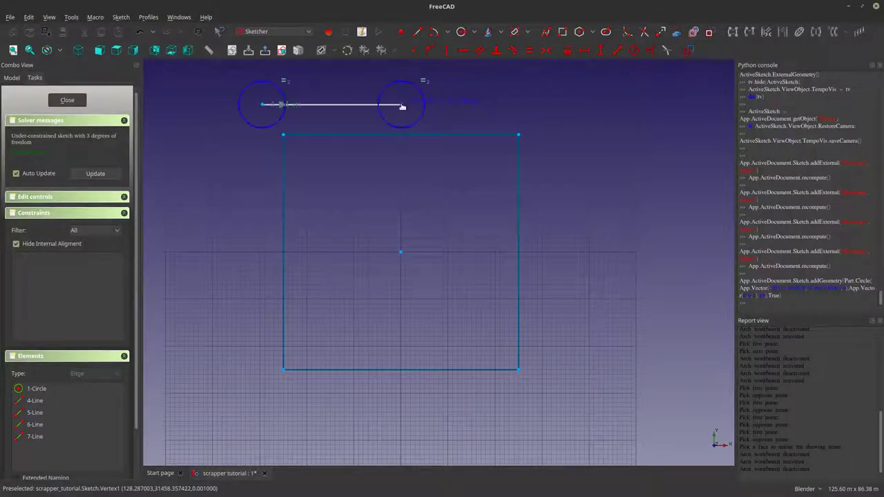
pyautogui.click(542, 106)
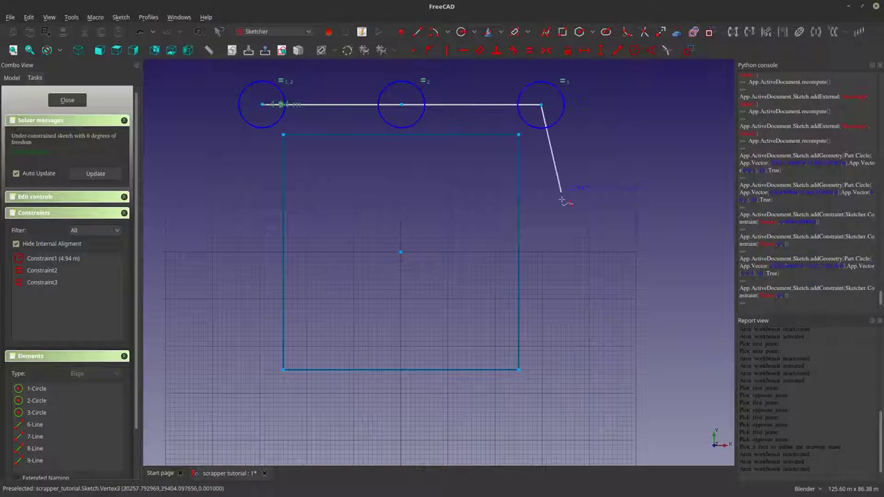
pyautogui.click(537, 251)
pyautogui.click(552, 398)
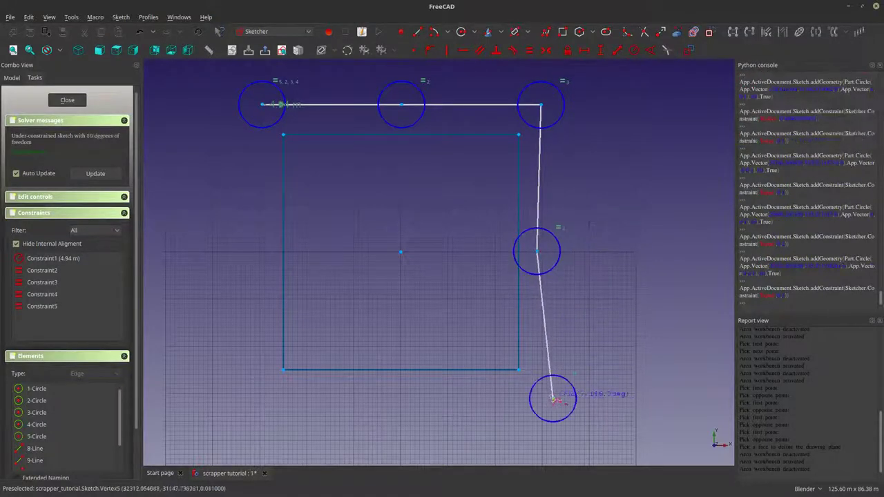
pyautogui.click(417, 385)
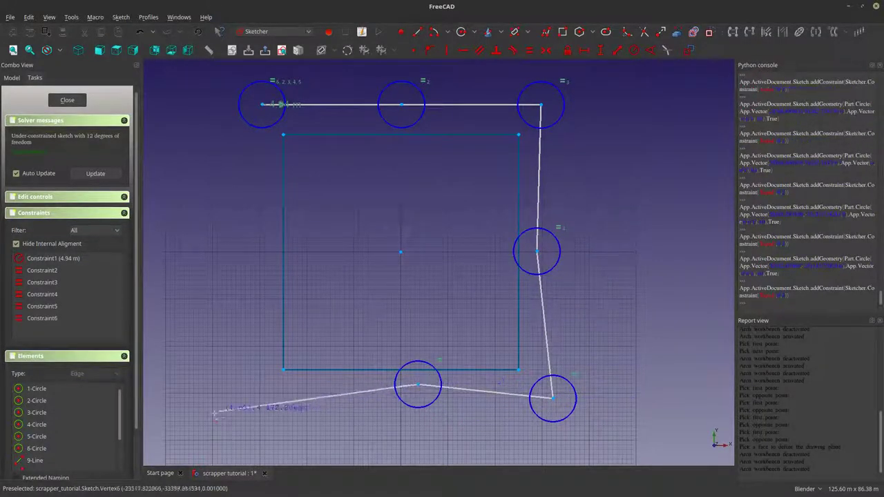
pyautogui.click(213, 423)
pyautogui.click(264, 255)
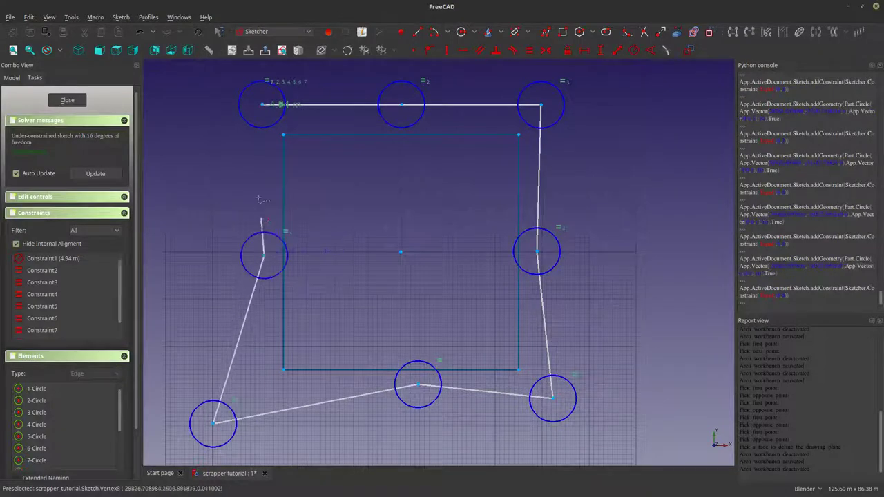
pyautogui.click(262, 105)
# Reshape the B-spline by dragging its lower-right, bottom, top-left, top-right and top control points
pyautogui.scroll(-4, 442, 248)
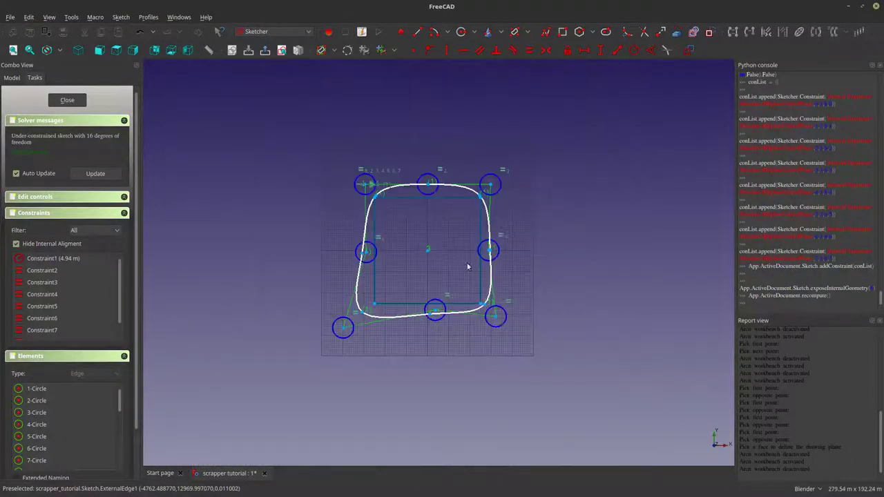
pyautogui.scroll(2, 485, 337)
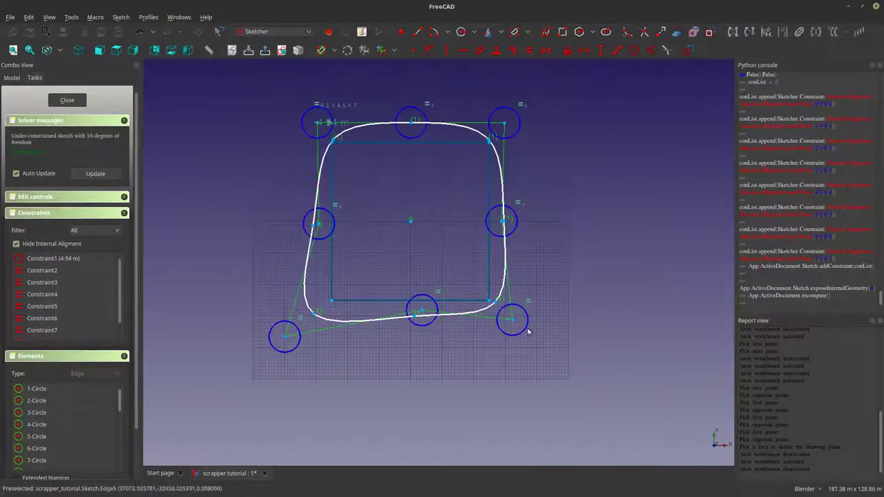
pyautogui.moveTo(516, 324); pyautogui.dragTo(549, 347)
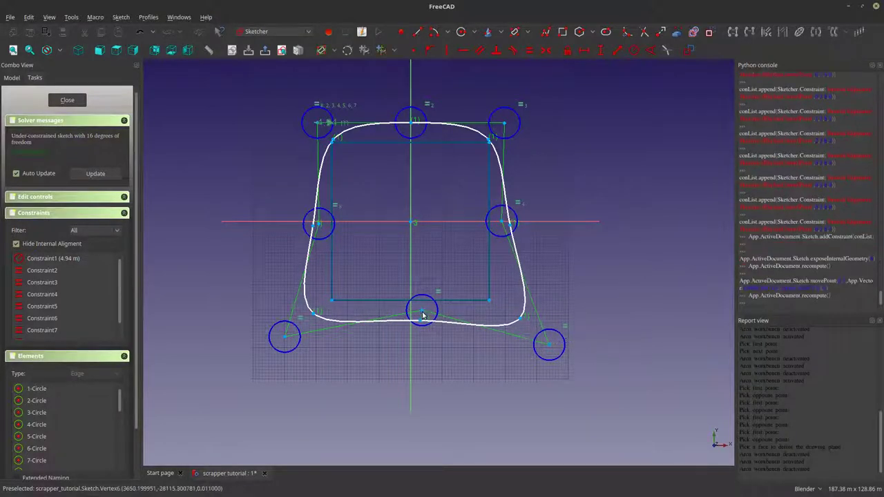
pyautogui.moveTo(422, 313); pyautogui.dragTo(419, 286)
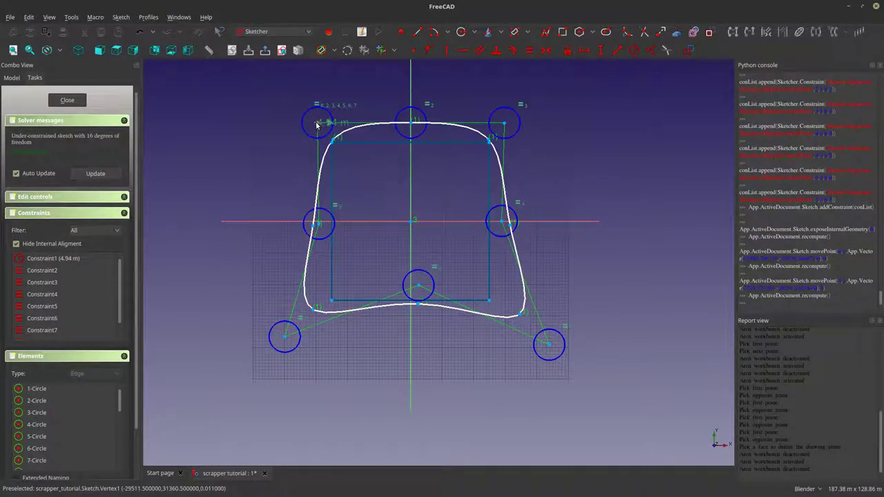
pyautogui.moveTo(316, 124); pyautogui.dragTo(271, 93)
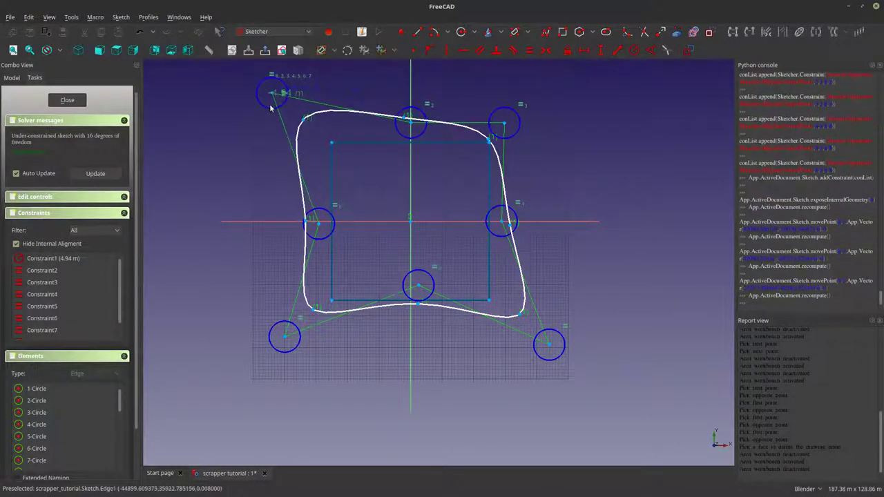
pyautogui.keyDown('shift'); pyautogui.moveTo(407, 124); pyautogui.dragTo(415, 172, button='middle'); pyautogui.keyUp('shift')
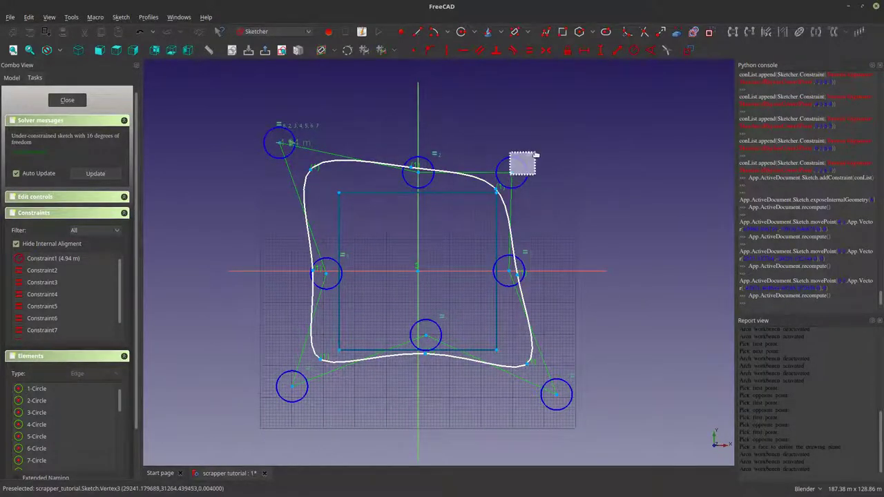
pyautogui.moveTo(512, 173); pyautogui.dragTo(574, 122)
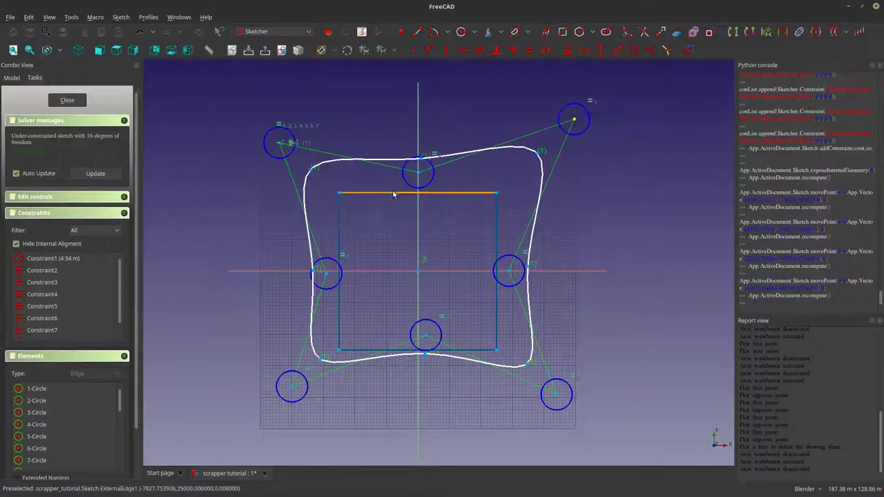
pyautogui.moveTo(419, 174); pyautogui.dragTo(413, 215)
# Adjust the top-left, left, lower-left and bottom control points to give the sides concave curves
pyautogui.moveTo(278, 142); pyautogui.dragTo(252, 90)
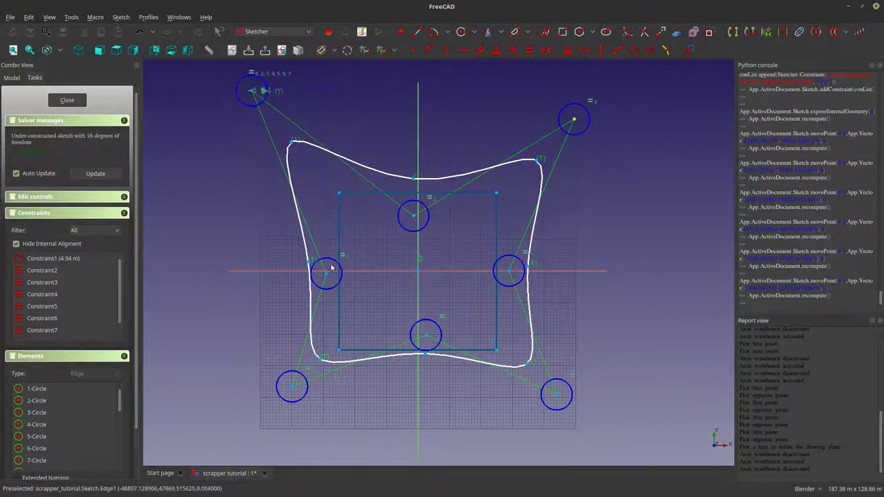
pyautogui.moveTo(326, 275); pyautogui.dragTo(366, 266)
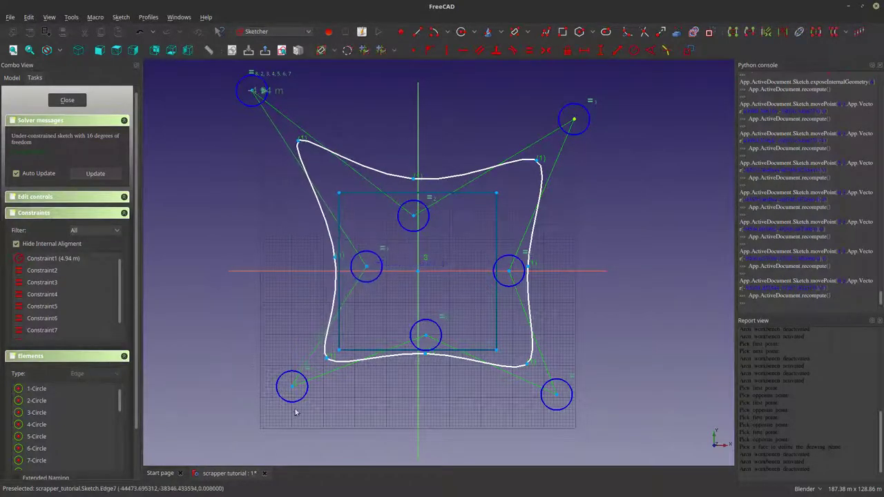
pyautogui.moveTo(291, 388); pyautogui.dragTo(240, 420)
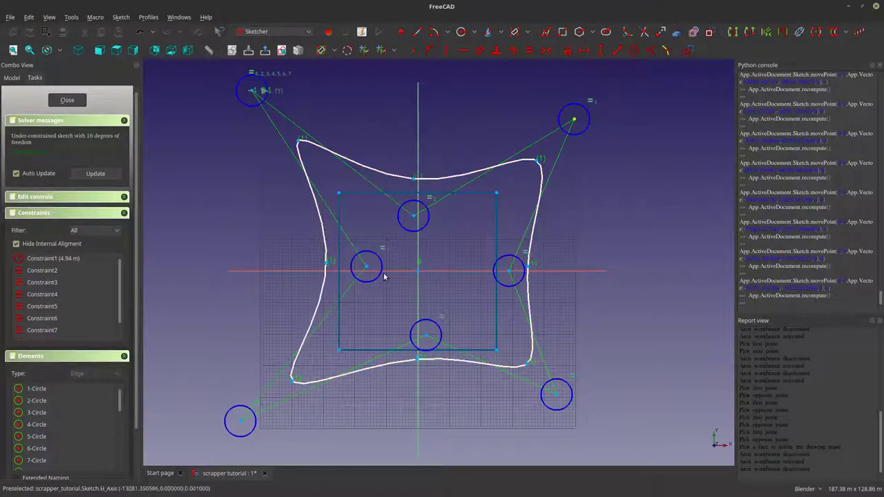
pyautogui.moveTo(367, 263)
pyautogui.mouseDown()
pyautogui.moveTo(376, 270)
pyautogui.moveTo(362, 272)
pyautogui.moveTo(369, 272)
pyautogui.mouseUp()
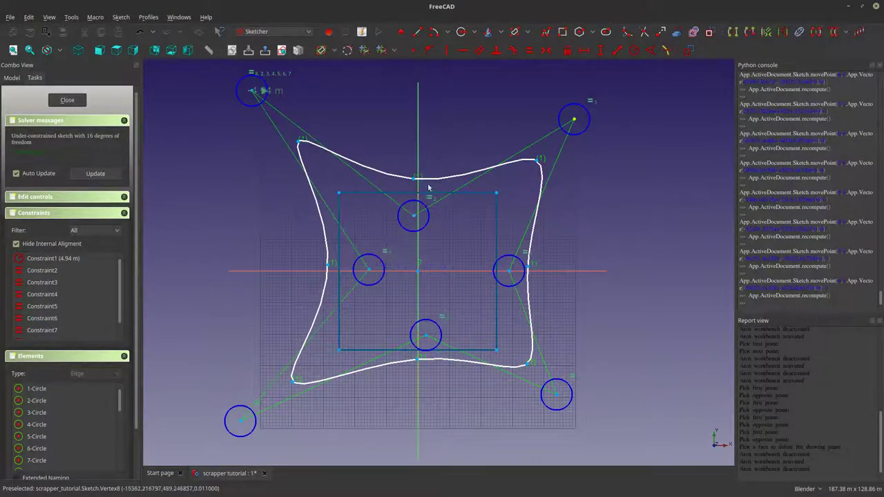
pyautogui.moveTo(426, 338); pyautogui.dragTo(424, 337)
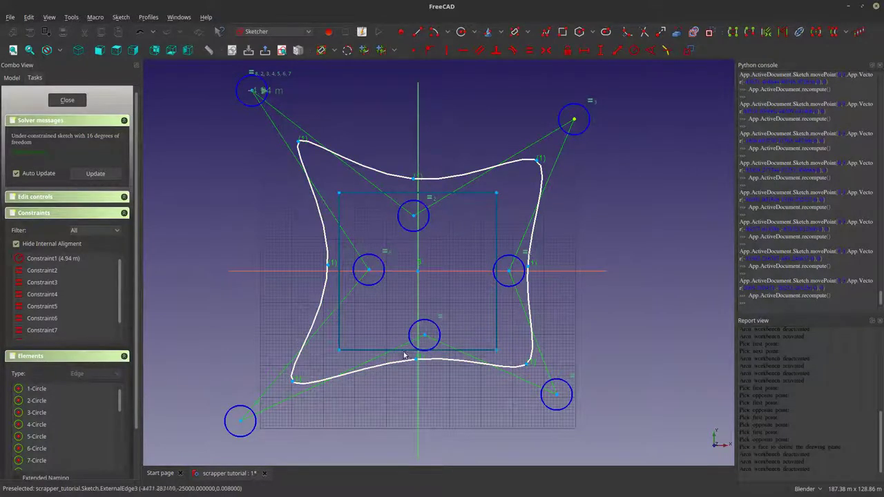
pyautogui.scroll(3, 418, 363)
pyautogui.scroll(-6, 470, 290)
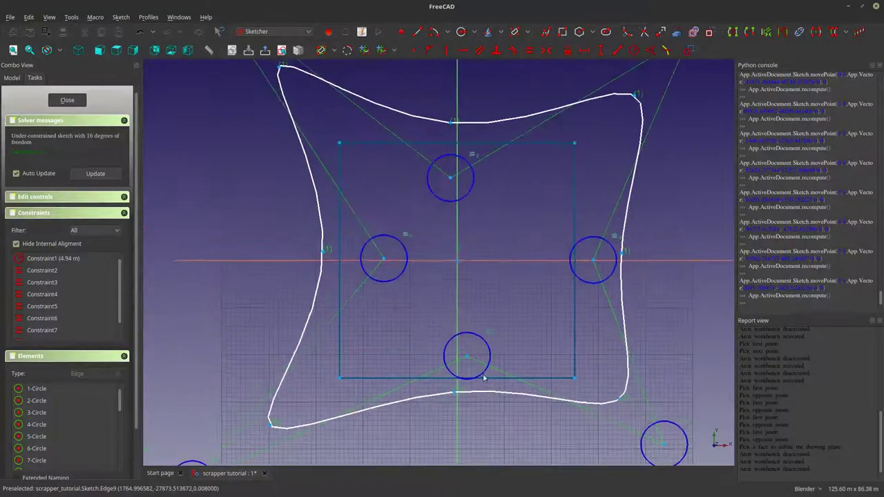
pyautogui.scroll(6, 413, 231)
pyautogui.keyDown('shift'); pyautogui.moveTo(365, 185); pyautogui.dragTo(365, 262, button='middle'); pyautogui.keyUp('shift')
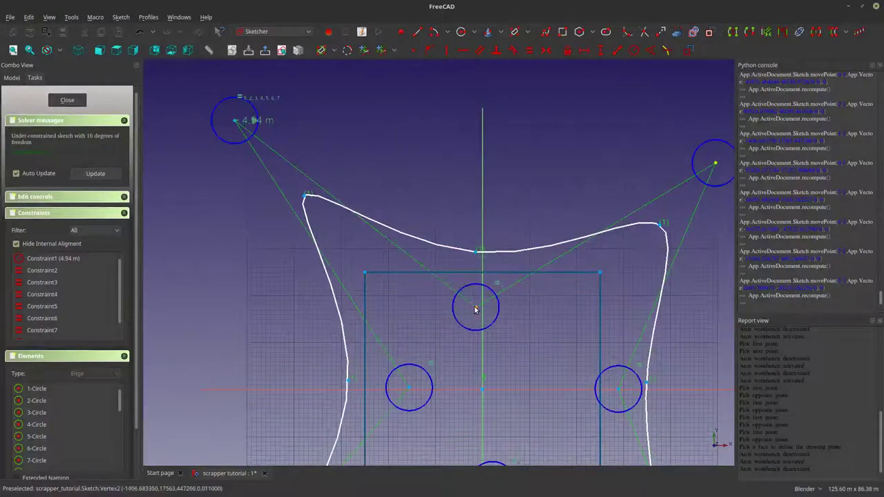
pyautogui.scroll(-5, 390, 279)
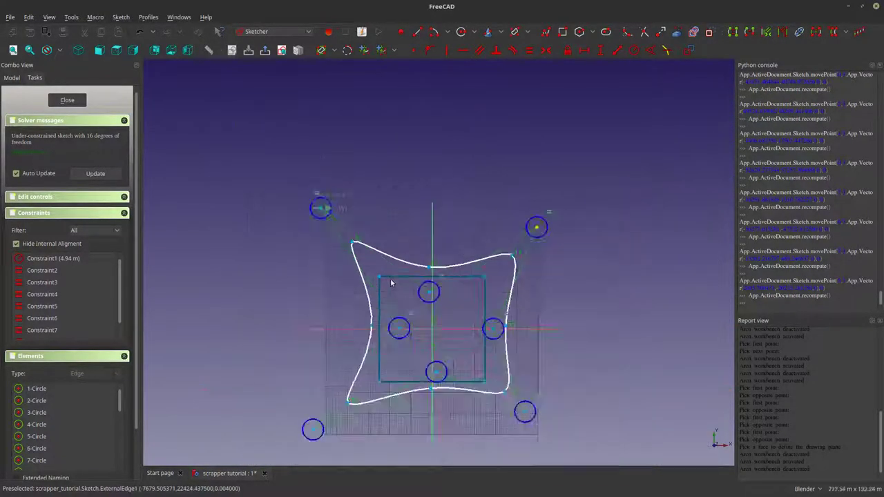
pyautogui.scroll(2, 390, 280)
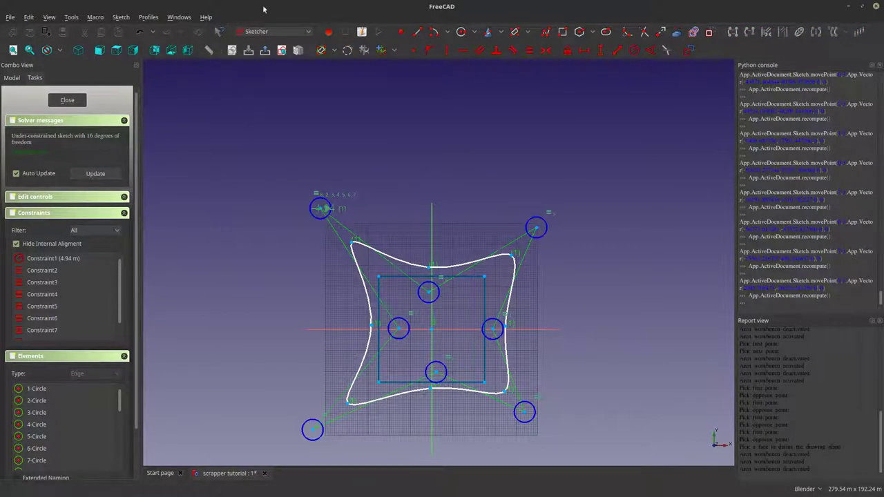
# Close the sketch and save the document
pyautogui.click(68, 101)
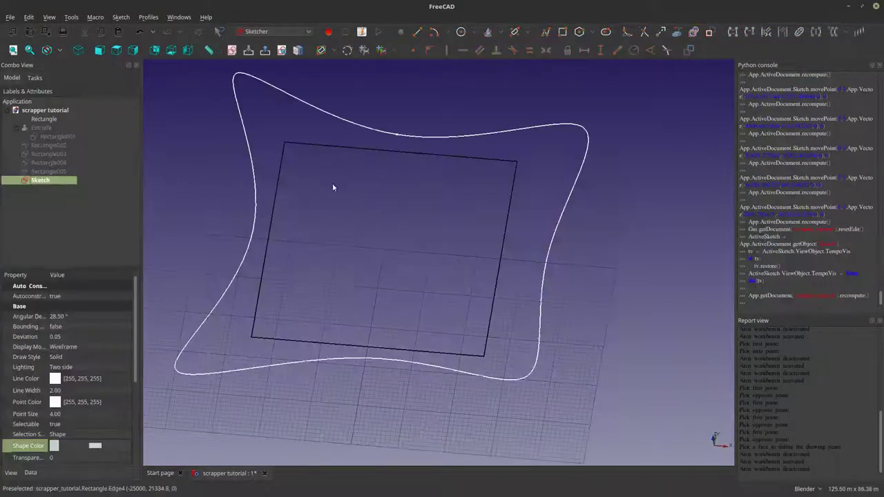
pyautogui.click(10, 16)
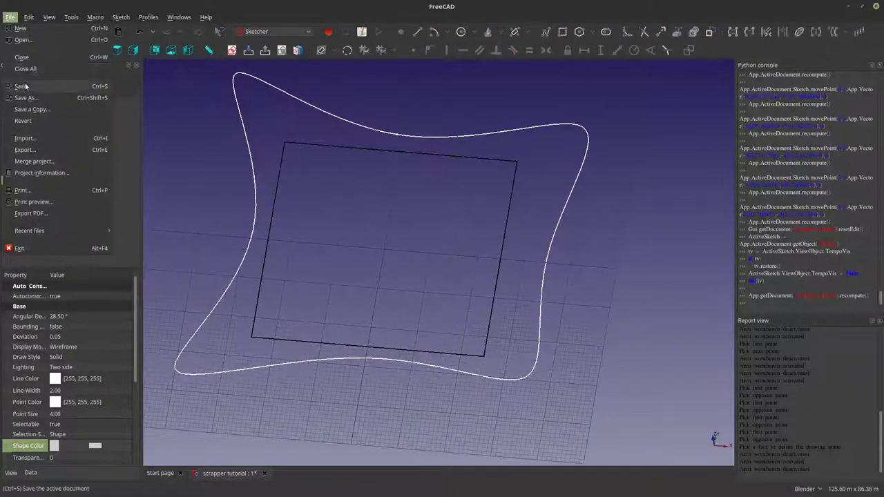
pyautogui.click(28, 85)
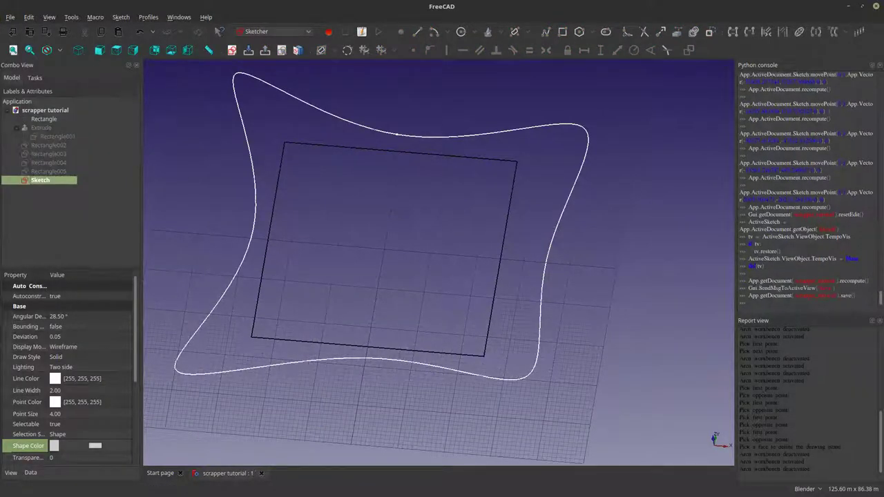
pyautogui.hotkey('alt', 'Tab')
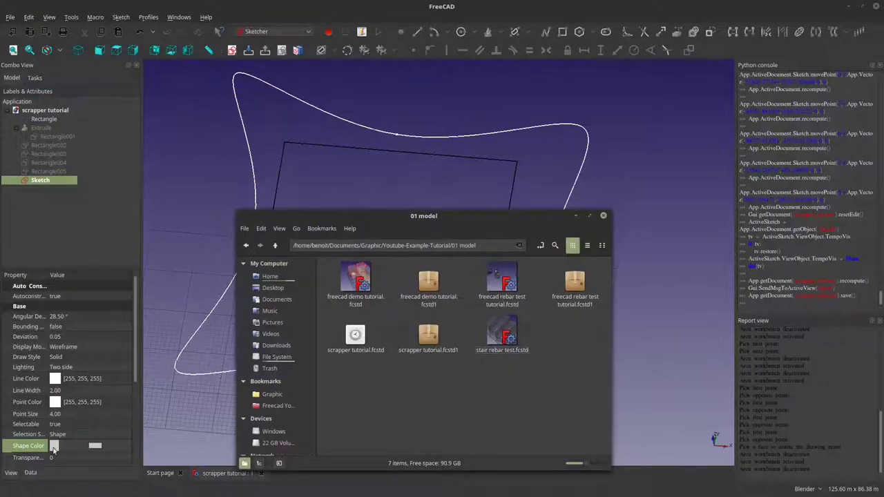
# Check the scrapper tutorial.fcstd thumbnail in Nemo, then return to FreeCAD and orbit the view
pyautogui.click(354, 337)
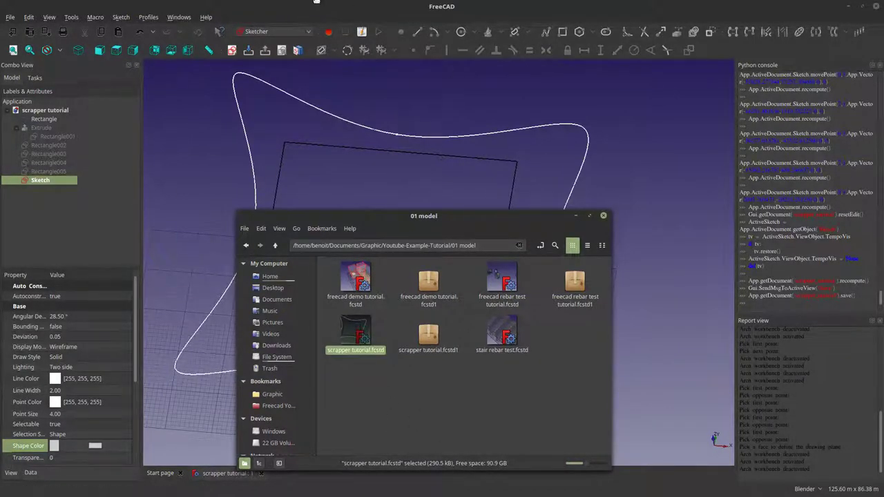
pyautogui.hotkey('alt', 'Tab')
pyautogui.moveTo(423, 303)
pyautogui.mouseDown(button='middle')
pyautogui.moveTo(522, 300)
pyautogui.moveTo(332, 283)
pyautogui.mouseUp(button='middle')
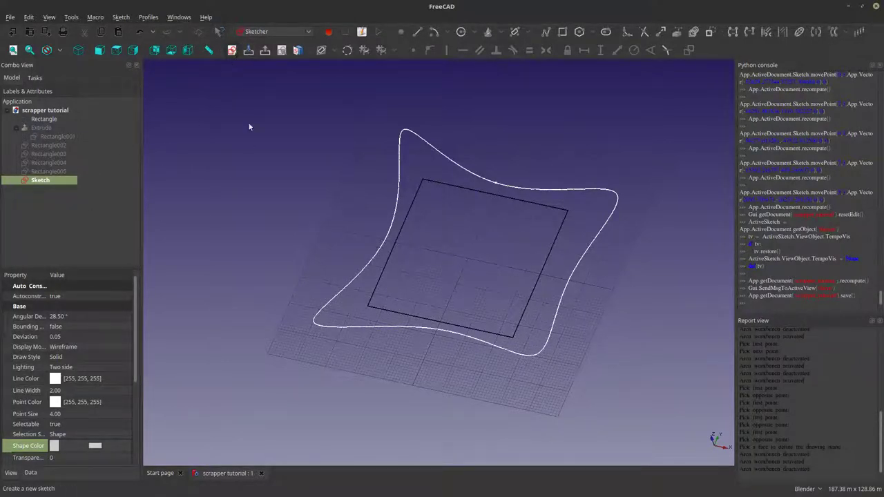
# Switch to top view and deselect the existing Sketch after two cancelled ObjectXY sketch attempts
pyautogui.click(232, 51)
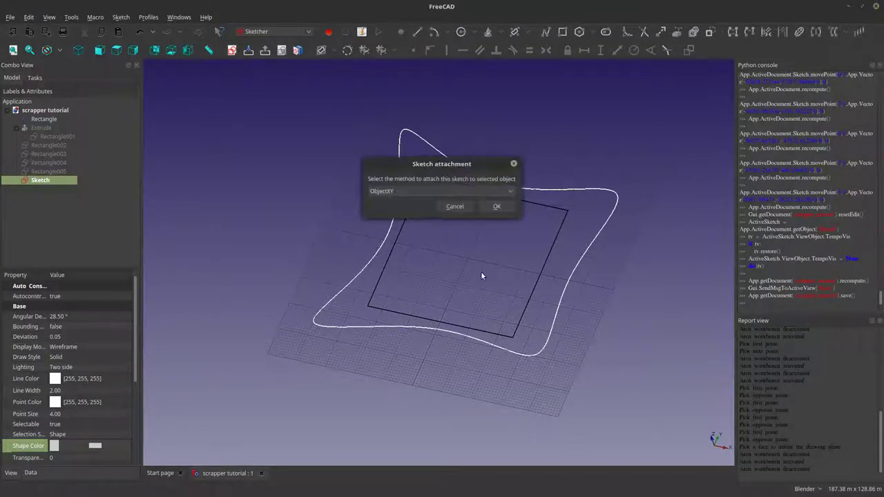
pyautogui.click(427, 188)
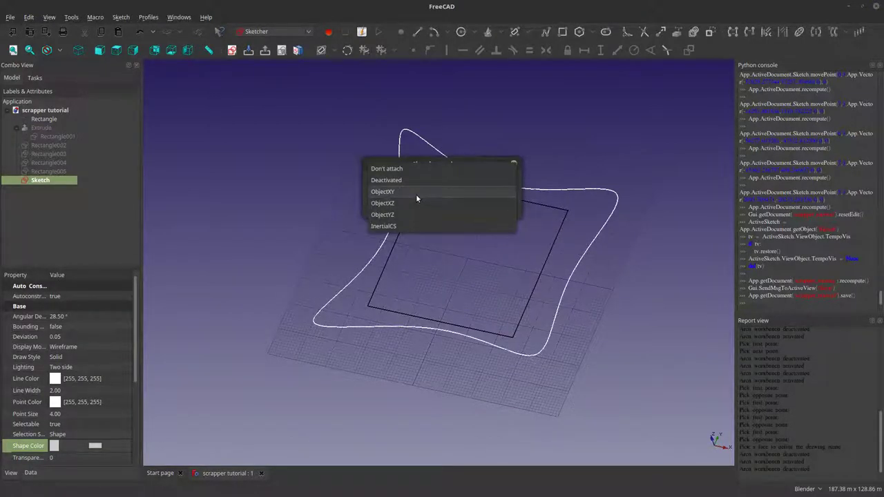
pyautogui.click(416, 194)
pyautogui.click(458, 205)
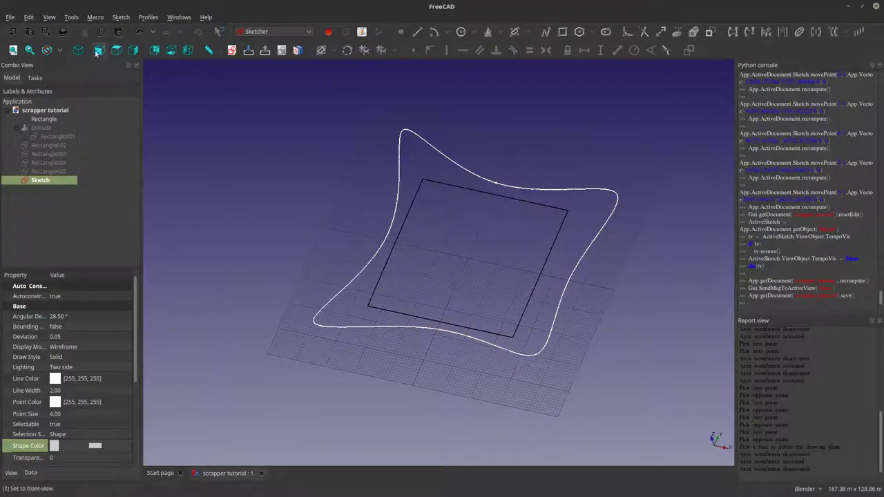
pyautogui.click(116, 49)
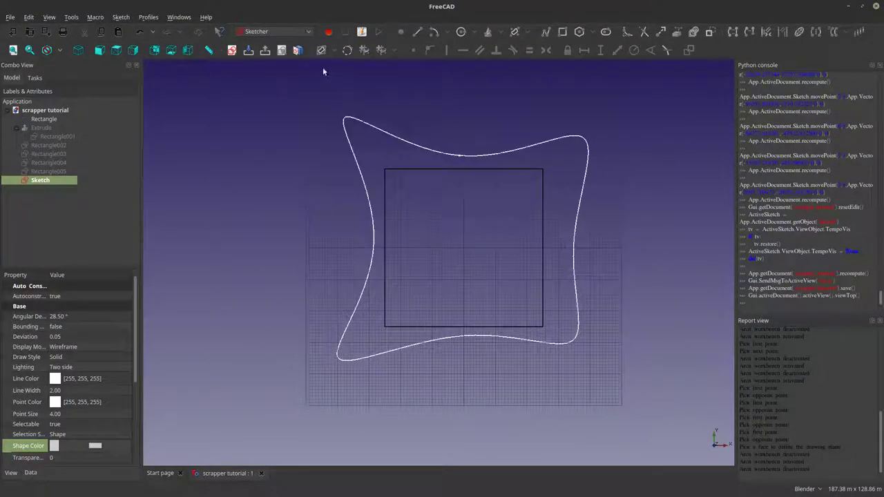
pyautogui.click(234, 51)
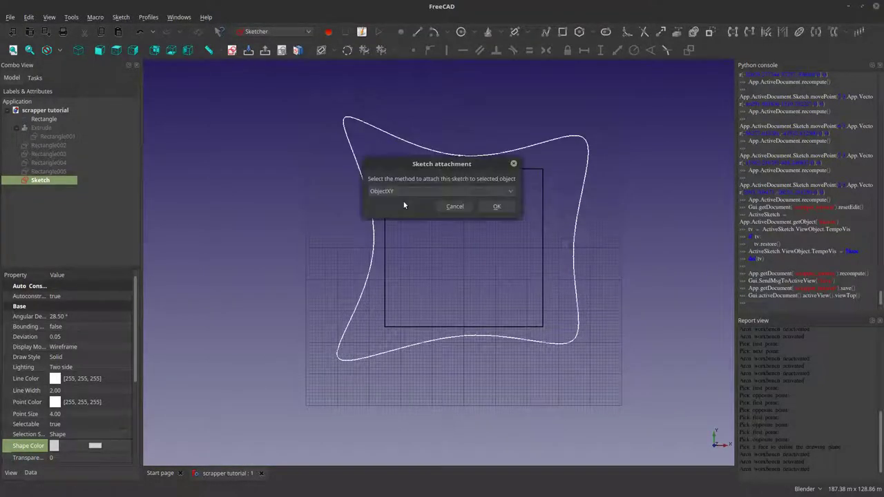
pyautogui.click(482, 191)
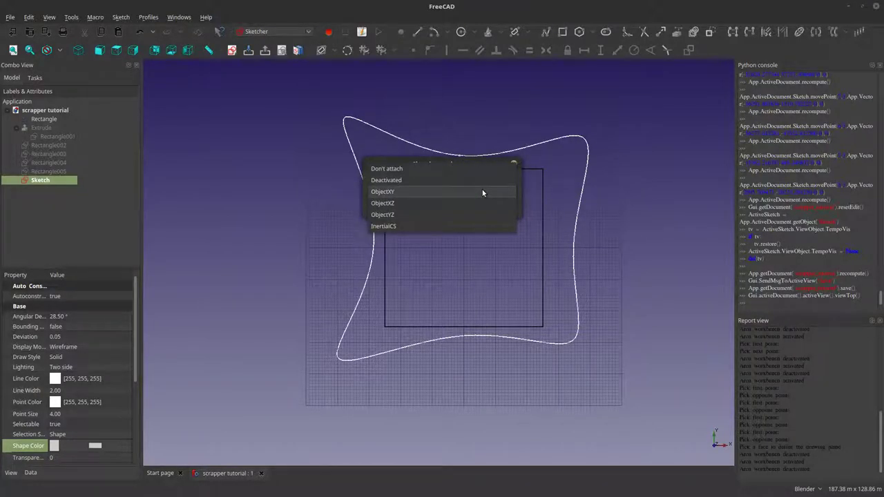
pyautogui.click(474, 193)
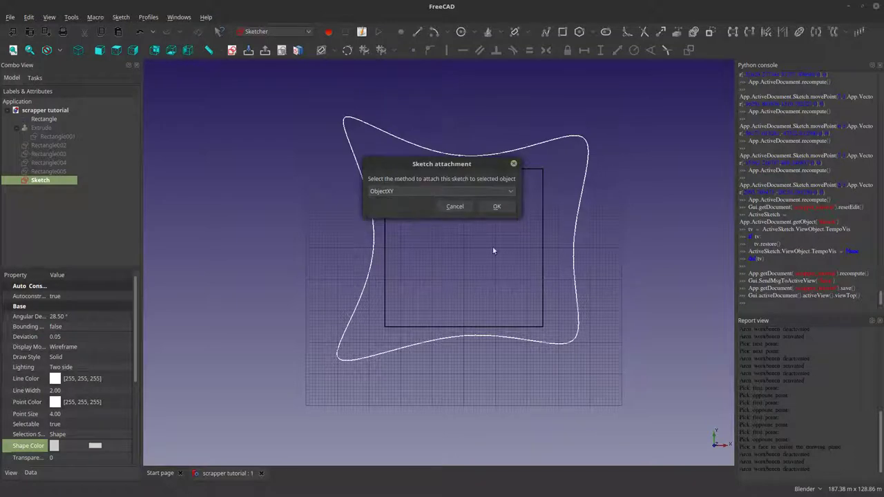
pyautogui.click(453, 206)
pyautogui.click(232, 217)
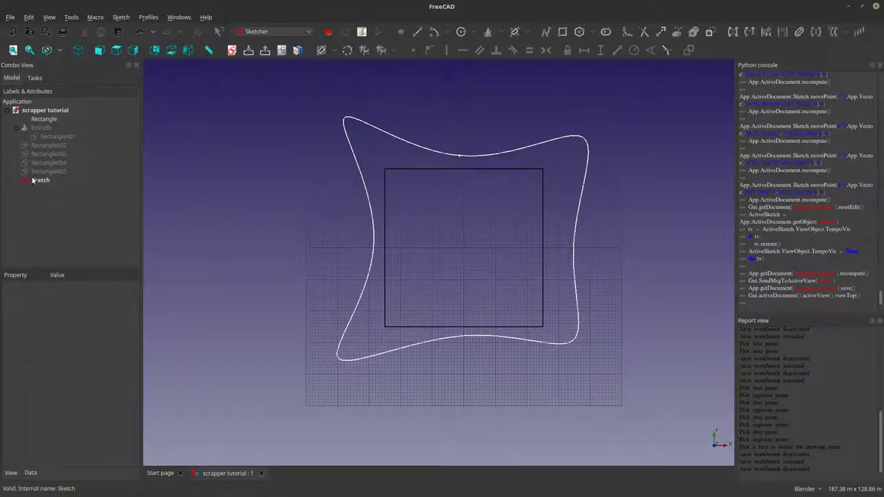
# Create Sketch001 on the XY plane with a 0 offset
pyautogui.click(232, 49)
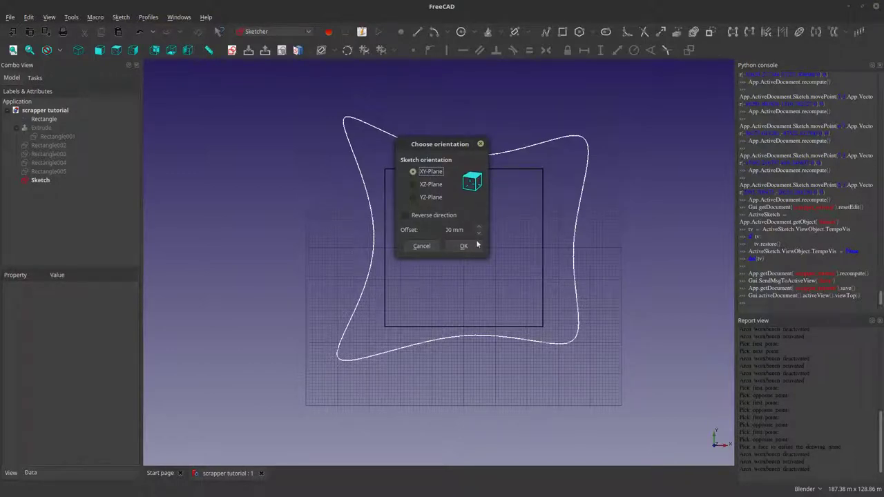
pyautogui.moveTo(488, 253); pyautogui.dragTo(518, 273)
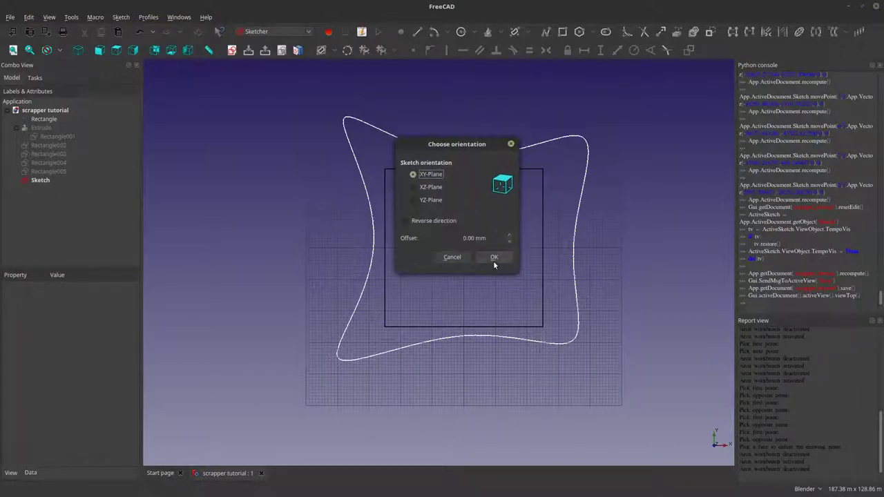
pyautogui.tripleClick(484, 238)
pyautogui.write('0m')
pyautogui.press('Return')
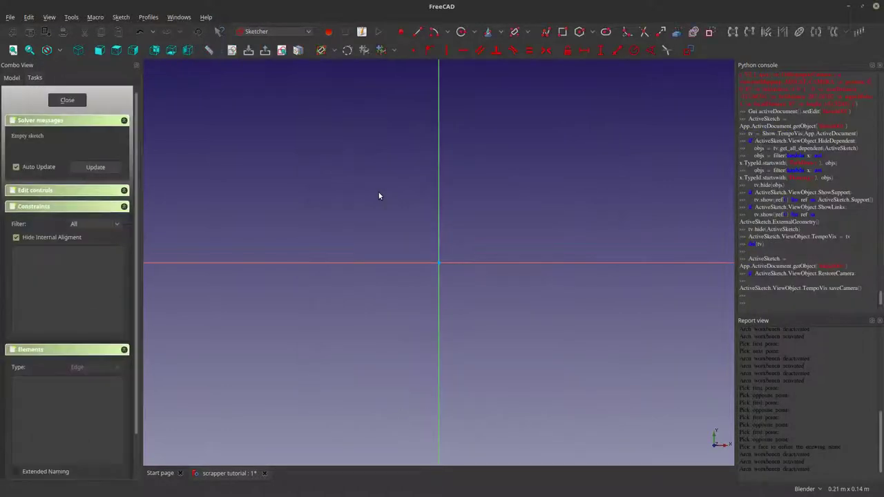
pyautogui.scroll(-10, 525, 279)
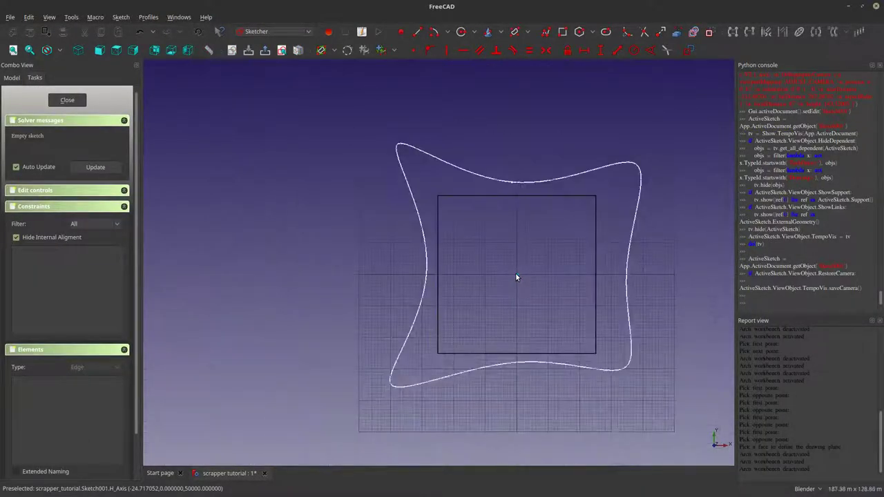
# Link the square's four edges into Sketch001 as external geometry
pyautogui.click(676, 31)
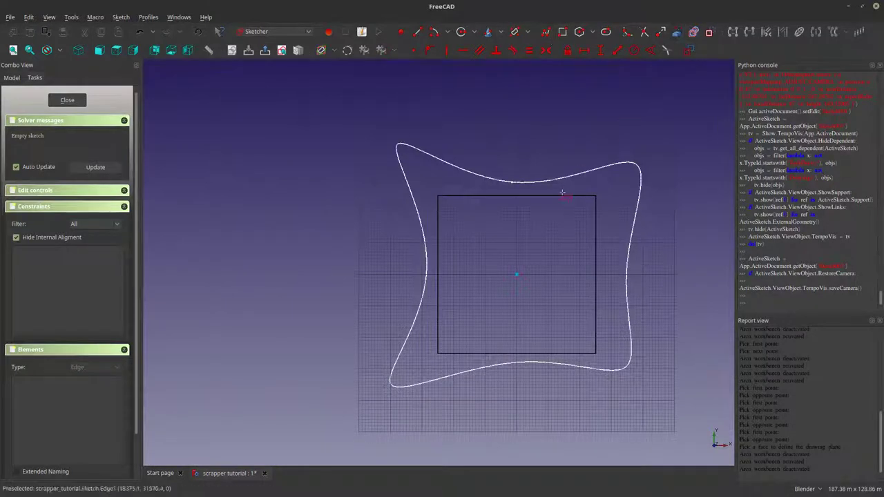
pyautogui.click(565, 197)
pyautogui.click(596, 210)
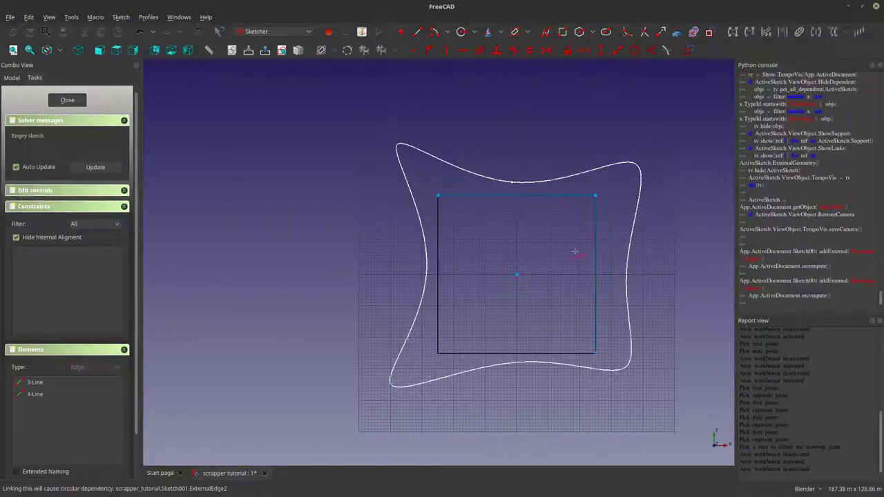
pyautogui.click(555, 352)
pyautogui.click(437, 297)
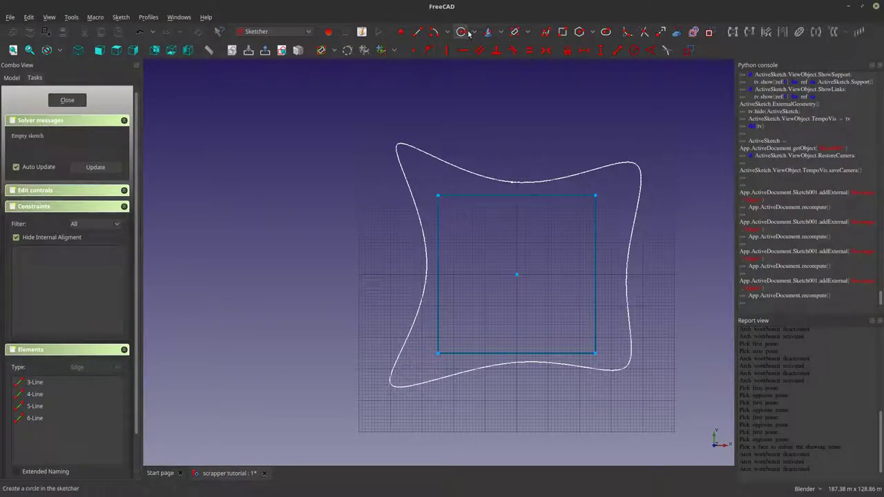
# Draw a trial three-point B-spline by control points, then delete it
pyautogui.click(514, 32)
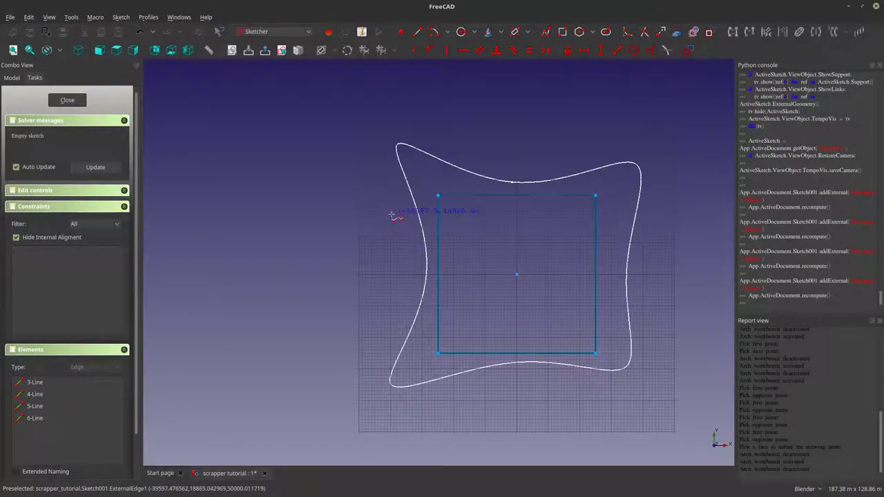
pyautogui.click(391, 215)
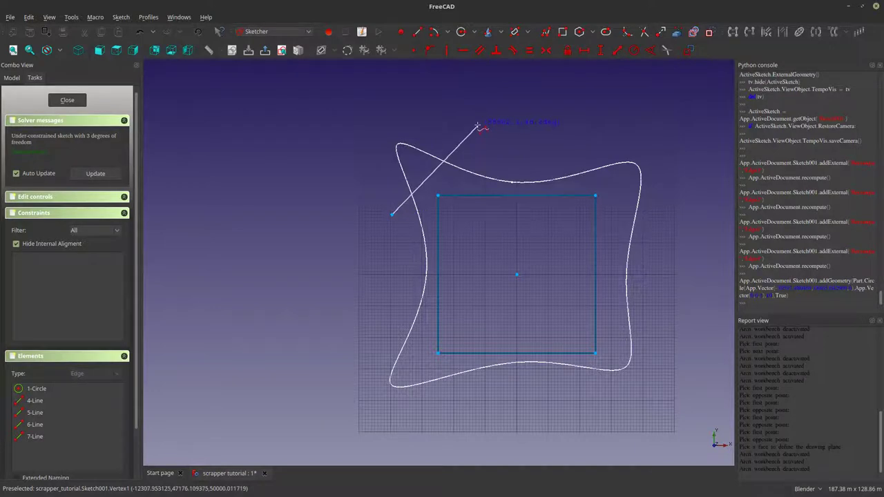
pyautogui.click(482, 123)
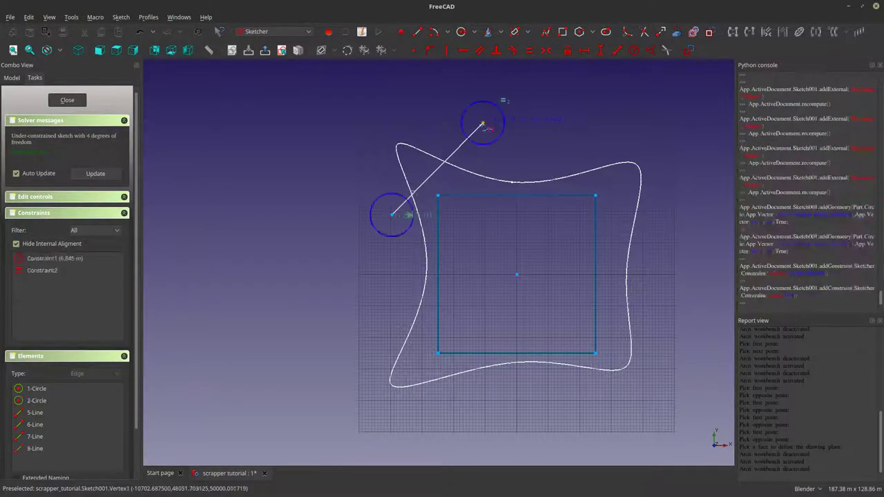
pyautogui.click(656, 217)
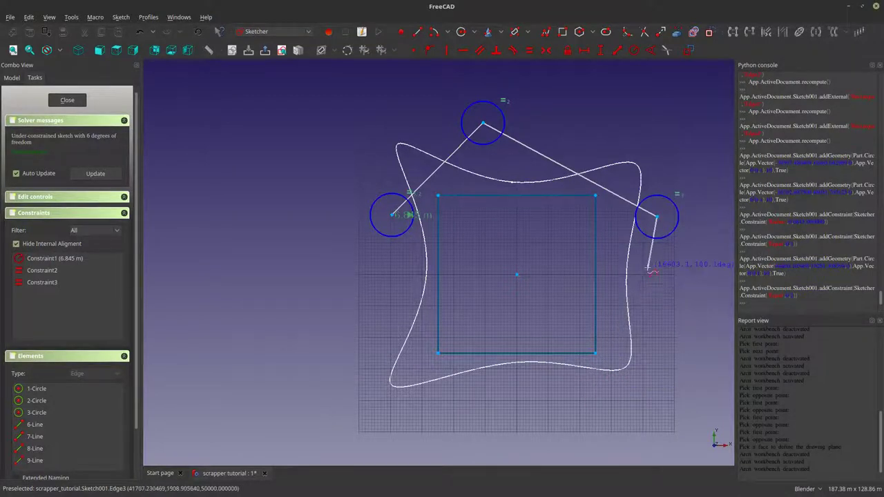
pyautogui.rightClick(559, 126)
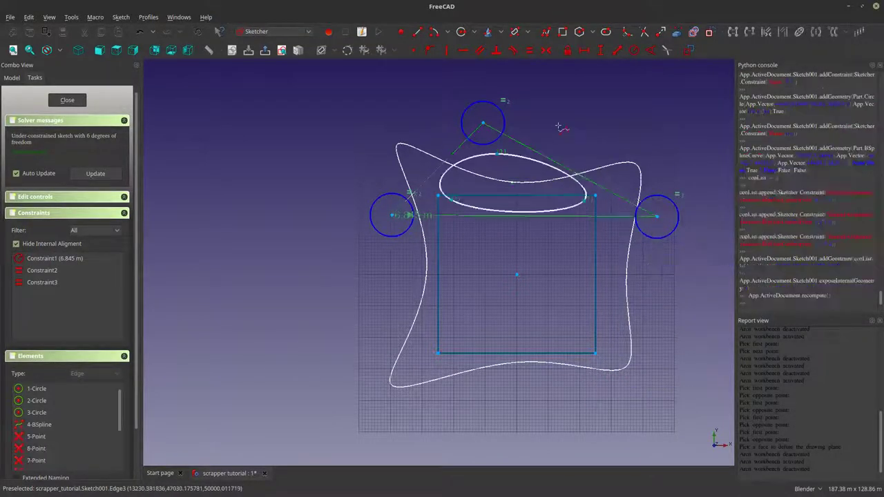
pyautogui.click(526, 163)
pyautogui.press('Delete')
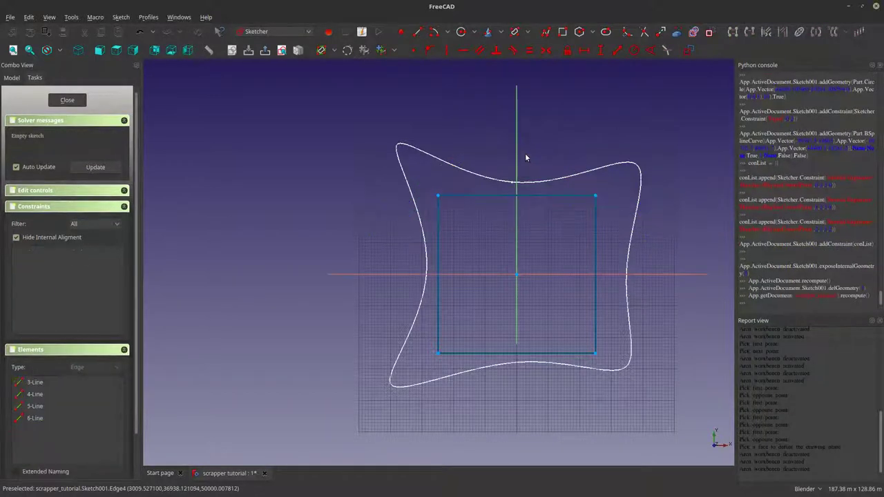
# Draw a closed periodic B-spline through twelve control points encircling the square footprint
pyautogui.click(513, 34)
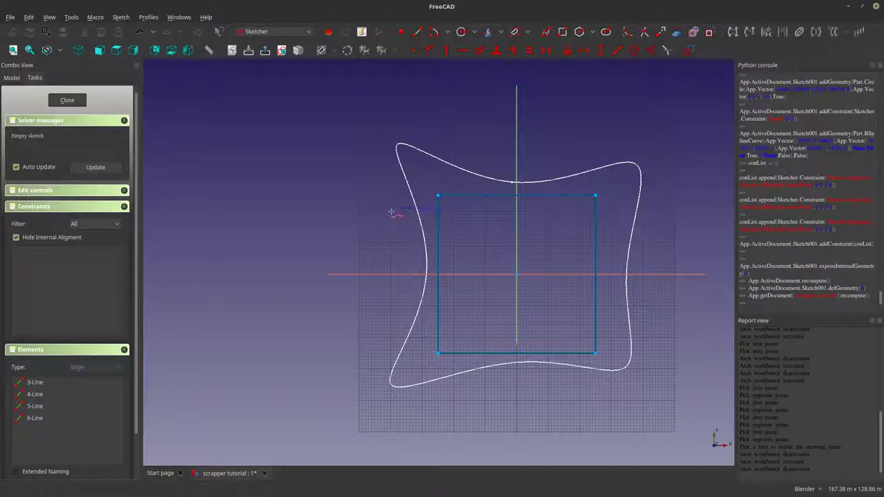
pyautogui.click(329, 213)
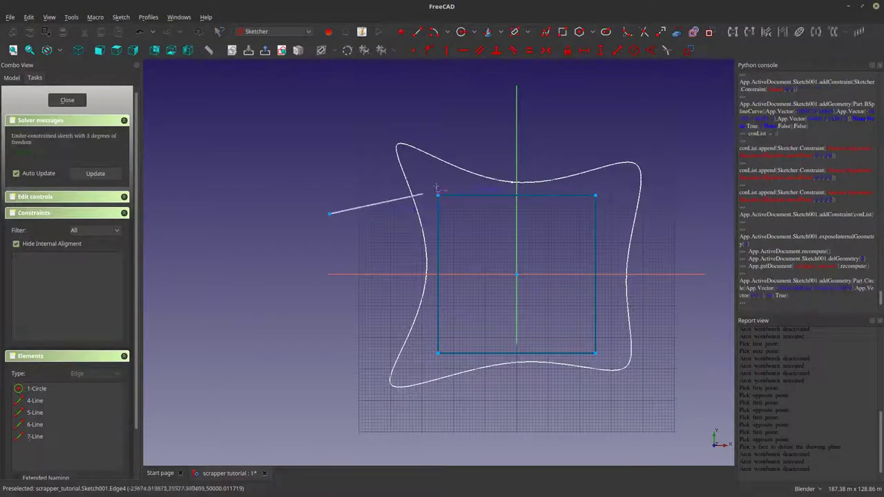
pyautogui.click(420, 181)
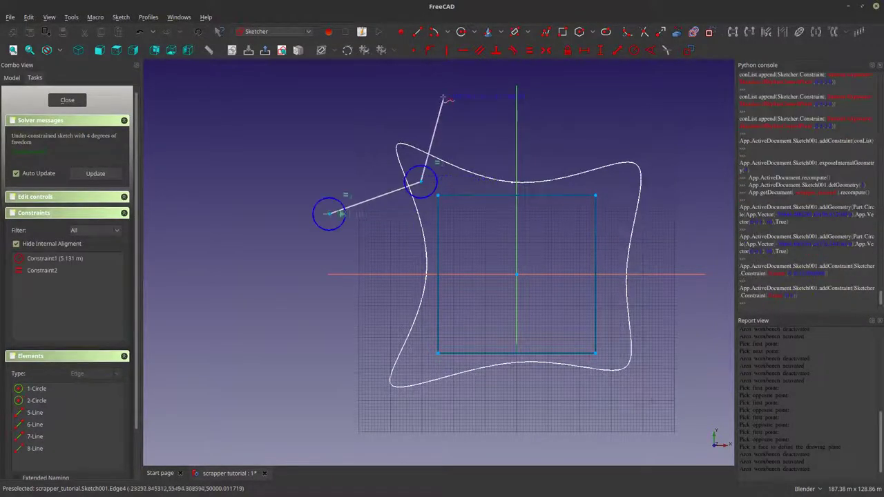
pyautogui.click(445, 105)
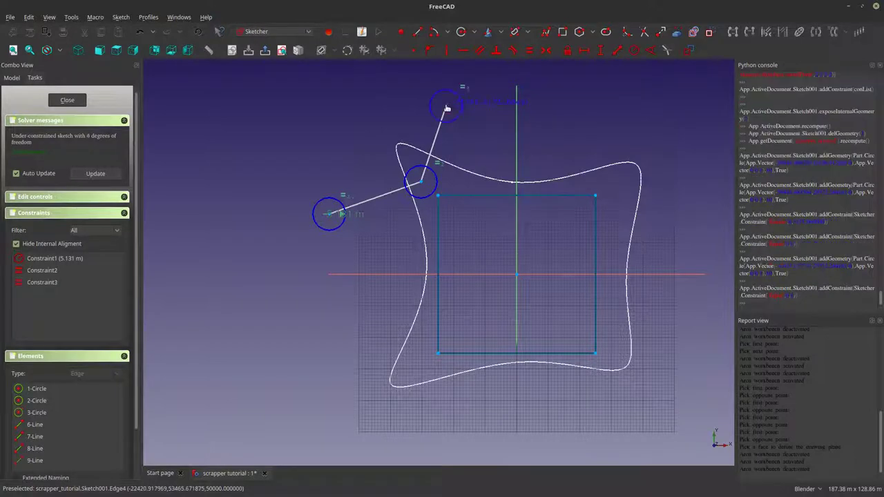
pyautogui.click(571, 108)
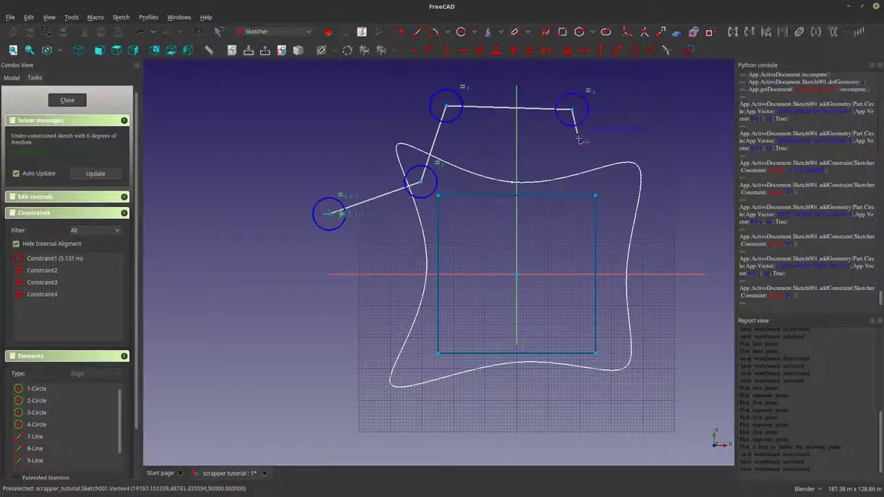
pyautogui.click(599, 184)
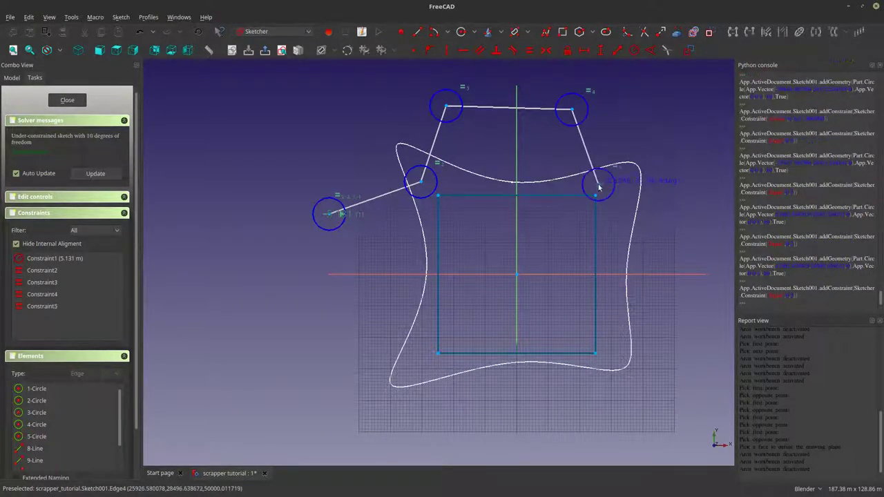
pyautogui.click(677, 217)
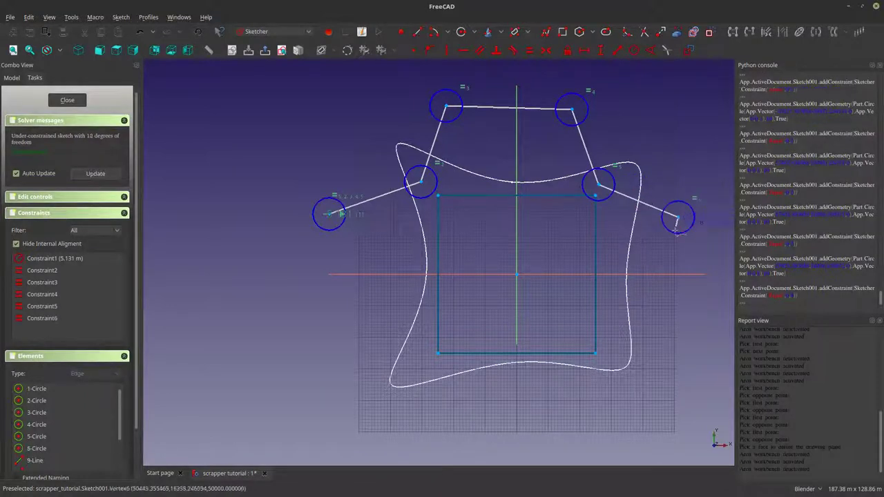
pyautogui.click(680, 305)
pyautogui.click(606, 357)
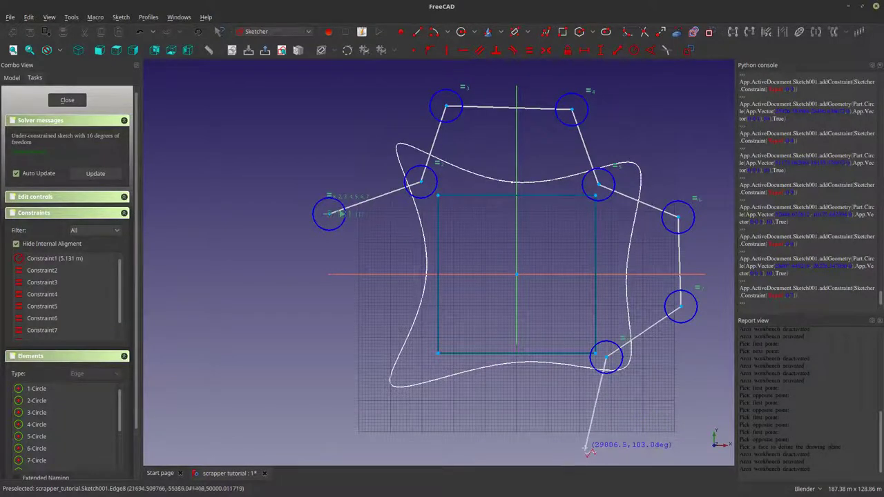
pyautogui.click(588, 447)
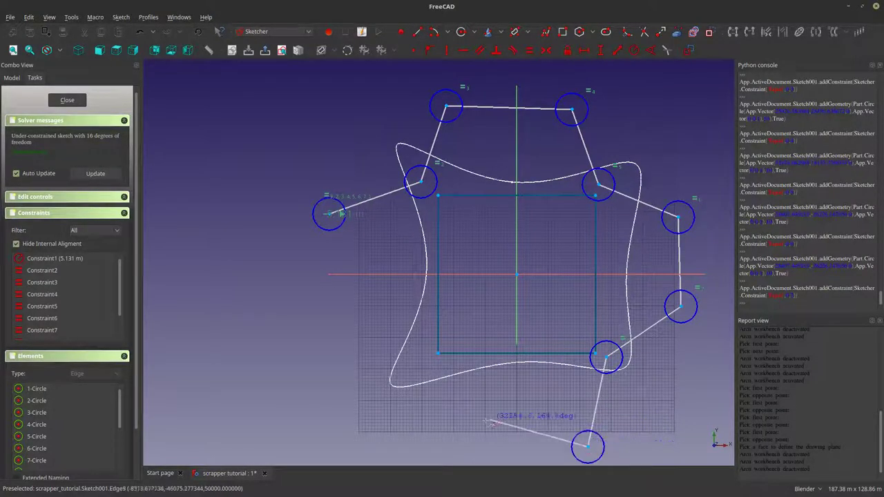
pyautogui.click(474, 449)
pyautogui.click(438, 365)
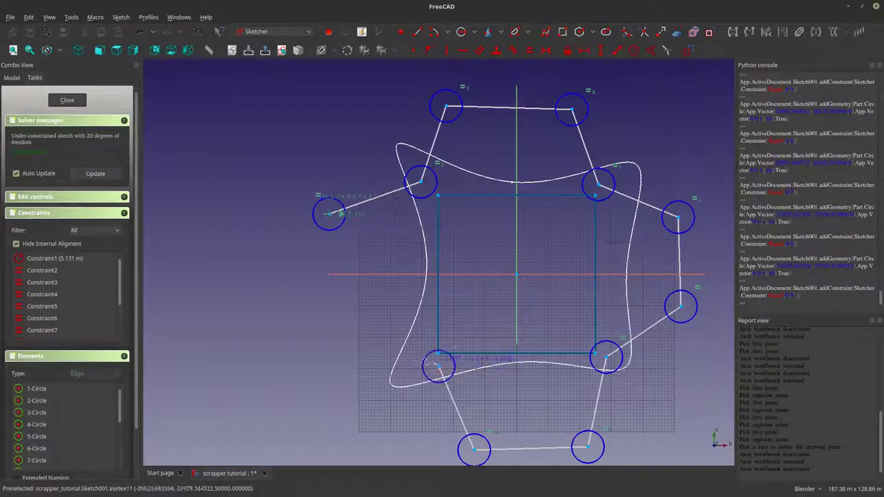
pyautogui.click(330, 326)
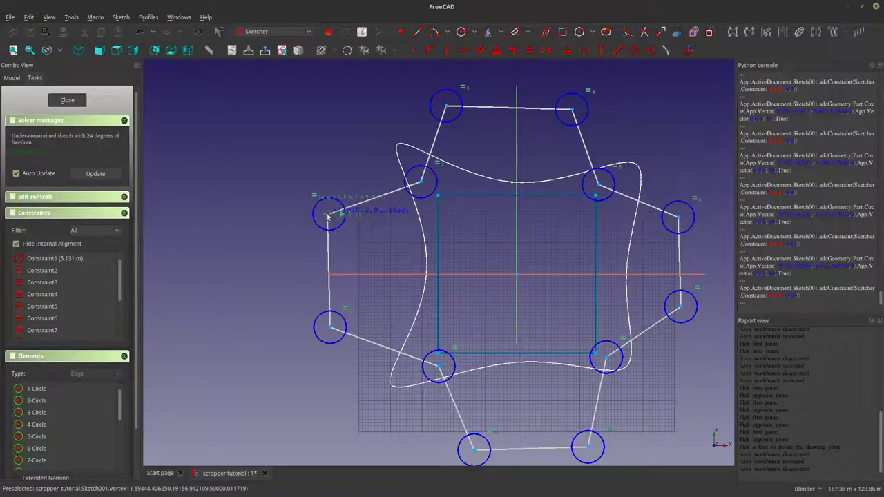
pyautogui.click(328, 216)
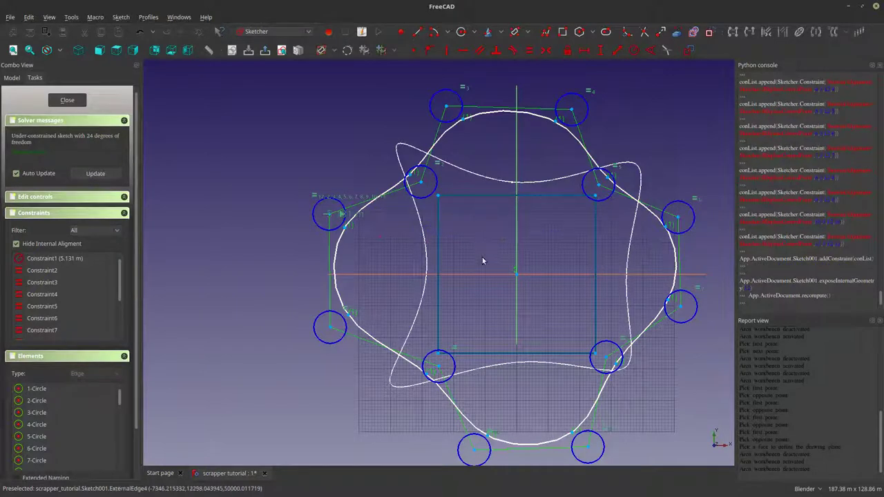
# Drag the lower-left, upper-left and bottom-right control points inward toward the square's corners
pyautogui.moveTo(439, 368); pyautogui.dragTo(447, 350)
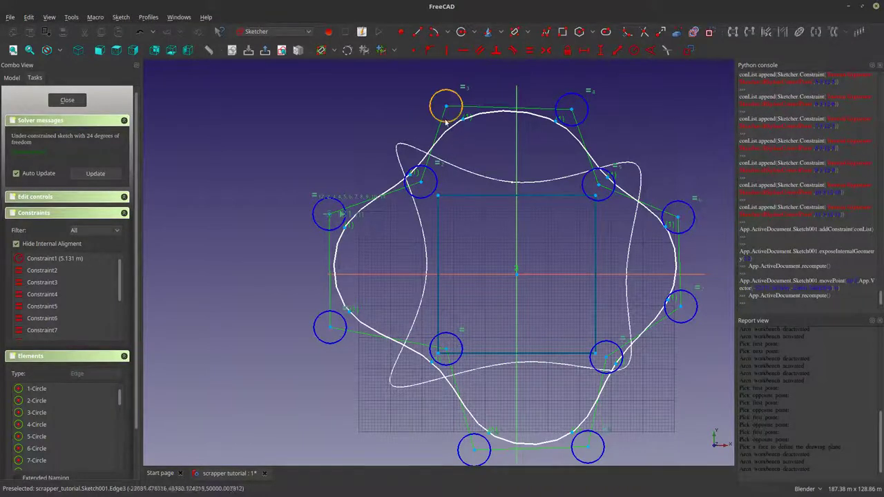
pyautogui.moveTo(424, 186); pyautogui.dragTo(443, 203)
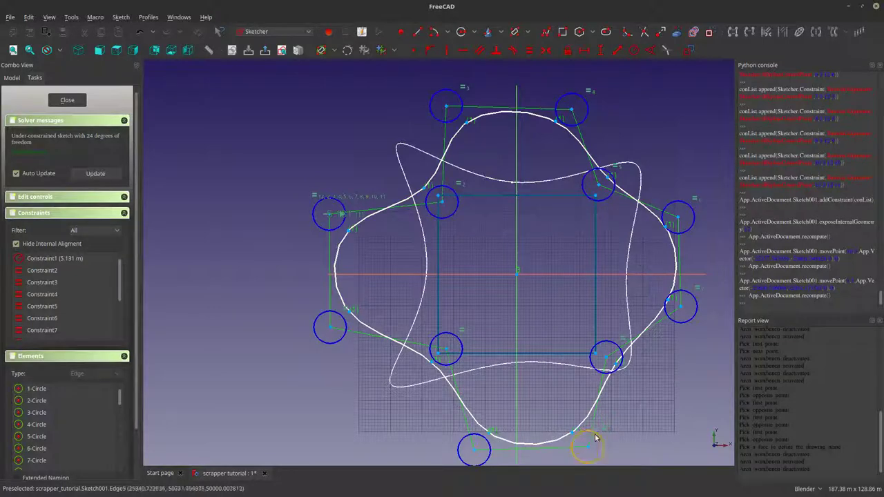
pyautogui.moveTo(595, 438); pyautogui.dragTo(591, 435)
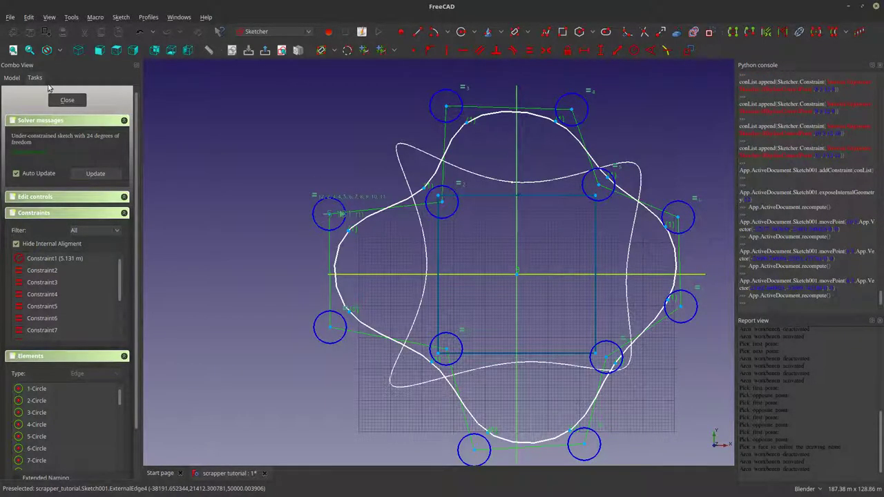
# Close Sketch001 and view the model from the top, showing both wavy outlines
pyautogui.click(67, 100)
pyautogui.scroll(-3, 347, 224)
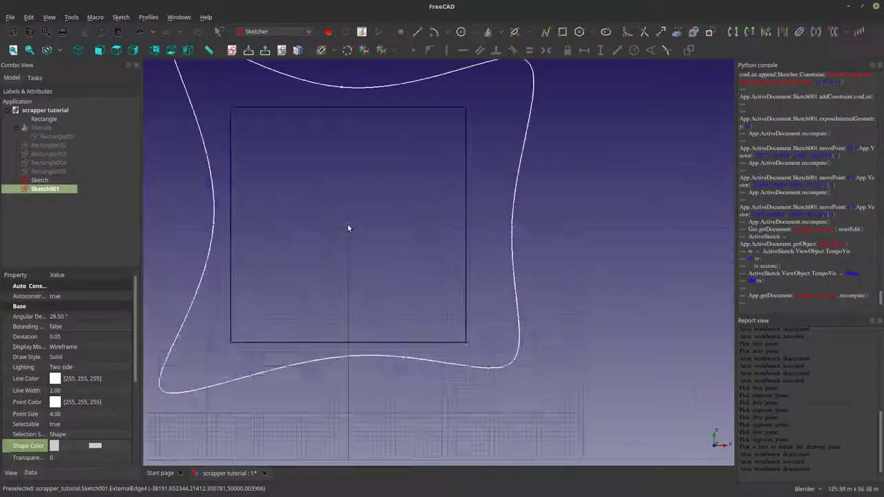
pyautogui.scroll(-5, 347, 224)
pyautogui.moveTo(373, 249)
pyautogui.mouseDown(button='middle')
pyautogui.moveTo(353, 190)
pyautogui.moveTo(380, 257)
pyautogui.moveTo(366, 236)
pyautogui.moveTo(389, 214)
pyautogui.moveTo(296, 232)
pyautogui.moveTo(363, 214)
pyautogui.moveTo(435, 243)
pyautogui.moveTo(428, 296)
pyautogui.mouseUp(button='middle')
pyautogui.scroll(4, 364, 215)
pyautogui.scroll(-3, 428, 296)
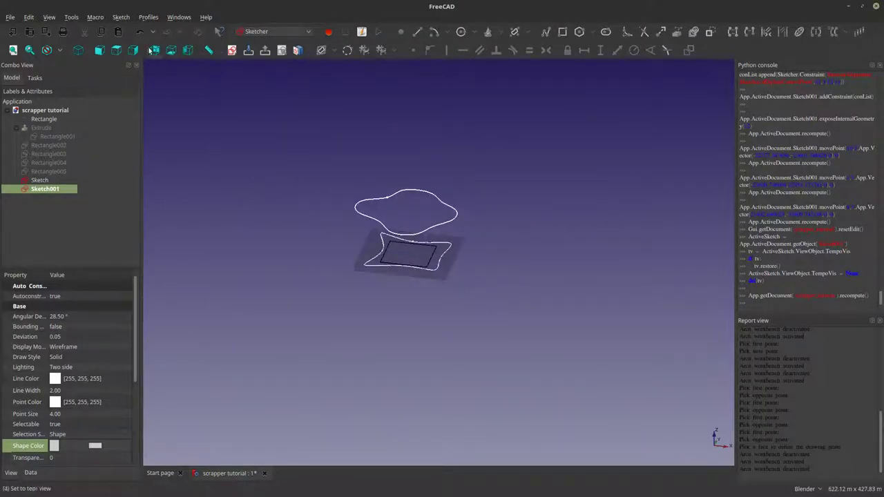
pyautogui.click(116, 50)
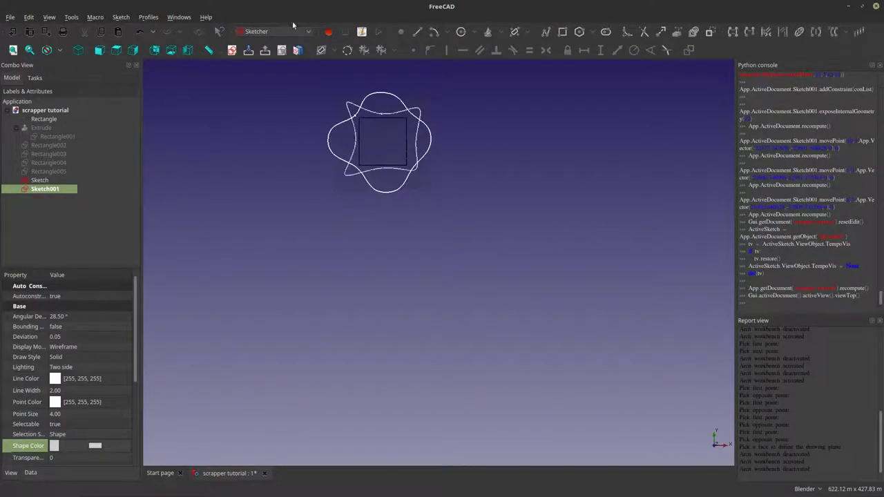
pyautogui.click(232, 52)
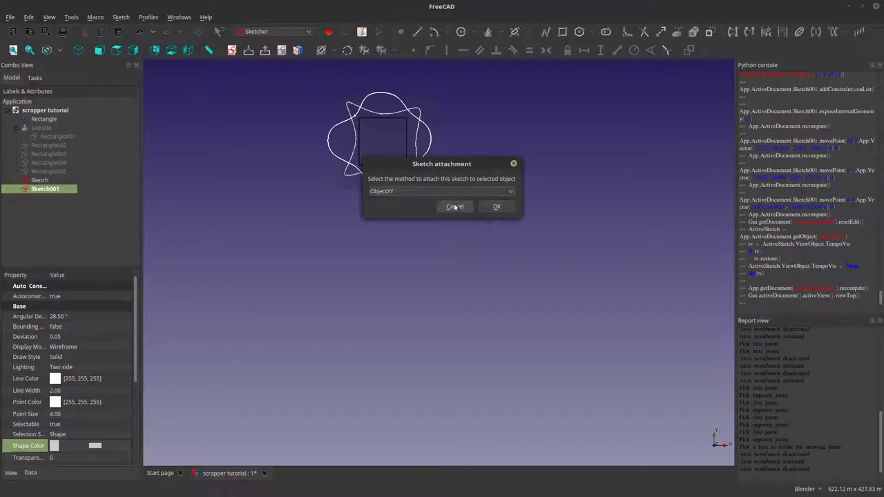
# Create Sketch002 on the XY plane at a 100 m offset
pyautogui.click(455, 206)
pyautogui.click(88, 218)
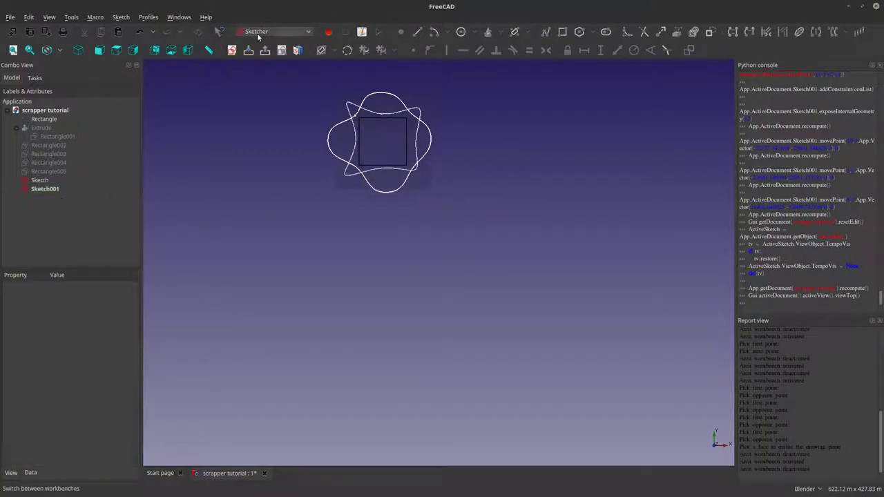
pyautogui.click(232, 50)
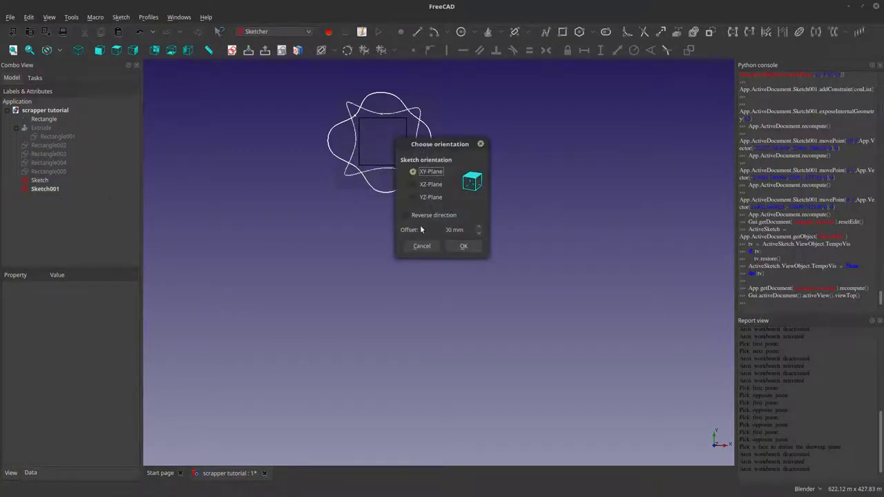
pyautogui.moveTo(489, 261); pyautogui.dragTo(524, 297)
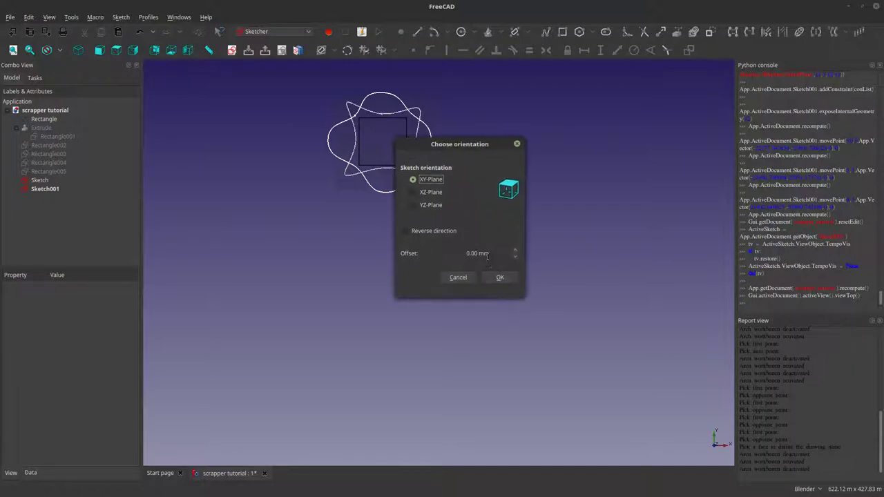
pyautogui.press('Tab')
pyautogui.press('Tab')
pyautogui.click(504, 278)
# Add the square footprint's top, bottom, right and left edges to Sketch002 as external geometry
pyautogui.scroll(-10, 453, 217)
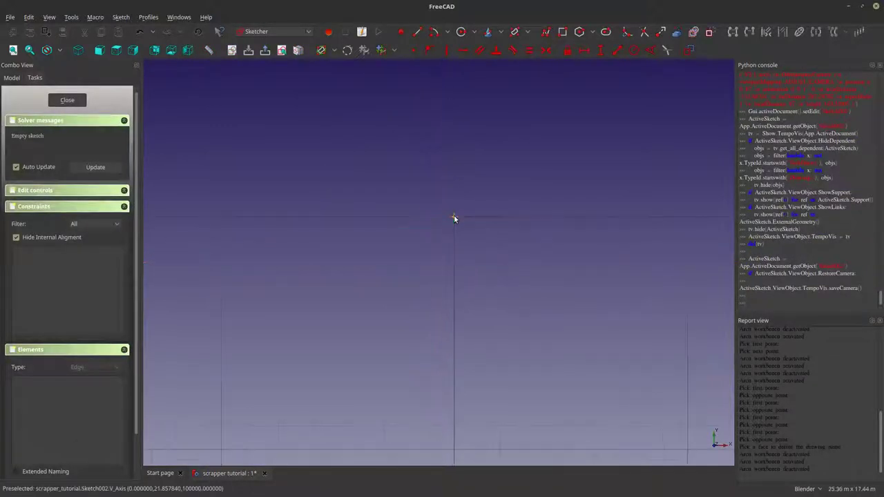
pyautogui.keyDown('shift'); pyautogui.moveTo(470, 189); pyautogui.dragTo(465, 222, button='middle'); pyautogui.keyUp('shift')
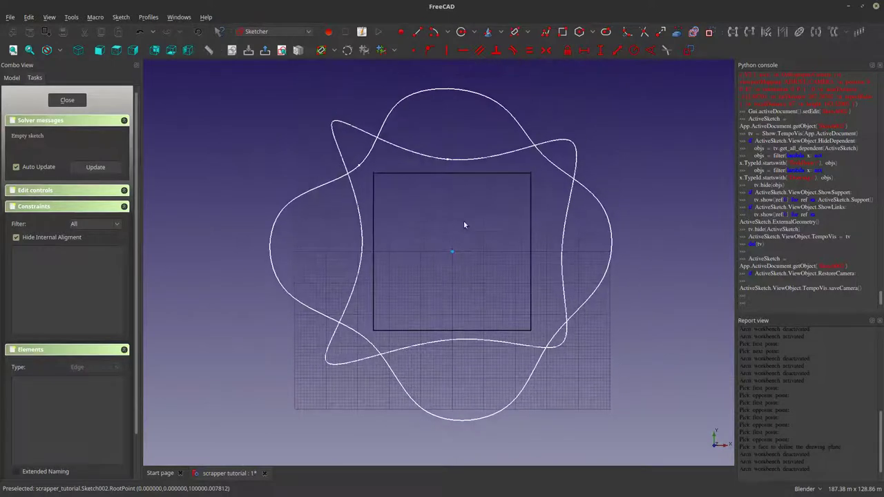
pyautogui.click(673, 38)
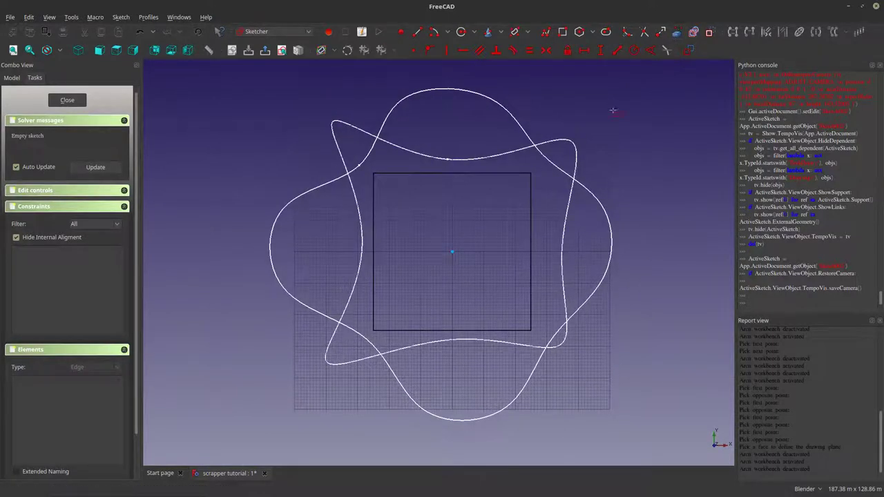
pyautogui.click(499, 173)
pyautogui.rightClick(533, 211)
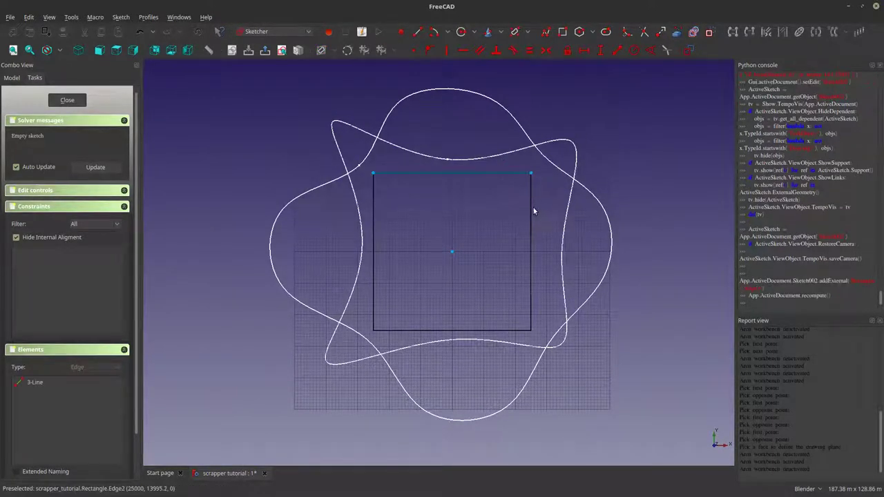
pyautogui.click(488, 330)
pyautogui.click(531, 280)
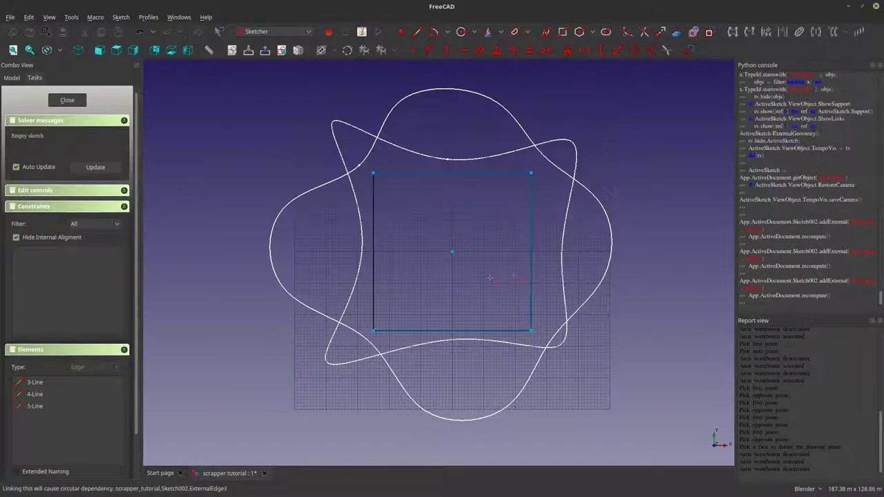
pyautogui.click(374, 260)
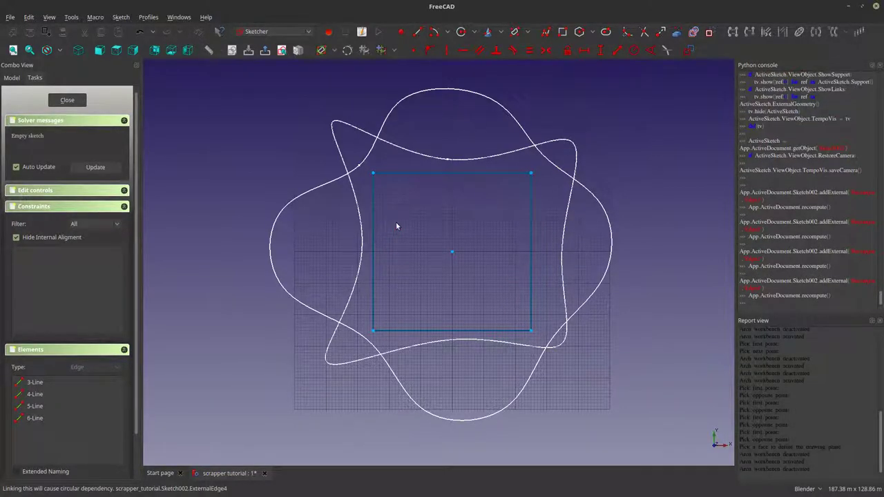
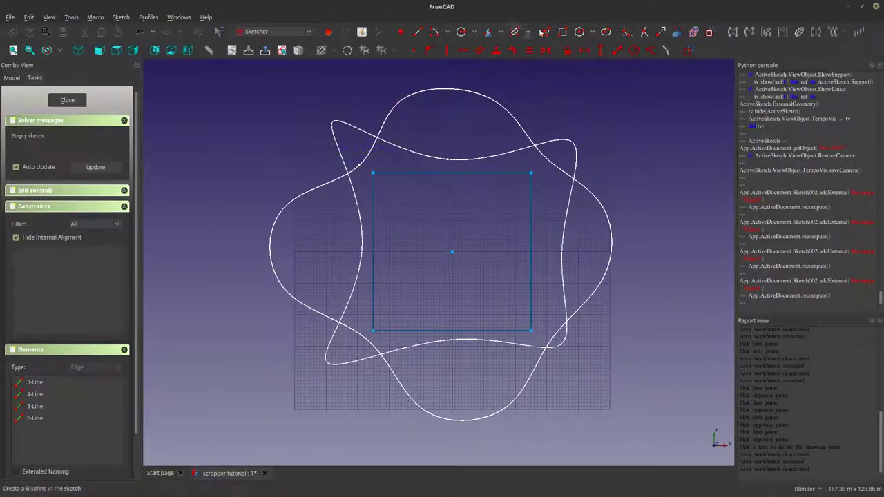
# Draw a closed periodic B-spline from 20 control points zigzagging around the square, then exit the sketch
pyautogui.click(562, 32)
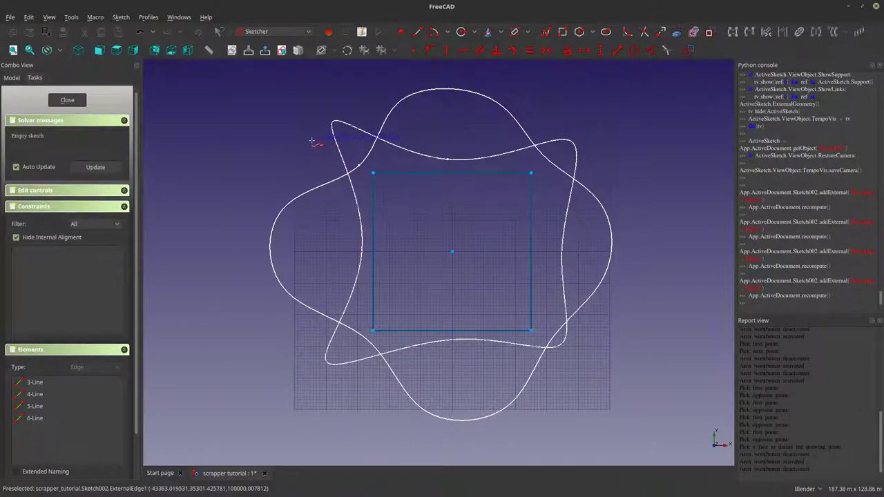
pyautogui.click(312, 141)
pyautogui.click(337, 197)
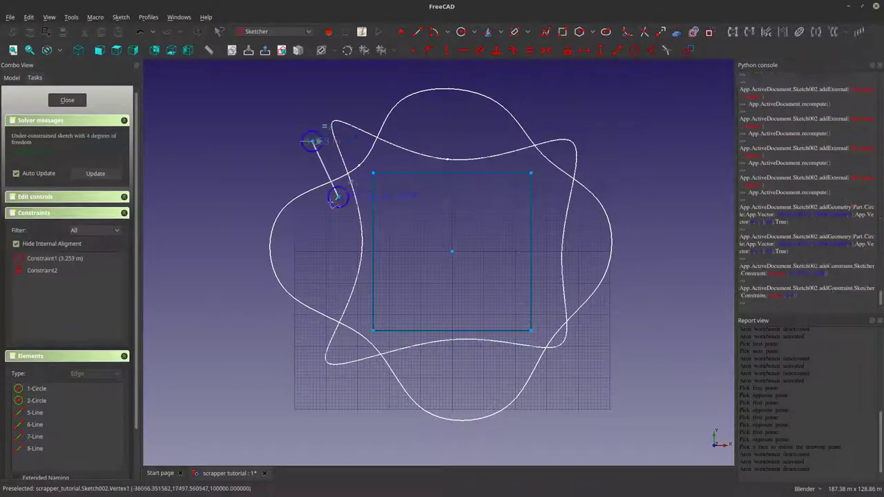
pyautogui.click(295, 235)
pyautogui.click(344, 281)
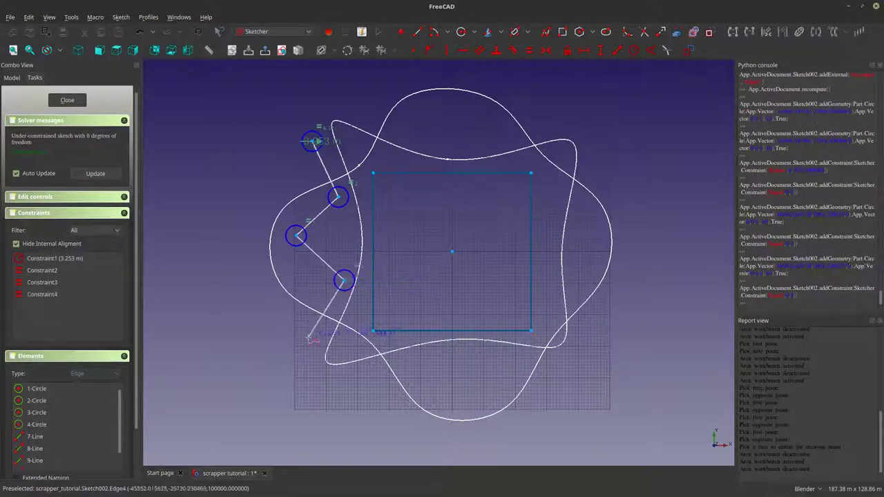
pyautogui.click(298, 362)
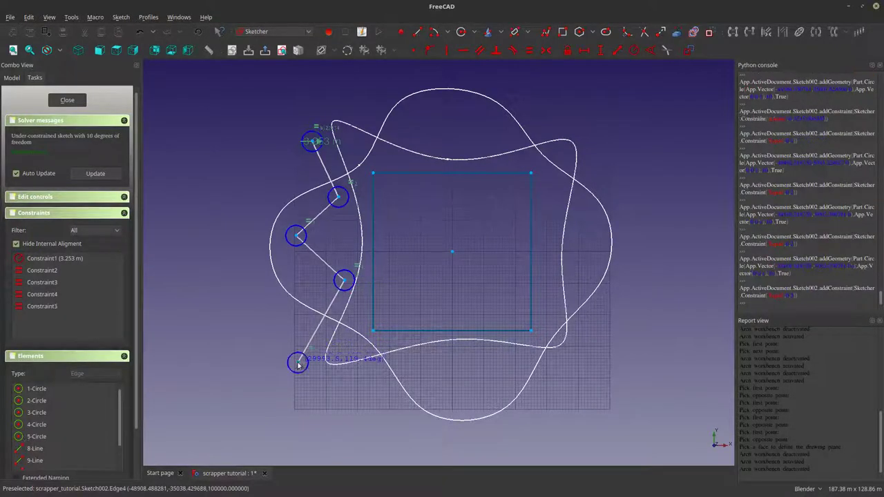
pyautogui.click(342, 405)
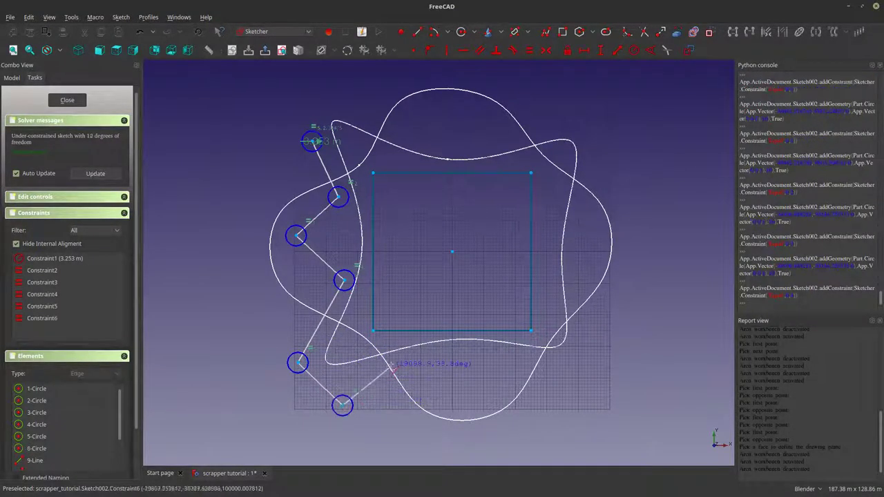
pyautogui.click(409, 354)
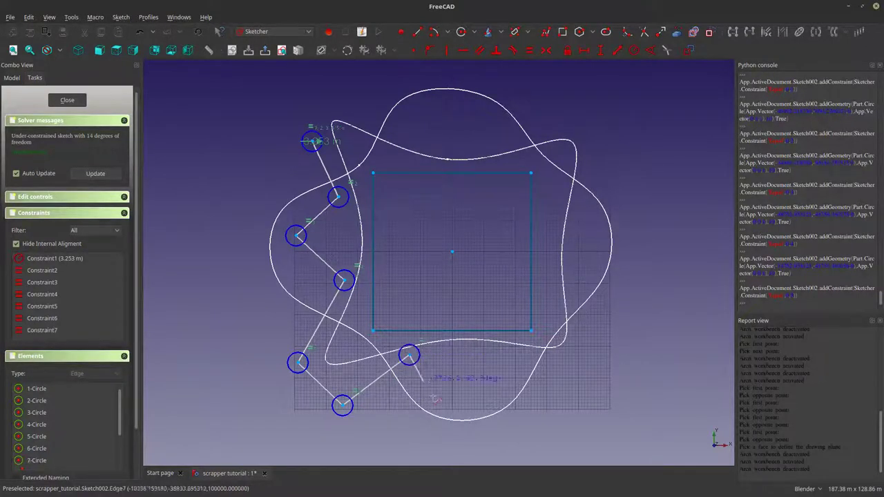
pyautogui.click(454, 417)
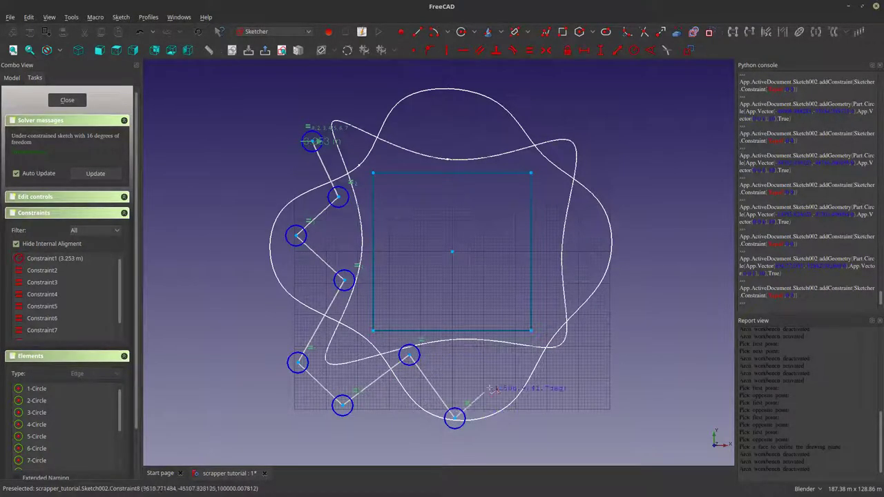
pyautogui.click(506, 355)
pyautogui.click(581, 409)
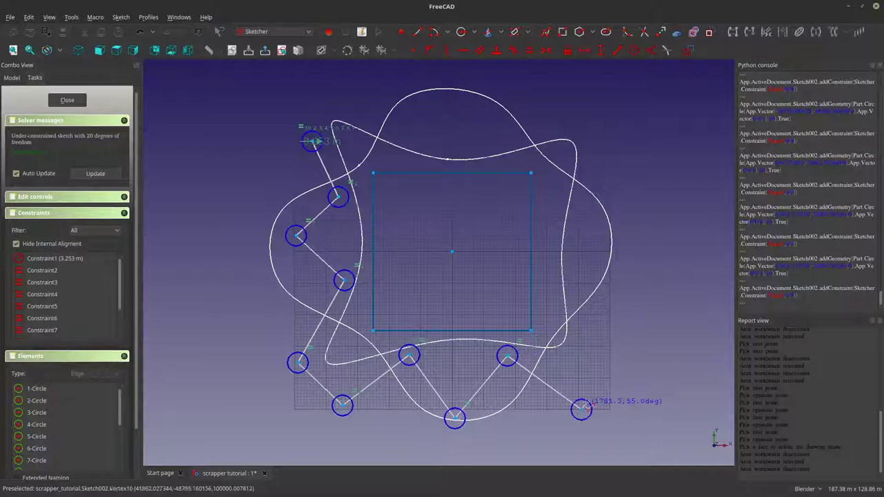
pyautogui.click(619, 347)
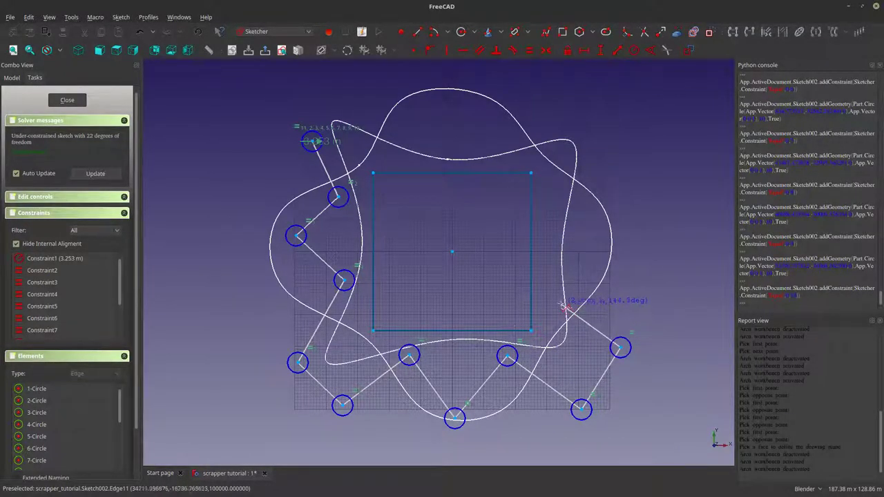
pyautogui.click(560, 304)
pyautogui.click(619, 251)
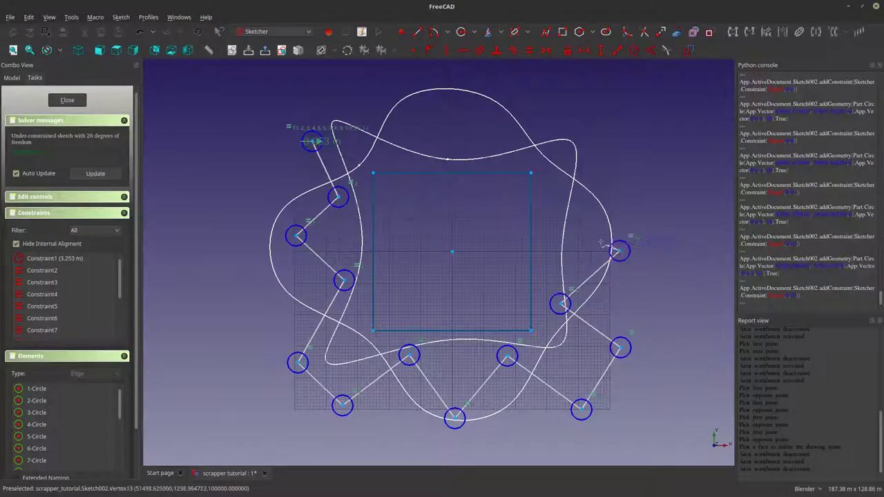
pyautogui.click(556, 210)
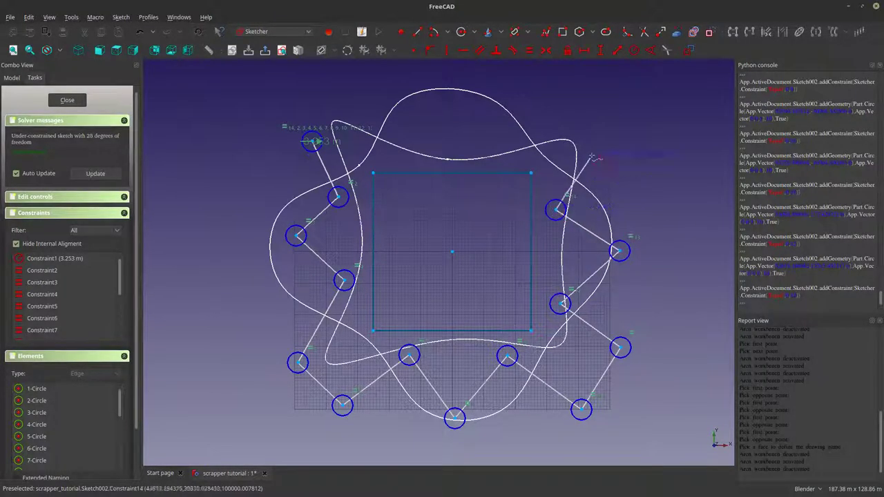
pyautogui.click(610, 140)
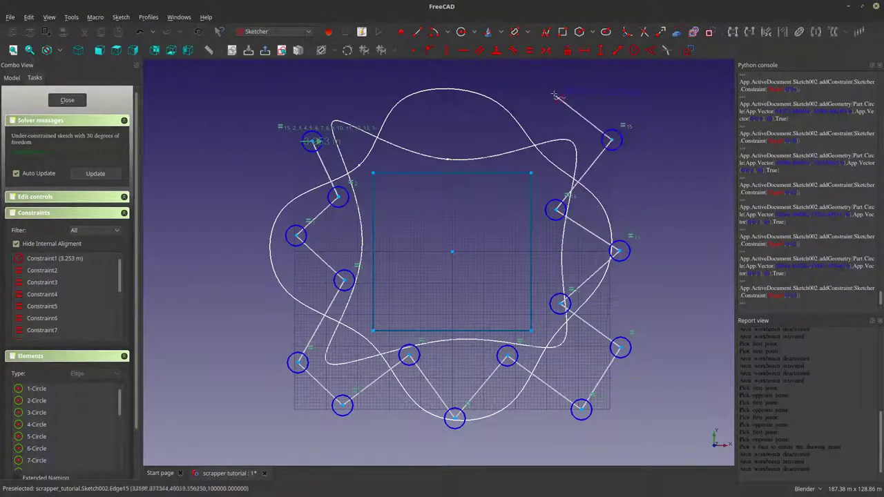
pyautogui.click(552, 92)
pyautogui.click(495, 149)
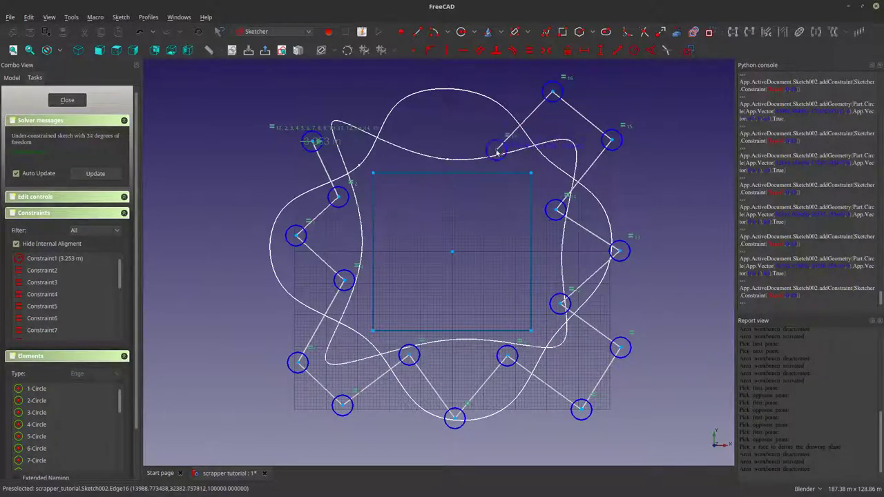
pyautogui.click(454, 98)
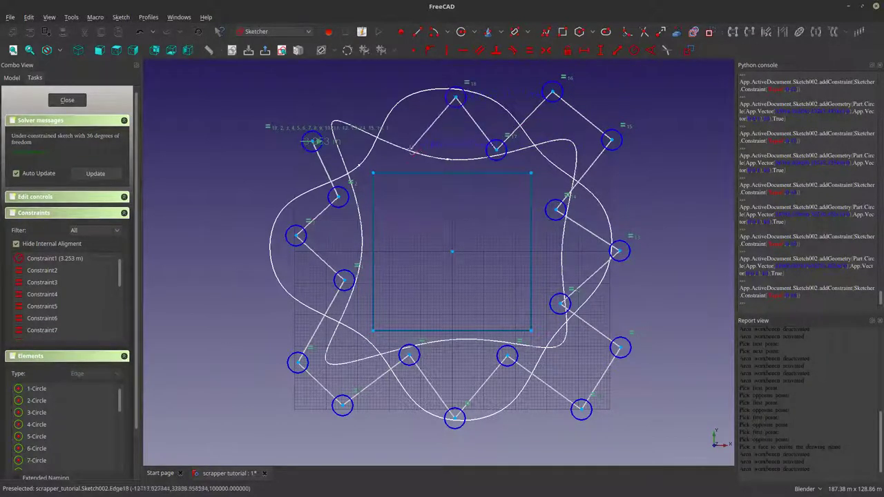
pyautogui.click(405, 154)
pyautogui.click(347, 104)
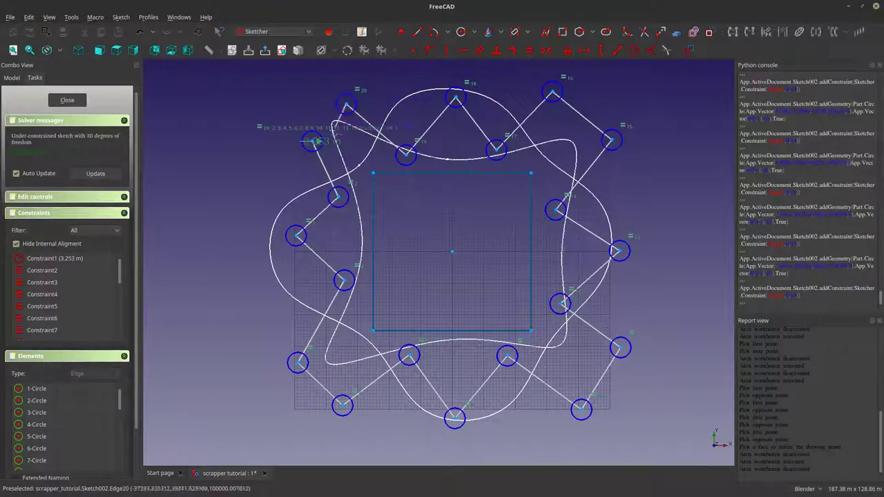
pyautogui.click(313, 142)
pyautogui.press('Escape')
pyautogui.press('Escape')
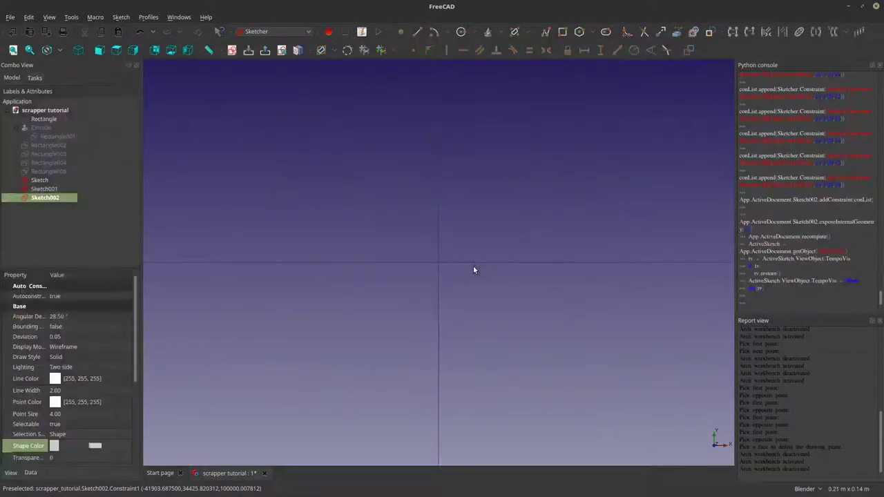
# Deselect Sketch002 and show the three wavy outlines and square from the top, centred
pyautogui.scroll(-8, 285, 206)
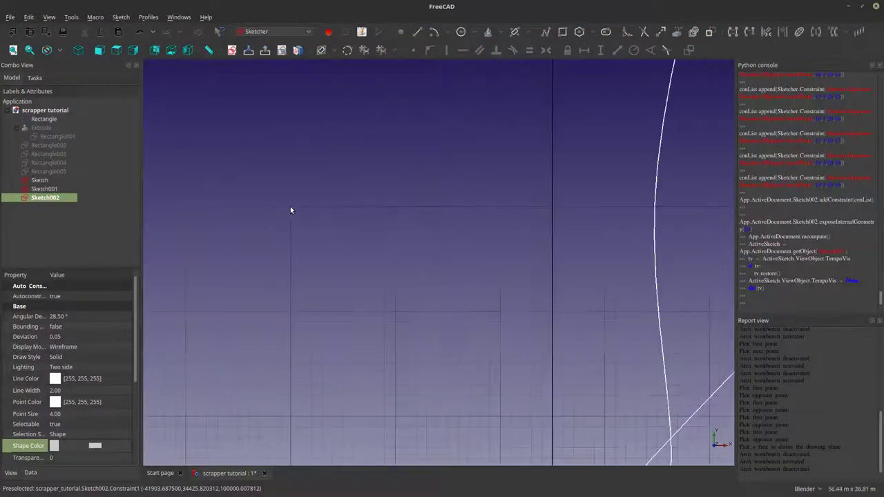
pyautogui.moveTo(290, 210)
pyautogui.mouseDown(button='middle')
pyautogui.moveTo(269, 146)
pyautogui.moveTo(353, 171)
pyautogui.moveTo(426, 288)
pyautogui.moveTo(400, 263)
pyautogui.moveTo(415, 283)
pyautogui.moveTo(461, 321)
pyautogui.moveTo(491, 316)
pyautogui.moveTo(493, 288)
pyautogui.moveTo(499, 305)
pyautogui.moveTo(470, 316)
pyautogui.mouseUp(button='middle')
pyautogui.scroll(4, 428, 296)
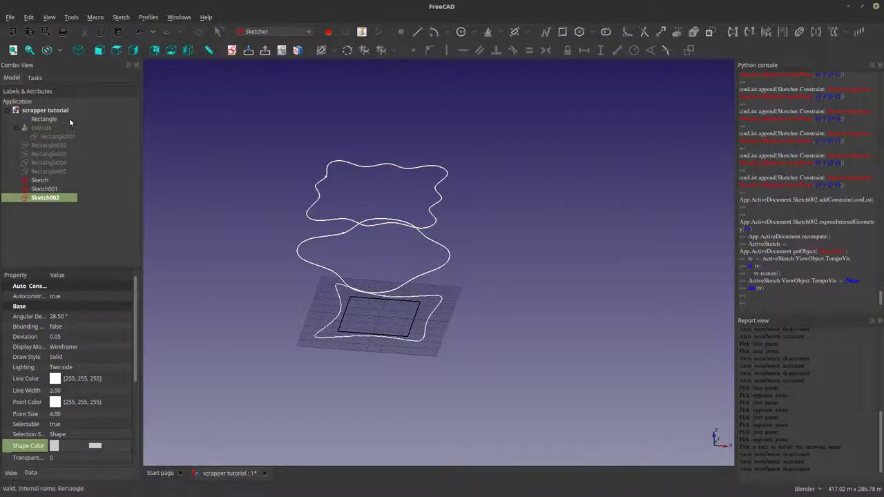
pyautogui.click(215, 163)
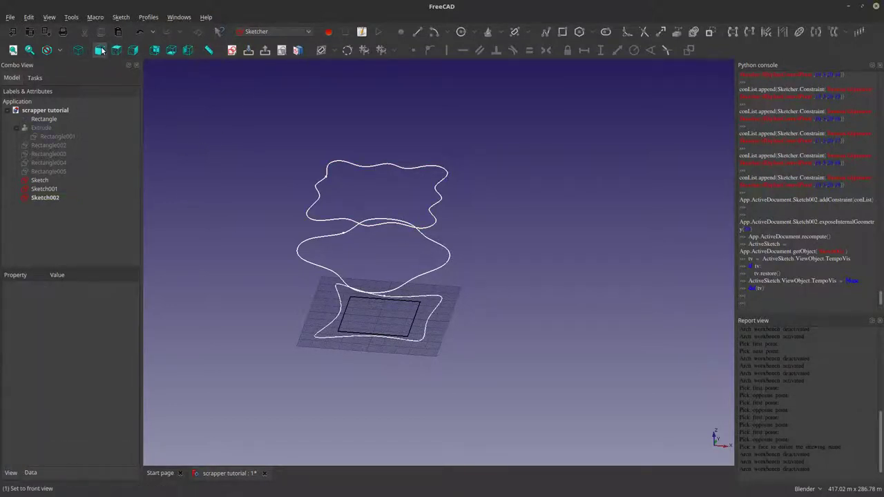
pyautogui.click(112, 51)
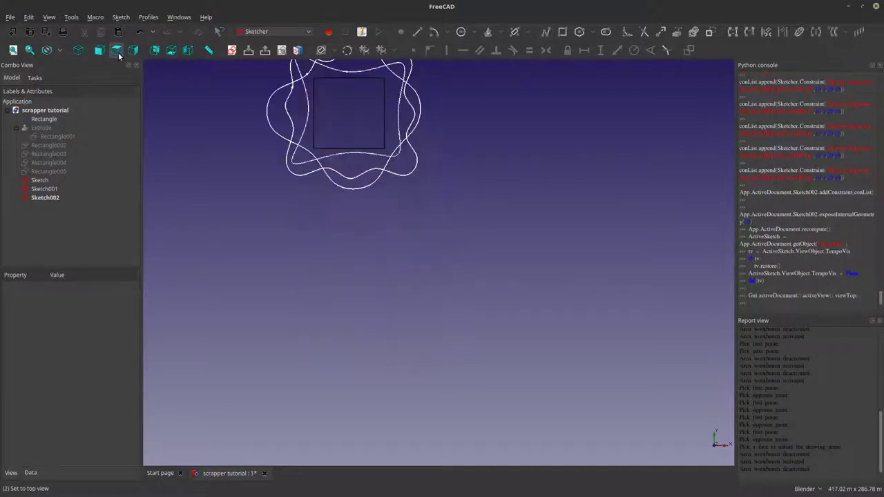
pyautogui.keyDown('shift'); pyautogui.moveTo(345, 210); pyautogui.dragTo(382, 341, button='middle'); pyautogui.keyUp('shift')
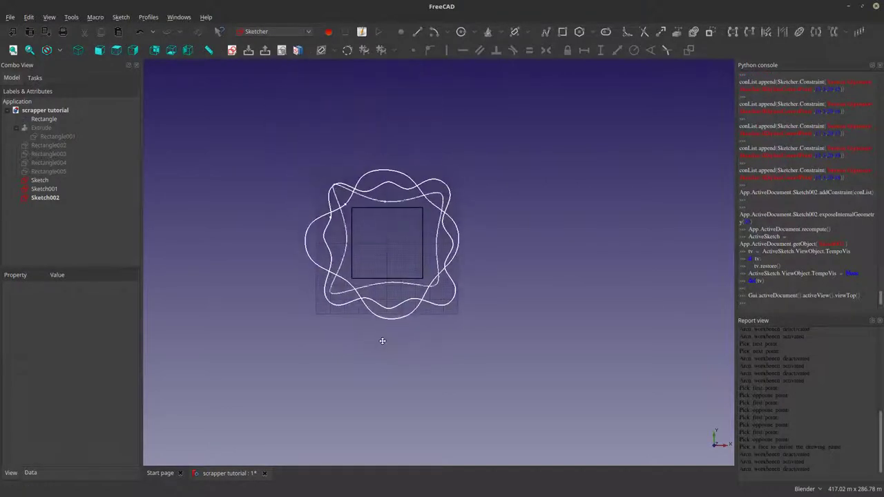
# Create a new sketch on the XY-Plane with a 150m offset
pyautogui.click(232, 49)
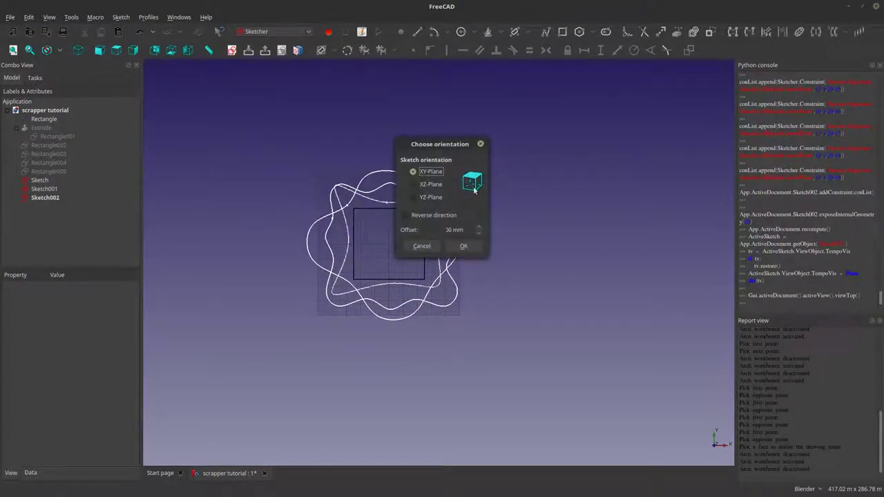
pyautogui.click(499, 254)
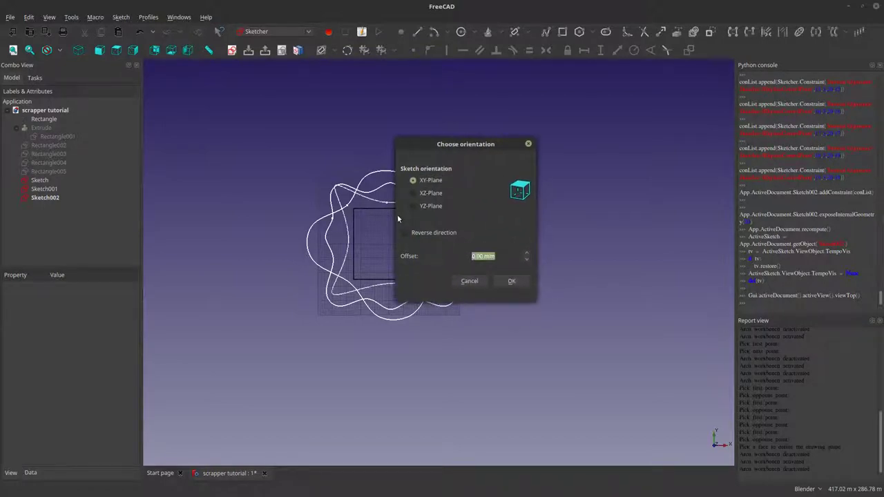
pyautogui.write('150m')
pyautogui.click(511, 281)
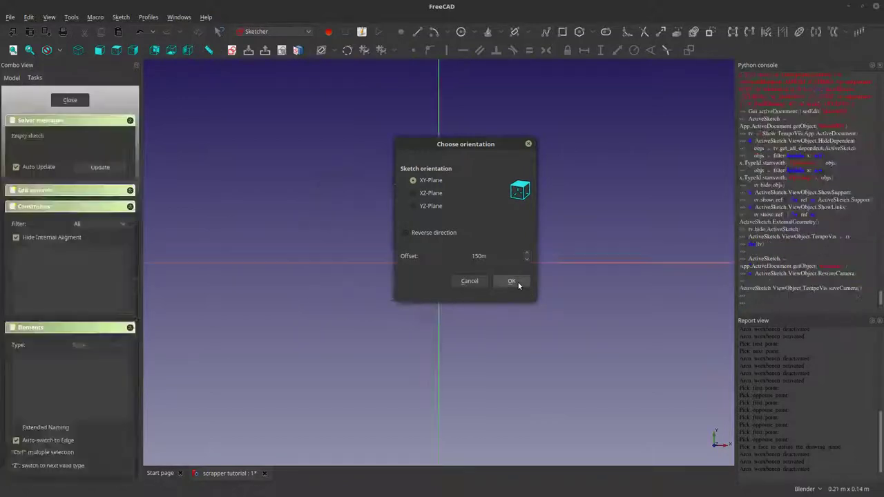
pyautogui.scroll(-15, 518, 270)
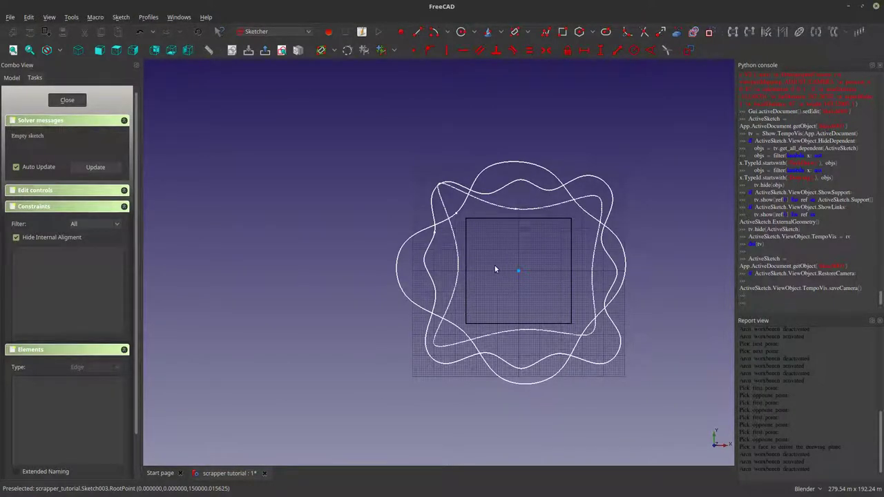
pyautogui.moveTo(532, 361)
pyautogui.mouseDown(button='middle')
pyautogui.moveTo(501, 340)
pyautogui.moveTo(607, 423)
pyautogui.moveTo(428, 366)
pyautogui.moveTo(387, 322)
pyautogui.moveTo(354, 331)
pyautogui.moveTo(328, 319)
pyautogui.moveTo(428, 287)
pyautogui.moveTo(457, 266)
pyautogui.moveTo(456, 274)
pyautogui.mouseUp(button='middle')
pyautogui.scroll(-3, 454, 282)
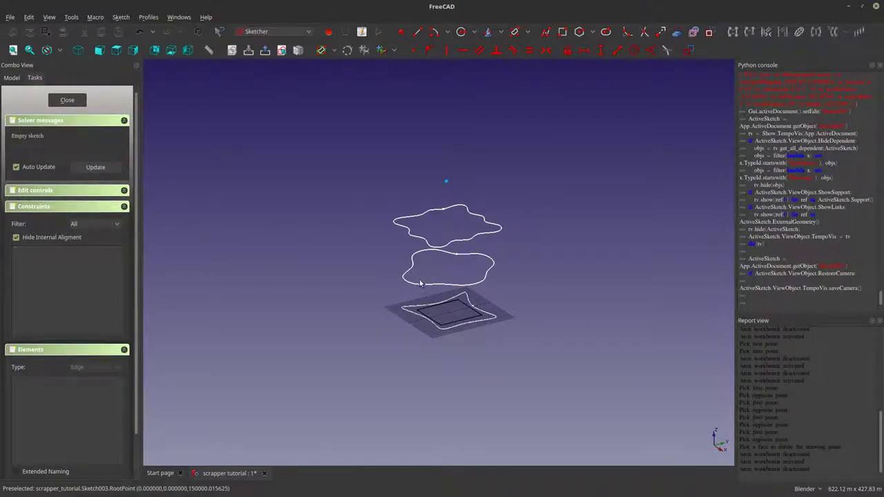
pyautogui.scroll(4, 419, 283)
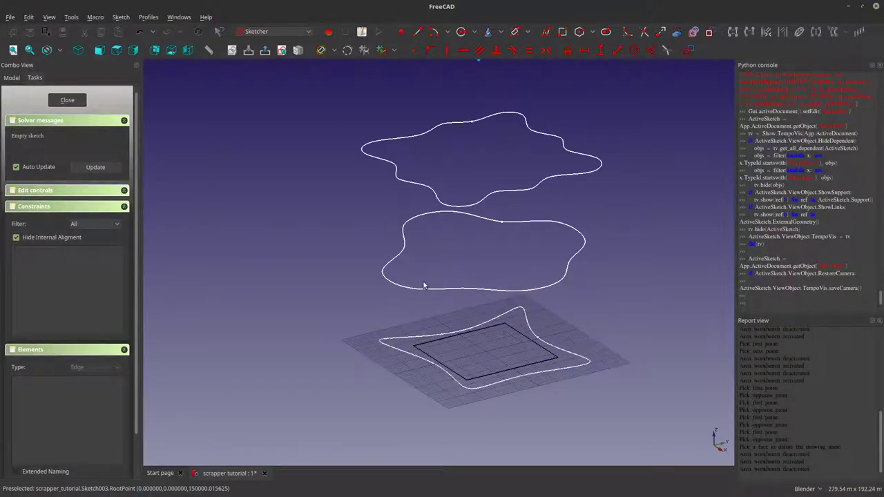
pyautogui.scroll(-2, 423, 290)
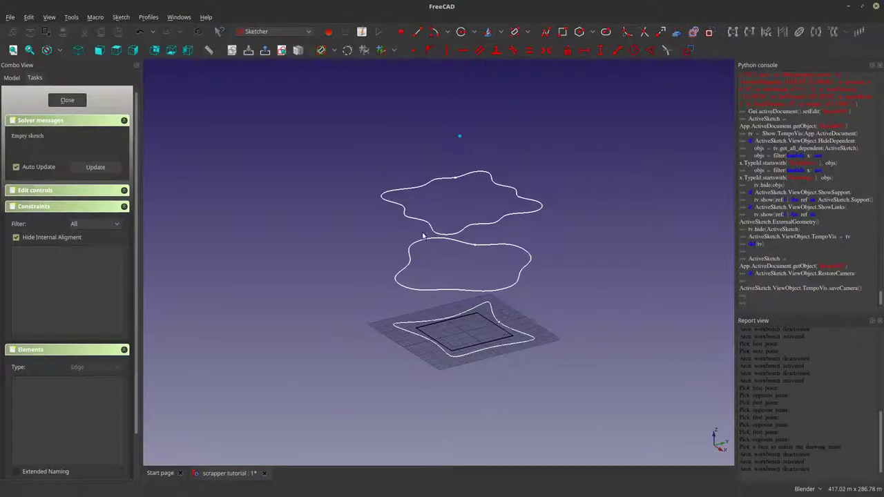
pyautogui.moveTo(426, 280); pyautogui.dragTo(456, 402, button='middle')
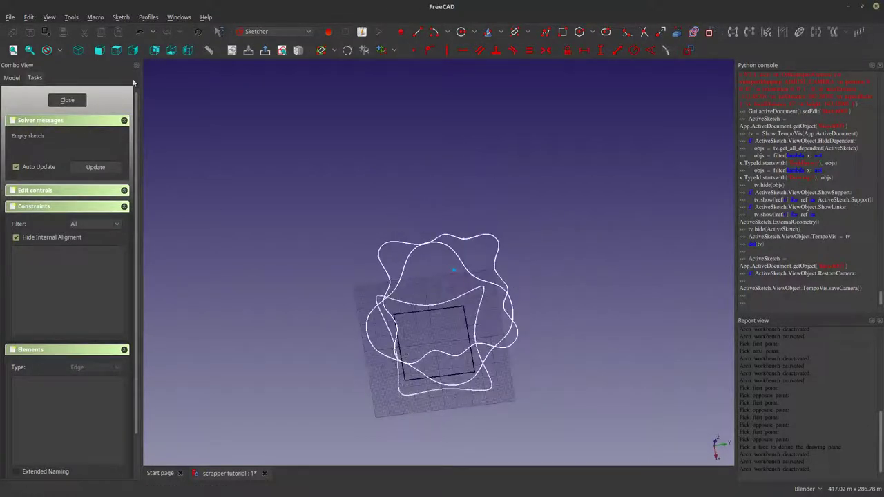
pyautogui.click(116, 50)
pyautogui.scroll(2, 463, 236)
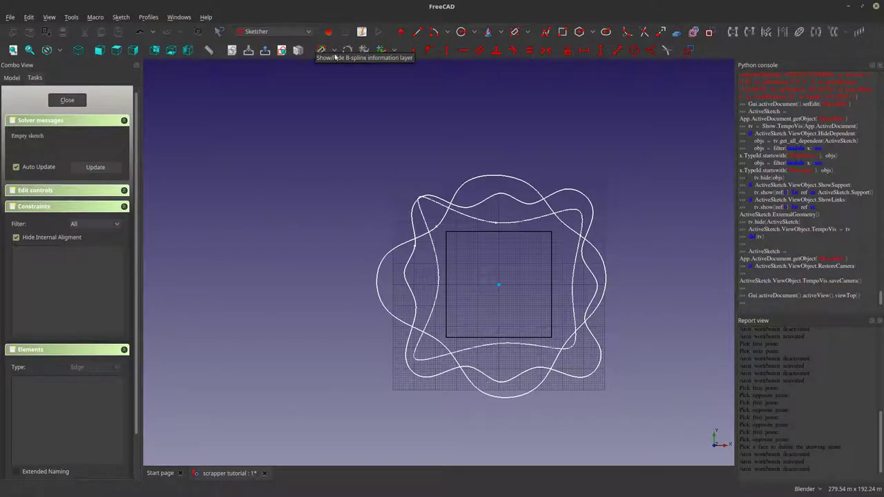
pyautogui.click(394, 52)
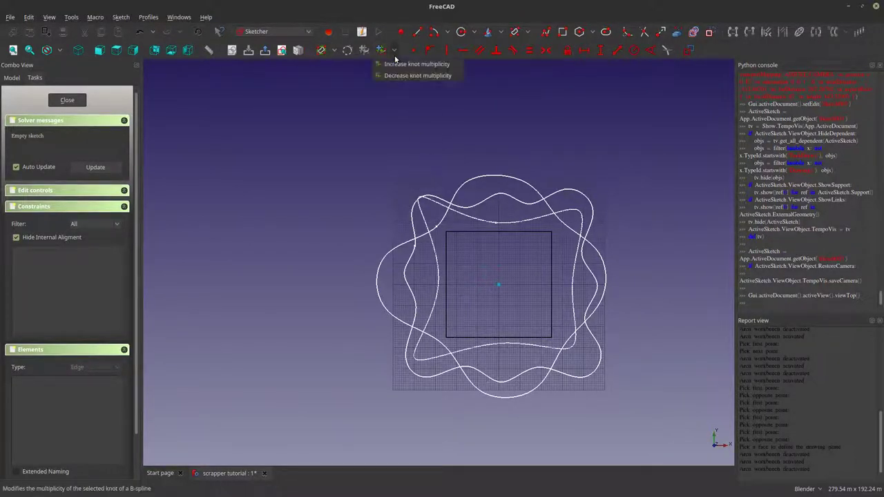
pyautogui.click(338, 116)
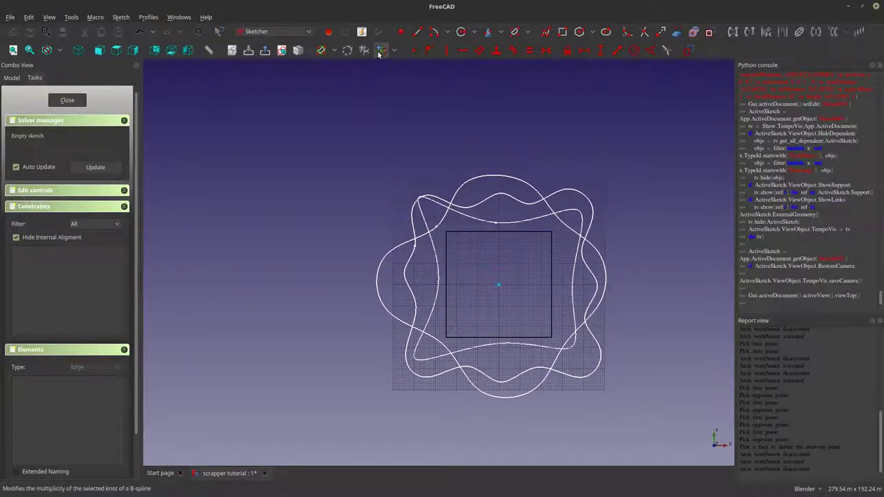
pyautogui.click(335, 52)
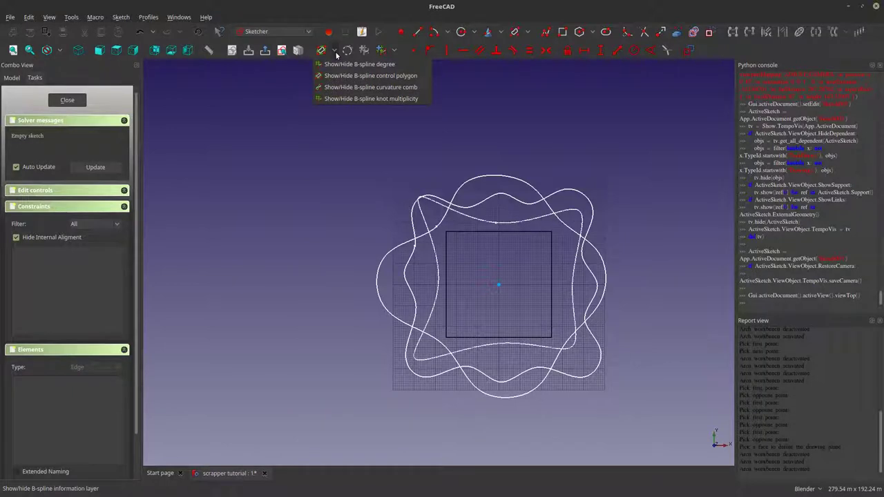
pyautogui.click(493, 123)
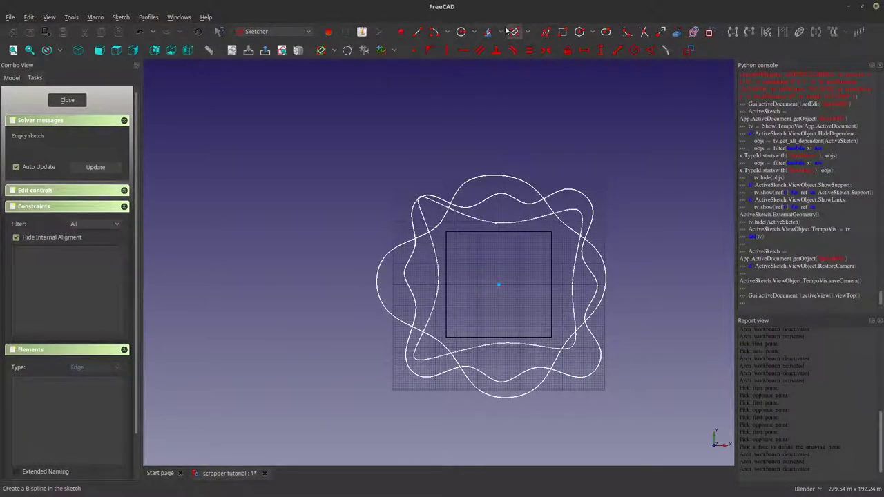
# Link the Sketch001 wavy spline into the open sketch as external geometry
pyautogui.click(529, 32)
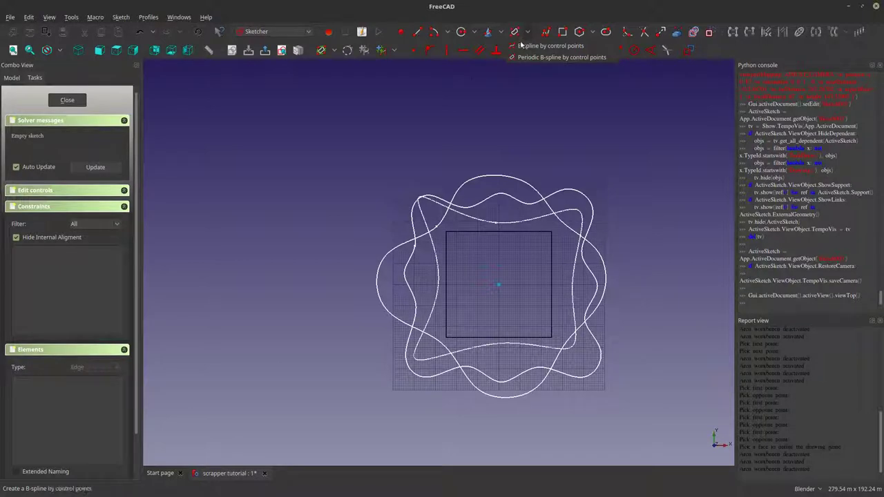
pyautogui.click(468, 82)
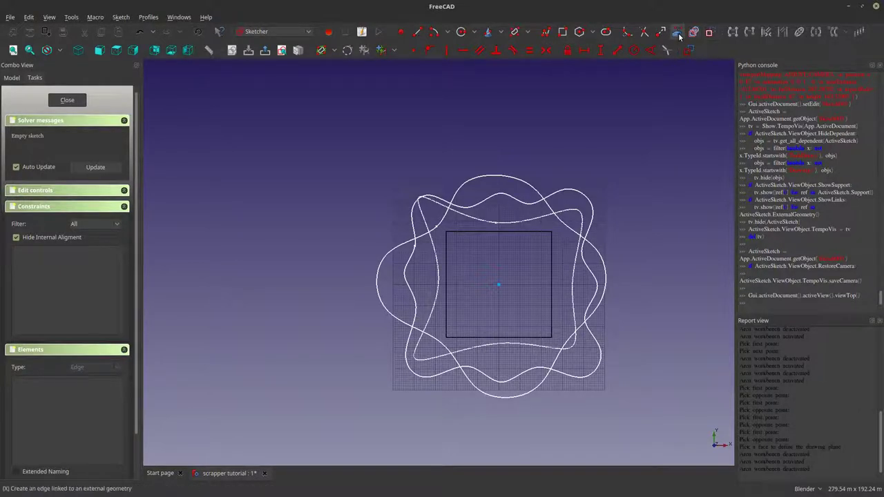
pyautogui.click(678, 33)
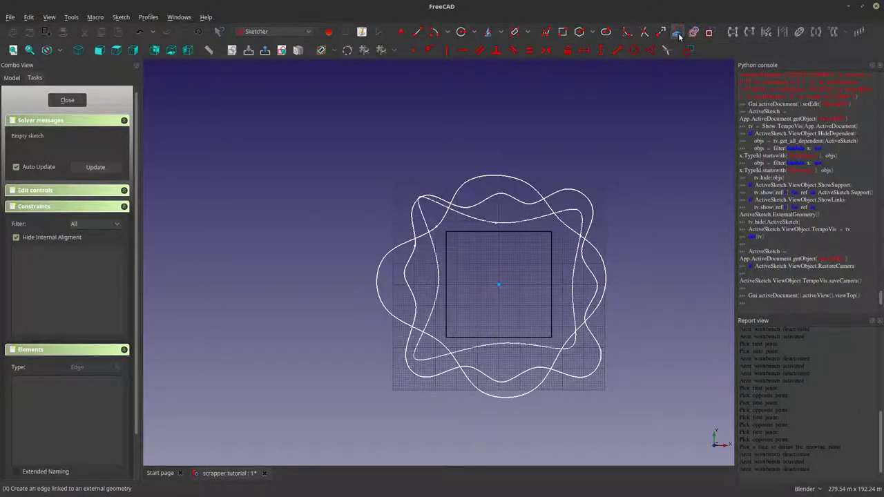
pyautogui.click(412, 253)
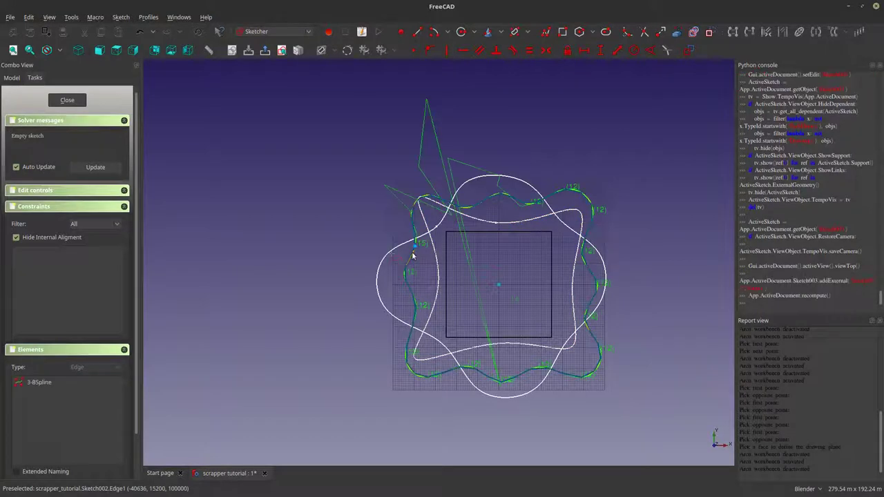
pyautogui.rightClick(334, 171)
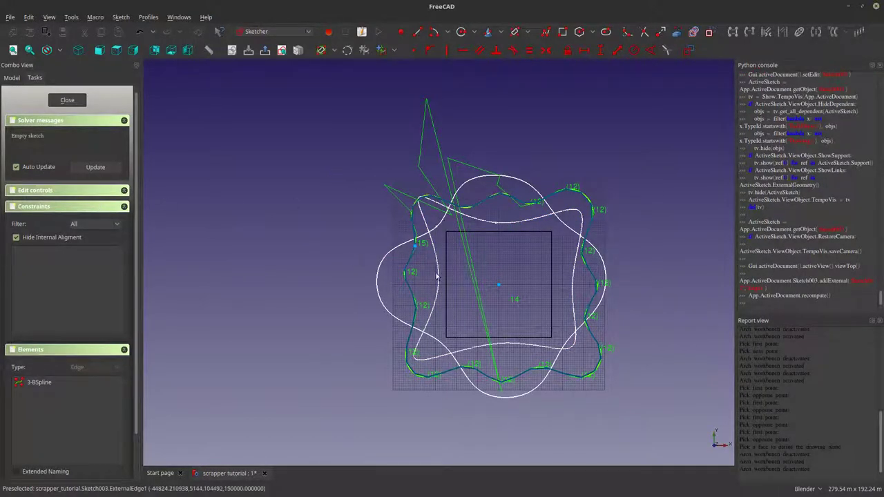
# Convert the linked wavy curve into an editable B-spline
pyautogui.click(410, 257)
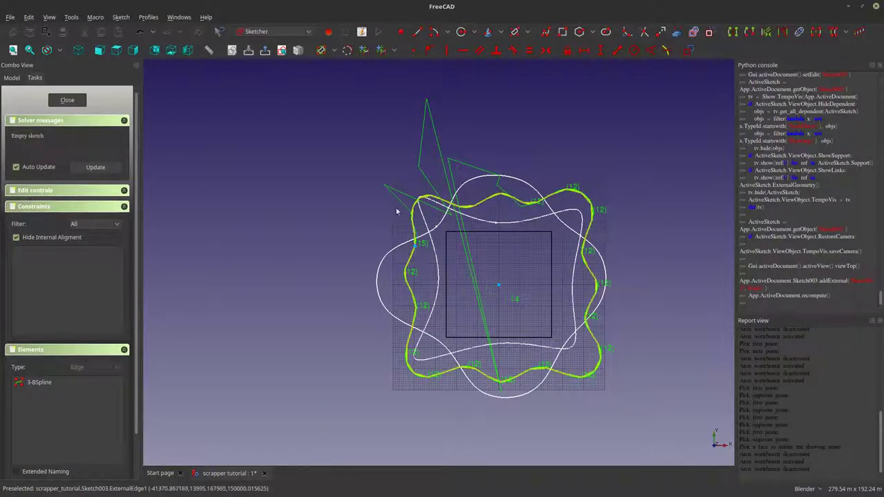
pyautogui.scroll(10, 596, 200)
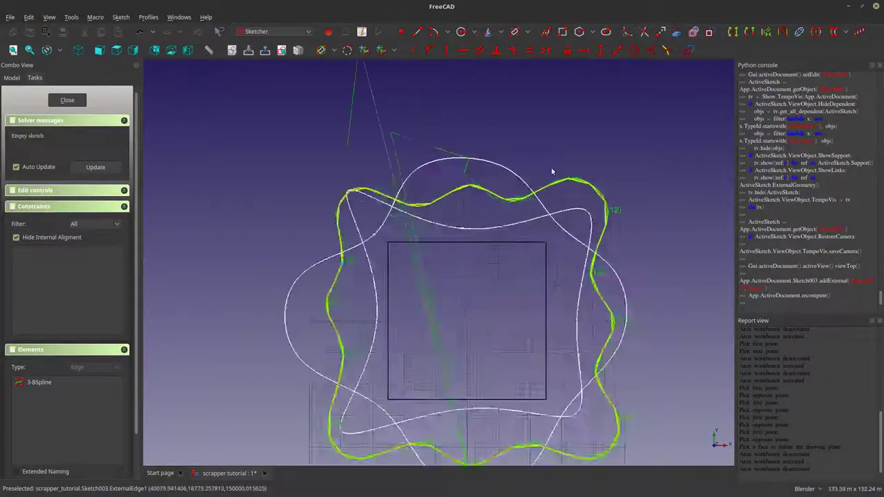
pyautogui.scroll(-10, 599, 206)
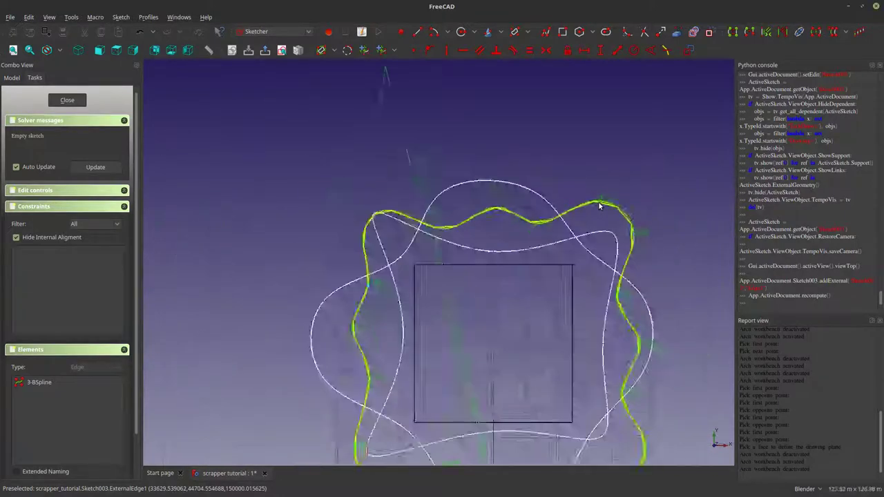
pyautogui.click(347, 51)
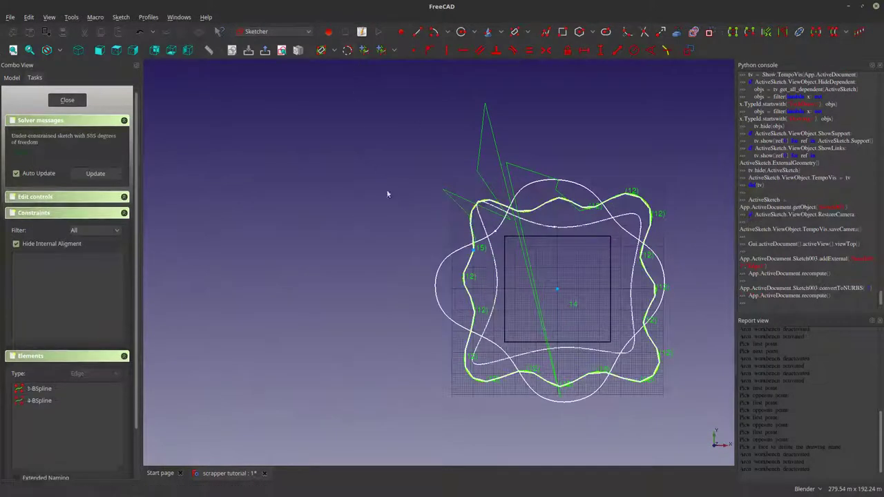
pyautogui.scroll(6, 492, 254)
pyautogui.scroll(-5, 418, 339)
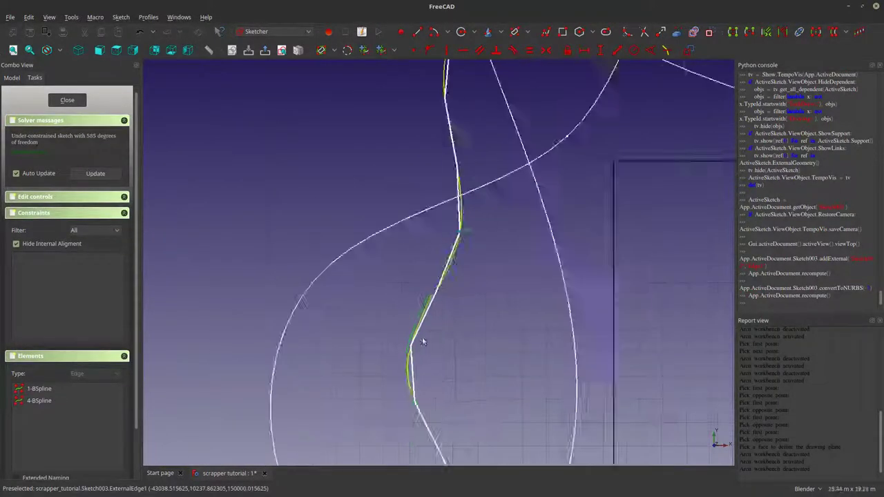
pyautogui.scroll(-3, 468, 285)
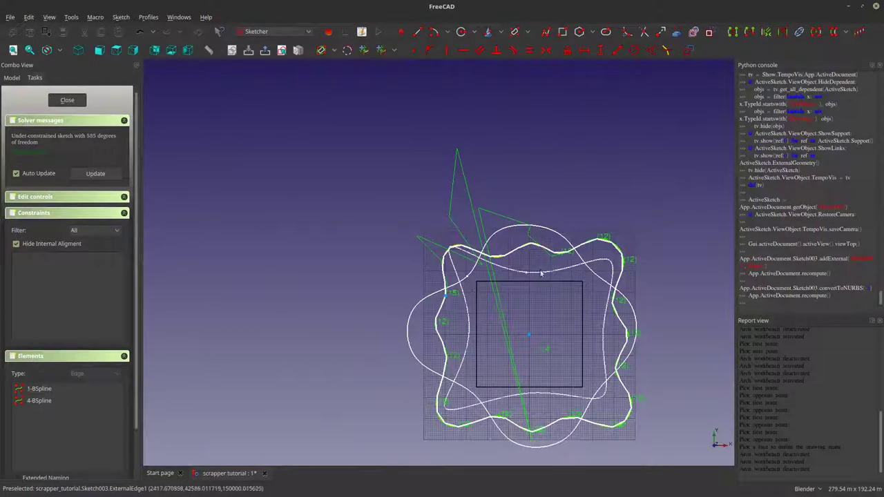
pyautogui.moveTo(546, 330)
pyautogui.mouseDown(button='middle')
pyautogui.moveTo(533, 312)
pyautogui.moveTo(558, 331)
pyautogui.moveTo(545, 326)
pyautogui.moveTo(524, 349)
pyautogui.moveTo(555, 347)
pyautogui.moveTo(547, 352)
pyautogui.moveTo(472, 357)
pyautogui.moveTo(276, 248)
pyautogui.mouseUp(button='middle')
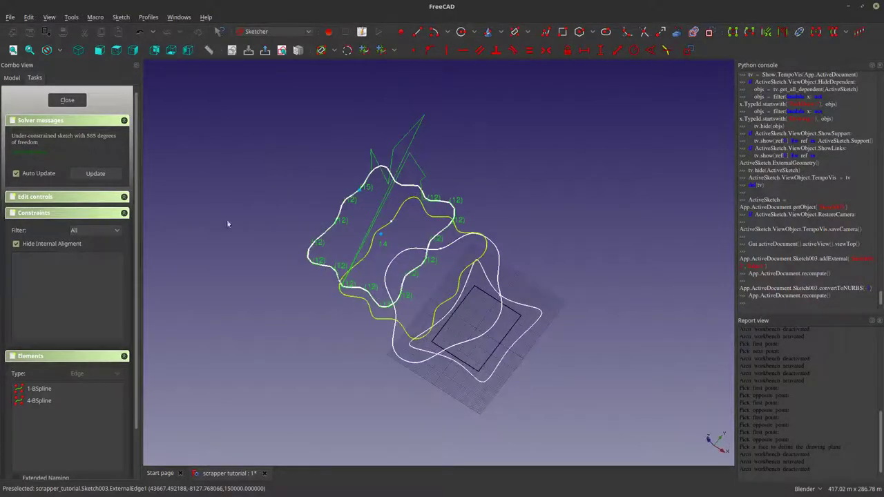
# Close the sketch and delete Sketch003 from the model tree
pyautogui.click(67, 101)
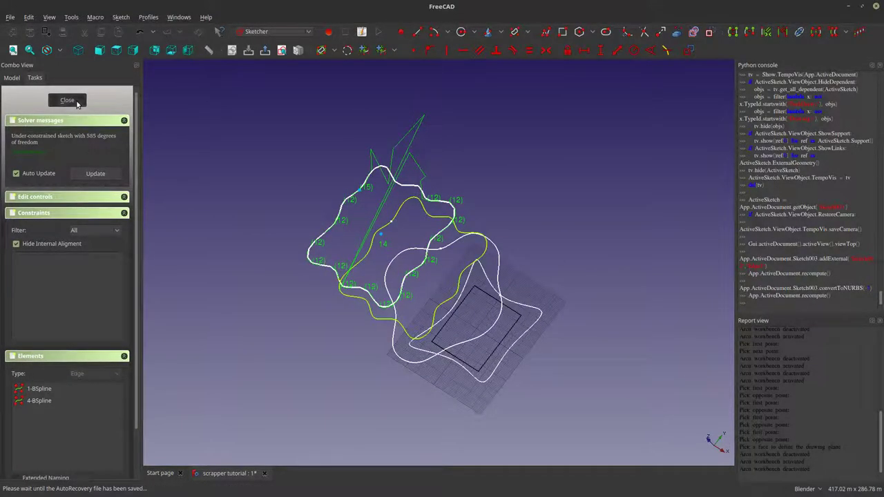
pyautogui.click(44, 199)
pyautogui.click(44, 206)
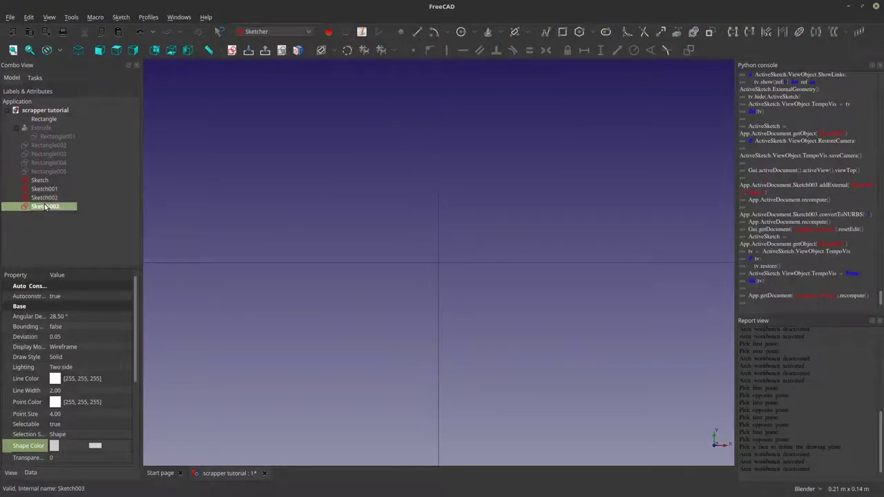
pyautogui.press('Delete')
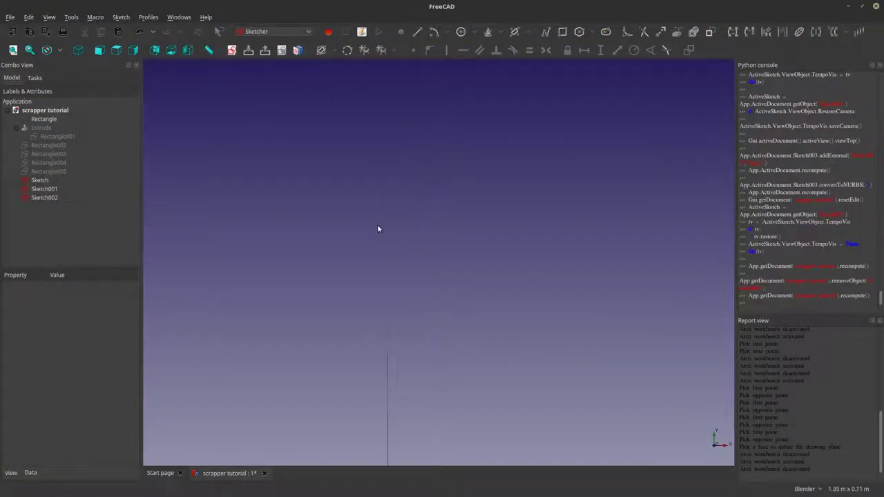
pyautogui.scroll(-15, 385, 214)
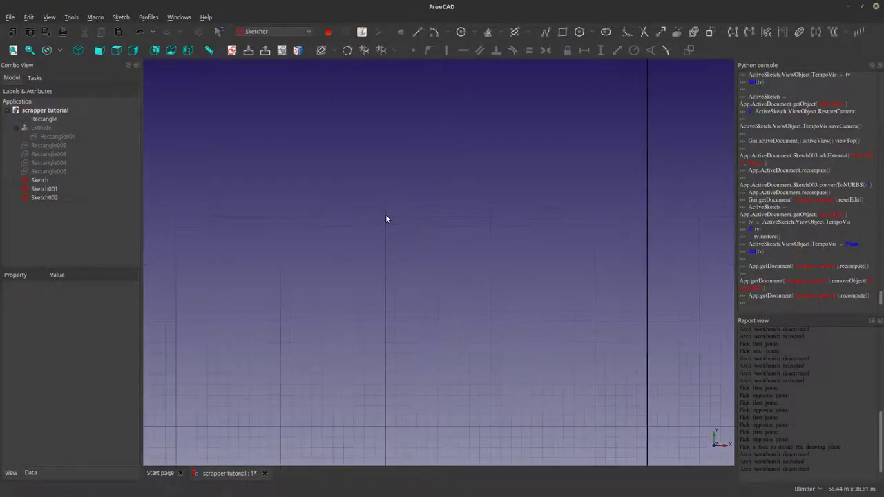
# Create a new XY-Plane sketch linking a wavy curve as external geometry, then close it
pyautogui.click(232, 50)
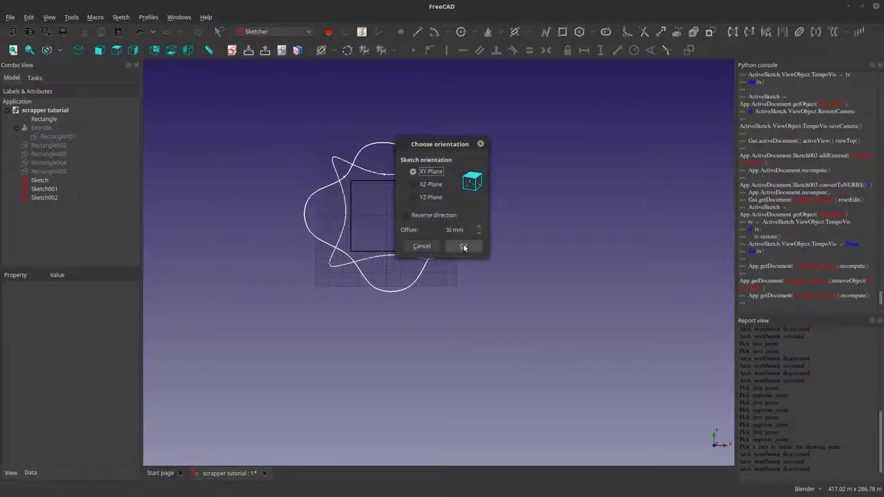
pyautogui.click(464, 247)
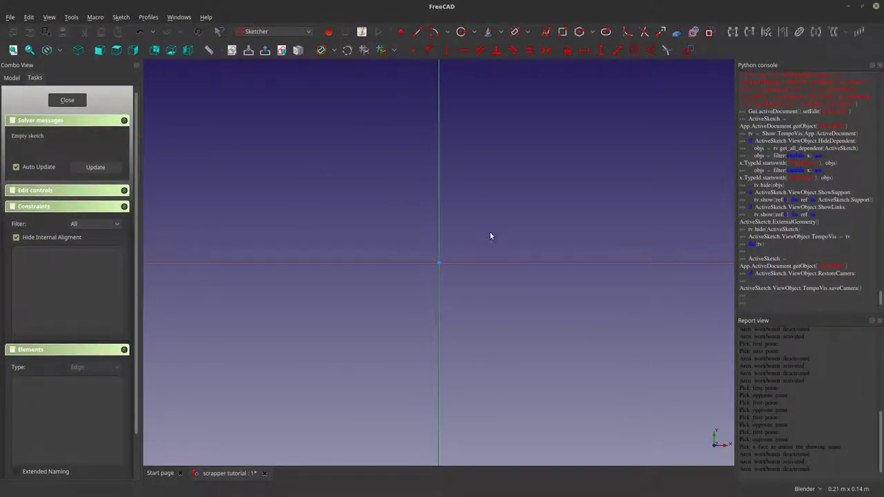
pyautogui.scroll(-6, 490, 237)
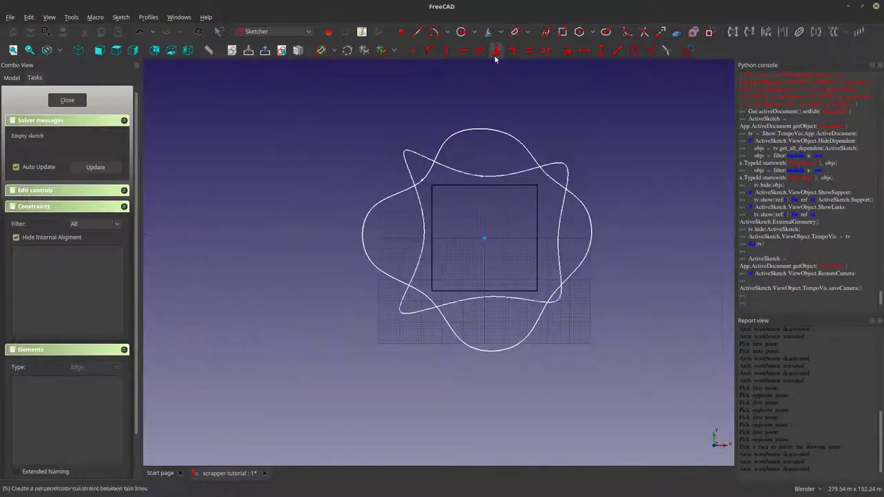
pyautogui.click(676, 32)
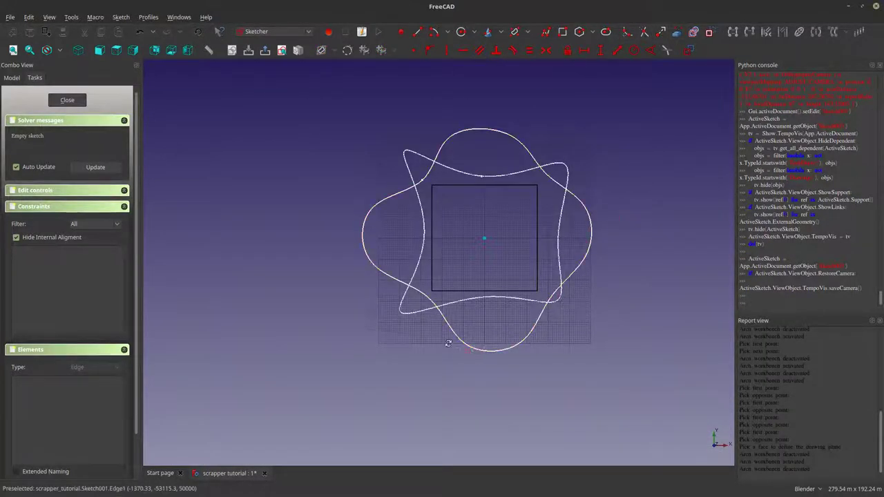
pyautogui.moveTo(448, 343); pyautogui.dragTo(395, 305, button='middle')
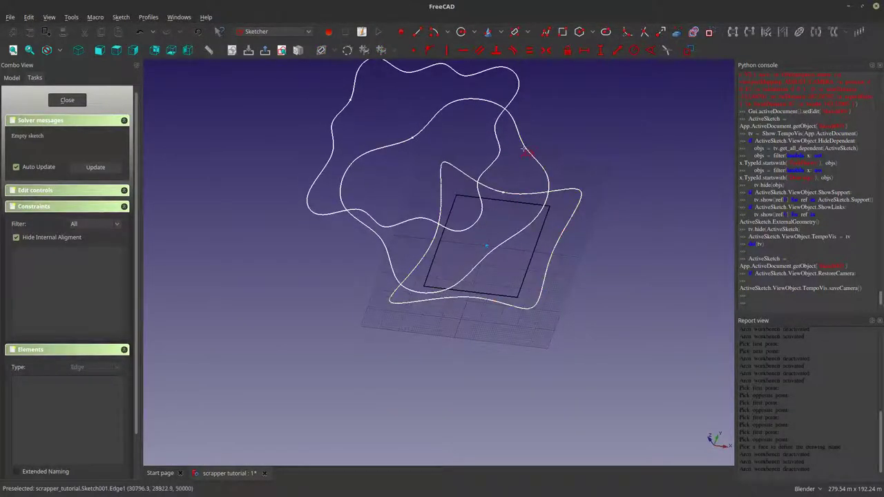
pyautogui.click(526, 148)
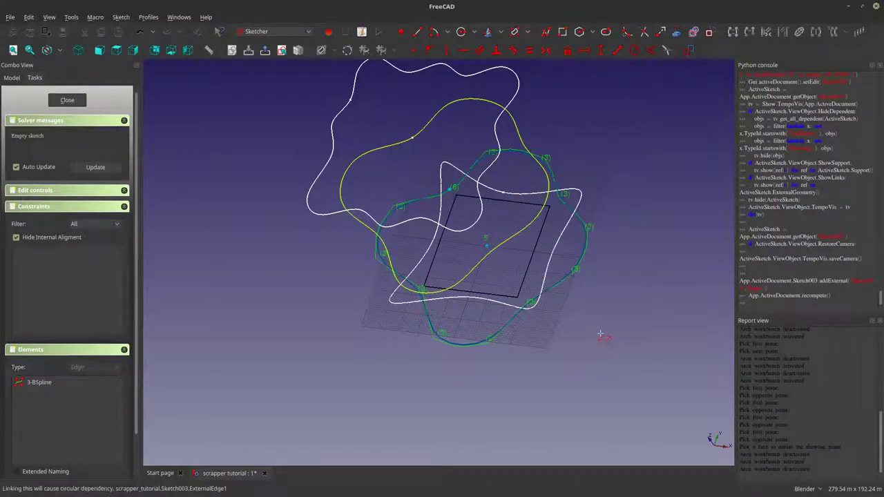
pyautogui.click(67, 100)
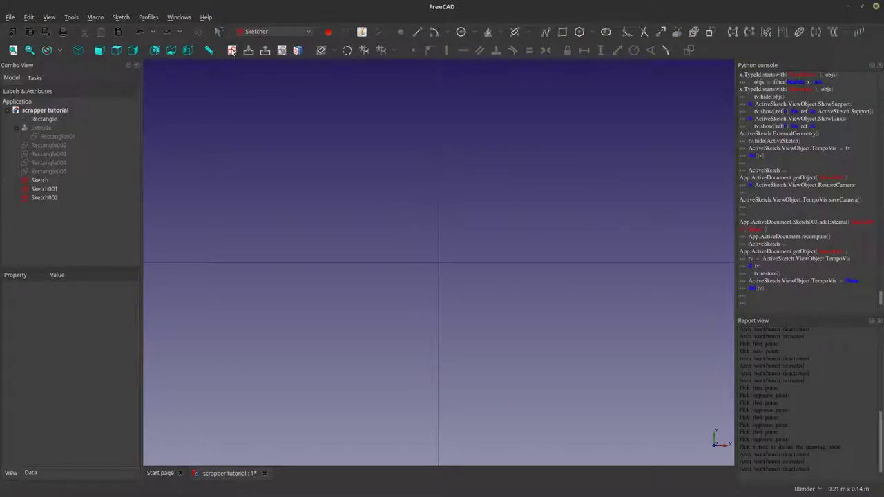
# Create a new sketch raised by a 150 offset
pyautogui.click(232, 50)
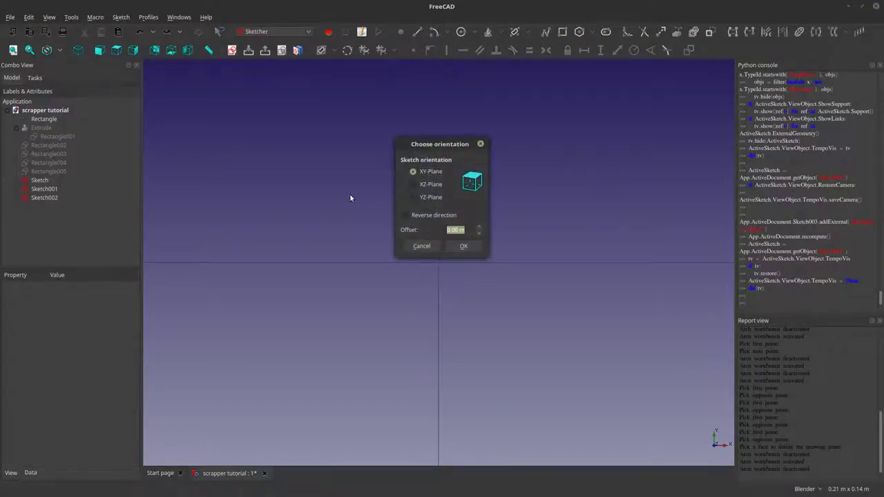
pyautogui.write('150m')
pyautogui.press('Return')
pyautogui.scroll(-10, 516, 223)
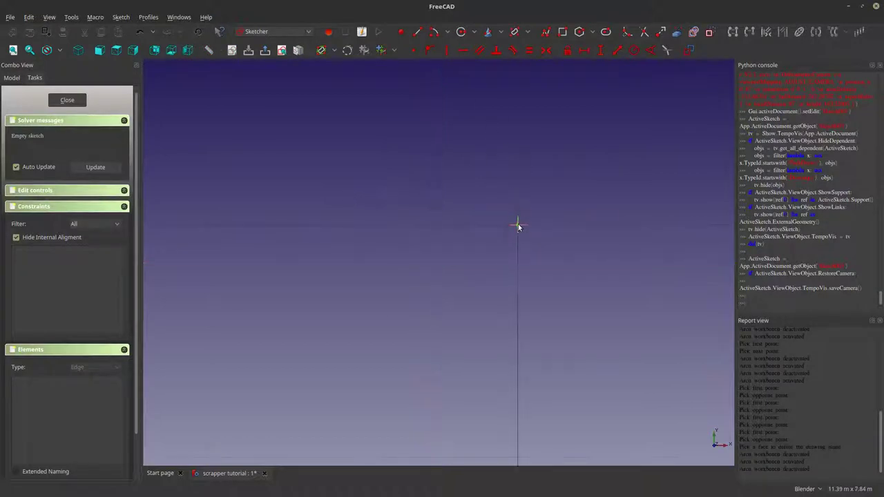
# Add the neighbouring wavy profile to the sketch as external geometry
pyautogui.click(676, 32)
pyautogui.scroll(-4, 536, 240)
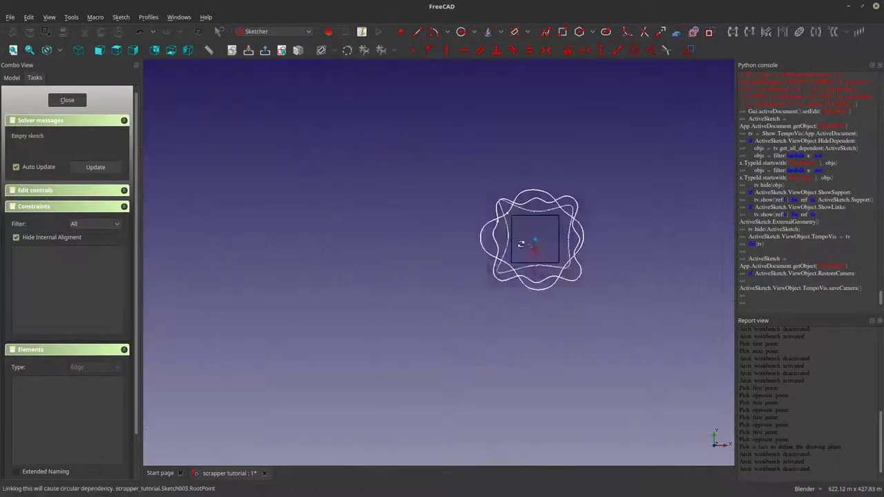
pyautogui.moveTo(535, 239)
pyautogui.mouseDown(button='middle')
pyautogui.moveTo(456, 202)
pyautogui.moveTo(483, 296)
pyautogui.mouseUp(button='middle')
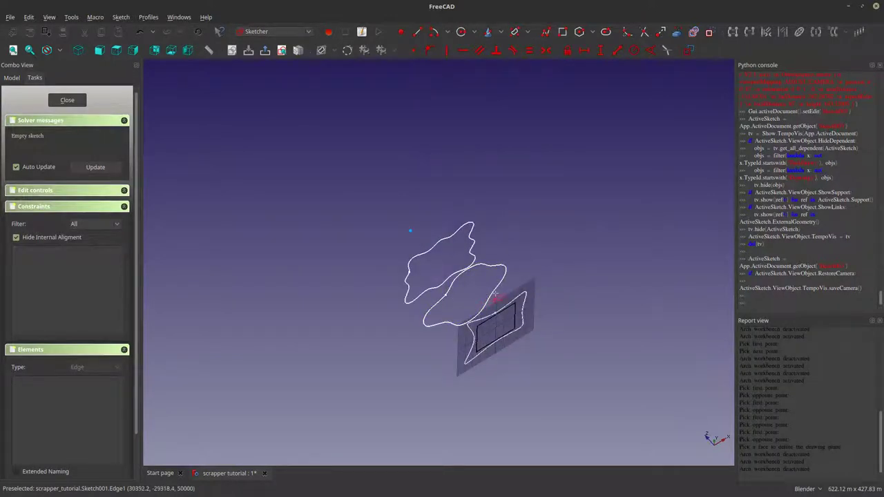
pyautogui.click(494, 295)
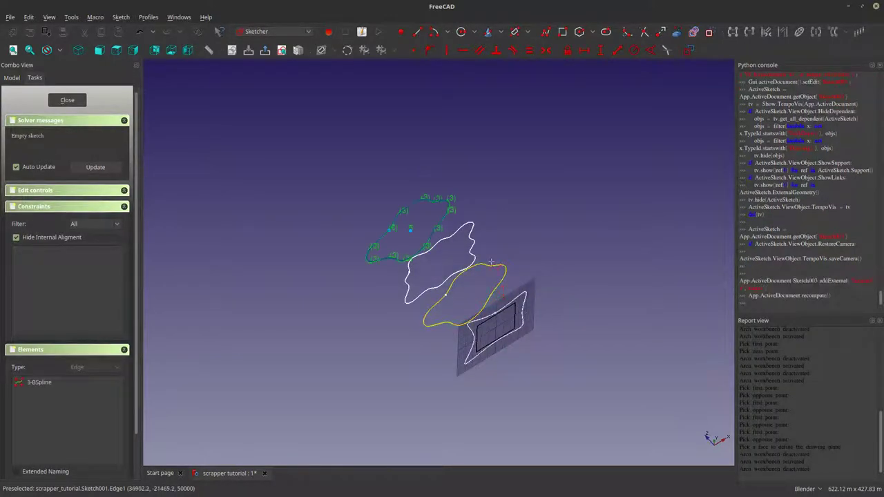
pyautogui.moveTo(497, 197)
pyautogui.mouseDown(button='middle')
pyautogui.moveTo(545, 276)
pyautogui.moveTo(442, 270)
pyautogui.mouseUp(button='middle')
pyautogui.scroll(5, 331, 256)
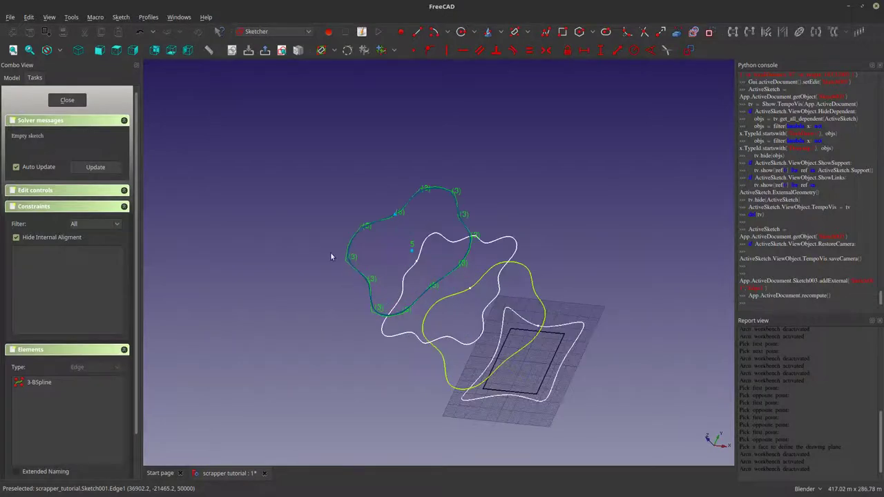
pyautogui.scroll(3, 346, 255)
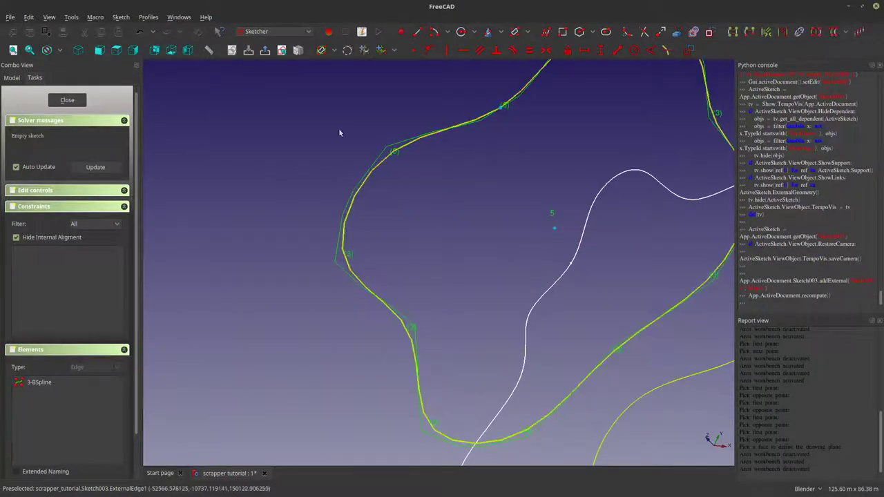
# Convert the external edge to an editable B-spline and delete the 4-BSpline external reference
pyautogui.click(348, 49)
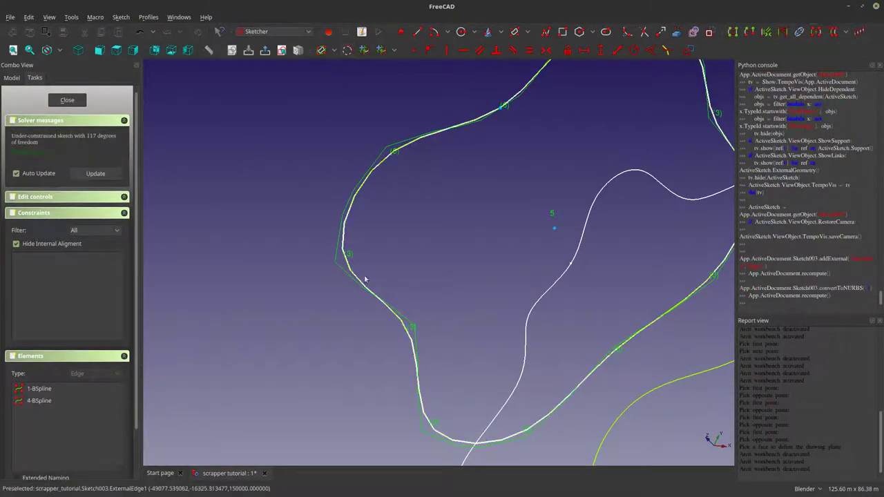
pyautogui.rightClick(383, 228)
pyautogui.click(355, 241)
pyautogui.click(39, 389)
pyautogui.click(55, 401)
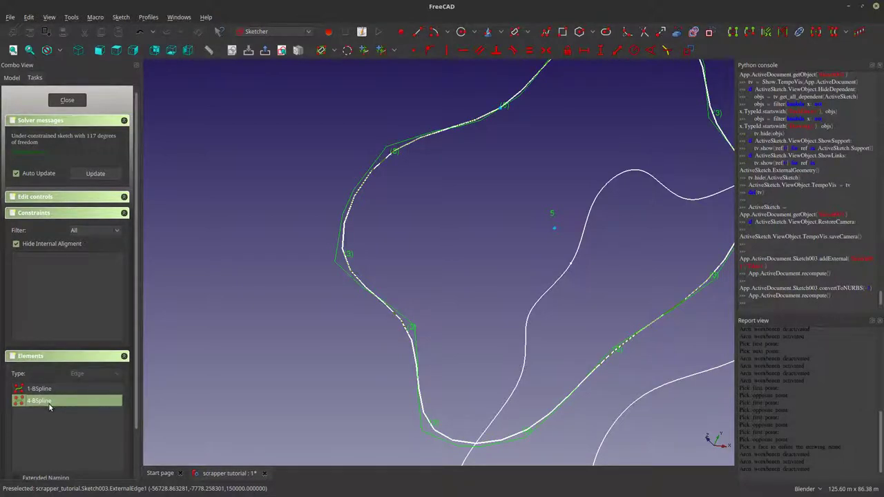
pyautogui.press('Delete')
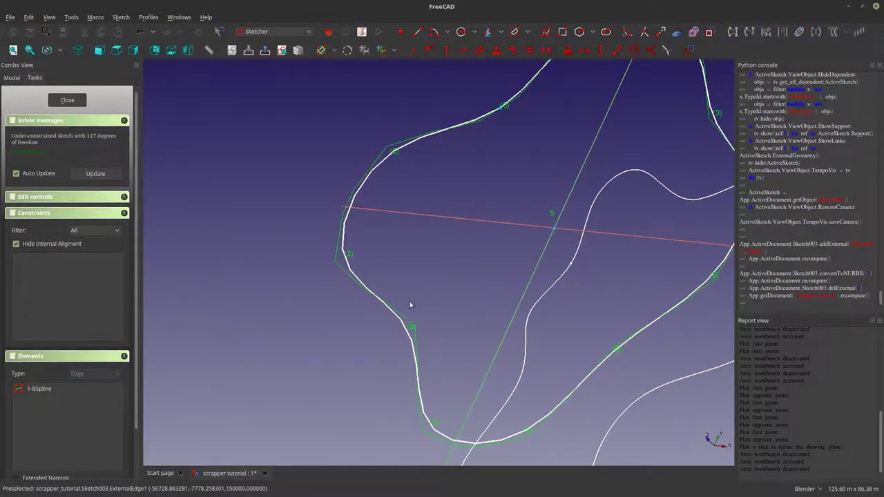
pyautogui.scroll(-4, 414, 303)
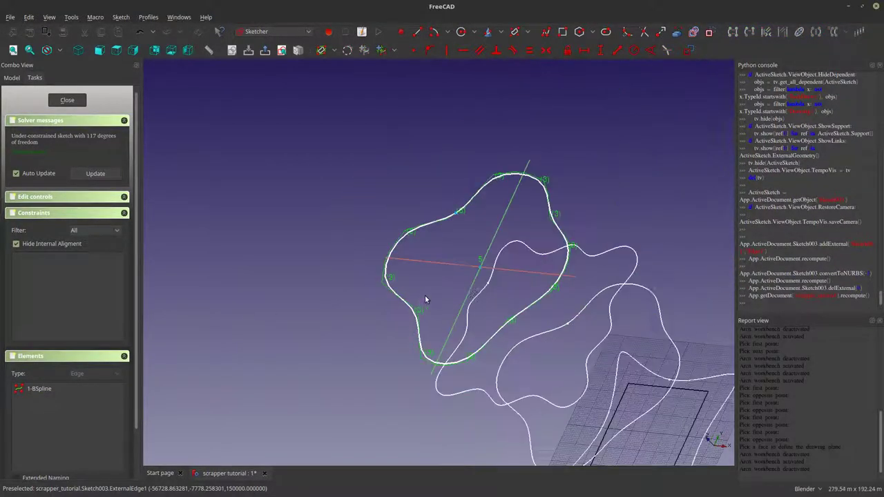
pyautogui.click(38, 389)
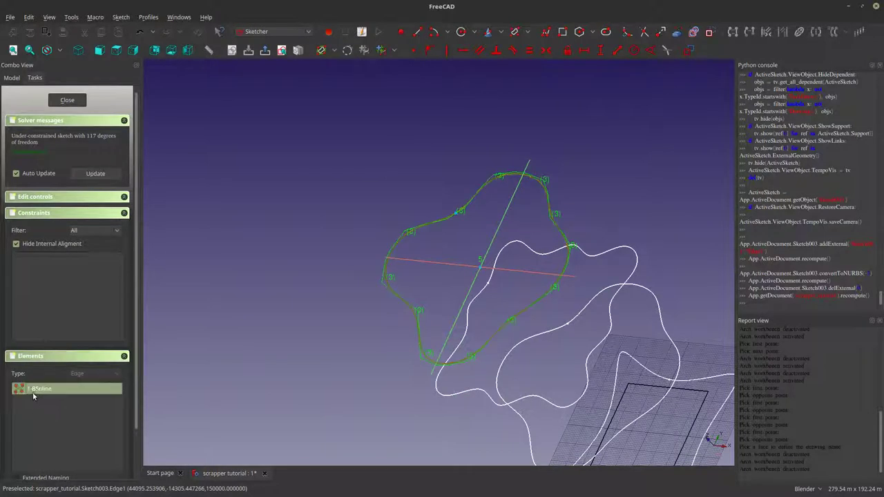
pyautogui.click(333, 52)
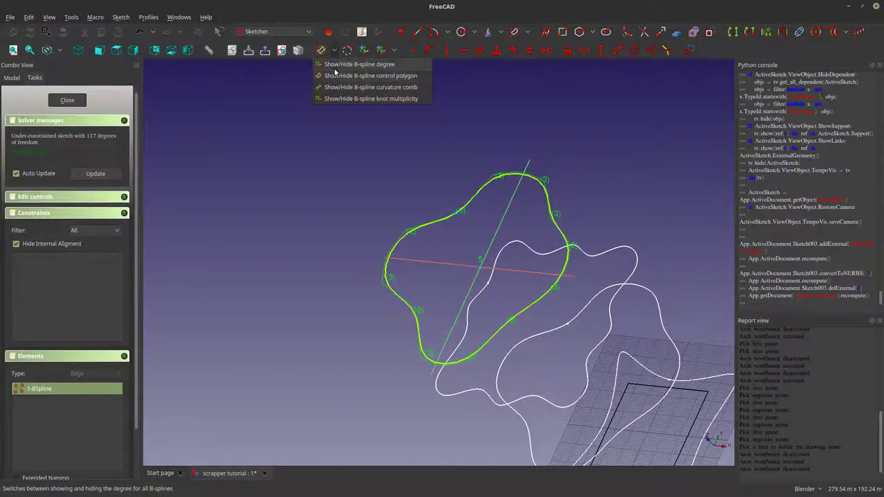
pyautogui.click(335, 69)
pyautogui.click(333, 52)
pyautogui.click(335, 65)
pyautogui.click(333, 51)
pyautogui.click(332, 76)
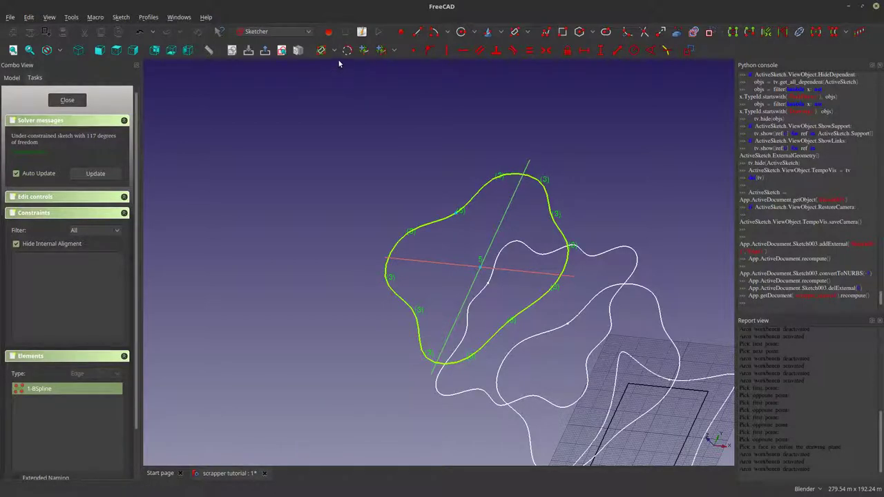
pyautogui.click(334, 51)
pyautogui.click(336, 76)
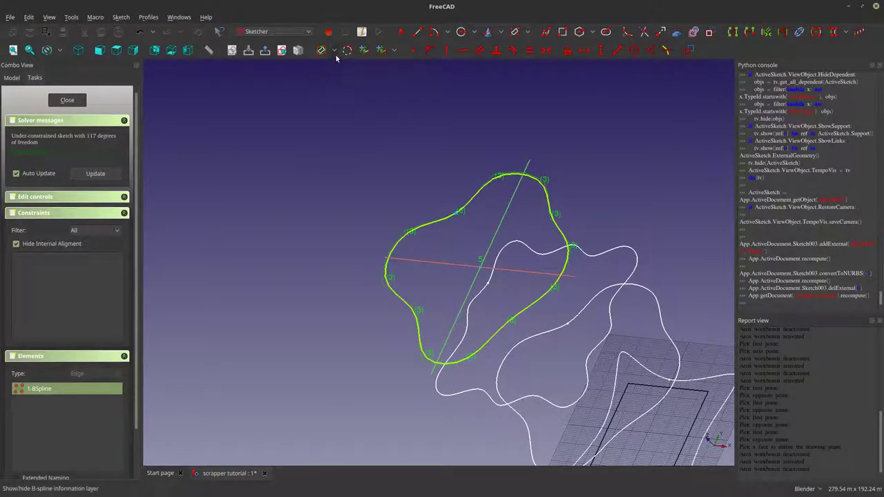
pyautogui.click(334, 52)
pyautogui.click(333, 88)
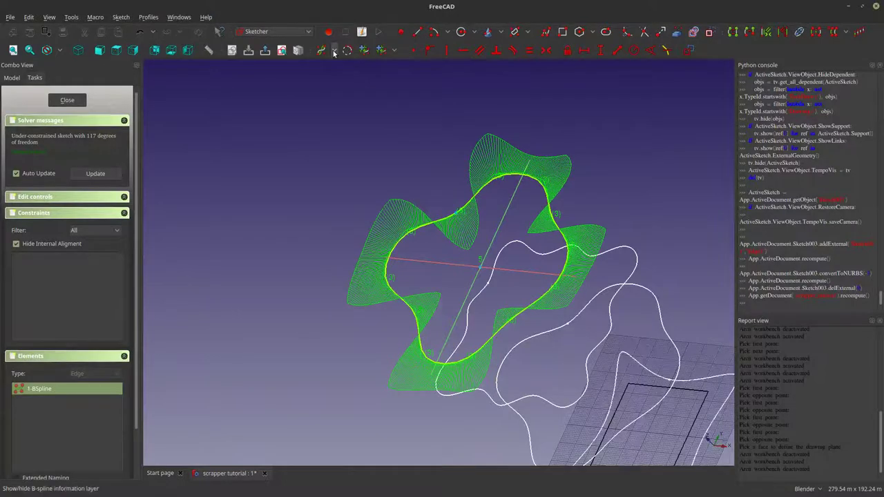
pyautogui.click(334, 51)
pyautogui.click(332, 87)
pyautogui.click(334, 51)
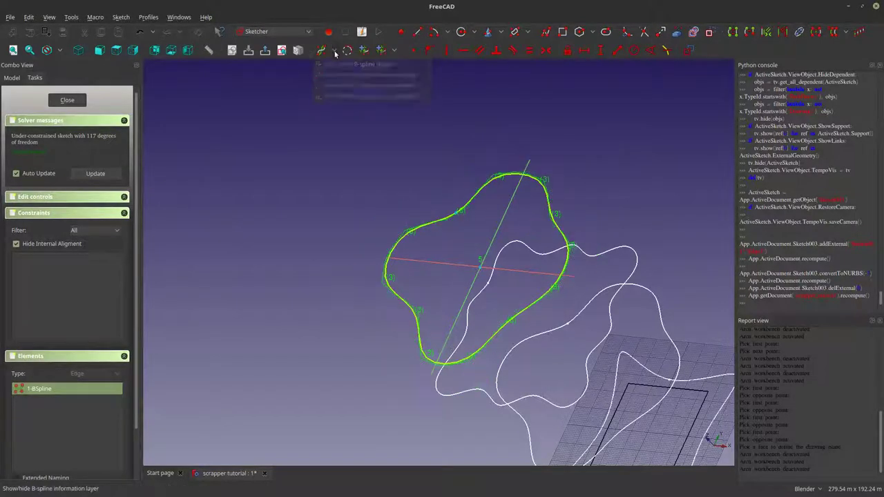
pyautogui.click(335, 99)
pyautogui.click(335, 52)
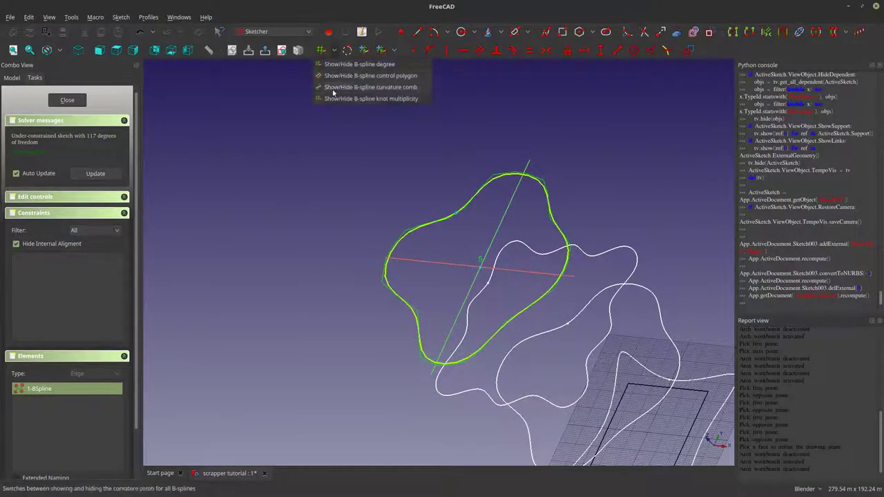
pyautogui.click(335, 97)
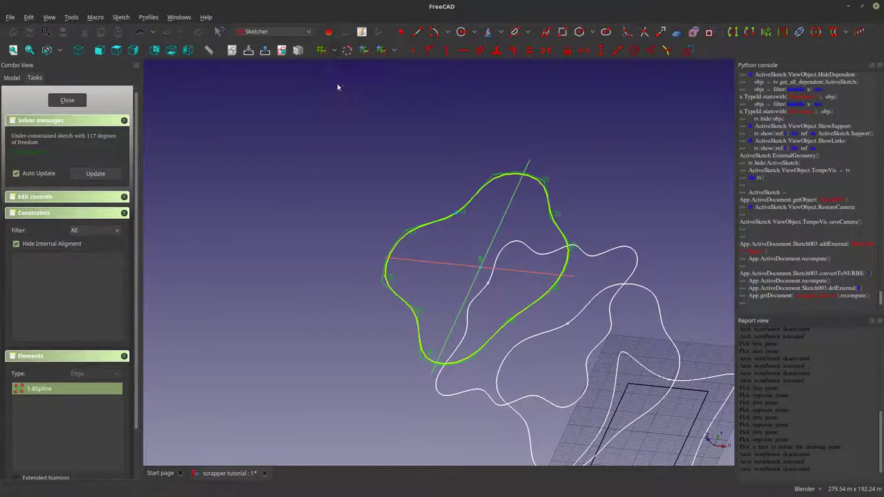
pyautogui.click(395, 51)
pyautogui.click(376, 53)
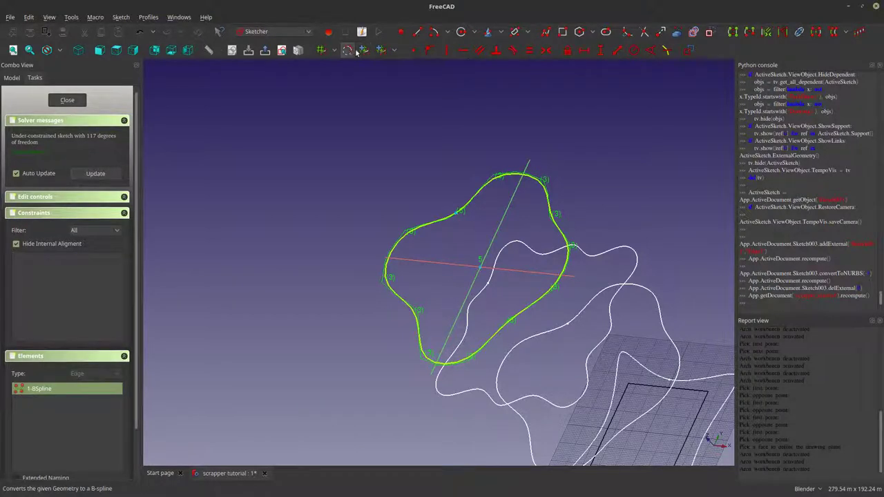
pyautogui.click(364, 51)
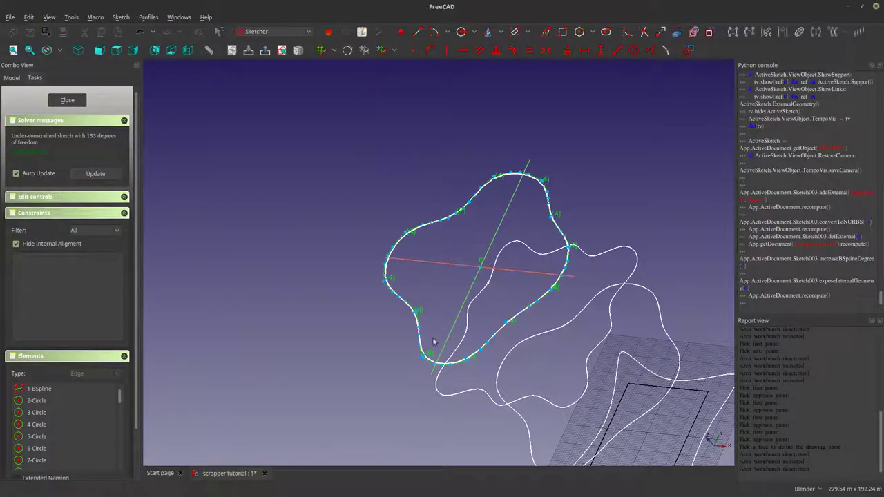
pyautogui.scroll(5, 428, 349)
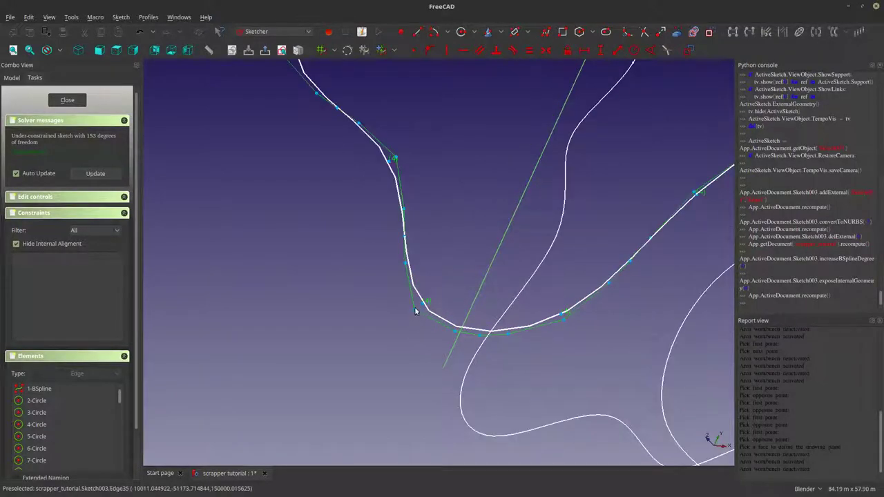
pyautogui.moveTo(414, 310)
pyautogui.mouseDown()
pyautogui.moveTo(435, 301)
pyautogui.moveTo(368, 327)
pyautogui.moveTo(274, 323)
pyautogui.moveTo(418, 281)
pyautogui.moveTo(404, 262)
pyautogui.moveTo(411, 276)
pyautogui.mouseUp()
pyautogui.scroll(-6, 445, 252)
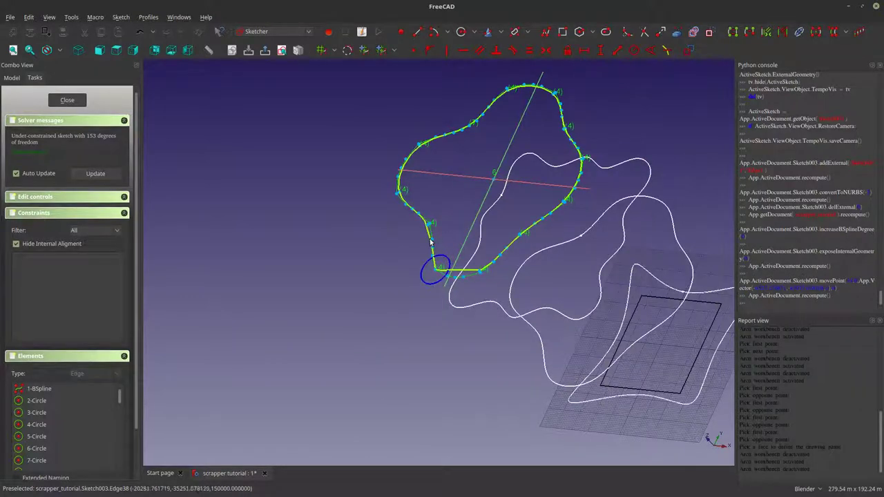
pyautogui.moveTo(432, 241); pyautogui.dragTo(433, 236)
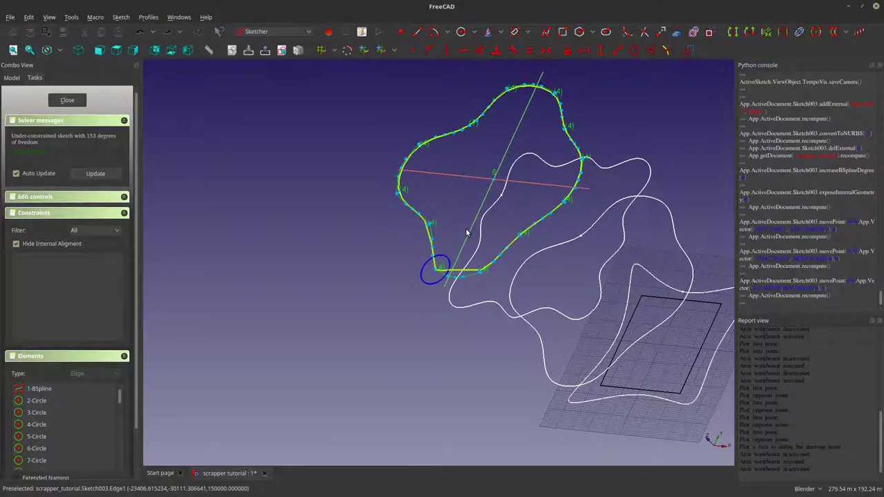
# Dismiss the knot multiplicity wrong-selection warnings and select the wavy B-spline
pyautogui.click(381, 51)
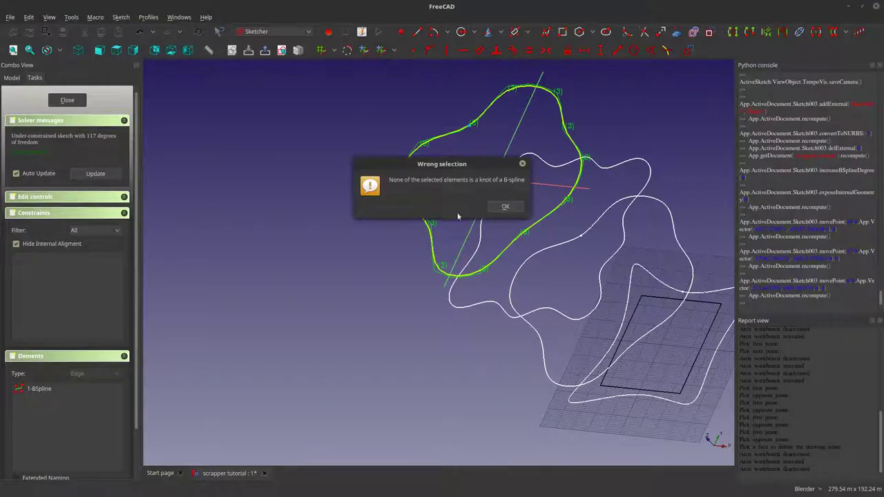
pyautogui.click(503, 207)
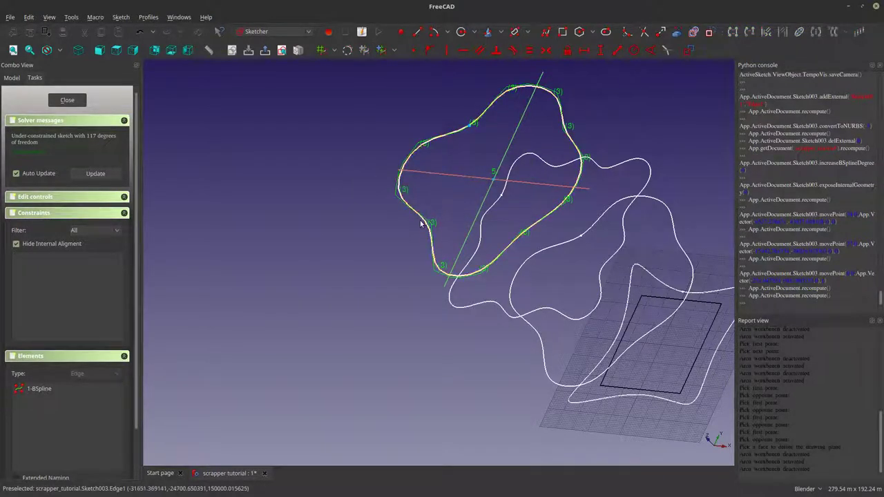
pyautogui.click(420, 223)
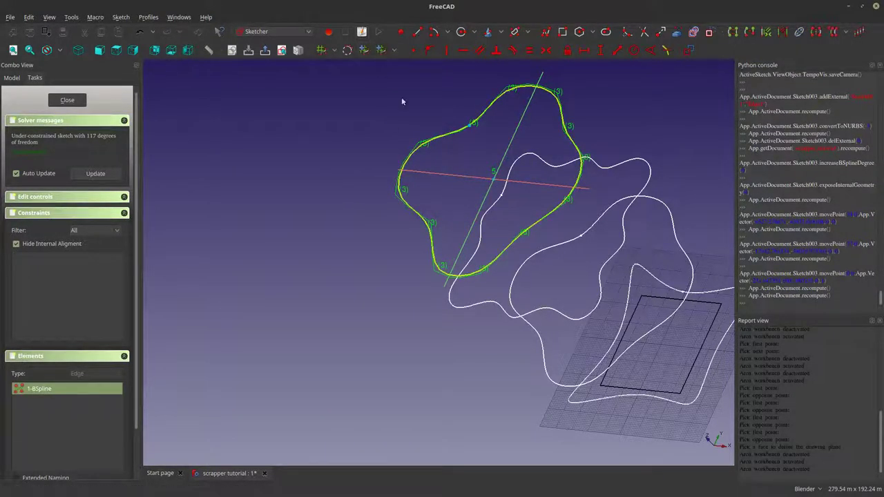
pyautogui.click(381, 51)
pyautogui.click(509, 205)
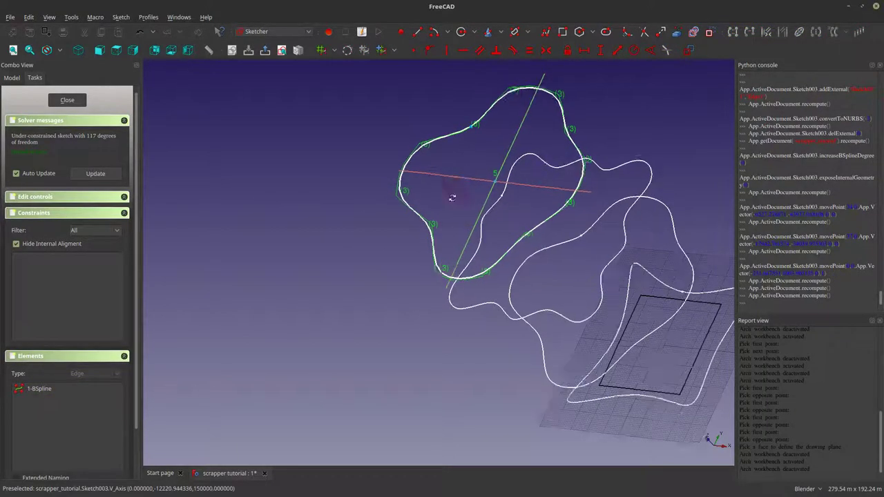
pyautogui.moveTo(452, 198); pyautogui.dragTo(468, 228, button='middle')
pyautogui.scroll(5, 467, 229)
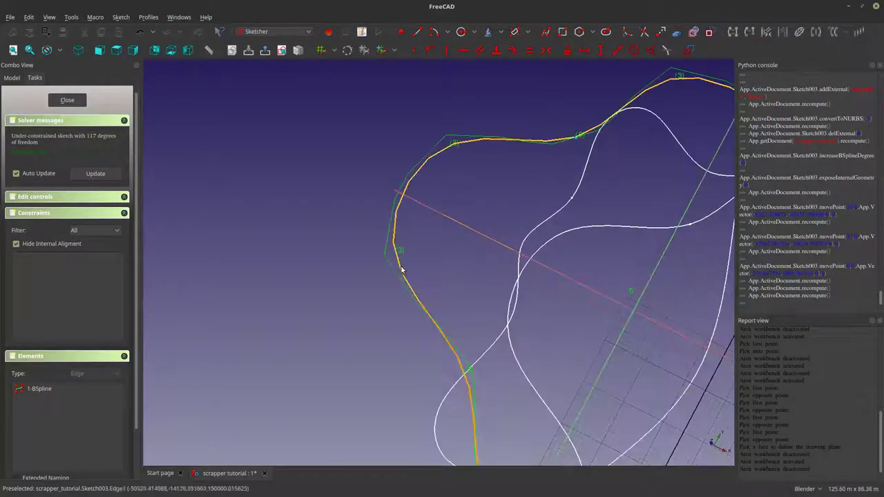
pyautogui.click(400, 271)
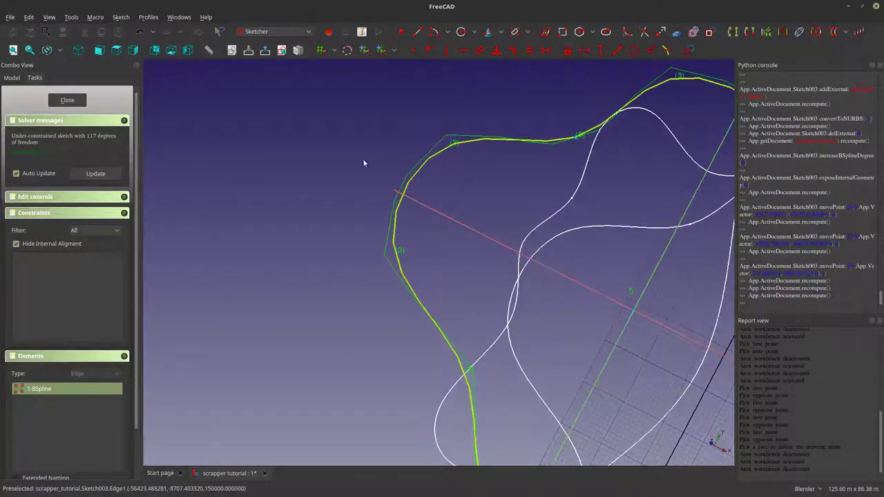
# Raise the B-spline's degree to 4, exposing its control points
pyautogui.click(394, 50)
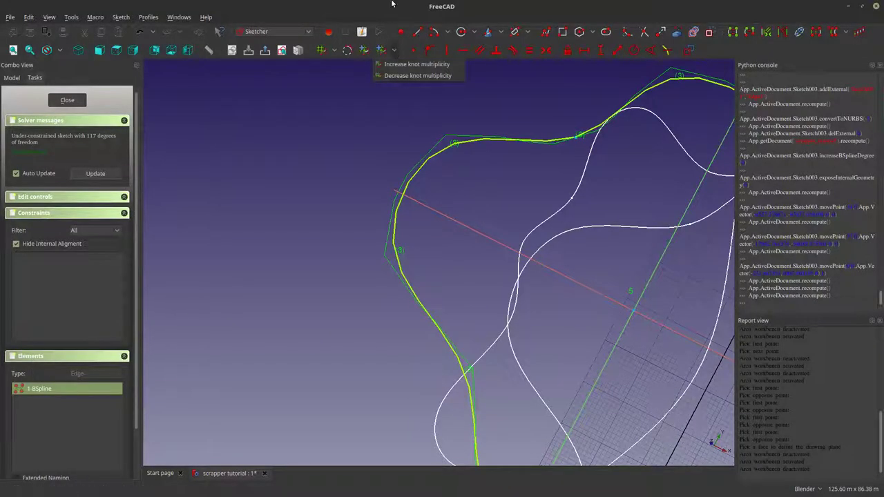
pyautogui.click(365, 73)
pyautogui.click(364, 50)
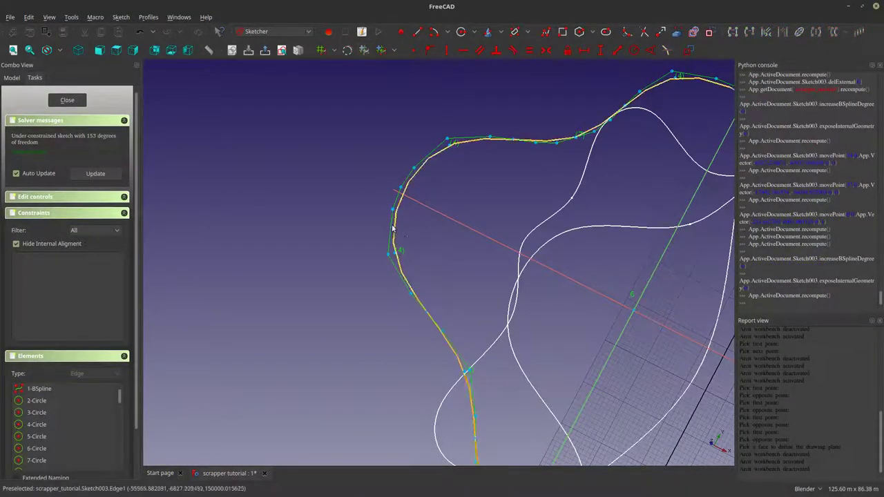
pyautogui.scroll(-5, 533, 302)
pyautogui.moveTo(532, 302)
pyautogui.mouseDown(button='middle')
pyautogui.moveTo(566, 241)
pyautogui.moveTo(556, 266)
pyautogui.moveTo(545, 255)
pyautogui.moveTo(410, 292)
pyautogui.moveTo(483, 276)
pyautogui.moveTo(469, 262)
pyautogui.mouseUp(button='middle')
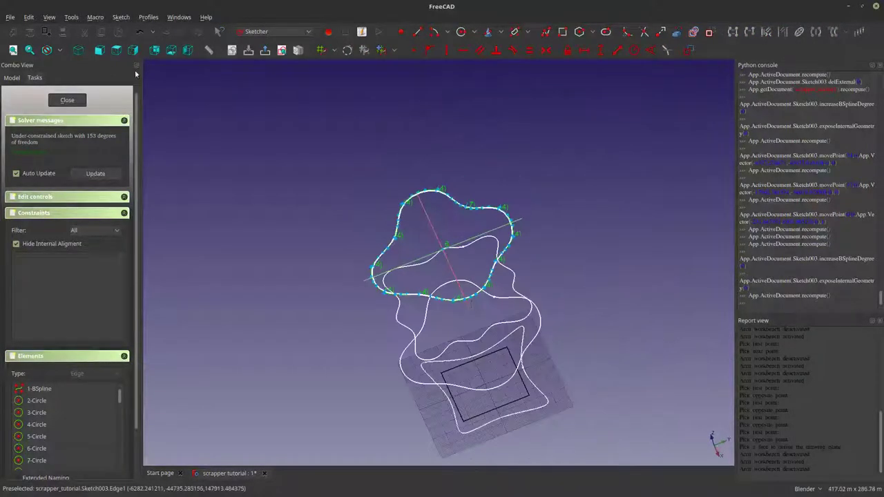
# Close Sketch003 and view the stacked profiles from the top with nothing selected
pyautogui.click(67, 100)
pyautogui.press('0')
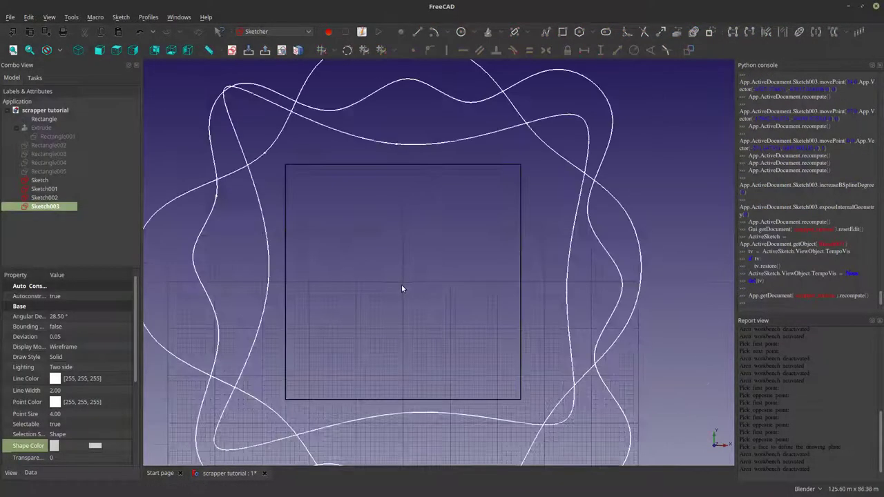
pyautogui.moveTo(369, 221); pyautogui.dragTo(420, 352, button='middle')
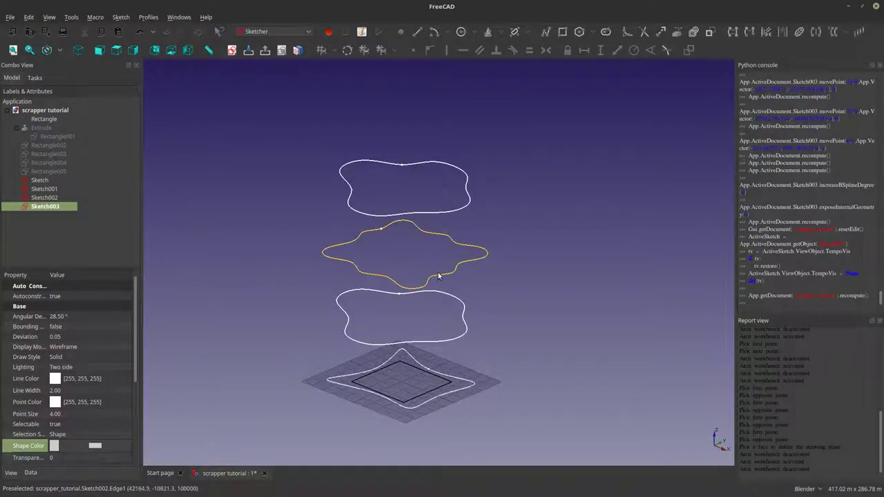
pyautogui.click(427, 404)
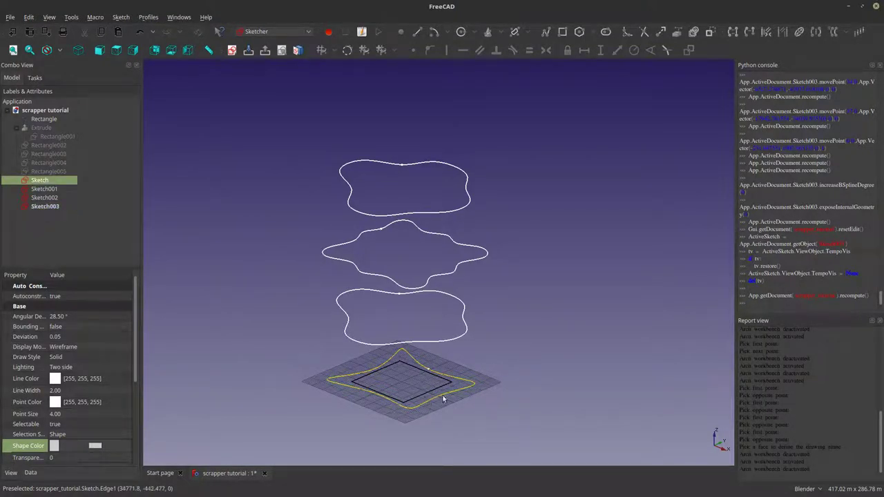
pyautogui.click(504, 415)
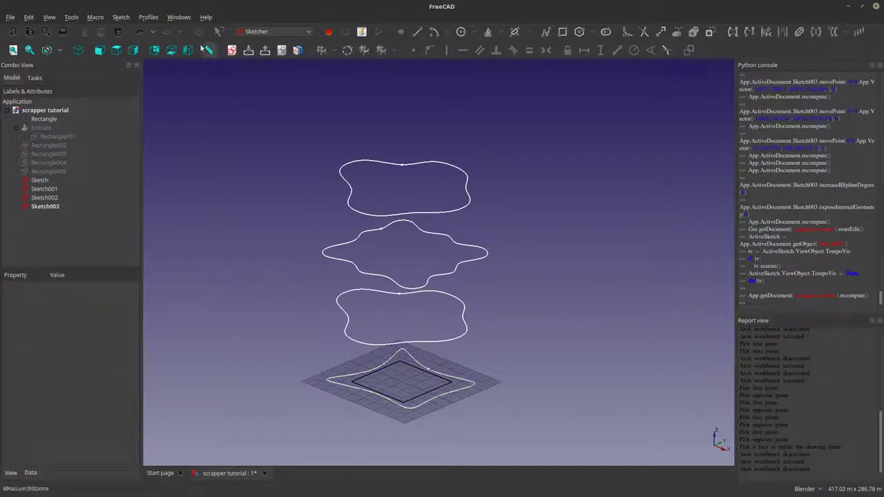
pyautogui.click(116, 49)
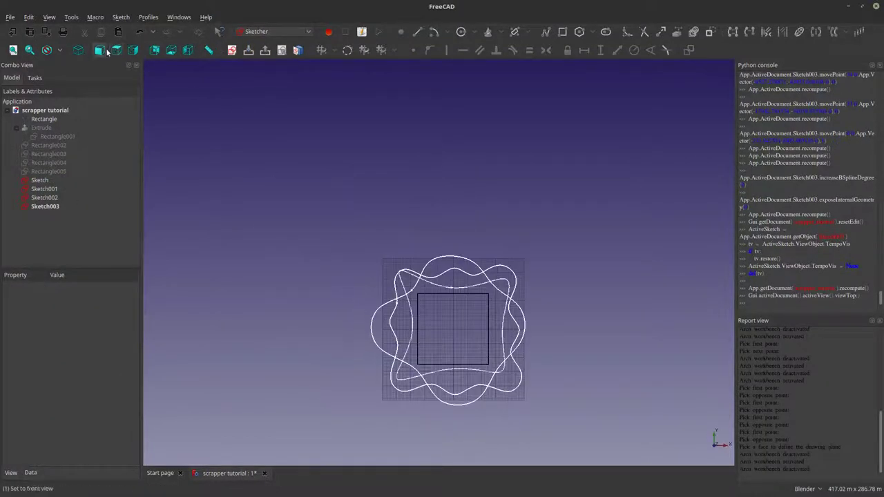
# Create a new XY sketch with a 200m offset
pyautogui.click(232, 51)
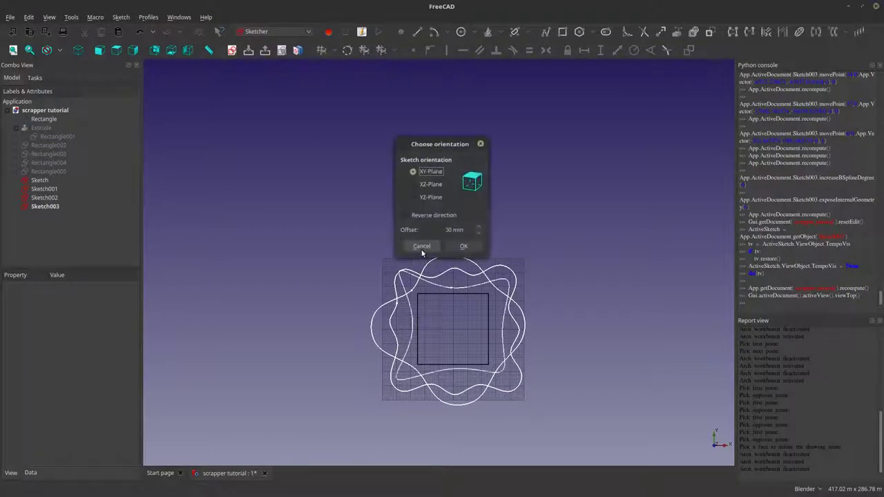
pyautogui.click(468, 228)
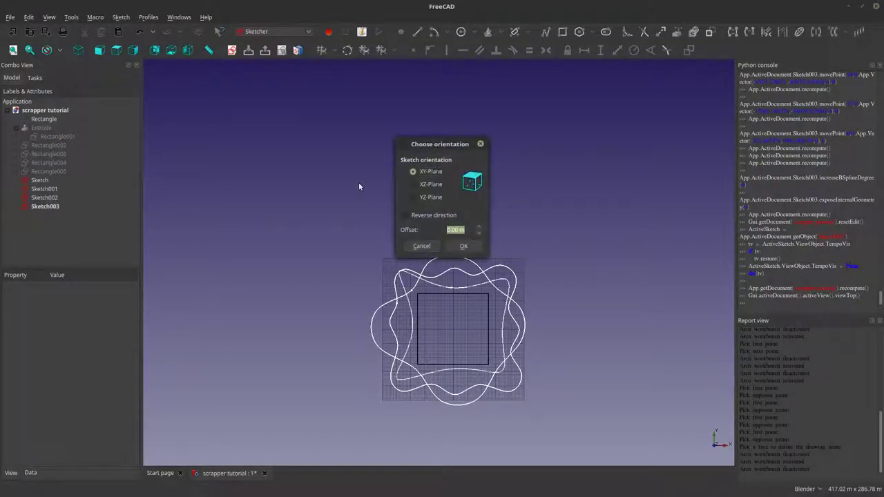
pyautogui.write('200m')
pyautogui.click(463, 246)
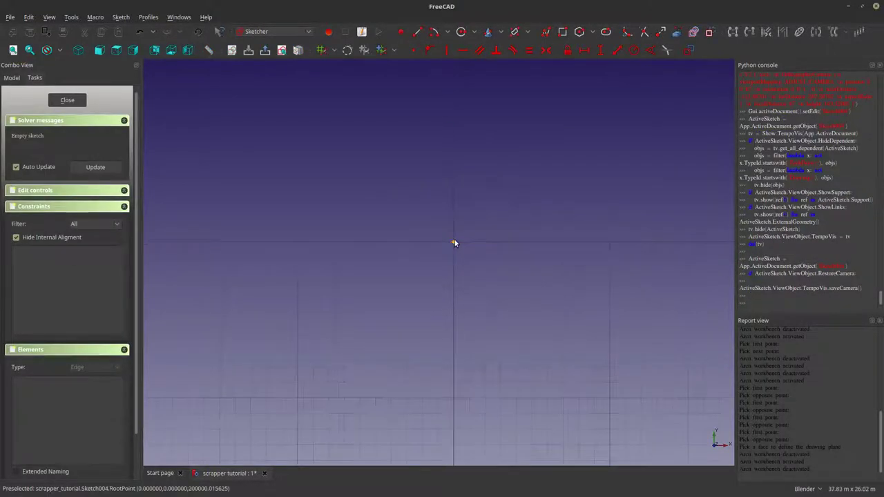
pyautogui.scroll(-10, 455, 243)
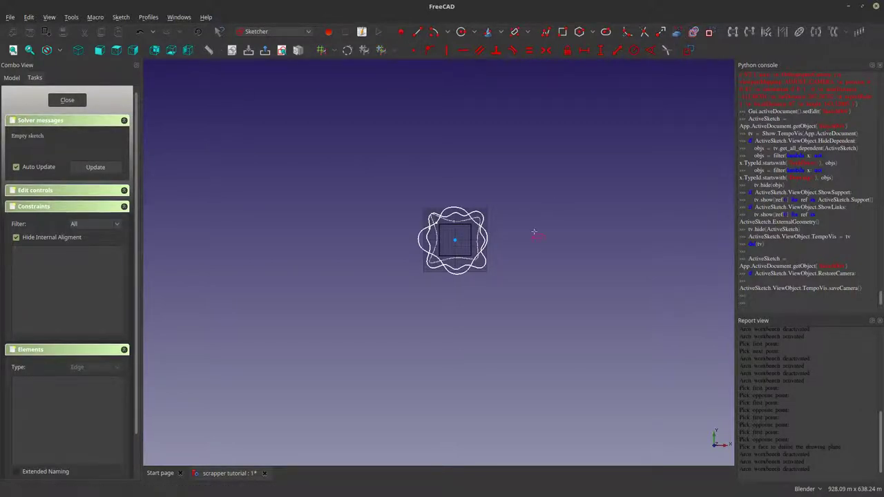
# Link the lower wavy profile edge into the sketch as external geometry
pyautogui.moveTo(532, 233); pyautogui.dragTo(360, 168, button='middle')
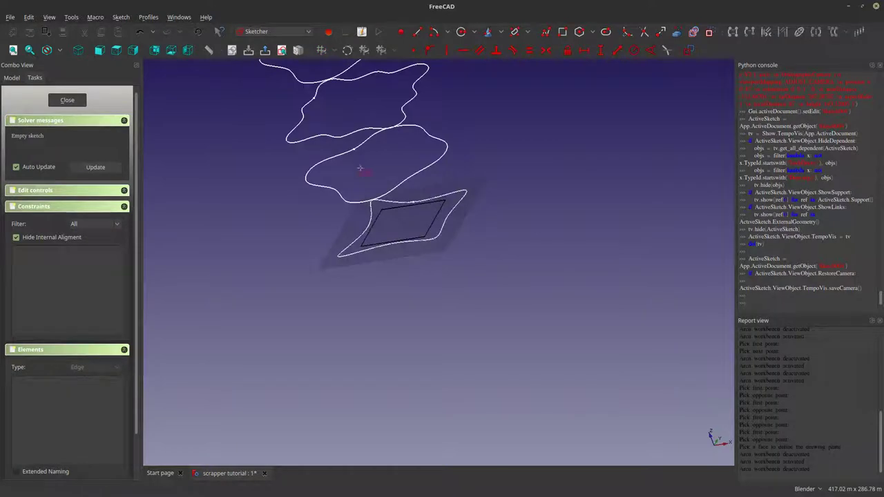
pyautogui.click(450, 221)
pyautogui.scroll(-5, 449, 221)
pyautogui.scroll(10, 415, 150)
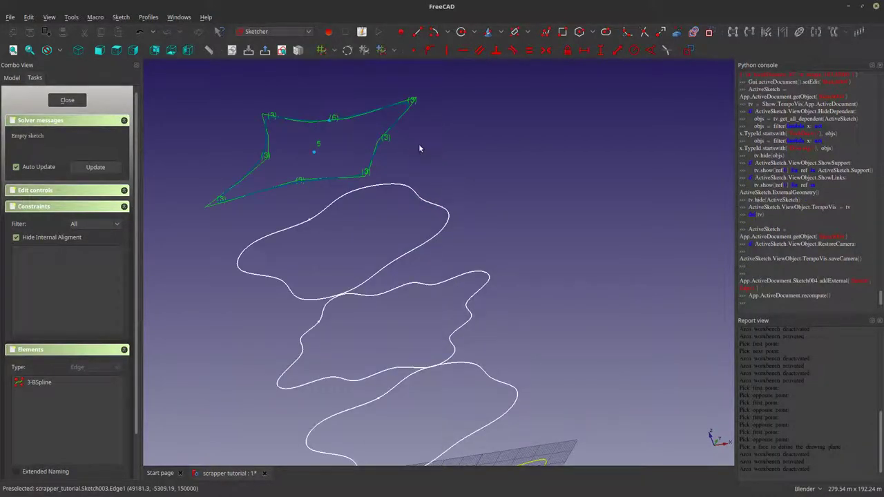
pyautogui.moveTo(419, 148); pyautogui.dragTo(428, 160, button='middle')
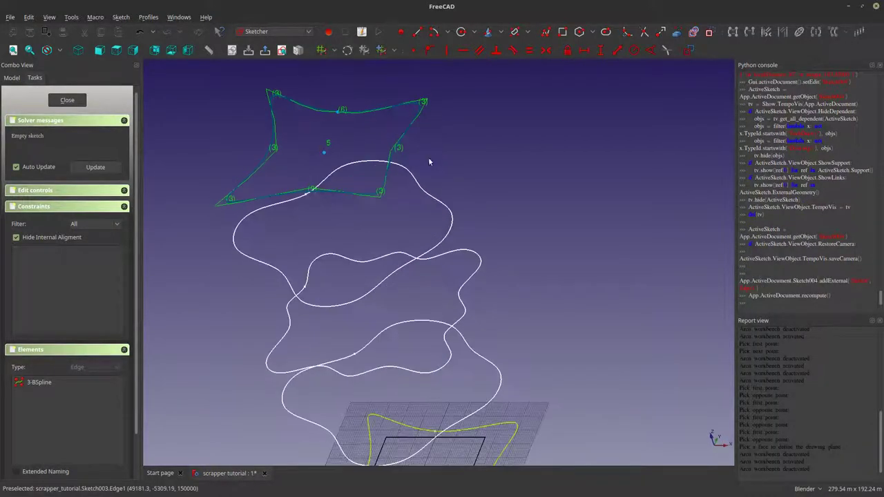
# Convert the reference edge to a B-spline, delete the 4-BSpline reference, and close the sketch
pyautogui.click(407, 111)
pyautogui.click(347, 49)
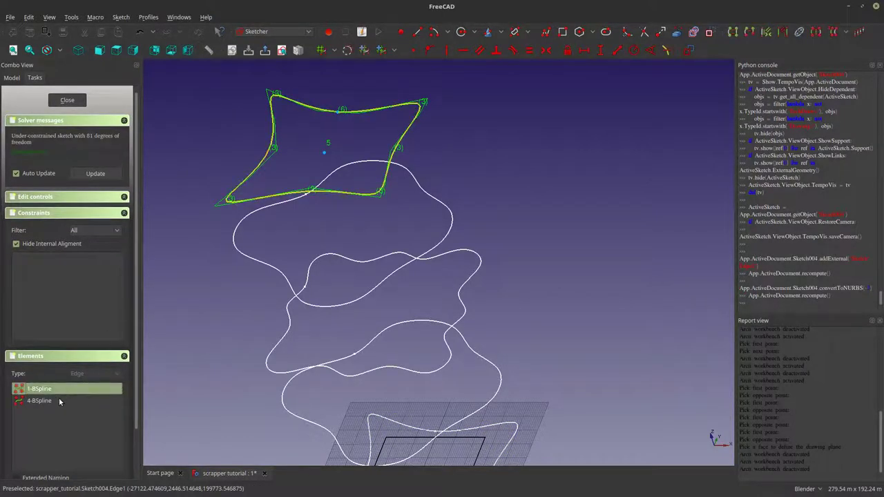
pyautogui.click(59, 401)
pyautogui.press('Delete')
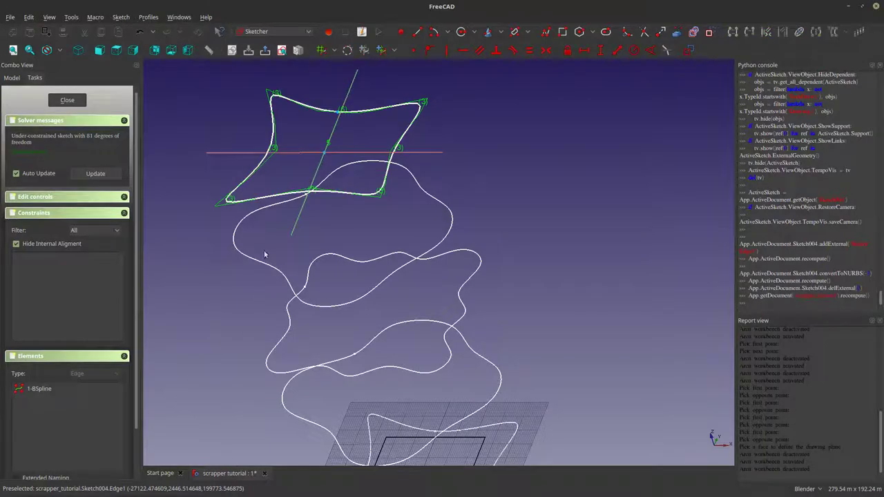
pyautogui.moveTo(224, 268); pyautogui.dragTo(375, 245, button='middle')
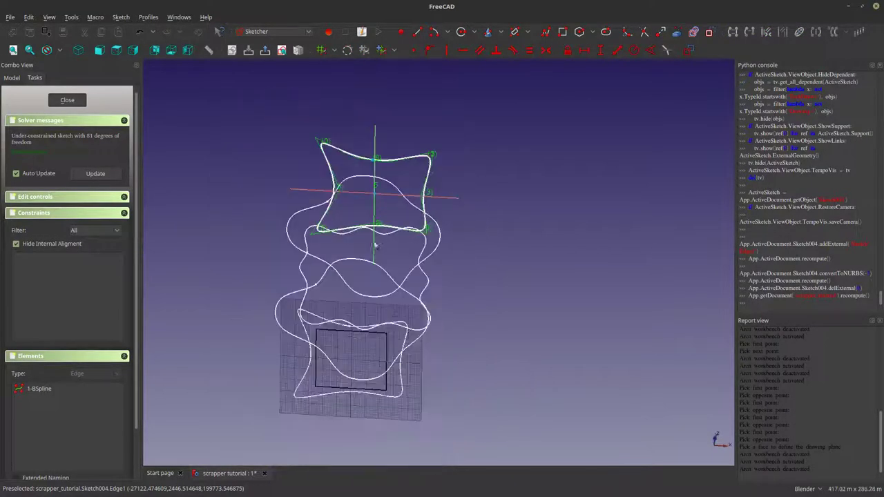
pyautogui.click(73, 101)
pyautogui.scroll(-10, 422, 345)
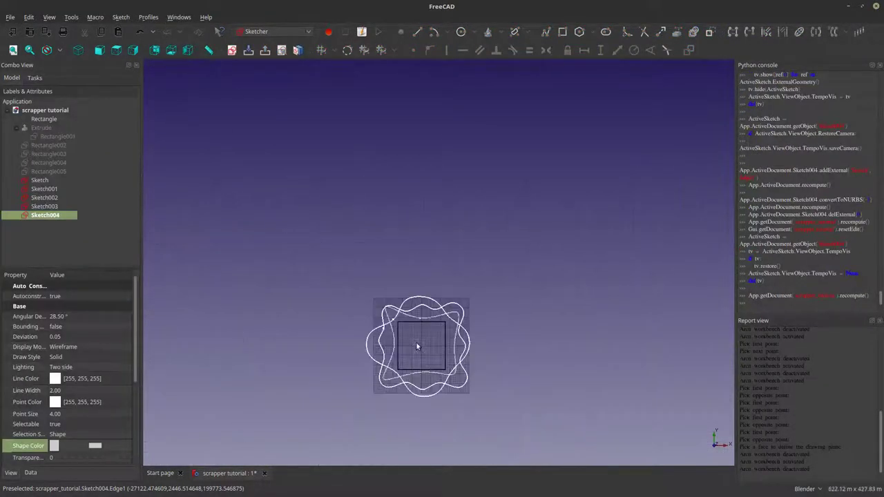
# Save the document and confirm scrapper tutorial.fcstd exists in the 01 model folder
pyautogui.press('1')
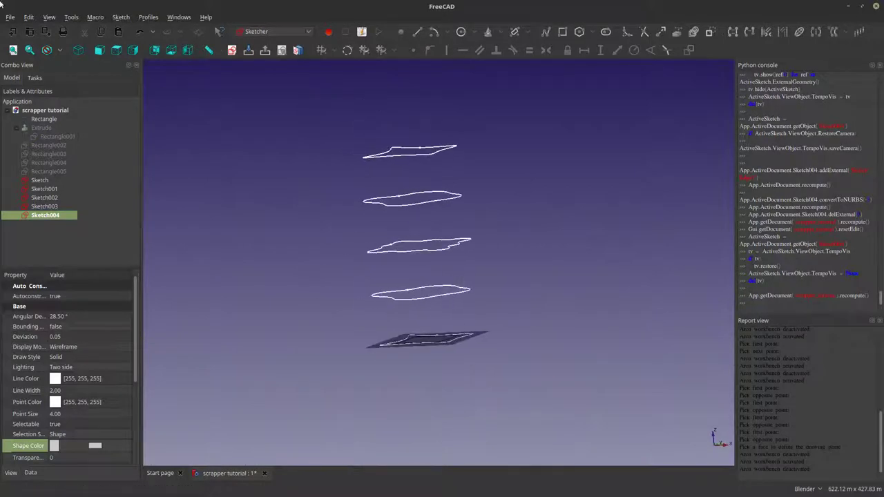
pyautogui.click(10, 17)
pyautogui.click(31, 89)
pyautogui.hotkey('alt', 'Tab')
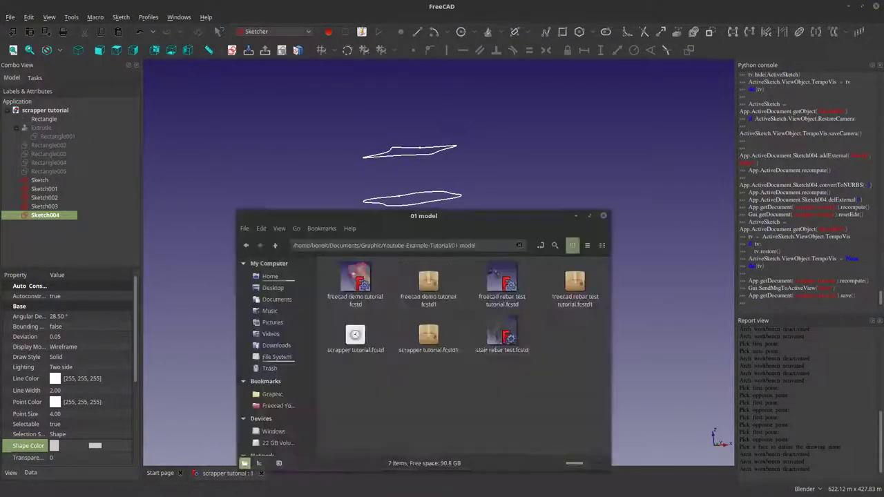
pyautogui.click(357, 336)
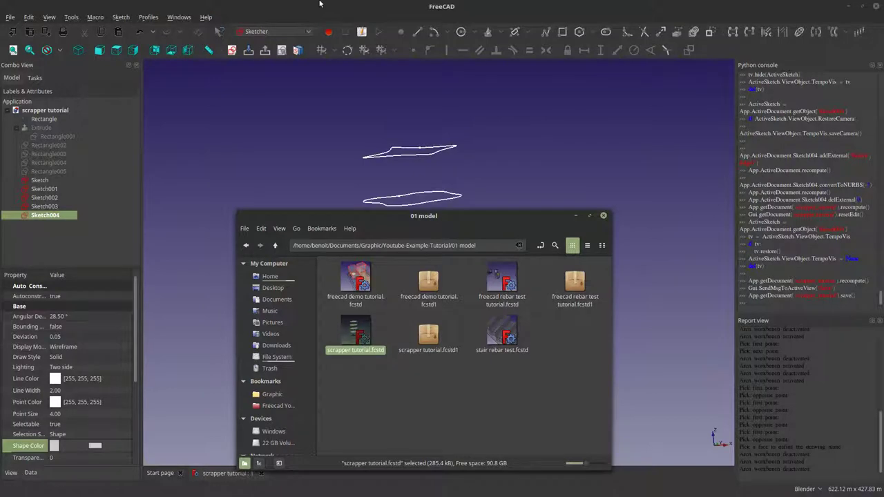
pyautogui.hotkey('alt', 'Tab')
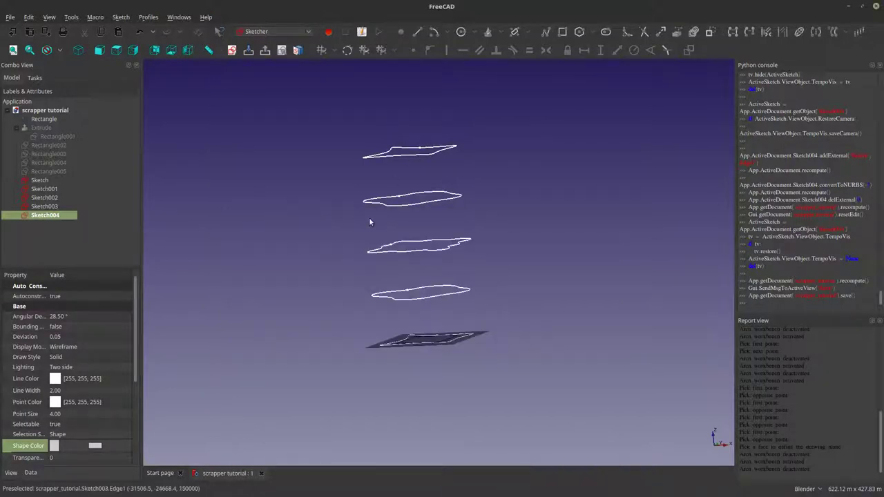
pyautogui.moveTo(369, 217)
pyautogui.mouseDown(button='middle')
pyautogui.moveTo(449, 226)
pyautogui.moveTo(397, 252)
pyautogui.mouseUp(button='middle')
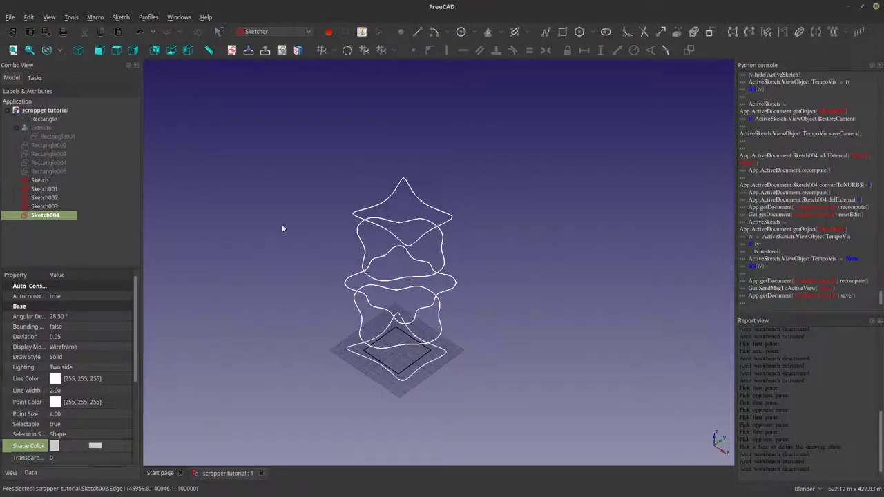
# Create a new group in the document and move the five sketches Sketch–Sketch004 into it
pyautogui.rightClick(41, 112)
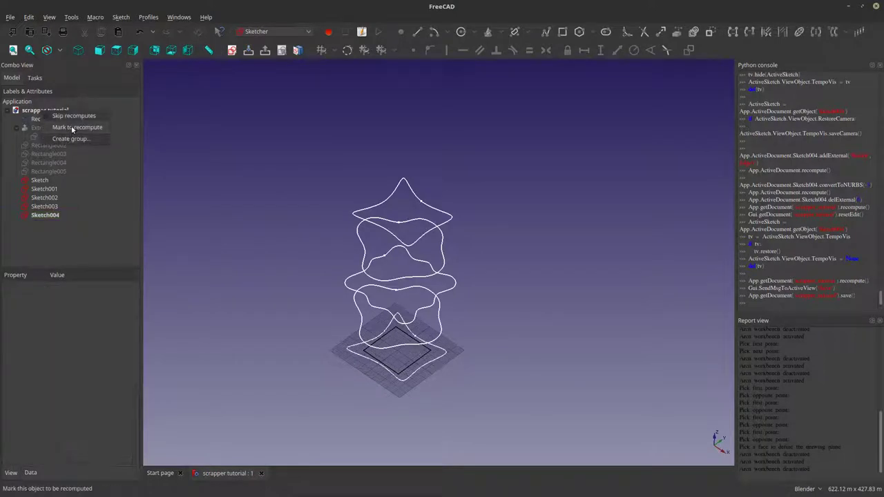
pyautogui.click(70, 139)
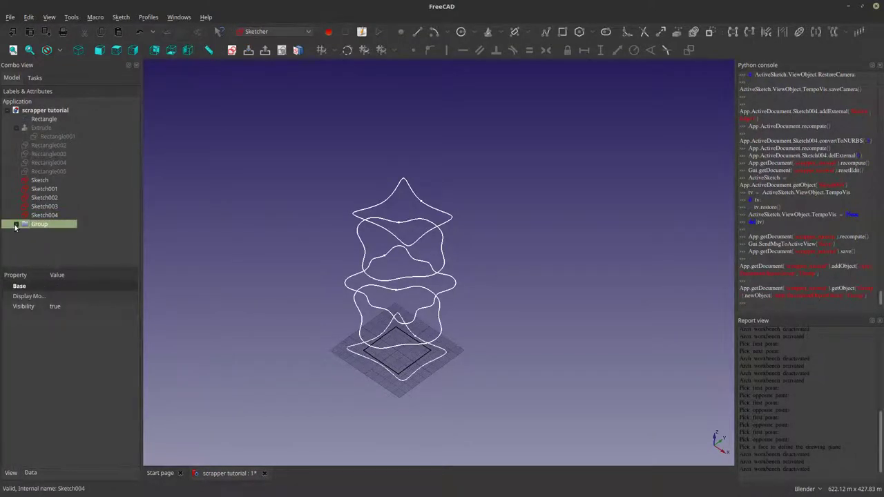
pyautogui.click(33, 215)
pyautogui.keyDown('shift'); pyautogui.click(42, 181); pyautogui.keyUp('shift')
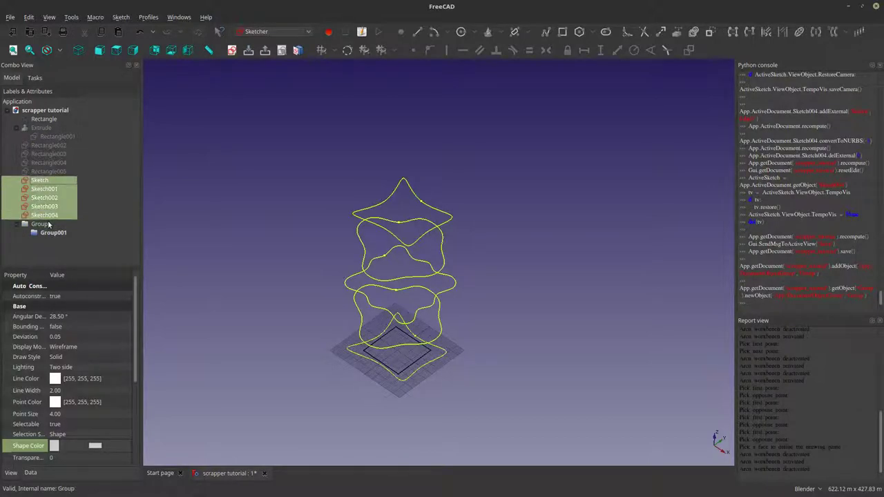
pyautogui.moveTo(44, 216); pyautogui.dragTo(40, 224)
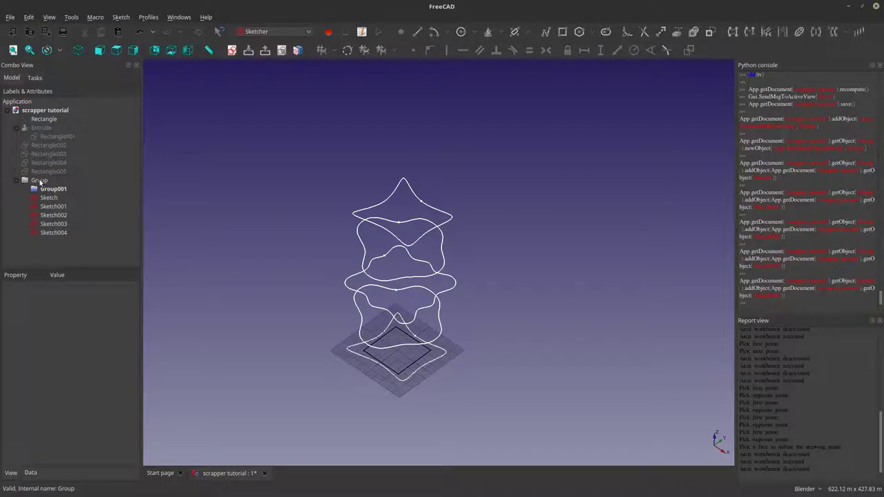
# Rename the group to 'control sketch', delete the empty Group001, and collapse the group
pyautogui.rightClick(40, 182)
pyautogui.click(73, 345)
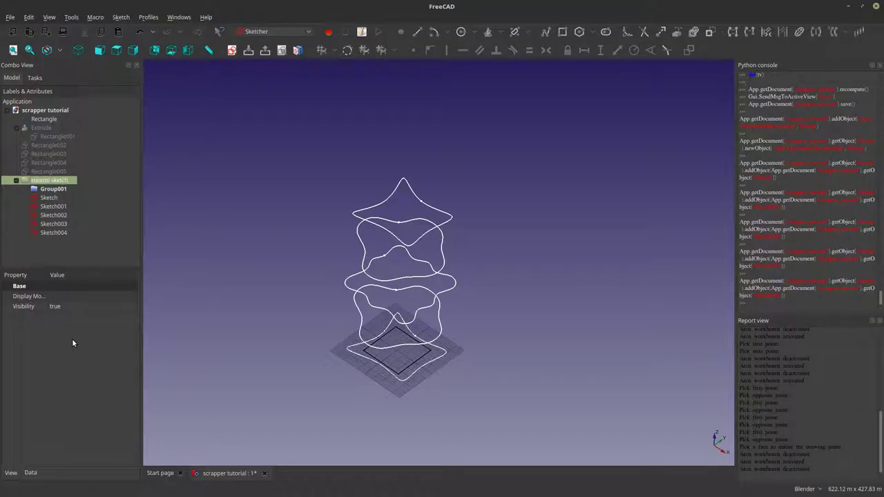
pyautogui.click(81, 247)
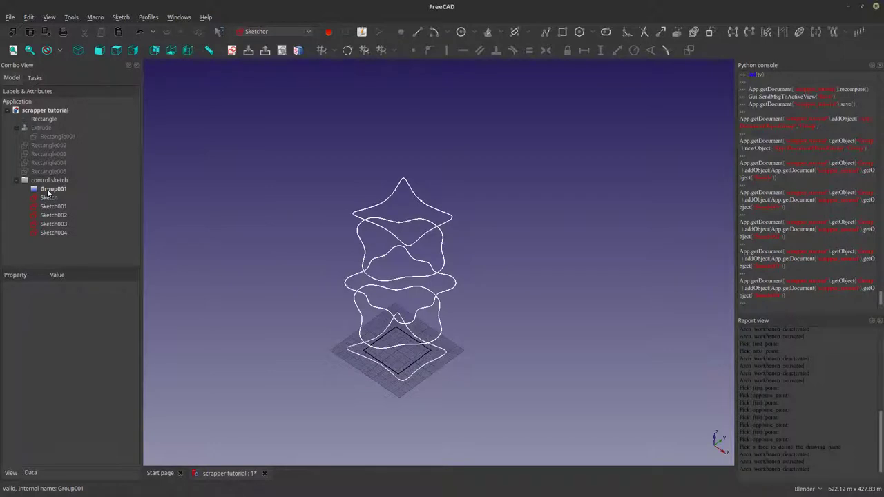
pyautogui.click(48, 191)
pyautogui.press('Delete')
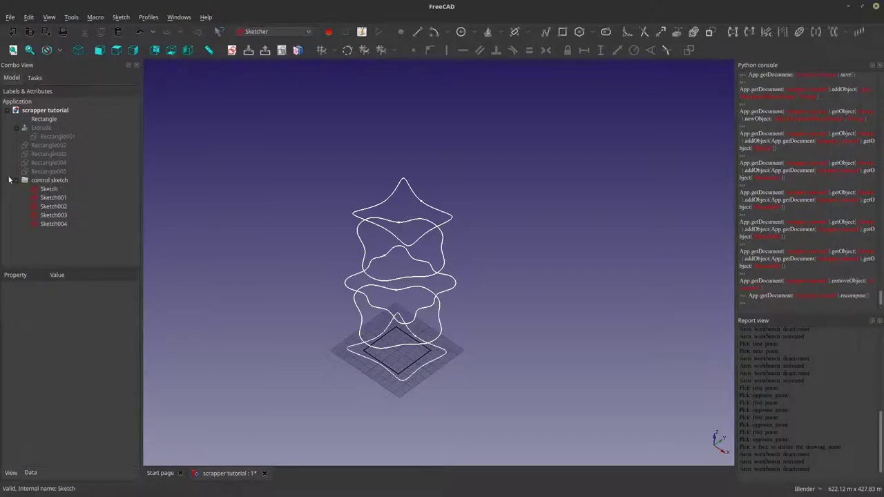
pyautogui.click(15, 180)
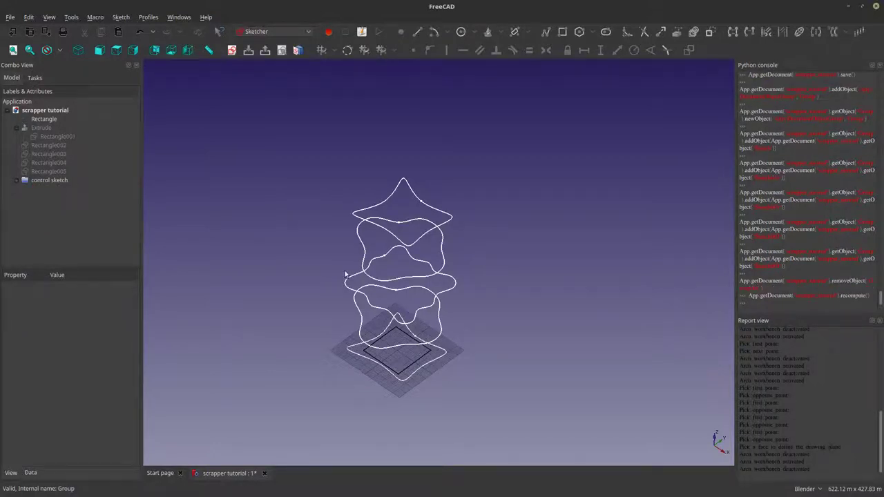
pyautogui.moveTo(345, 275)
pyautogui.mouseDown(button='middle')
pyautogui.moveTo(327, 271)
pyautogui.moveTo(321, 252)
pyautogui.moveTo(337, 243)
pyautogui.moveTo(339, 265)
pyautogui.moveTo(324, 292)
pyautogui.moveTo(454, 325)
pyautogui.moveTo(485, 319)
pyautogui.mouseUp(button='middle')
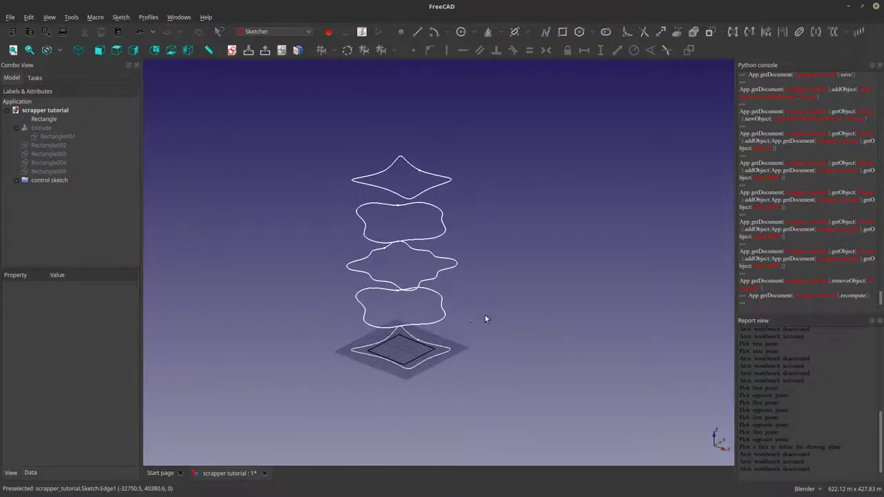
# Copy the control sketch group, expand it, and toggle Rectangle006's visibility off and back on
pyautogui.rightClick(46, 179)
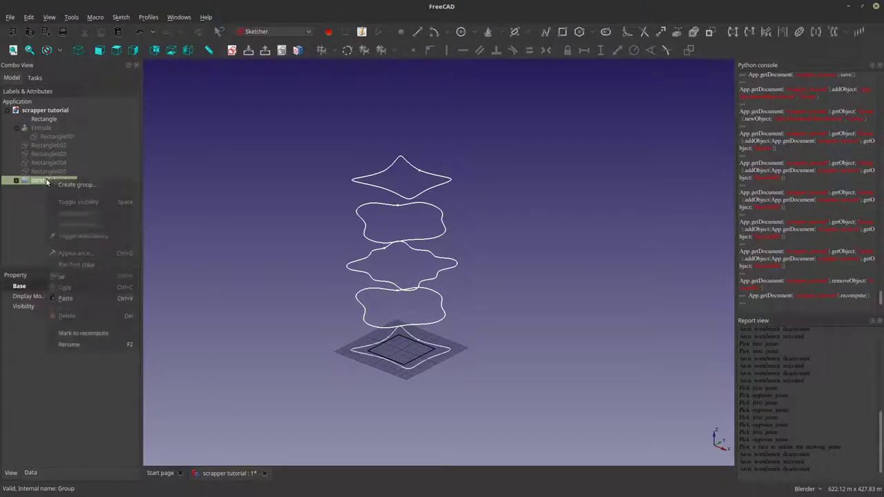
pyautogui.click(66, 290)
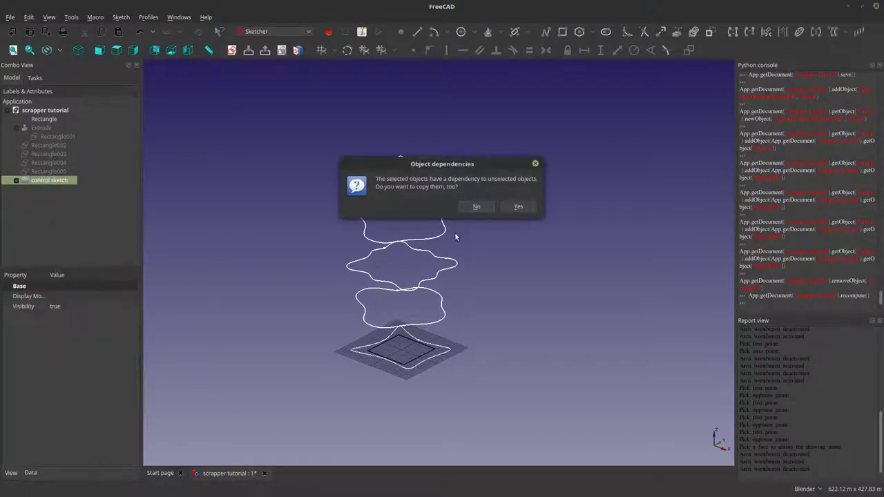
pyautogui.rightClick(42, 201)
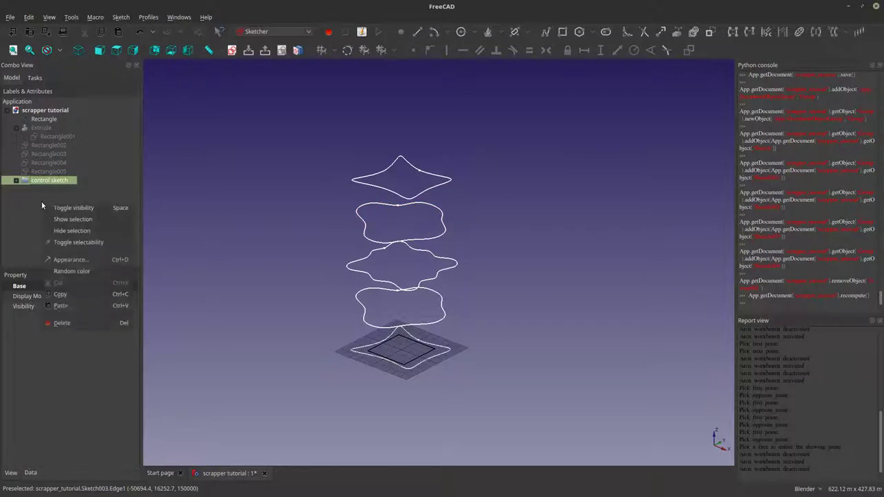
pyautogui.click(62, 306)
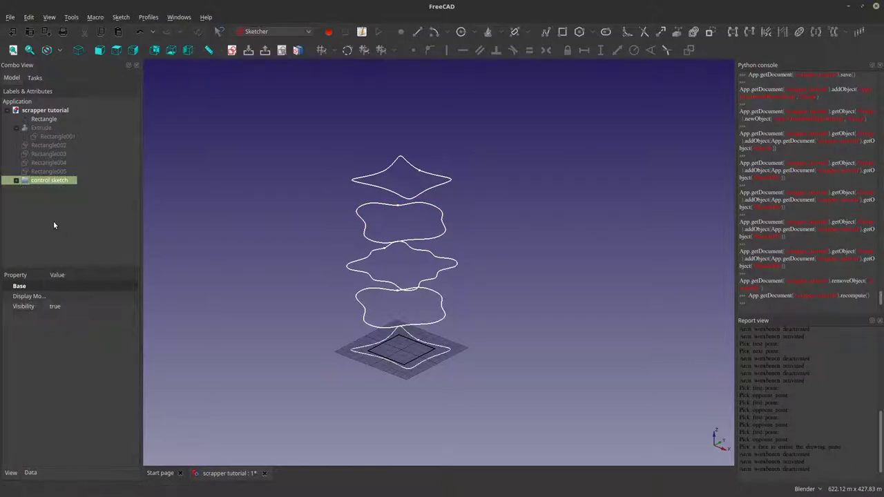
pyautogui.click(17, 182)
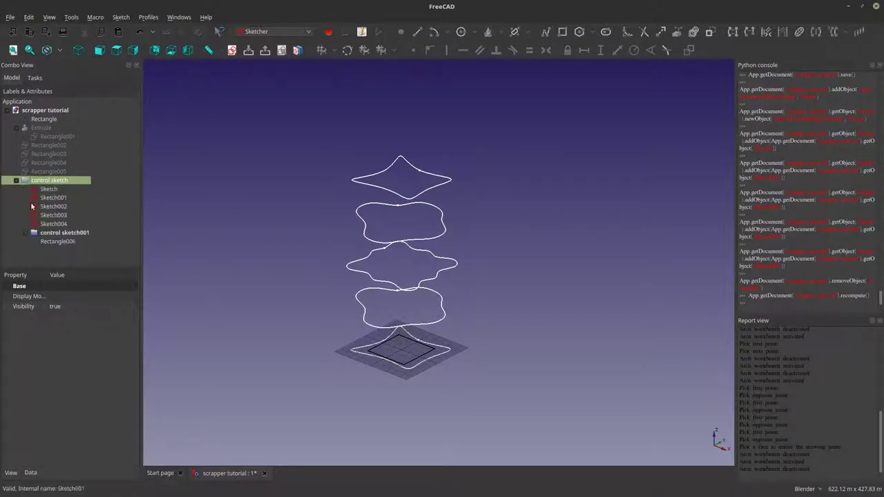
pyautogui.click(49, 241)
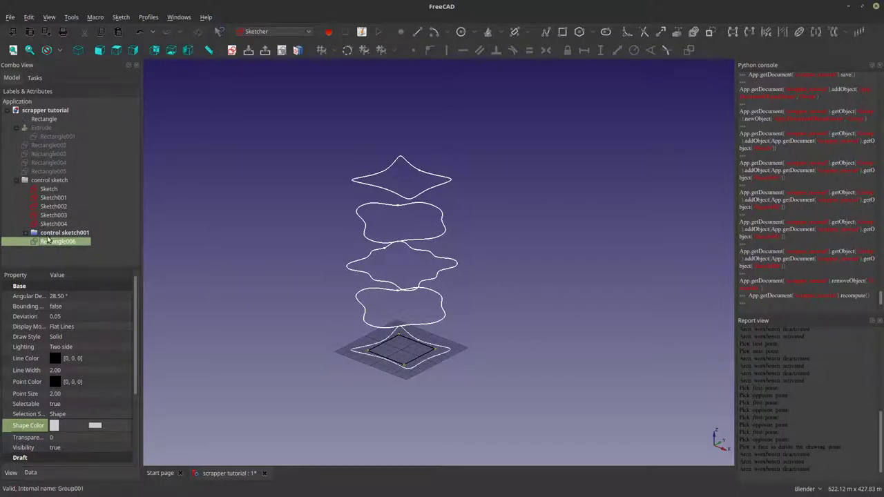
pyautogui.press('space')
pyautogui.press('space')
pyautogui.press('space')
pyautogui.press('space')
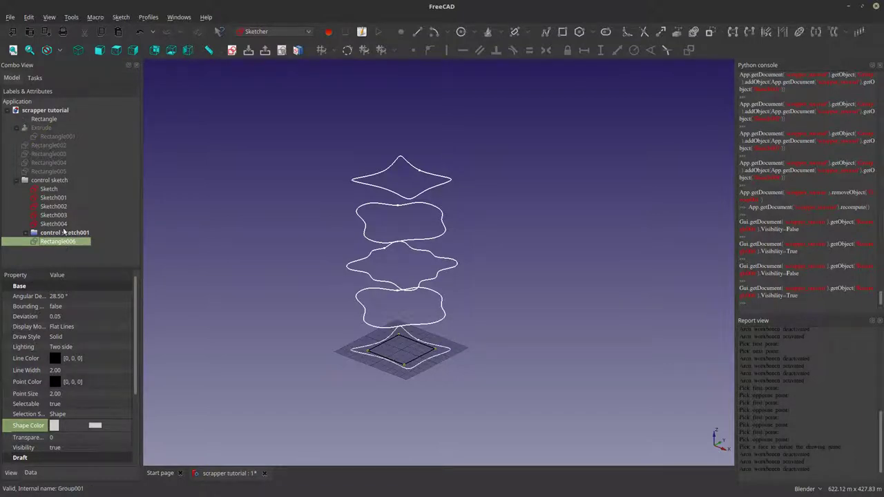
# Switch to the Part workbench and rename the control sketch001 group to 'loft'
pyautogui.click(276, 32)
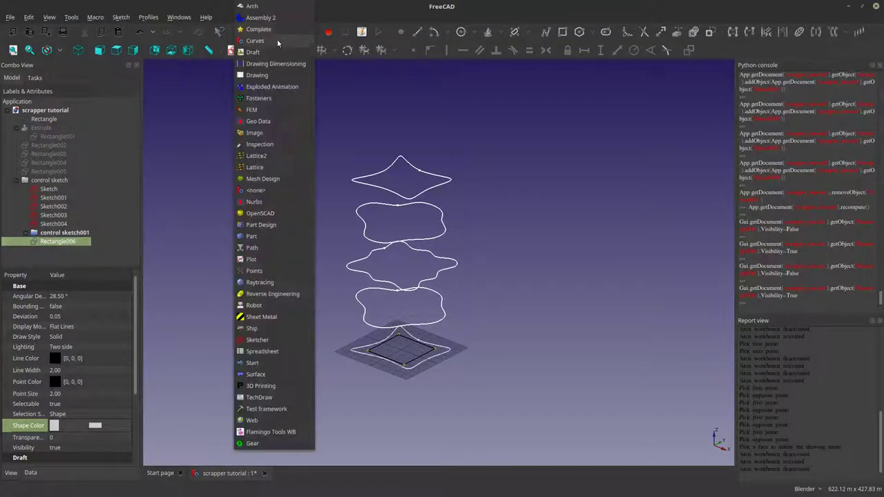
pyautogui.click(255, 236)
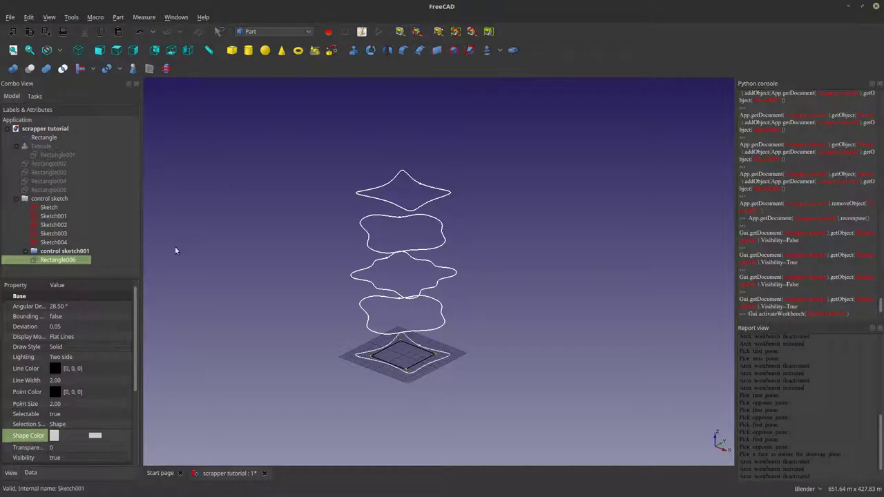
pyautogui.rightClick(75, 254)
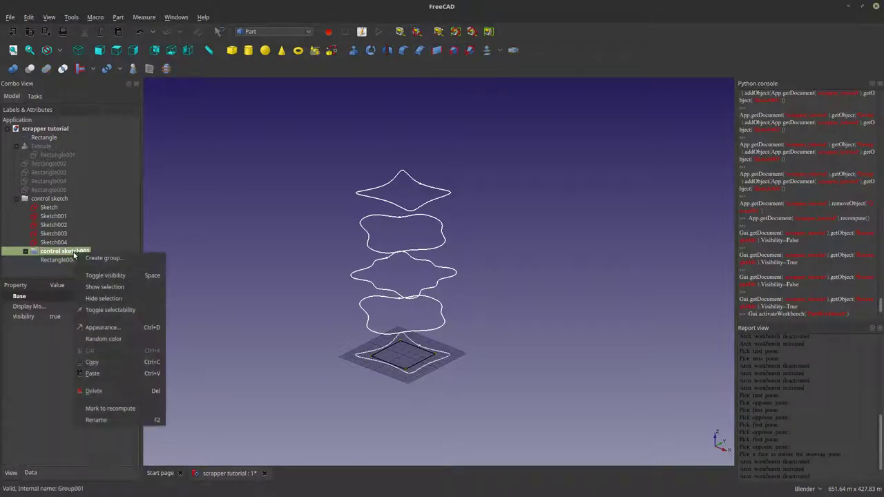
pyautogui.click(107, 420)
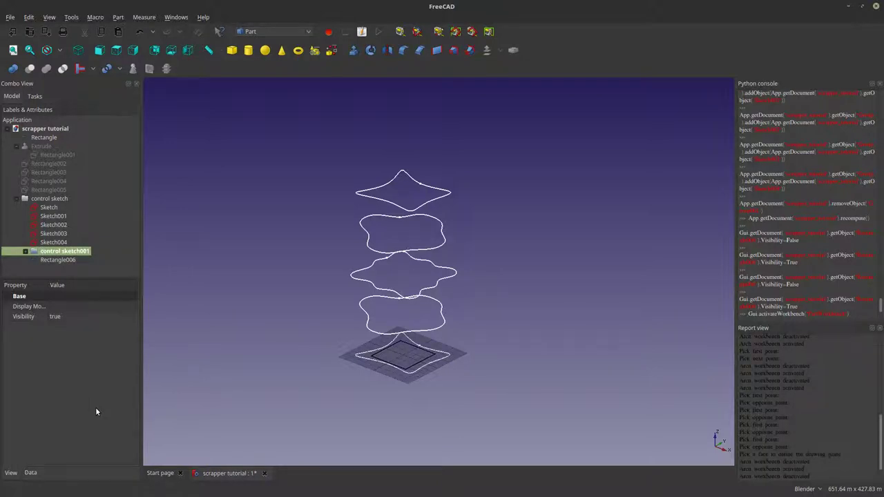
pyautogui.write('loft')
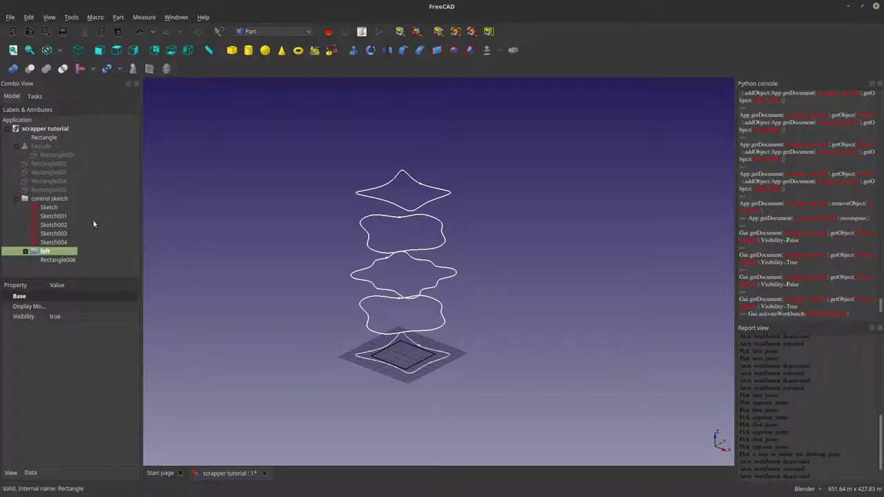
pyautogui.click(25, 252)
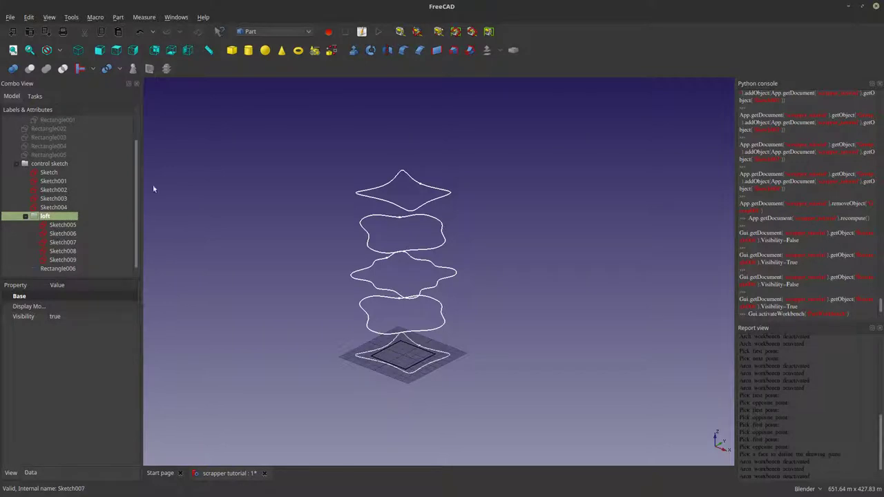
# Hide the original control sketches Sketch through Sketch004
pyautogui.click(48, 172)
pyautogui.press('space')
pyautogui.click(52, 180)
pyautogui.press('space')
pyautogui.click(49, 190)
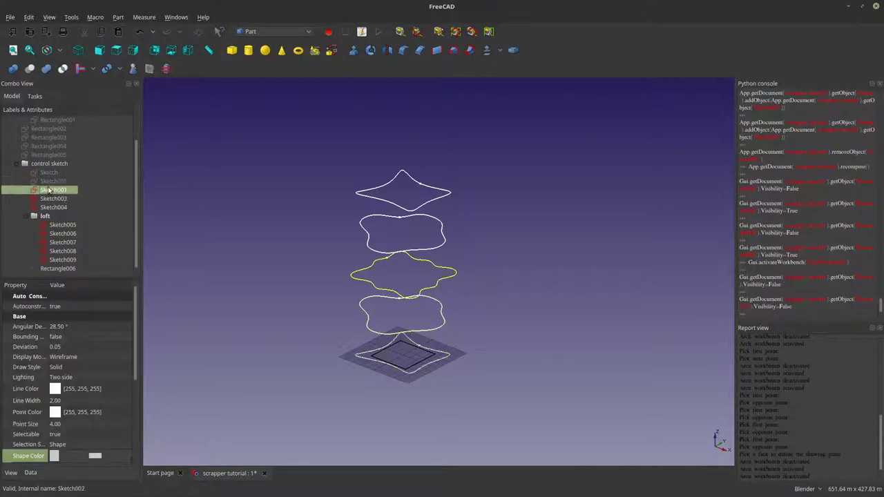
pyautogui.press('space')
pyautogui.click(46, 199)
pyautogui.press('space')
pyautogui.click(49, 207)
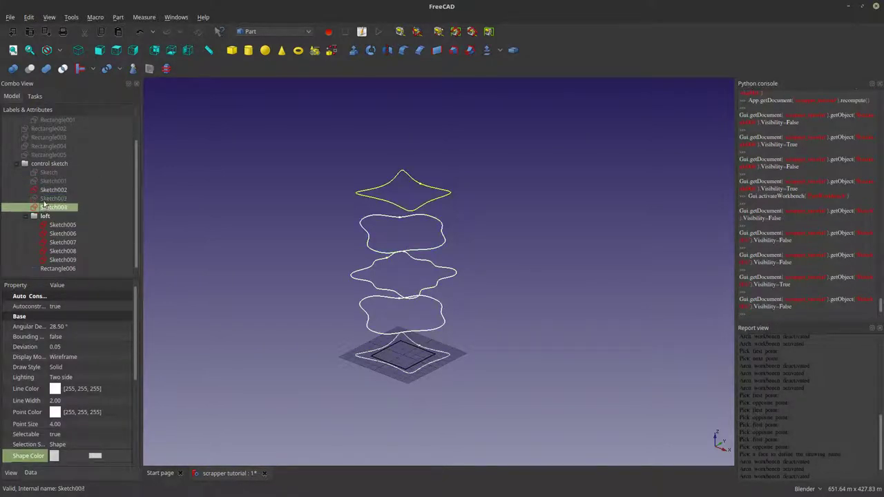
pyautogui.press('space')
pyautogui.click(52, 190)
pyautogui.press('space')
pyautogui.click(63, 225)
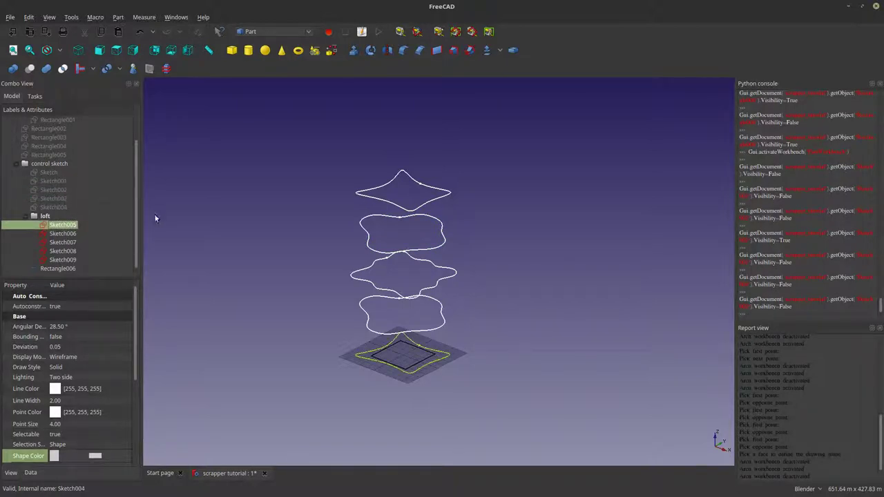
# Start a Part Loft and add Sketch005 through Sketch009, bottom to top, as its sections
pyautogui.click(454, 50)
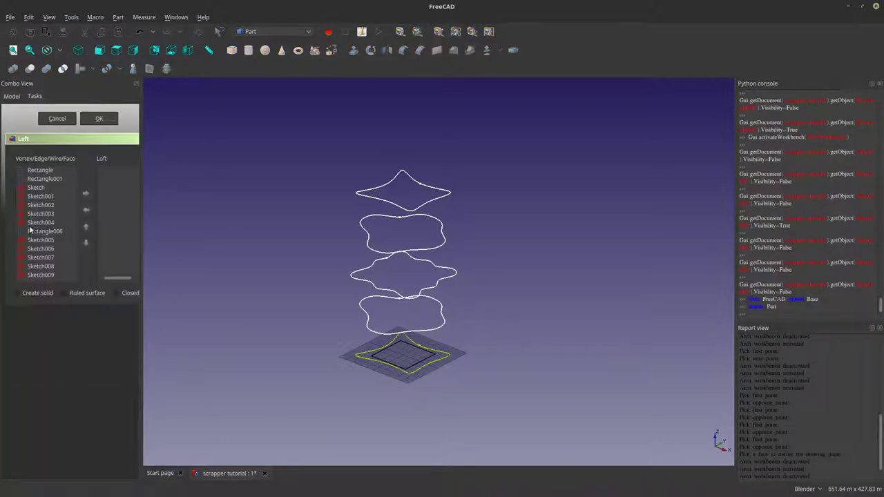
pyautogui.click(46, 242)
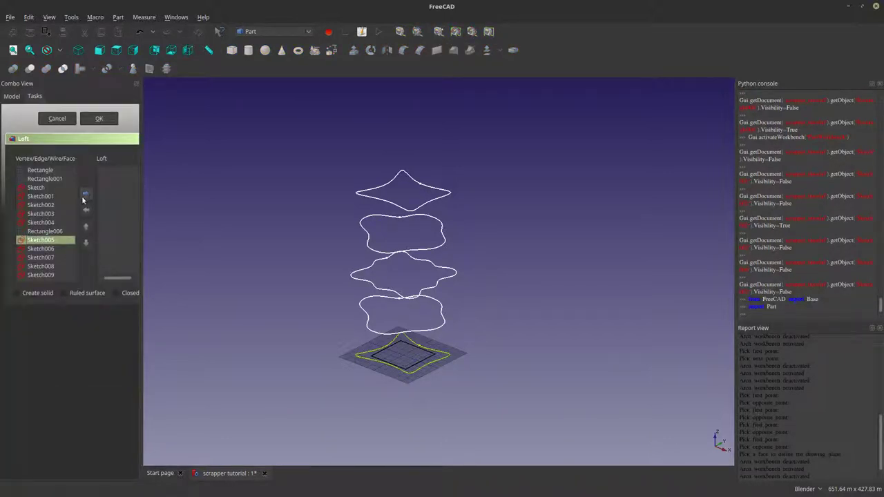
pyautogui.click(85, 194)
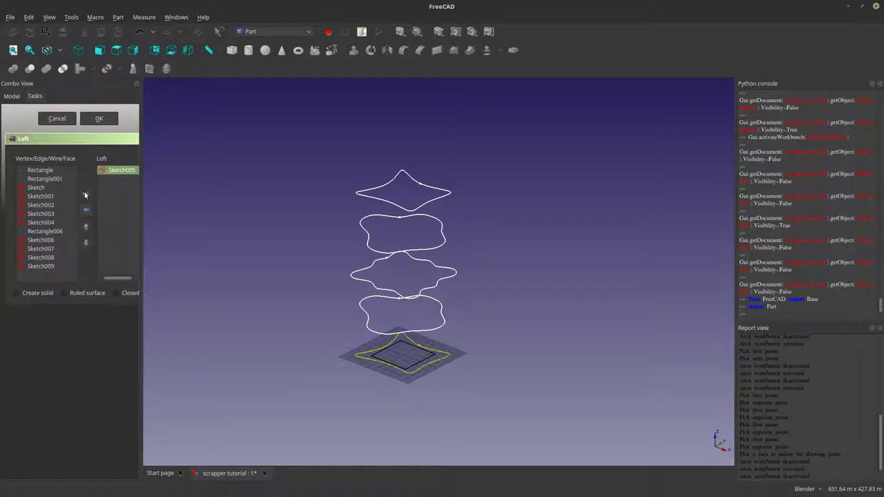
pyautogui.click(44, 240)
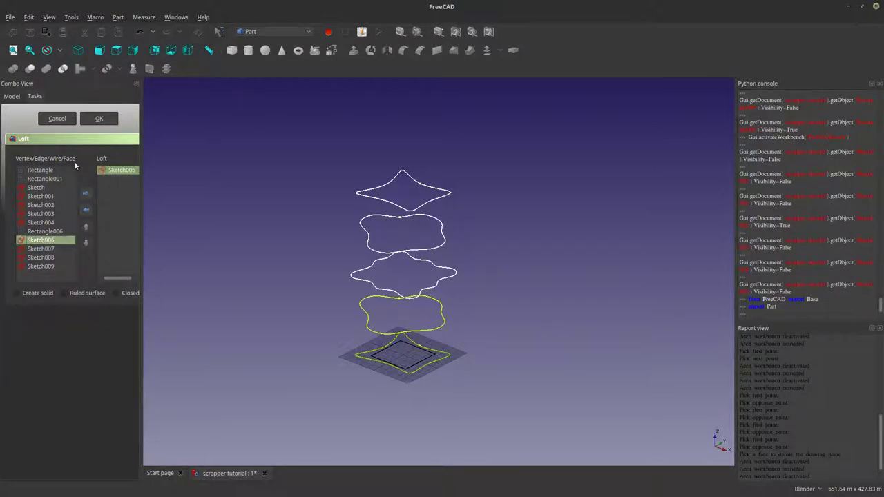
pyautogui.click(85, 194)
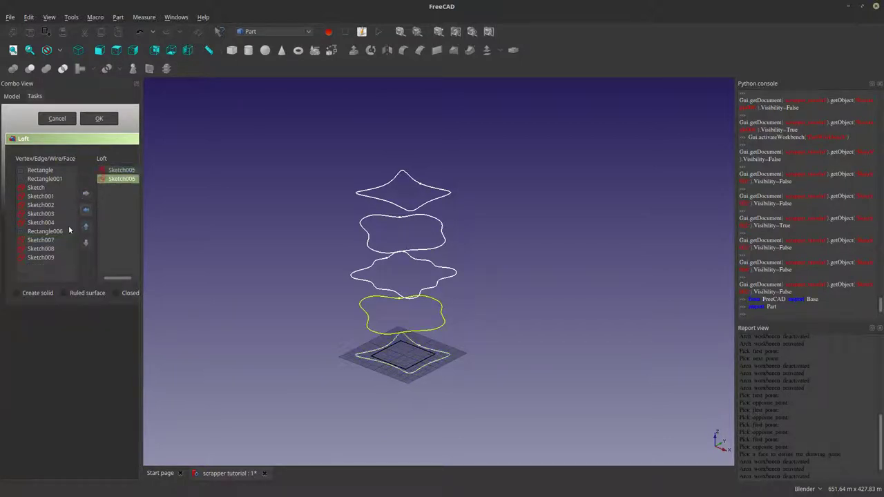
pyautogui.click(46, 240)
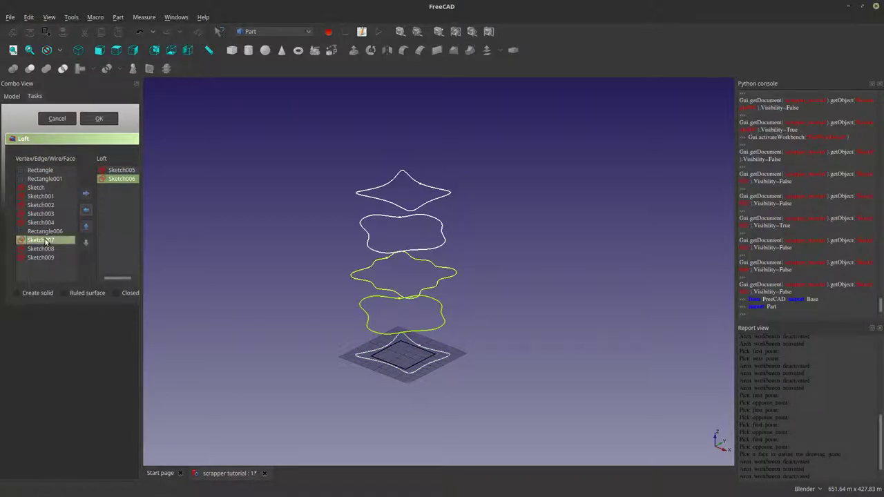
pyautogui.click(86, 194)
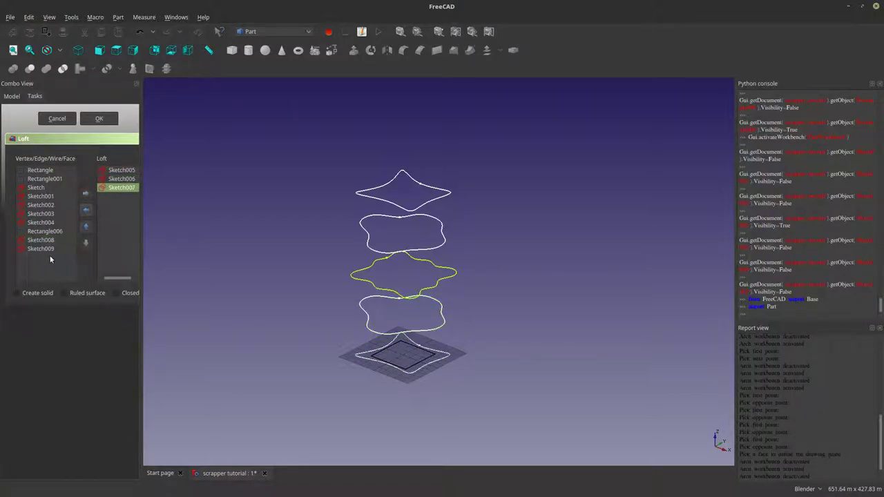
pyautogui.click(41, 241)
pyautogui.click(85, 194)
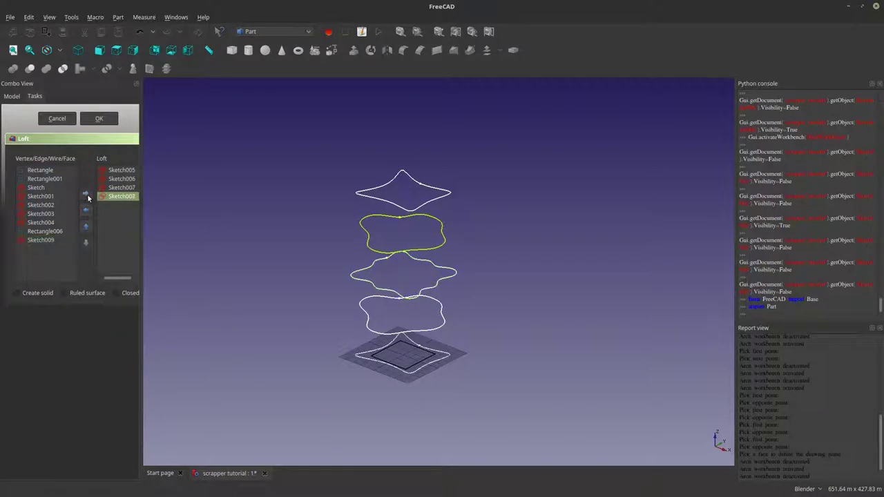
pyautogui.click(43, 240)
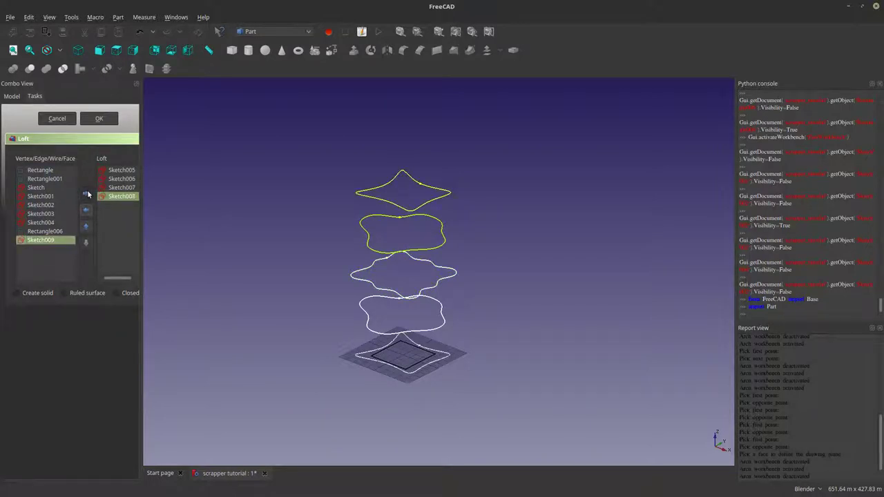
pyautogui.click(86, 194)
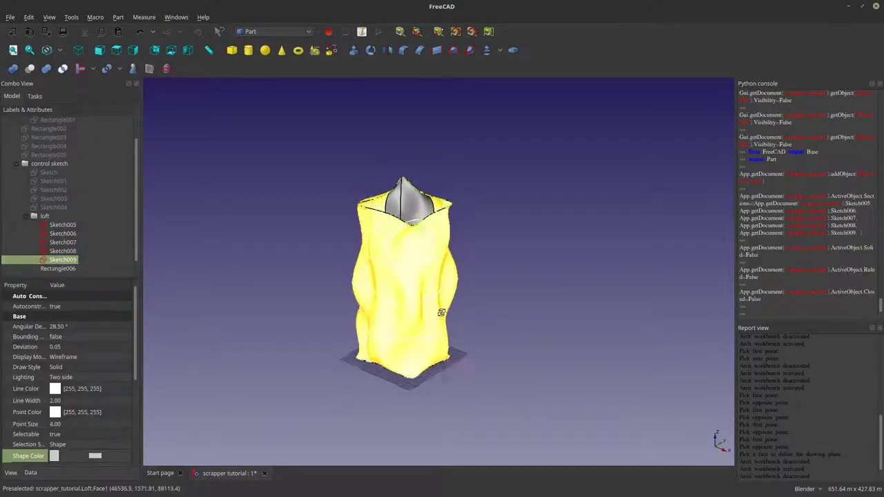
# Orbit and zoom around the finished wavy loft to inspect it from several sides
pyautogui.moveTo(347, 361)
pyautogui.mouseDown(button='middle')
pyautogui.moveTo(579, 368)
pyautogui.moveTo(427, 352)
pyautogui.moveTo(316, 297)
pyautogui.moveTo(319, 229)
pyautogui.moveTo(553, 302)
pyautogui.moveTo(621, 362)
pyautogui.moveTo(491, 232)
pyautogui.moveTo(432, 249)
pyautogui.moveTo(655, 318)
pyautogui.moveTo(552, 385)
pyautogui.moveTo(537, 327)
pyautogui.moveTo(428, 397)
pyautogui.moveTo(489, 368)
pyautogui.moveTo(439, 269)
pyautogui.moveTo(450, 223)
pyautogui.moveTo(589, 232)
pyautogui.mouseUp(button='middle')
pyautogui.click(589, 231)
pyautogui.scroll(5, 589, 232)
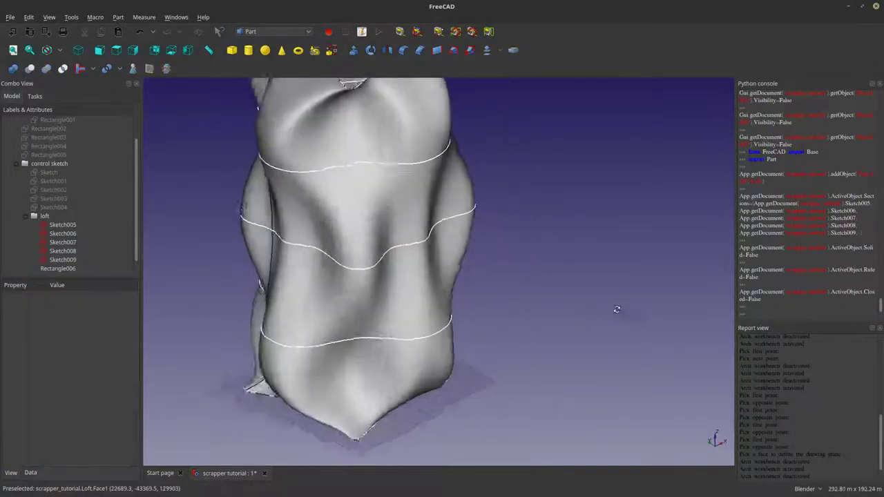
pyautogui.moveTo(608, 296); pyautogui.dragTo(424, 321, button='middle')
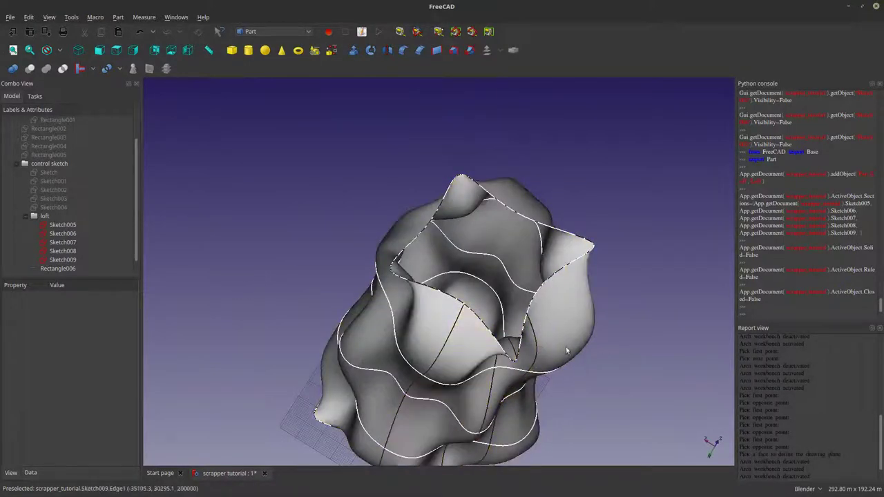
pyautogui.scroll(2, 424, 321)
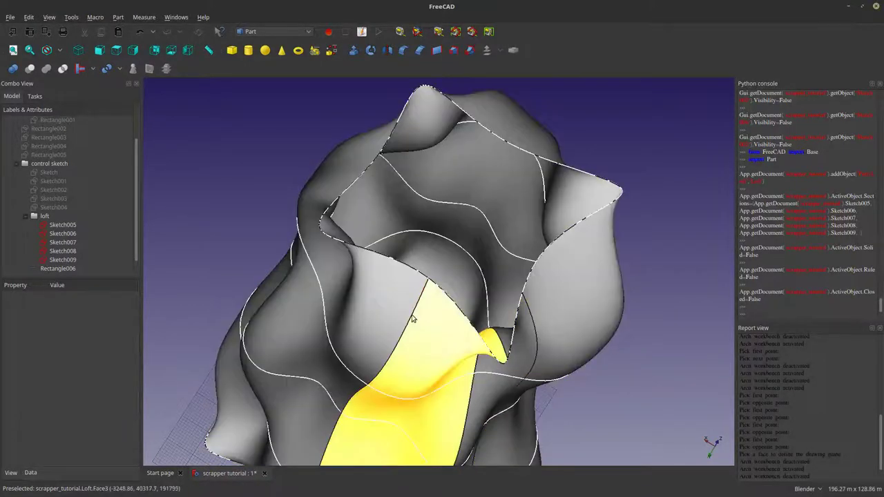
pyautogui.click(411, 317)
pyautogui.press('0')
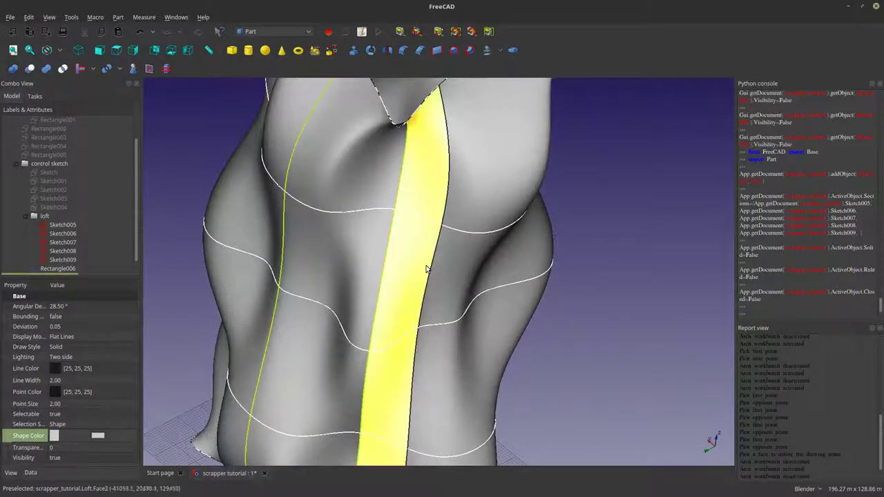
pyautogui.scroll(-4, 434, 258)
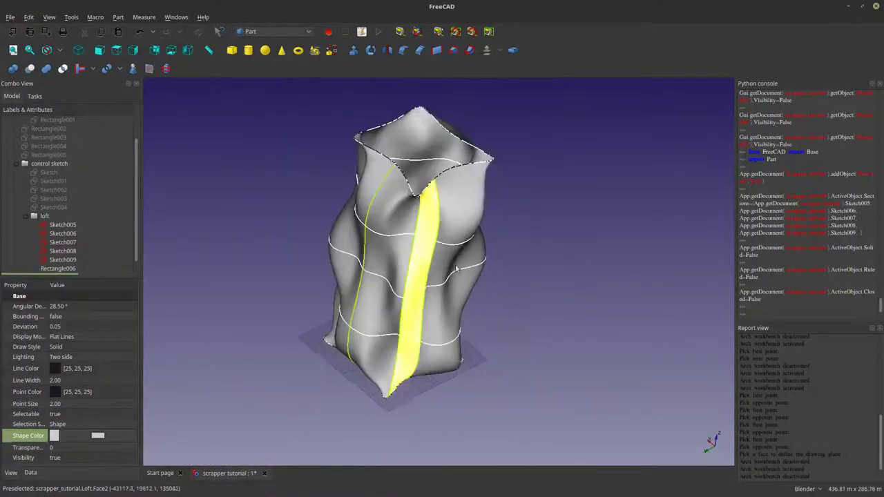
pyautogui.moveTo(546, 373); pyautogui.dragTo(470, 379, button='middle')
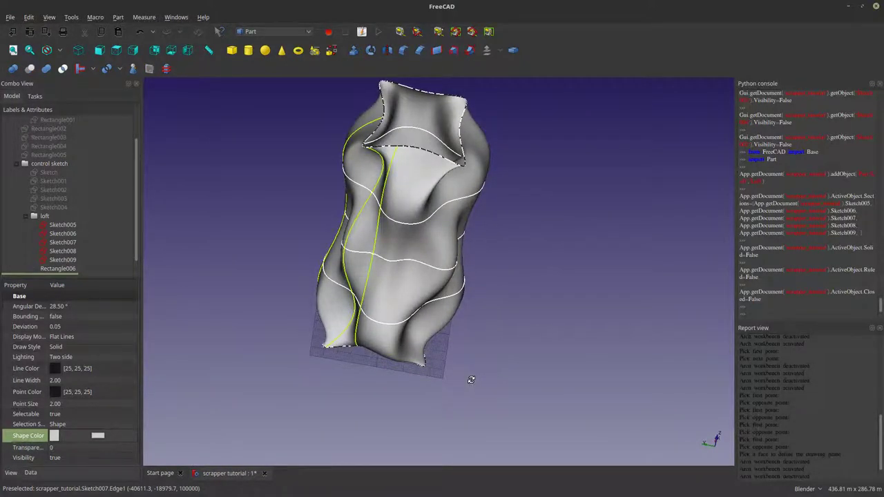
pyautogui.moveTo(471, 380)
pyautogui.mouseDown(button='middle')
pyautogui.moveTo(467, 308)
pyautogui.moveTo(536, 282)
pyautogui.moveTo(525, 304)
pyautogui.moveTo(540, 300)
pyautogui.mouseUp(button='middle')
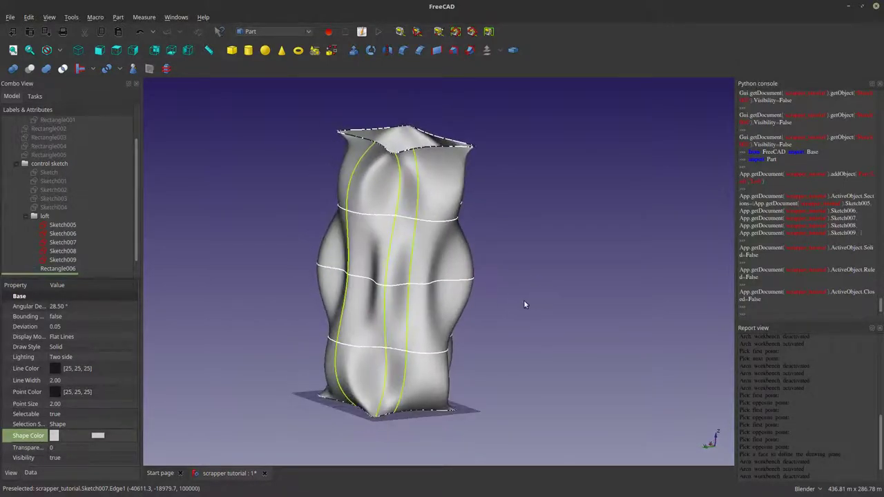
pyautogui.click(270, 279)
pyautogui.moveTo(270, 279); pyautogui.dragTo(302, 310, button='middle')
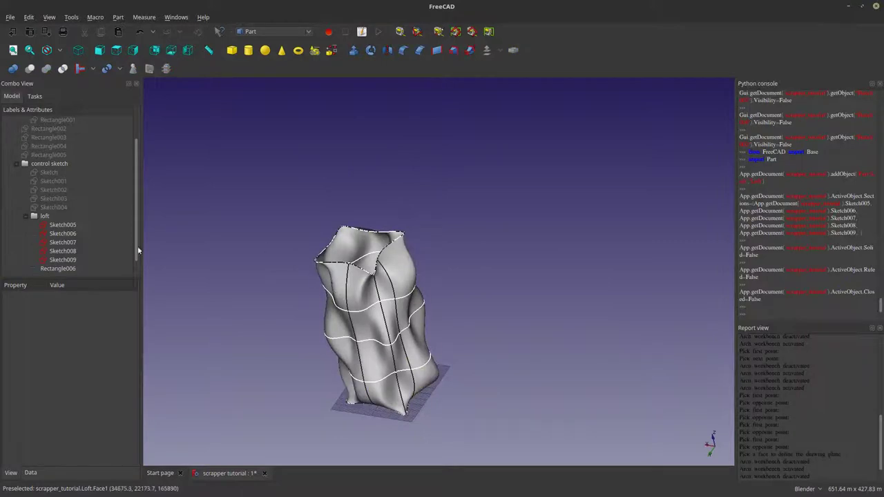
pyautogui.scroll(1, 131, 249)
pyautogui.scroll(-1, 418, 283)
pyautogui.scroll(3, 418, 282)
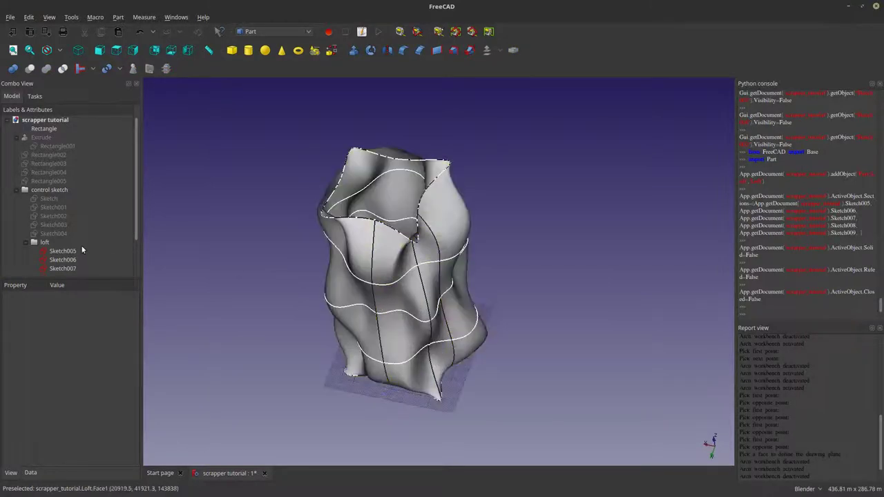
pyautogui.scroll(-2, 44, 216)
pyautogui.moveTo(332, 245); pyautogui.dragTo(564, 378, button='middle')
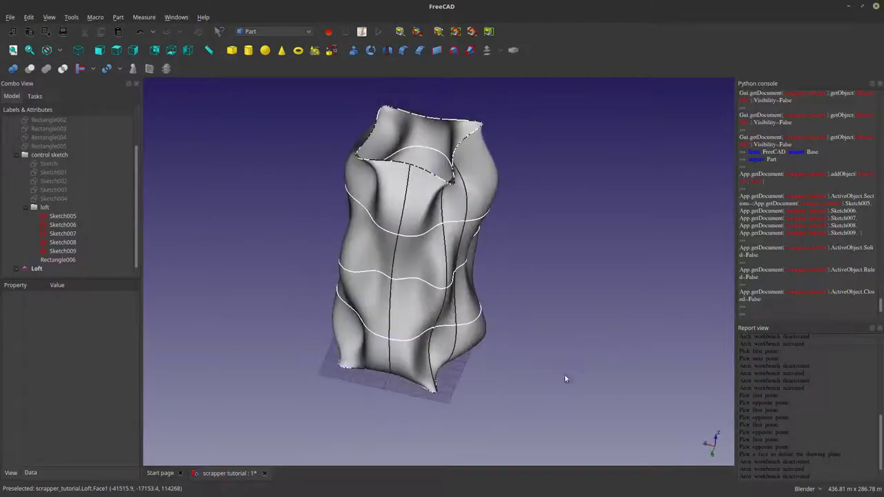
# Select the Loft and expand it to inspect its profile sketches Sketch005–Sketch009
pyautogui.click(37, 269)
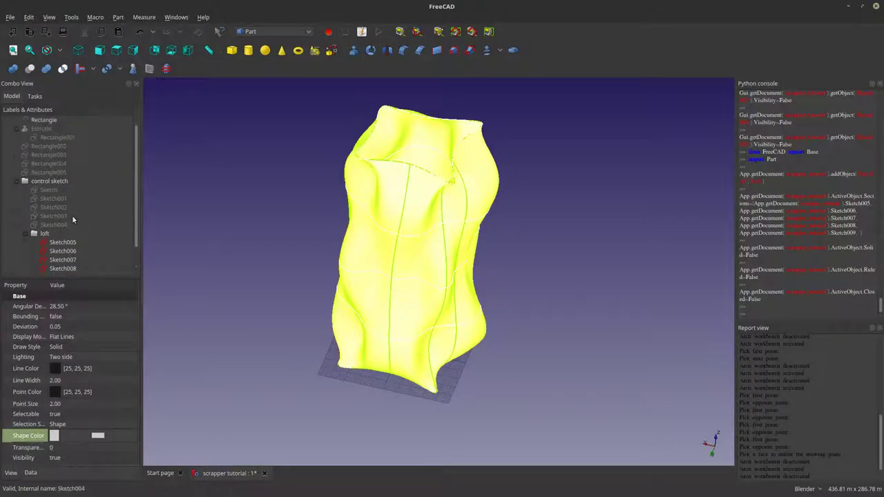
pyautogui.click(59, 260)
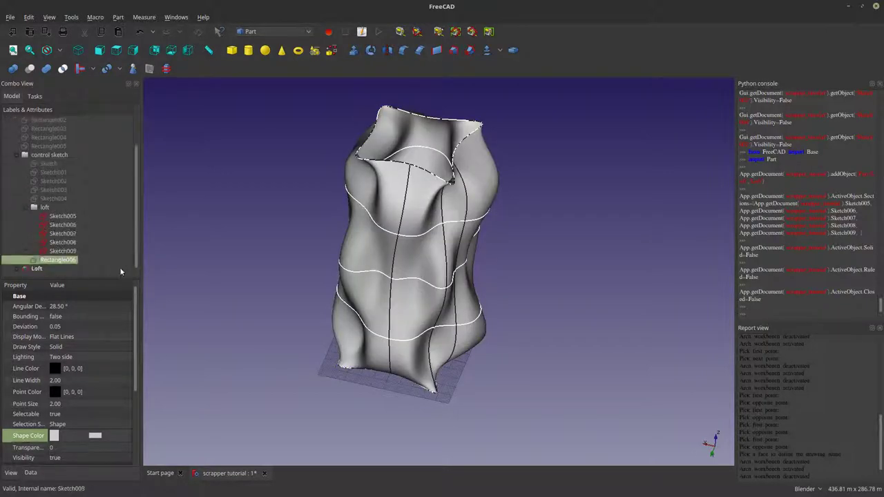
pyautogui.click(35, 268)
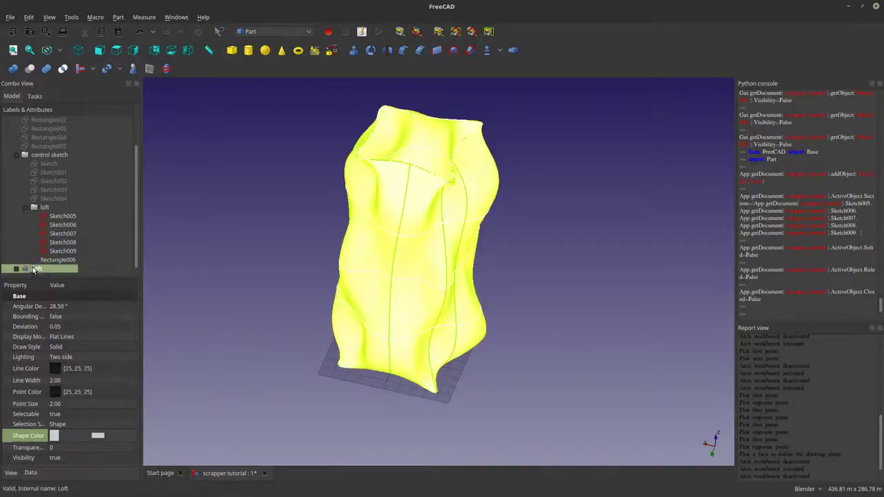
pyautogui.click(304, 294)
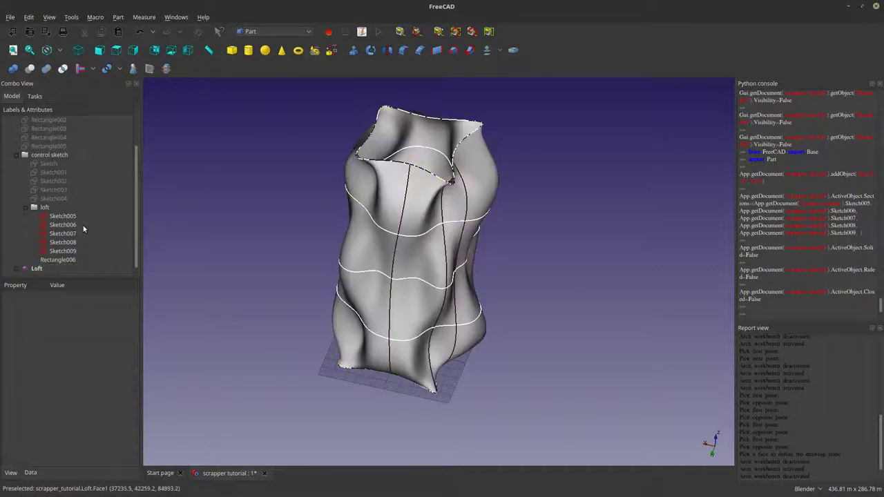
pyautogui.scroll(2, 62, 236)
pyautogui.click(62, 237)
pyautogui.scroll(-2, 62, 236)
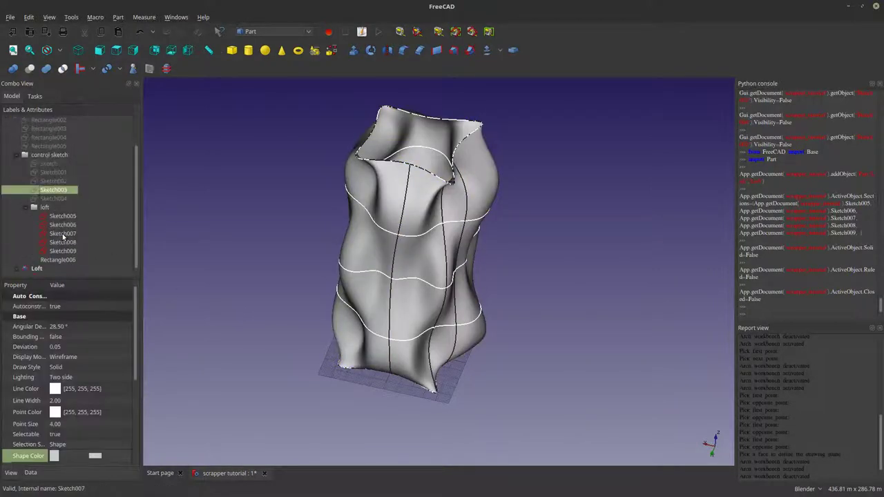
pyautogui.click(35, 268)
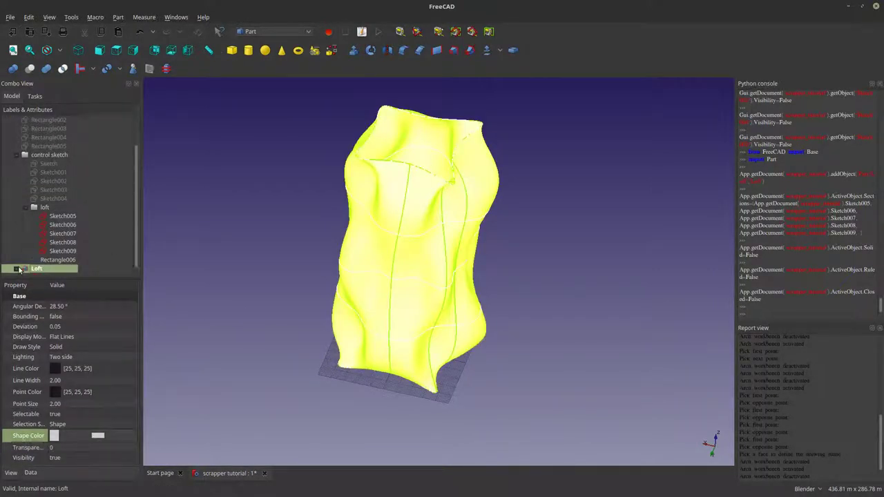
pyautogui.click(16, 268)
pyautogui.scroll(-2, 69, 270)
pyautogui.click(53, 235)
pyautogui.click(58, 259)
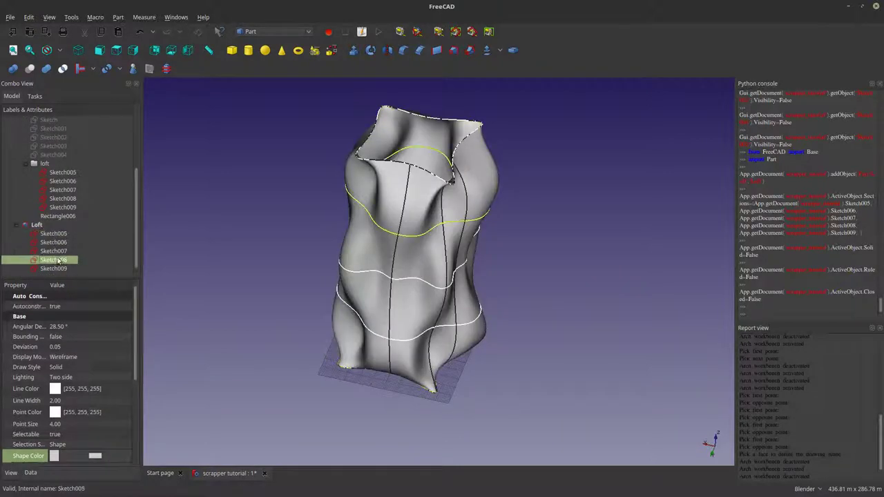
pyautogui.click(60, 269)
pyautogui.keyDown('shift'); pyautogui.click(52, 234); pyautogui.keyUp('shift')
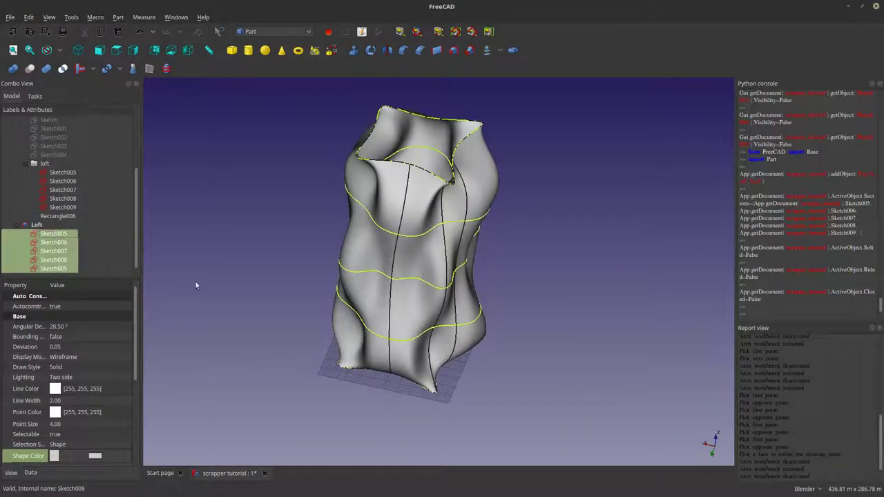
pyautogui.click(254, 270)
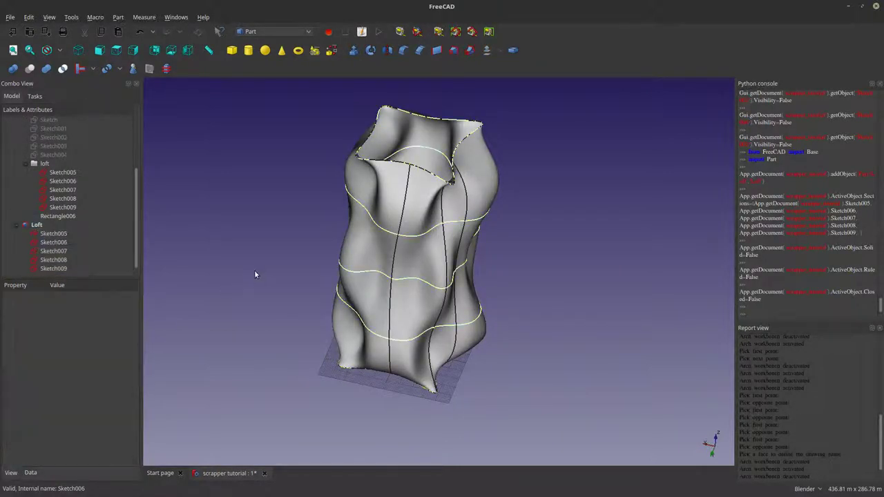
# Set the Loft's Transparency to 80 in its View properties
pyautogui.click(48, 225)
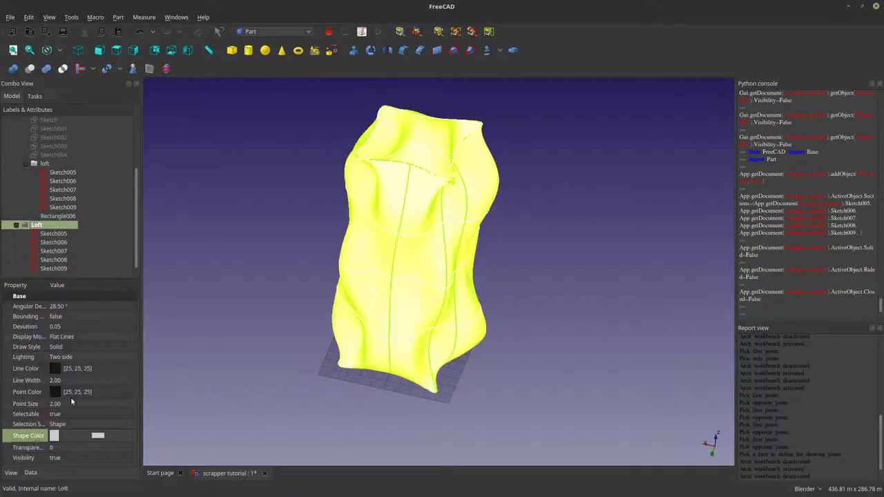
pyautogui.click(35, 469)
pyautogui.click(11, 472)
pyautogui.click(72, 448)
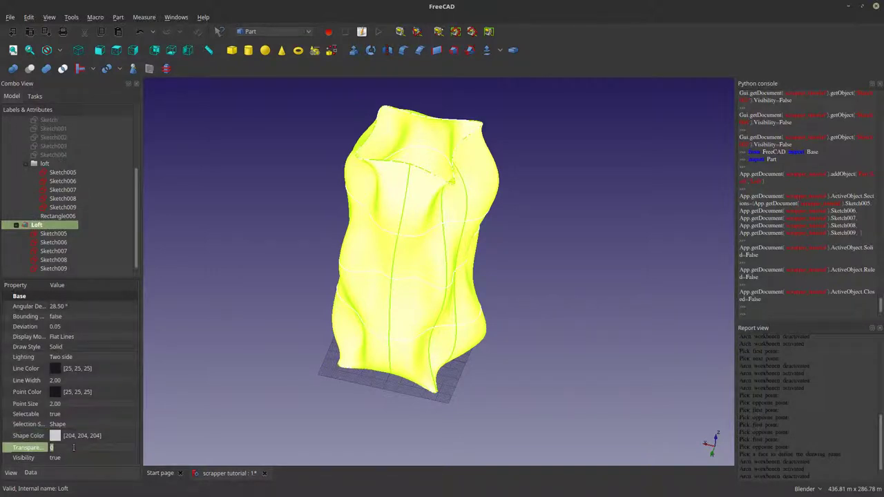
pyautogui.write('80')
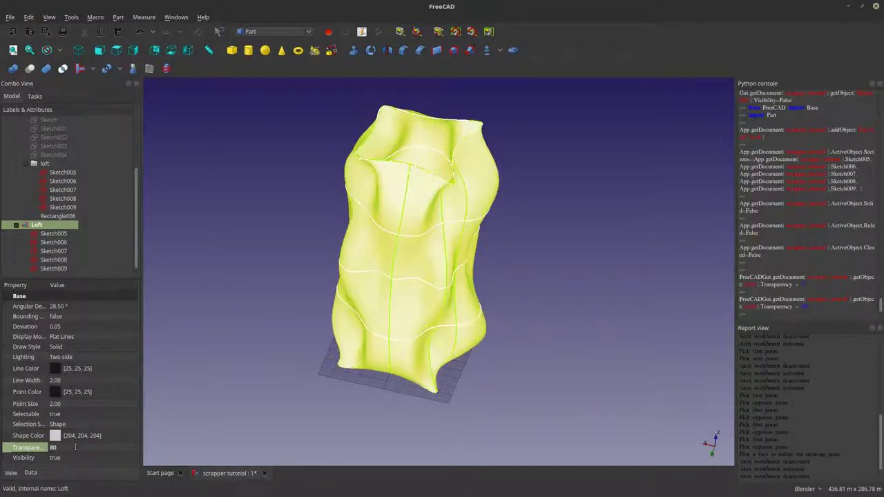
pyautogui.click(221, 418)
pyautogui.moveTo(369, 234)
pyautogui.mouseDown(button='middle')
pyautogui.moveTo(459, 321)
pyautogui.moveTo(550, 371)
pyautogui.moveTo(529, 403)
pyautogui.moveTo(514, 412)
pyautogui.moveTo(470, 399)
pyautogui.moveTo(509, 349)
pyautogui.moveTo(528, 355)
pyautogui.moveTo(401, 249)
pyautogui.moveTo(193, 357)
pyautogui.moveTo(416, 421)
pyautogui.mouseUp(button='middle')
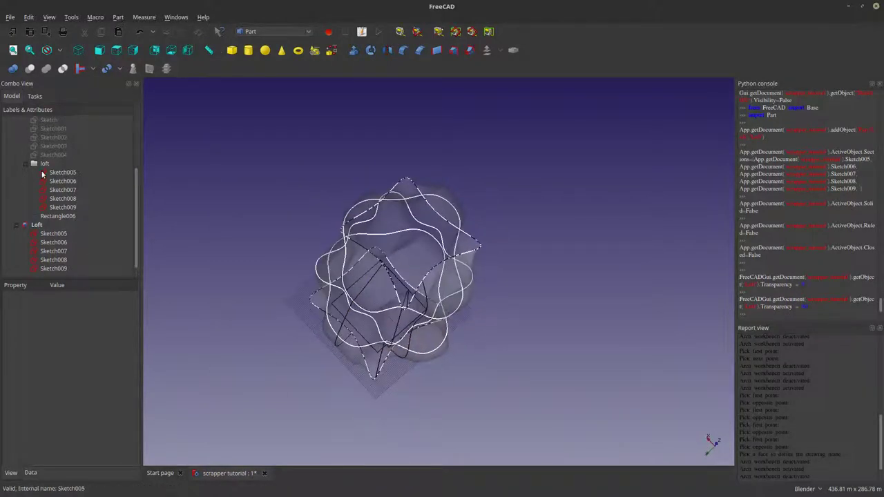
# Show Rectangle002–Rectangle005 again and switch to an isometric view
pyautogui.scroll(4, 42, 175)
pyautogui.click(49, 189)
pyautogui.keyDown('shift'); pyautogui.click(45, 165); pyautogui.keyUp('shift')
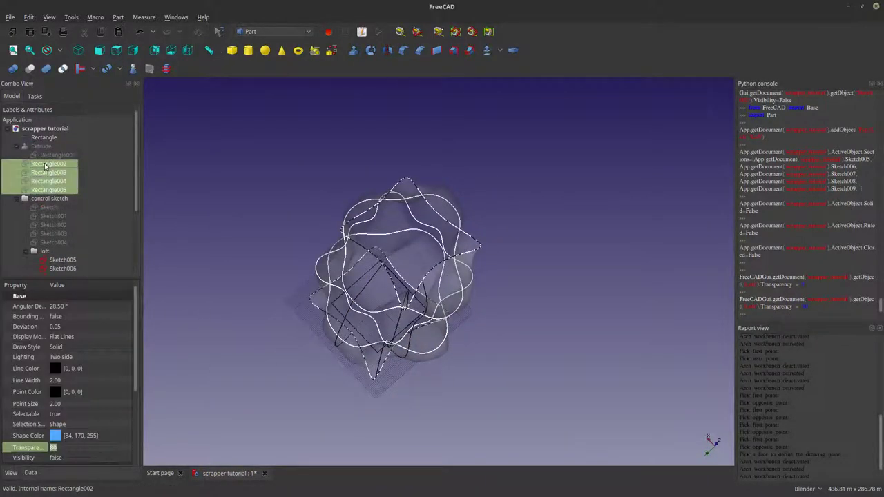
pyautogui.press('space')
pyautogui.press('0')
pyautogui.click(536, 344)
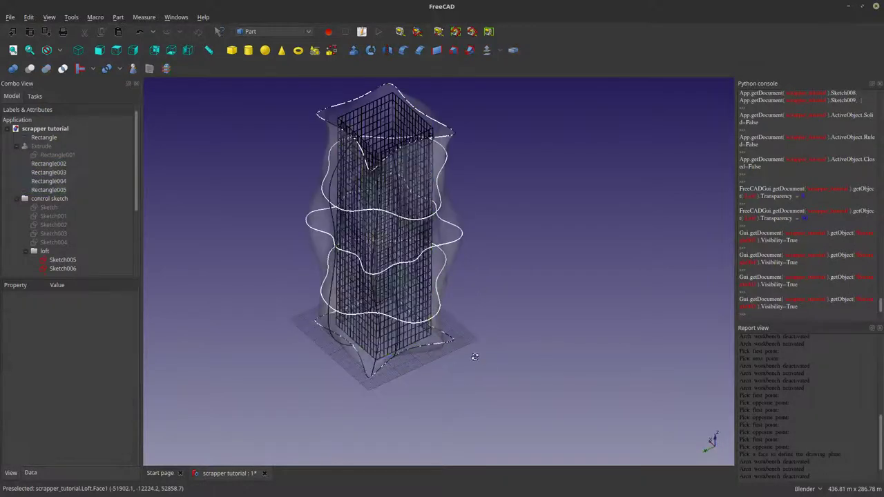
# Orbit around the gridded tower inside the translucent skin, then select the base Rectangle
pyautogui.moveTo(474, 356); pyautogui.dragTo(451, 218, button='middle')
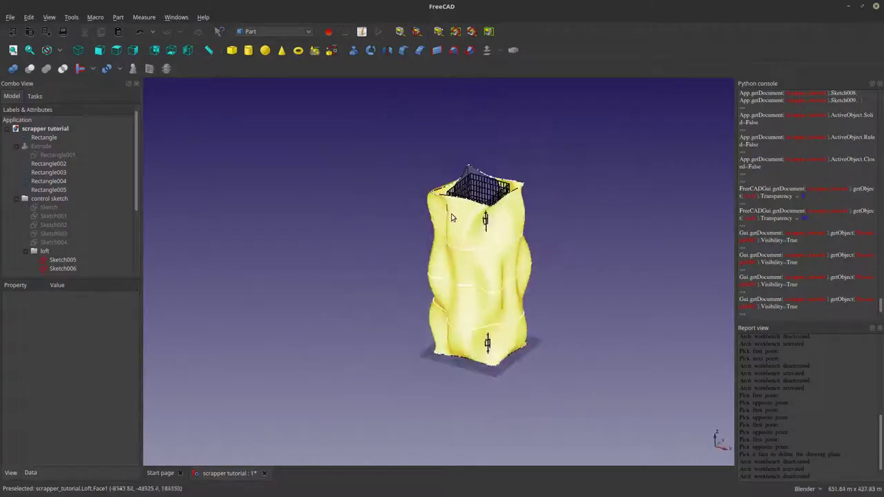
pyautogui.scroll(5, 483, 256)
pyautogui.moveTo(529, 300)
pyautogui.mouseDown(button='middle')
pyautogui.moveTo(473, 321)
pyautogui.moveTo(459, 316)
pyautogui.moveTo(507, 274)
pyautogui.moveTo(511, 306)
pyautogui.moveTo(550, 332)
pyautogui.moveTo(493, 272)
pyautogui.moveTo(572, 280)
pyautogui.moveTo(508, 300)
pyautogui.moveTo(463, 266)
pyautogui.moveTo(457, 297)
pyautogui.moveTo(490, 176)
pyautogui.moveTo(511, 262)
pyautogui.mouseUp(button='middle')
pyautogui.scroll(-2, 511, 262)
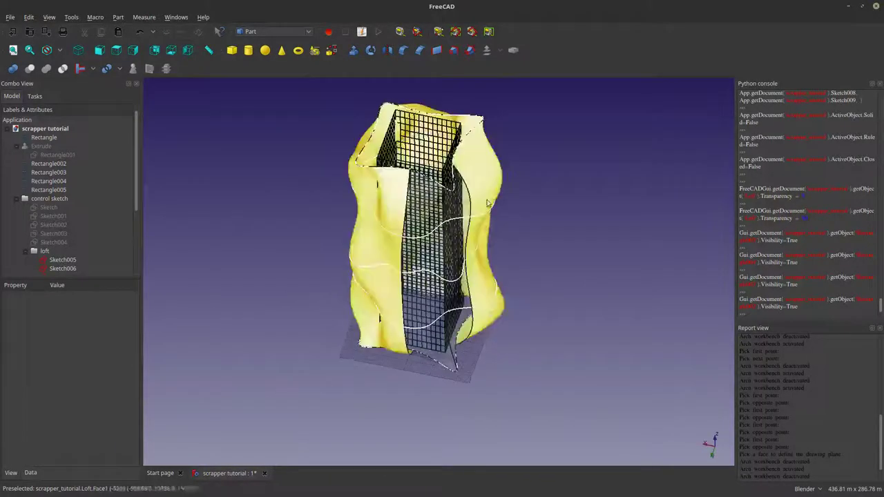
pyautogui.scroll(3, 541, 410)
pyautogui.moveTo(541, 410); pyautogui.dragTo(420, 295, button='middle')
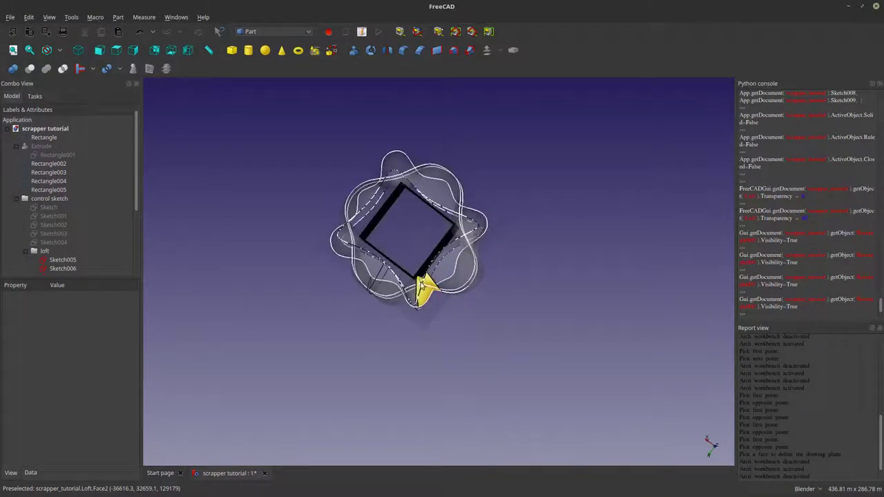
pyautogui.click(44, 140)
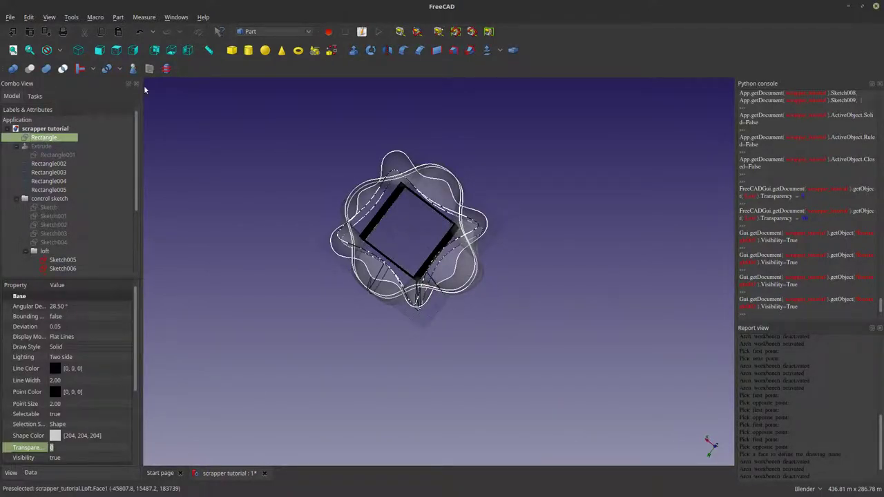
# View the model from the top, centre it, and reselect the base Rectangle
pyautogui.click(121, 54)
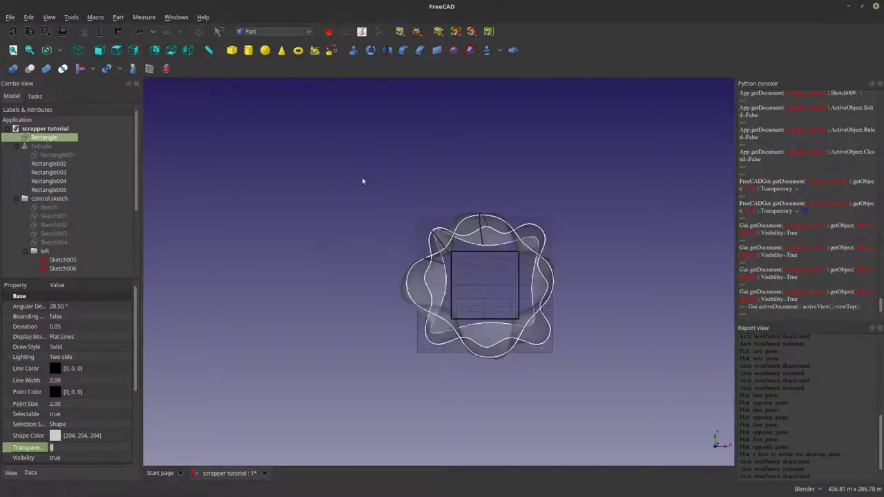
pyautogui.scroll(5, 610, 347)
pyautogui.keyDown('shift'); pyautogui.moveTo(557, 304); pyautogui.dragTo(600, 331, button='middle'); pyautogui.keyUp('shift')
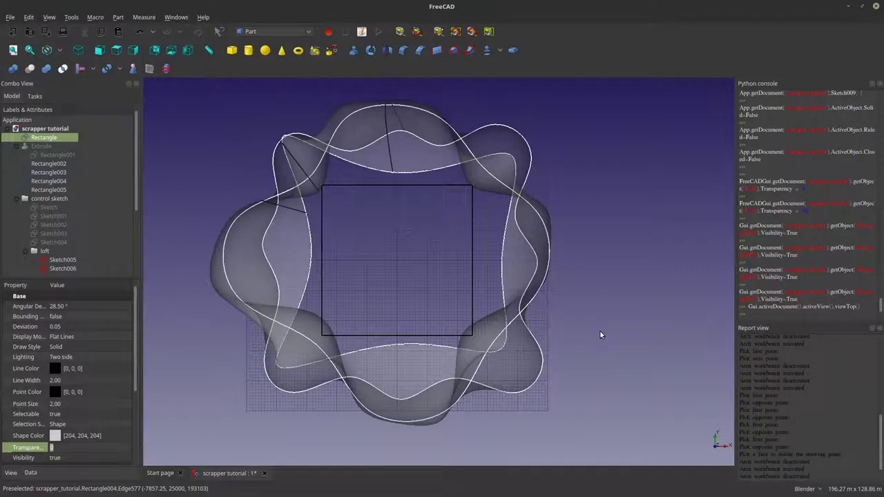
pyautogui.click(30, 472)
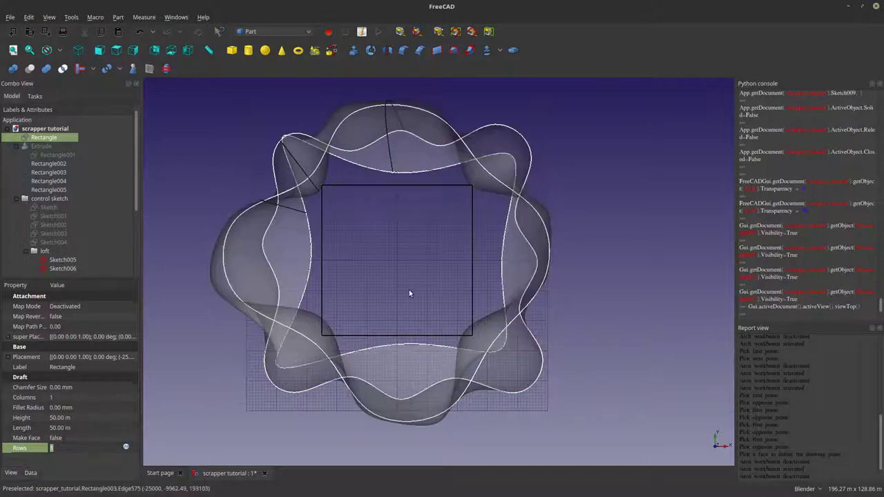
pyautogui.click(455, 274)
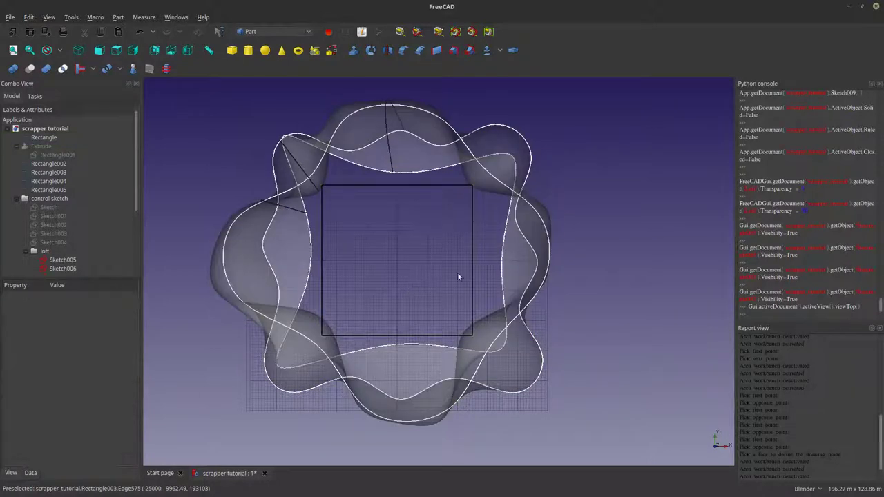
pyautogui.click(43, 138)
pyautogui.click(304, 33)
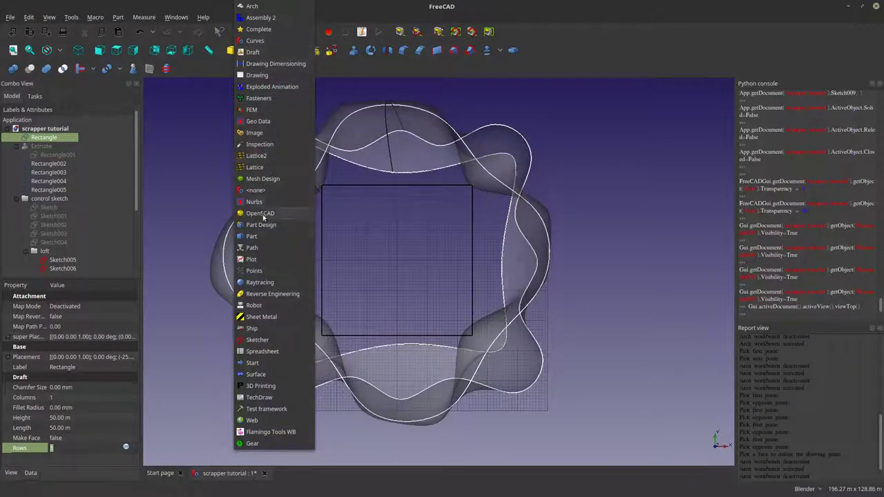
# Offset the base rectangle outward by 12 m, keeping the original, to create Rectangle007
pyautogui.click(251, 6)
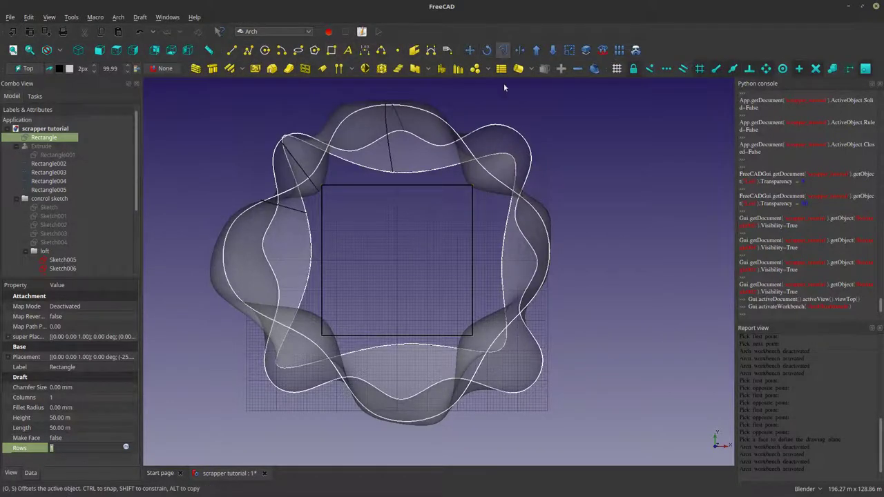
pyautogui.click(503, 50)
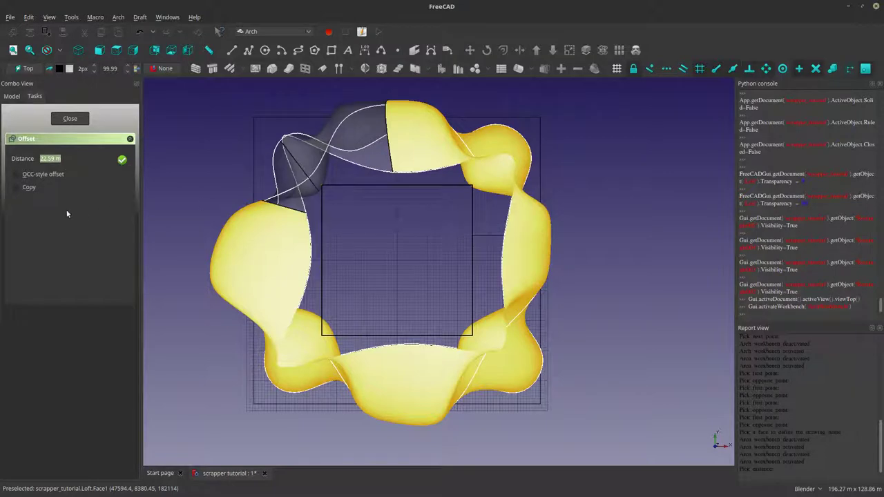
pyautogui.write('60')
pyautogui.click(28, 187)
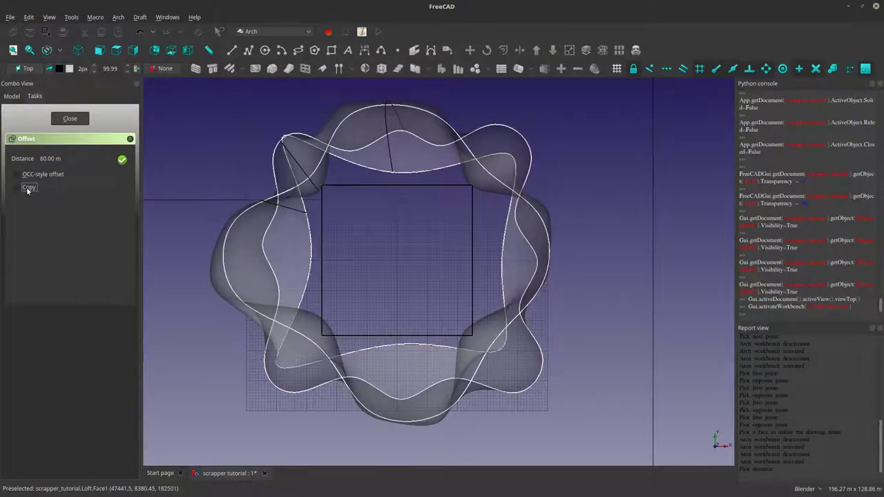
pyautogui.click(26, 187)
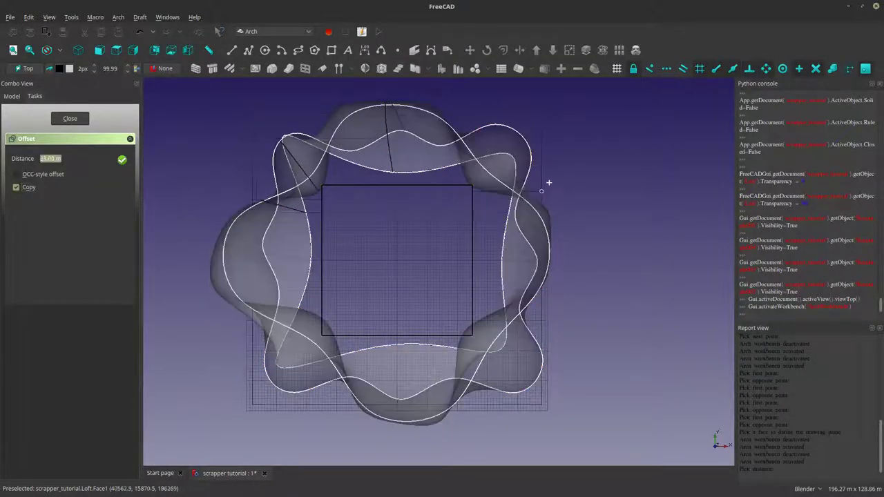
pyautogui.write('aff')
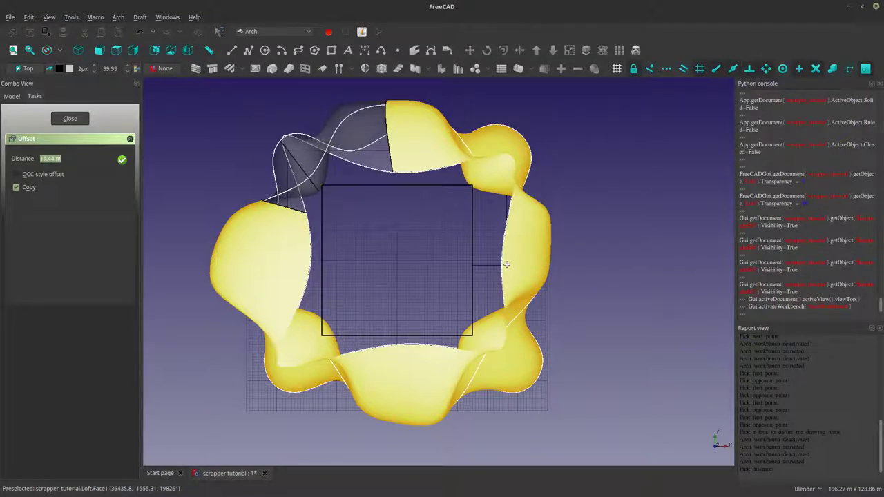
pyautogui.write('12m')
pyautogui.press('Return')
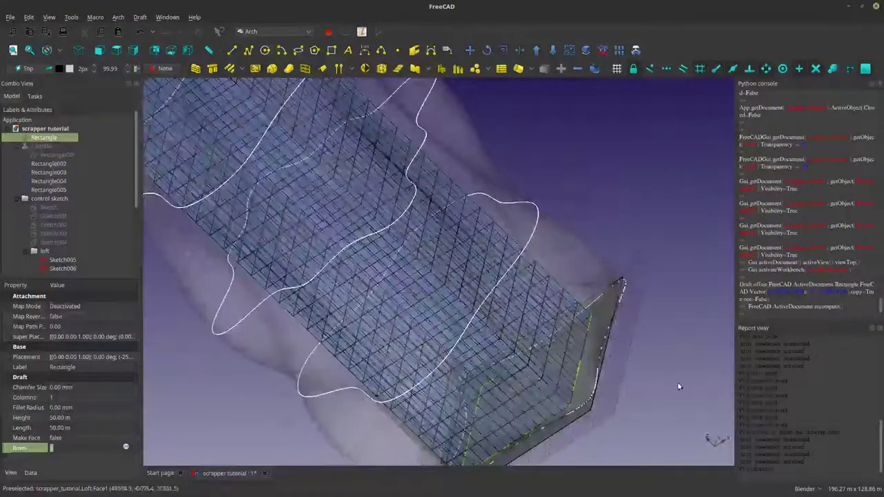
# Hide the grid rectangles Rectangle002 through Rectangle005
pyautogui.moveTo(677, 386); pyautogui.dragTo(483, 276, button='middle')
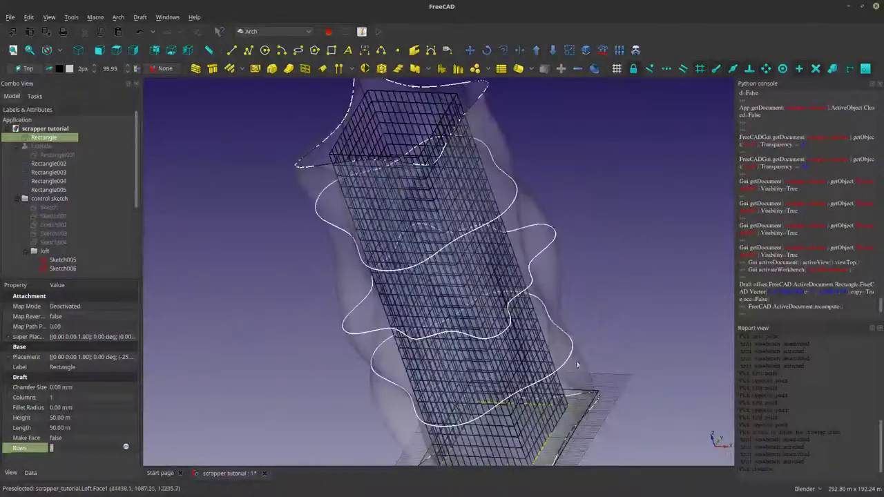
pyautogui.click(55, 189)
pyautogui.keyDown('shift'); pyautogui.click(55, 164); pyautogui.keyUp('shift')
pyautogui.press('space')
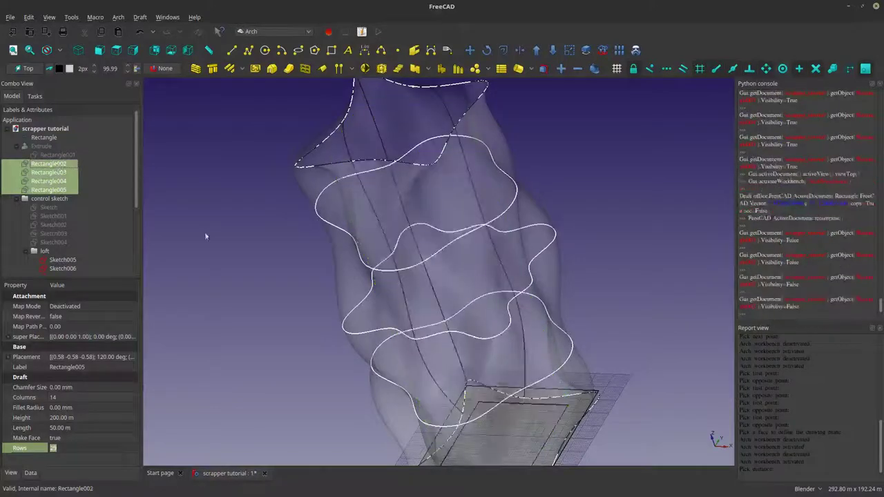
# Select Rectangle007 and confirm its Make Face property is true
pyautogui.scroll(-4, 50, 263)
pyautogui.click(49, 267)
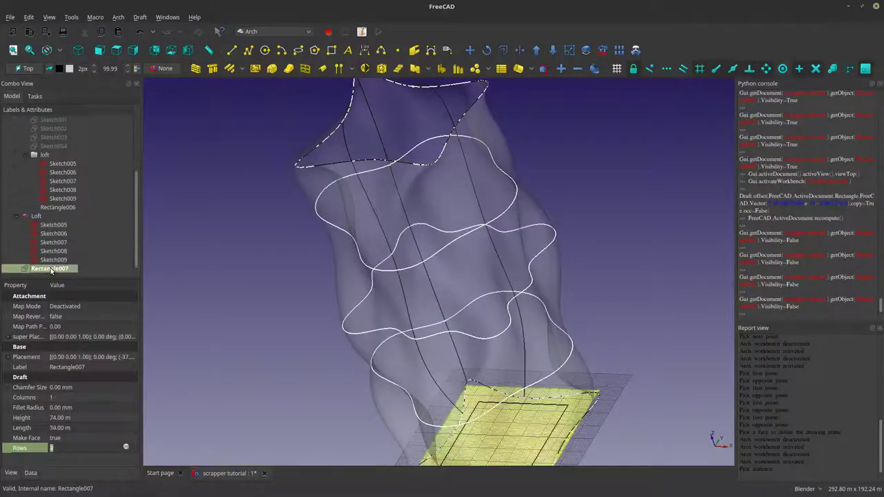
pyautogui.scroll(-5, 203, 134)
pyautogui.keyDown('shift'); pyautogui.moveTo(369, 158); pyautogui.dragTo(489, 285, button='middle'); pyautogui.keyUp('shift')
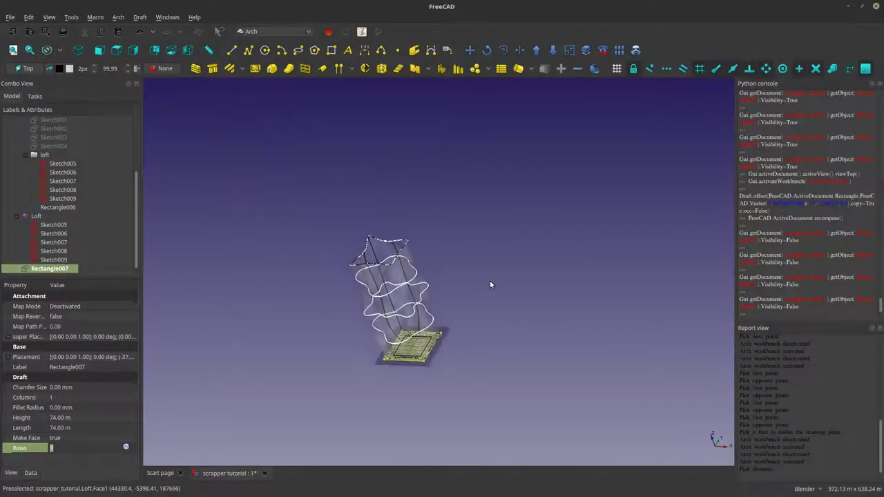
pyautogui.scroll(3, 489, 284)
pyautogui.click(272, 31)
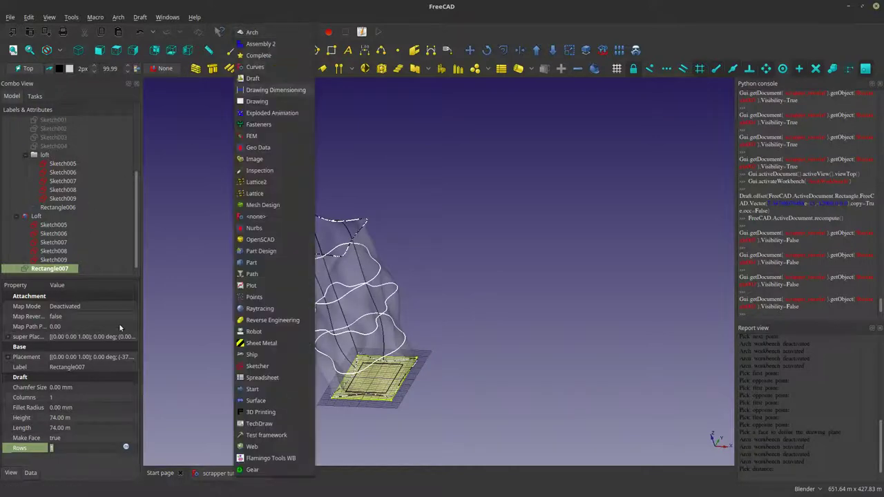
pyautogui.press('Escape')
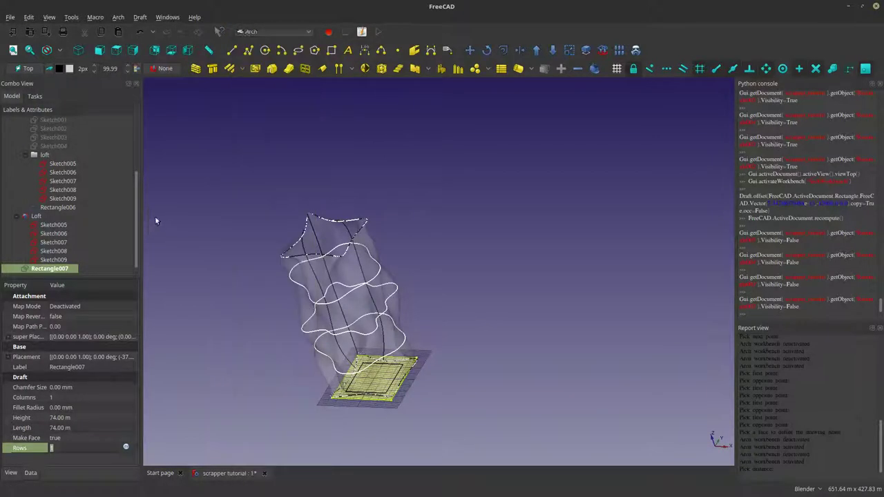
pyautogui.click(78, 437)
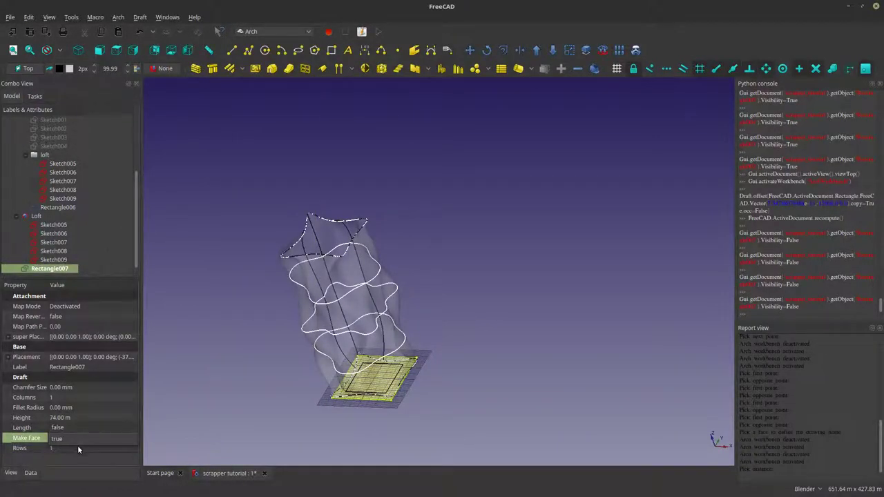
pyautogui.click(77, 443)
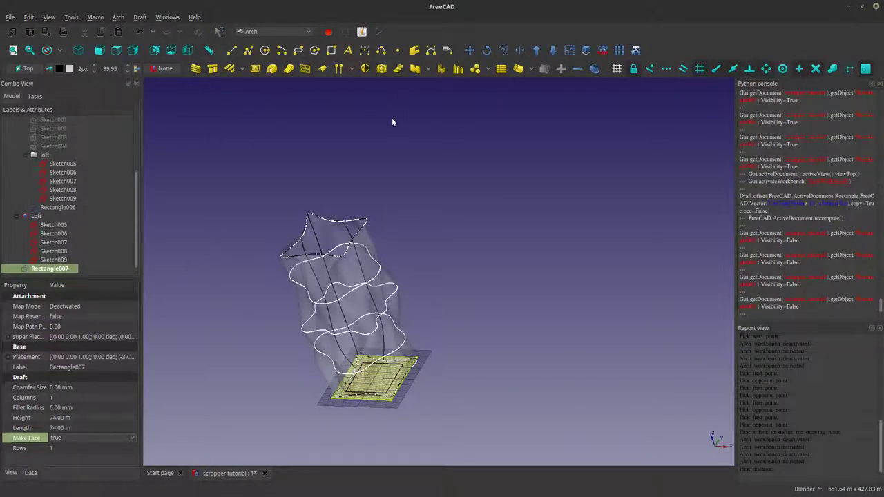
pyautogui.moveTo(406, 152); pyautogui.dragTo(345, 276, button='middle')
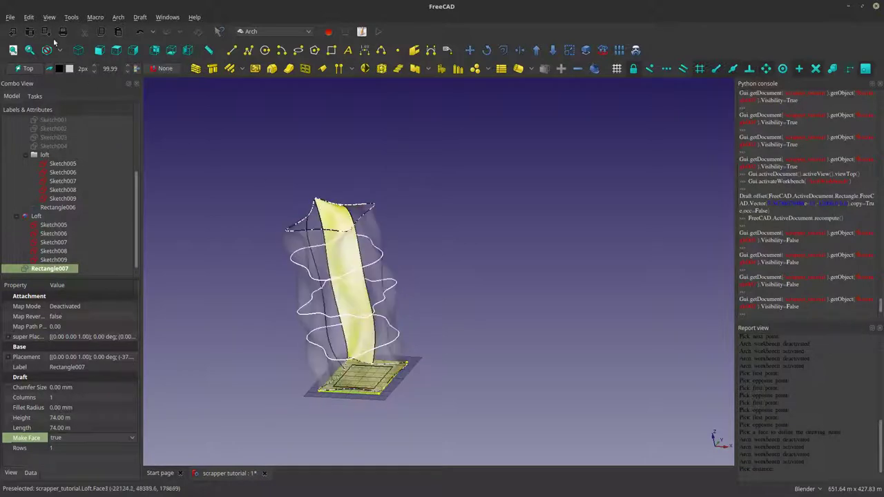
pyautogui.click(273, 31)
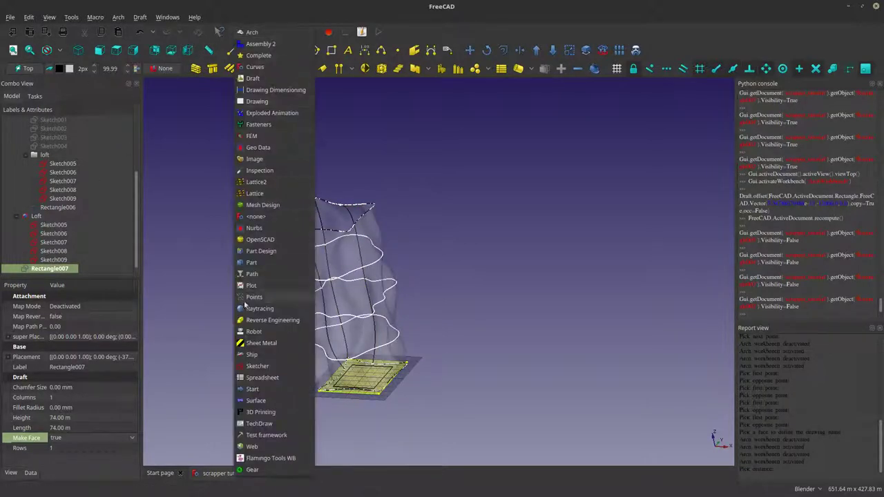
# In the Part workbench, extrude Rectangle007, setting the Along length to 200 m
pyautogui.click(251, 263)
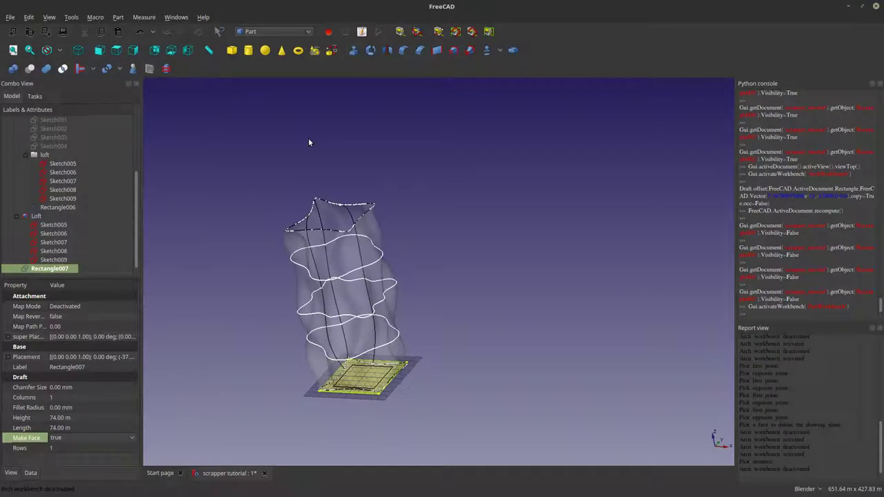
pyautogui.click(353, 49)
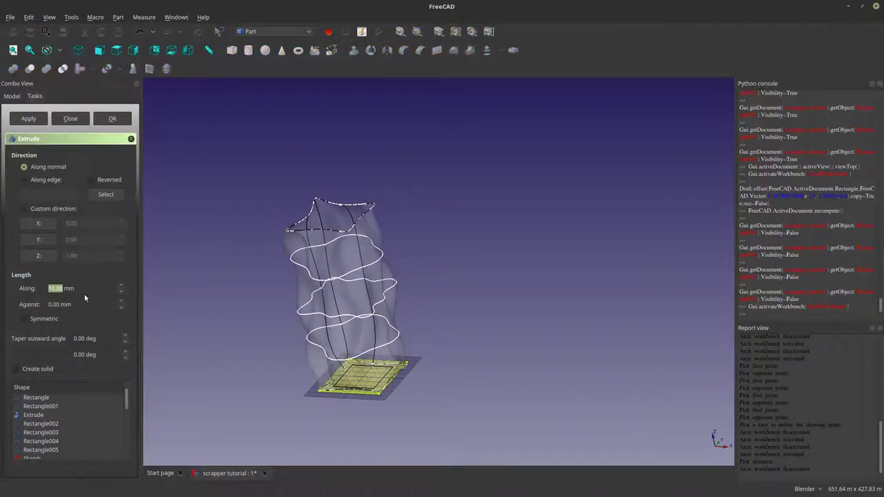
pyautogui.hotkey('ctrl', 'a')
pyautogui.write('1')
# Create the Extrude001 box and orbit so the loft shows beside it
pyautogui.click(111, 119)
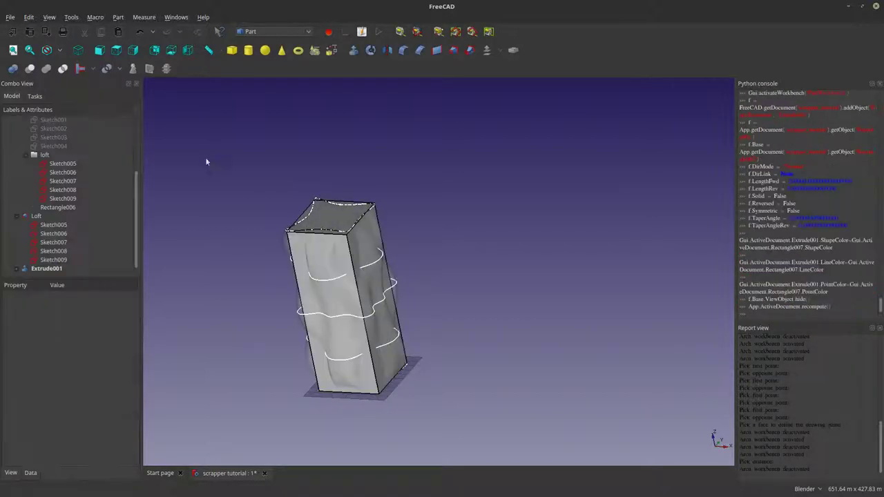
pyautogui.moveTo(451, 264); pyautogui.dragTo(505, 341, button='middle')
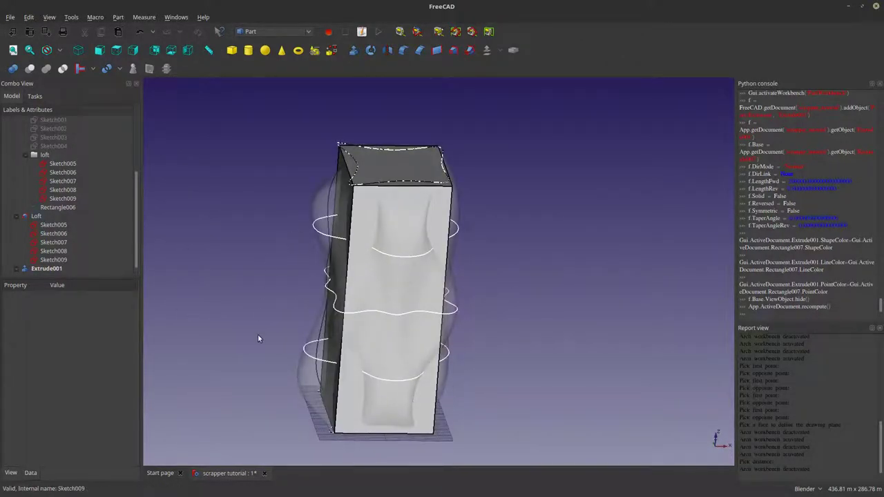
pyautogui.moveTo(331, 352); pyautogui.dragTo(408, 282, button='middle')
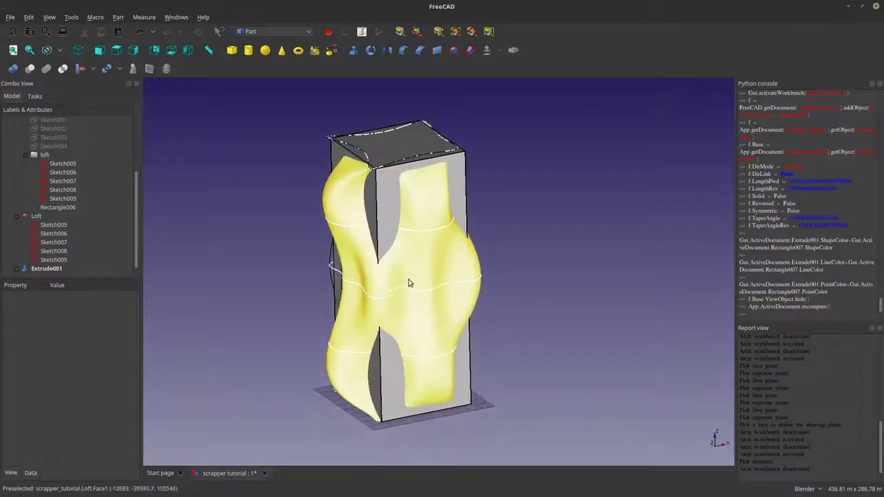
# Set the Loft's shape colour to orange (229, 114, 0)
pyautogui.click(407, 279)
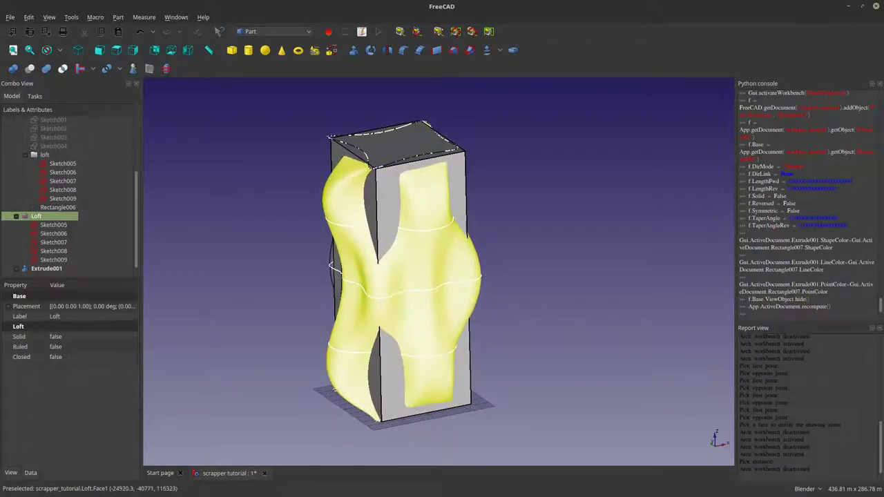
pyautogui.click(13, 472)
pyautogui.doubleClick(82, 436)
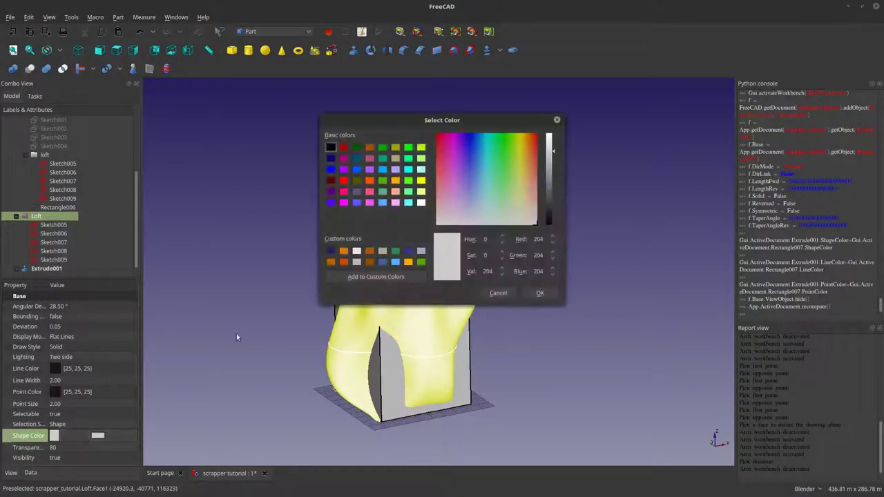
pyautogui.click(343, 250)
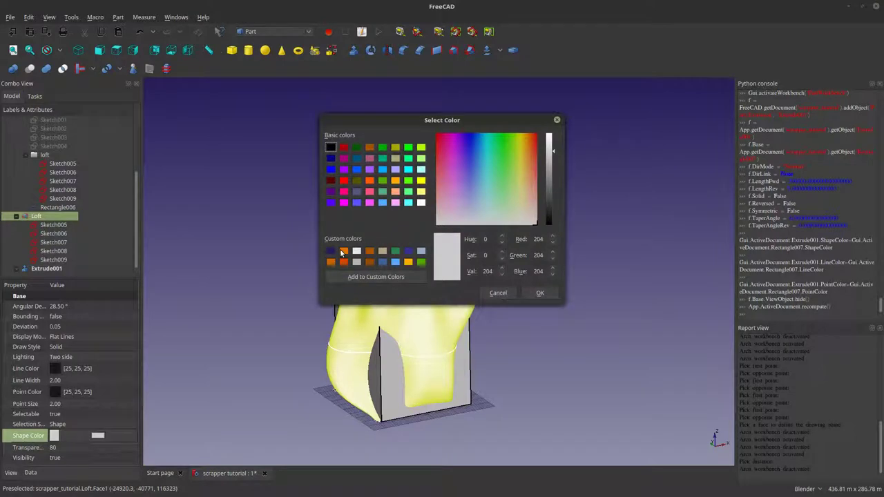
pyautogui.click(550, 297)
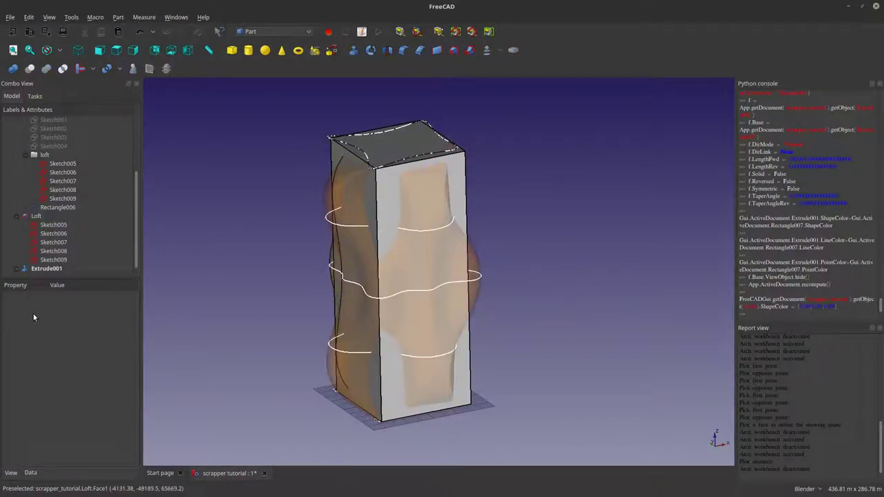
# Lower the Loft's transparency to 9
pyautogui.click(428, 258)
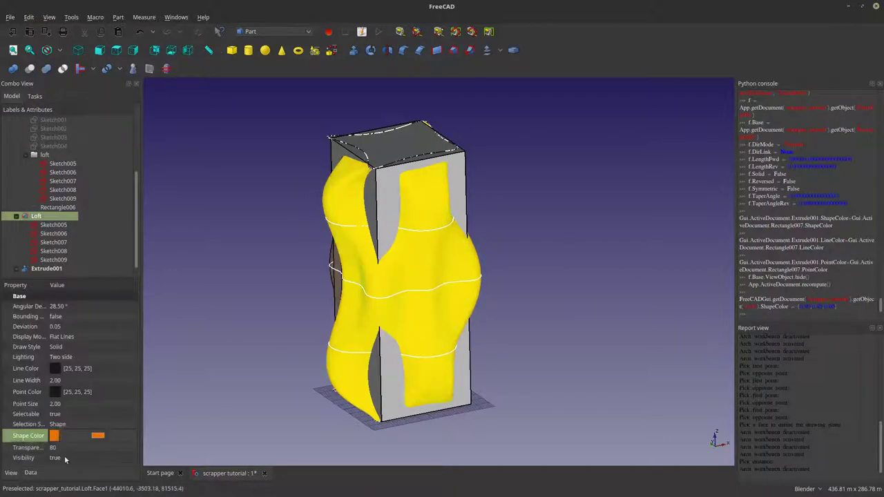
pyautogui.click(69, 448)
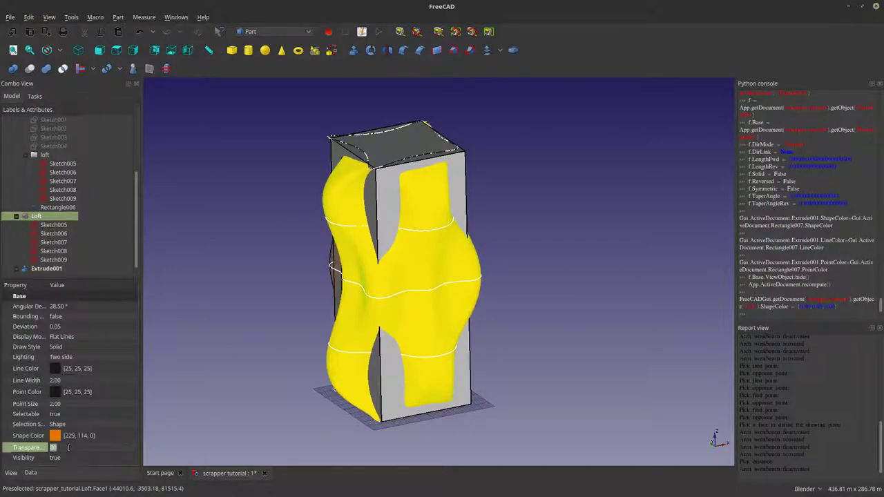
pyautogui.scroll(10, 68, 447)
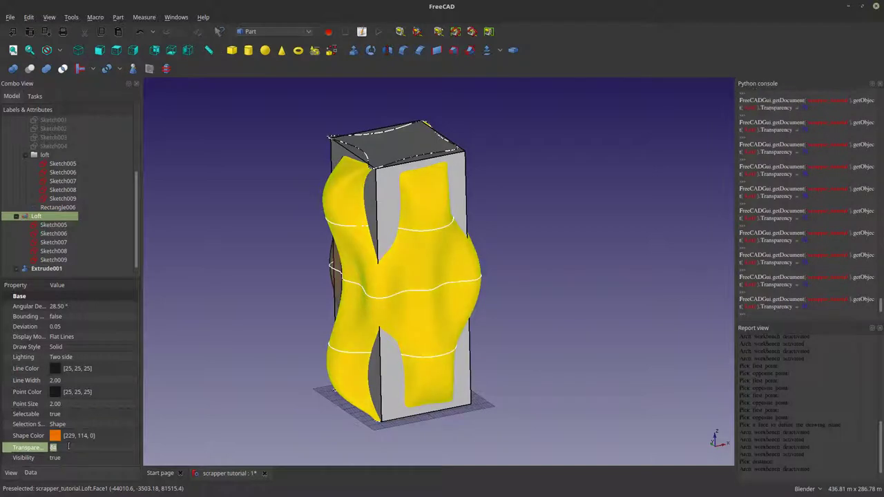
pyautogui.scroll(-1, 69, 448)
pyautogui.click(183, 412)
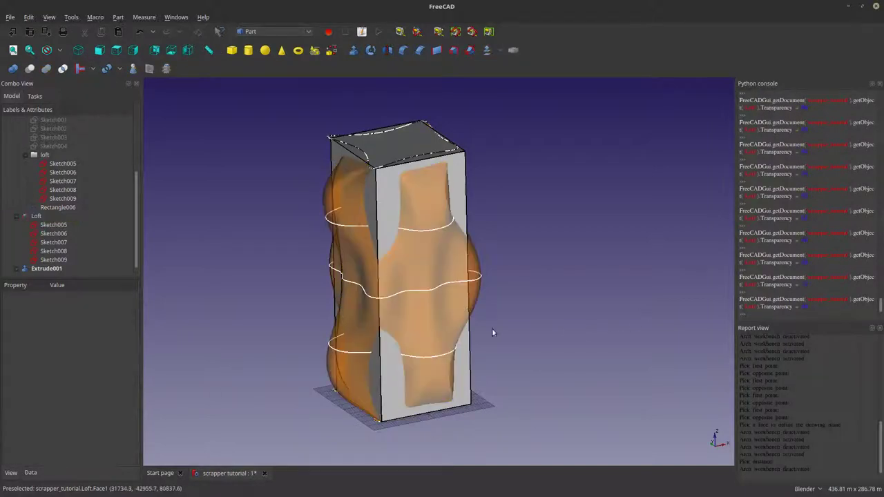
pyautogui.click(447, 268)
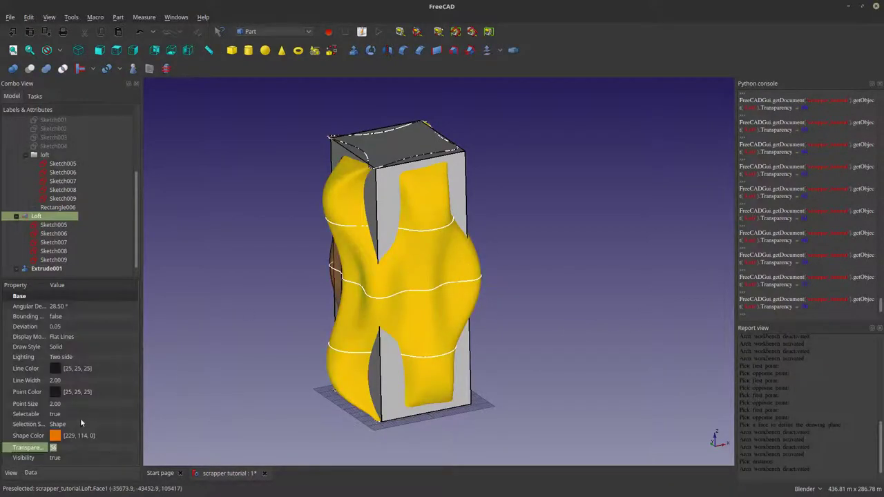
pyautogui.scroll(-10, 63, 448)
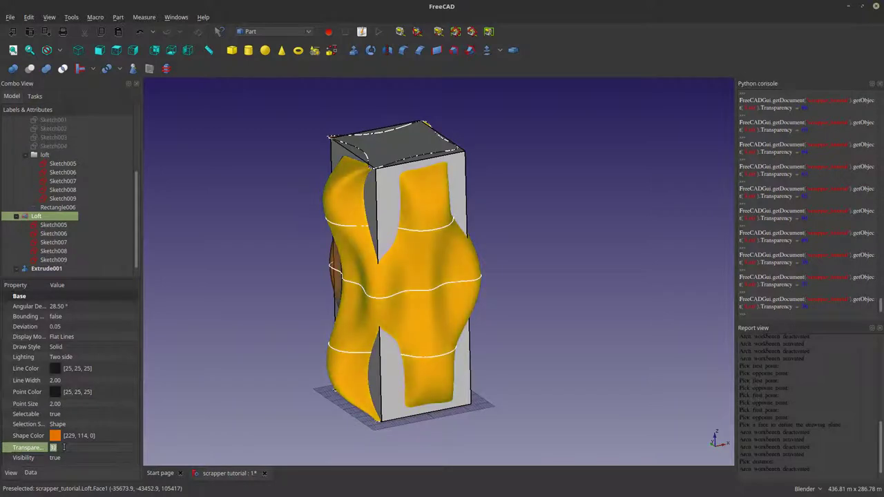
pyautogui.scroll(-10, 63, 447)
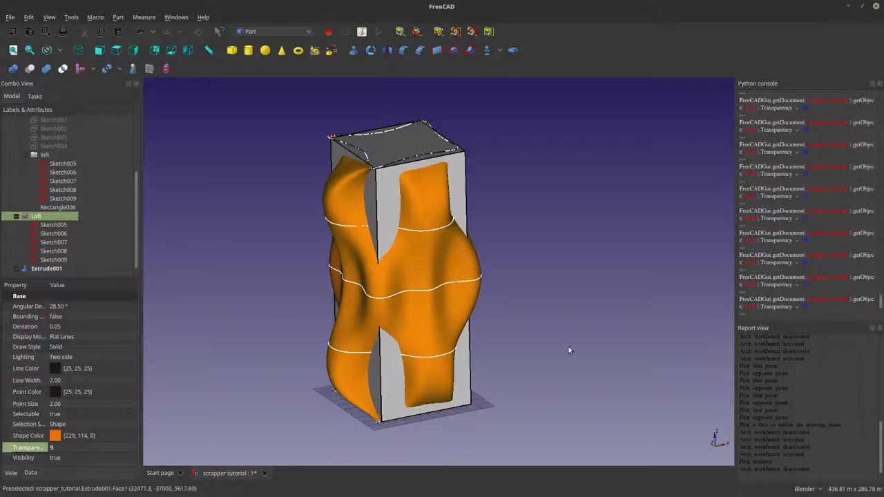
# Orbit the orange loft and compare it with the Aqua Tower reference photo
pyautogui.click(588, 326)
pyautogui.scroll(5, 515, 269)
pyautogui.scroll(-7, 540, 298)
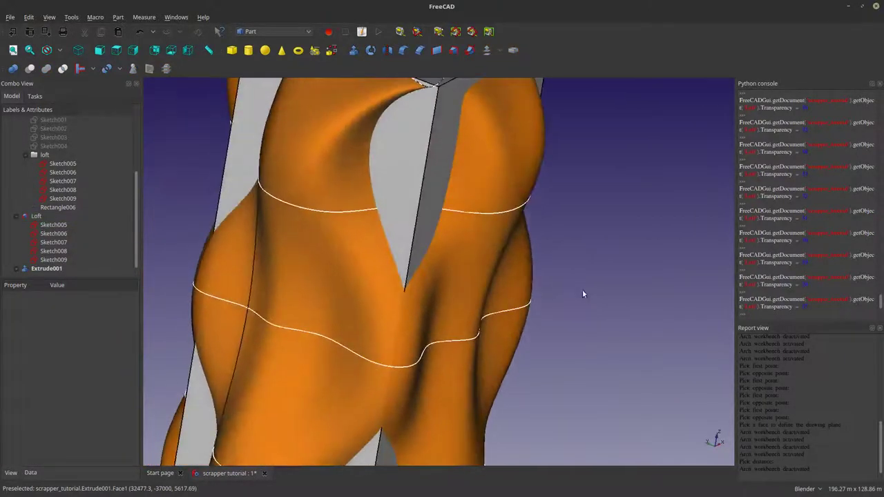
pyautogui.moveTo(534, 245); pyautogui.dragTo(495, 395, button='middle')
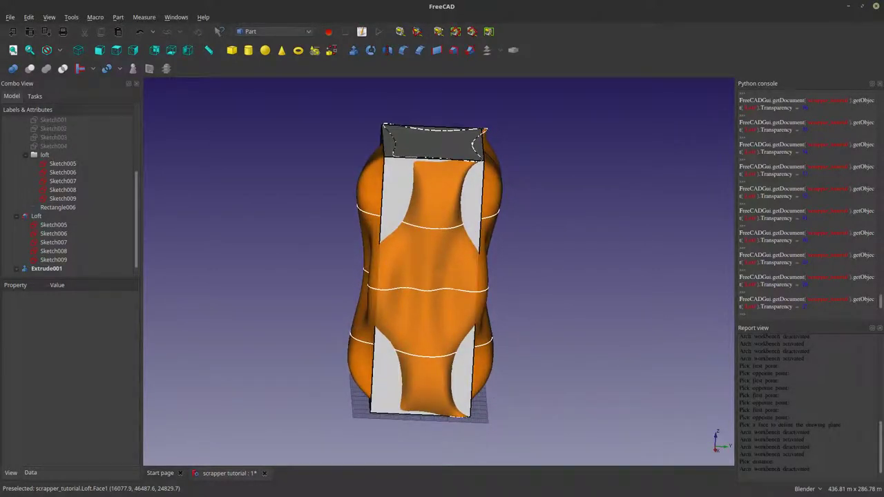
pyautogui.hotkey('alt', 'Tab')
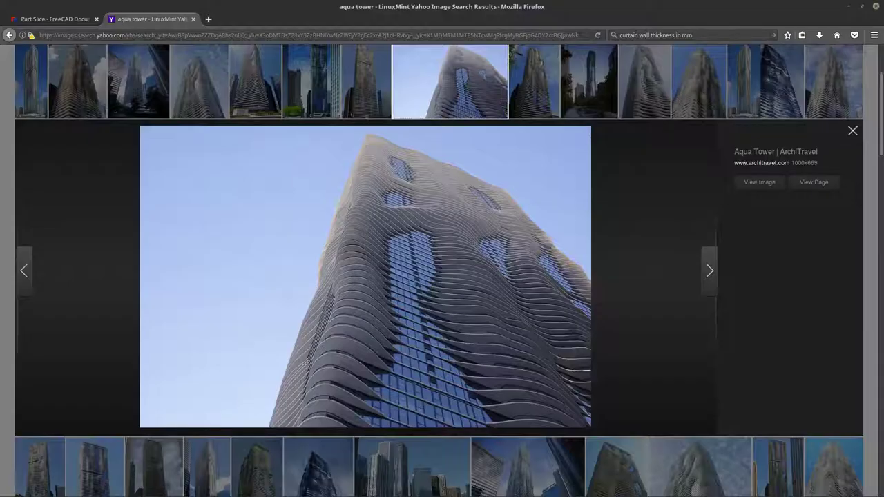
pyautogui.hotkey('alt', 'Tab')
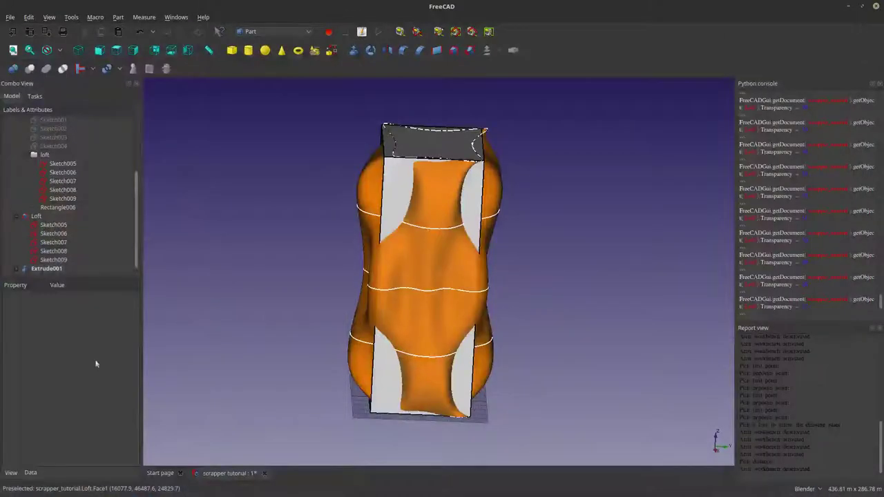
# Orbit the orange loft to inspect its underside and bottom corner
pyautogui.moveTo(413, 428); pyautogui.dragTo(384, 325, button='middle')
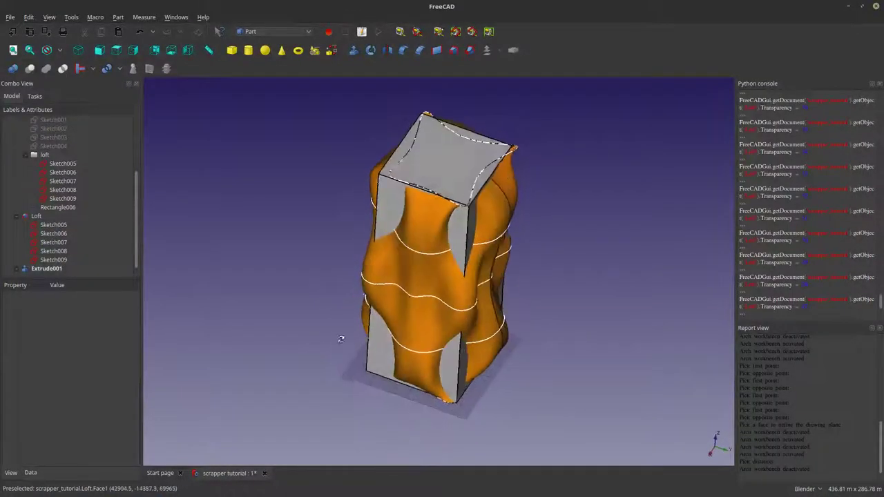
pyautogui.moveTo(467, 355); pyautogui.dragTo(405, 402, button='middle')
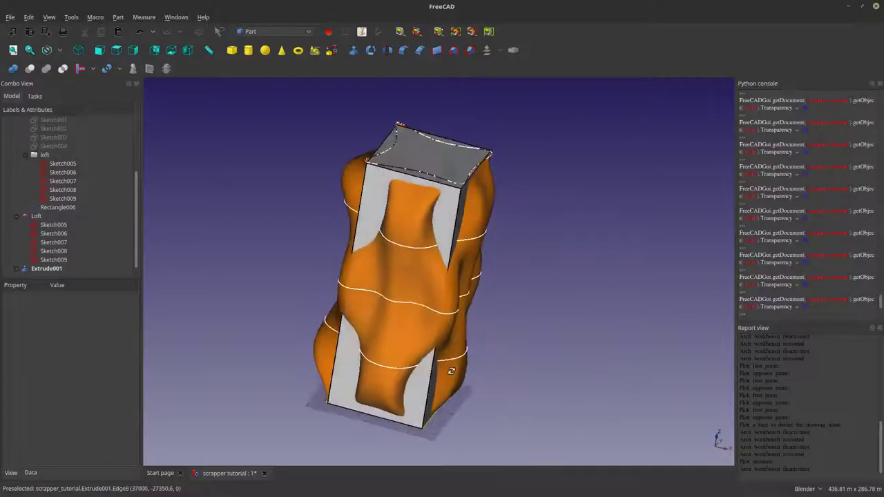
pyautogui.moveTo(358, 388); pyautogui.dragTo(403, 375, button='middle')
pyautogui.scroll(5, 408, 410)
pyautogui.scroll(-5, 407, 421)
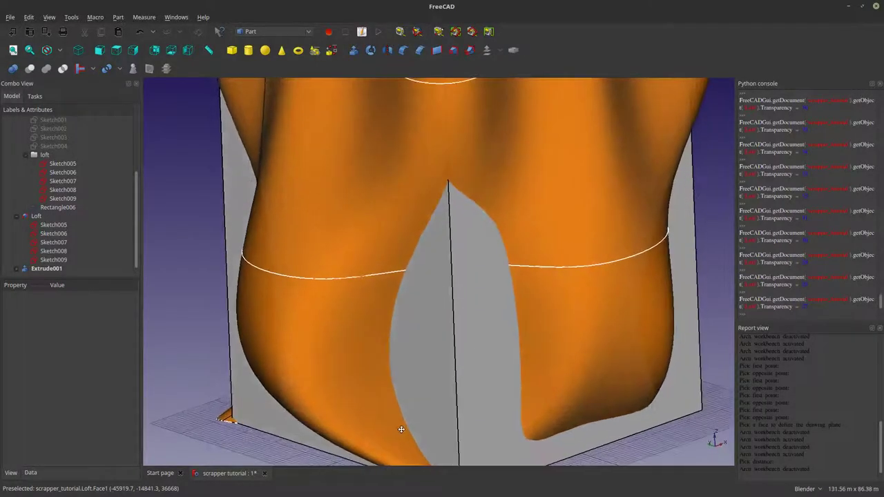
pyautogui.moveTo(401, 430); pyautogui.dragTo(552, 323, button='middle')
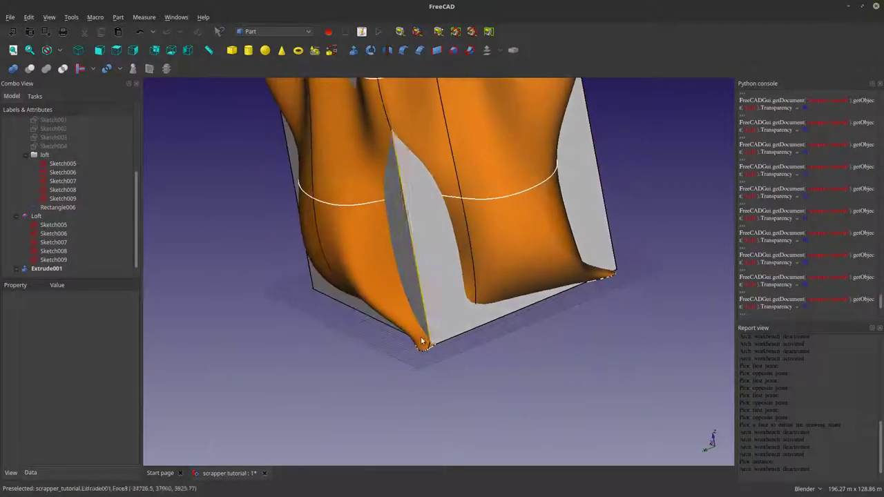
# Select the Loft's Sketch005 profile and bring up the File menu
pyautogui.click(60, 229)
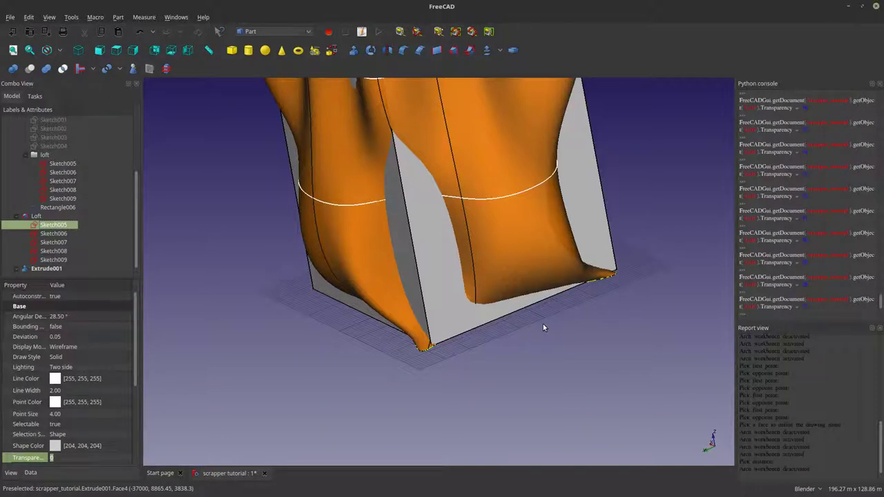
pyautogui.moveTo(543, 324); pyautogui.dragTo(291, 299, button='middle')
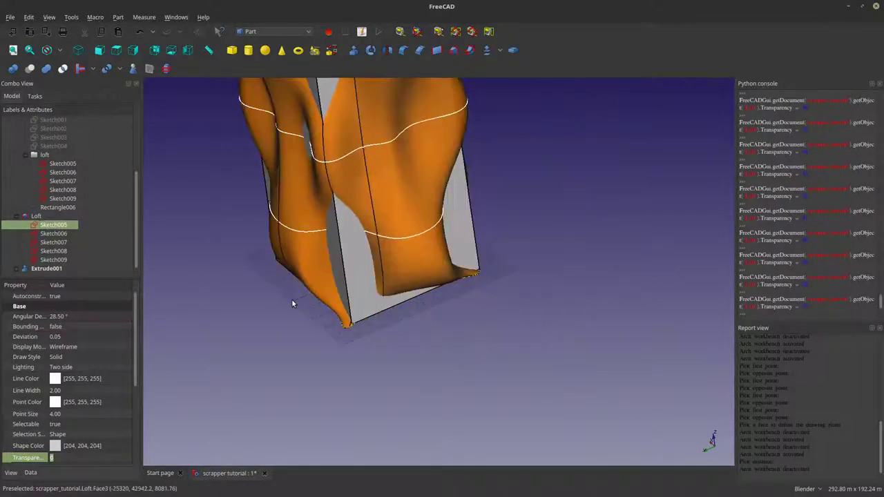
pyautogui.click(10, 17)
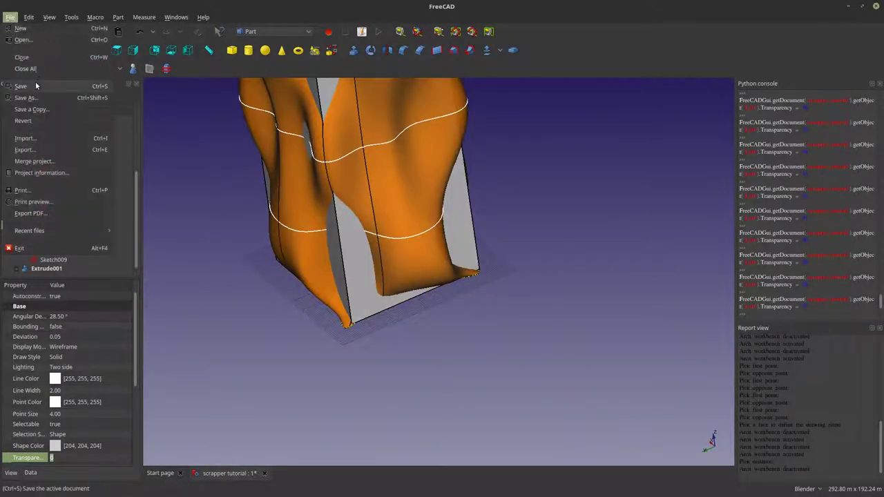
# Save the scrapper tutorial document and check its thumbnail in the file manager
pyautogui.click(36, 85)
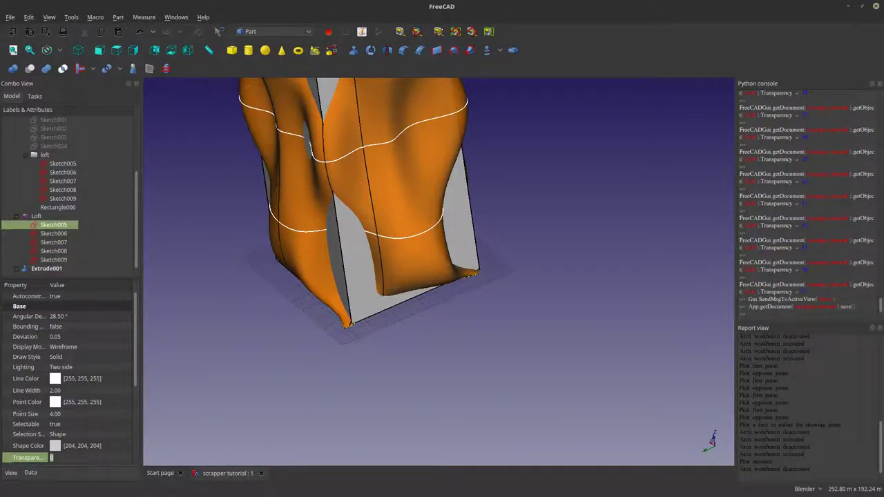
pyautogui.hotkey('alt', 'Tab')
pyautogui.click(354, 336)
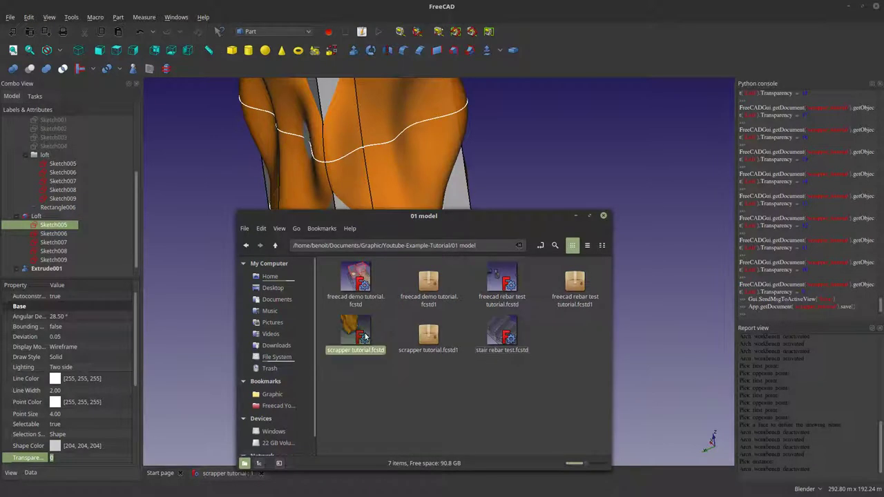
pyautogui.hotkey('alt', 'Tab')
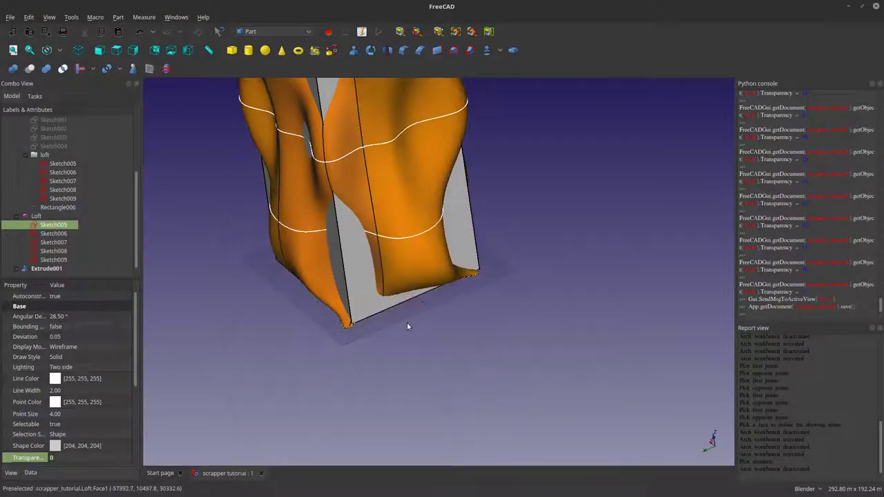
pyautogui.moveTo(264, 315); pyautogui.dragTo(385, 327, button='middle')
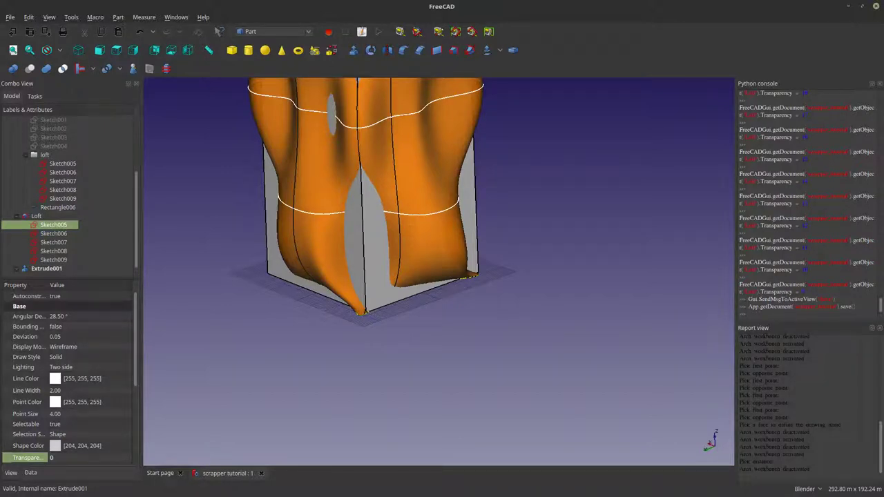
# Commit both scrapper tutorial .fcstd files as '7:32 am after initial' and push to origin
pyautogui.hotkey('alt', 'Tab')
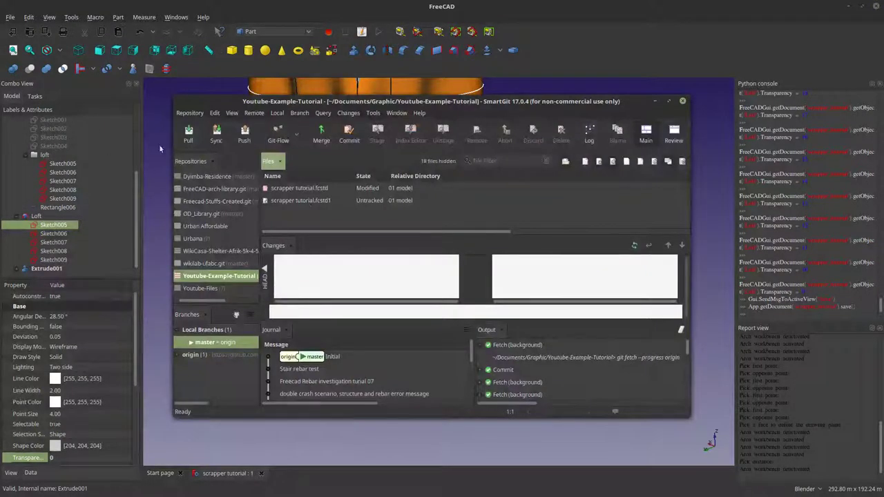
pyautogui.click(350, 134)
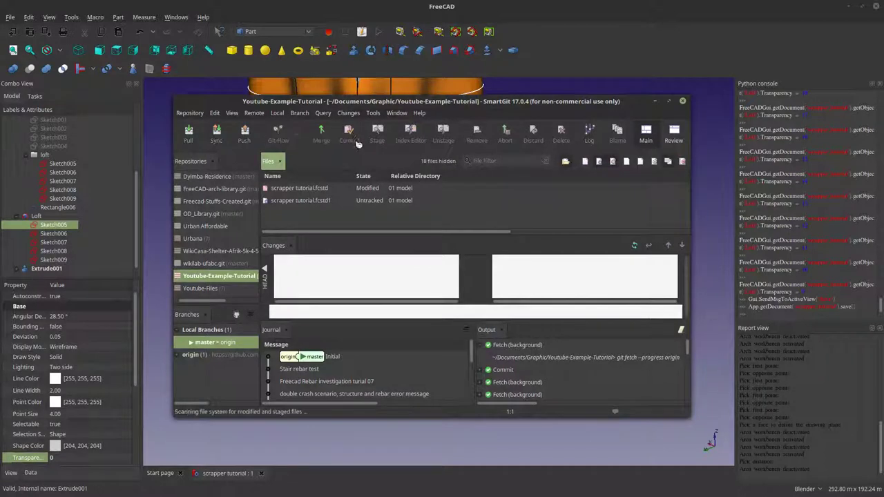
pyautogui.click(347, 137)
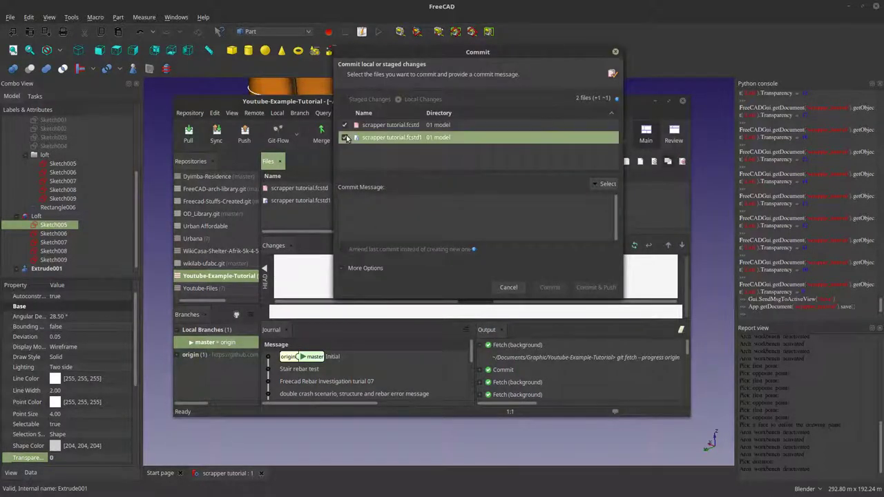
pyautogui.click(355, 202)
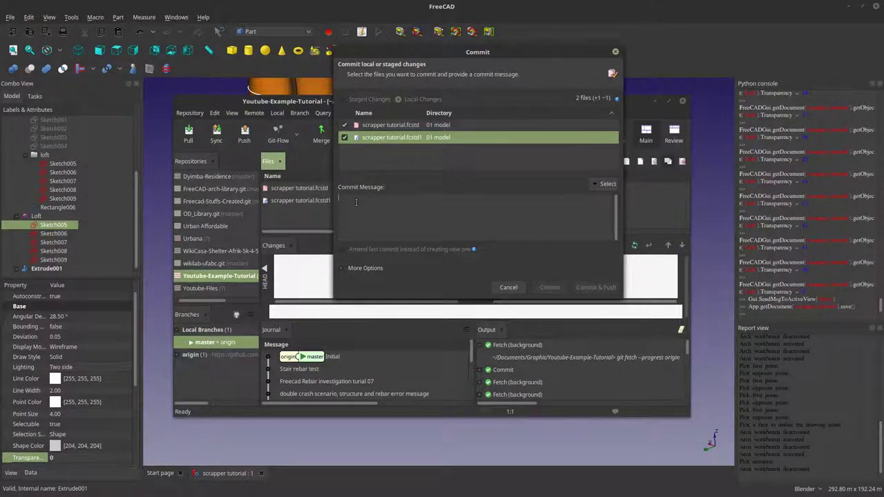
pyautogui.write('T')
pyautogui.press('BackSpace')
pyautogui.write('(')
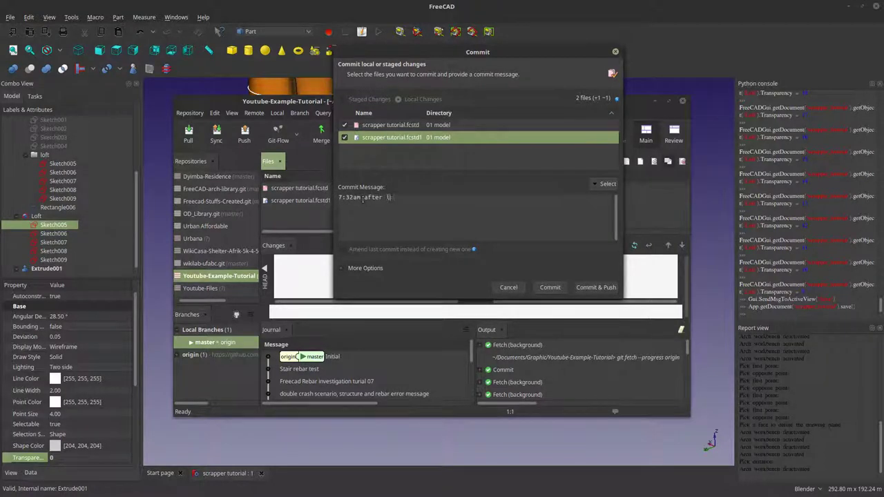
pyautogui.write('ti')
pyautogui.click(611, 286)
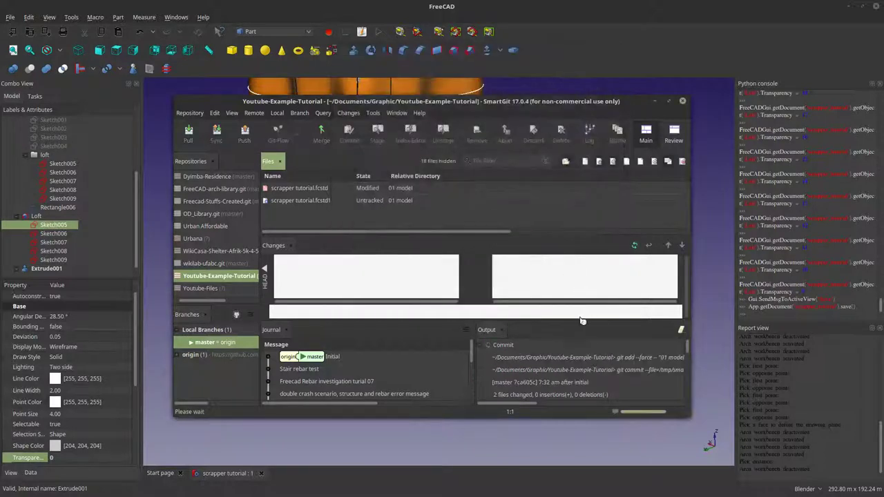
# Return to FreeCAD and select Sketch005, leaving the workbench unchanged
pyautogui.click(571, 448)
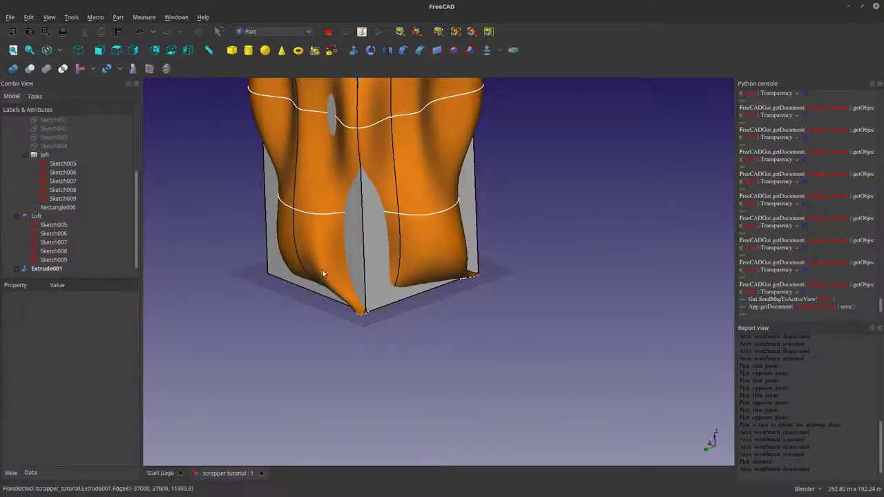
pyautogui.click(53, 224)
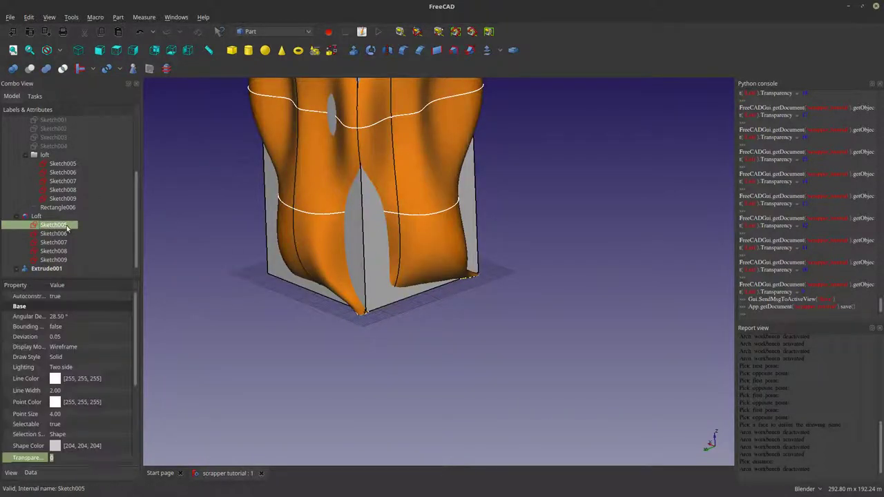
pyautogui.click(254, 32)
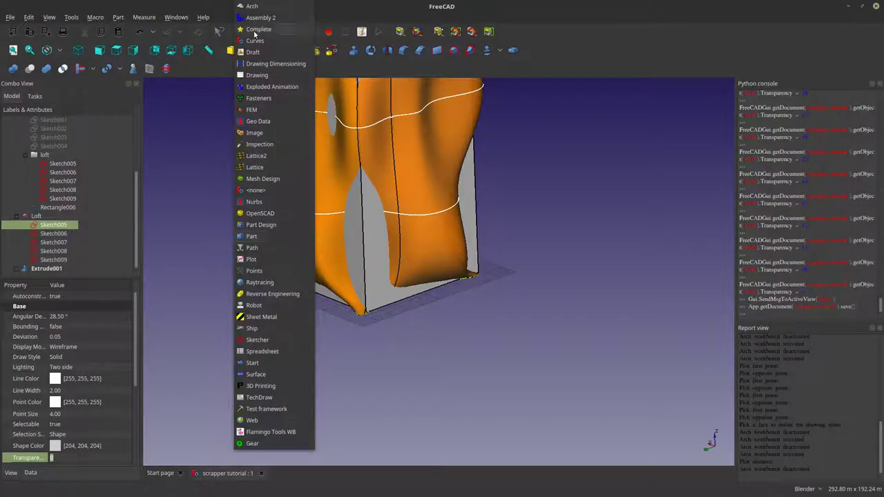
pyautogui.click(383, 5)
# Open Sketch005 for editing, close it, and reselect it in the tree
pyautogui.doubleClick(55, 225)
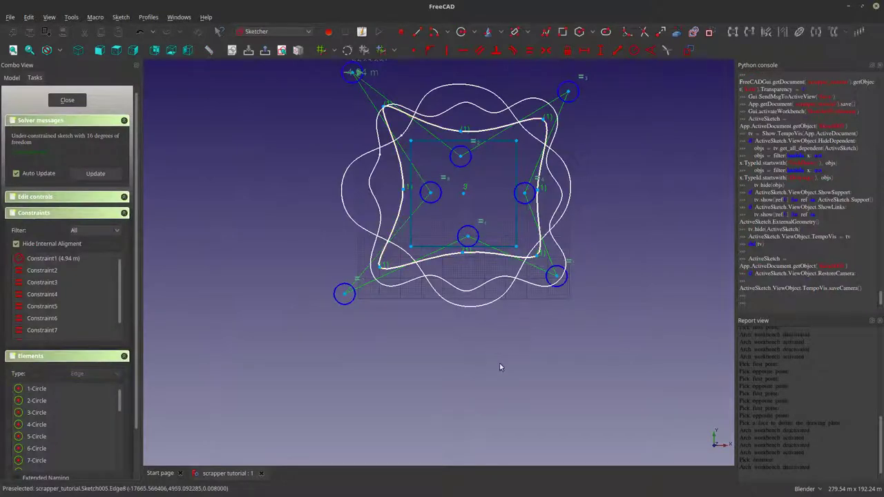
pyautogui.moveTo(462, 377)
pyautogui.mouseDown(button='middle')
pyautogui.moveTo(529, 290)
pyautogui.moveTo(378, 331)
pyautogui.moveTo(394, 336)
pyautogui.moveTo(346, 330)
pyautogui.mouseUp(button='middle')
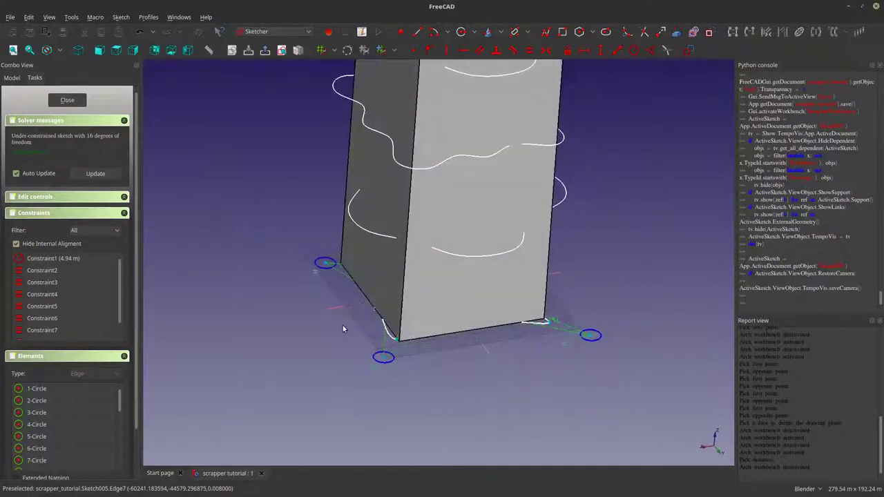
pyautogui.click(69, 101)
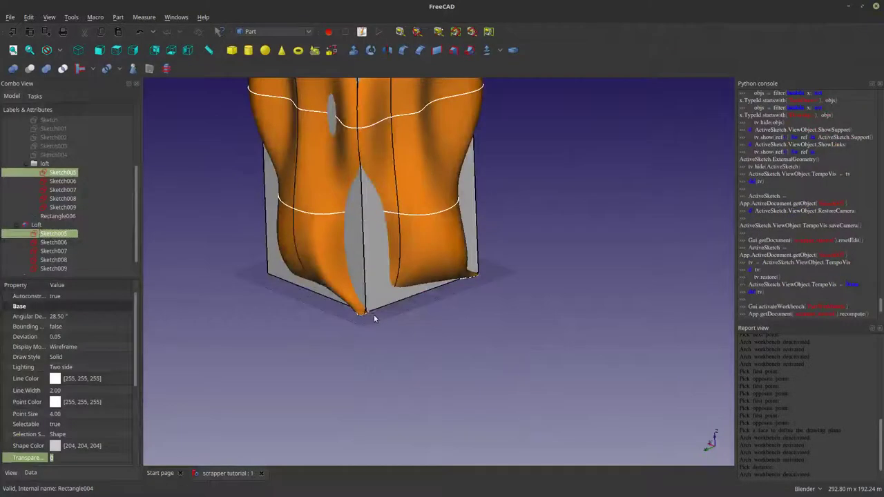
pyautogui.click(56, 242)
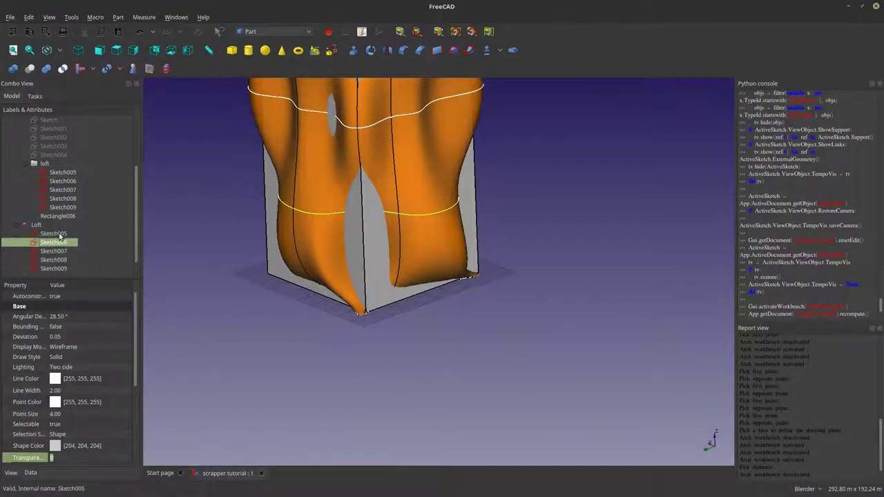
pyautogui.click(60, 234)
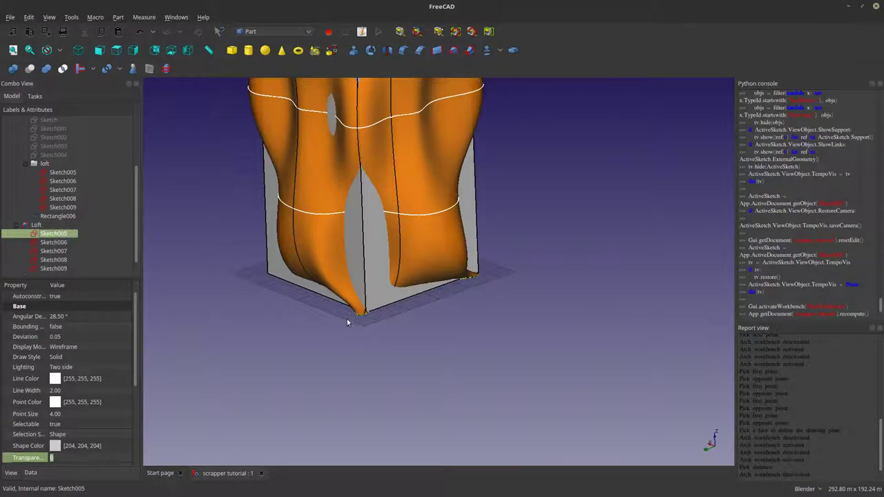
pyautogui.moveTo(347, 322); pyautogui.dragTo(279, 251, button='middle')
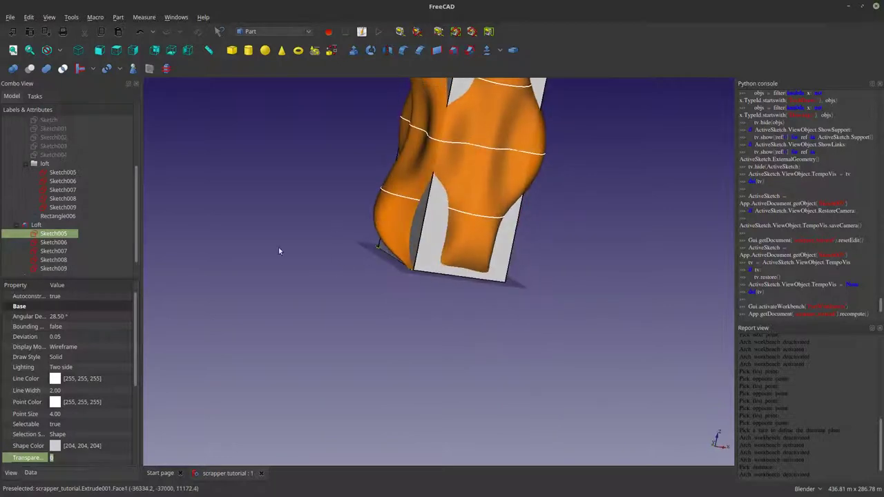
# Reshape Sketch005's spline by pulling four control points outward and upward
pyautogui.doubleClick(53, 233)
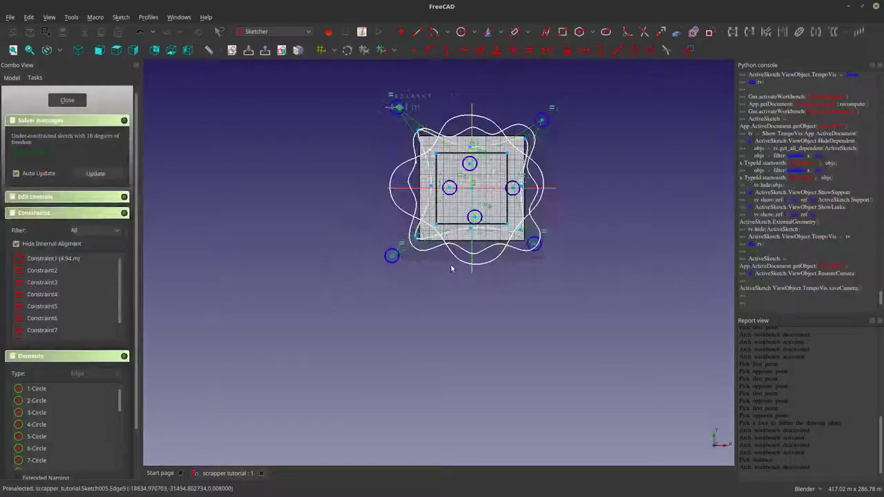
pyautogui.scroll(3, 451, 268)
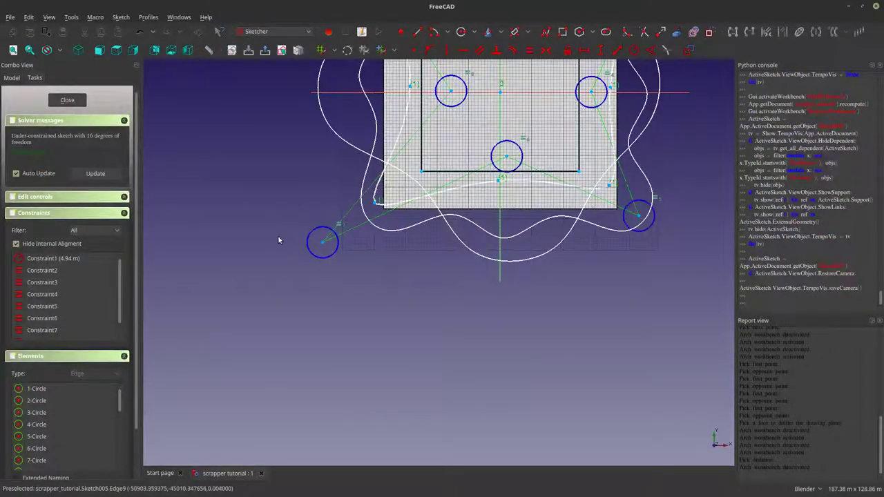
pyautogui.moveTo(323, 241); pyautogui.dragTo(299, 284)
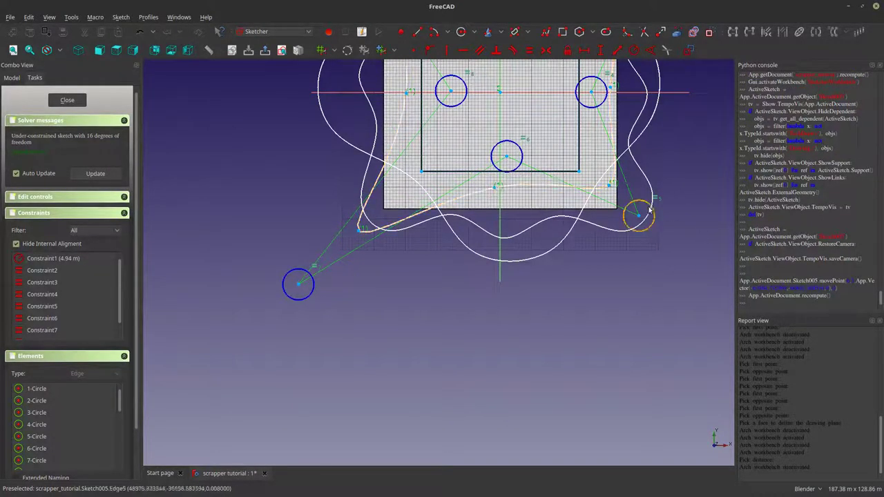
pyautogui.moveTo(641, 220)
pyautogui.mouseDown()
pyautogui.moveTo(672, 253)
pyautogui.moveTo(684, 288)
pyautogui.mouseUp()
pyautogui.keyDown('shift'); pyautogui.moveTo(594, 193); pyautogui.dragTo(541, 270, button='middle'); pyautogui.keyUp('shift')
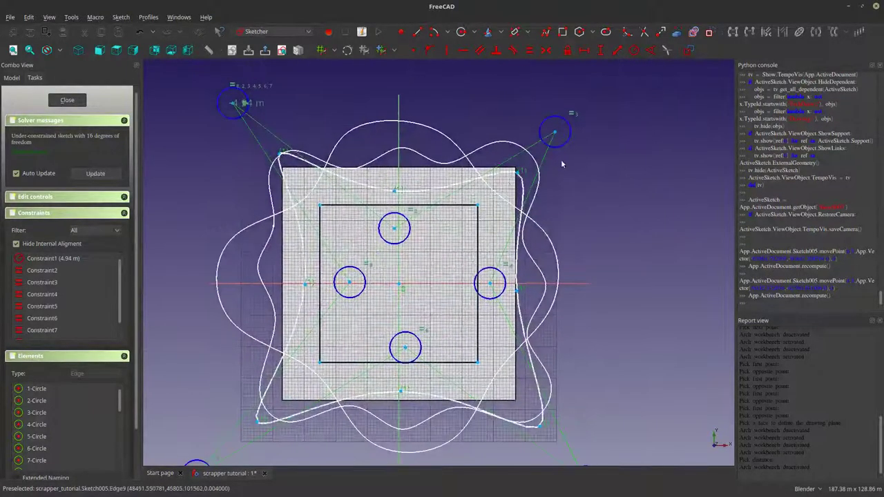
pyautogui.moveTo(563, 131); pyautogui.dragTo(577, 89)
pyautogui.moveTo(228, 101); pyautogui.dragTo(178, 71)
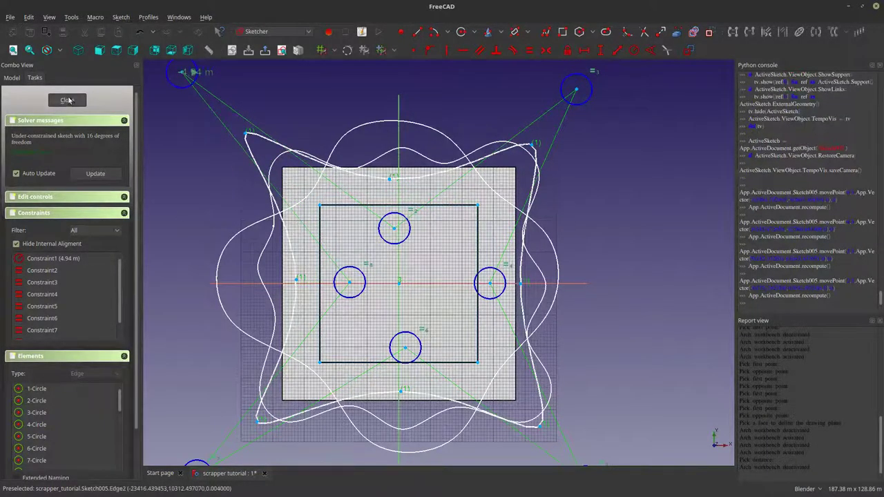
pyautogui.press('Escape')
# Orbit and zoom around the reshaped orange loft
pyautogui.moveTo(367, 250)
pyautogui.mouseDown(button='middle')
pyautogui.moveTo(457, 293)
pyautogui.moveTo(419, 308)
pyautogui.moveTo(493, 301)
pyautogui.moveTo(430, 264)
pyautogui.moveTo(408, 266)
pyautogui.moveTo(373, 307)
pyautogui.moveTo(398, 329)
pyautogui.moveTo(561, 252)
pyautogui.moveTo(399, 347)
pyautogui.moveTo(507, 332)
pyautogui.moveTo(545, 306)
pyautogui.moveTo(484, 305)
pyautogui.moveTo(518, 306)
pyautogui.moveTo(485, 313)
pyautogui.moveTo(442, 376)
pyautogui.moveTo(312, 324)
pyautogui.moveTo(331, 345)
pyautogui.moveTo(414, 358)
pyautogui.moveTo(499, 357)
pyautogui.moveTo(434, 339)
pyautogui.moveTo(370, 301)
pyautogui.moveTo(525, 297)
pyautogui.moveTo(467, 291)
pyautogui.moveTo(507, 289)
pyautogui.moveTo(535, 273)
pyautogui.moveTo(542, 287)
pyautogui.moveTo(573, 272)
pyautogui.moveTo(403, 263)
pyautogui.moveTo(404, 252)
pyautogui.moveTo(462, 219)
pyautogui.moveTo(424, 256)
pyautogui.moveTo(502, 253)
pyautogui.moveTo(430, 260)
pyautogui.mouseUp(button='middle')
pyautogui.scroll(5, 492, 300)
pyautogui.scroll(3, 435, 248)
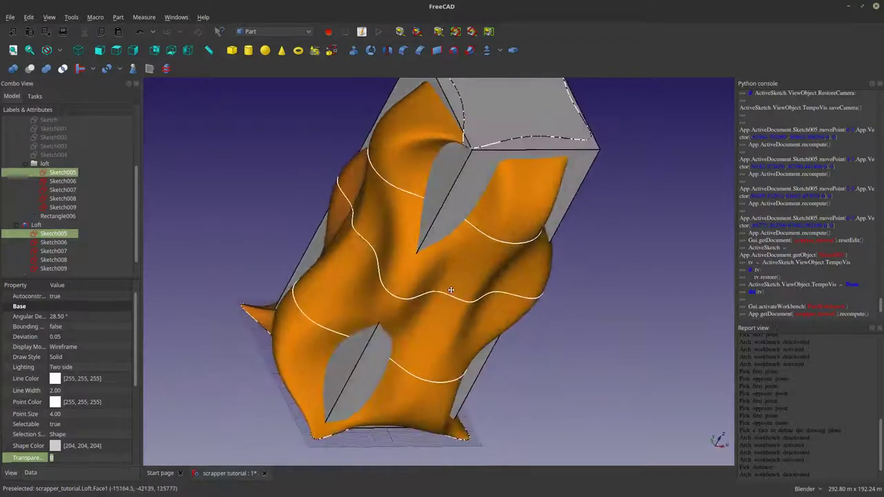
# Open Sketch009 for editing and select its B-spline curve
pyautogui.click(58, 268)
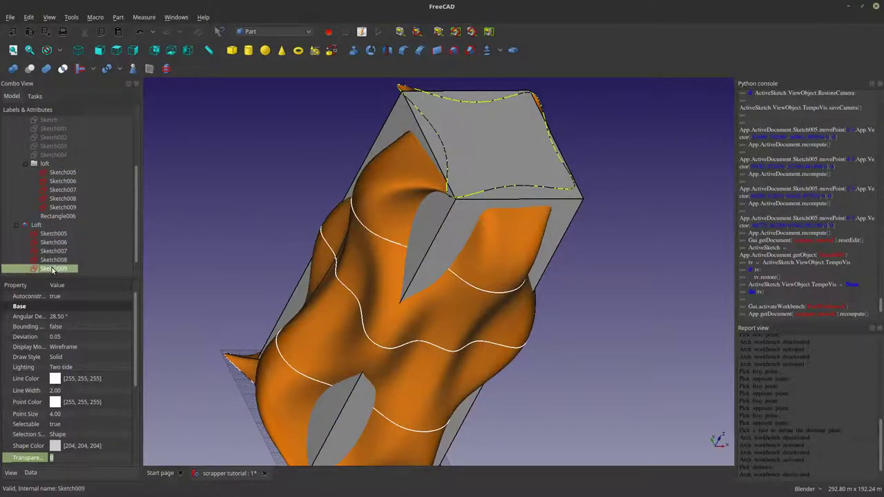
pyautogui.doubleClick(53, 268)
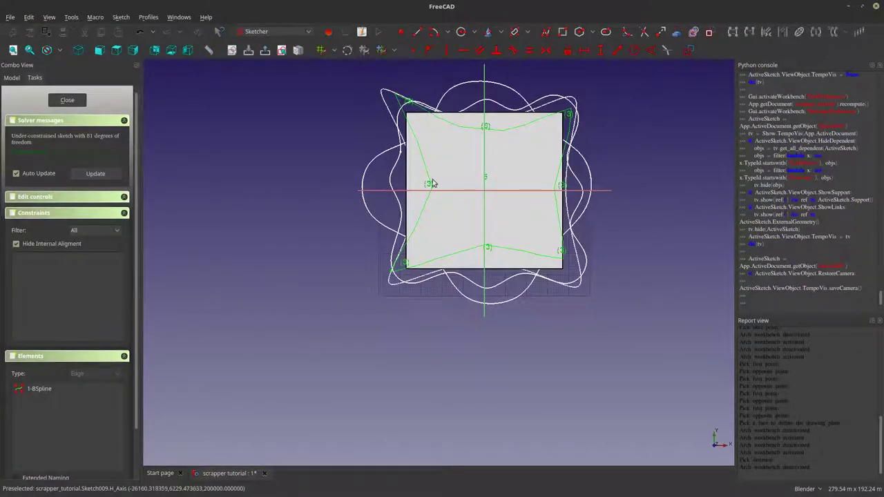
pyautogui.scroll(4, 415, 246)
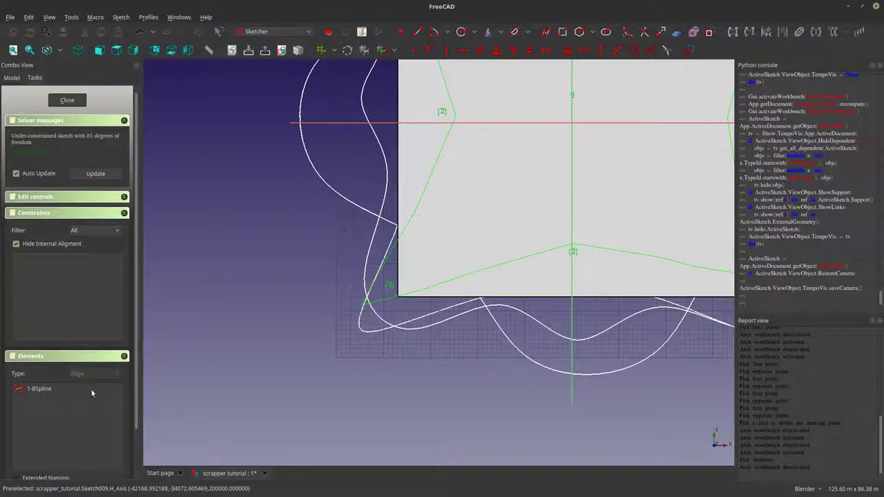
pyautogui.click(41, 388)
pyautogui.scroll(-5, 376, 298)
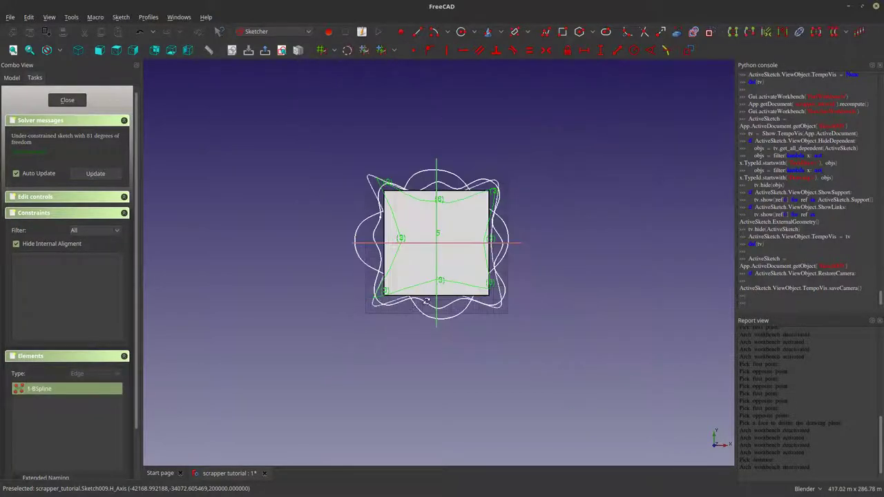
pyautogui.moveTo(377, 298); pyautogui.dragTo(474, 232, button='middle')
pyautogui.scroll(2, 449, 197)
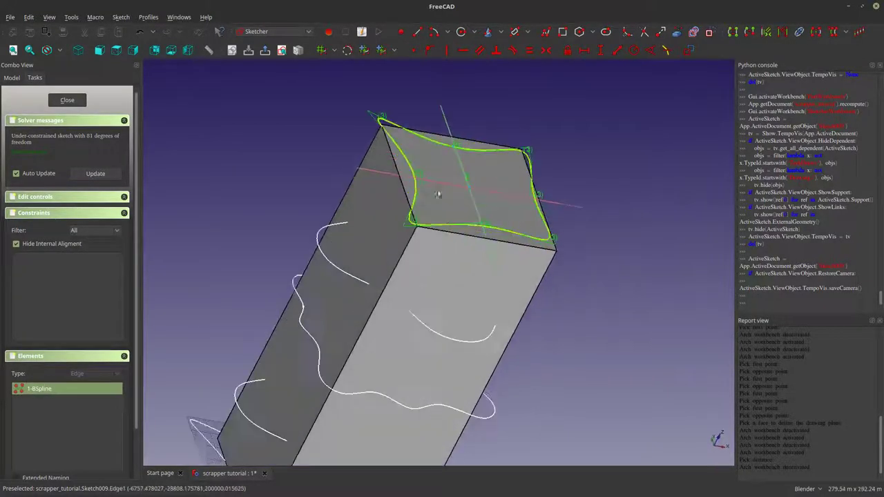
pyautogui.click(642, 199)
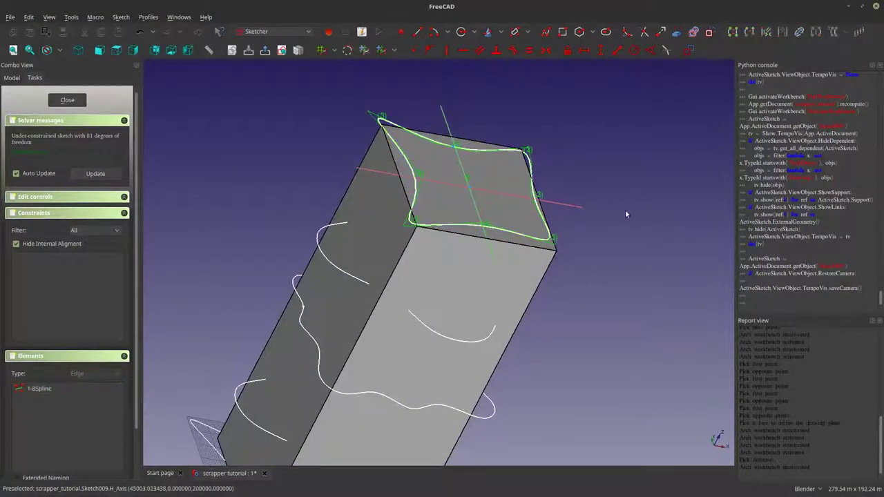
pyautogui.click(414, 181)
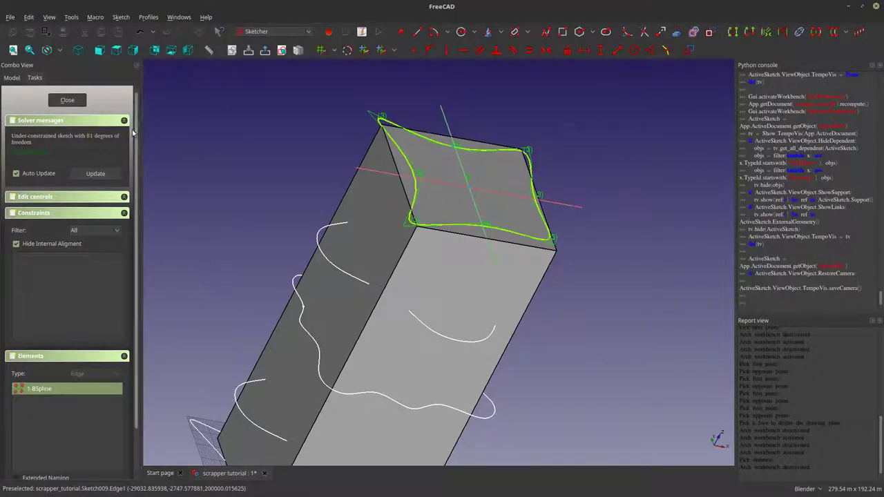
pyautogui.click(380, 50)
pyautogui.press('Return')
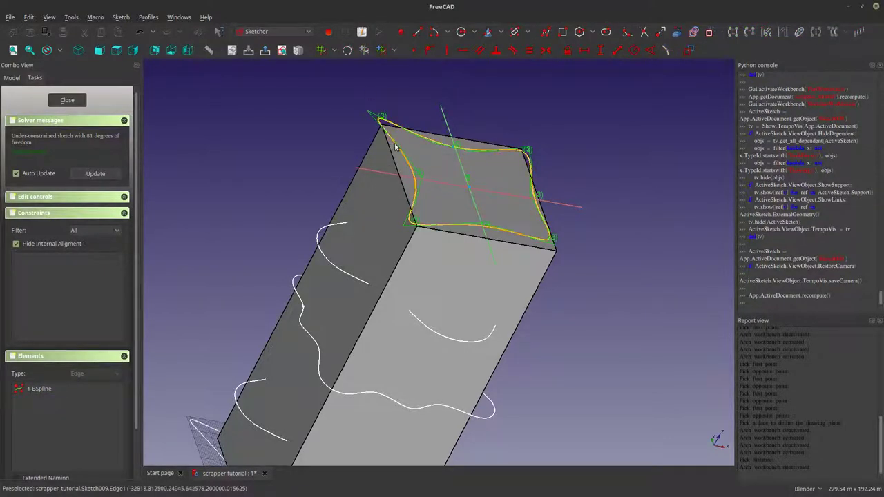
# Raise the B-spline's degree and drag control points to reshape the top profile
pyautogui.click(388, 138)
pyautogui.click(363, 50)
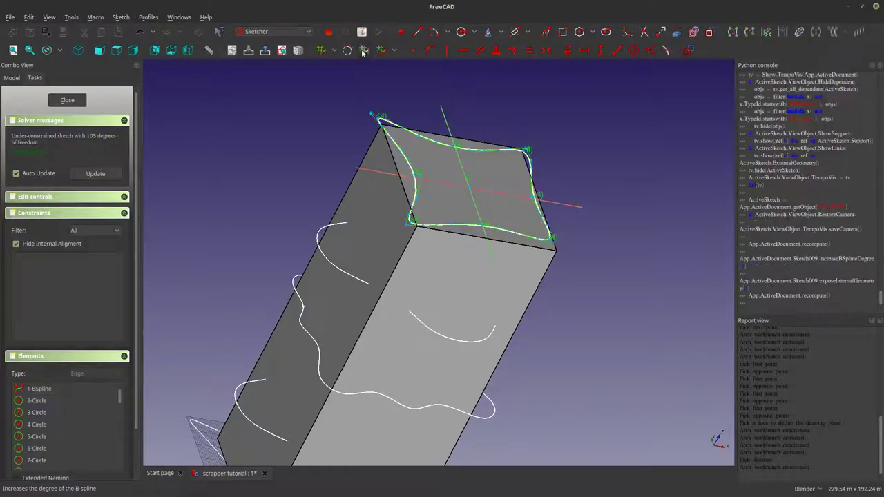
pyautogui.moveTo(415, 191); pyautogui.dragTo(392, 228, button='middle')
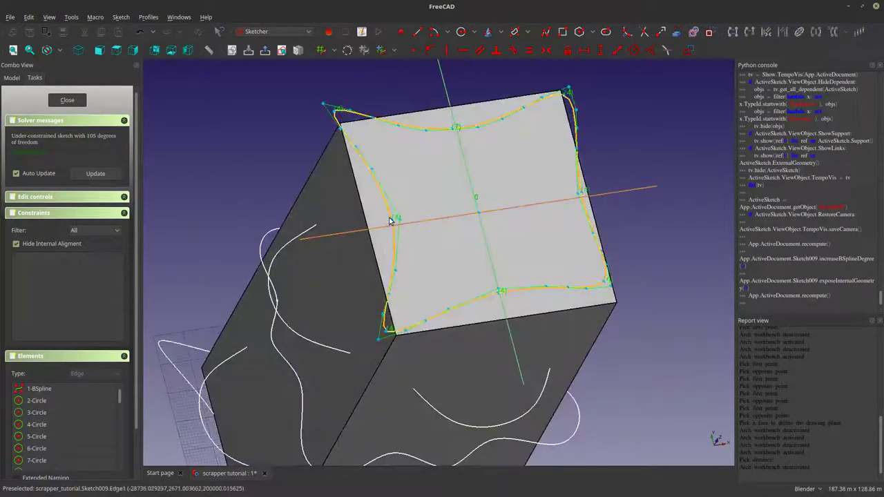
pyautogui.moveTo(391, 219); pyautogui.dragTo(401, 223)
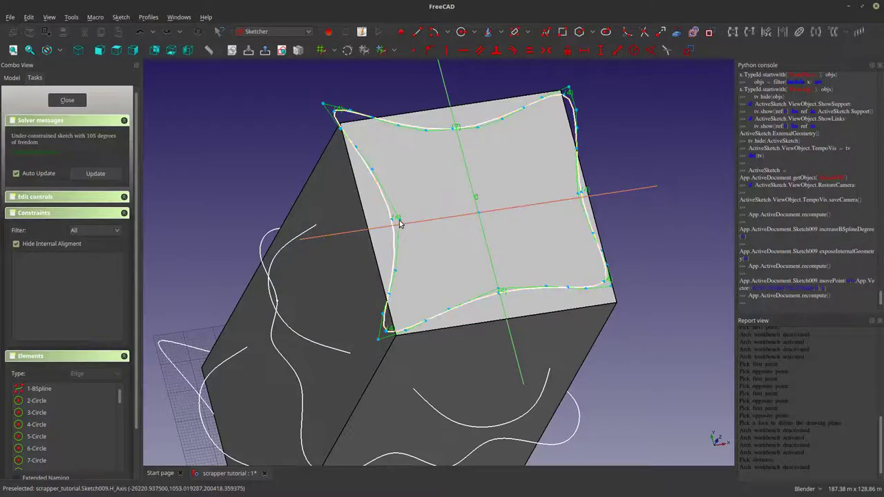
pyautogui.moveTo(396, 273); pyautogui.dragTo(405, 244)
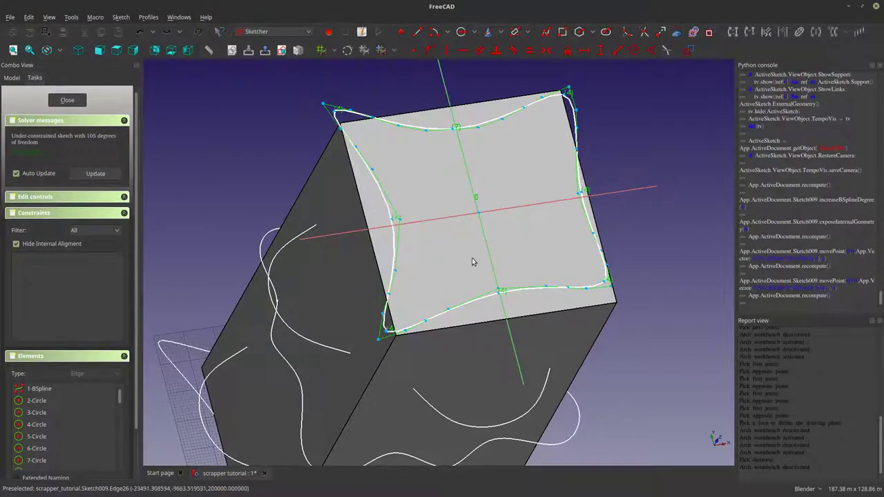
pyautogui.moveTo(347, 197)
pyautogui.mouseDown(button='middle')
pyautogui.moveTo(442, 238)
pyautogui.moveTo(433, 221)
pyautogui.mouseUp(button='middle')
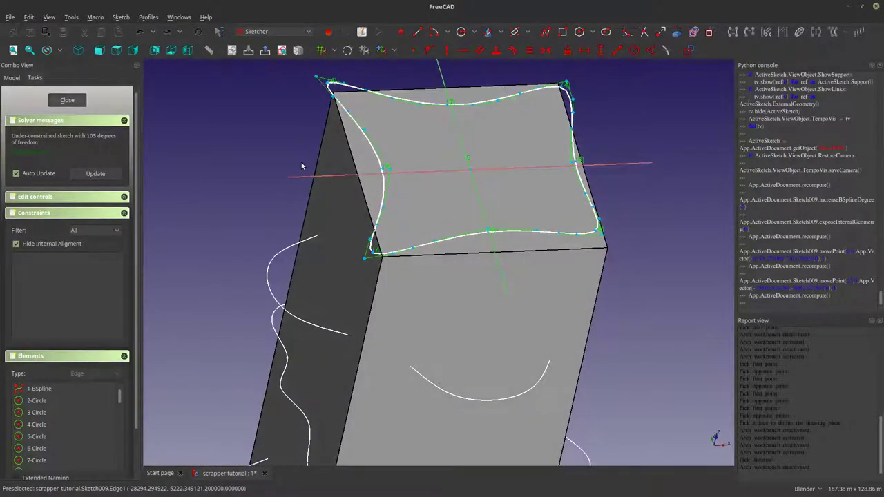
# Close Sketch009 to recompute the loft and orbit around it
pyautogui.click(67, 100)
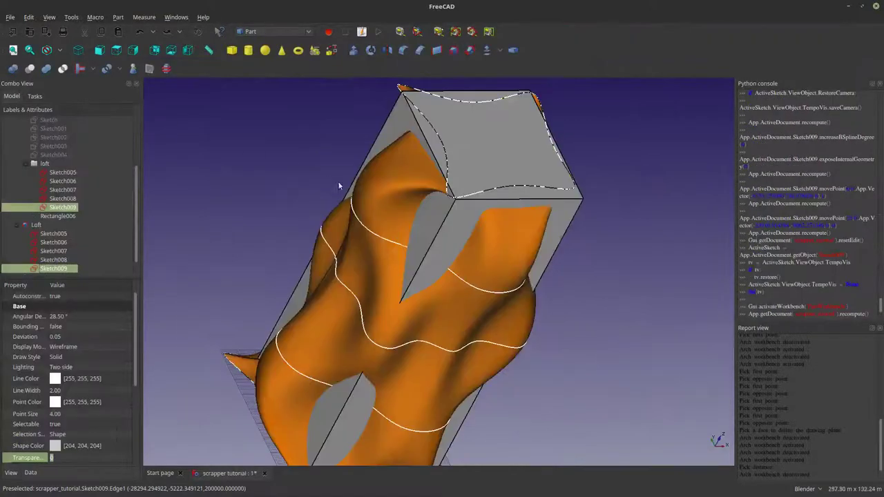
pyautogui.moveTo(463, 308); pyautogui.dragTo(256, 376, button='middle')
pyautogui.scroll(3, 343, 335)
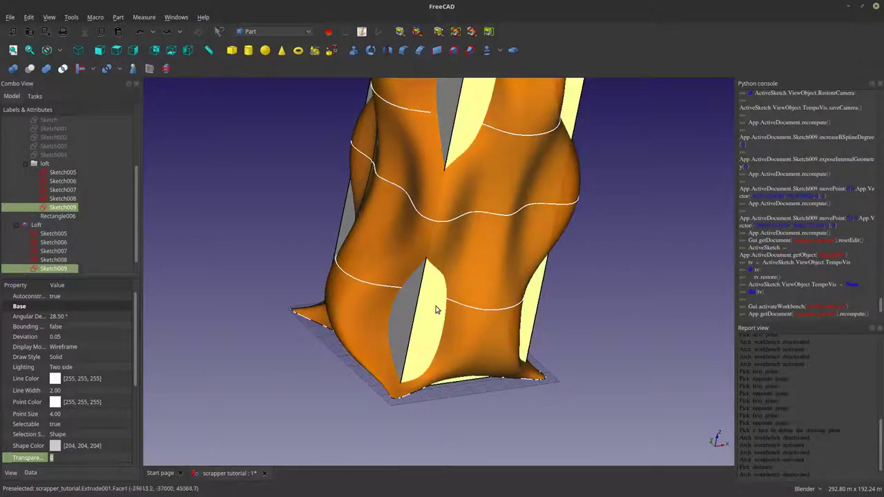
pyautogui.scroll(-5, 431, 313)
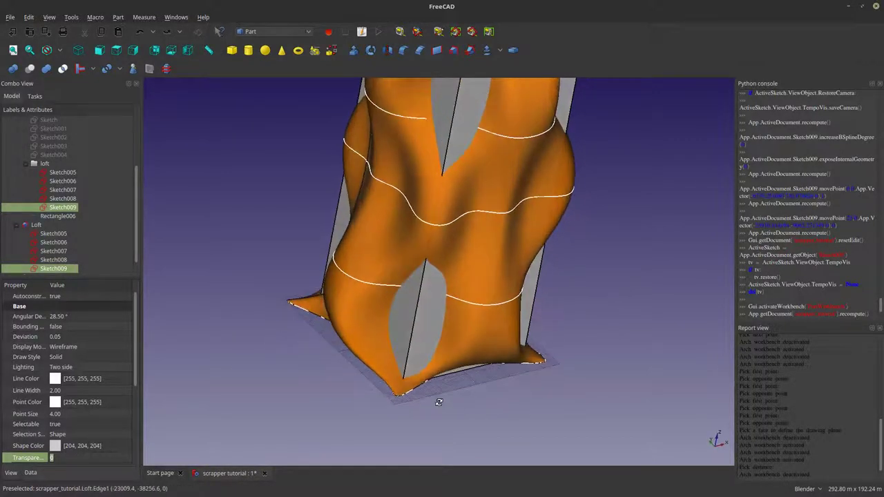
pyautogui.moveTo(409, 365); pyautogui.dragTo(406, 393, button='middle')
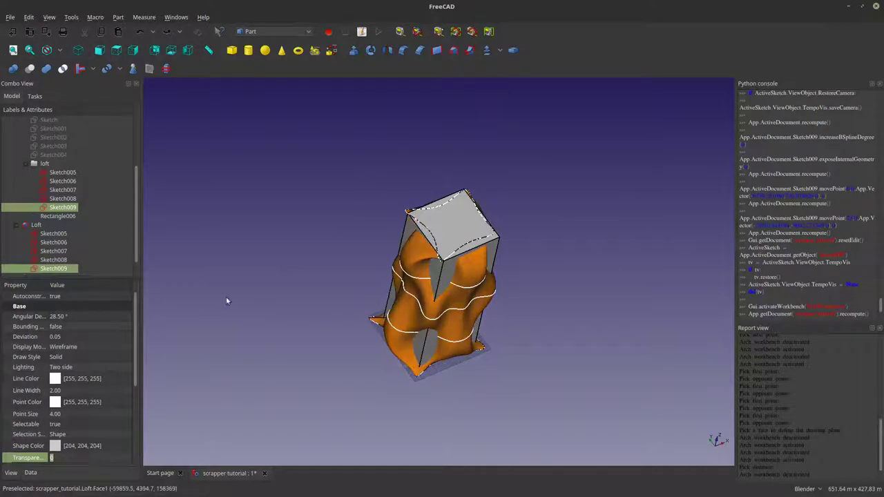
pyautogui.scroll(3, 53, 178)
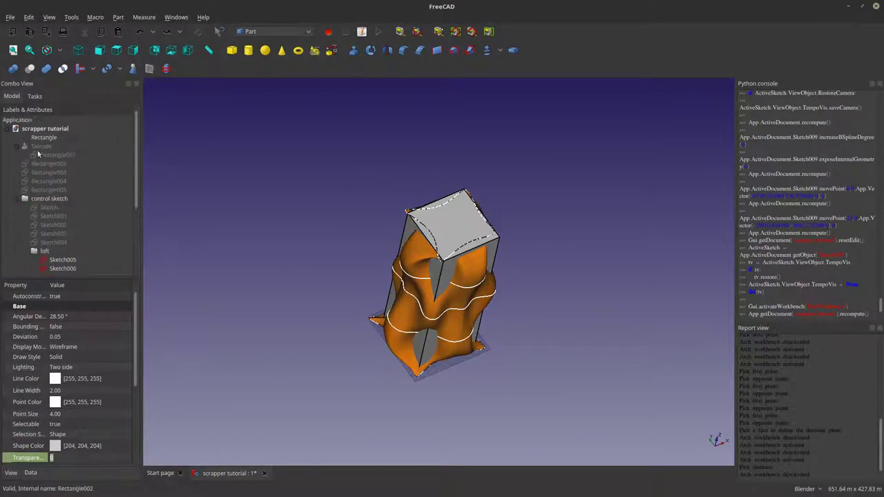
# Hide the grey tower and turn the skin to view it from above
pyautogui.click(38, 138)
pyautogui.press('space')
pyautogui.press('space')
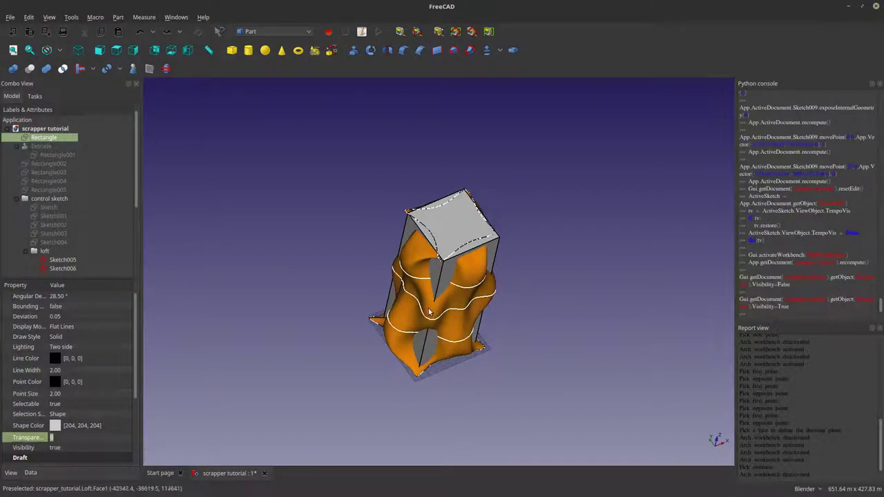
pyautogui.press('space')
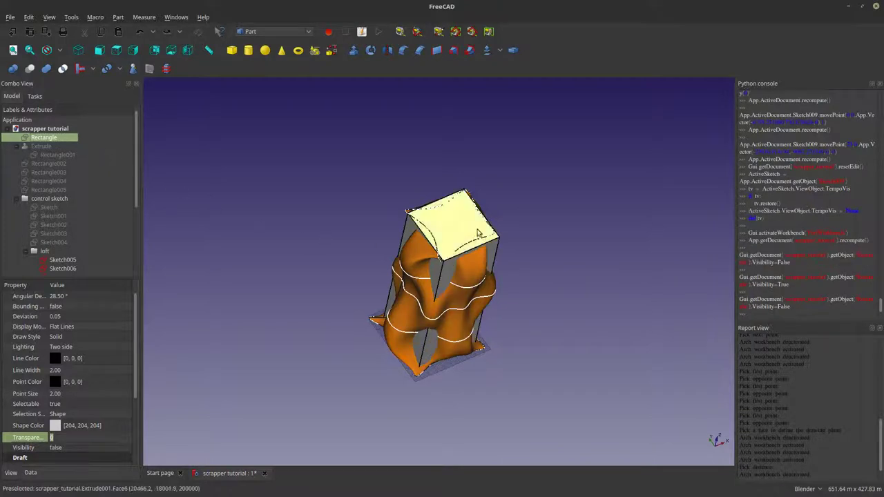
pyautogui.press('space')
pyautogui.moveTo(435, 266); pyautogui.dragTo(442, 262, button='middle')
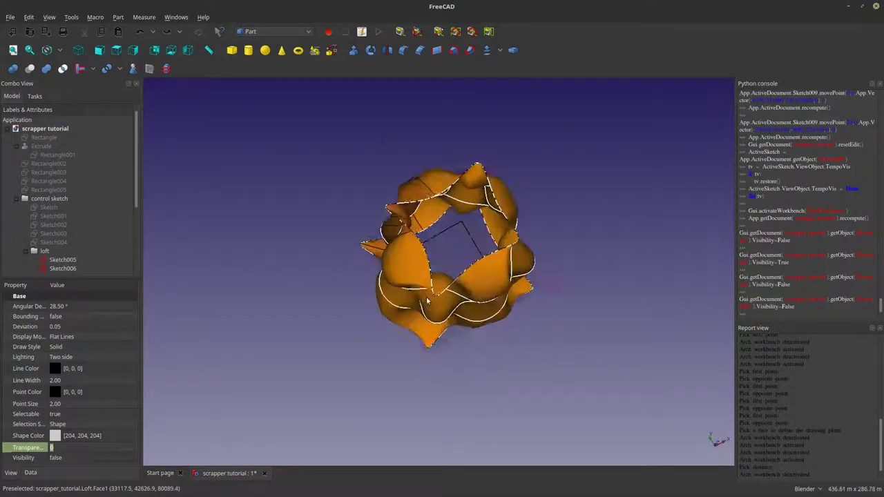
pyautogui.scroll(3, 442, 262)
pyautogui.moveTo(329, 244); pyautogui.dragTo(399, 216, button='middle')
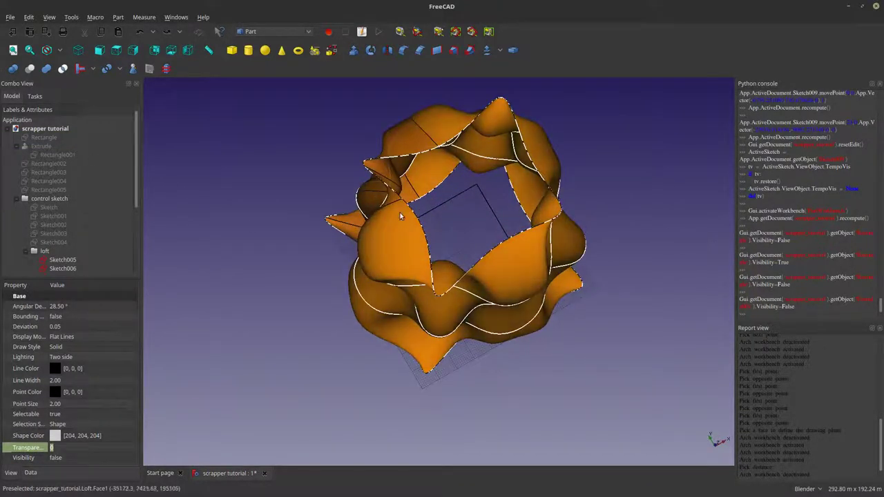
# Make the base Rectangle visible and view the model from the top
pyautogui.click(45, 140)
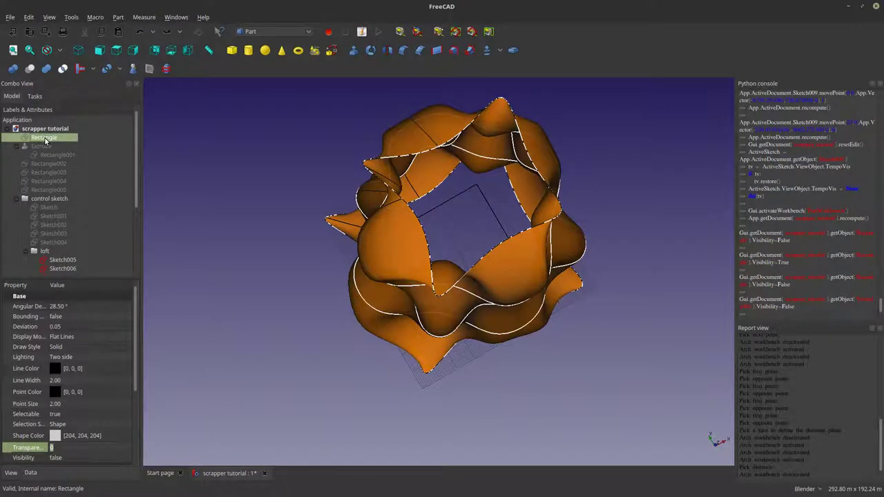
pyautogui.press('space')
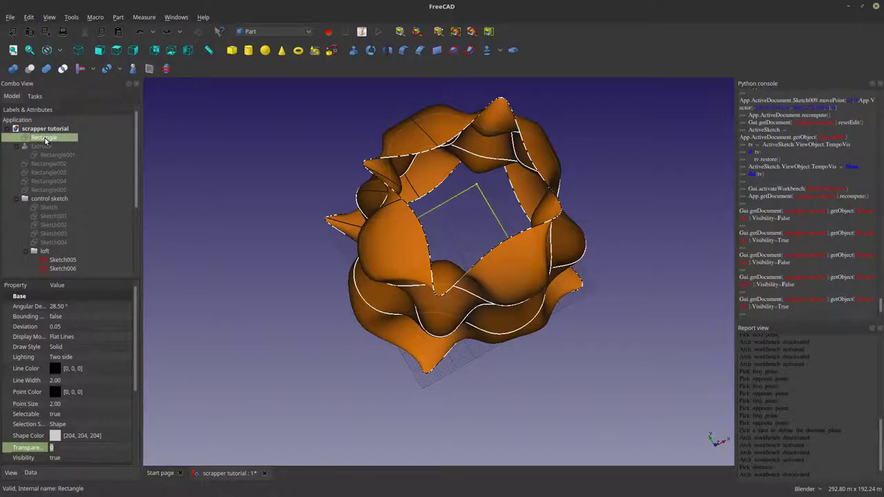
pyautogui.click(117, 52)
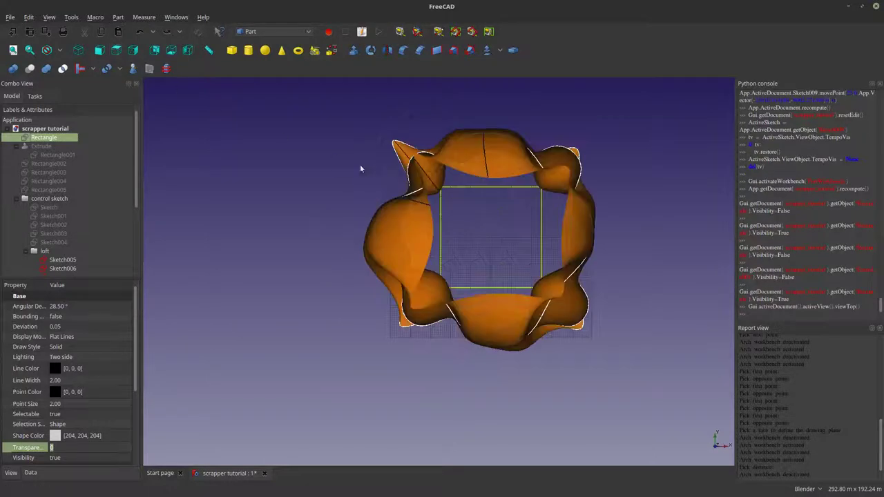
pyautogui.click(272, 31)
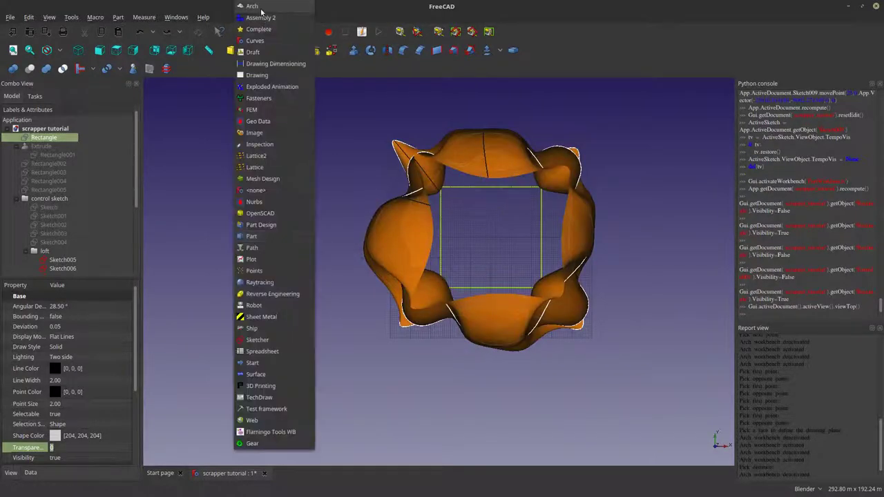
# Switch to the Arch workbench and shift the skin's view left
pyautogui.click(261, 8)
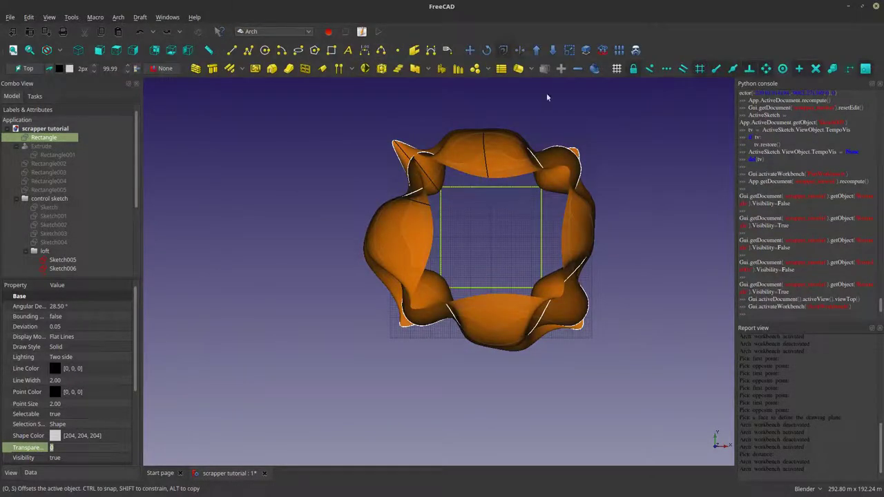
pyautogui.keyDown('shift'); pyautogui.moveTo(584, 143); pyautogui.dragTo(497, 207, button='middle'); pyautogui.keyUp('shift')
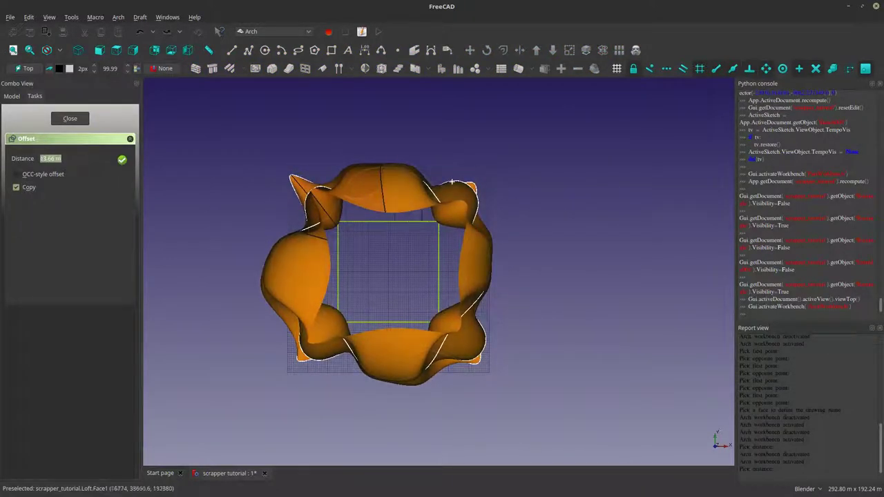
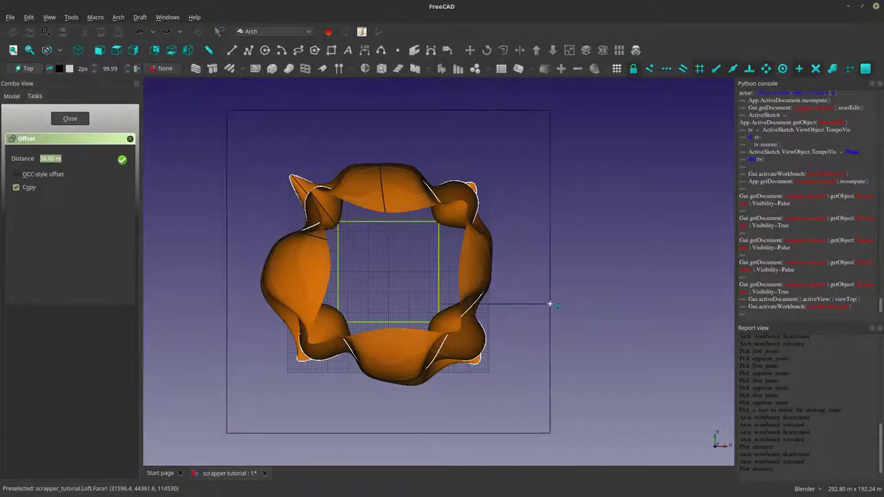
# Place the 54 m offset copy of the base rectangle around the tower's foot
pyautogui.click(552, 303)
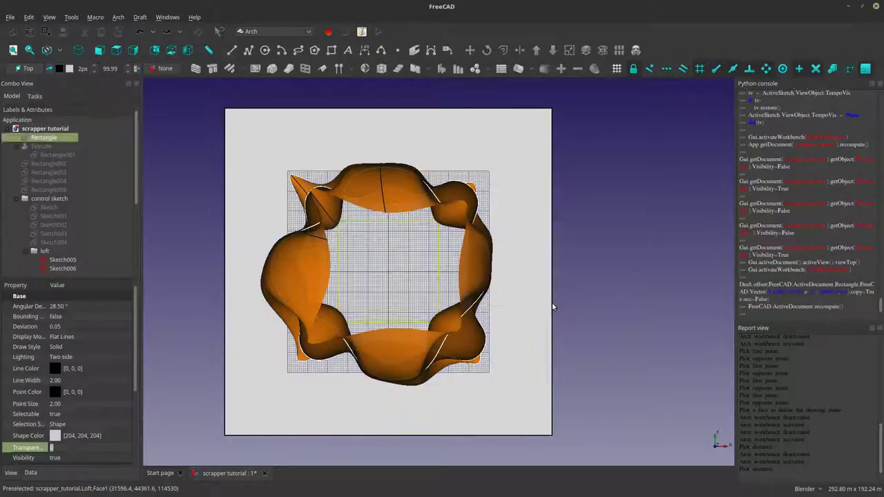
pyautogui.moveTo(552, 304); pyautogui.dragTo(515, 292, button='middle')
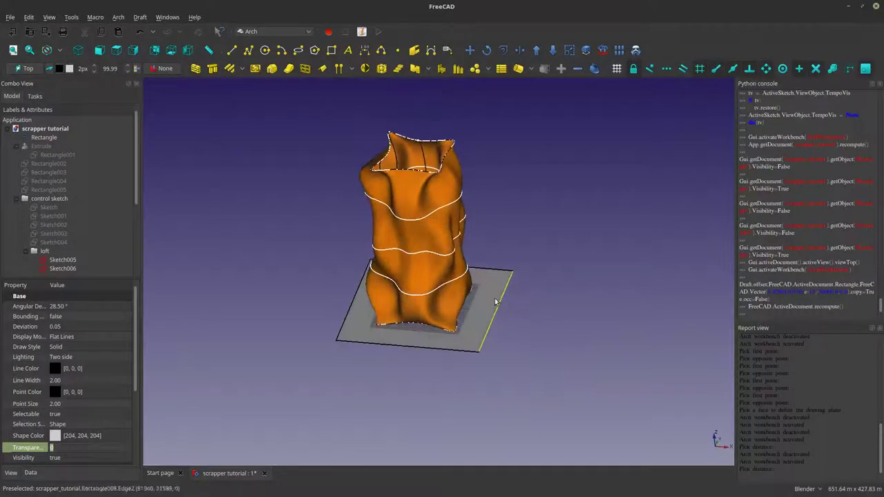
pyautogui.scroll(-3, 515, 291)
# Save the scrapper tutorial document through File > Save
pyautogui.click(10, 17)
pyautogui.click(37, 88)
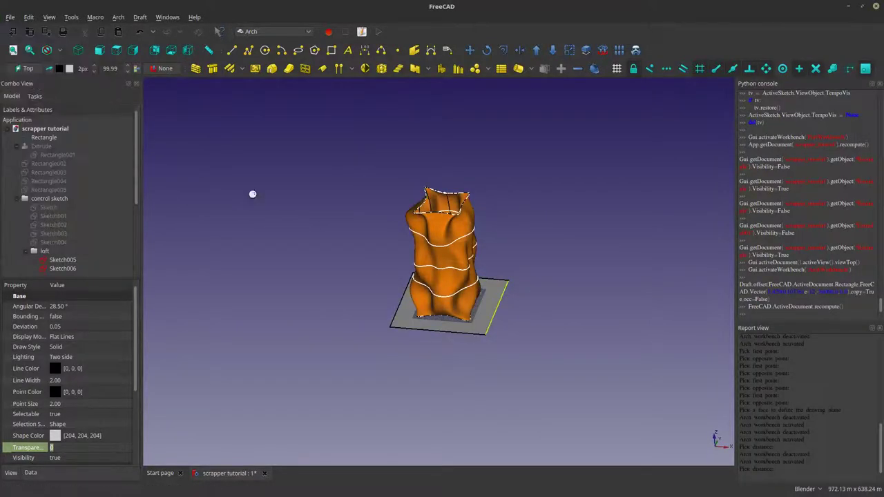
pyautogui.scroll(2, 465, 330)
pyautogui.scroll(3, 465, 330)
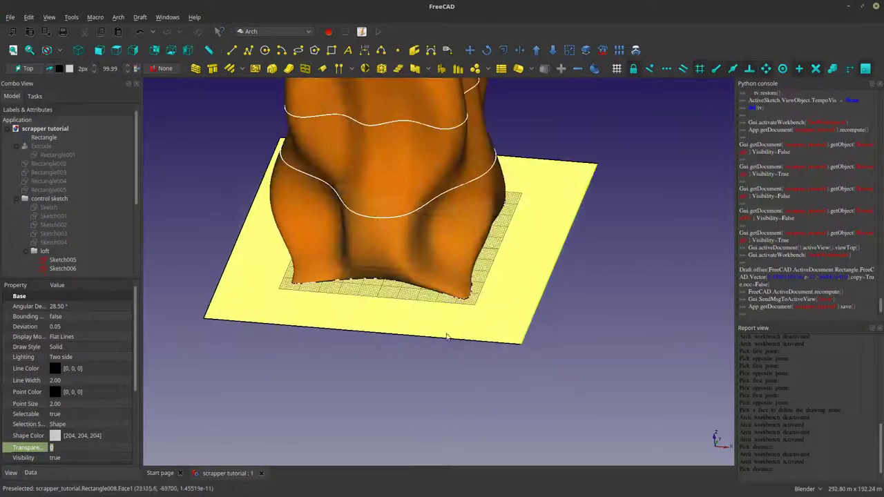
# Check the model in Top and Front views and select the offset rectangle Rectangle008
pyautogui.moveTo(510, 324); pyautogui.dragTo(514, 351, button='middle')
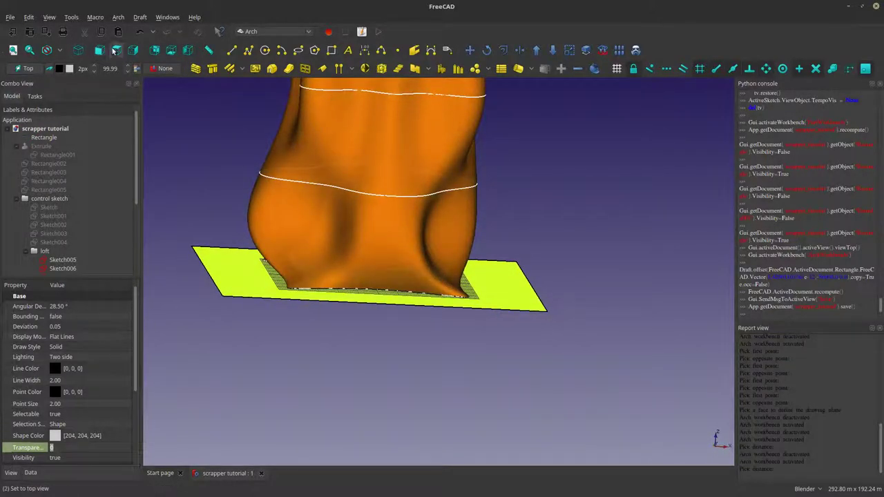
pyautogui.click(114, 50)
pyautogui.click(99, 50)
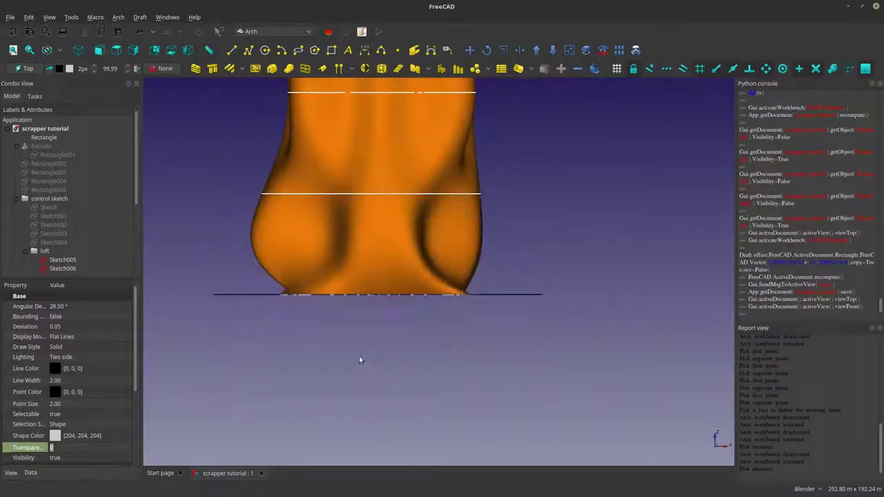
pyautogui.click(442, 318)
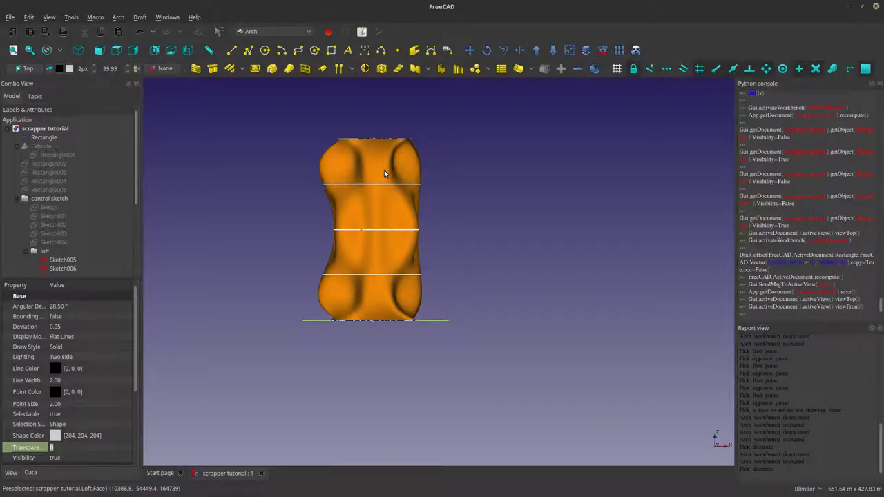
pyautogui.scroll(2, 307, 322)
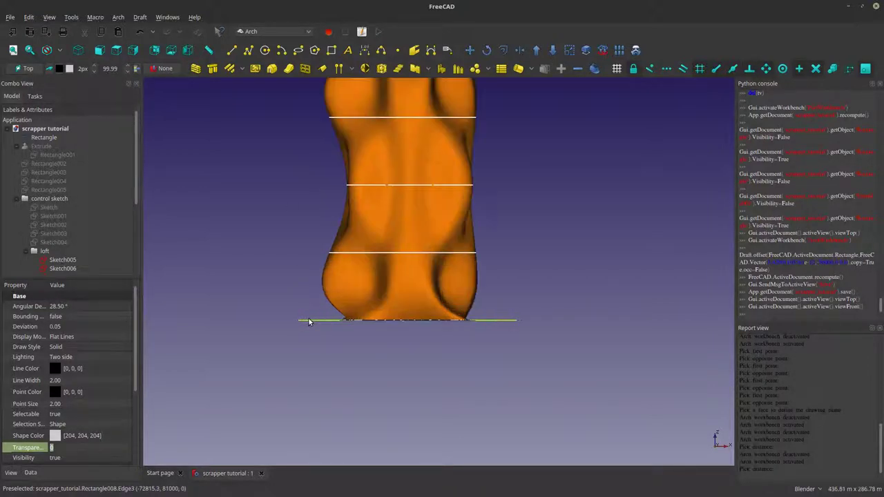
pyautogui.scroll(2, 308, 321)
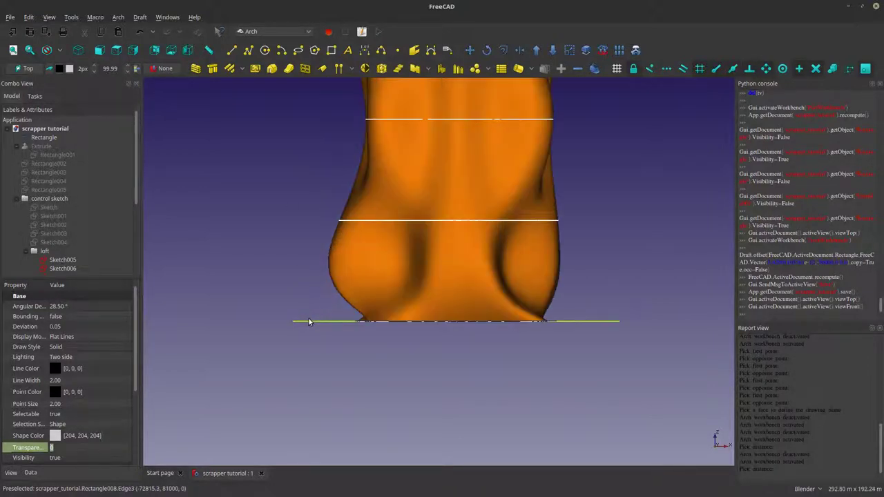
# Switch to the Part workbench and then back to the Arch workbench
pyautogui.click(271, 32)
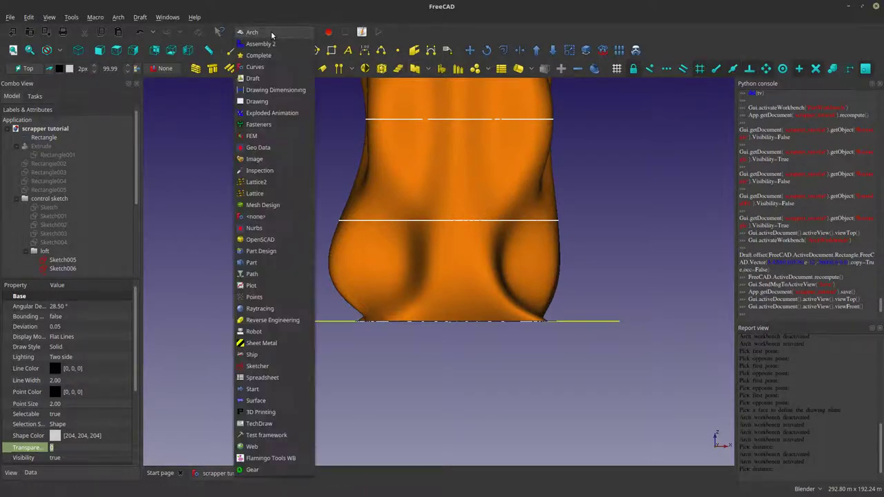
pyautogui.click(250, 262)
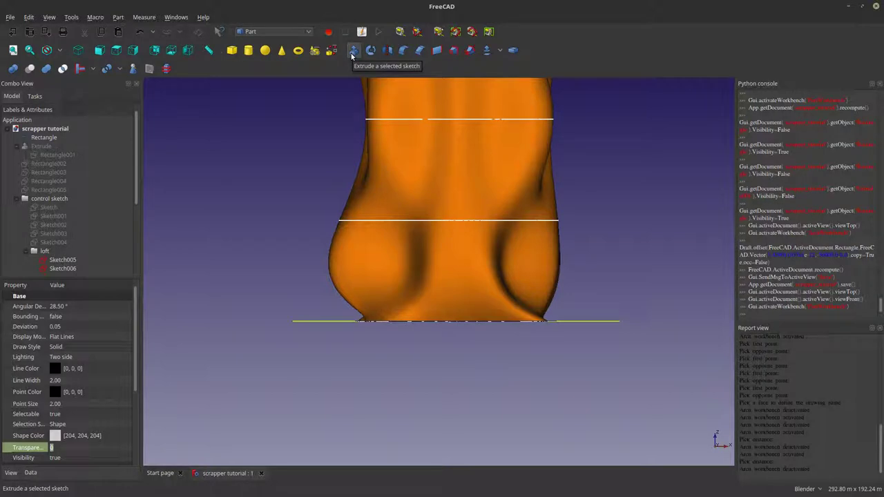
pyautogui.click(276, 31)
pyautogui.click(276, 7)
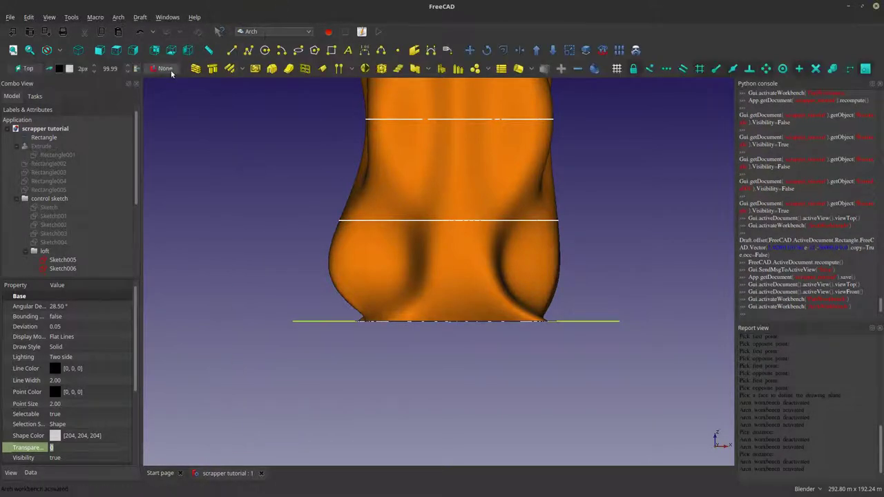
# Turn the offset rectangle into an Arch structure slab and select it
pyautogui.click(213, 68)
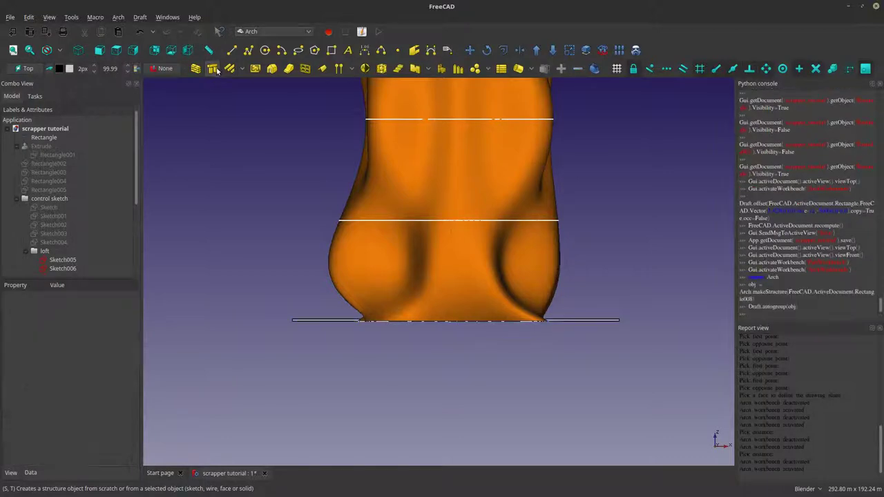
pyautogui.scroll(5, 310, 318)
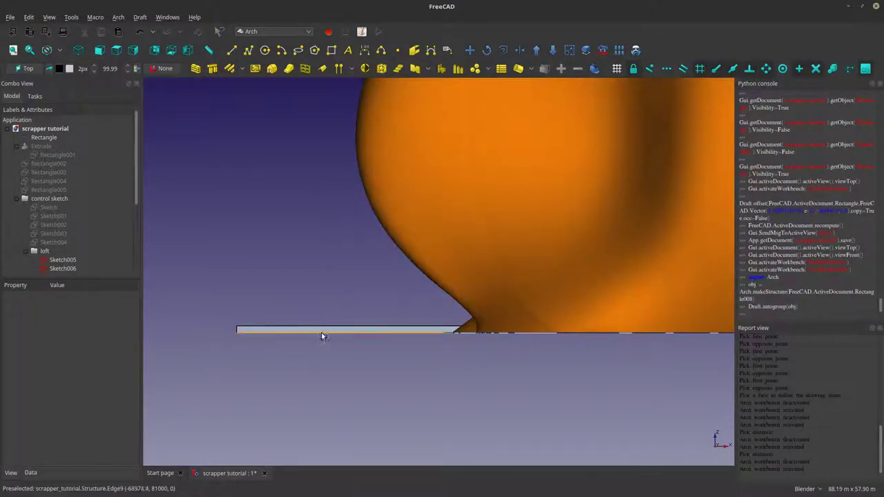
pyautogui.moveTo(321, 332); pyautogui.dragTo(302, 312, button='middle')
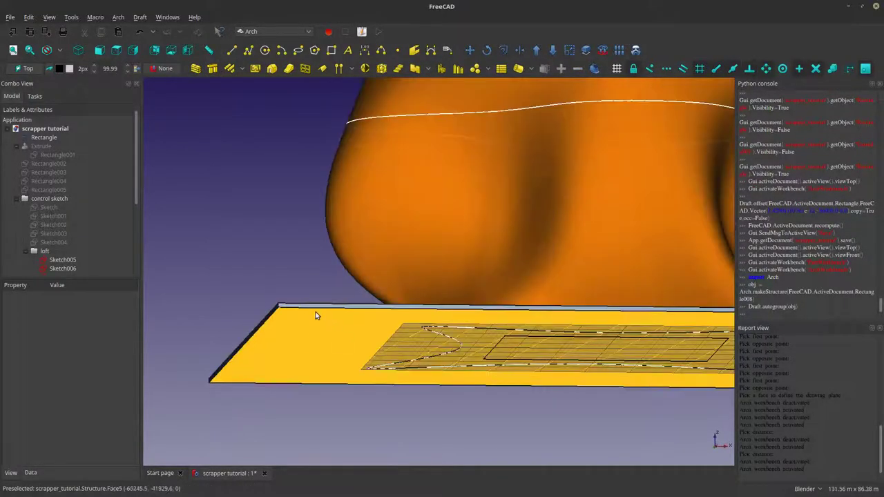
pyautogui.click(301, 311)
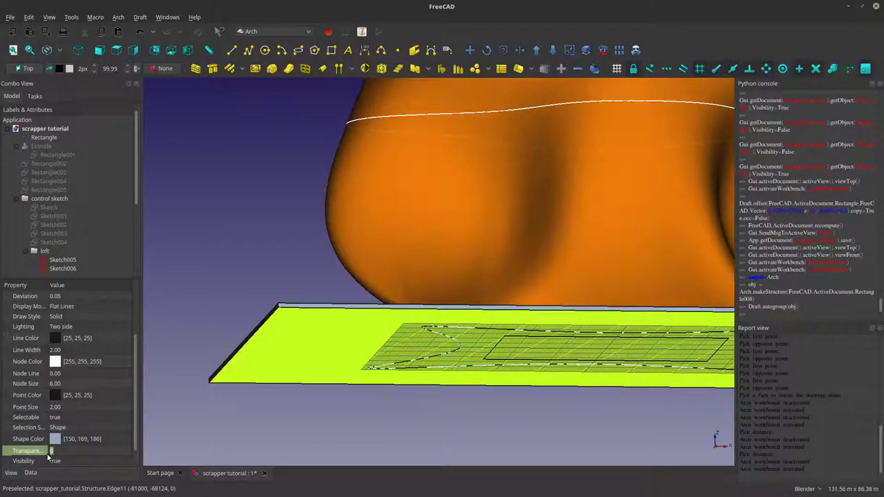
# Set the slab's Normal z component to -1 so it extrudes downward
pyautogui.click(38, 474)
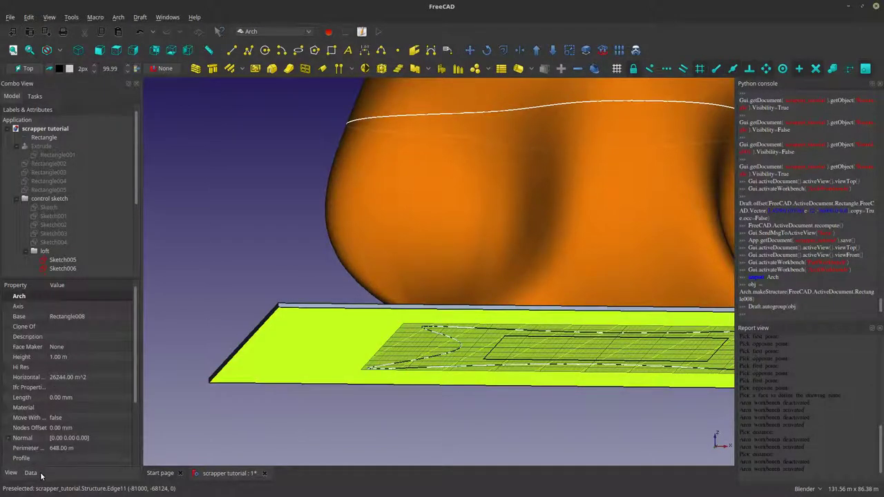
pyautogui.click(9, 438)
pyautogui.scroll(-2, 13, 439)
pyautogui.click(65, 408)
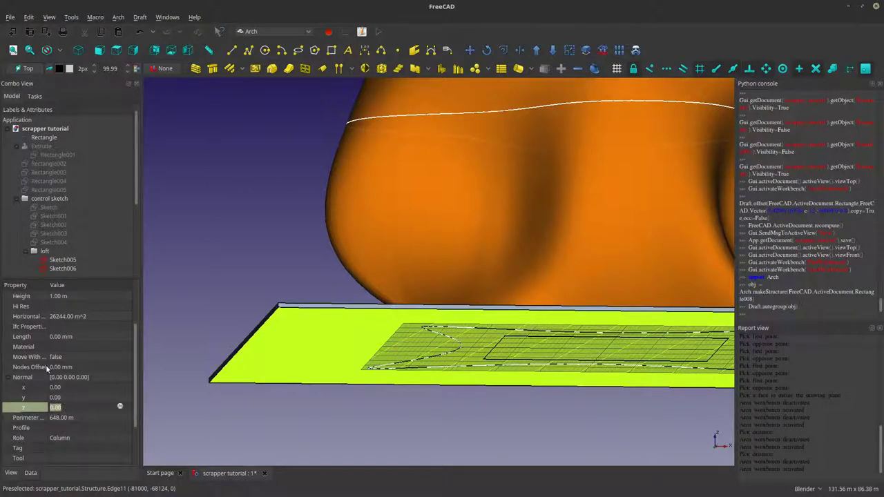
pyautogui.write('-1')
pyautogui.press('Return')
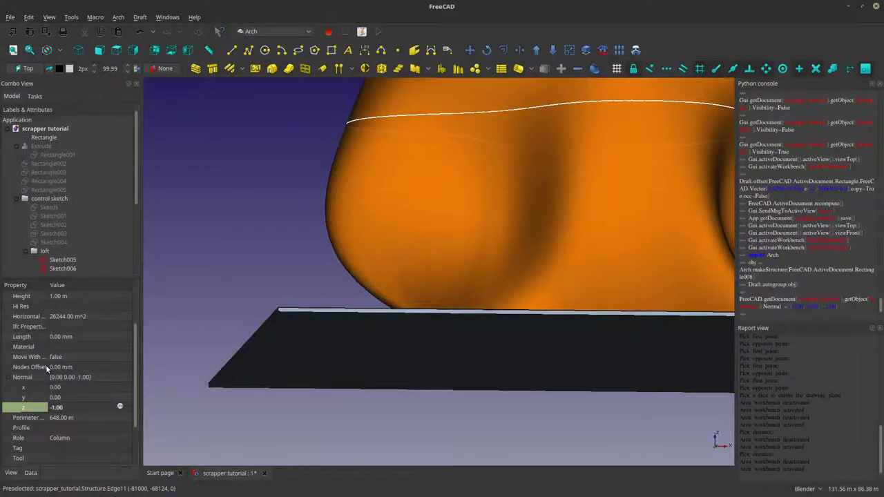
# Check the downward slab from the Top and Front views
pyautogui.click(116, 50)
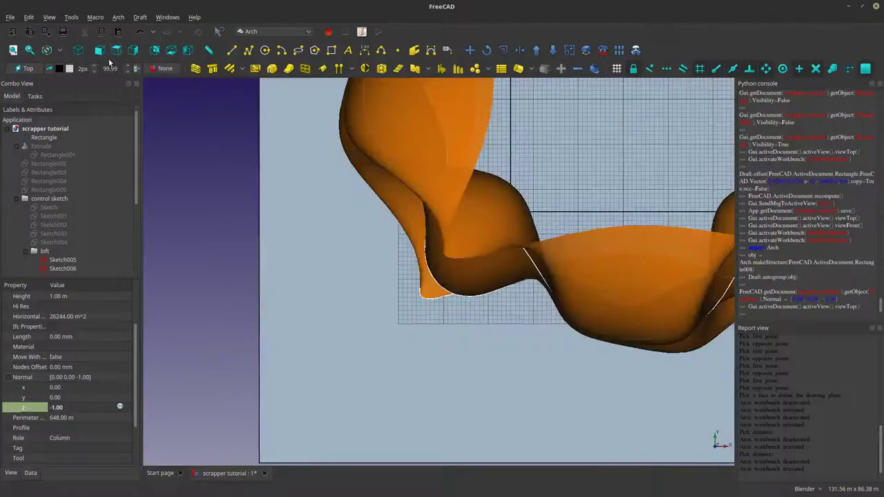
pyautogui.click(99, 53)
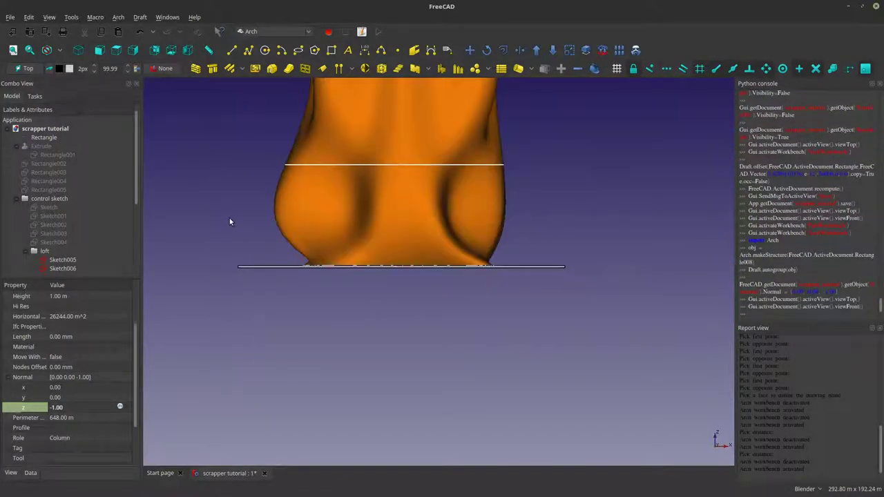
pyautogui.scroll(-2, 229, 220)
pyautogui.scroll(-2, 332, 290)
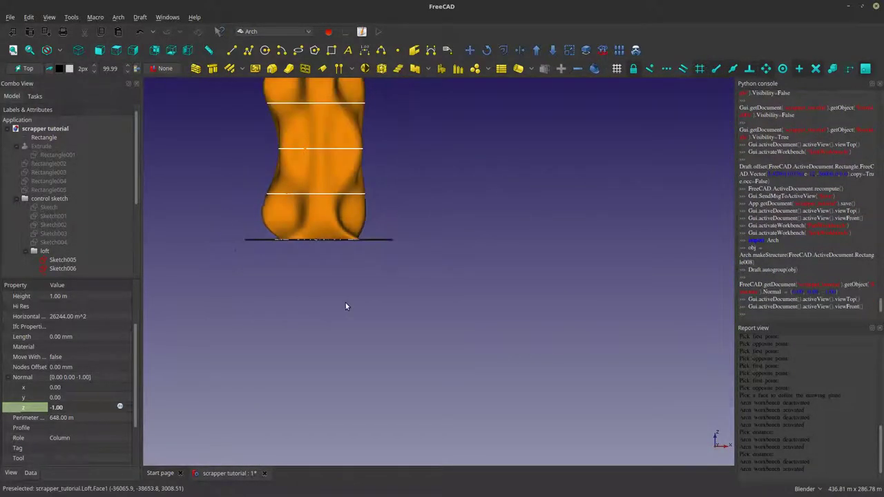
pyautogui.scroll(-1, 336, 281)
pyautogui.scroll(5, 266, 203)
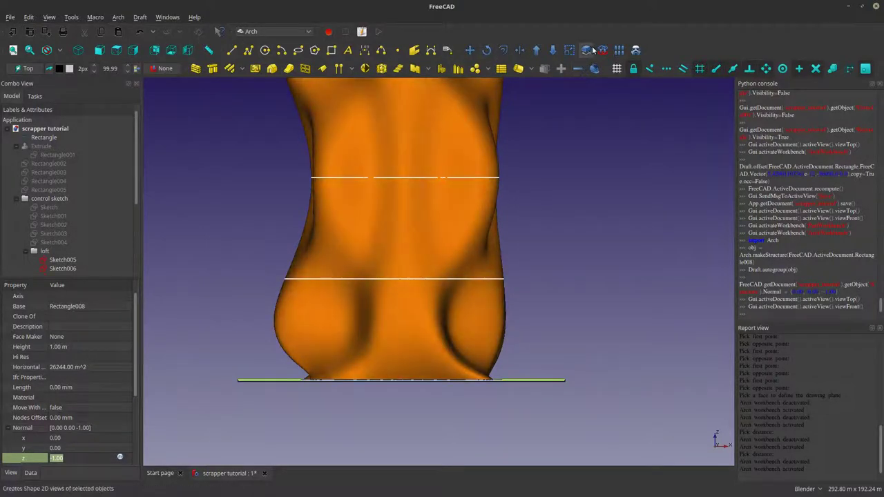
# Create an array from the slab, with Interval X set to 5 and Interval Y to 0.1
pyautogui.click(618, 51)
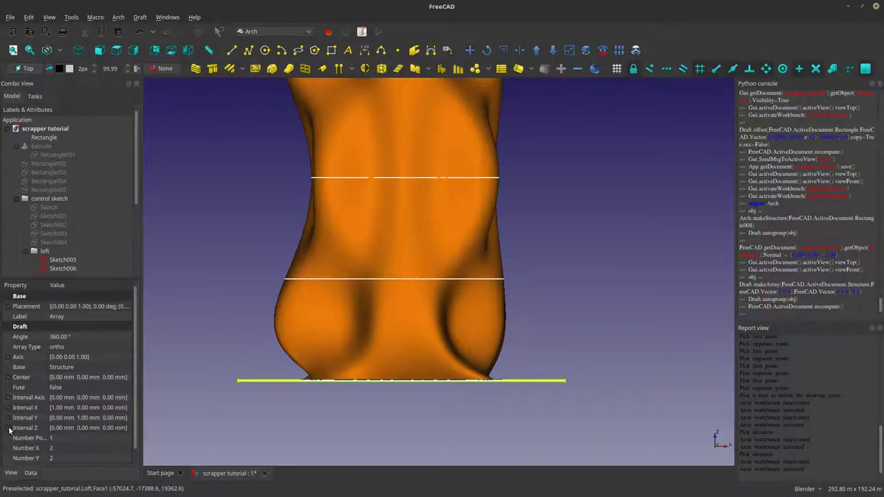
pyautogui.scroll(-1, 87, 434)
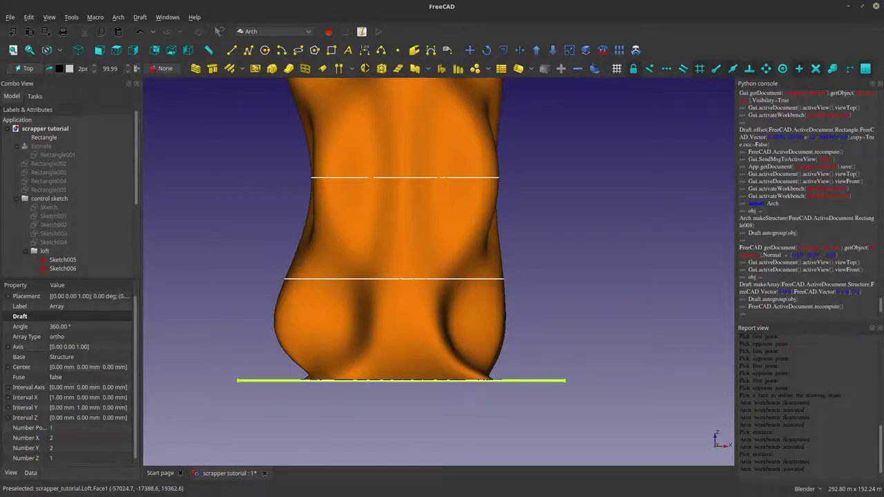
pyautogui.click(7, 408)
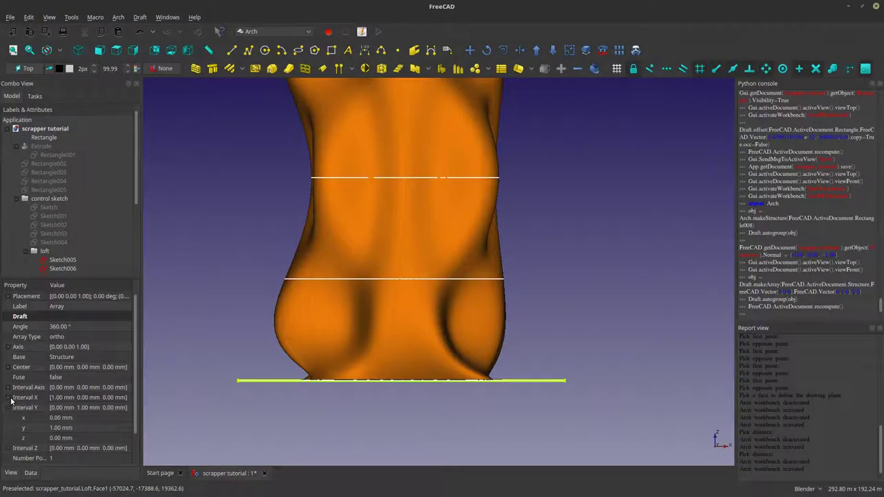
pyautogui.click(8, 399)
pyautogui.click(7, 399)
pyautogui.click(8, 399)
pyautogui.click(68, 408)
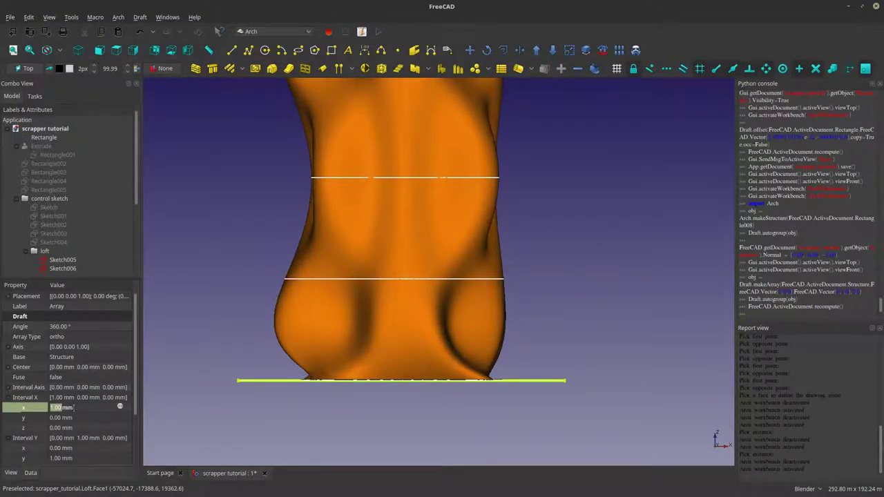
pyautogui.write('5')
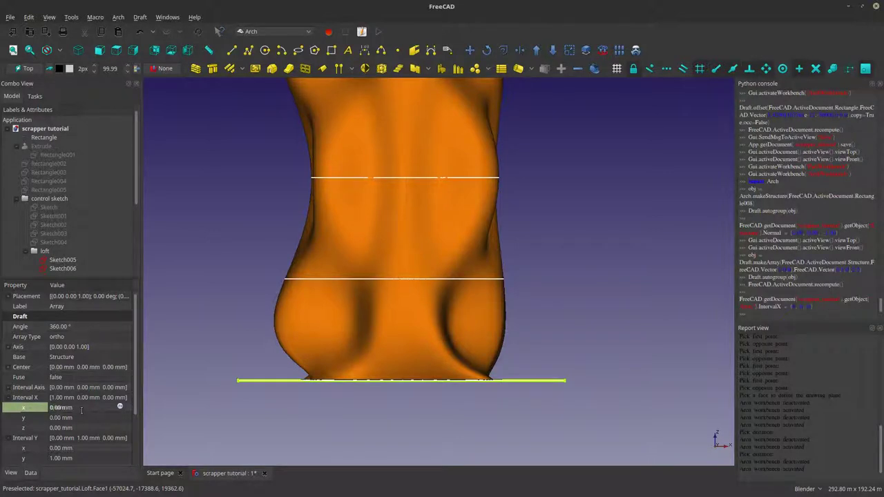
pyautogui.click(7, 398)
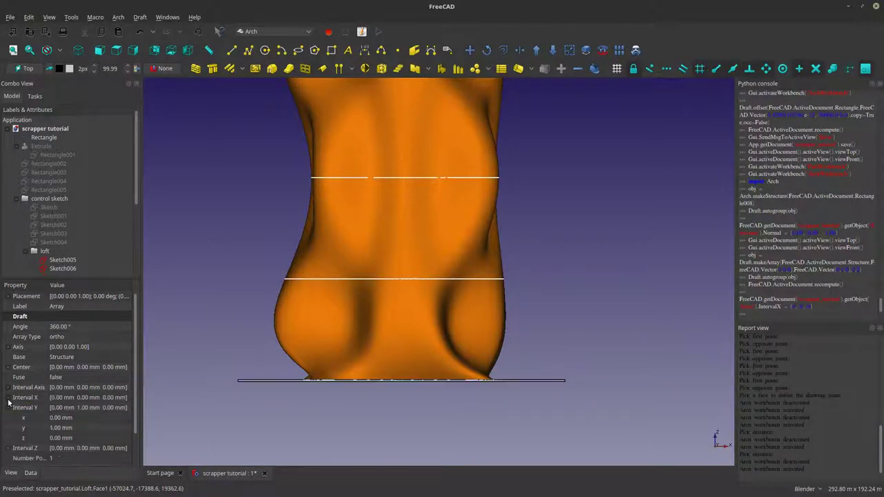
pyautogui.doubleClick(56, 428)
pyautogui.write('0.1')
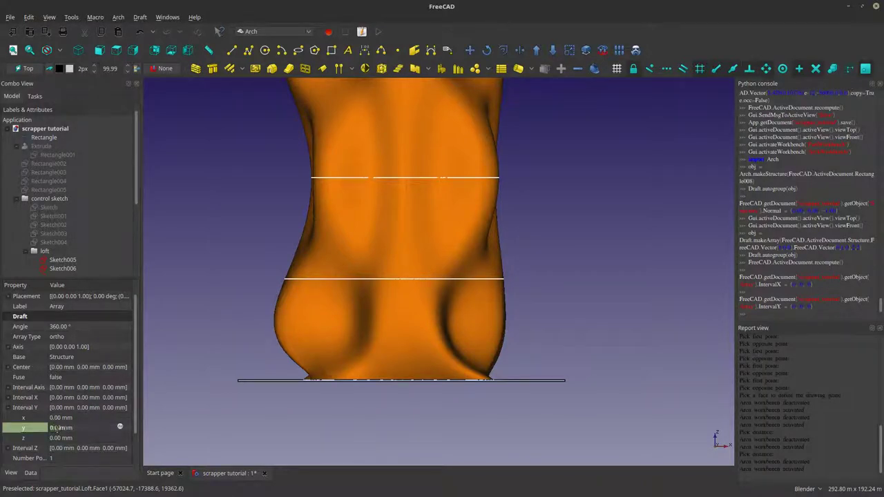
pyautogui.click(8, 408)
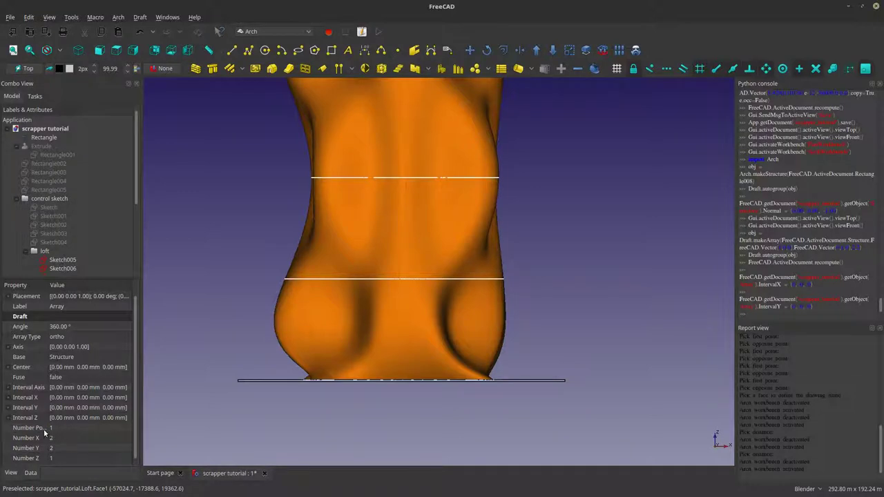
# Set the array's Interval Z spacing to 3.00 m
pyautogui.click(9, 418)
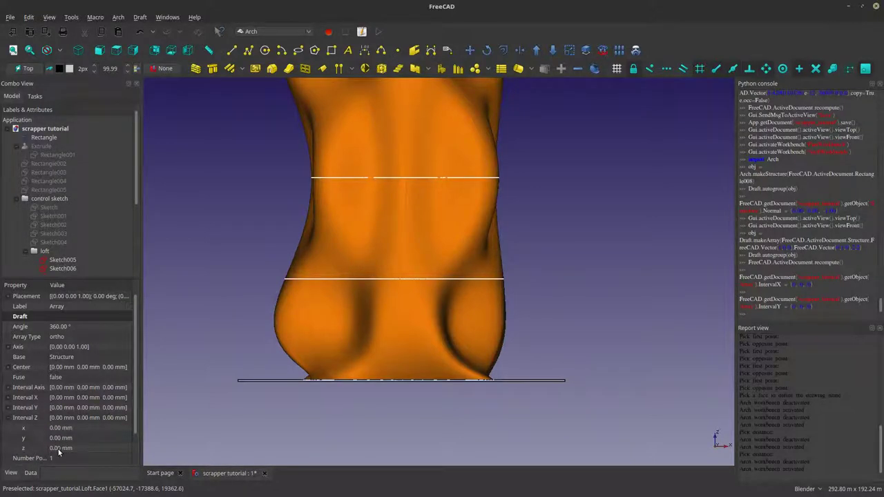
pyautogui.click(60, 448)
pyautogui.hotkey('ctrl', 'a')
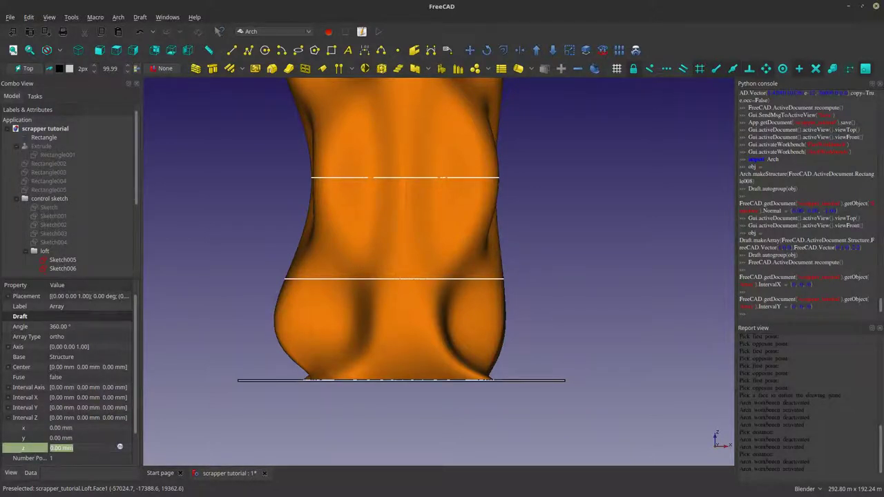
pyautogui.write('3.00 m')
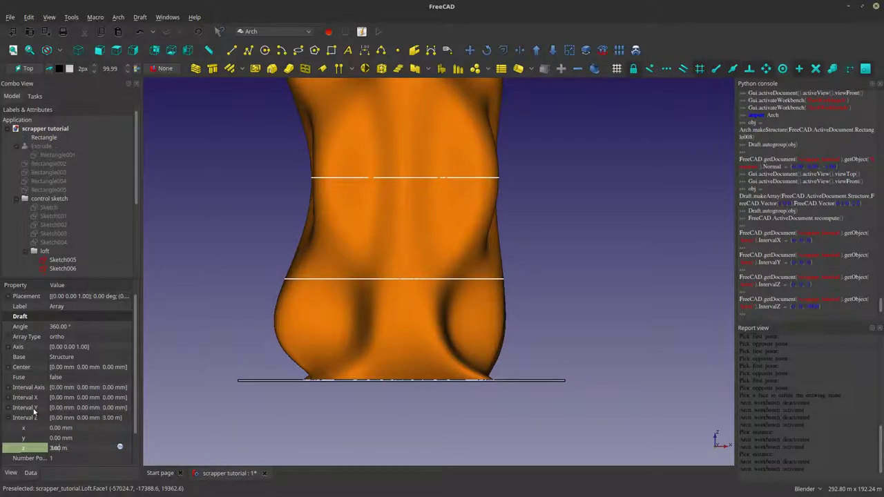
pyautogui.click(87, 438)
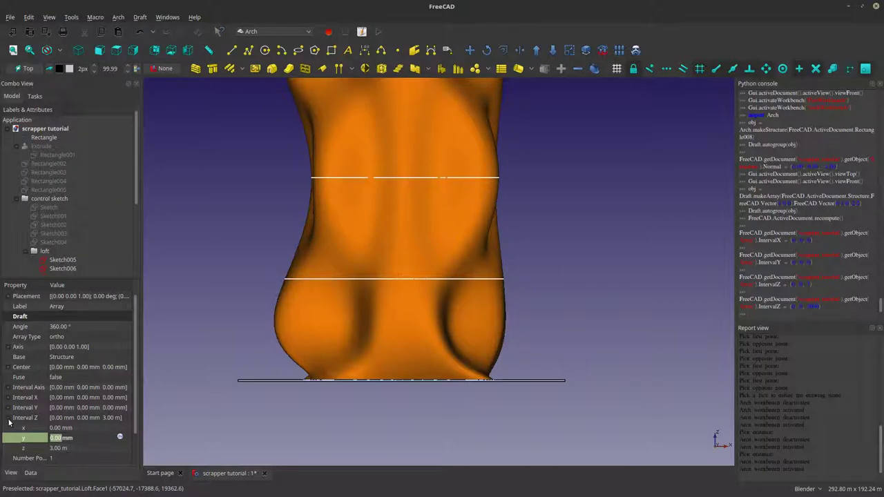
pyautogui.click(10, 421)
# Set the array's Number Z to 2 and Number X and Number Y to 1
pyautogui.click(64, 458)
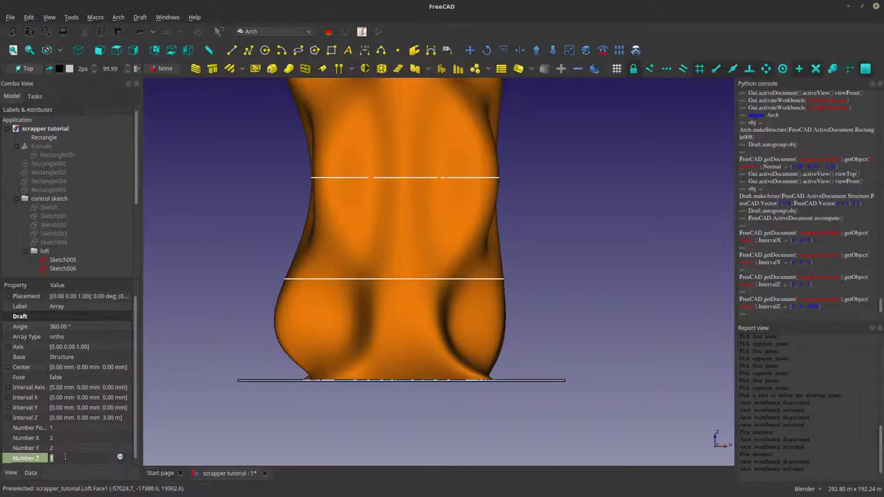
pyautogui.scroll(1, 64, 458)
pyautogui.click(67, 448)
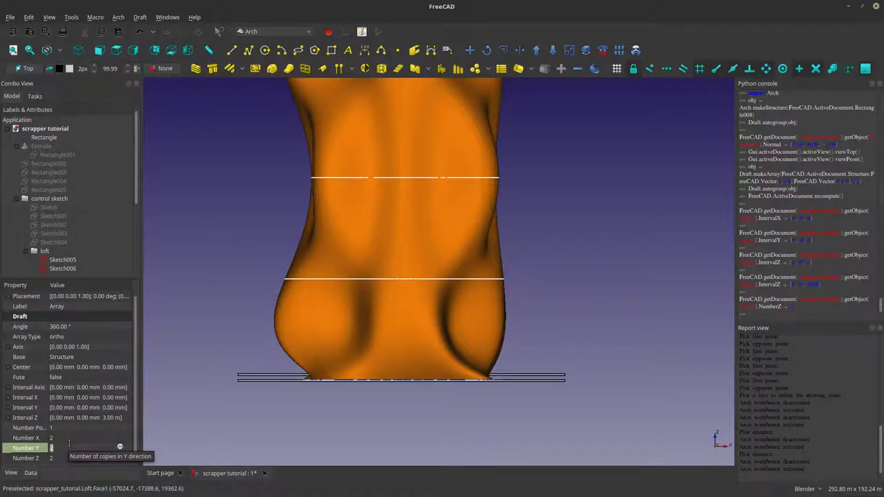
pyautogui.click(68, 437)
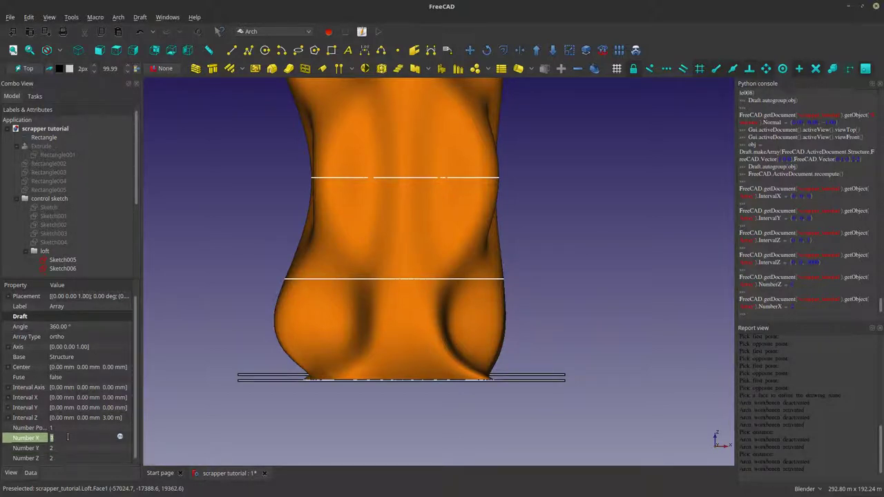
pyautogui.press('Down')
pyautogui.write('1')
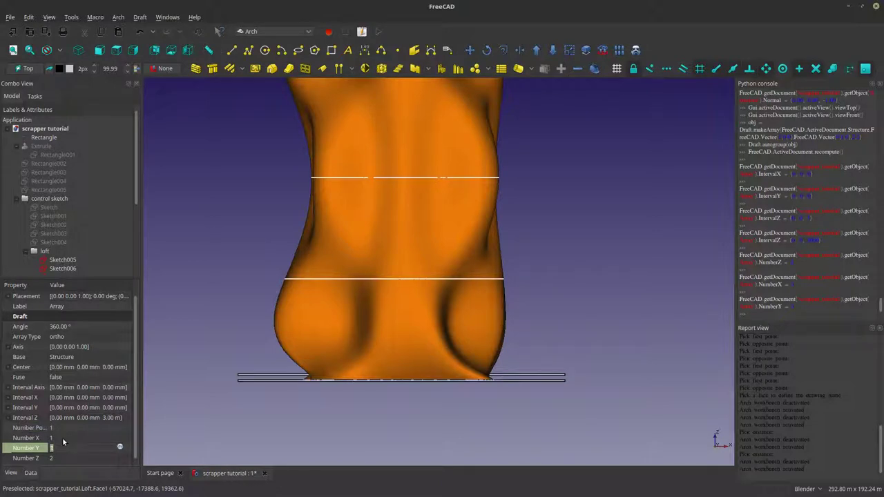
pyautogui.press('Up')
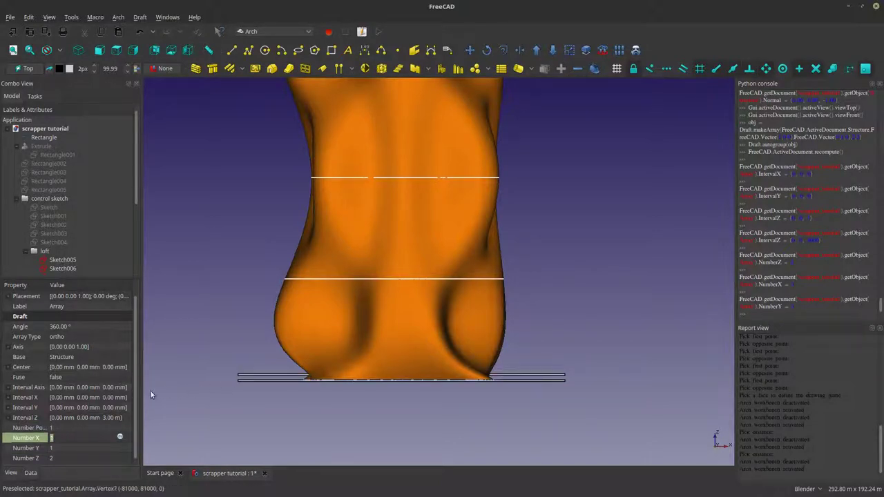
pyautogui.scroll(-2, 278, 382)
pyautogui.scroll(8, 331, 370)
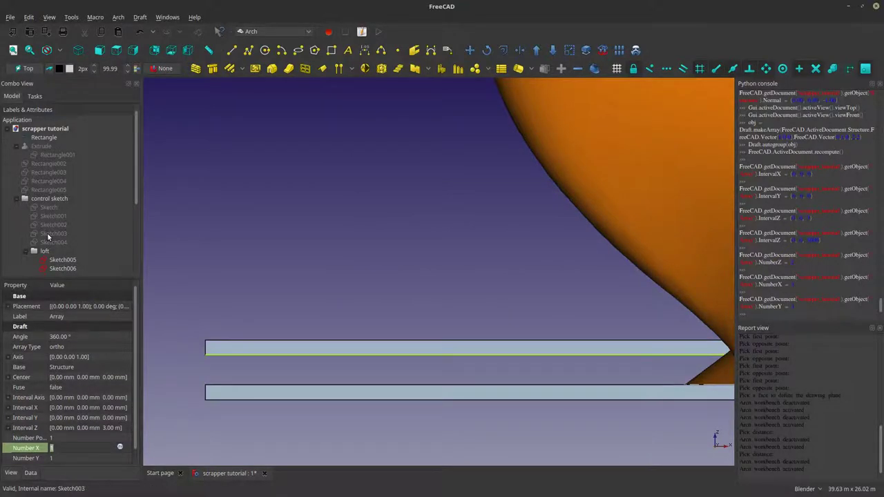
# Set the Height of the array's base Structure slab to 0.2 m
pyautogui.click(223, 395)
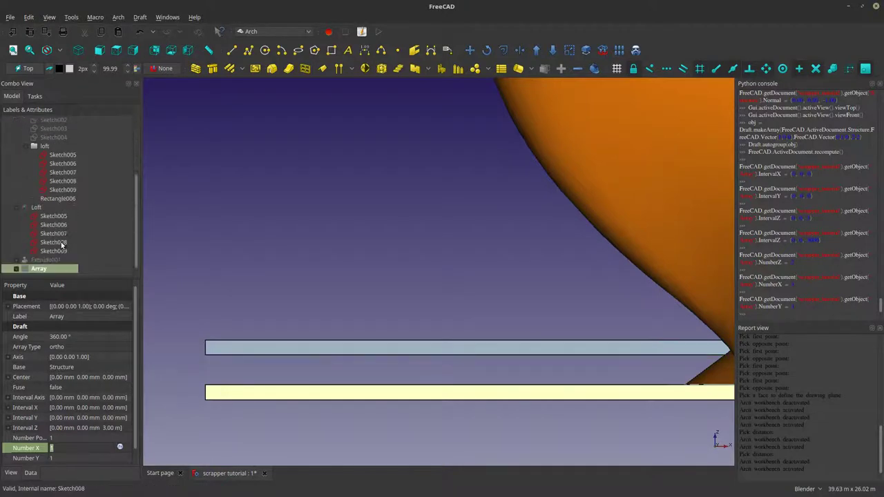
pyautogui.click(16, 268)
pyautogui.click(51, 269)
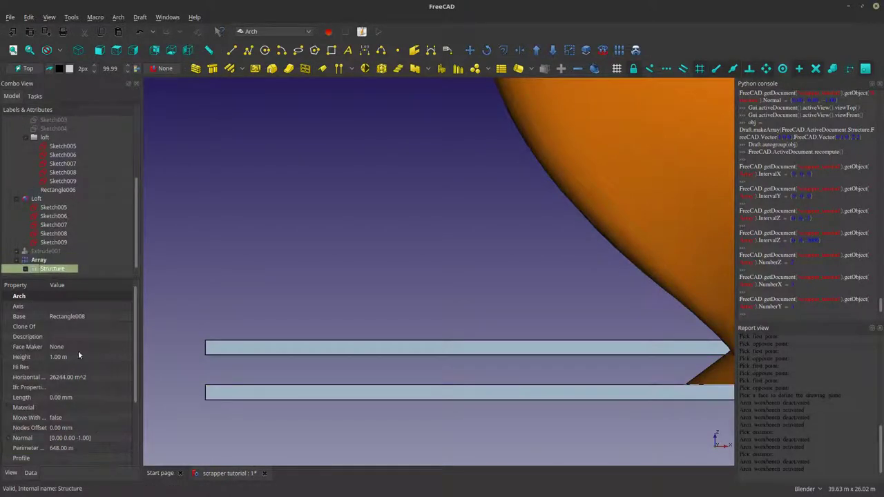
pyautogui.scroll(-1, 77, 369)
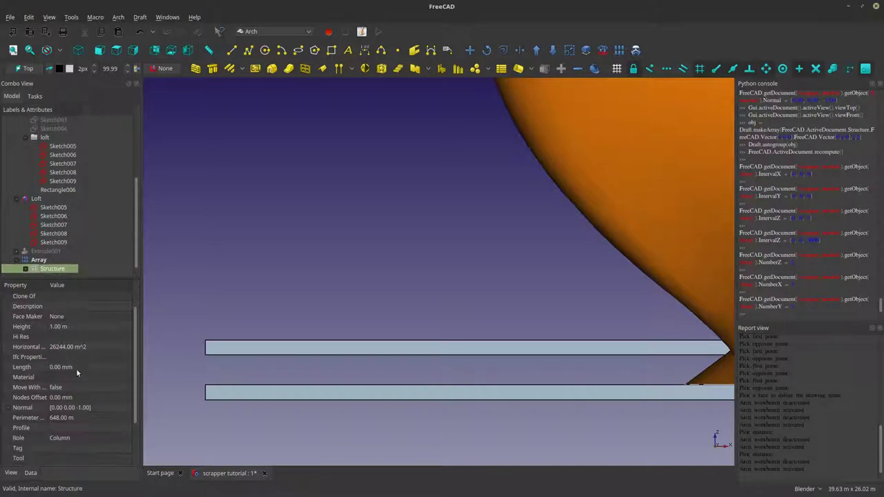
pyautogui.click(56, 330)
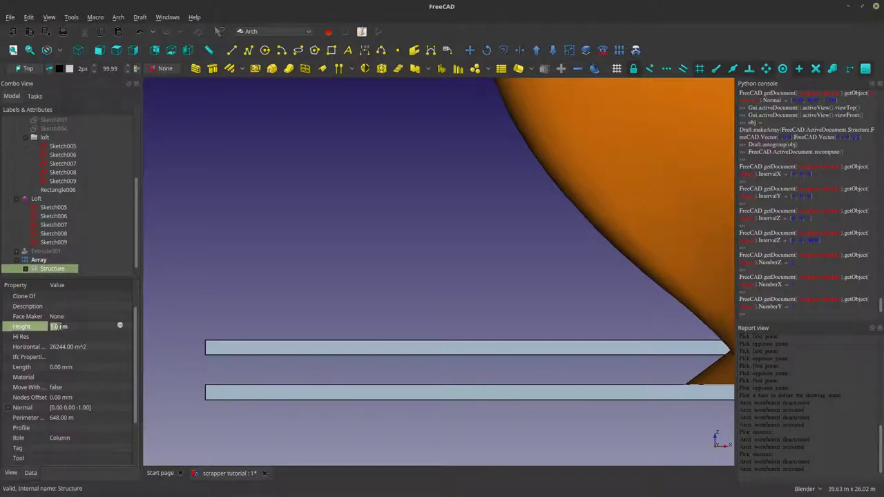
pyautogui.write('0.')
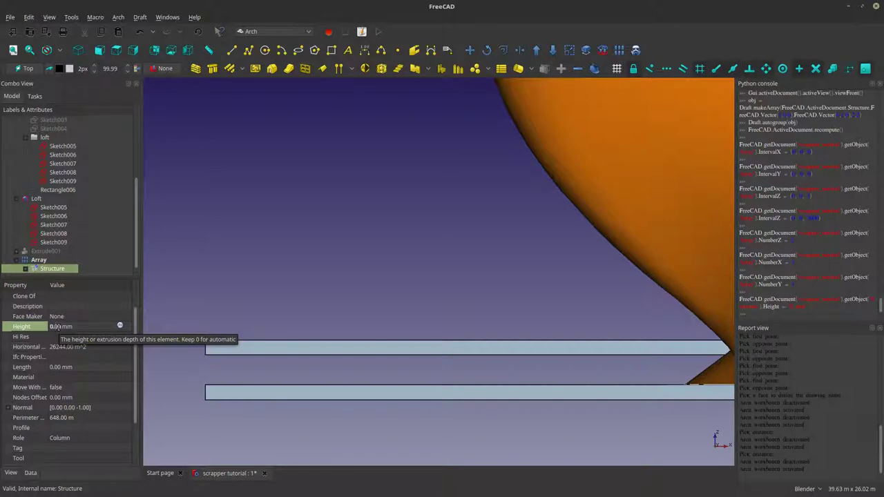
pyautogui.write('2')
# Orbit around the tower base to check the thinner plates, then select the Array
pyautogui.moveTo(207, 290); pyautogui.dragTo(582, 231, button='middle')
pyautogui.scroll(2, 511, 248)
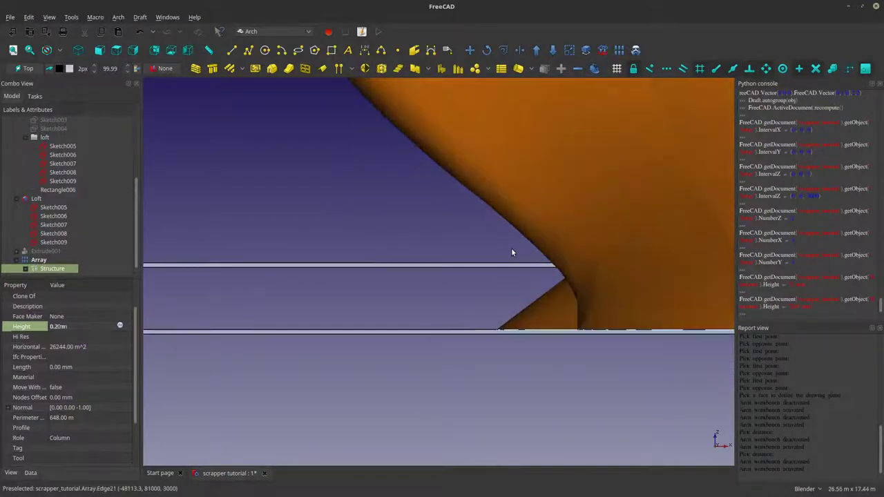
pyautogui.scroll(2, 359, 273)
pyautogui.scroll(-3, 362, 274)
pyautogui.scroll(-5, 361, 275)
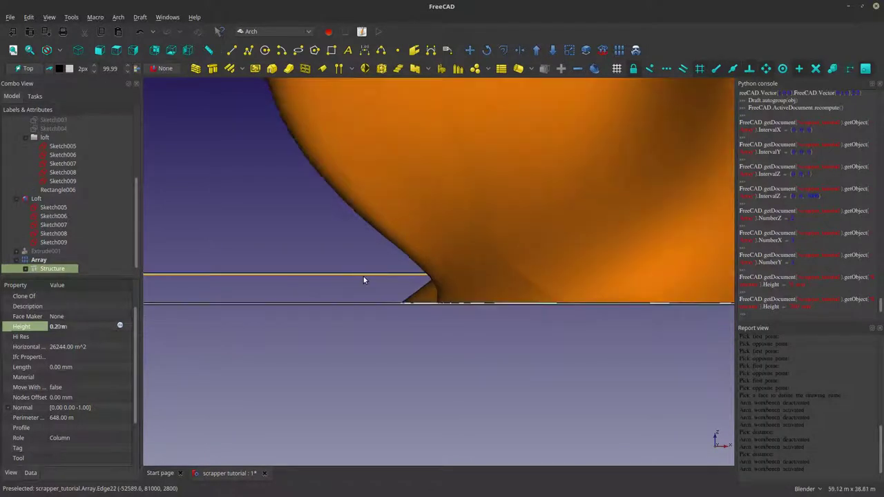
pyautogui.click(49, 260)
pyautogui.scroll(-4, 370, 352)
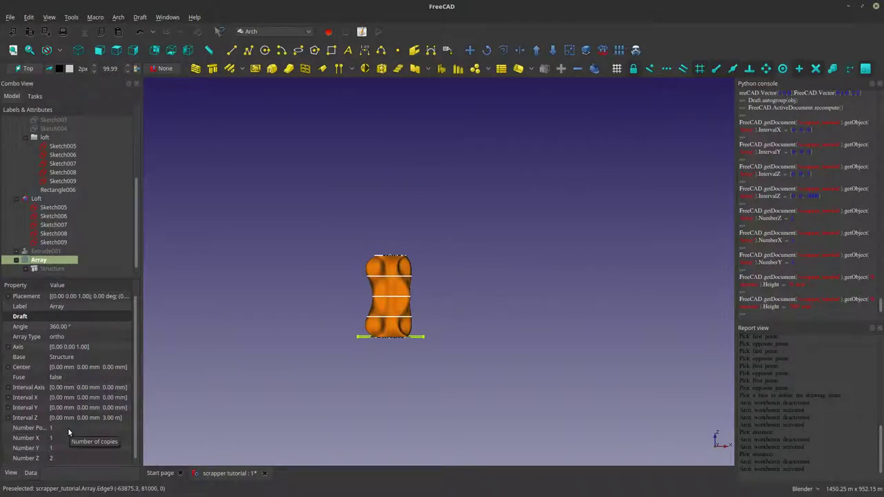
# Increase the array's Number Z and review the base slab's properties
pyautogui.click(67, 457)
pyautogui.scroll(9, 67, 457)
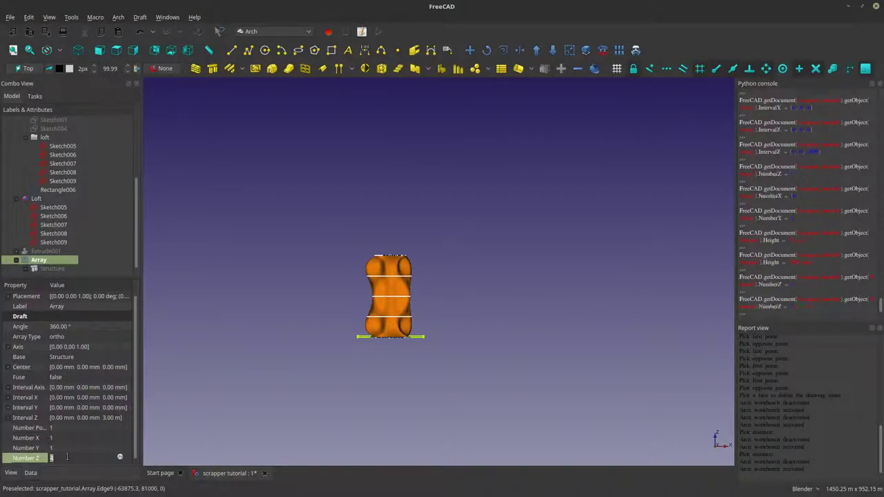
pyautogui.click(206, 403)
pyautogui.scroll(5, 353, 338)
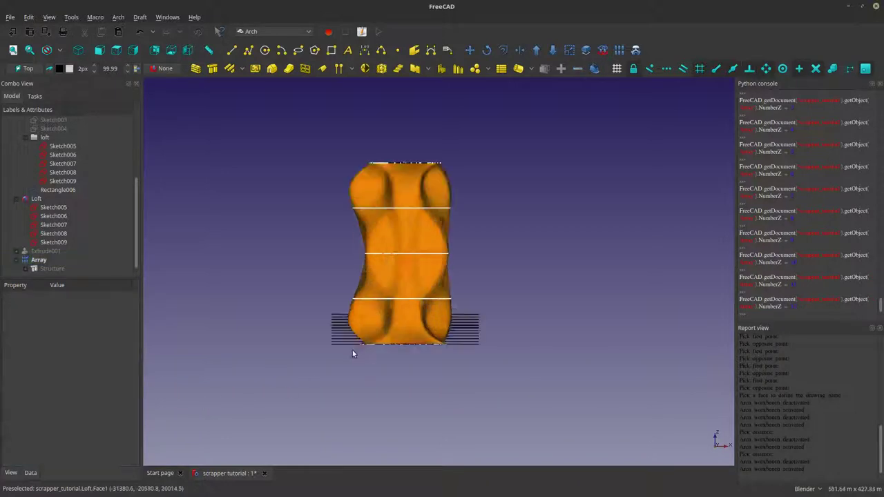
pyautogui.click(52, 268)
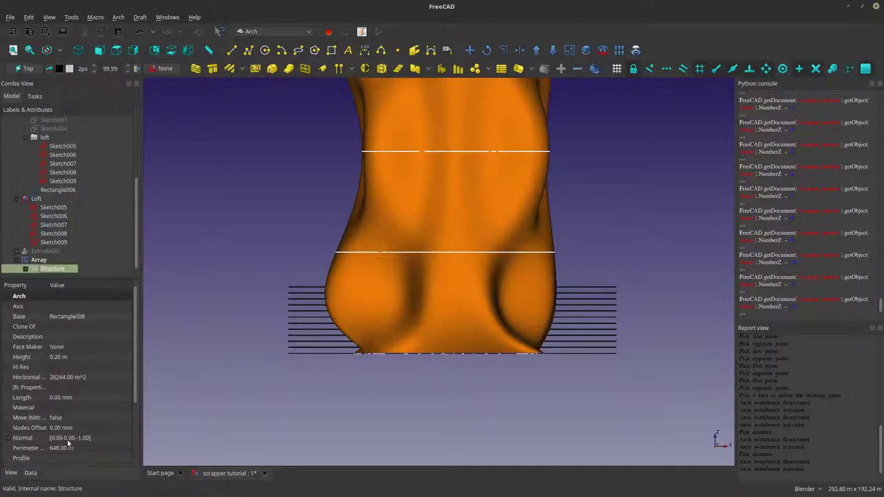
pyautogui.scroll(-2, 92, 423)
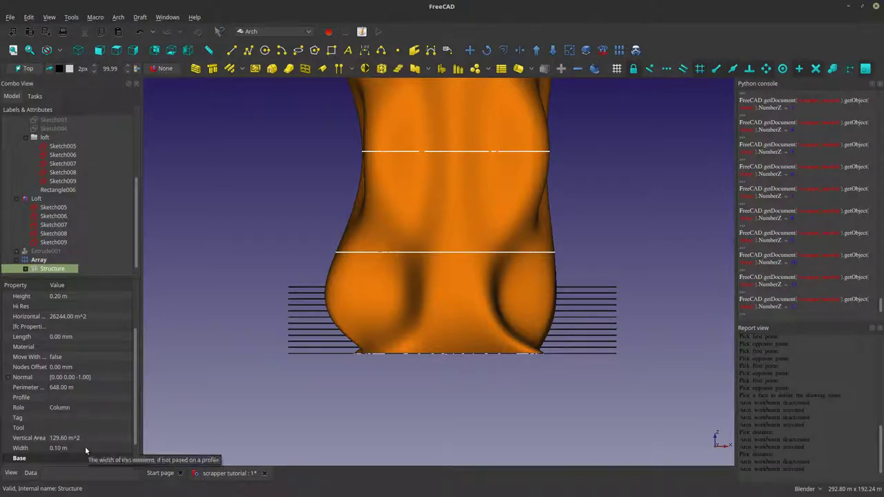
pyautogui.scroll(-1, 85, 449)
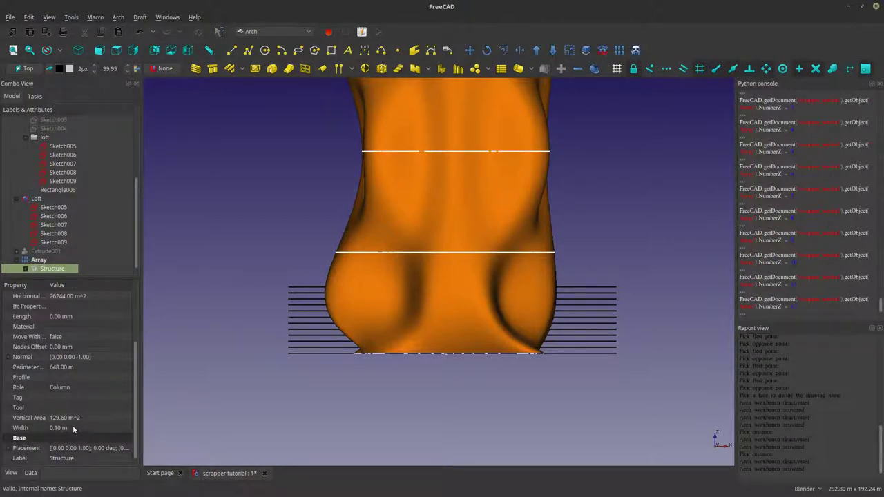
pyautogui.click(40, 259)
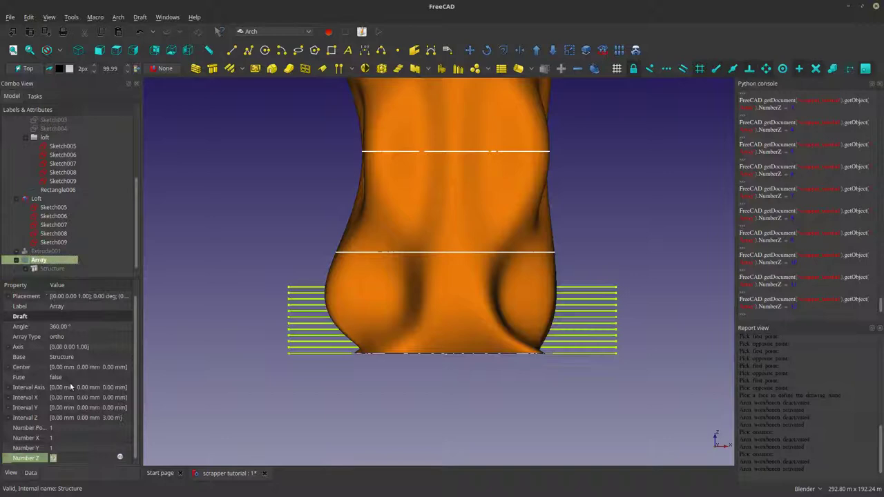
pyautogui.click(14, 260)
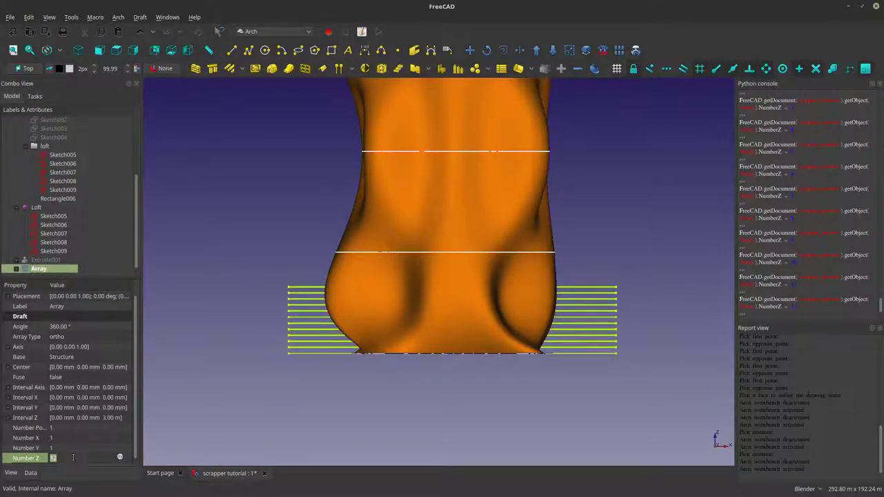
# Keep raising Number Z until the stacked slabs reach the top of the loft
pyautogui.click(161, 411)
pyautogui.scroll(-5, 272, 404)
pyautogui.click(54, 268)
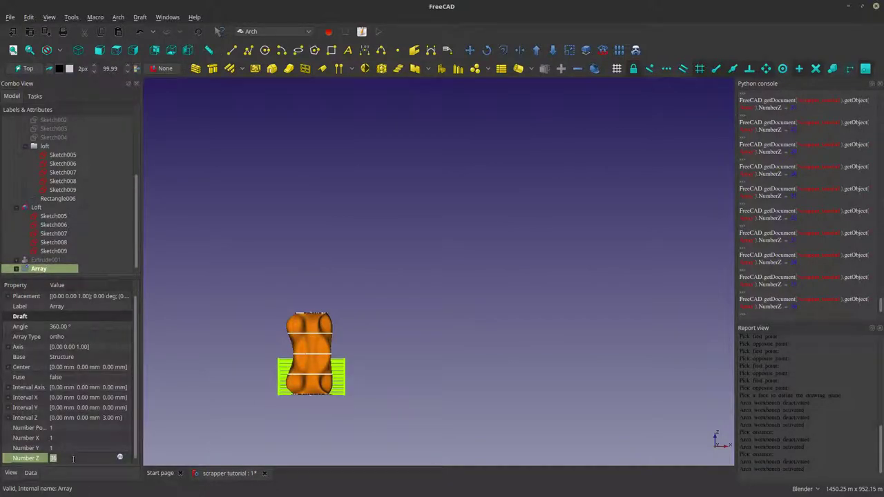
pyautogui.click(164, 403)
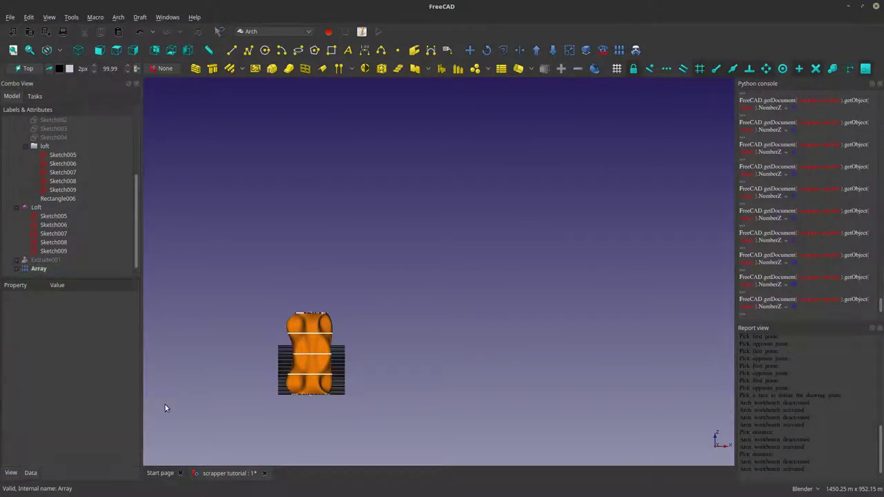
pyautogui.click(38, 269)
pyautogui.click(60, 458)
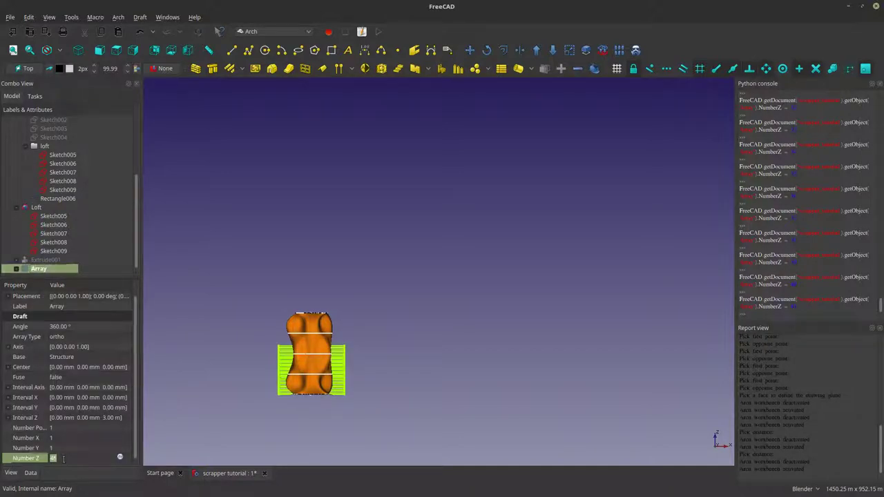
pyautogui.click(187, 380)
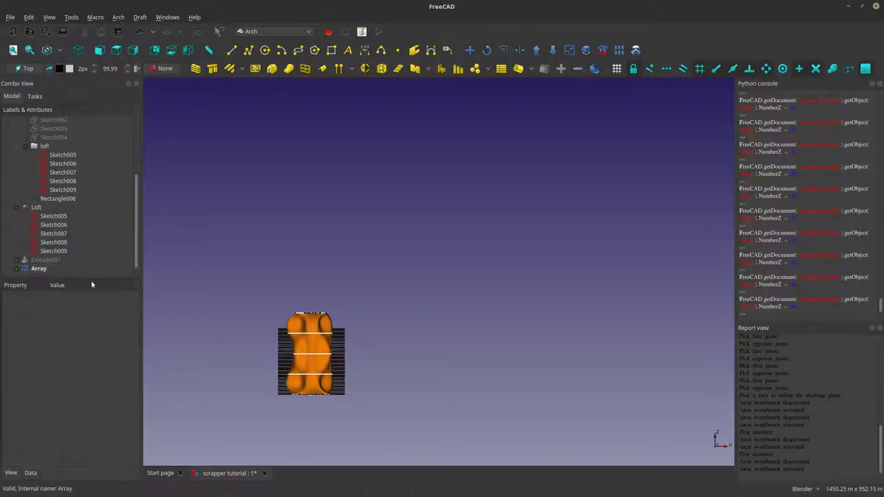
pyautogui.click(37, 270)
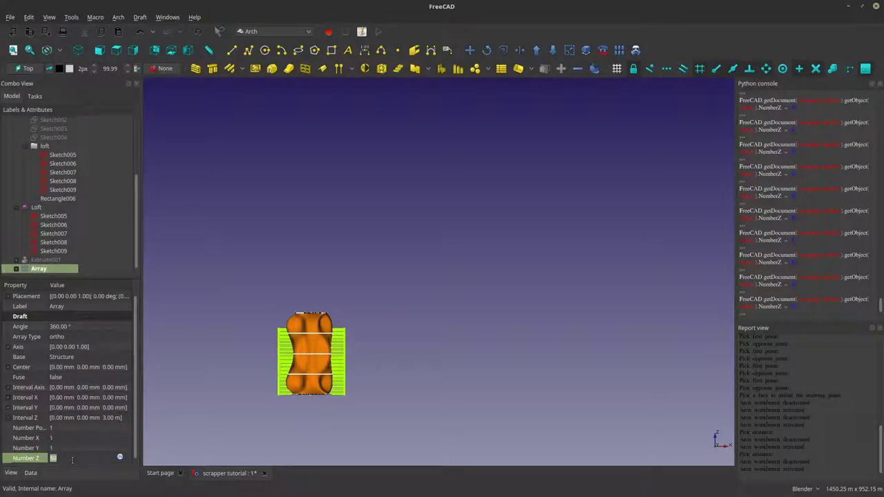
pyautogui.click(172, 400)
# Orbit to see the slab stack from above, then switch to the Front view
pyautogui.scroll(5, 304, 314)
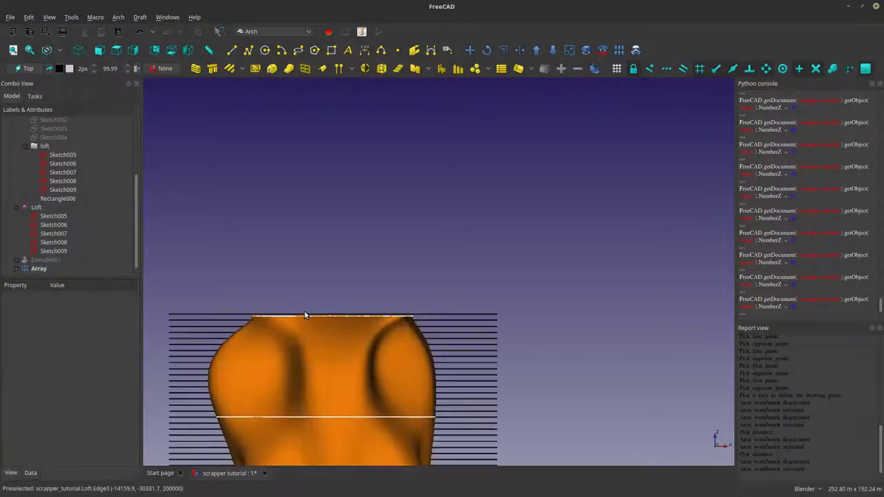
pyautogui.scroll(-5, 303, 314)
pyautogui.click(39, 268)
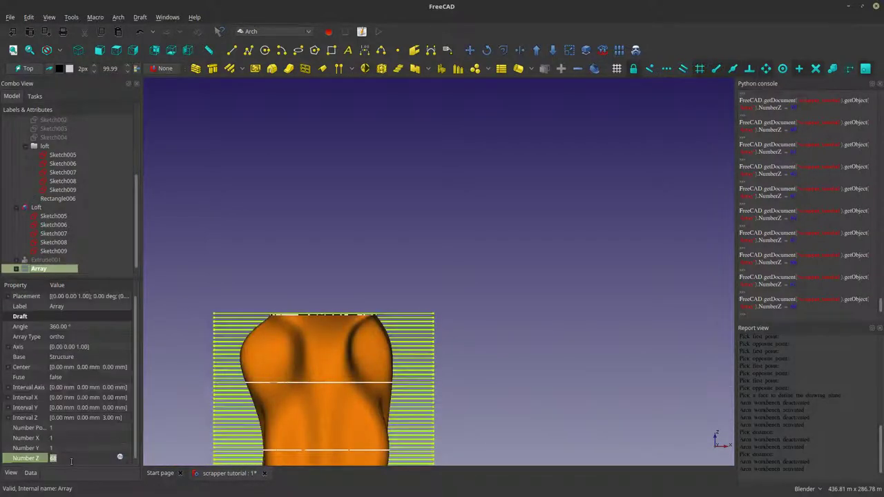
pyautogui.click(194, 385)
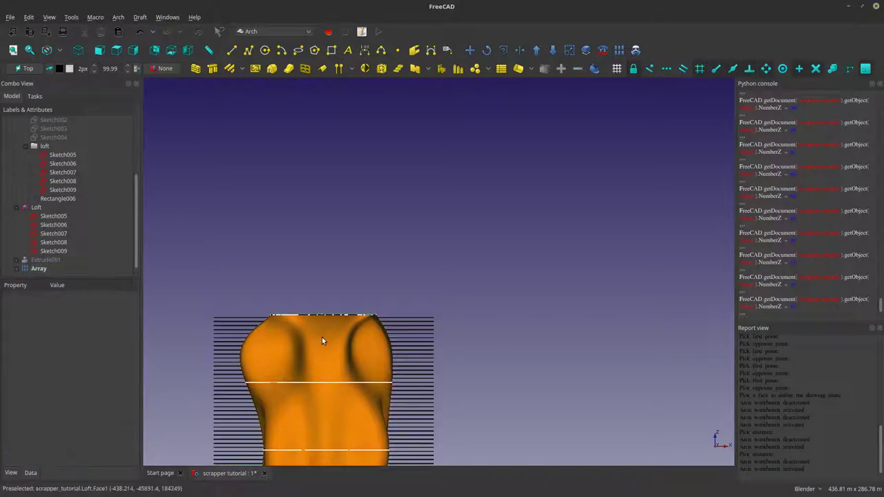
pyautogui.moveTo(322, 337); pyautogui.dragTo(316, 296, button='middle')
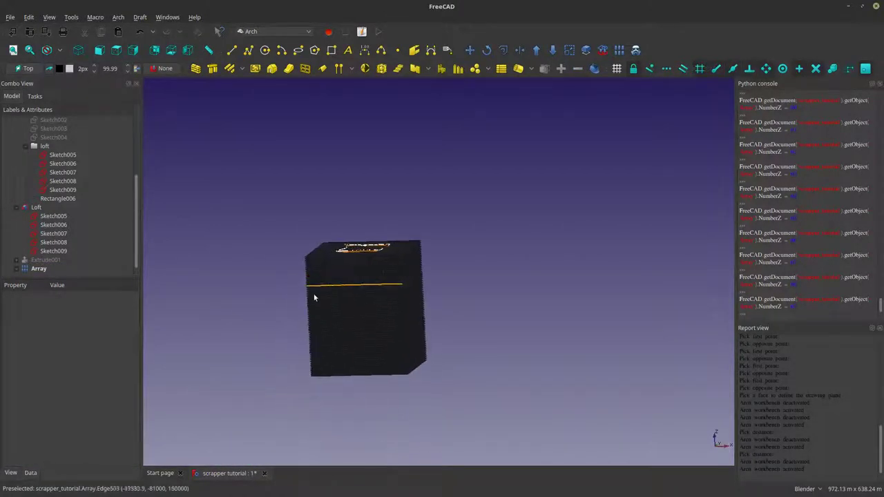
pyautogui.scroll(5, 315, 296)
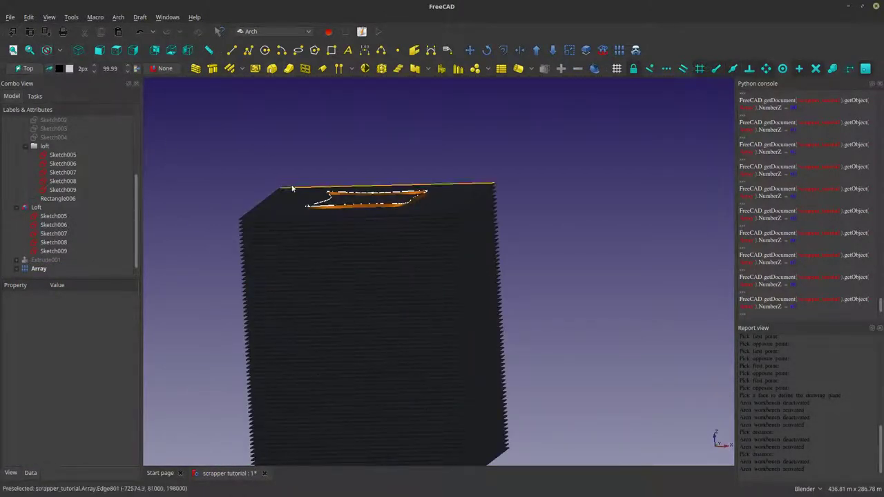
pyautogui.click(99, 50)
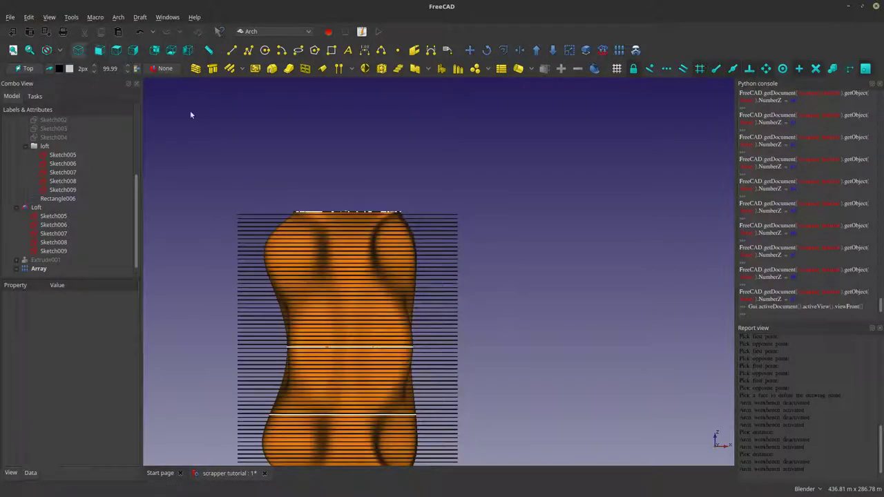
# Save the document with Ctrl+S and check the .fcstd file in its folder
pyautogui.click(10, 17)
pyautogui.press('Escape')
pyautogui.hotkey('ctrl', 's')
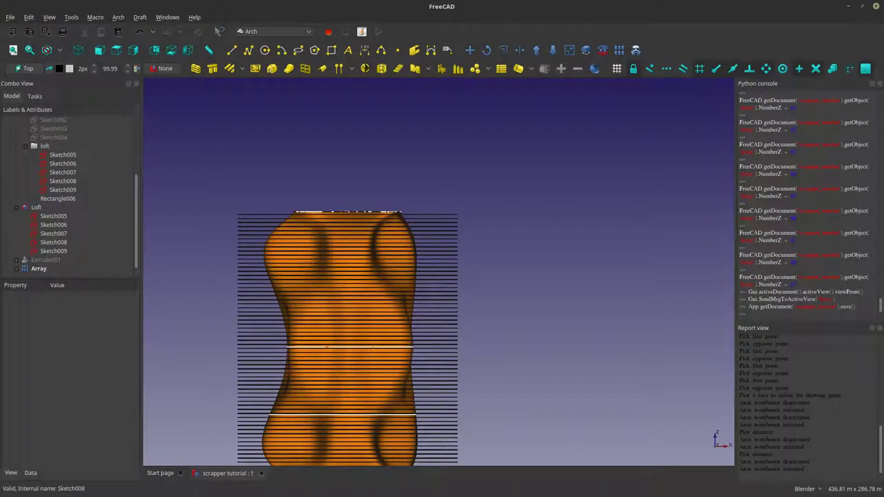
pyautogui.click(363, 345)
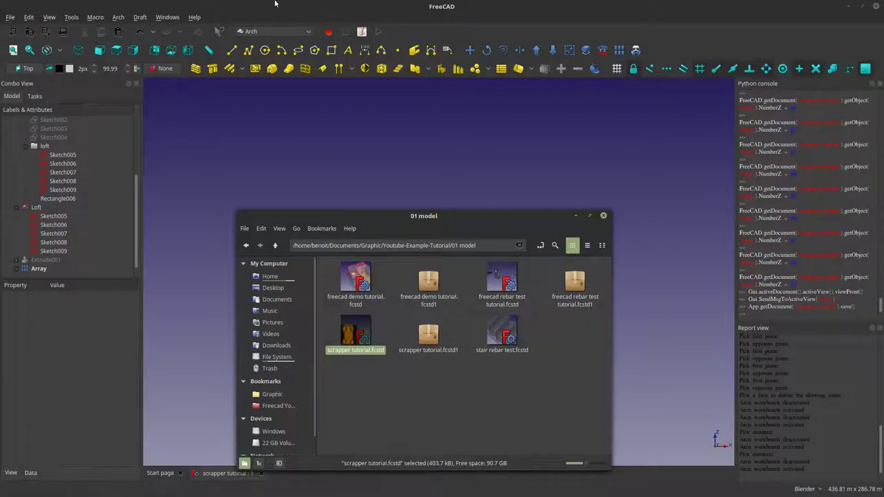
pyautogui.click(274, 4)
# Orbit around the slab box down to a low side view, then return to the Front view
pyautogui.scroll(5, 336, 379)
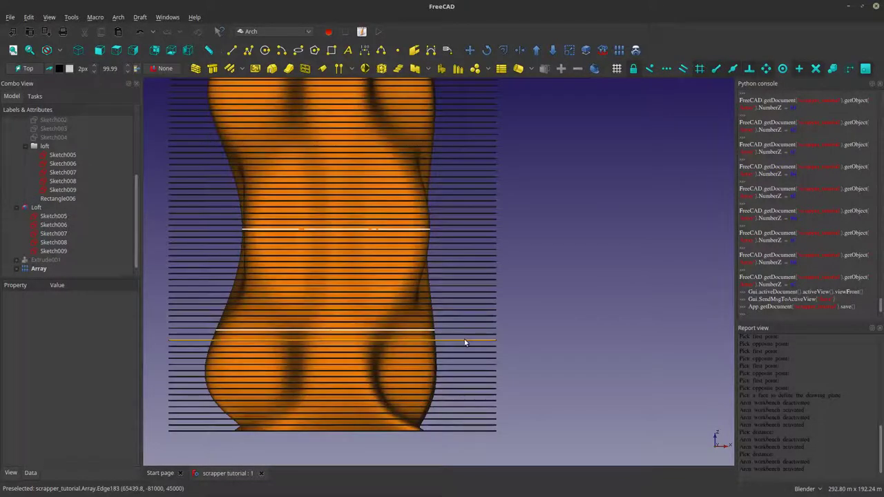
pyautogui.moveTo(465, 343); pyautogui.dragTo(398, 369, button='middle')
pyautogui.scroll(-5, 414, 338)
pyautogui.moveTo(438, 310); pyautogui.dragTo(345, 351, button='middle')
pyautogui.scroll(5, 432, 150)
pyautogui.scroll(-5, 373, 264)
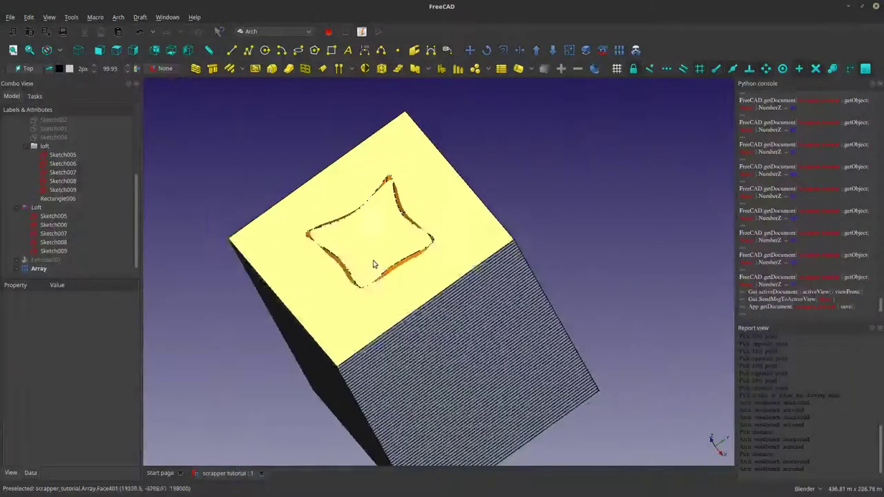
pyautogui.moveTo(373, 264); pyautogui.dragTo(397, 314, button='middle')
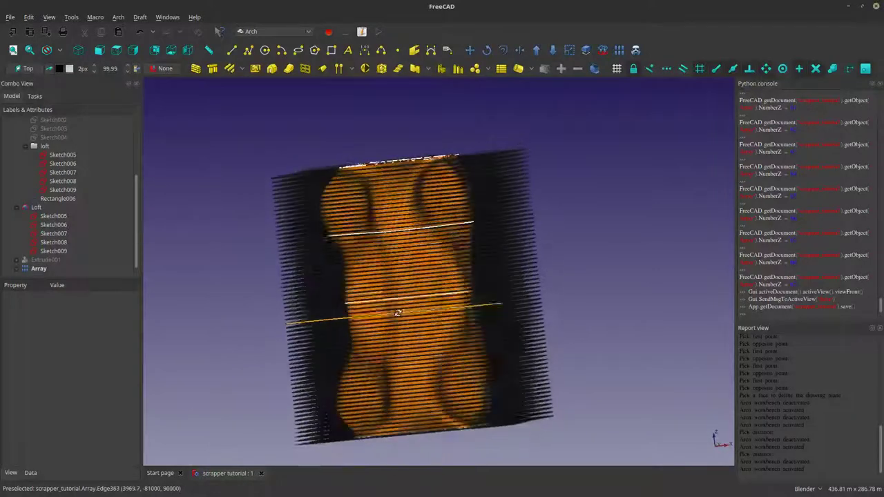
pyautogui.click(99, 49)
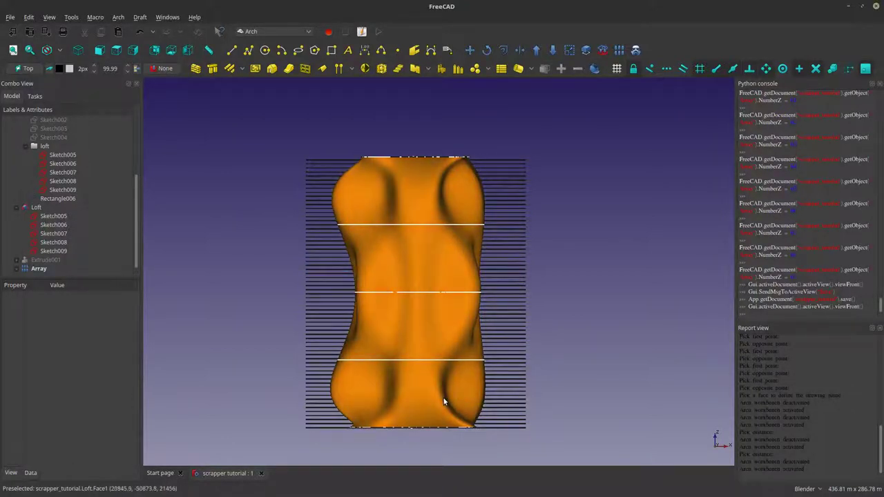
pyautogui.scroll(3, 445, 401)
pyautogui.scroll(3, 453, 339)
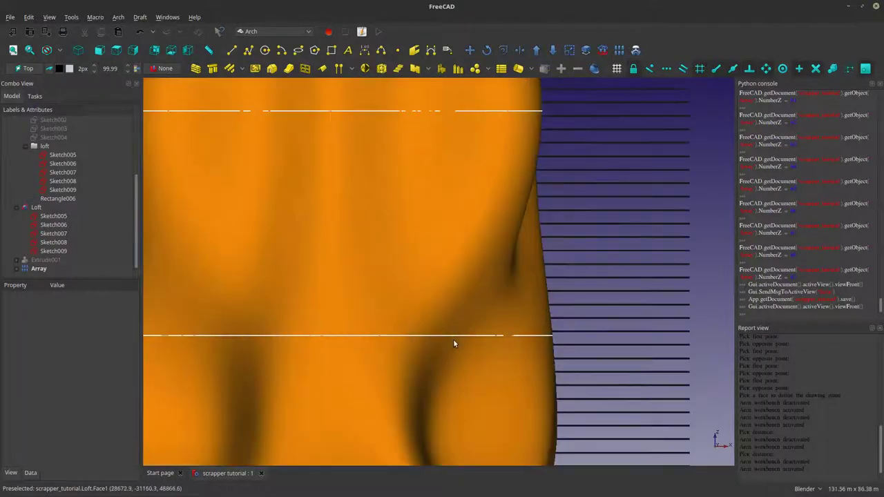
pyautogui.scroll(-2, 454, 338)
pyautogui.scroll(5, 456, 336)
pyautogui.scroll(-5, 442, 345)
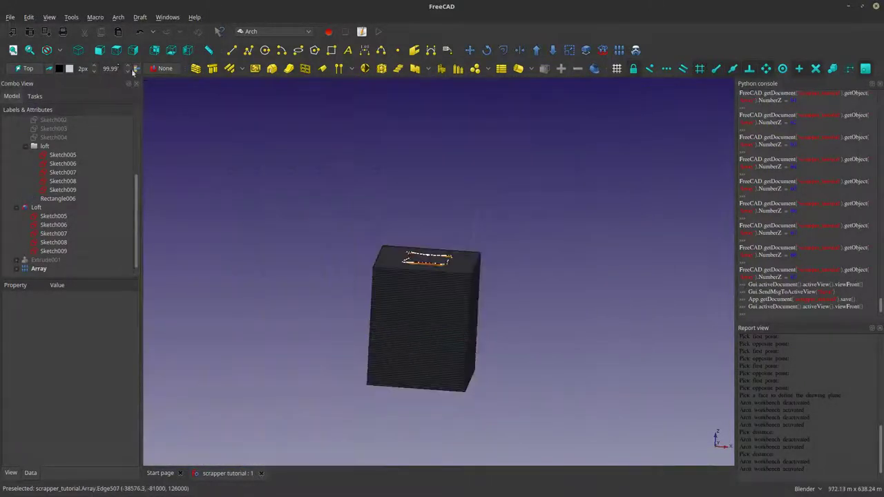
pyautogui.click(101, 50)
pyautogui.scroll(5, 436, 348)
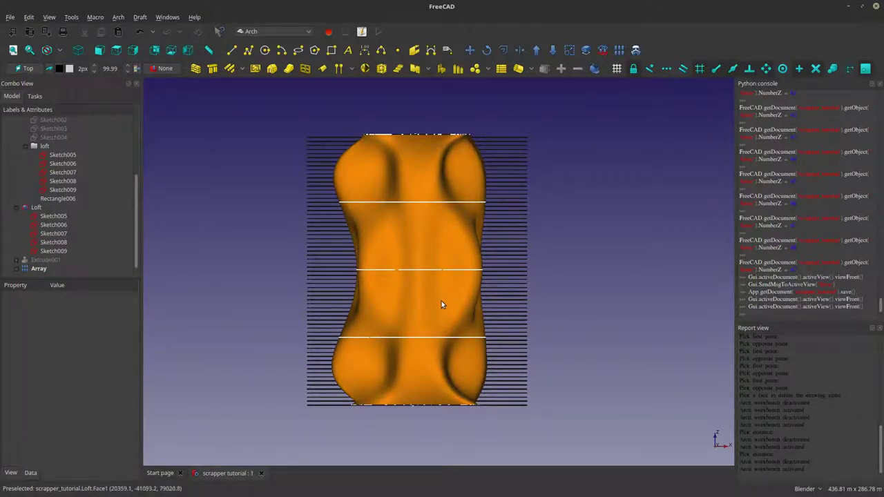
# Hide Extrude001 and step between the Array and Loft in the tree
pyautogui.click(32, 270)
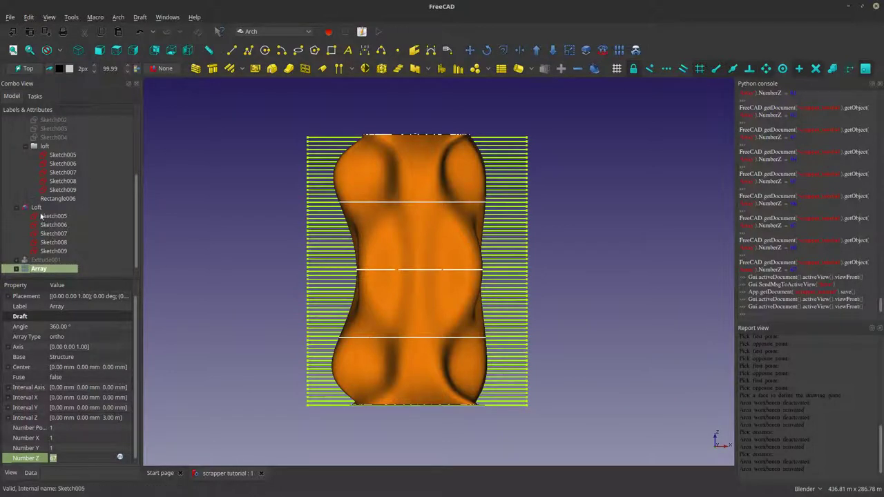
pyautogui.scroll(2, 17, 211)
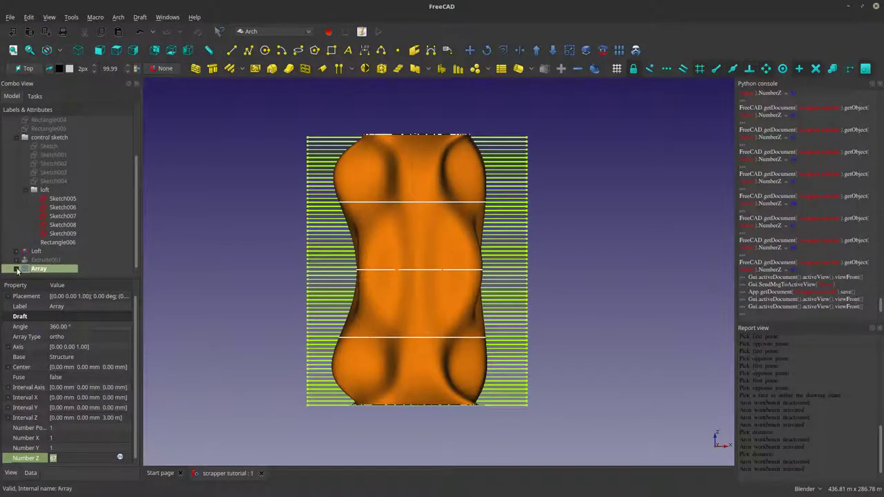
pyautogui.click(38, 260)
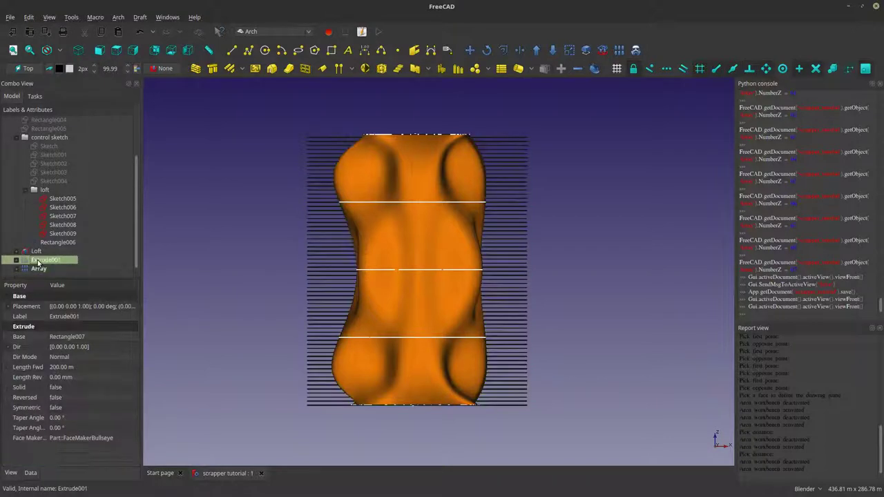
pyautogui.press('space')
pyautogui.press('Down')
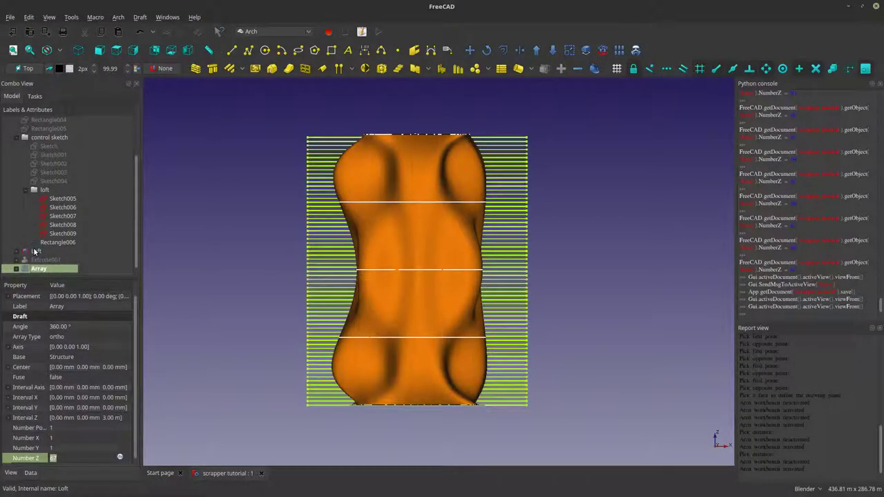
pyautogui.press('Up')
pyautogui.press('Up')
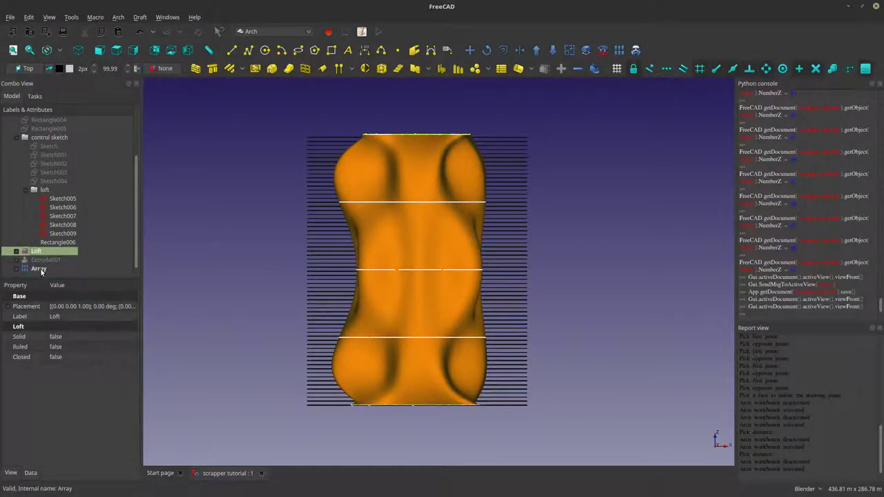
pyautogui.click(40, 268)
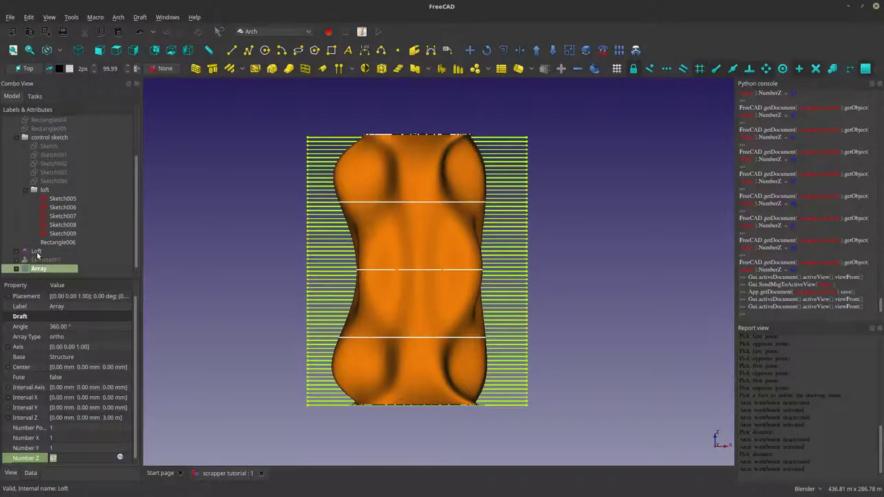
pyautogui.click(36, 252)
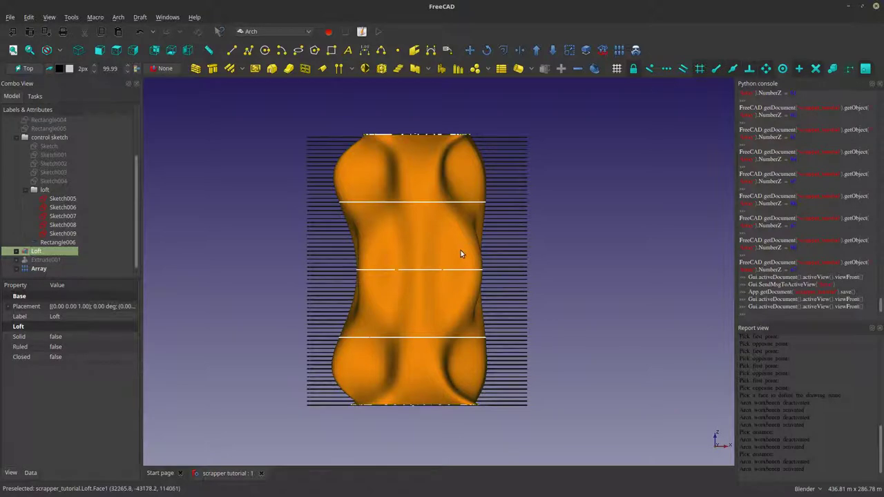
pyautogui.click(35, 269)
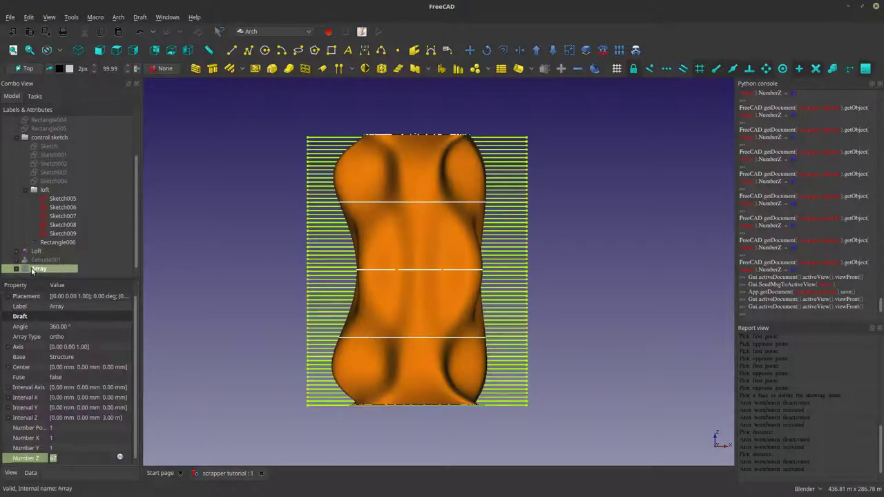
pyautogui.click(36, 252)
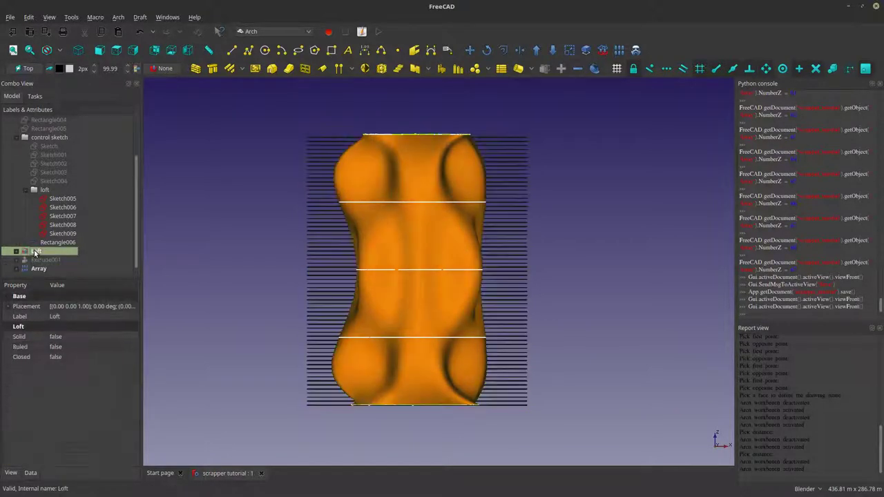
# Hide the loft's section sketches group, keeping the orange Loft shape visible
pyautogui.click(45, 191)
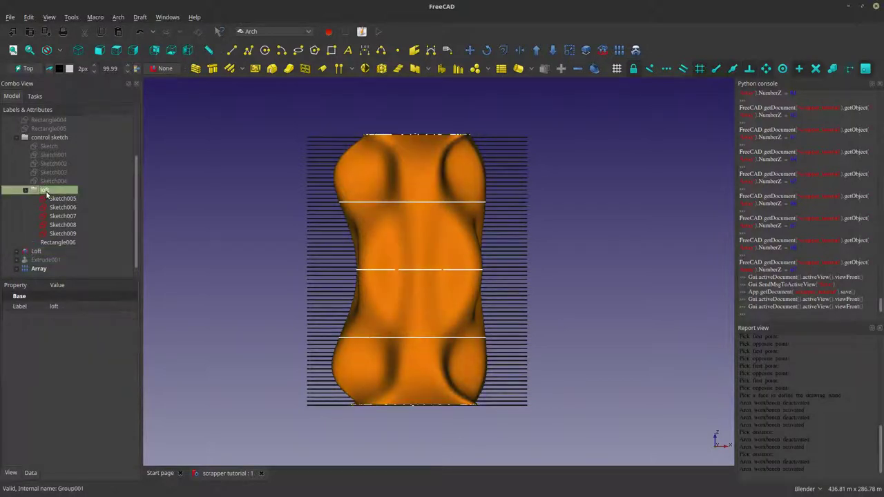
pyautogui.press('space')
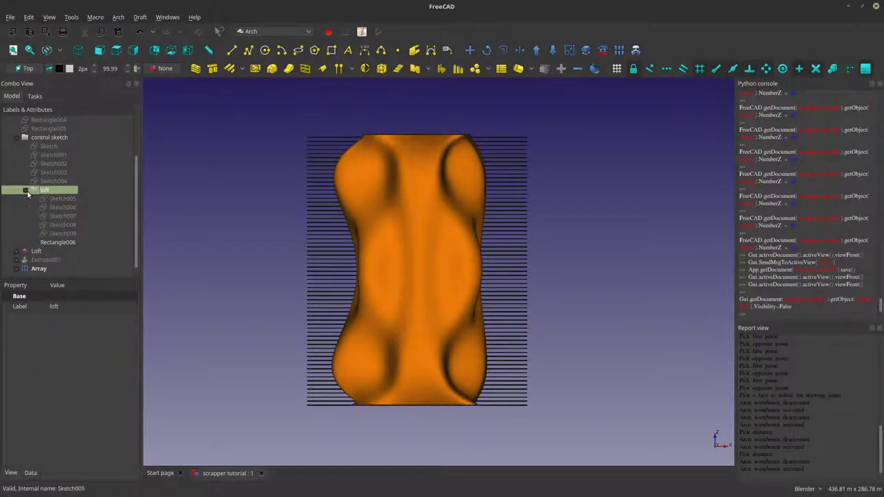
pyautogui.click(25, 190)
pyautogui.click(33, 252)
pyautogui.press('space')
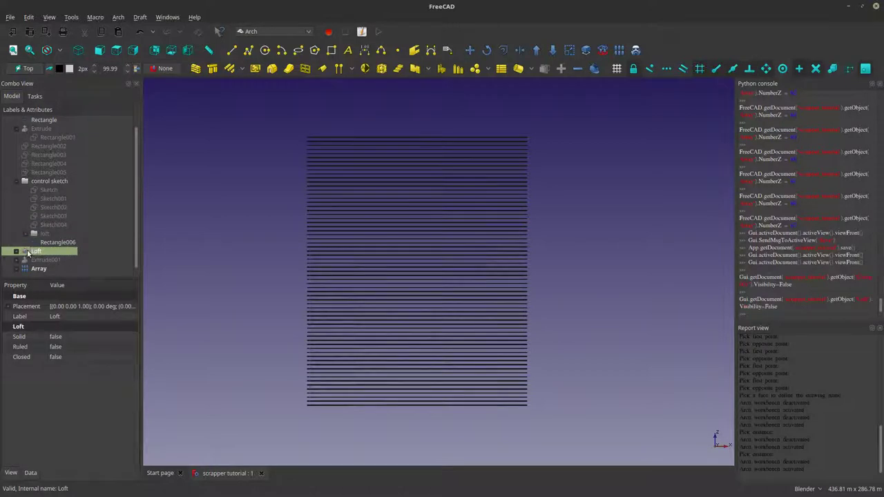
pyautogui.press('space')
pyautogui.click(17, 251)
pyautogui.press('space')
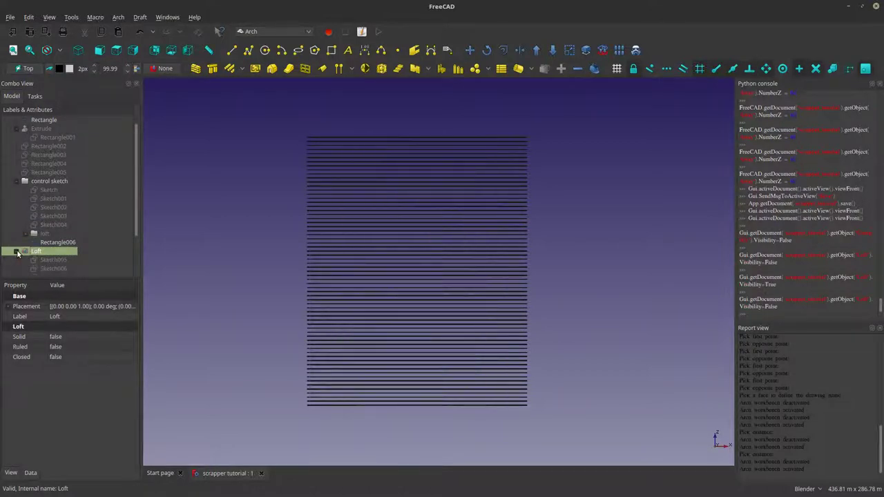
pyautogui.press('space')
pyautogui.click(17, 252)
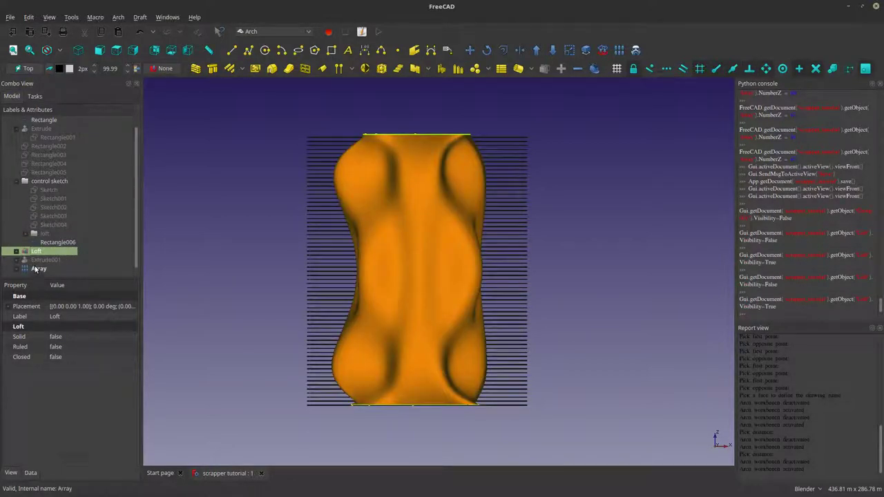
pyautogui.click(35, 268)
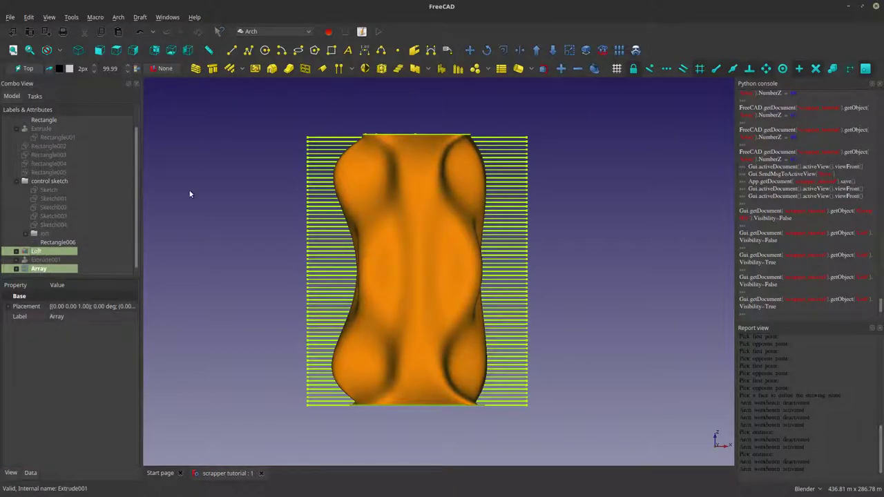
# Switch from the Arch workbench to the Part workbench
pyautogui.click(287, 33)
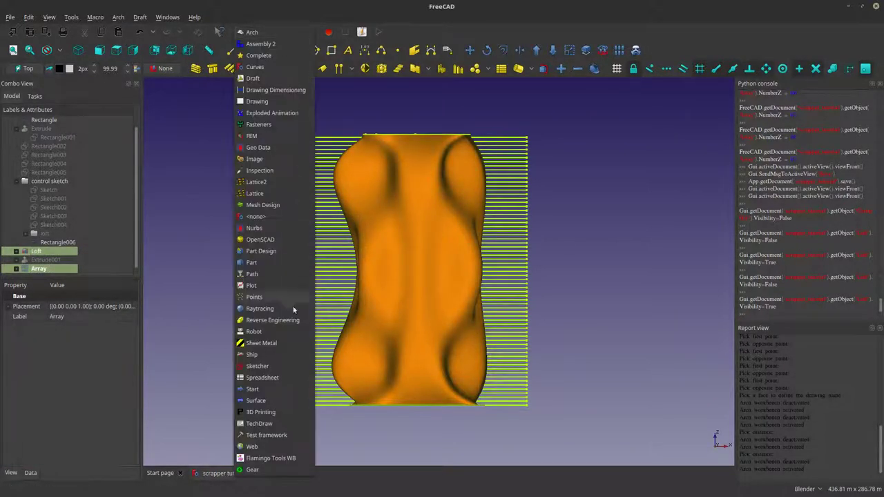
pyautogui.click(252, 262)
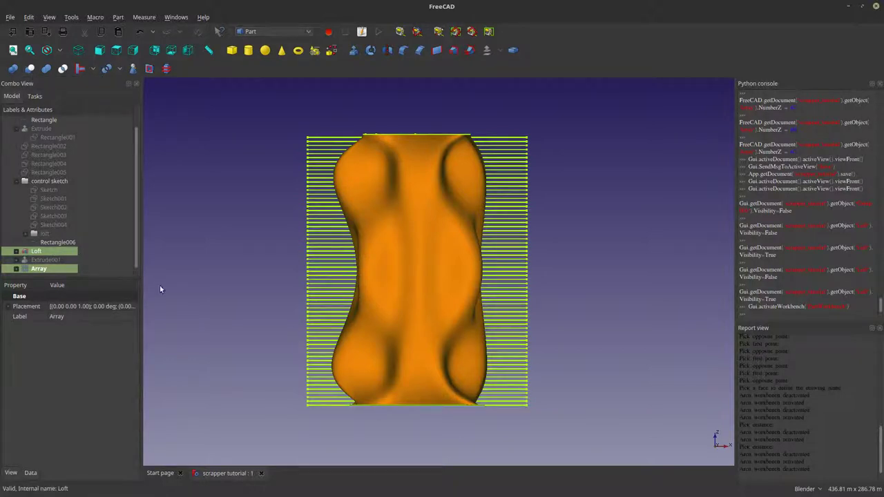
# Cut the floor-plate Array from the Loft, leaving a ribbed orange tower shell
pyautogui.click(38, 251)
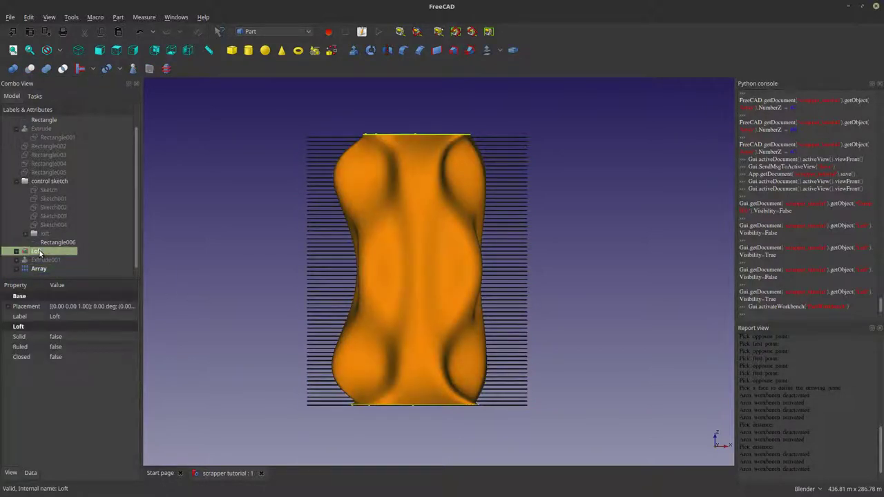
pyautogui.keyDown('ctrl'); pyautogui.click(37, 269); pyautogui.keyUp('ctrl')
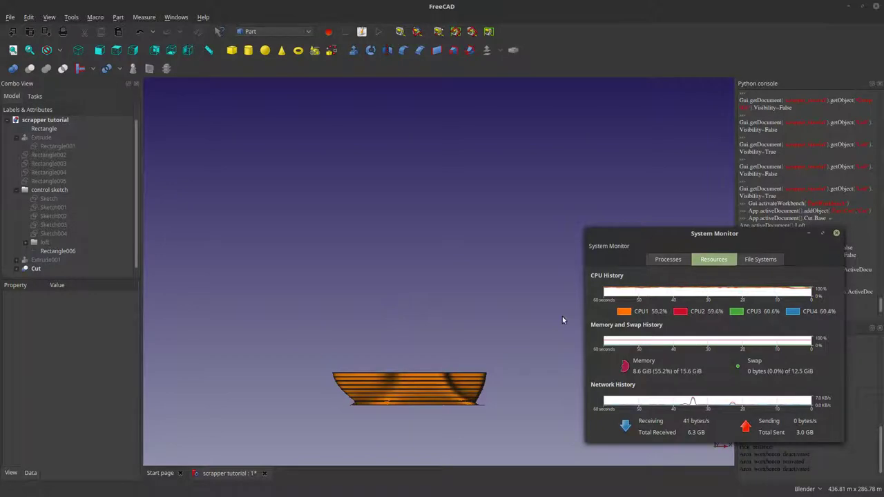
pyautogui.moveTo(562, 316); pyautogui.dragTo(435, 375, button='middle')
# Undo the Loft-minus-Array cut so the Loft and yellow slab Array are separate again
pyautogui.scroll(10, 434, 211)
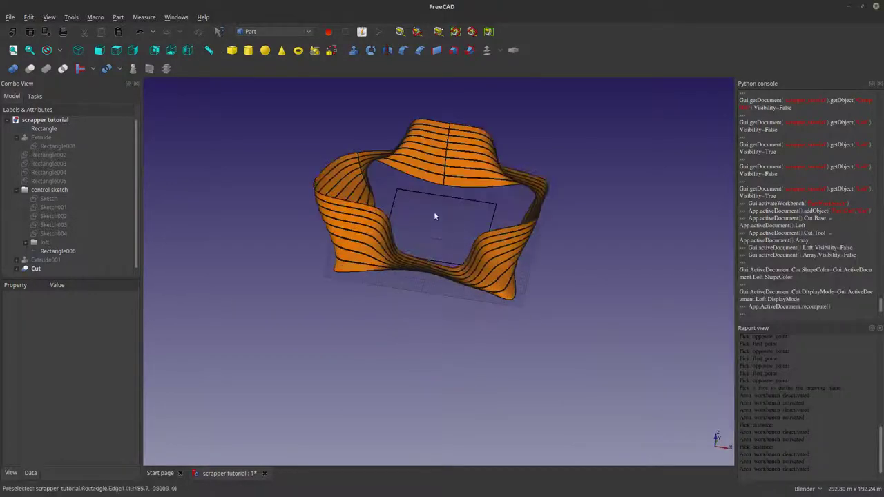
pyautogui.scroll(-10, 434, 244)
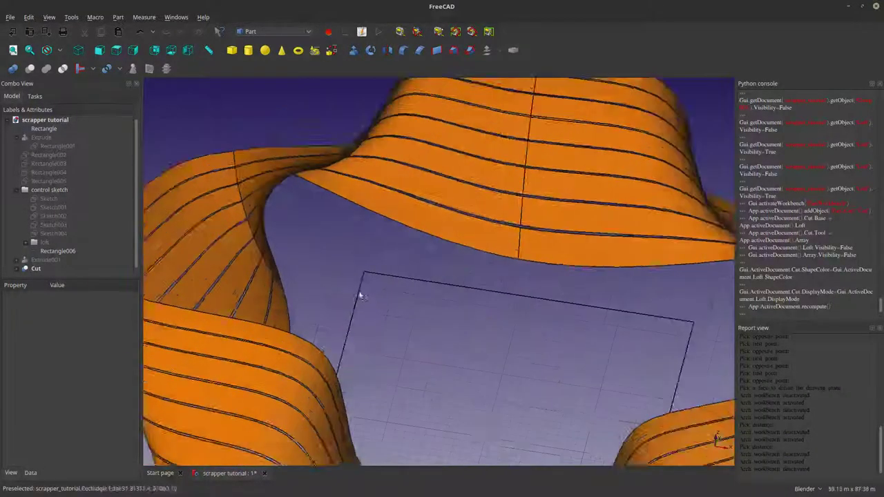
pyautogui.scroll(3, 204, 221)
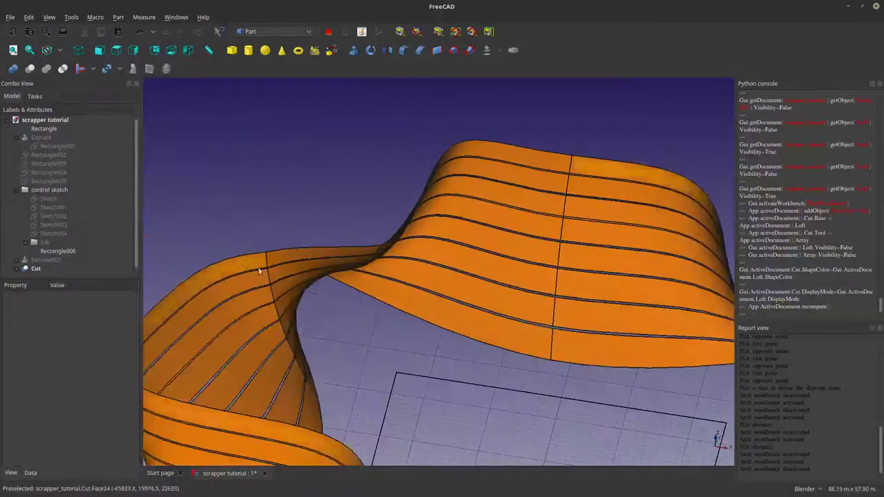
pyautogui.scroll(-8, 318, 290)
pyautogui.moveTo(362, 319); pyautogui.dragTo(356, 372, button='middle')
pyautogui.hotkey('ctrl', 'z')
# View the tower from the front and select the Array together with the Loft
pyautogui.press('0')
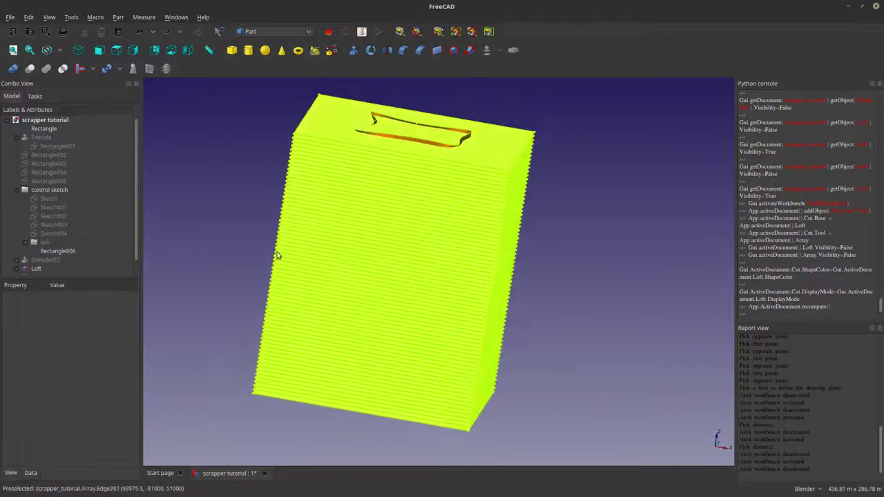
pyautogui.click(100, 50)
pyautogui.scroll(-1, 63, 260)
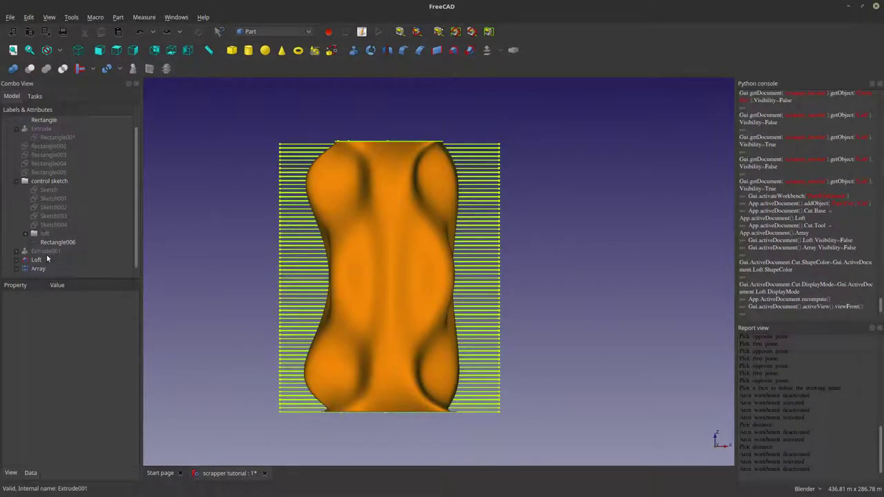
pyautogui.click(40, 261)
pyautogui.click(39, 268)
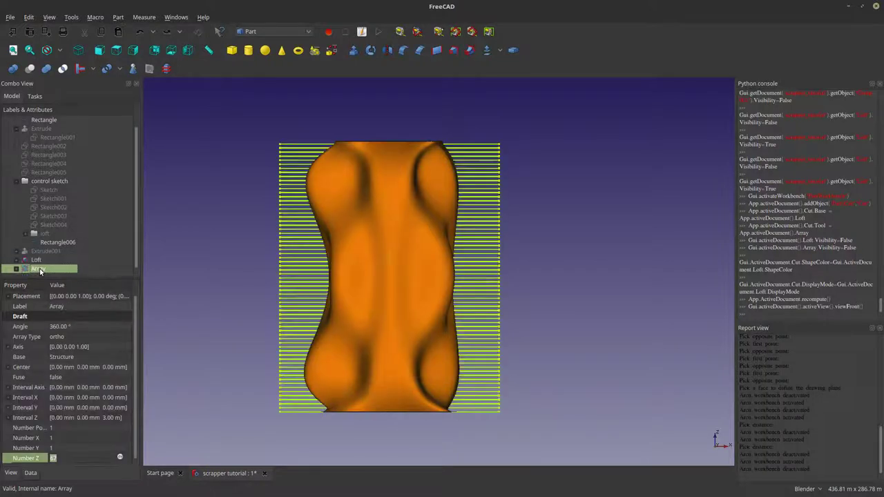
pyautogui.keyDown('ctrl'); pyautogui.click(36, 260); pyautogui.keyUp('ctrl')
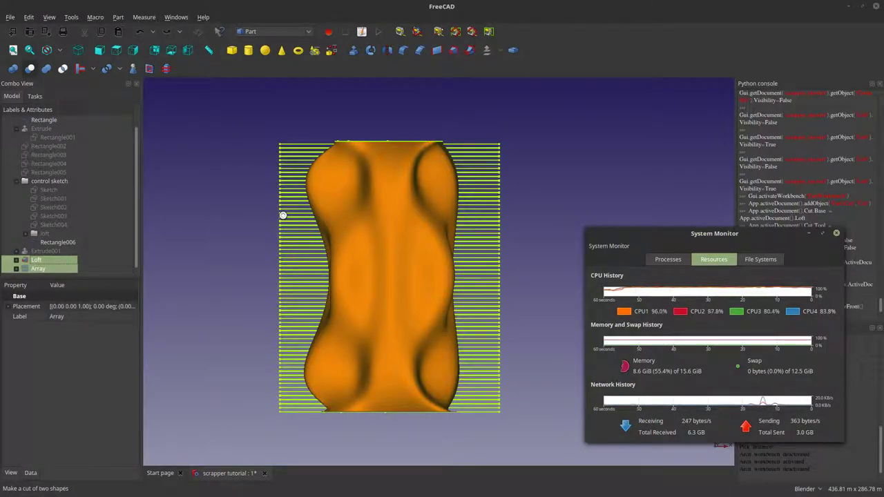
# Undo the failed Array-minus-Loft cut
pyautogui.moveTo(420, 427); pyautogui.dragTo(341, 377, button='middle')
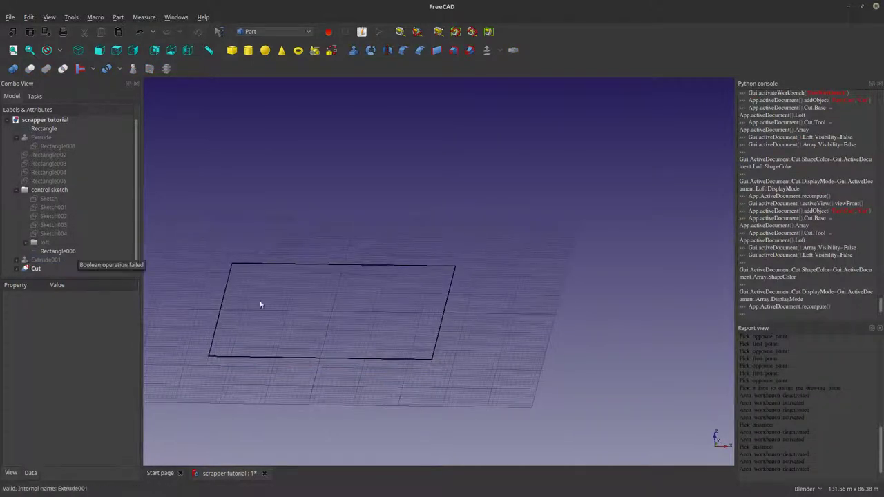
pyautogui.scroll(-4, 393, 312)
pyautogui.hotkey('ctrl', 'z')
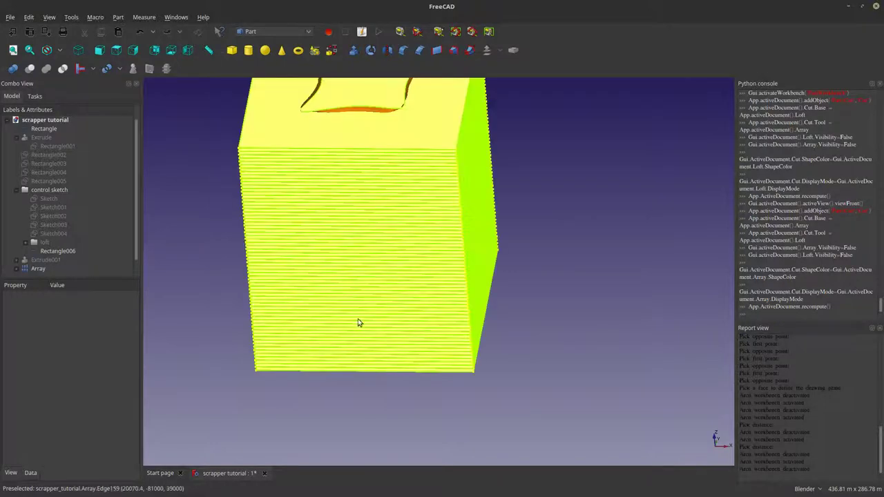
# Hide the Array so only the orange wavy Loft shows, and select the Loft
pyautogui.moveTo(352, 309); pyautogui.dragTo(524, 351, button='middle')
pyautogui.scroll(-3, 519, 355)
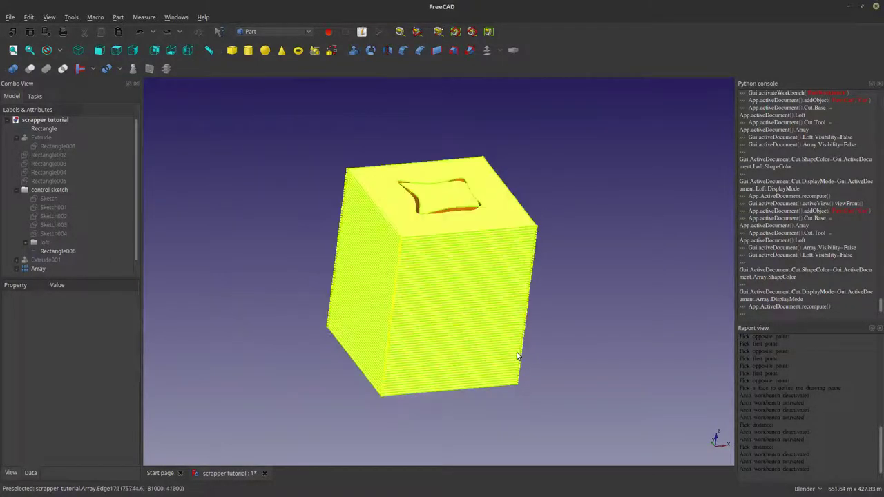
pyautogui.moveTo(431, 263); pyautogui.dragTo(457, 278, button='middle')
pyautogui.scroll(-2, 457, 278)
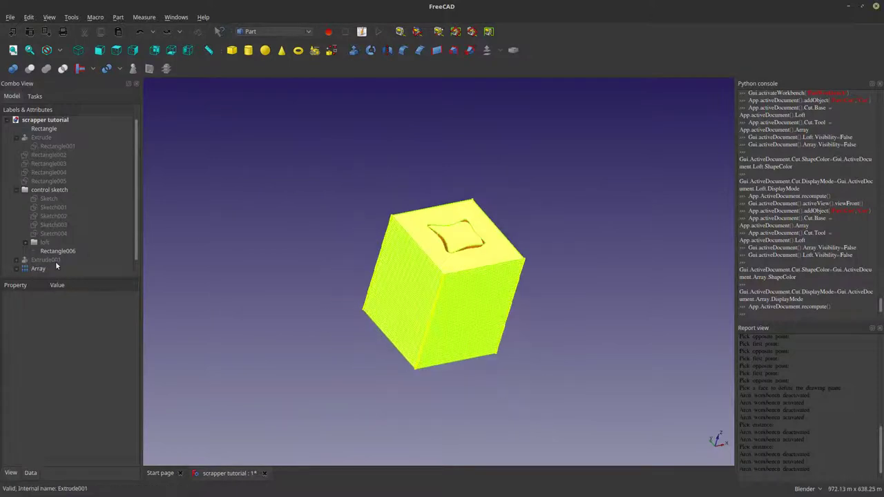
pyautogui.click(51, 261)
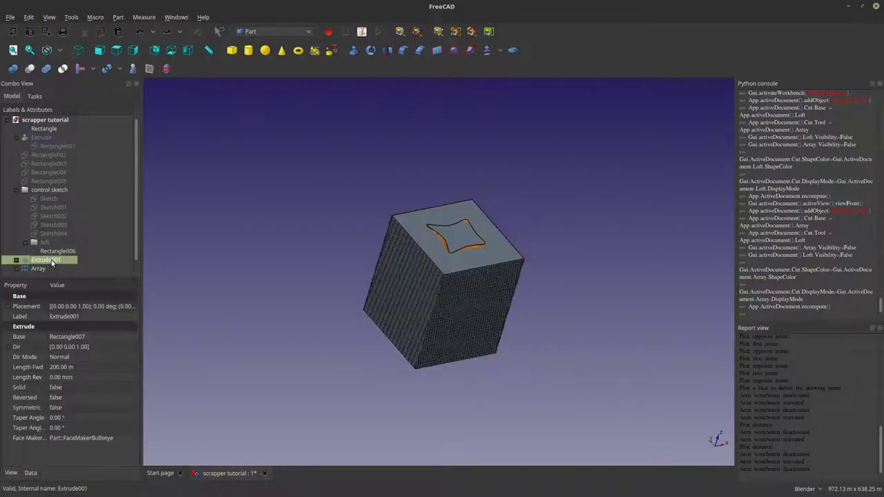
pyautogui.click(440, 279)
pyautogui.press('space')
pyautogui.click(454, 263)
# Set the Loft's Solid property to true, capping the wavy tower's base
pyautogui.scroll(5, 461, 260)
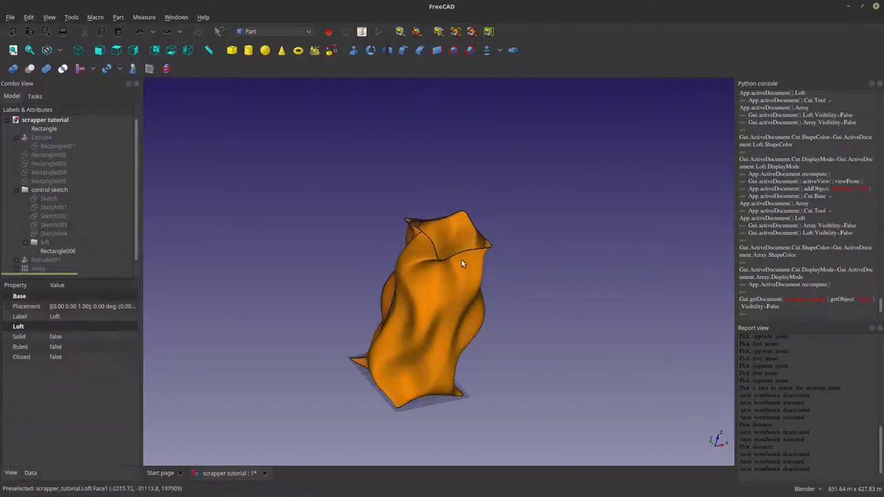
pyautogui.moveTo(468, 245); pyautogui.dragTo(372, 245, button='middle')
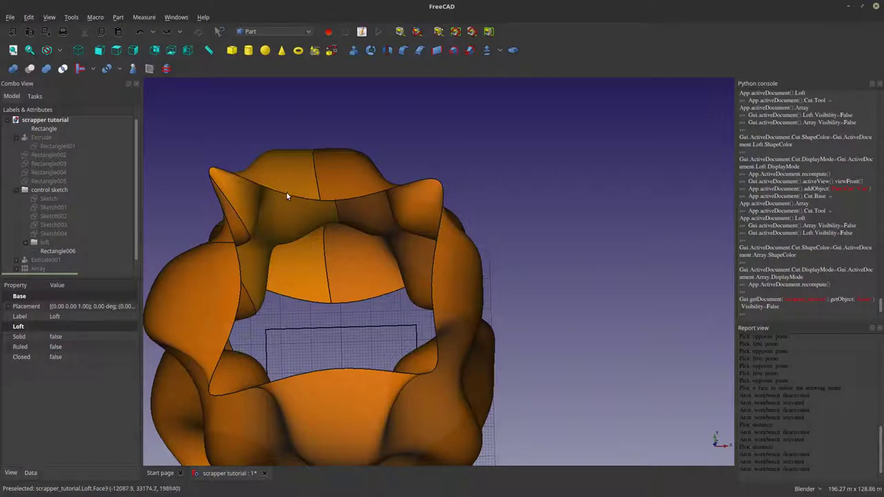
pyautogui.keyDown('shift'); pyautogui.moveTo(239, 217); pyautogui.dragTo(344, 190, button='middle'); pyautogui.keyUp('shift')
pyautogui.scroll(-1, 84, 232)
pyautogui.doubleClick(36, 269)
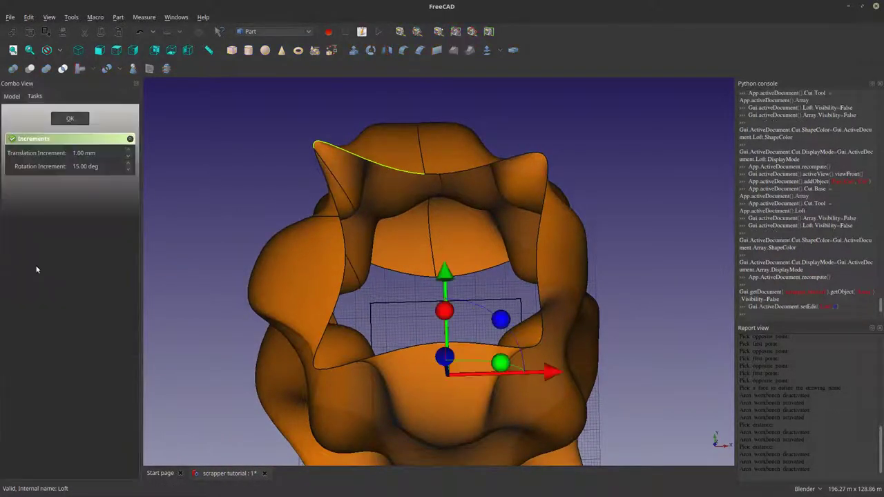
pyautogui.click(70, 119)
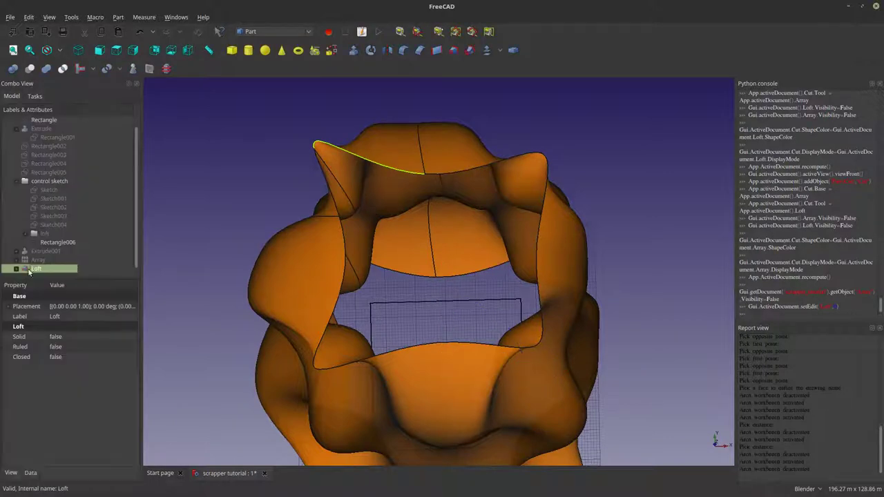
pyautogui.click(56, 336)
pyautogui.click(58, 338)
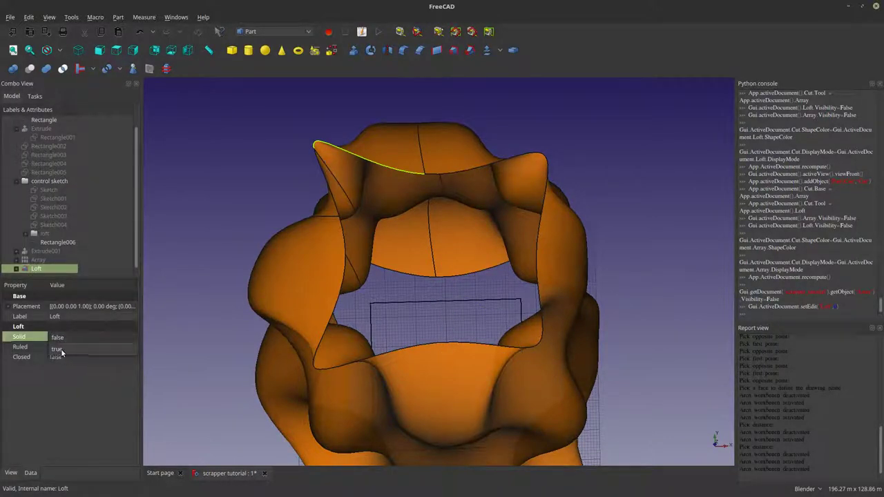
pyautogui.click(61, 349)
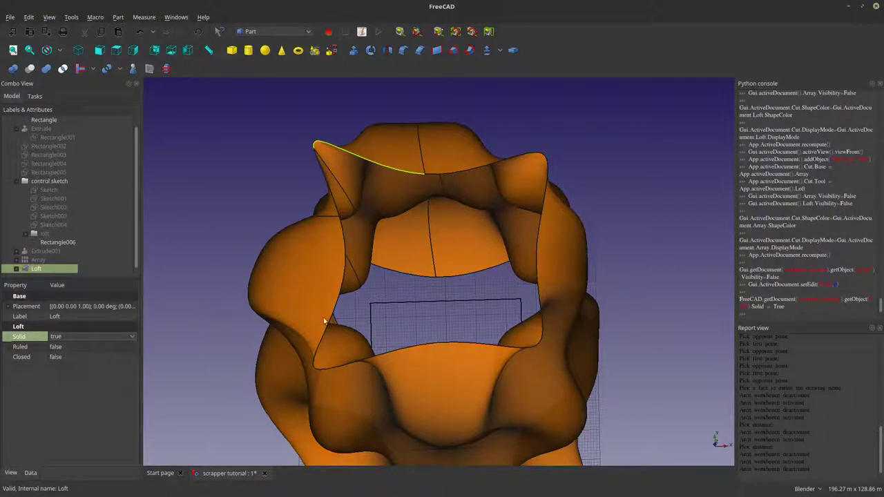
pyautogui.moveTo(325, 320); pyautogui.dragTo(360, 393, button='middle')
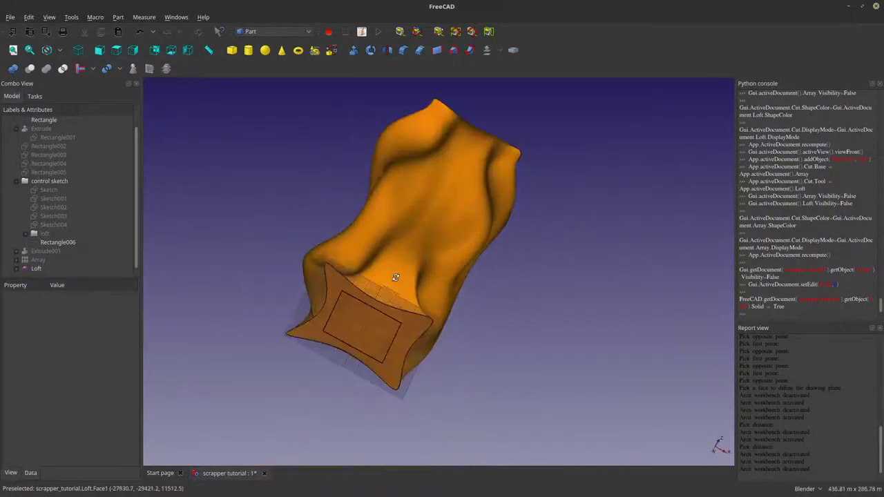
# Show the yellow slab Array again and select the Loft with the Array
pyautogui.click(37, 260)
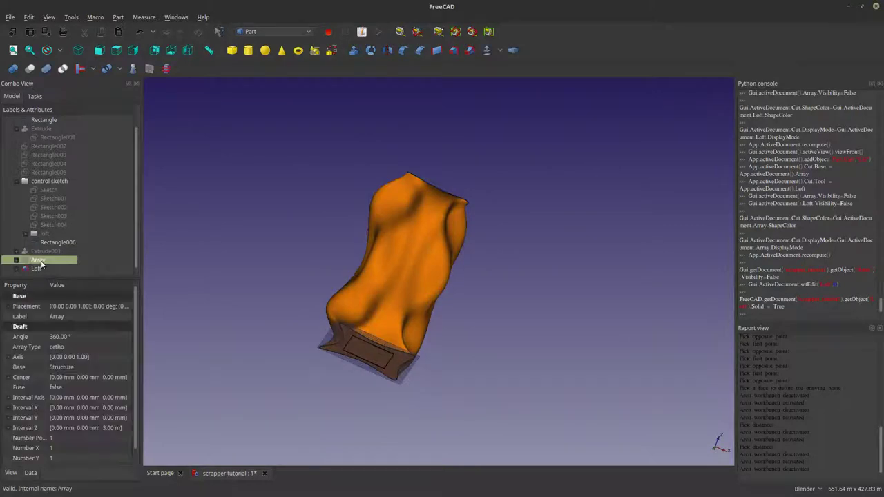
pyautogui.press('space')
pyautogui.moveTo(256, 269); pyautogui.dragTo(374, 261, button='middle')
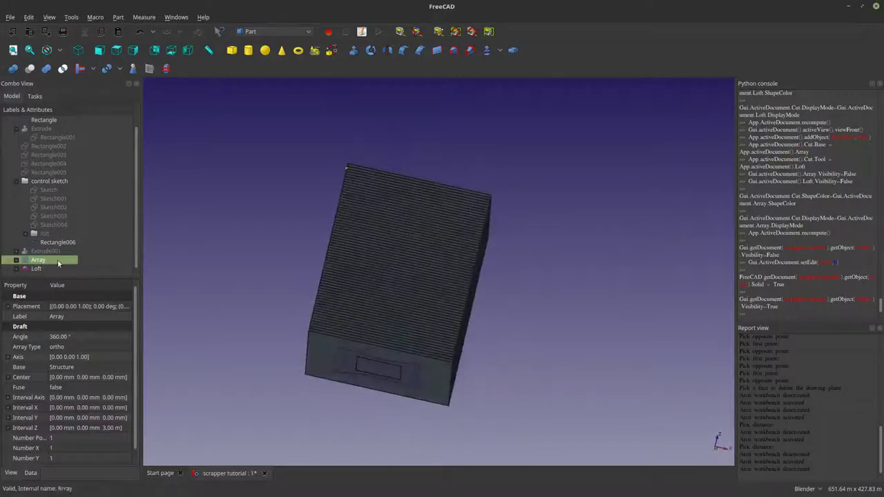
pyautogui.click(38, 268)
pyautogui.keyDown('ctrl'); pyautogui.click(39, 260); pyautogui.keyUp('ctrl')
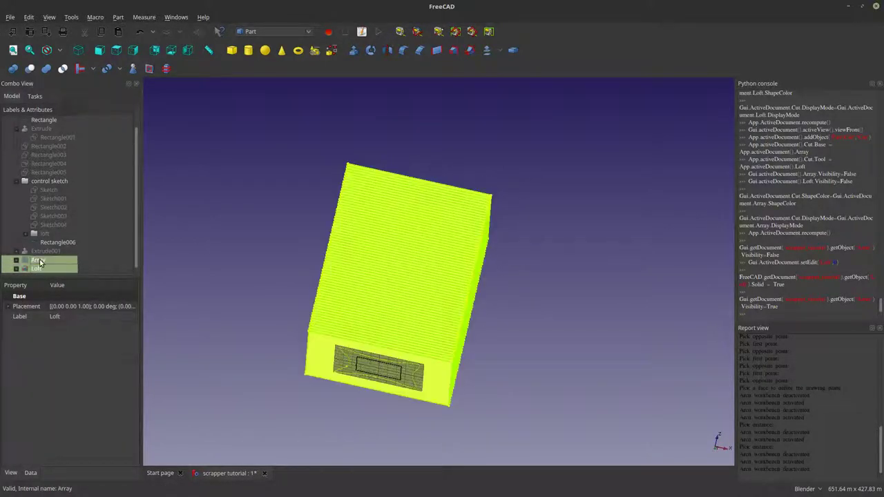
pyautogui.moveTo(310, 280); pyautogui.dragTo(383, 331, button='middle')
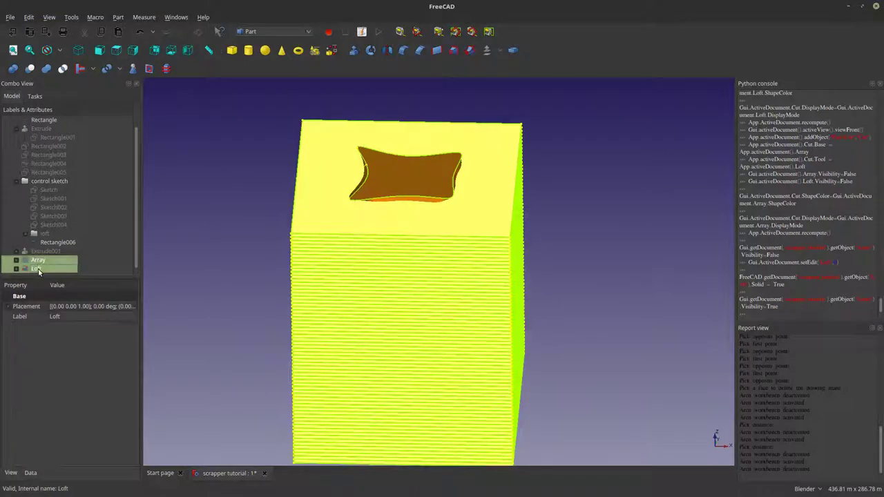
pyautogui.click(38, 269)
pyautogui.keyDown('ctrl'); pyautogui.click(38, 260); pyautogui.keyUp('ctrl')
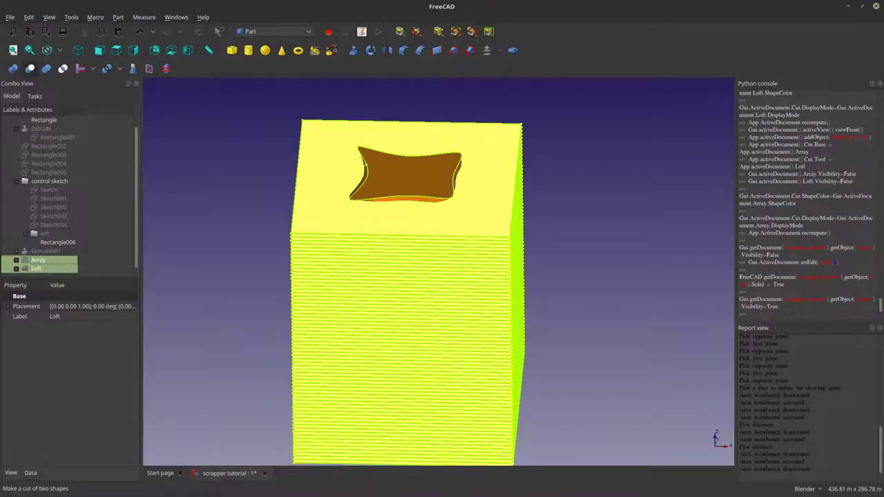
# Watch CPU load in the system monitor while the Loft-minus-Array cut computes
pyautogui.hotkey('ctrl', 'shift', 'Escape')
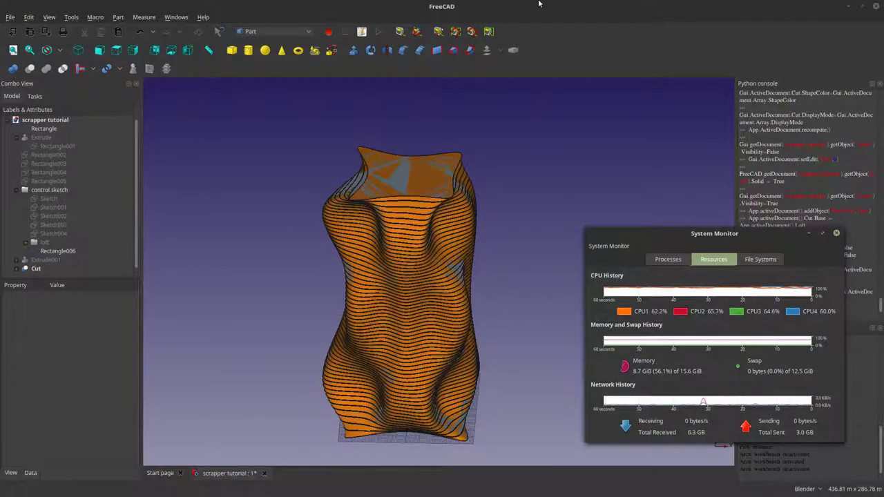
# Orbit around the sliced tower and select the Cut to inspect it
pyautogui.click(539, 192)
pyautogui.moveTo(392, 254); pyautogui.dragTo(391, 245, button='middle')
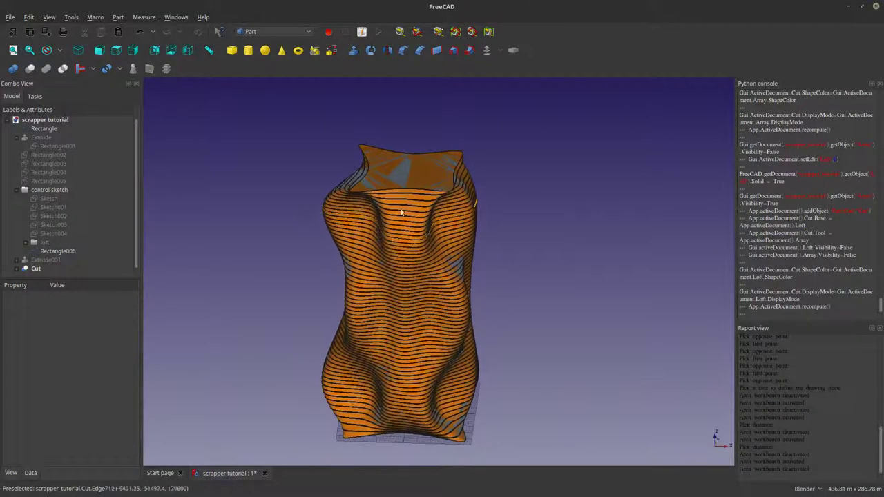
pyautogui.scroll(3, 394, 288)
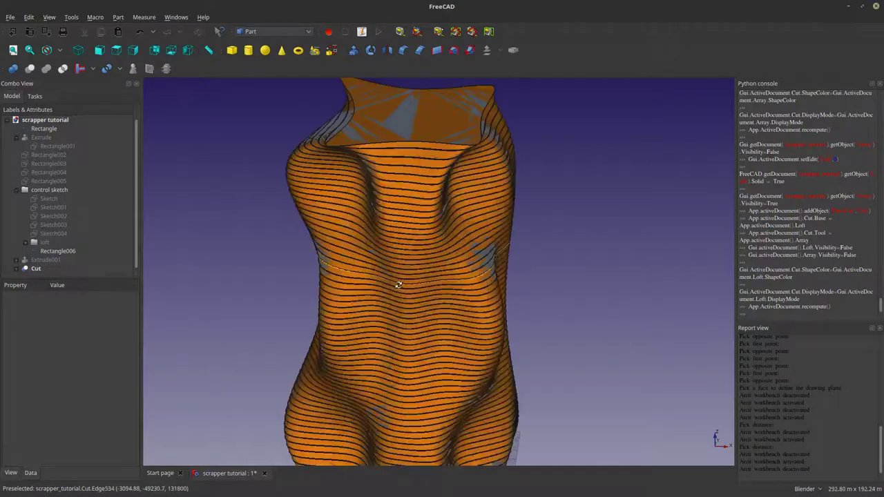
pyautogui.moveTo(397, 292); pyautogui.dragTo(308, 258, button='middle')
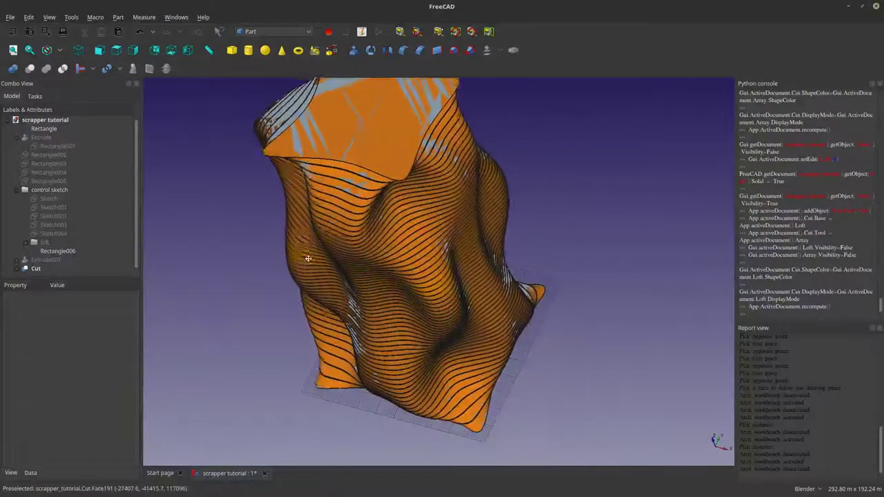
pyautogui.click(35, 270)
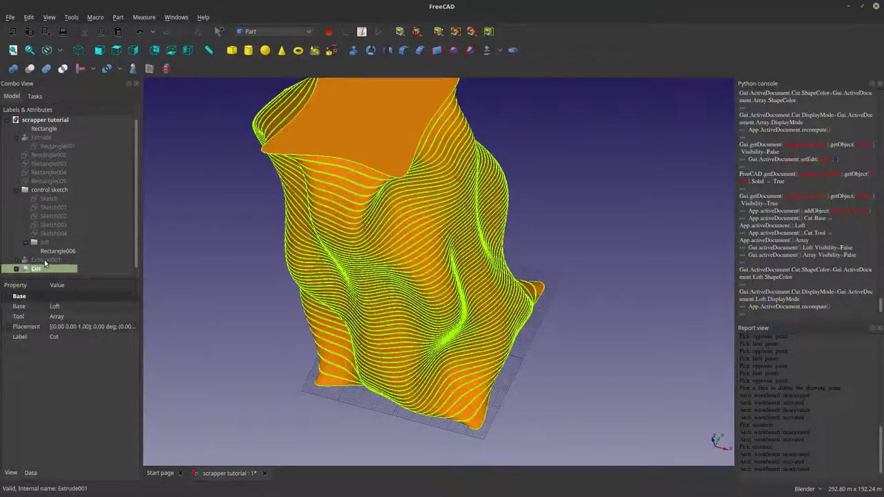
pyautogui.scroll(3, 372, 276)
pyautogui.scroll(6, 375, 269)
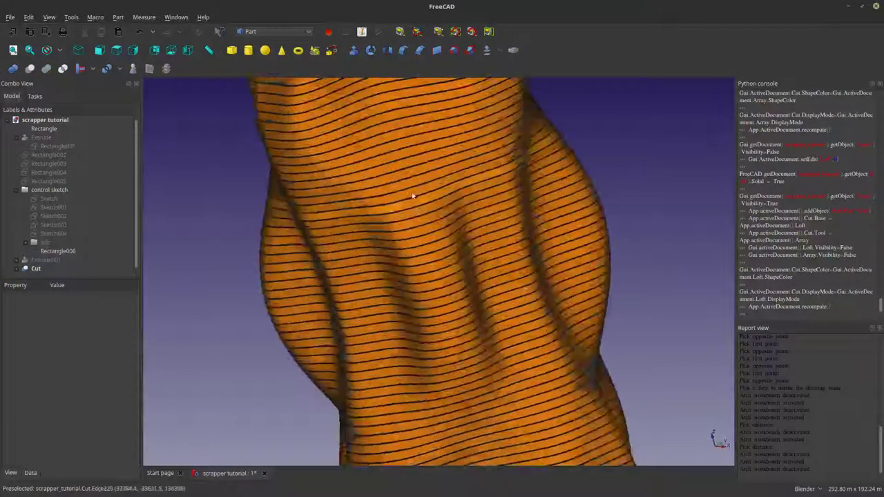
pyautogui.scroll(6, 408, 207)
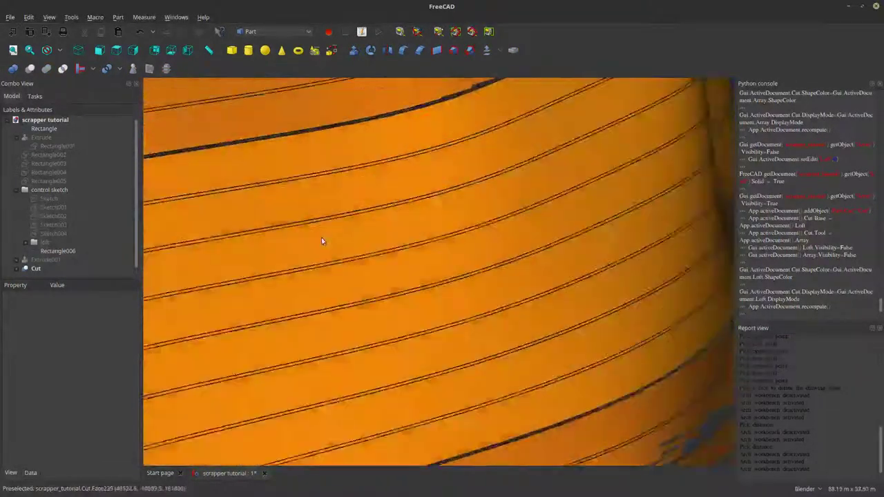
pyautogui.scroll(-8, 448, 290)
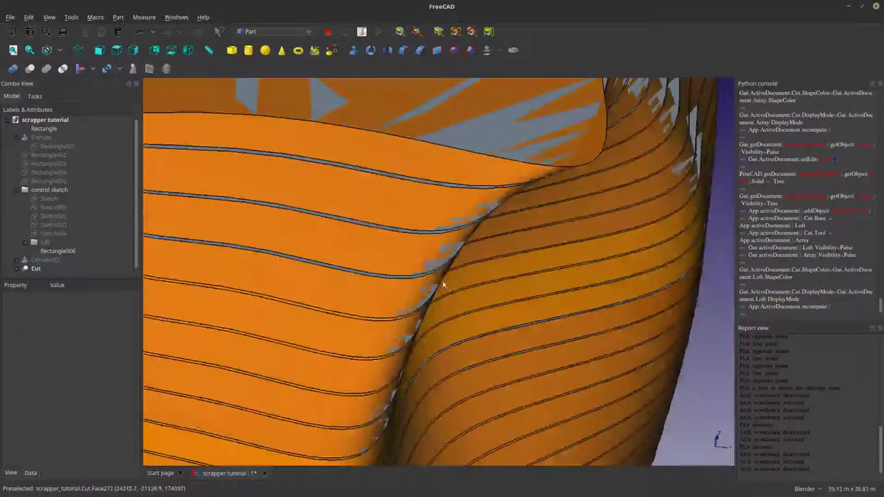
# Switch the 3D view to a perspective camera
pyautogui.click(49, 17)
pyautogui.click(66, 49)
pyautogui.scroll(8, 401, 265)
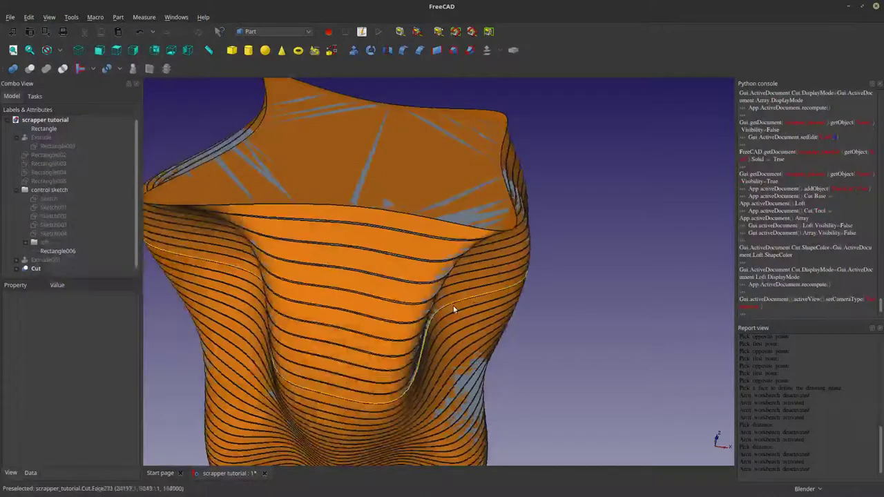
pyautogui.scroll(3, 390, 259)
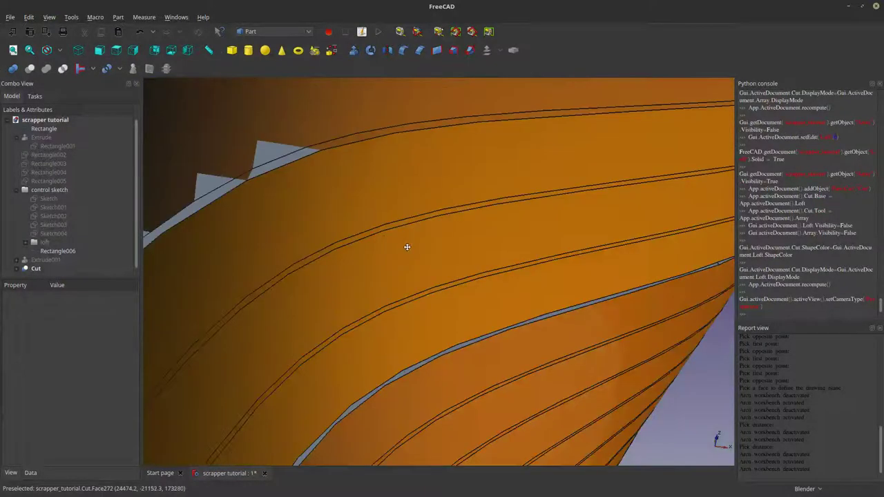
pyautogui.scroll(-2, 428, 302)
pyautogui.scroll(-6, 378, 299)
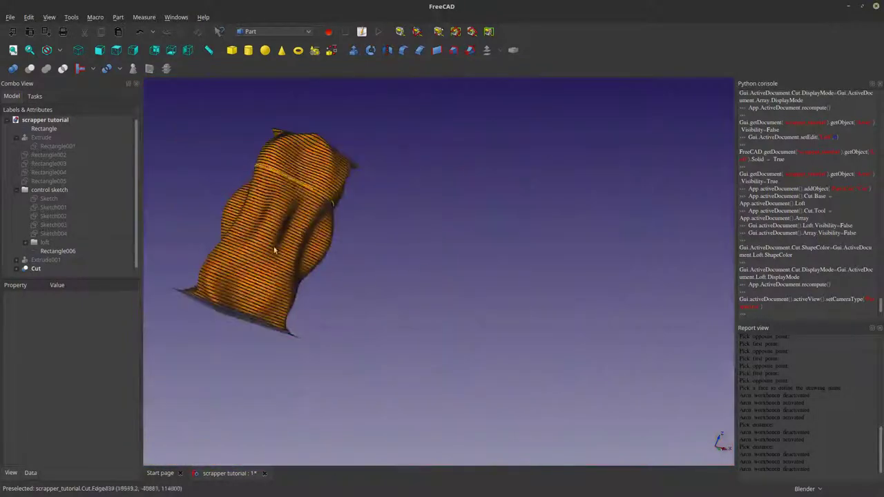
pyautogui.scroll(4, 283, 256)
# Examine the sliced orange slabs closely, then undo the Cut to separate Loft and Array
pyautogui.moveTo(290, 262); pyautogui.dragTo(354, 241, button='middle')
pyautogui.scroll(5, 349, 249)
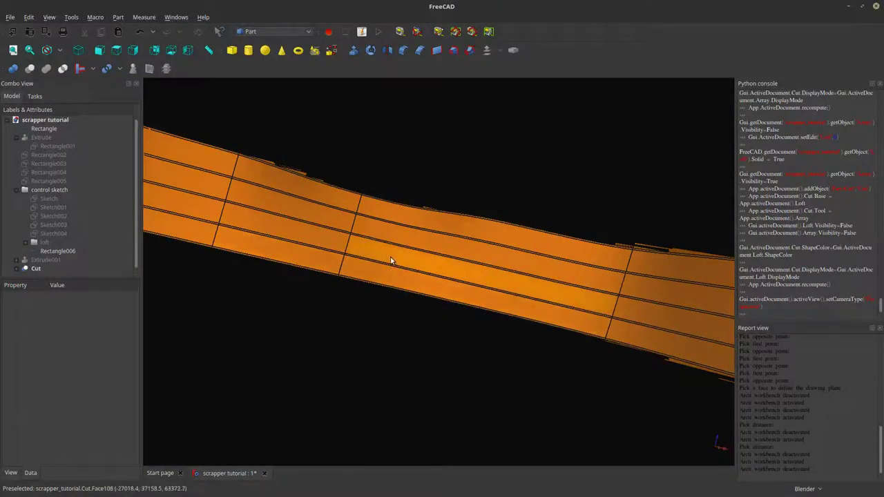
pyautogui.scroll(3, 371, 256)
pyautogui.scroll(-4, 366, 259)
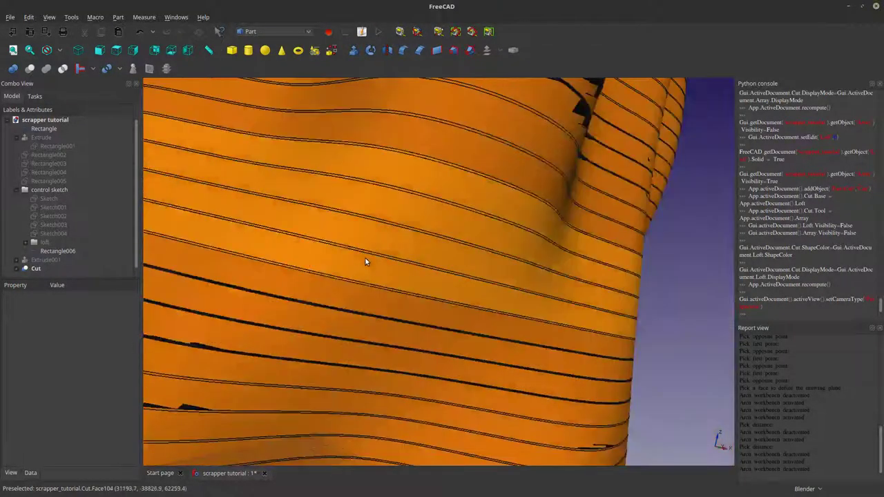
pyautogui.keyDown('shift'); pyautogui.moveTo(359, 258); pyautogui.dragTo(320, 345, button='middle'); pyautogui.keyUp('shift')
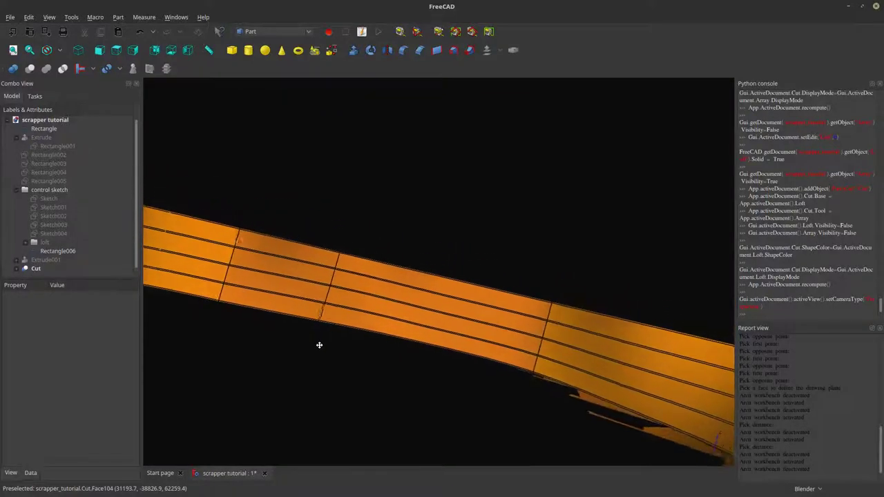
pyautogui.scroll(3, 341, 299)
pyautogui.scroll(-4, 324, 330)
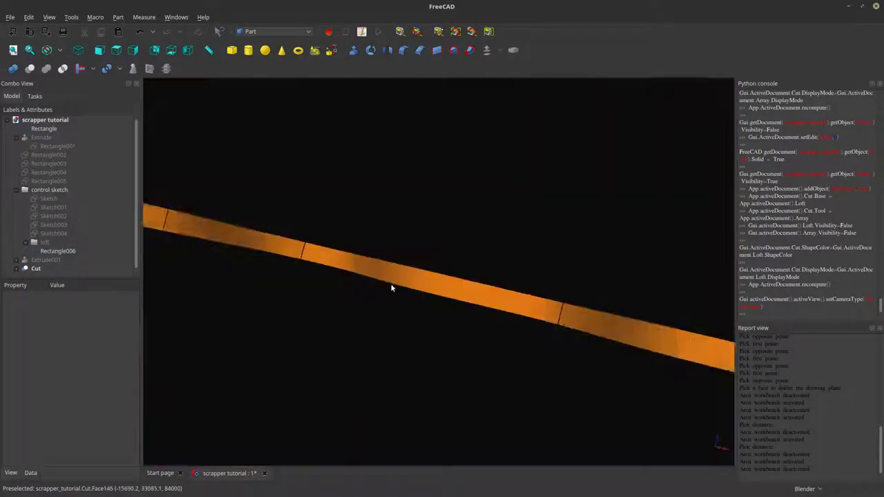
pyautogui.moveTo(464, 238); pyautogui.dragTo(390, 329, button='middle')
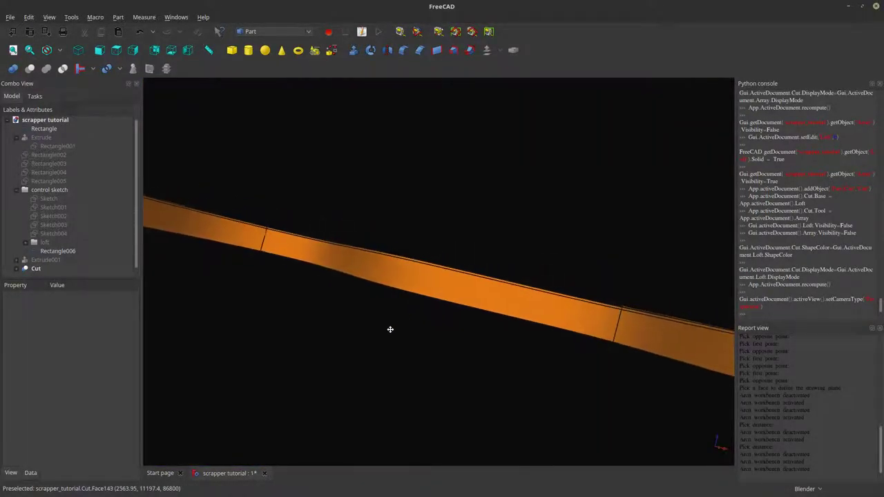
pyautogui.moveTo(453, 240); pyautogui.dragTo(417, 251, button='middle')
pyautogui.scroll(-5, 417, 252)
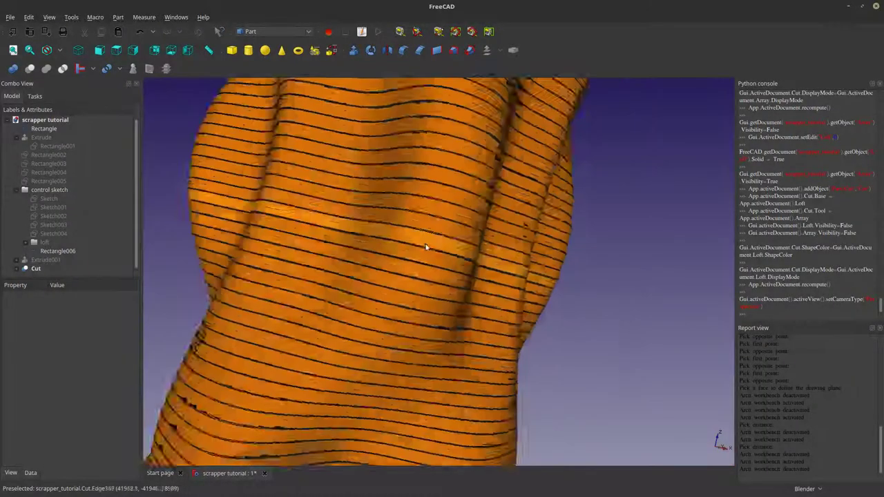
pyautogui.scroll(3, 420, 257)
pyautogui.moveTo(420, 256); pyautogui.dragTo(393, 312, button='middle')
pyautogui.scroll(-3, 393, 312)
pyautogui.scroll(5, 365, 233)
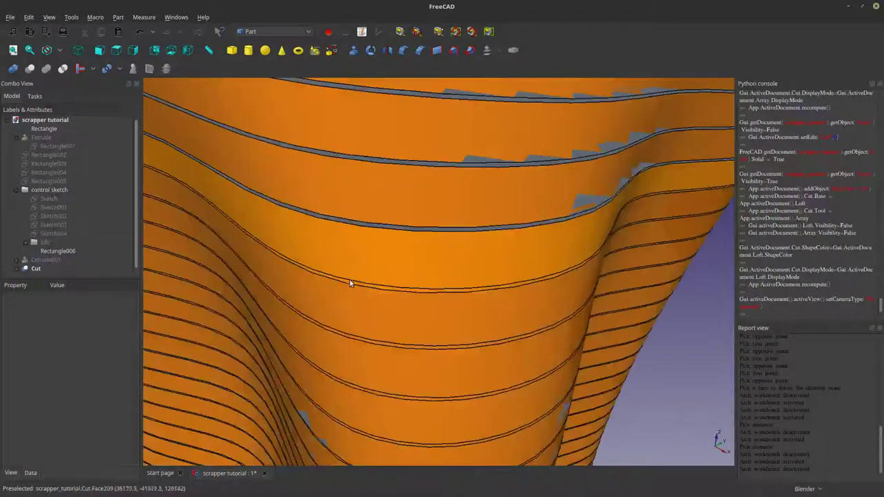
pyautogui.scroll(-5, 349, 280)
pyautogui.scroll(-3, 353, 282)
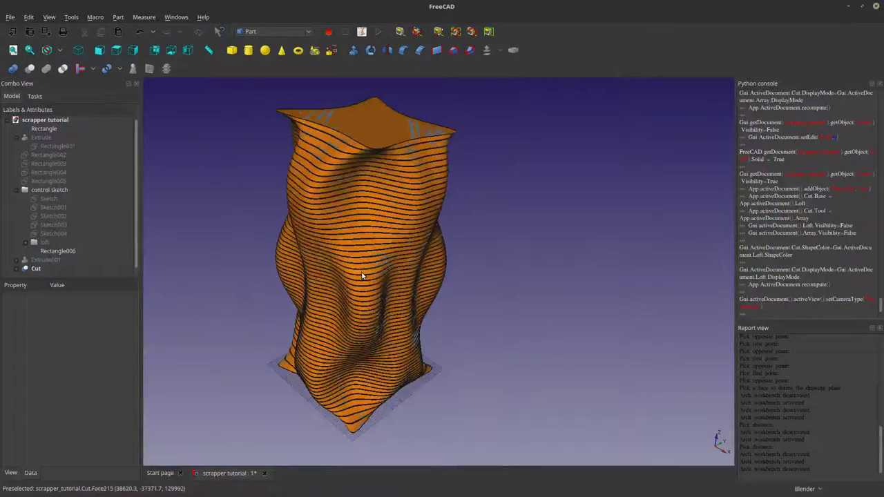
pyautogui.hotkey('ctrl', 'z')
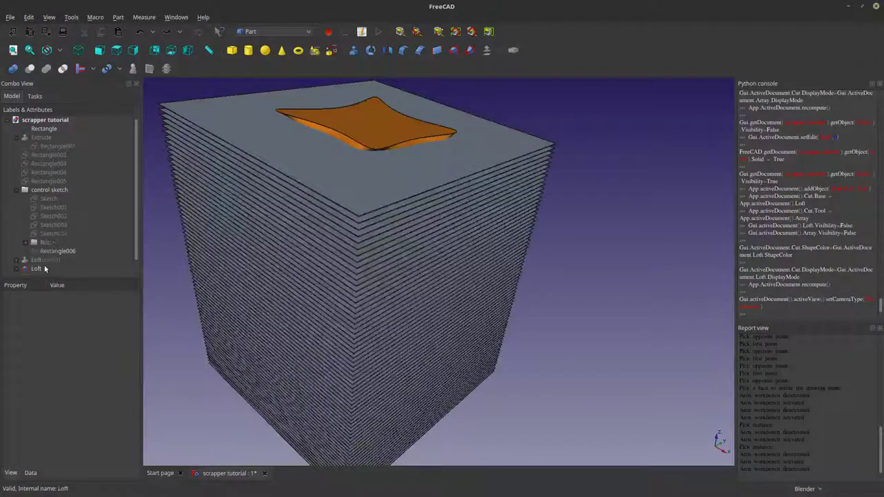
# Select the Array and Loft together, then check CPU load and the 01 model folder
pyautogui.click(38, 268)
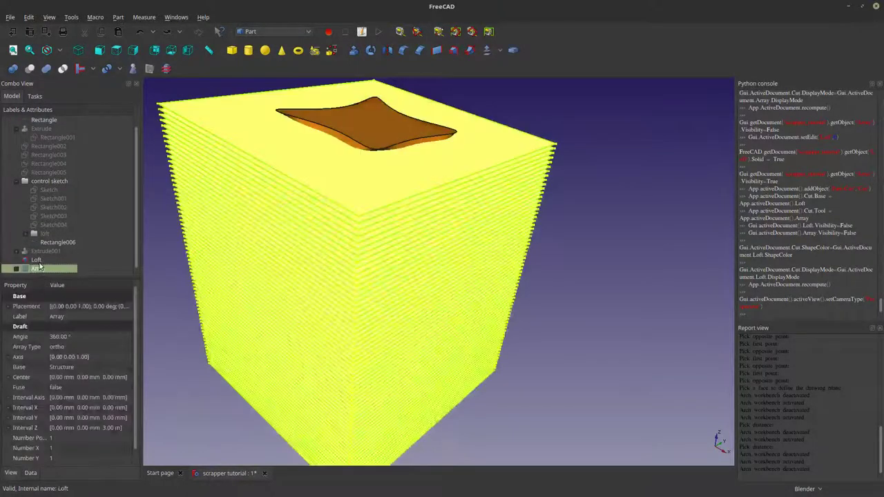
pyautogui.keyDown('ctrl'); pyautogui.click(36, 259); pyautogui.keyUp('ctrl')
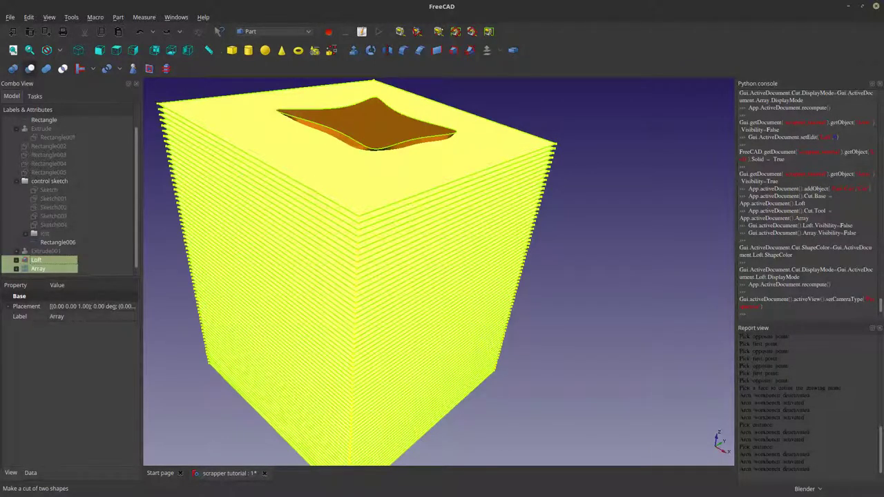
pyautogui.hotkey('ctrl', 'shift', 'Escape')
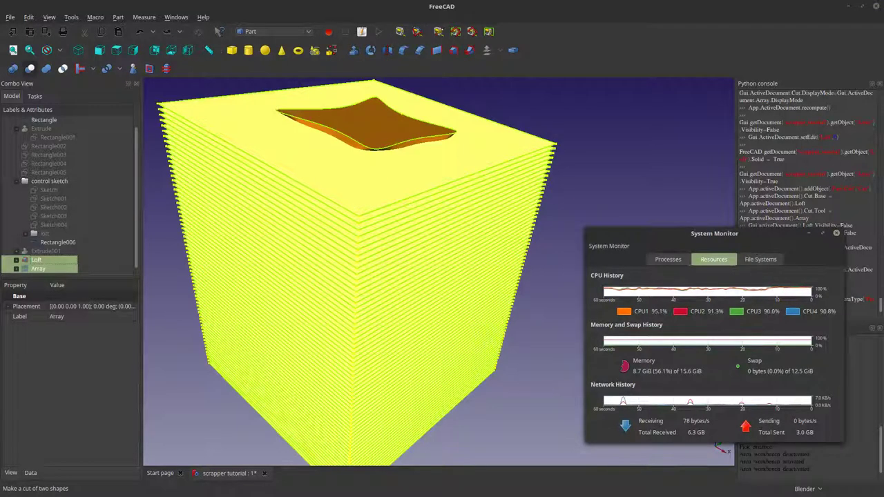
pyautogui.hotkey('alt', 'Tab')
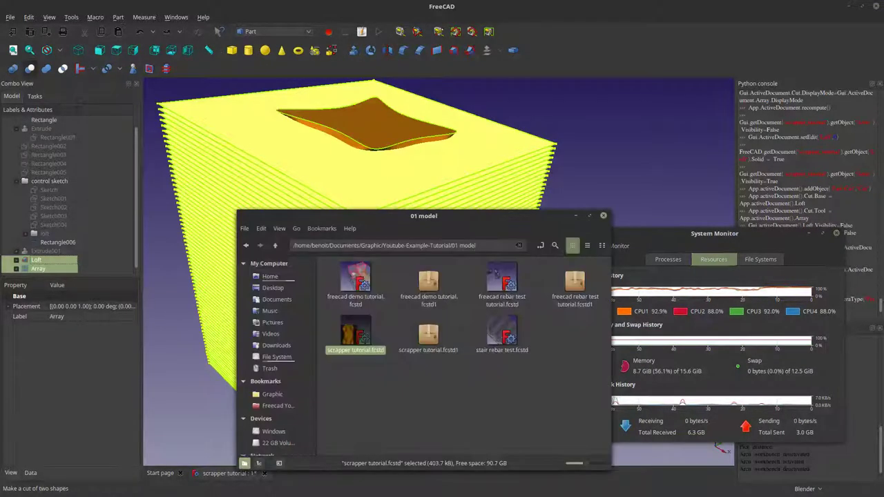
# Confirm in Nemo that scrapper tutorial.fcstd is 403.7 kB, then minimize the file manager
pyautogui.click(355, 371)
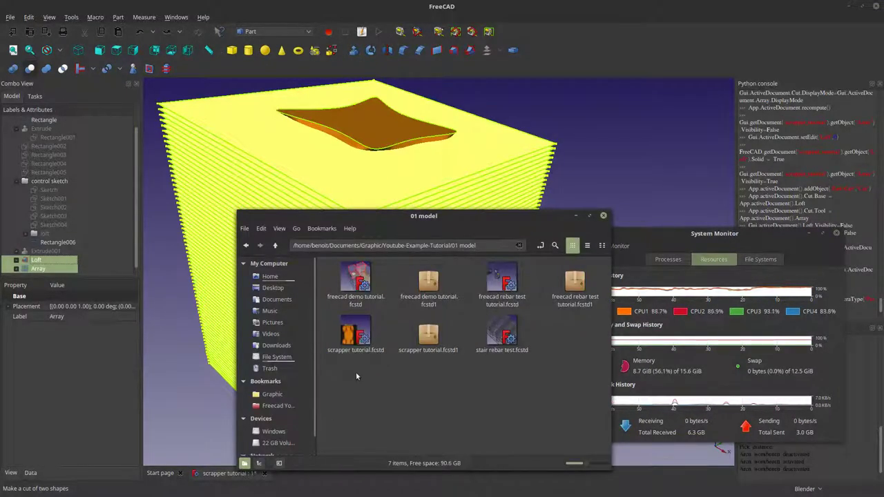
pyautogui.click(358, 339)
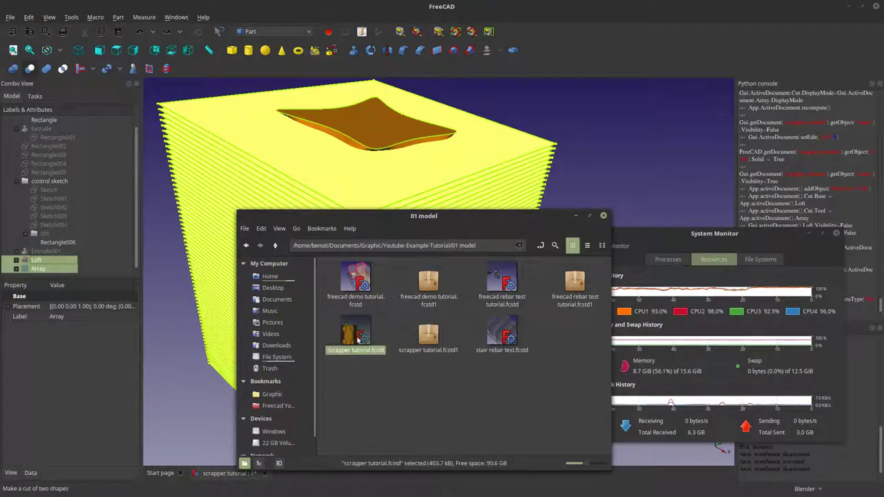
pyautogui.click(576, 217)
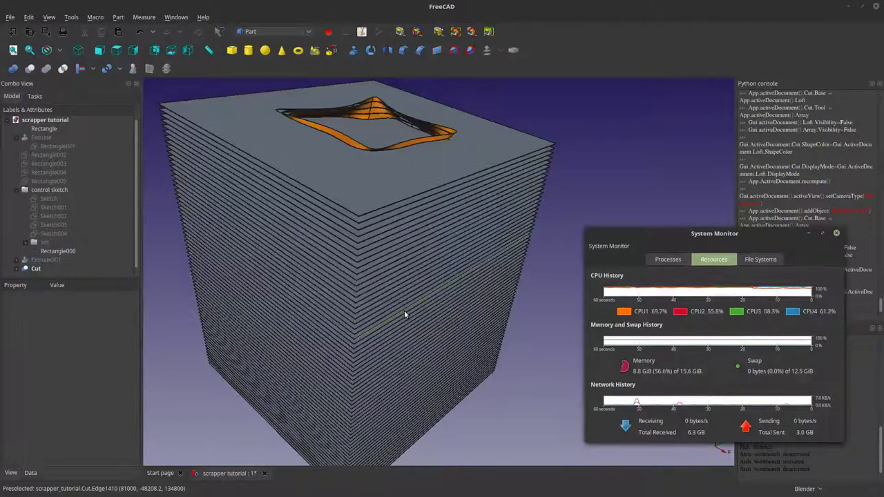
# Inspect the cut slab block's wavy top opening from several angles, then undo the cut
pyautogui.moveTo(404, 314); pyautogui.dragTo(358, 236, button='middle')
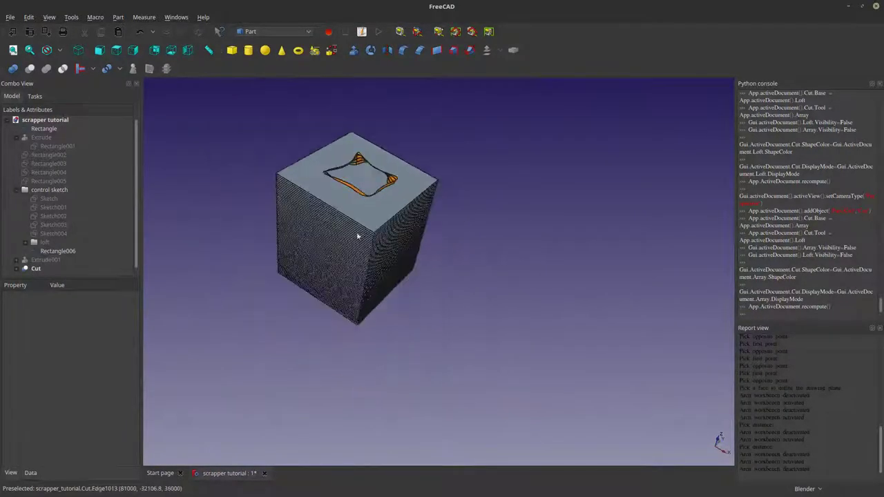
pyautogui.click(357, 229)
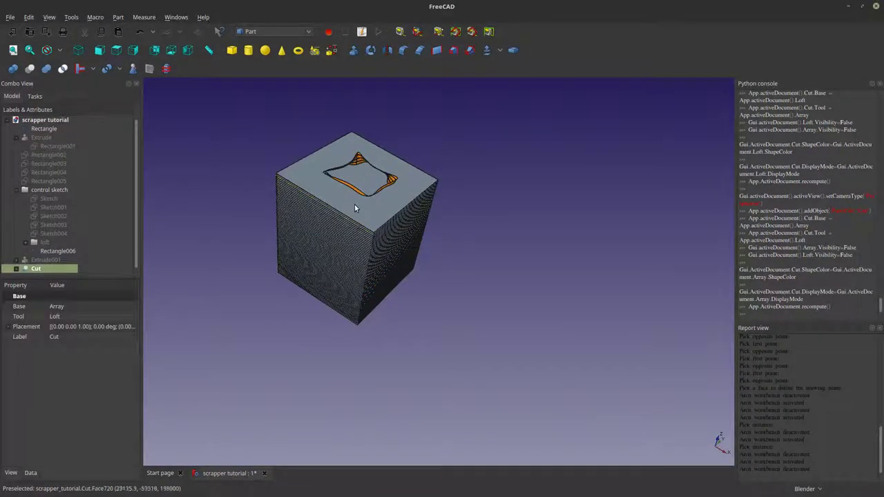
pyautogui.press('space')
pyautogui.press('space')
pyautogui.scroll(3, 380, 217)
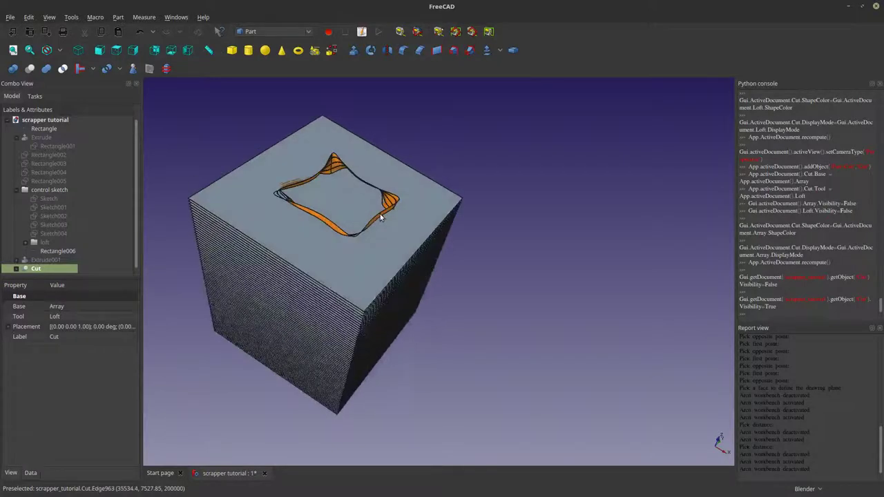
pyautogui.scroll(5, 380, 217)
pyautogui.moveTo(389, 216); pyautogui.dragTo(414, 230, button='middle')
pyautogui.scroll(-3, 412, 251)
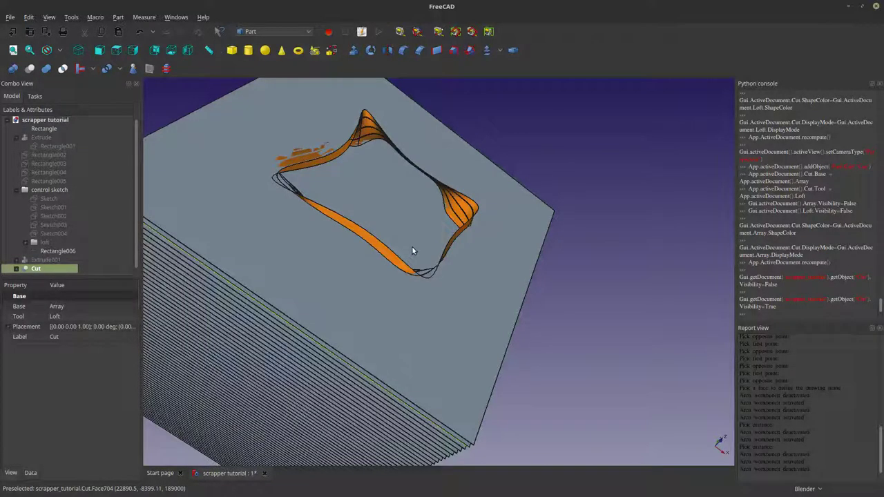
pyautogui.scroll(-2, 412, 249)
pyautogui.moveTo(382, 377); pyautogui.dragTo(424, 238, button='middle')
pyautogui.scroll(2, 424, 238)
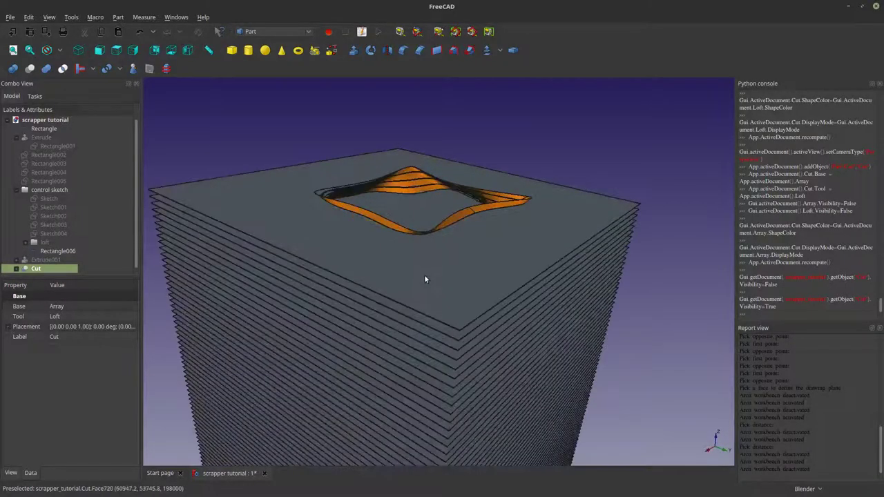
pyautogui.press('Delete')
pyautogui.moveTo(233, 250); pyautogui.dragTo(412, 352, button='middle')
pyautogui.scroll(5, 412, 352)
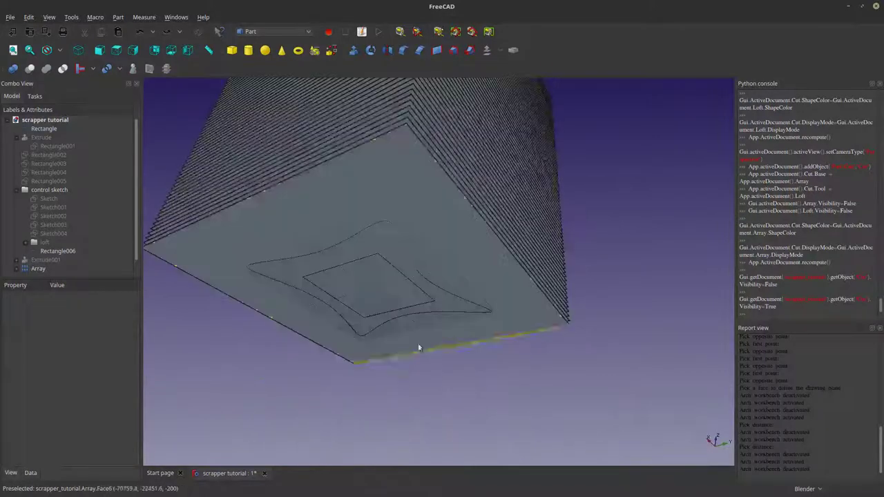
pyautogui.scroll(-3, 414, 345)
pyautogui.moveTo(371, 328); pyautogui.dragTo(328, 321, button='middle')
pyautogui.scroll(-2, 341, 347)
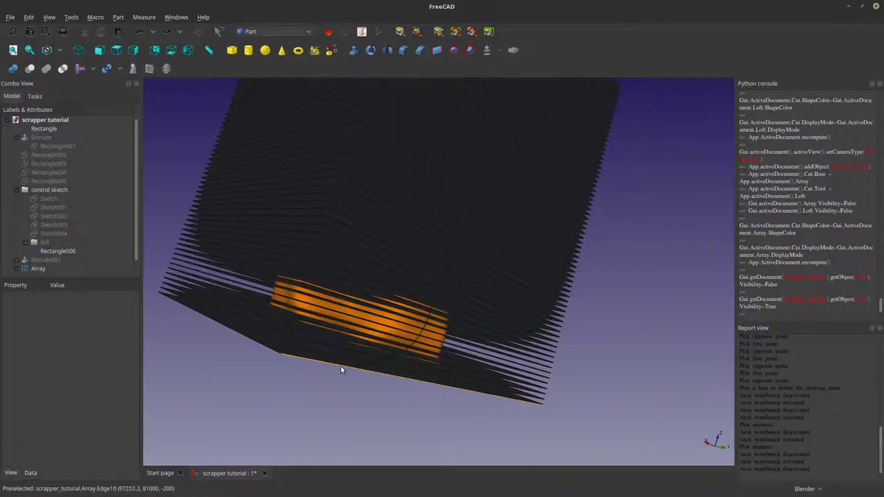
pyautogui.moveTo(339, 369)
pyautogui.mouseDown(button='middle')
pyautogui.moveTo(353, 355)
pyautogui.moveTo(345, 375)
pyautogui.moveTo(347, 356)
pyautogui.mouseUp(button='middle')
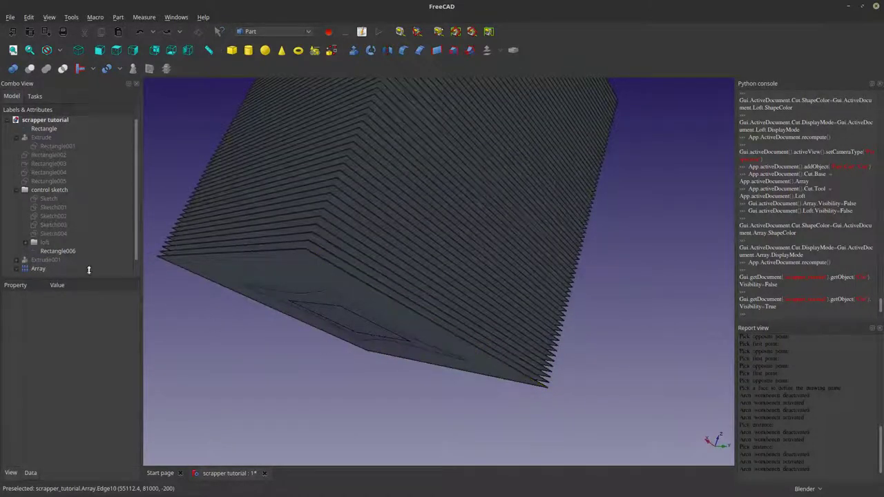
pyautogui.scroll(-1, 39, 244)
pyautogui.click(37, 267)
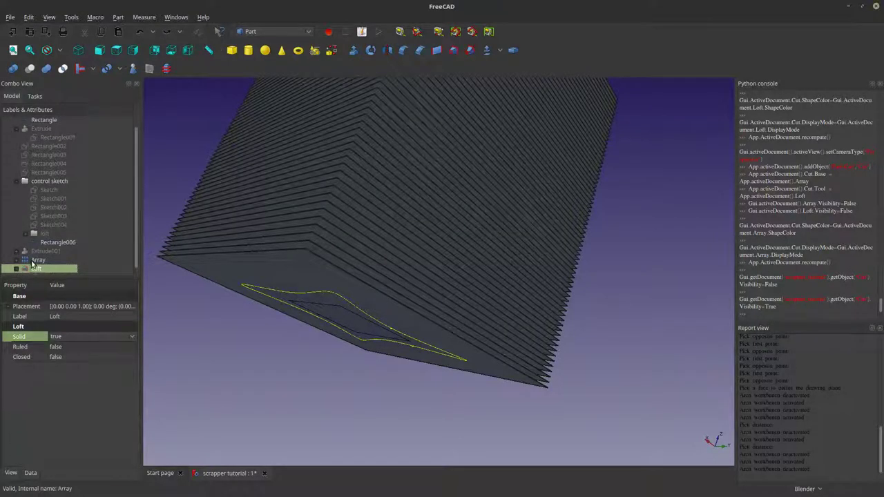
pyautogui.scroll(1, 62, 261)
pyautogui.scroll(-1, 61, 261)
pyautogui.moveTo(278, 303); pyautogui.dragTo(252, 301, button='middle')
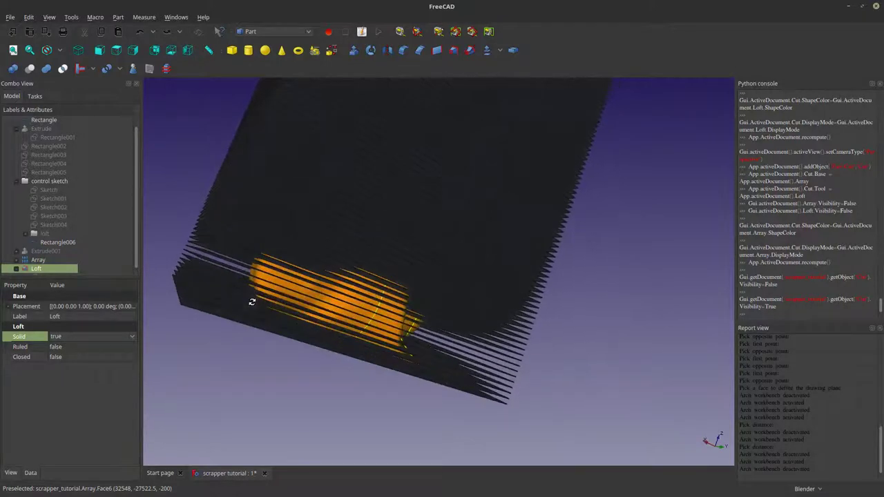
# Select Rectangle008 under the Array's Structure branch in the tree
pyautogui.click(24, 260)
pyautogui.scroll(-2, 26, 265)
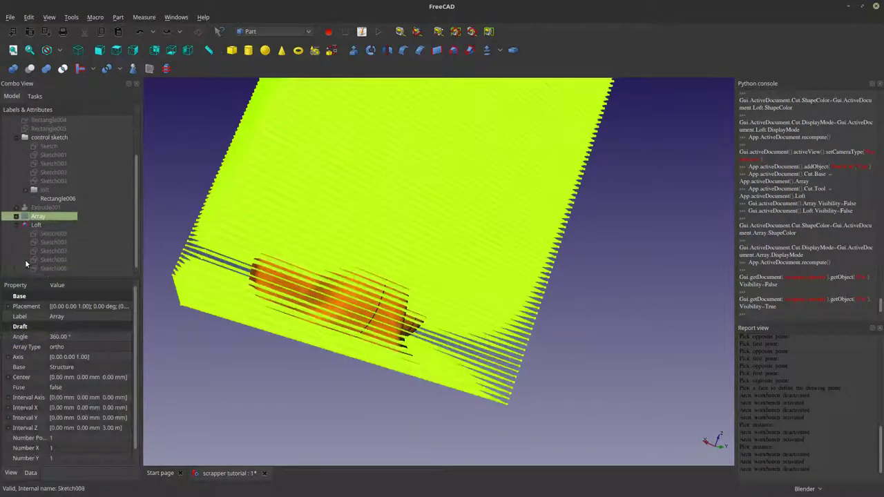
pyautogui.click(16, 216)
pyautogui.scroll(2, 19, 242)
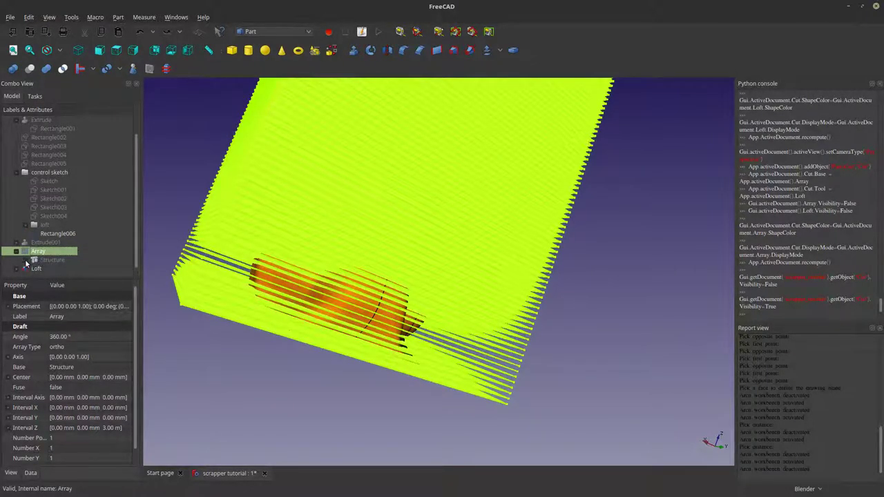
pyautogui.click(25, 259)
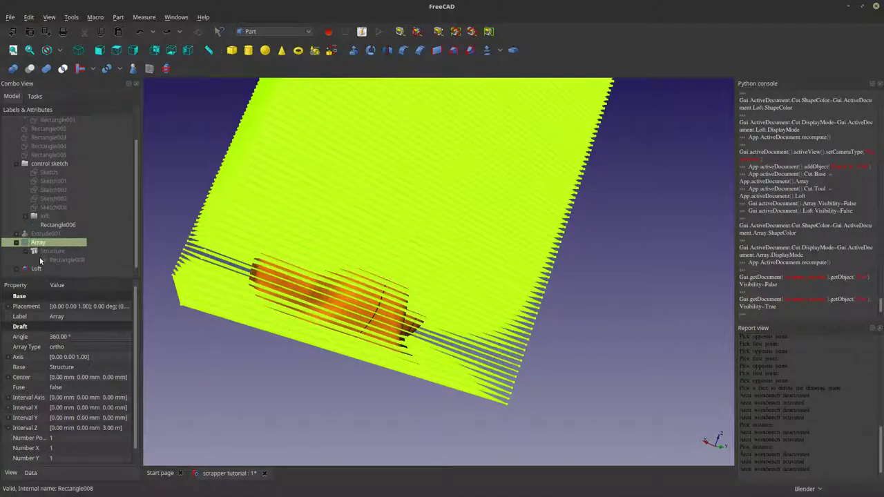
pyautogui.click(47, 261)
pyautogui.moveTo(280, 384); pyautogui.dragTo(153, 326, button='middle')
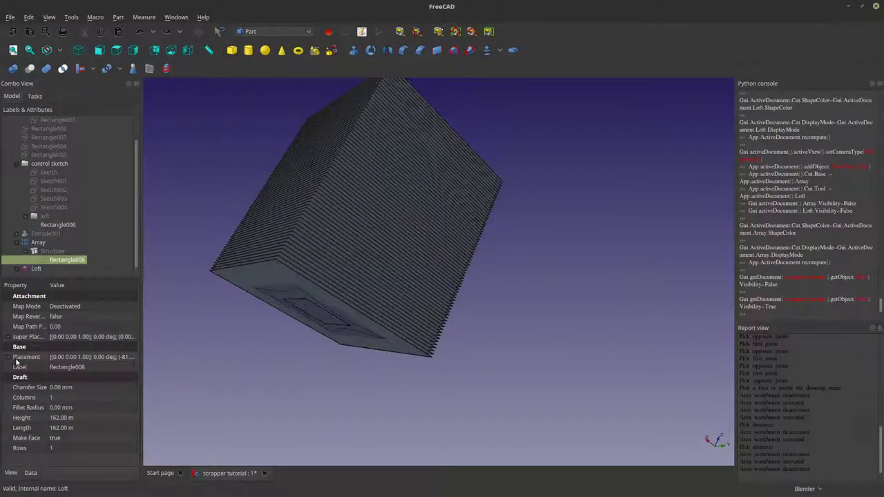
# Set Rectangle008's Placement Position z to 3 m
pyautogui.click(9, 357)
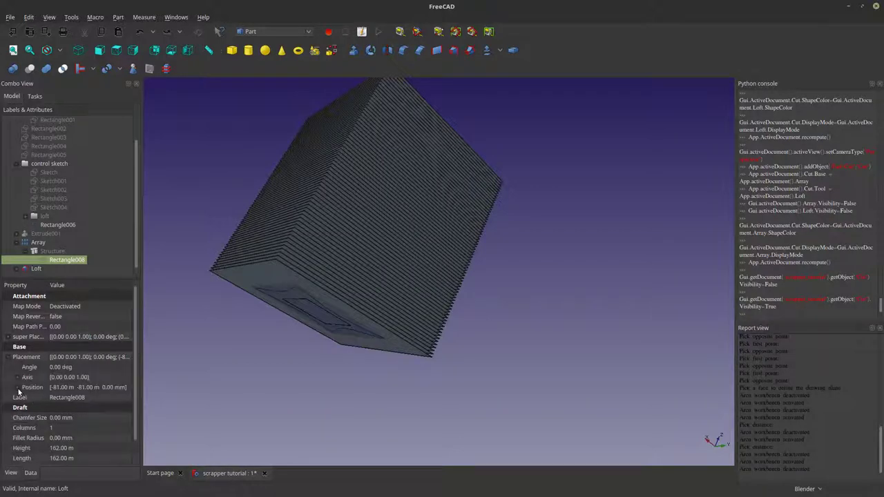
pyautogui.click(17, 387)
pyautogui.click(63, 417)
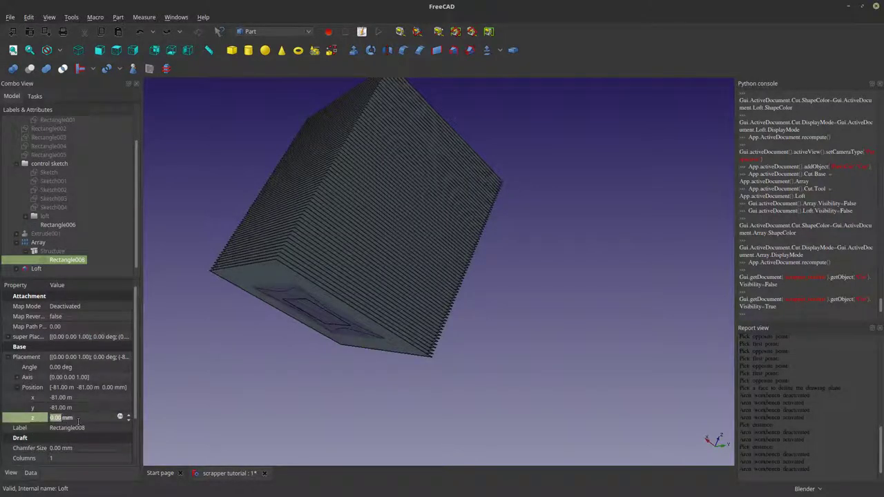
pyautogui.moveTo(78, 417); pyautogui.dragTo(48, 418)
pyautogui.write('3')
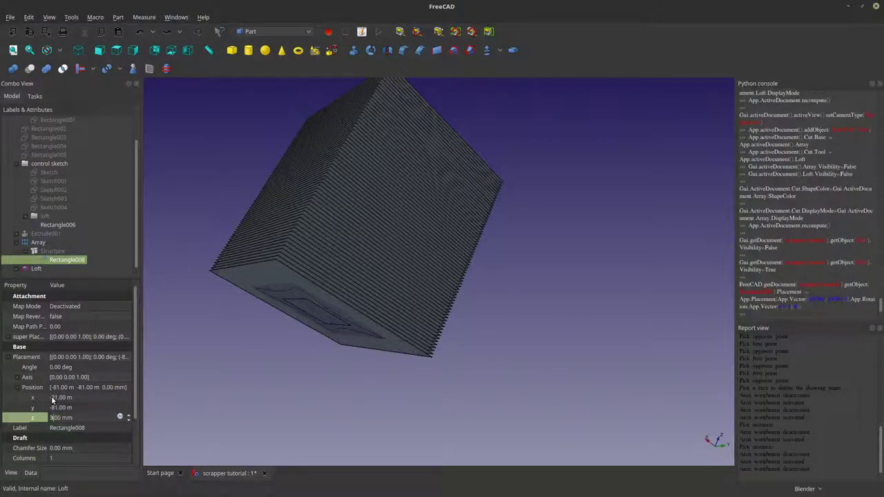
pyautogui.press('Return')
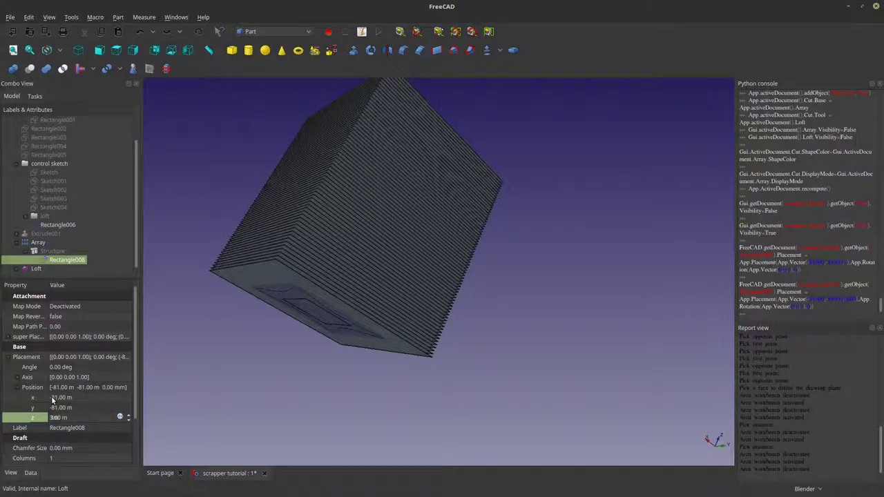
# Review Rectangle008's remaining position values in the Data panel
pyautogui.click(84, 407)
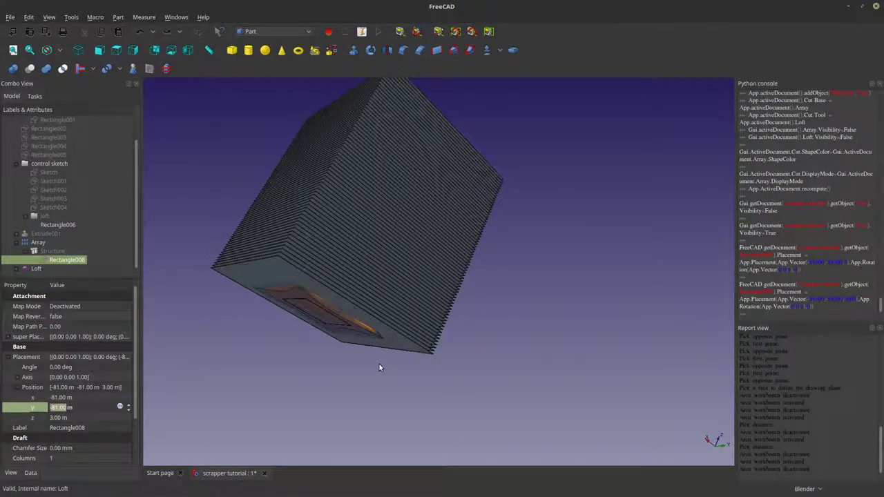
pyautogui.scroll(10, 265, 304)
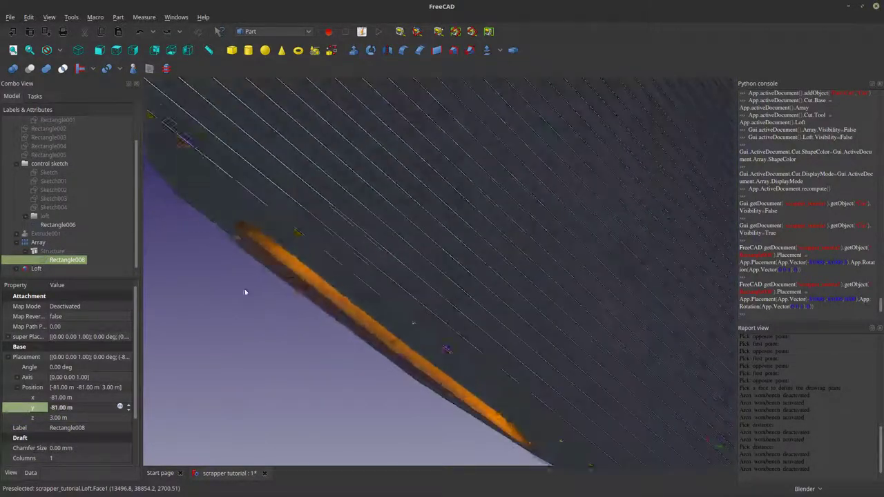
pyautogui.scroll(2, 277, 277)
pyautogui.scroll(-6, 284, 263)
pyautogui.scroll(6, 281, 262)
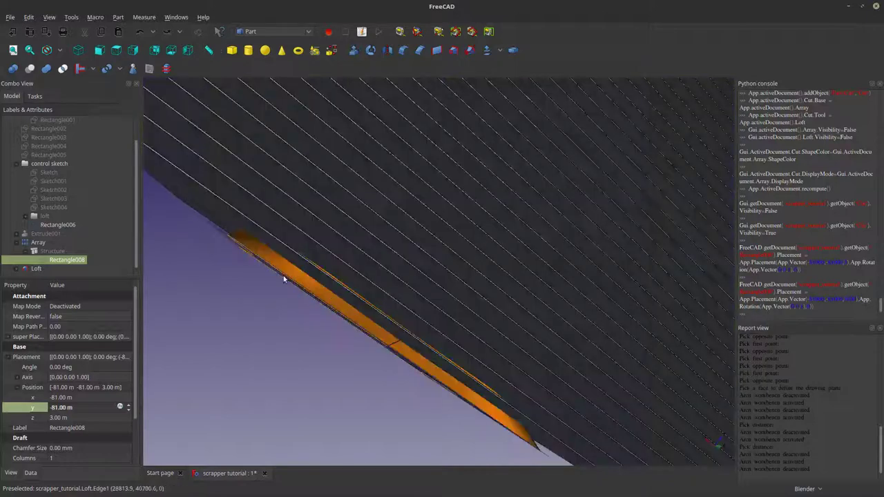
pyautogui.scroll(2, 283, 278)
pyautogui.scroll(-12, 276, 256)
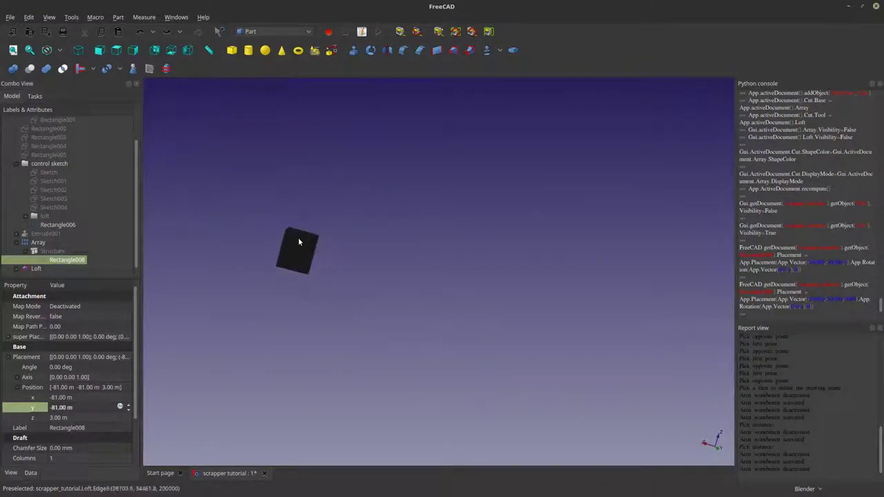
pyautogui.scroll(10, 299, 242)
pyautogui.scroll(-3, 302, 235)
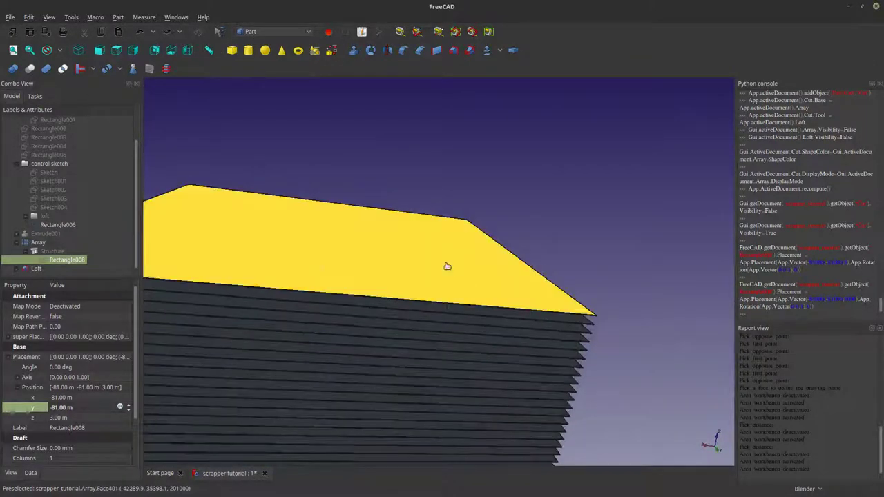
# Raise the slab Array's Number Z from 67 to 68 copies
pyautogui.click(447, 266)
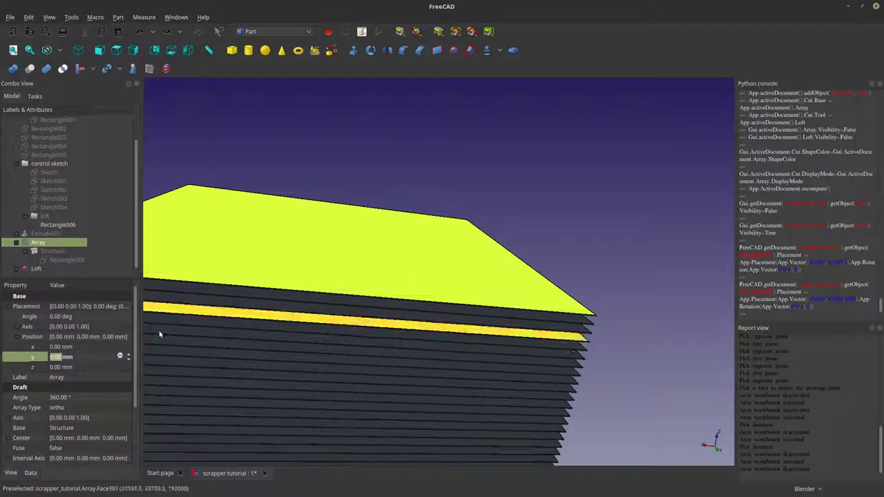
pyautogui.click(11, 472)
pyautogui.click(31, 474)
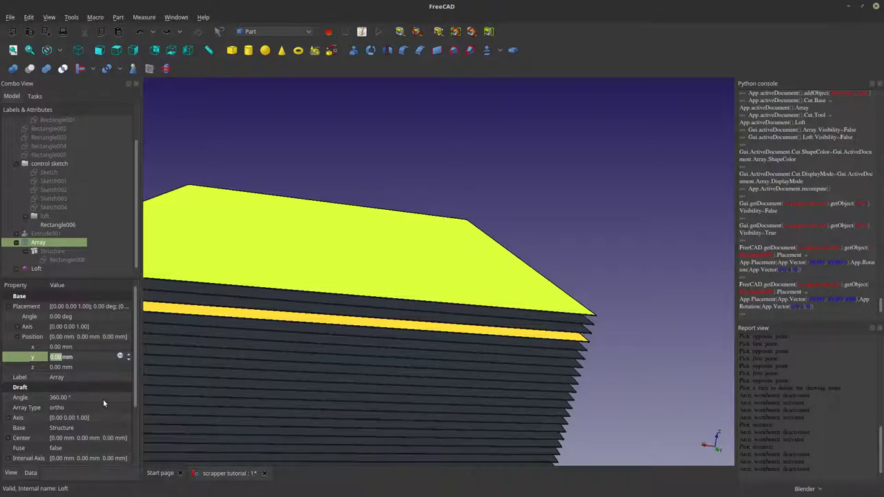
pyautogui.scroll(-2, 102, 399)
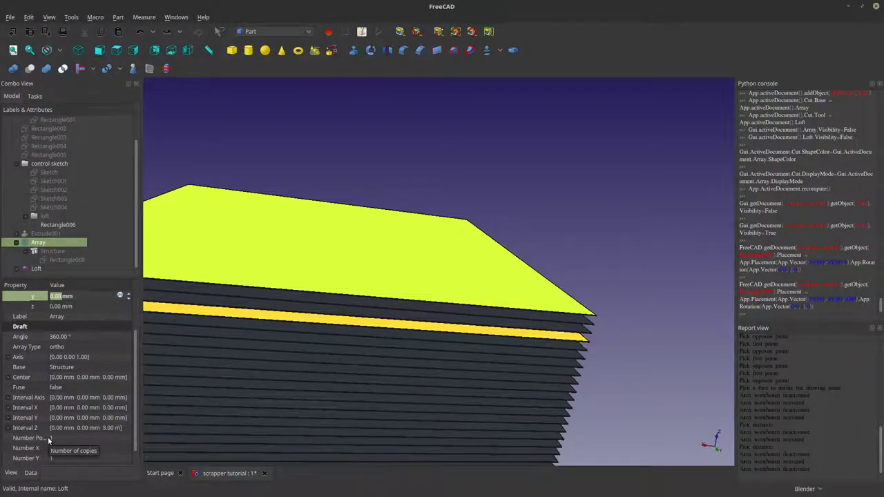
pyautogui.scroll(2, 47, 437)
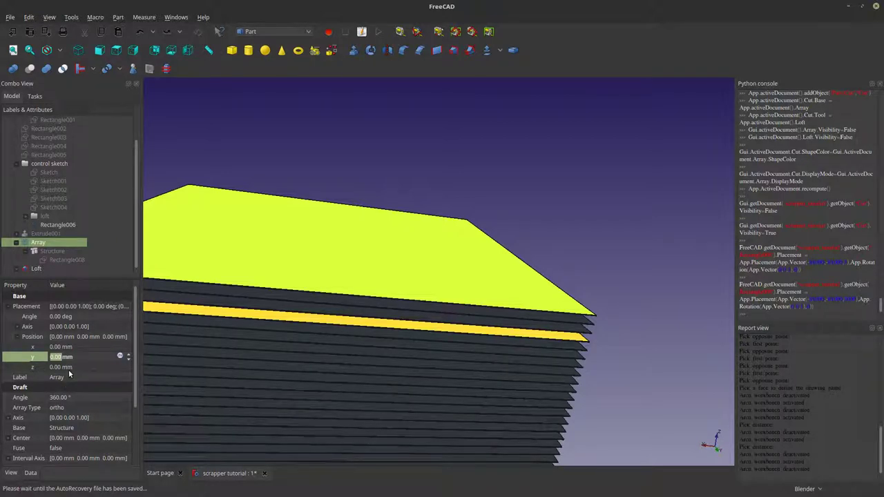
pyautogui.click(40, 243)
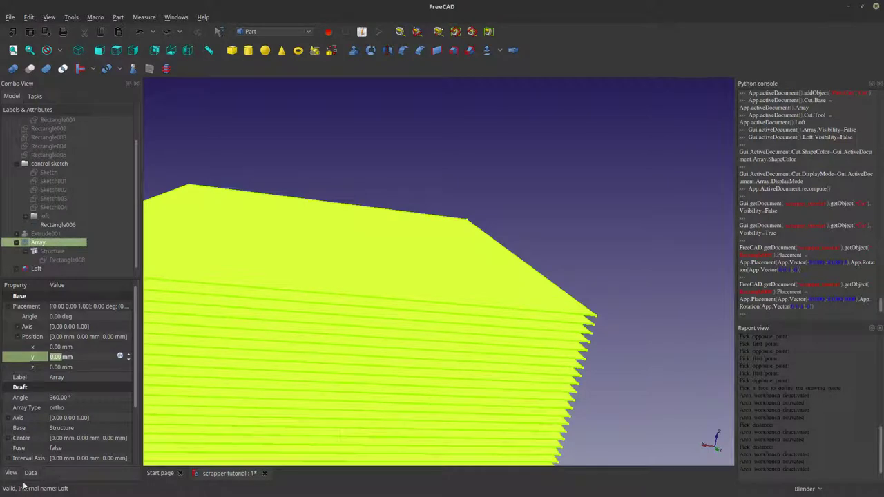
pyautogui.scroll(-3, 73, 425)
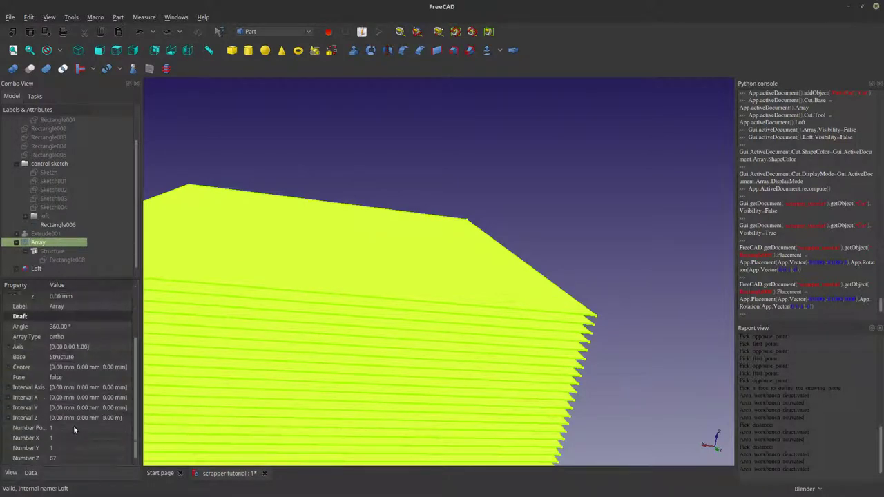
pyautogui.click(63, 458)
pyautogui.scroll(1, 62, 458)
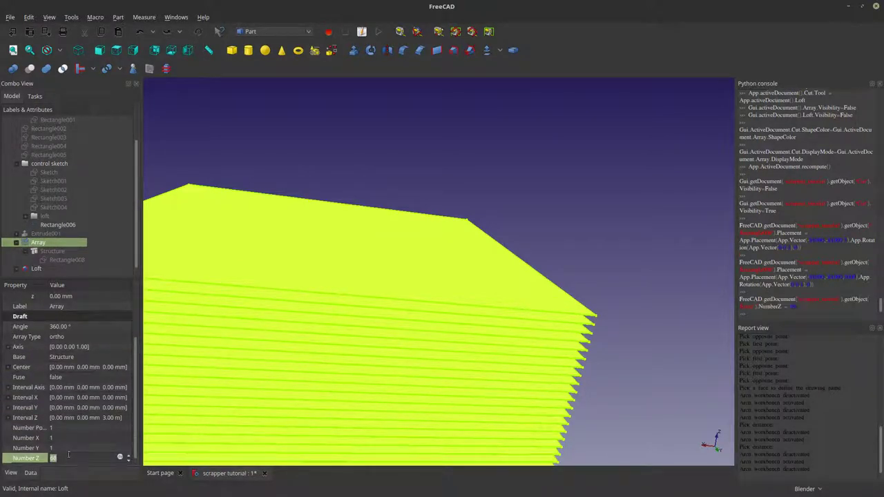
# Collapse the Array tree branches and select the Array together with the Loft
pyautogui.moveTo(311, 265); pyautogui.dragTo(270, 278, button='middle')
pyautogui.scroll(-3, 236, 331)
pyautogui.scroll(6, 322, 270)
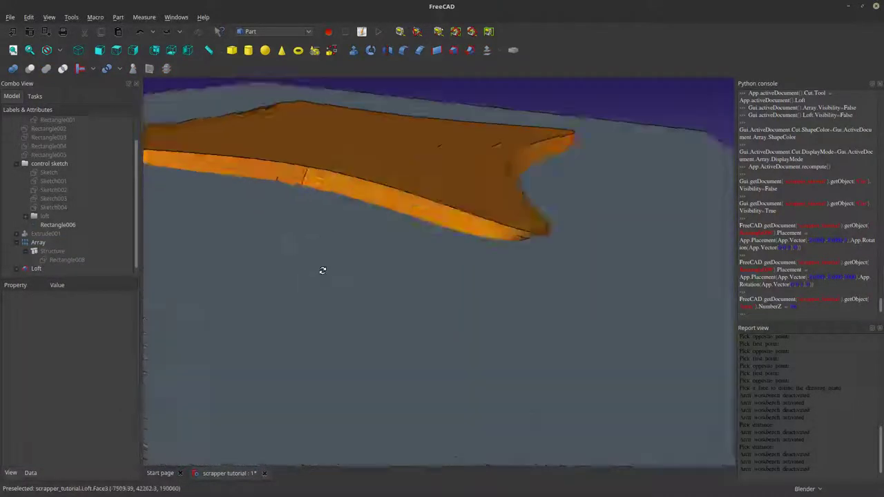
pyautogui.scroll(-8, 298, 255)
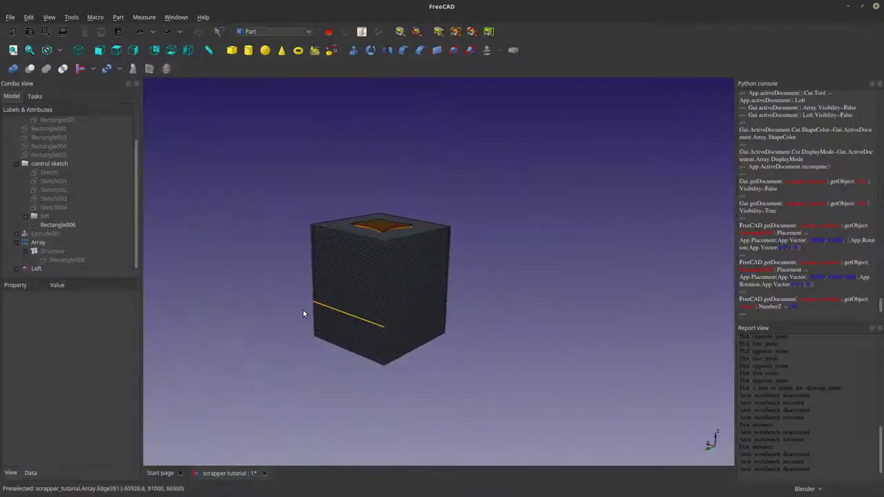
pyautogui.click(48, 268)
pyautogui.click(26, 251)
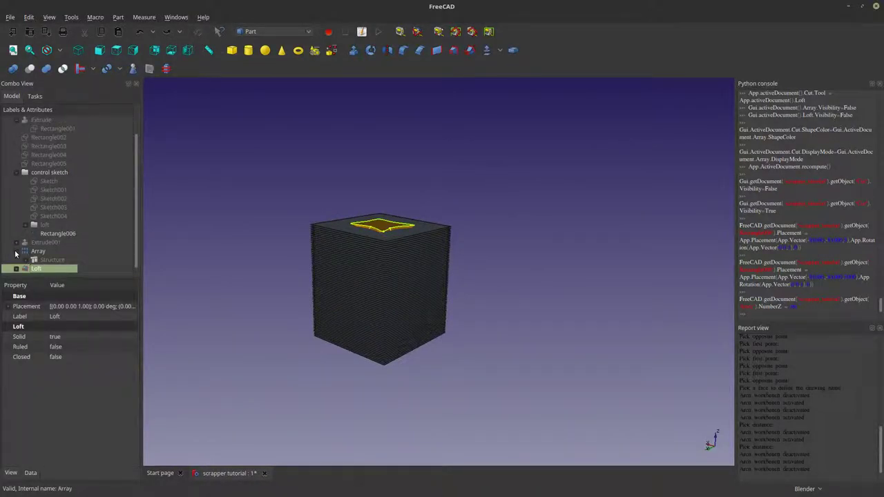
pyautogui.click(15, 253)
pyautogui.click(38, 261)
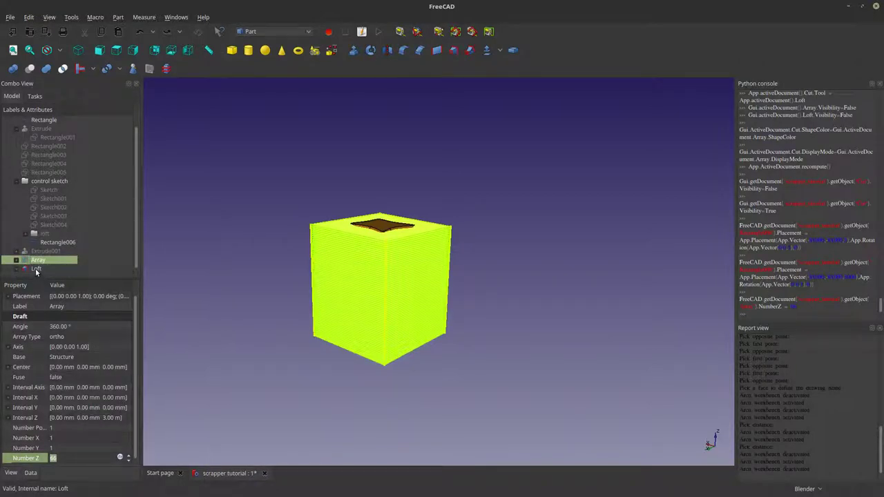
pyautogui.keyDown('ctrl'); pyautogui.click(35, 269); pyautogui.keyUp('ctrl')
# Subtract the Loft from the slab Array with Part Cut
pyautogui.click(28, 65)
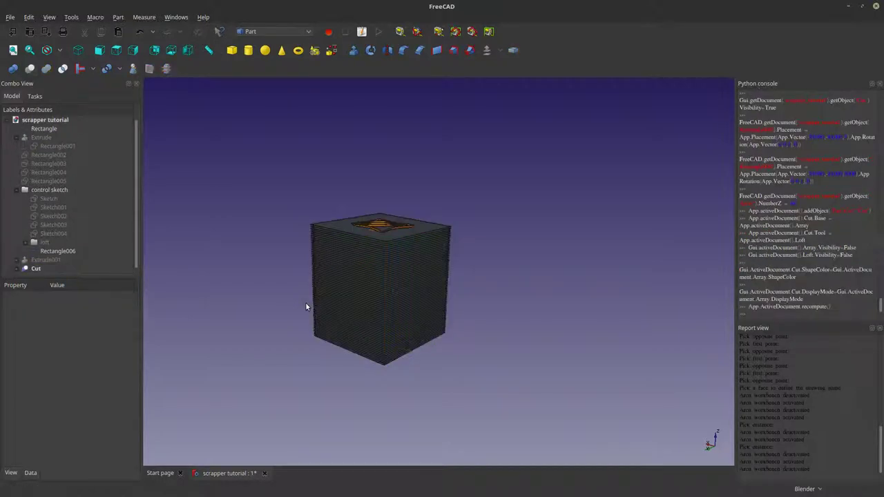
pyautogui.scroll(-2, 384, 214)
pyautogui.scroll(5, 386, 218)
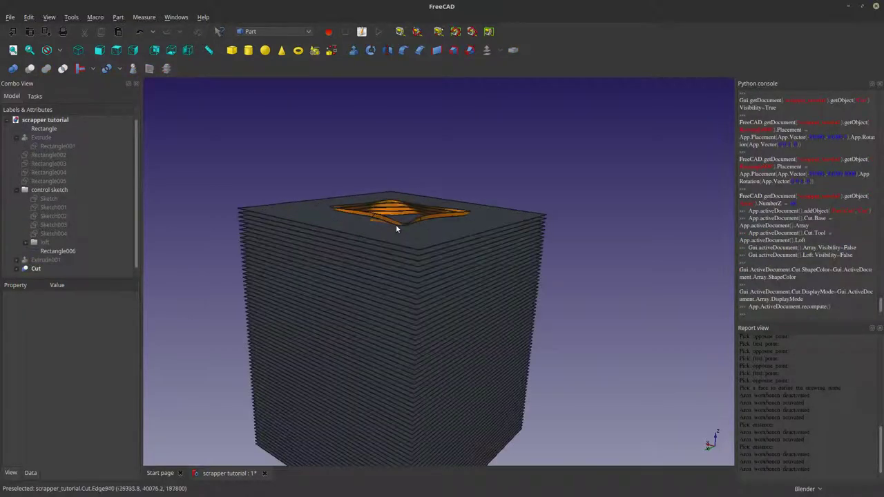
pyautogui.moveTo(395, 224); pyautogui.dragTo(375, 311, button='middle')
pyautogui.scroll(-4, 395, 210)
pyautogui.scroll(5, 375, 310)
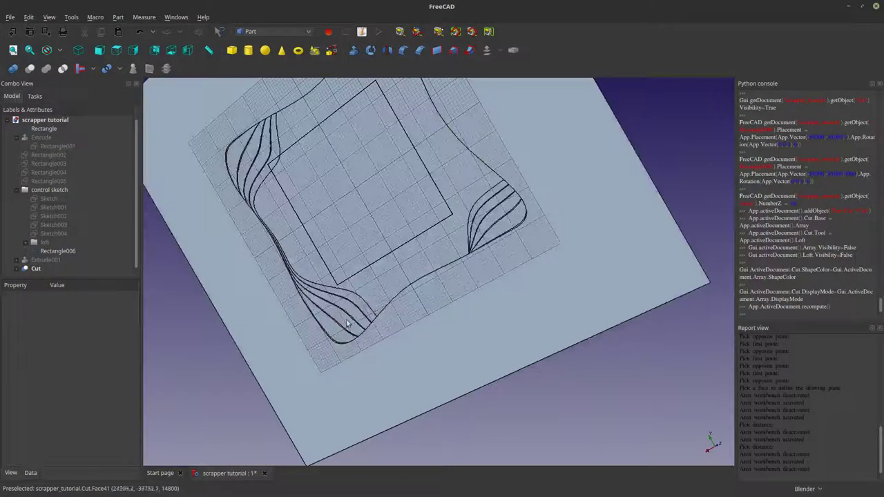
pyautogui.moveTo(352, 225); pyautogui.dragTo(341, 316, button='middle')
pyautogui.scroll(5, 267, 282)
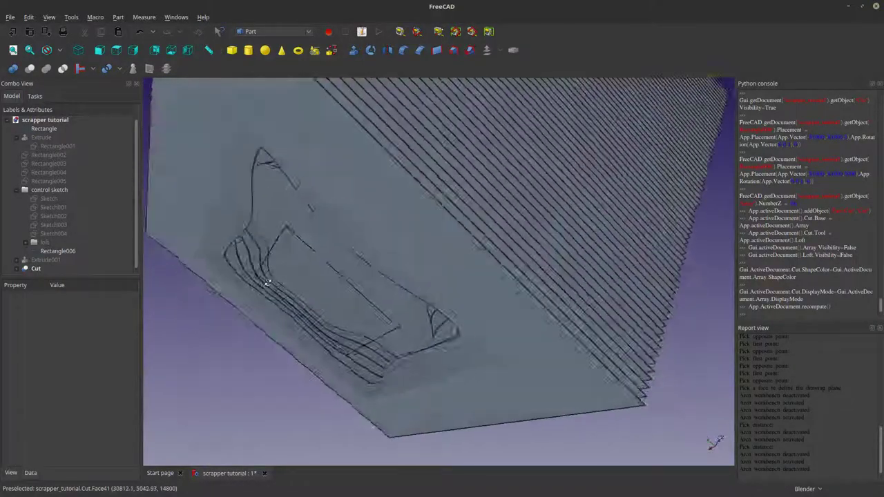
pyautogui.moveTo(266, 281); pyautogui.dragTo(377, 275, button='middle')
pyautogui.scroll(5, 507, 252)
pyautogui.scroll(-3, 507, 253)
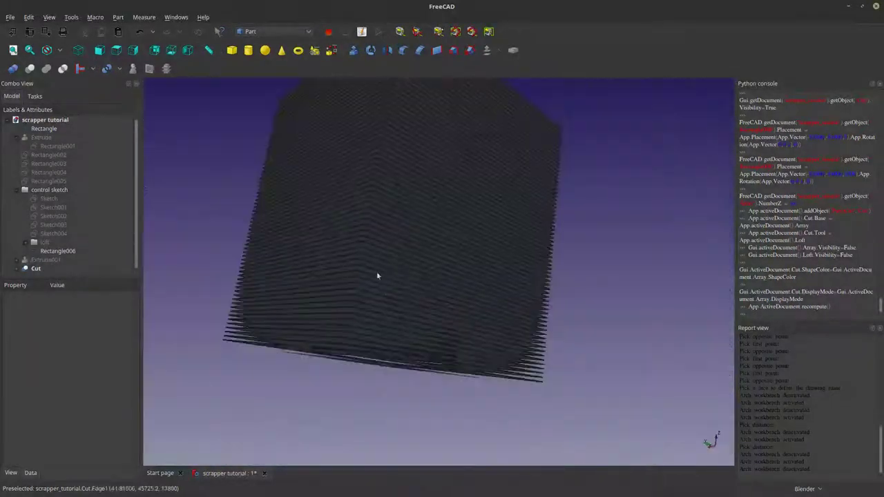
pyautogui.press('0')
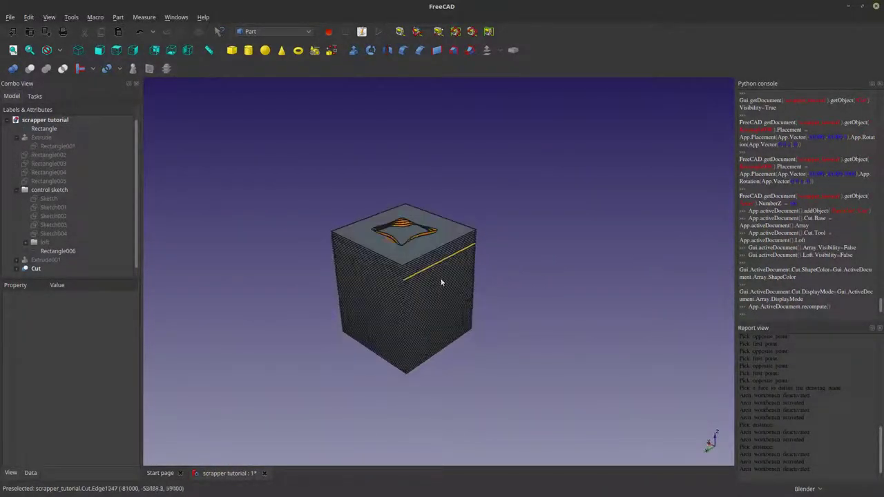
pyautogui.scroll(2, 261, 207)
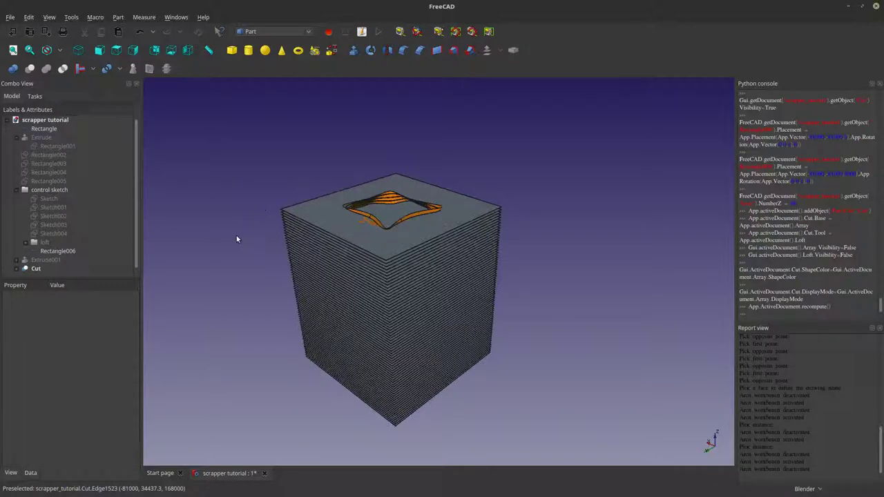
pyautogui.moveTo(452, 276); pyautogui.dragTo(487, 276, button='middle')
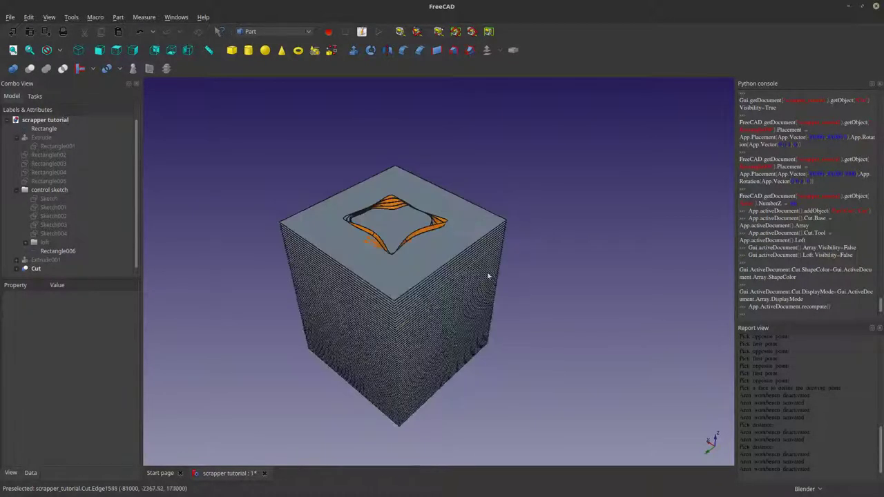
# Undo the Cut, redo Part Cut on Loft and Array, and open System Monitor
pyautogui.click(141, 34)
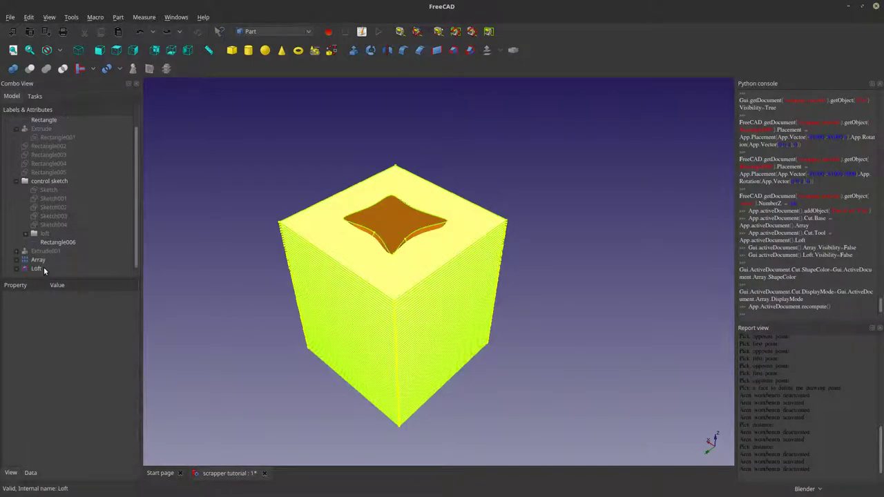
pyautogui.click(41, 269)
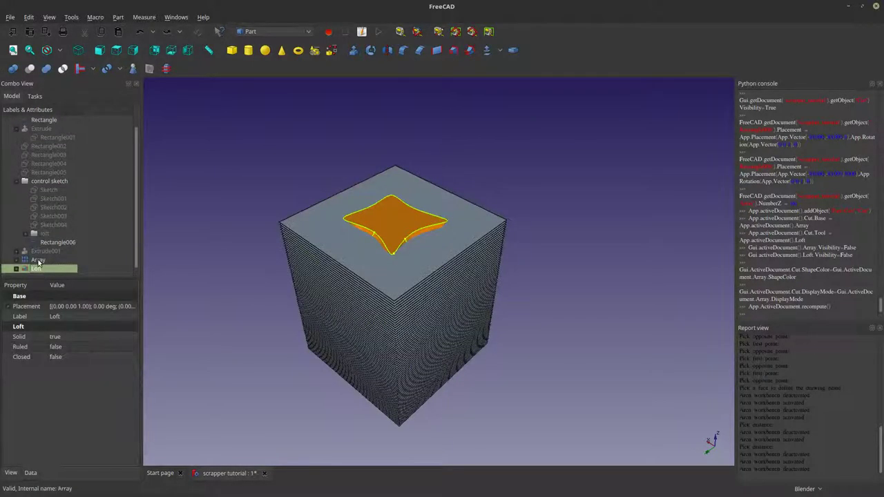
pyautogui.keyDown('ctrl'); pyautogui.click(38, 260); pyautogui.keyUp('ctrl')
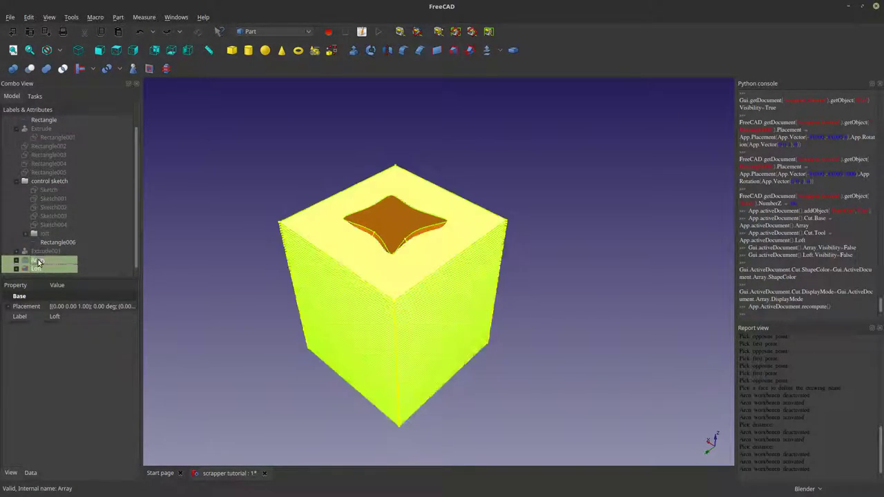
pyautogui.click(30, 69)
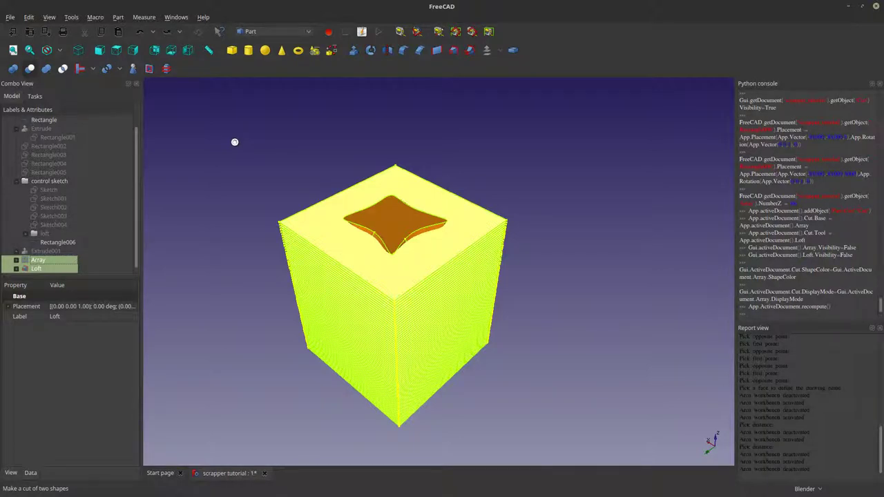
pyautogui.hotkey('ctrl', 'shift', 'Escape')
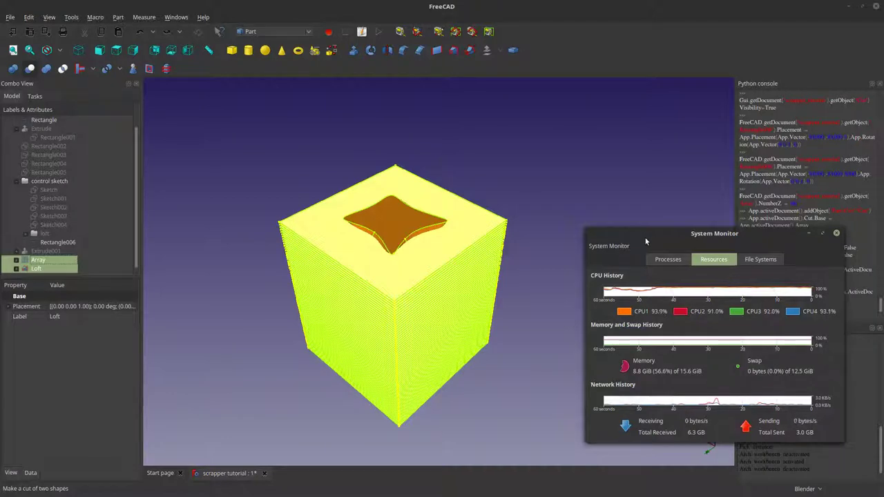
pyautogui.moveTo(642, 234); pyautogui.dragTo(583, 246)
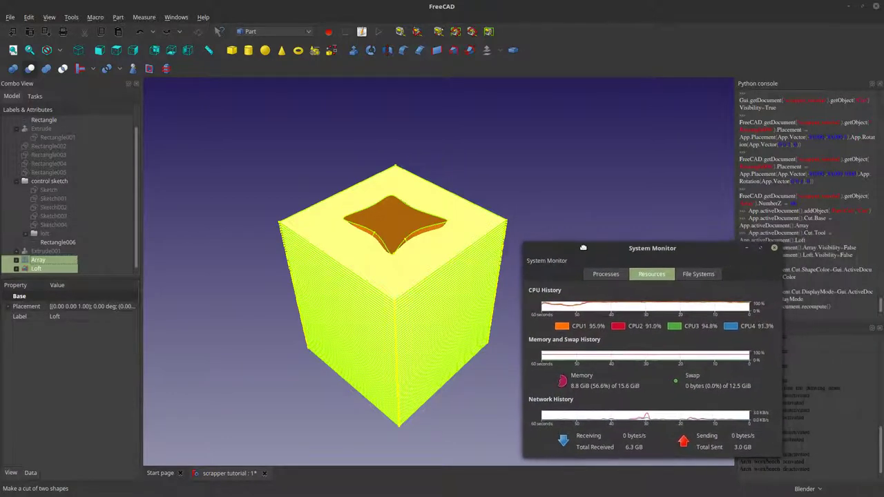
pyautogui.click(595, 275)
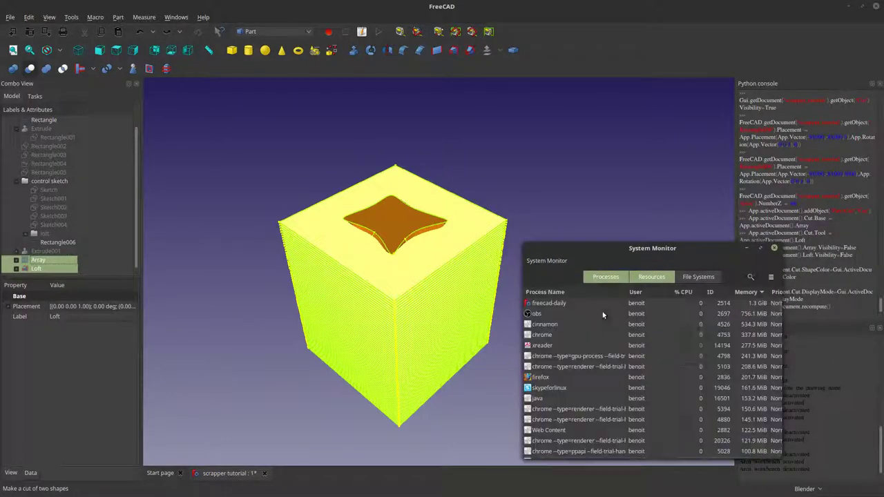
pyautogui.click(588, 303)
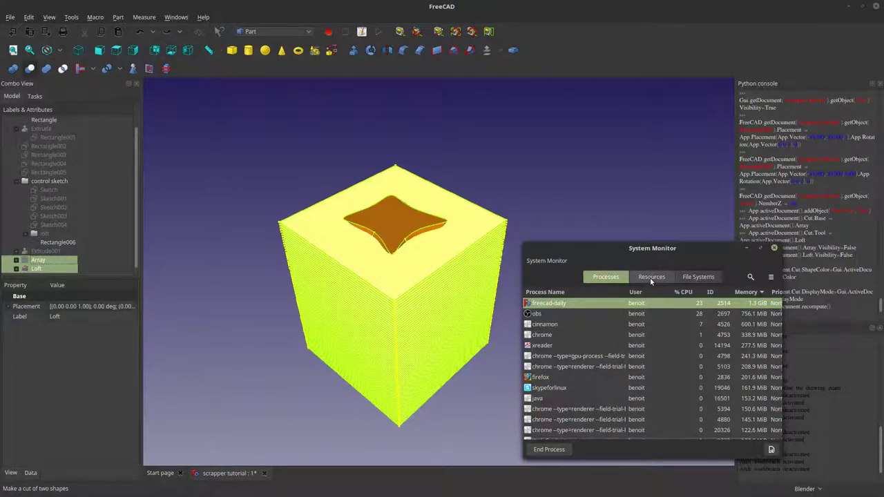
pyautogui.click(651, 278)
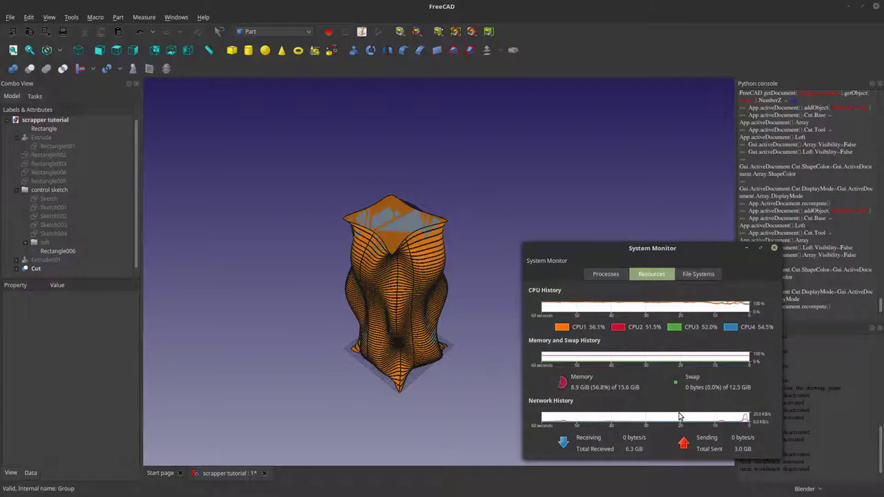
pyautogui.scroll(8, 445, 270)
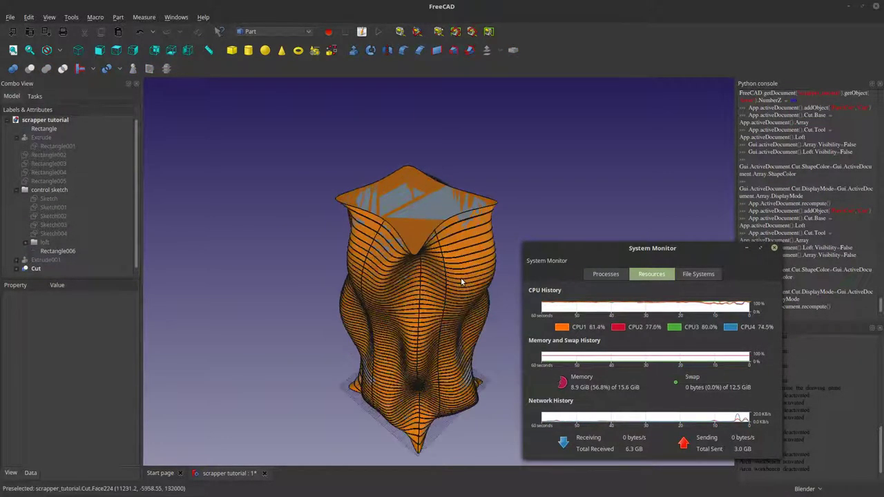
pyautogui.scroll(10, 445, 270)
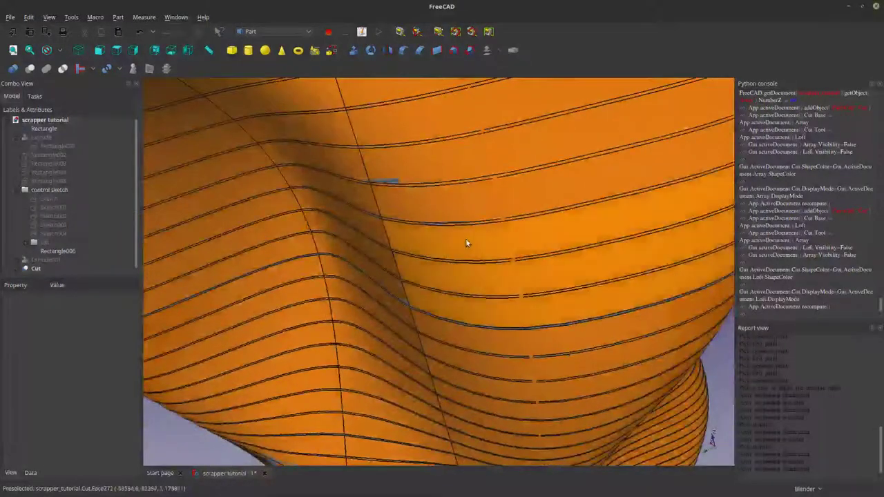
pyautogui.scroll(-8, 466, 241)
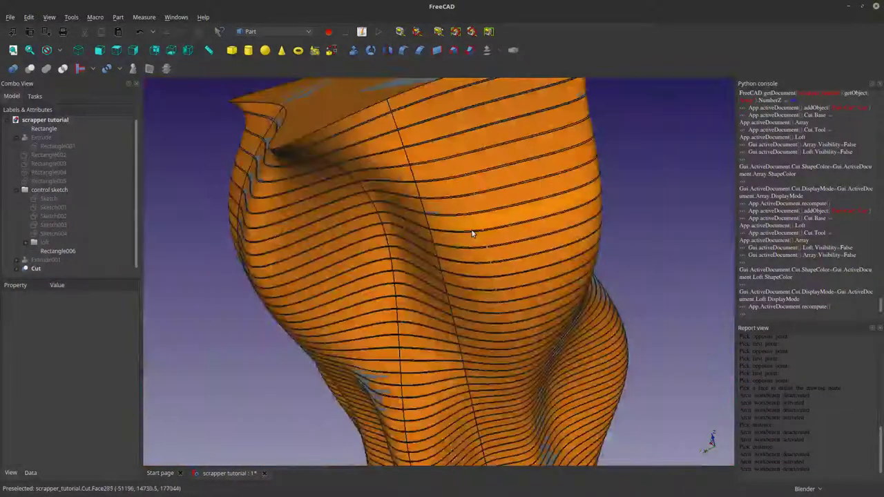
pyautogui.moveTo(396, 228); pyautogui.dragTo(421, 238, button='middle')
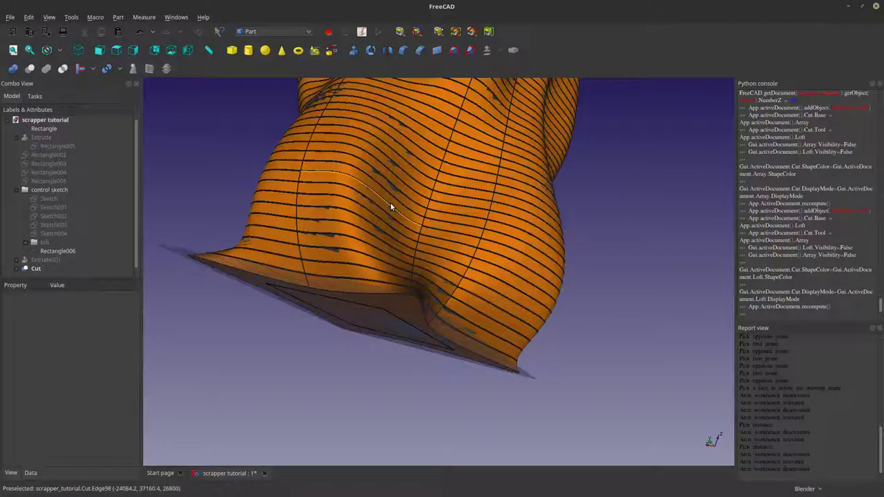
pyautogui.click(390, 206)
pyautogui.press('space')
pyautogui.press('space')
pyautogui.moveTo(390, 206); pyautogui.dragTo(397, 241, button='middle')
pyautogui.scroll(3, 426, 298)
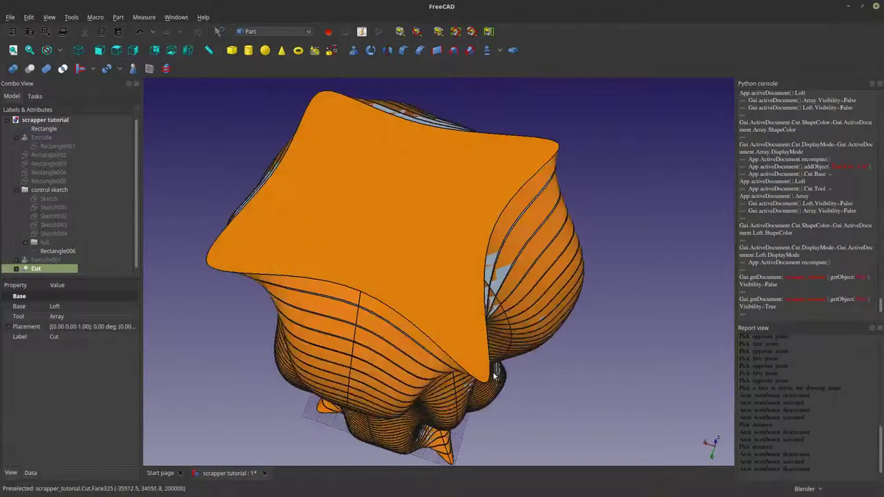
pyautogui.moveTo(494, 375); pyautogui.dragTo(516, 349, button='middle')
pyautogui.scroll(-3, 441, 359)
pyautogui.moveTo(428, 369); pyautogui.dragTo(393, 349, button='middle')
pyautogui.scroll(5, 373, 210)
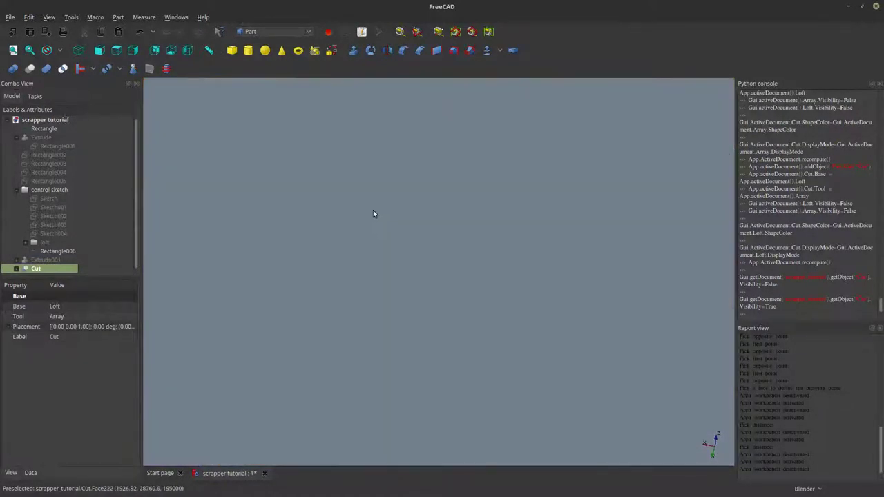
pyautogui.scroll(-5, 373, 213)
pyautogui.moveTo(373, 262); pyautogui.dragTo(325, 242, button='middle')
pyautogui.scroll(3, 491, 344)
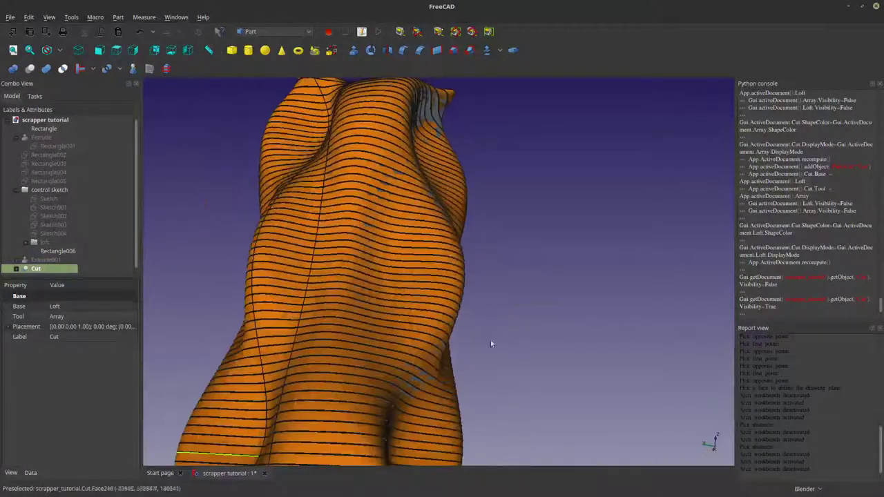
pyautogui.scroll(-5, 381, 365)
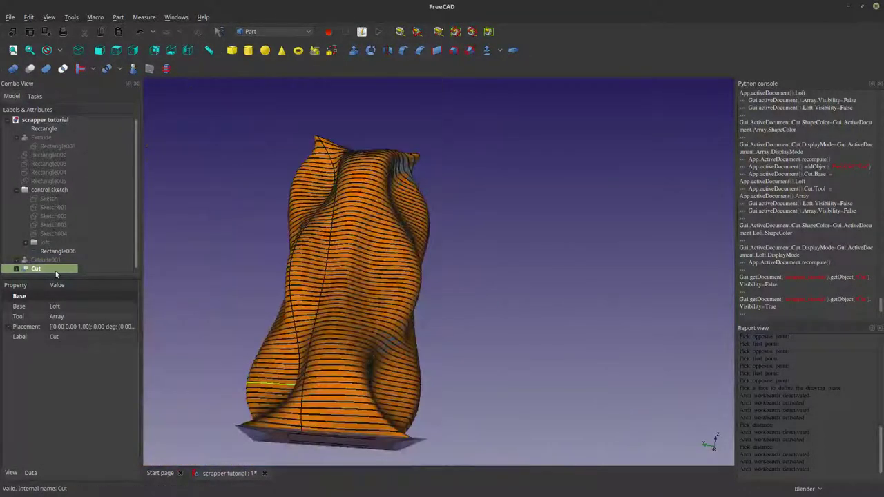
pyautogui.press('space')
pyautogui.press('space')
pyautogui.moveTo(332, 345); pyautogui.dragTo(376, 253, button='middle')
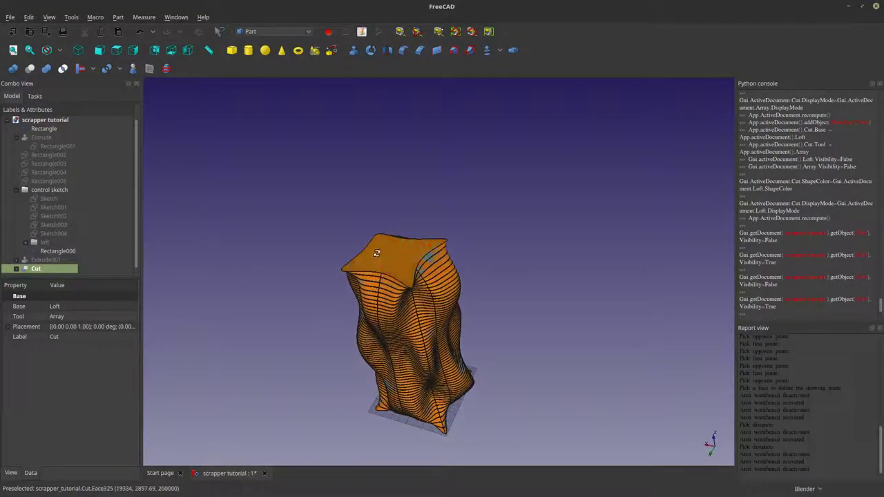
pyautogui.scroll(2, 376, 254)
pyautogui.scroll(-2, 380, 245)
pyautogui.keyDown('shift'); pyautogui.moveTo(346, 311); pyautogui.dragTo(348, 254, button='middle'); pyautogui.keyUp('shift')
pyautogui.scroll(5, 391, 219)
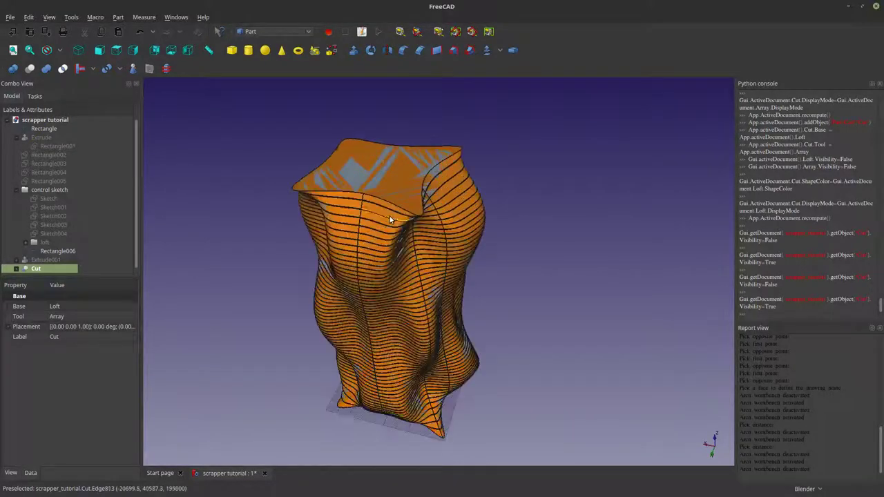
# Temporarily show Extrude001 to inspect it around the loft, then hide it again
pyautogui.click(53, 259)
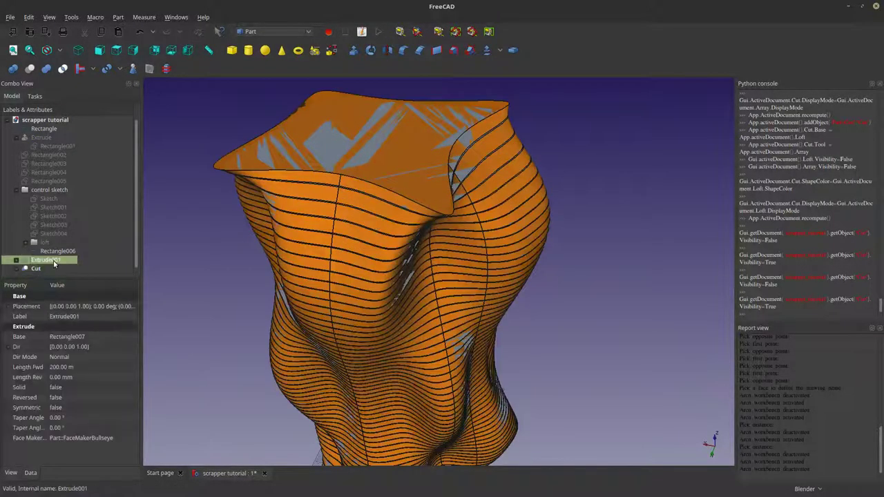
pyautogui.press('space')
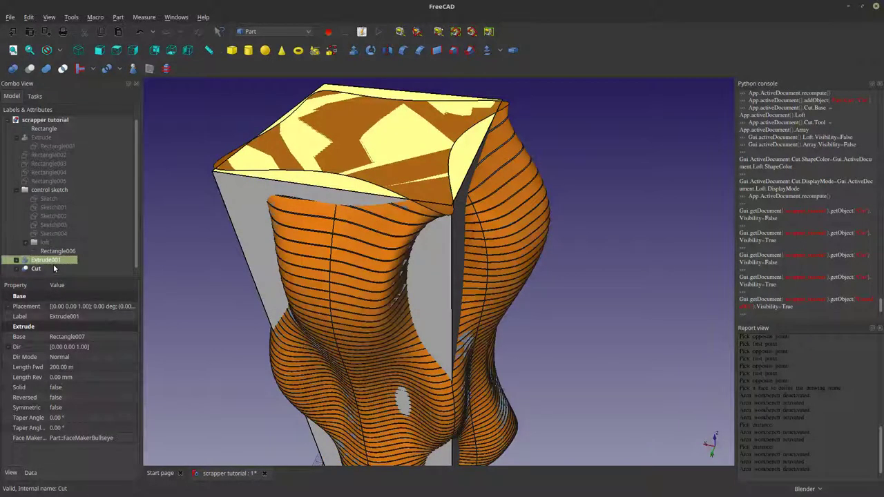
pyautogui.scroll(-4, 430, 266)
pyautogui.moveTo(430, 267); pyautogui.dragTo(493, 241, button='middle')
pyautogui.moveTo(379, 300); pyautogui.dragTo(353, 317, button='middle')
pyautogui.press('space')
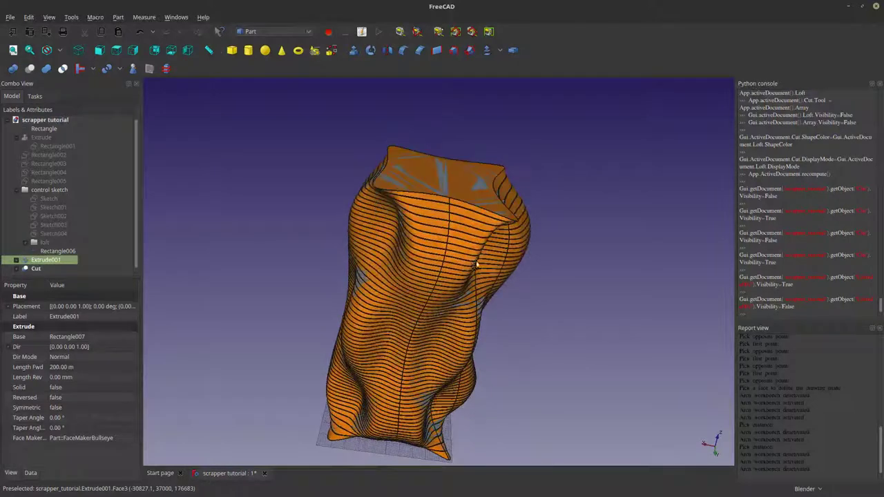
# Delete the Cut result, leaving the Loft inside the sliced Array
pyautogui.click(36, 268)
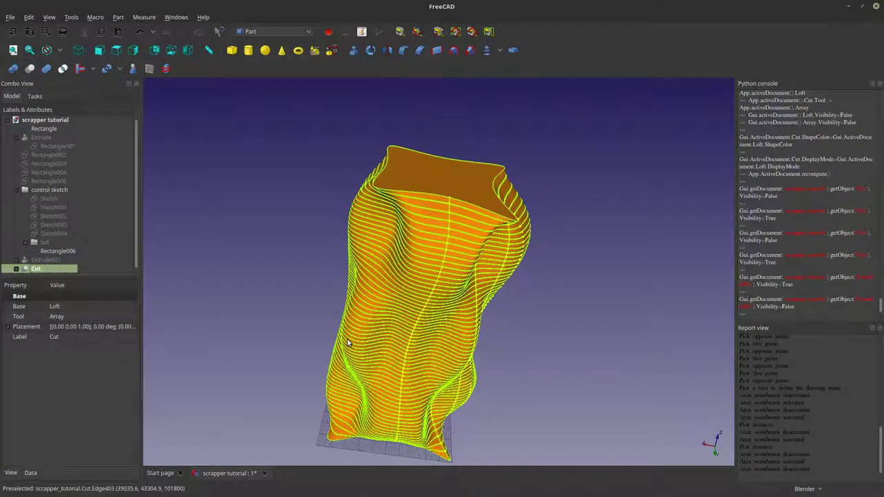
pyautogui.press('Delete')
pyautogui.moveTo(347, 343); pyautogui.dragTo(435, 269, button='middle')
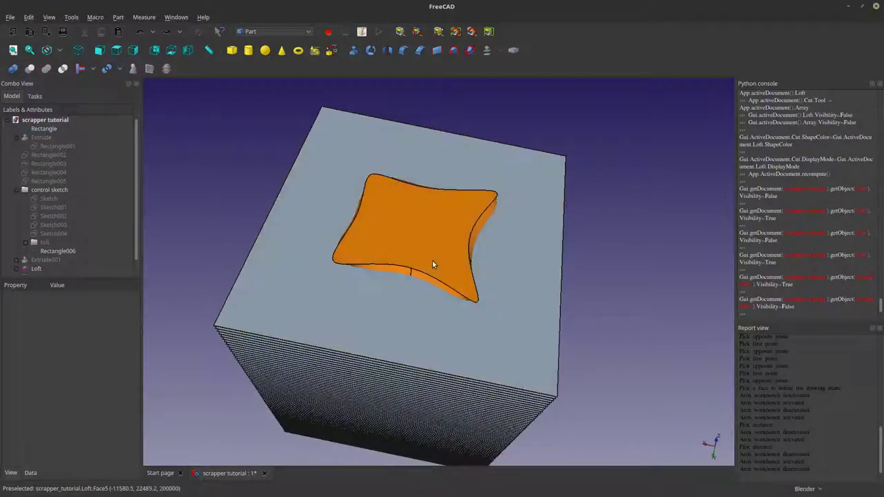
# Select the Loft in the tree and add the Array to the selection
pyautogui.click(432, 263)
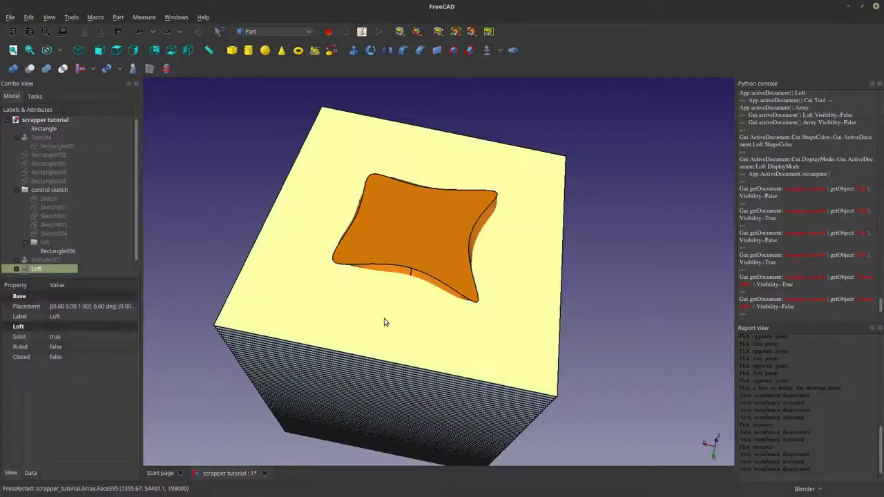
pyautogui.keyDown('ctrl'); pyautogui.click(385, 322); pyautogui.keyUp('ctrl')
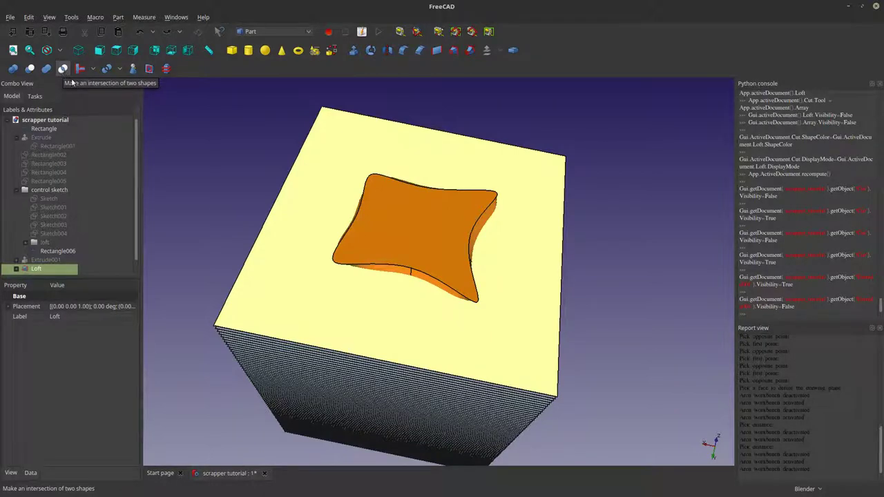
pyautogui.click(221, 217)
pyautogui.scroll(-1, 52, 260)
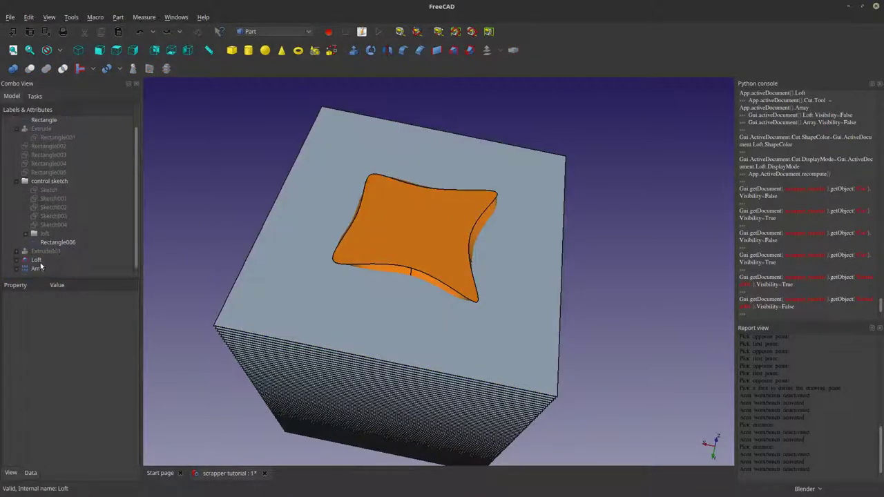
pyautogui.click(40, 262)
pyautogui.keyDown('ctrl'); pyautogui.click(40, 269); pyautogui.keyUp('ctrl')
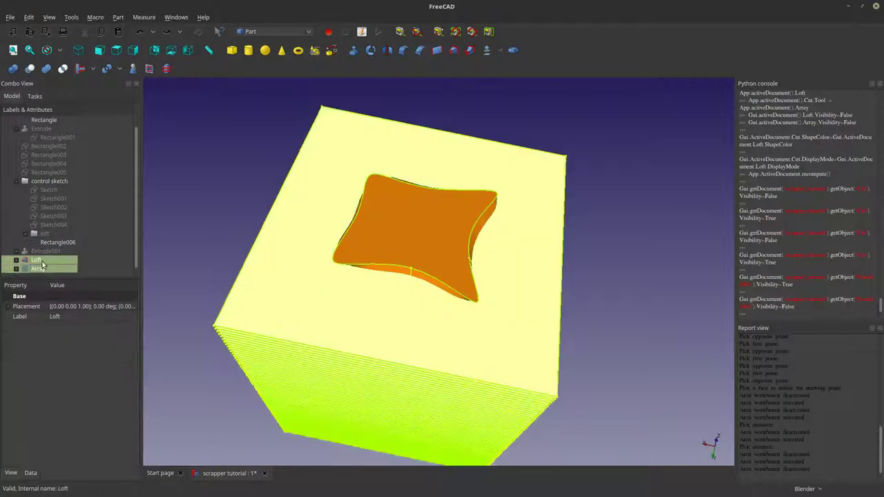
pyautogui.keyDown('ctrl'); pyautogui.click(41, 268); pyautogui.keyUp('ctrl')
pyautogui.keyDown('ctrl'); pyautogui.click(41, 268); pyautogui.keyUp('ctrl')
# Intersect the Loft with the Array using Part Common and inspect the stacked wavy slabs
pyautogui.click(62, 69)
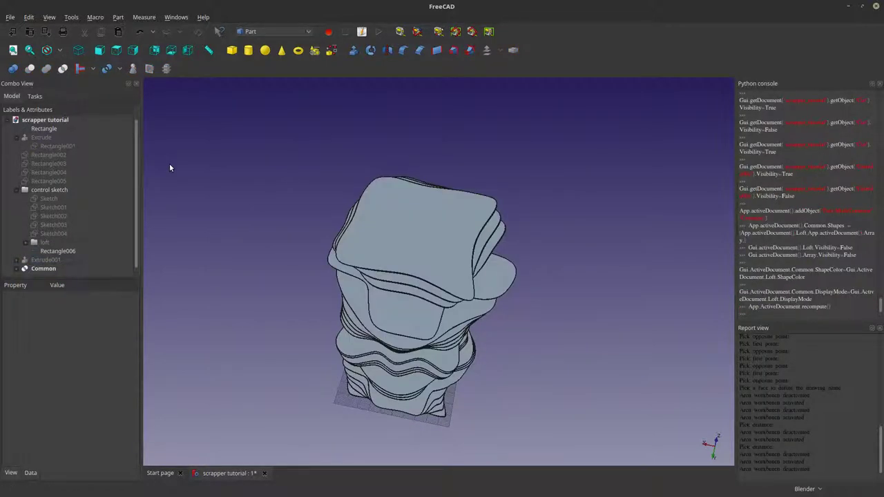
pyautogui.moveTo(368, 301); pyautogui.dragTo(405, 270, button='middle')
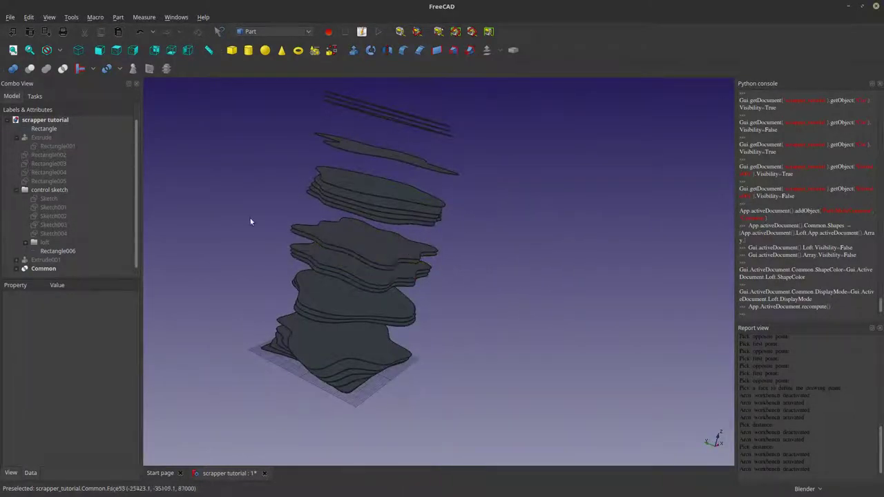
# Save scrapper tutorial.fcstd and switch over to SmartGit
pyautogui.click(10, 17)
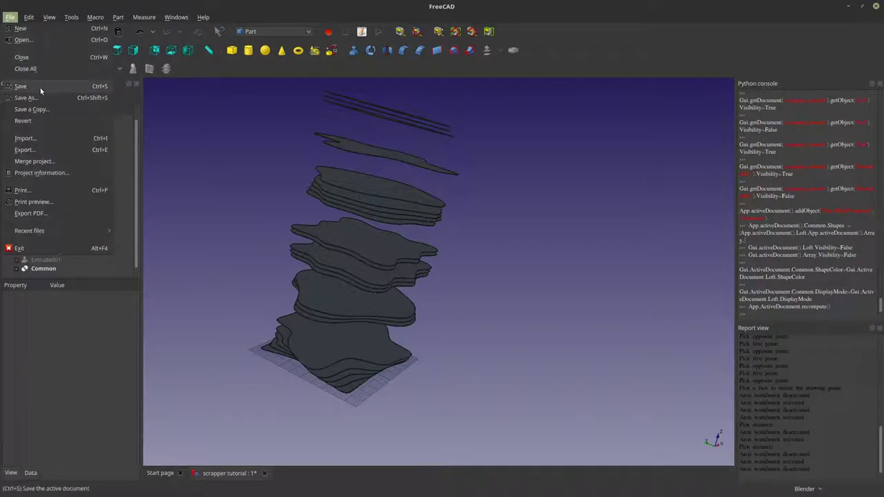
pyautogui.press('Escape')
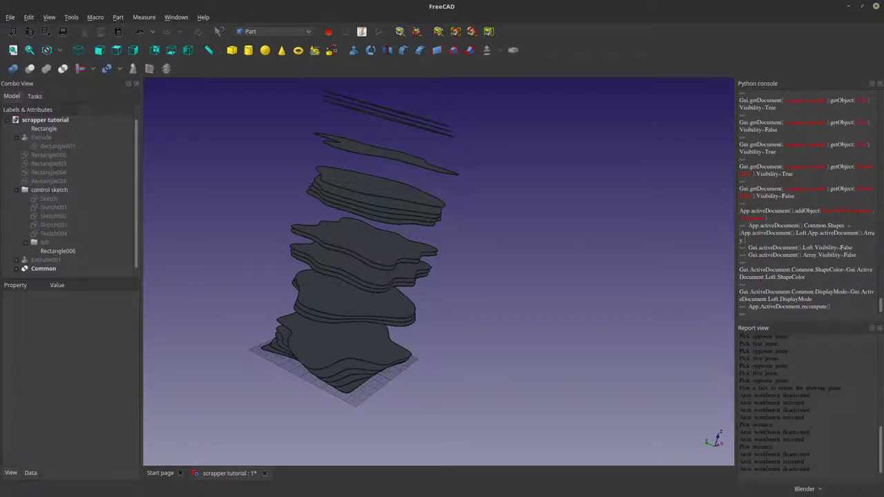
pyautogui.hotkey('ctrl', 's')
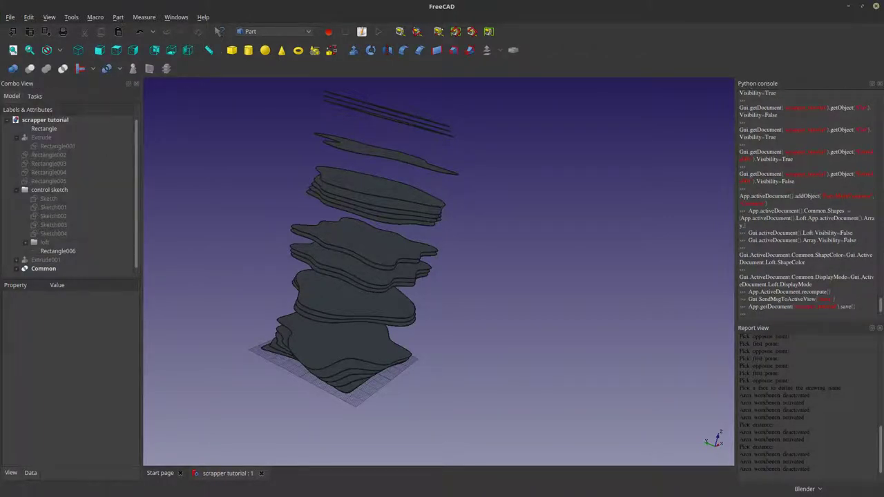
pyautogui.hotkey('alt', 'Tab')
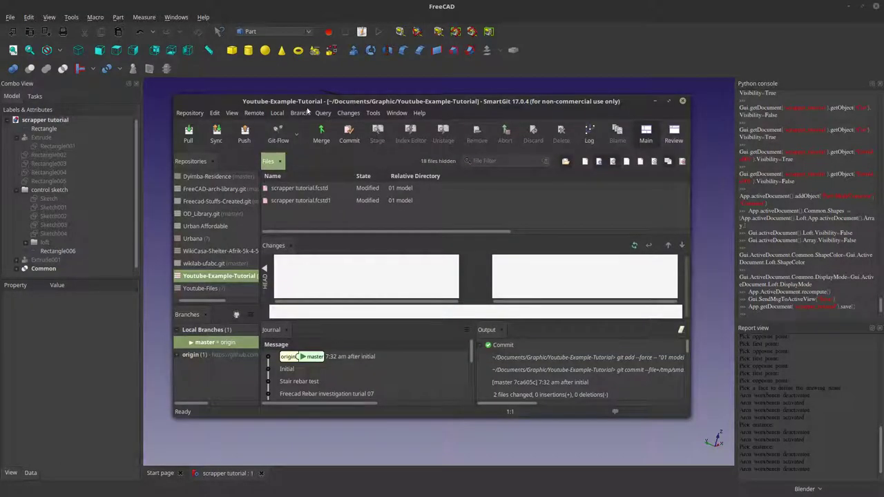
# Commit and push both changed model files as '7:56am boolean missing floors', then close SmartGit
pyautogui.click(348, 132)
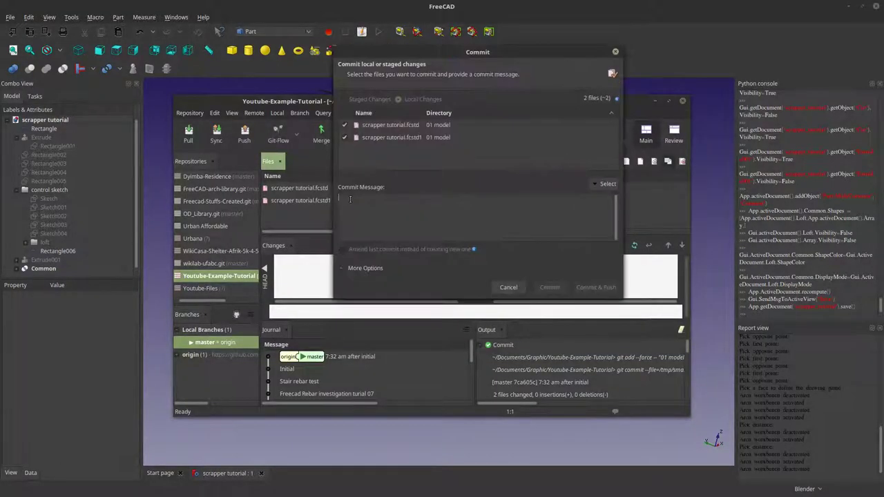
pyautogui.click(355, 205)
pyautogui.write('7:56am ')
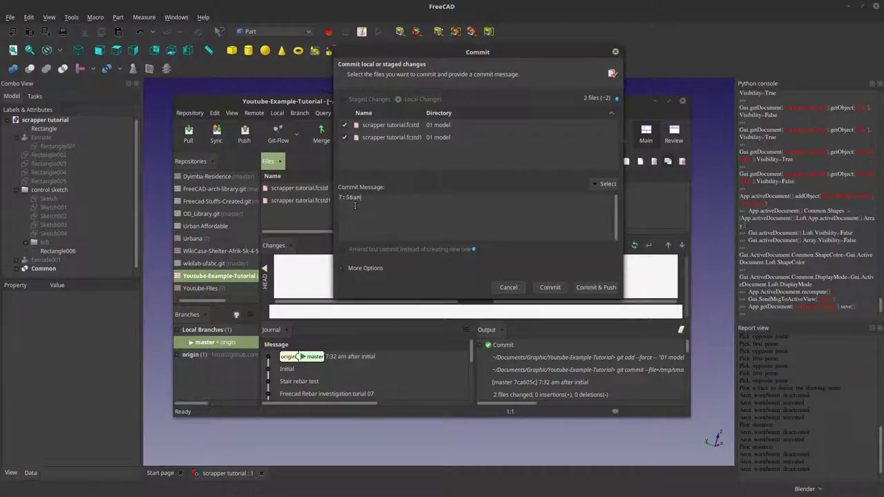
pyautogui.write('boolean missing floors')
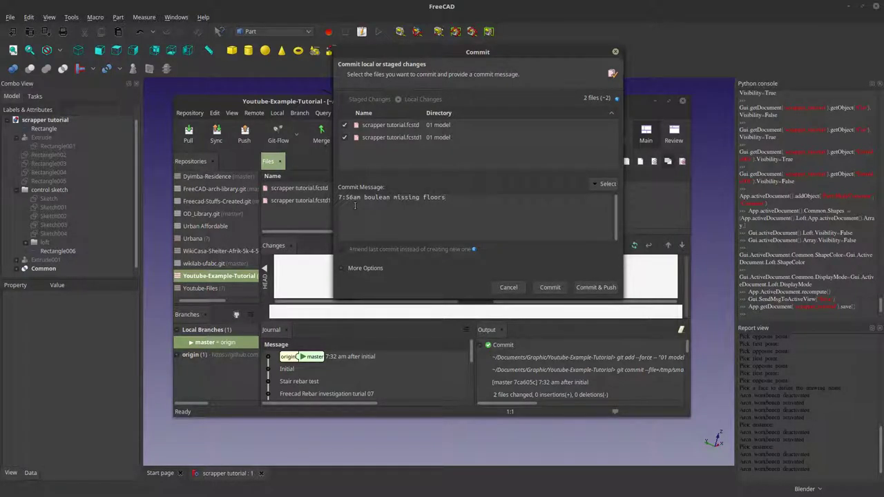
pyautogui.click(596, 288)
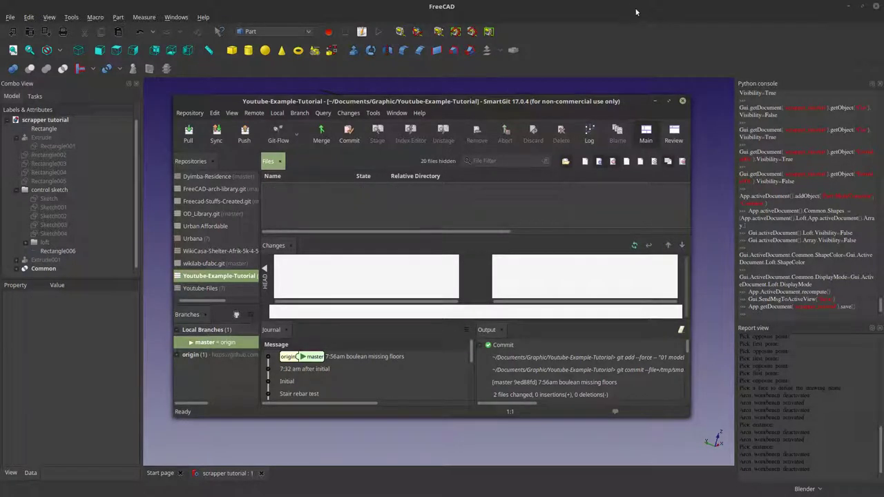
pyautogui.click(683, 102)
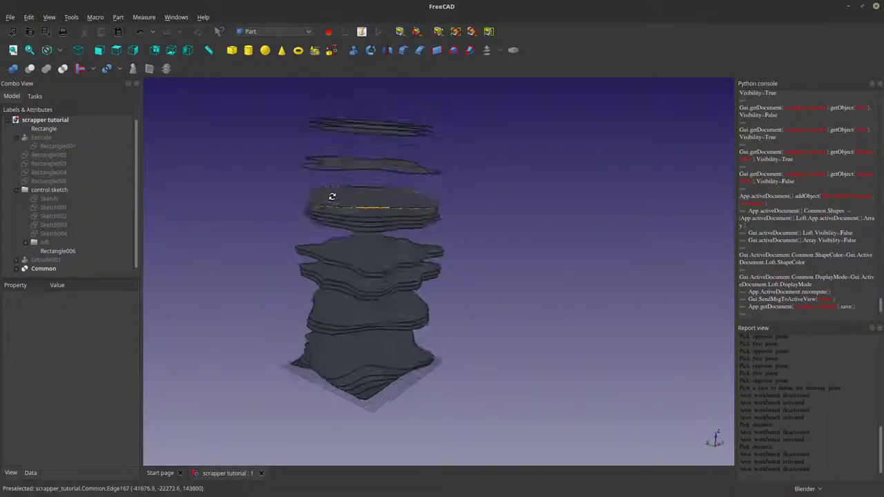
pyautogui.moveTo(331, 196); pyautogui.dragTo(374, 217, button='middle')
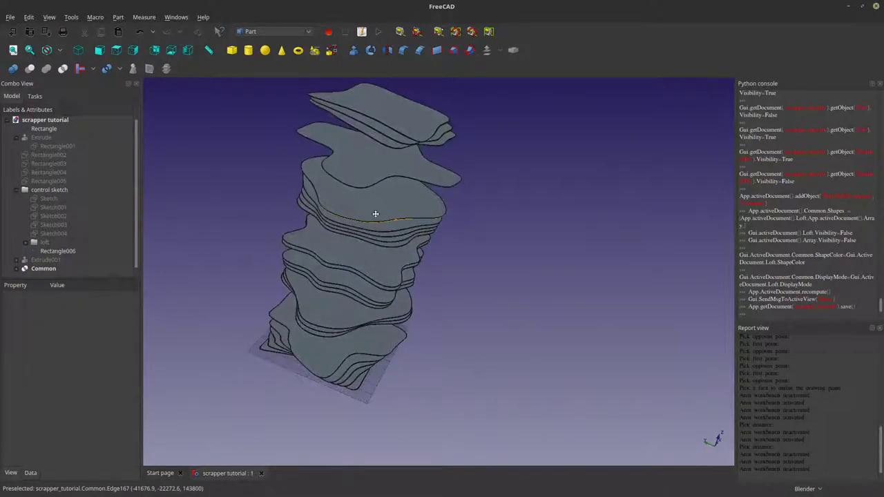
pyautogui.scroll(3, 426, 233)
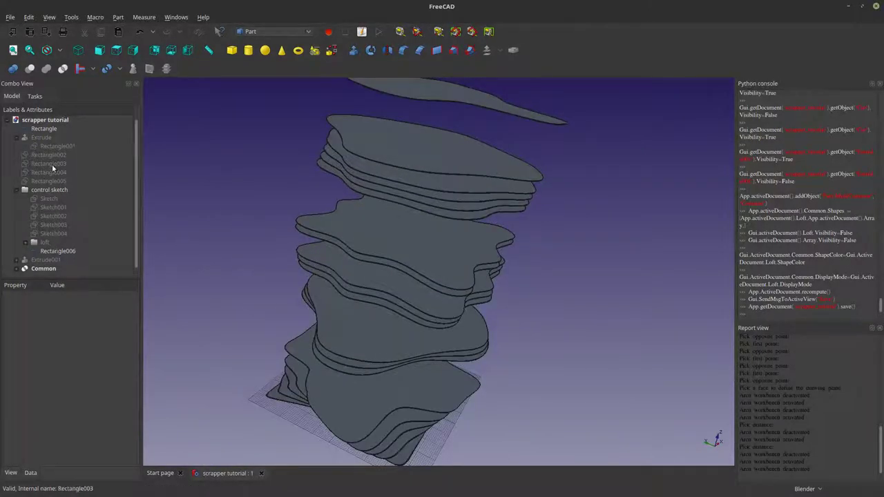
pyautogui.moveTo(348, 310); pyautogui.dragTo(421, 302, button='middle')
pyautogui.scroll(3, 408, 291)
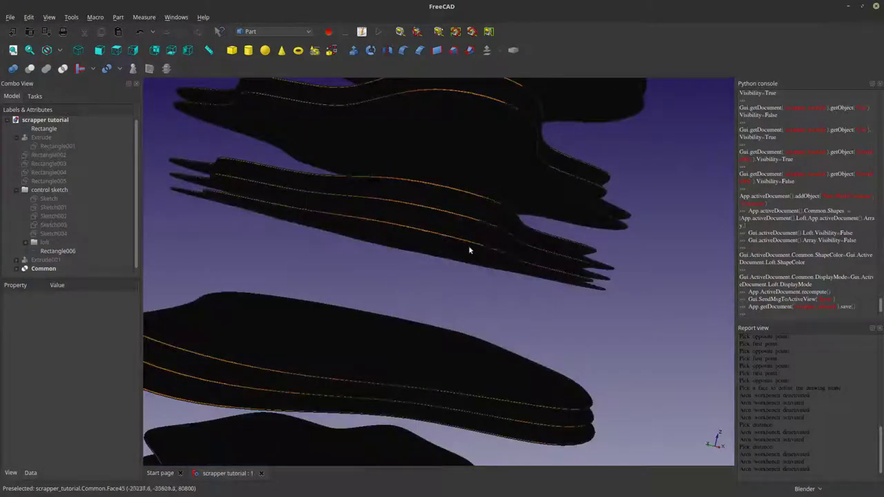
pyautogui.scroll(3, 468, 247)
pyautogui.moveTo(495, 256); pyautogui.dragTo(548, 252, button='middle')
pyautogui.scroll(-3, 477, 259)
pyautogui.scroll(3, 647, 314)
pyautogui.scroll(-2, 625, 315)
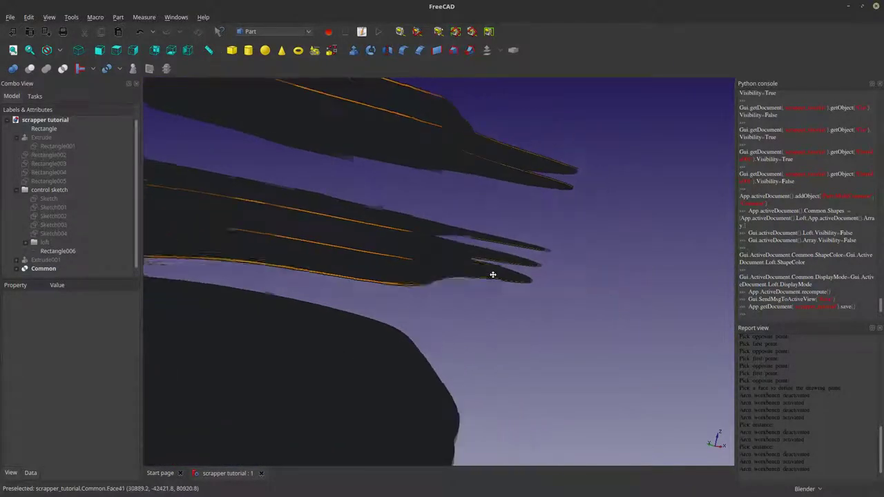
pyautogui.scroll(4, 469, 250)
pyautogui.moveTo(461, 269); pyautogui.dragTo(620, 361, button='middle')
pyautogui.scroll(-4, 542, 301)
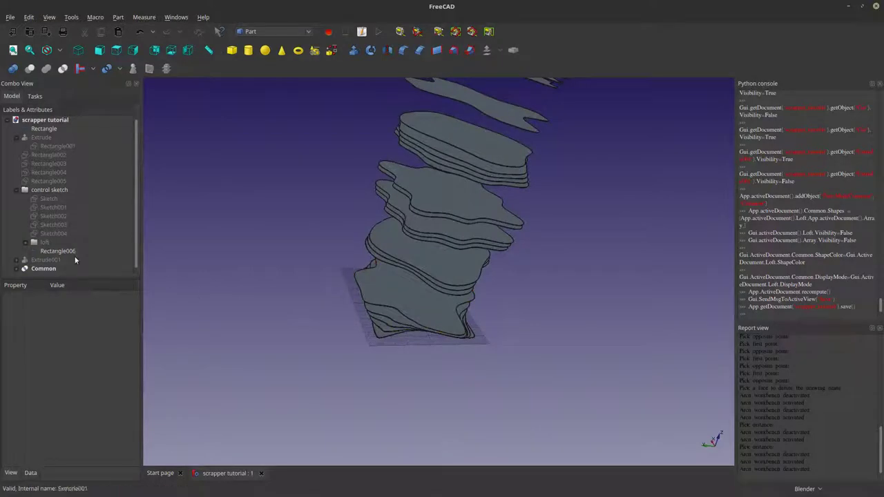
# Toggle Rectangle006 and Extrude001 to inspect the Extrude001 box, then hide it again
pyautogui.click(43, 190)
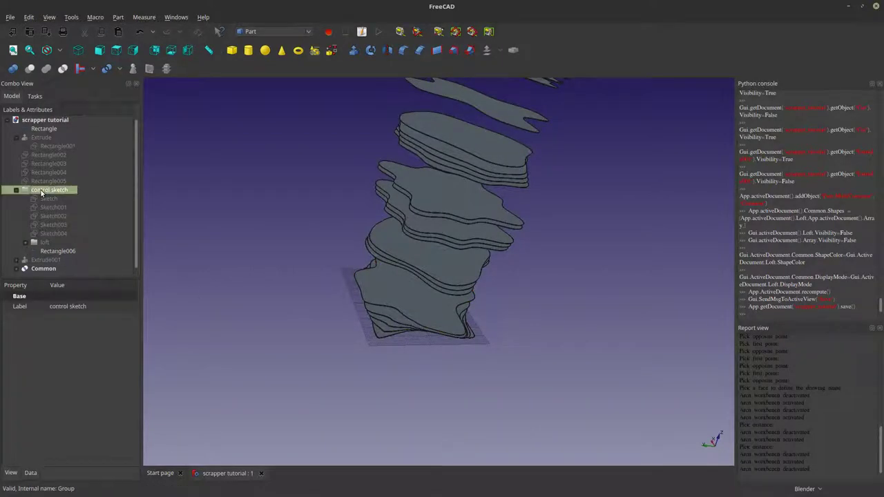
pyautogui.click(50, 251)
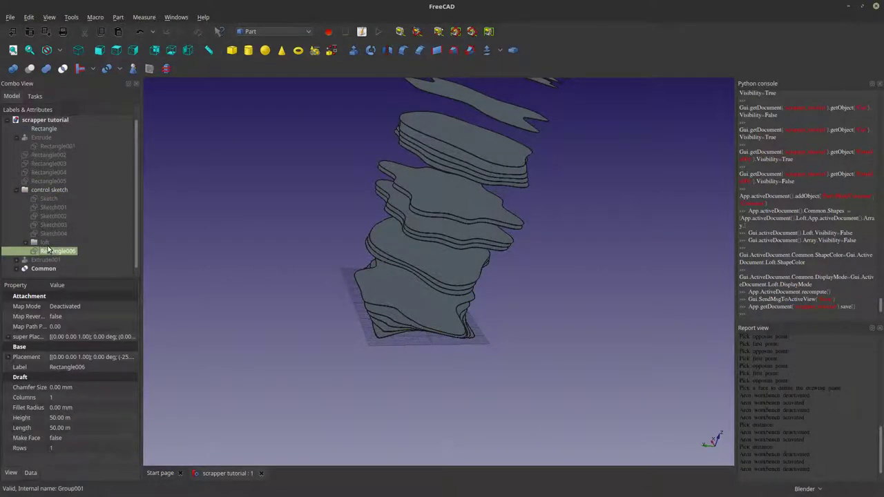
pyautogui.press('space')
pyautogui.press('space')
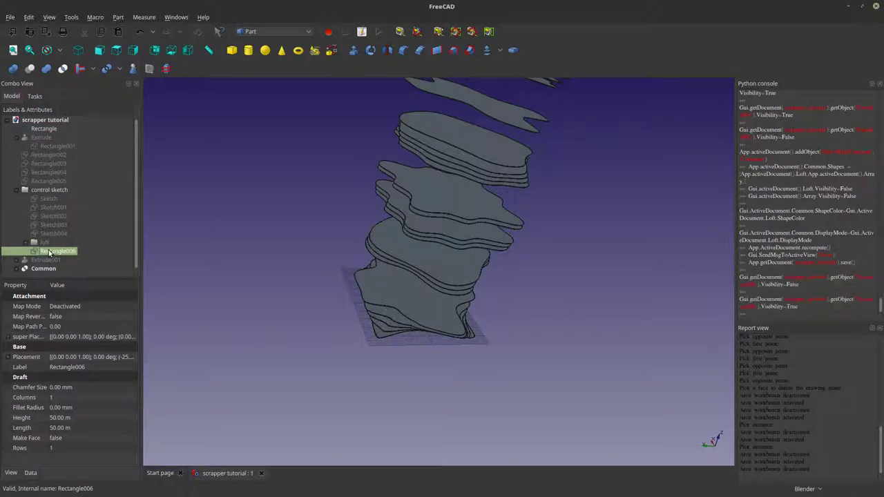
pyautogui.click(49, 260)
pyautogui.press('space')
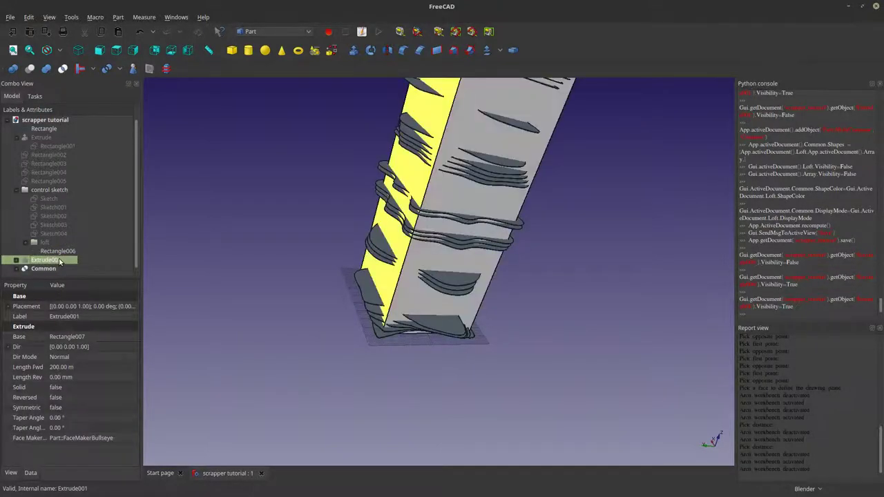
pyautogui.moveTo(480, 382)
pyautogui.mouseDown(button='middle')
pyautogui.moveTo(369, 357)
pyautogui.moveTo(487, 304)
pyautogui.moveTo(361, 374)
pyautogui.moveTo(282, 339)
pyautogui.moveTo(321, 363)
pyautogui.moveTo(246, 306)
pyautogui.moveTo(325, 401)
pyautogui.moveTo(262, 324)
pyautogui.moveTo(243, 316)
pyautogui.mouseUp(button='middle')
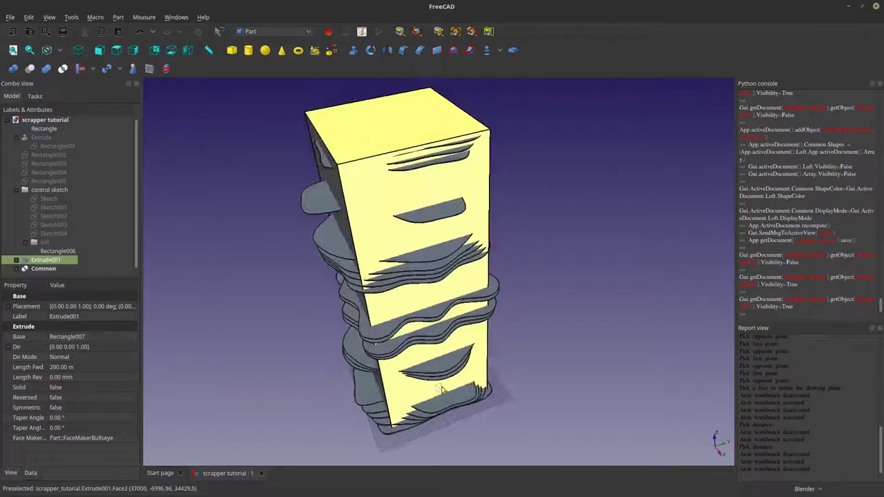
pyautogui.press('space')
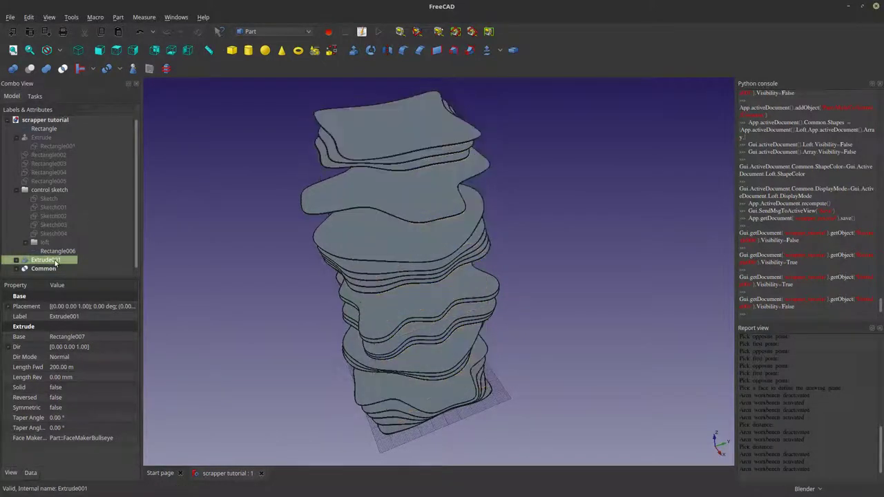
# Make the Rectangle002–005 grids visible and clear the selection
pyautogui.scroll(1, 49, 191)
pyautogui.click(40, 165)
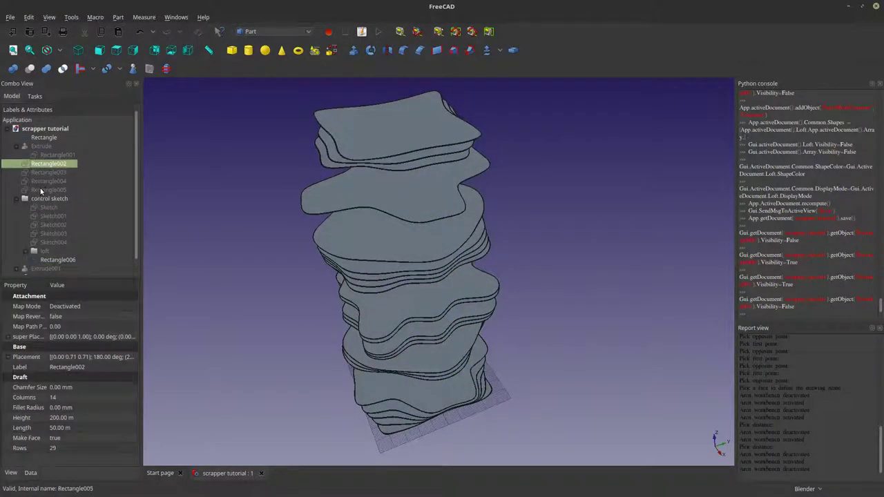
pyautogui.keyDown('shift'); pyautogui.click(41, 190); pyautogui.keyUp('shift')
pyautogui.press('space')
pyautogui.click(320, 368)
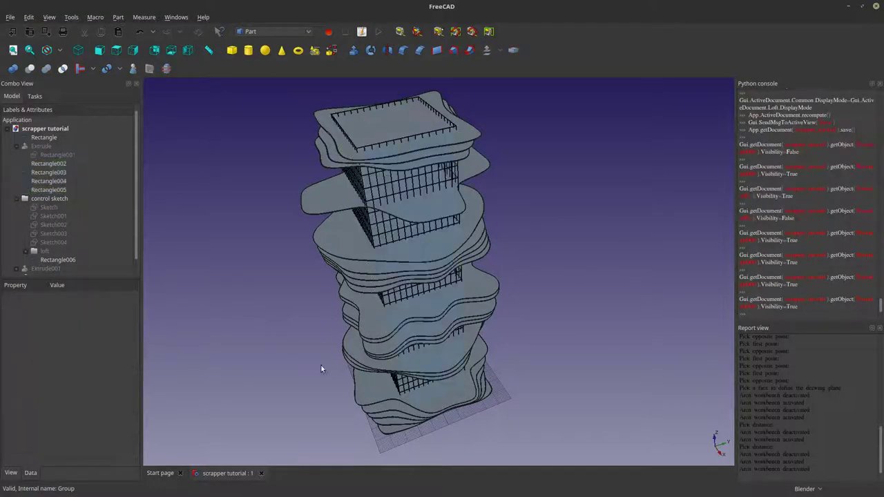
# Orbit and zoom so the tower with its grid core stands upright and centred
pyautogui.moveTo(320, 368); pyautogui.dragTo(418, 206, button='middle')
pyautogui.scroll(5, 418, 206)
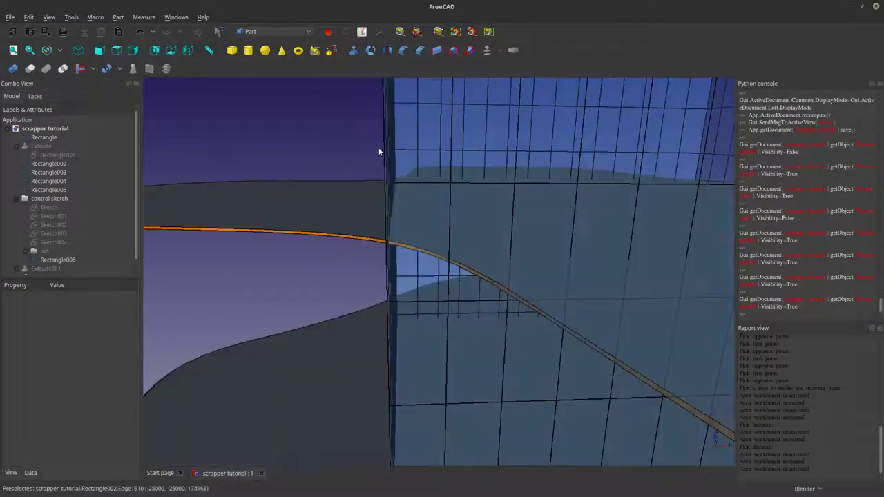
pyautogui.scroll(-3, 400, 172)
pyautogui.scroll(-3, 398, 174)
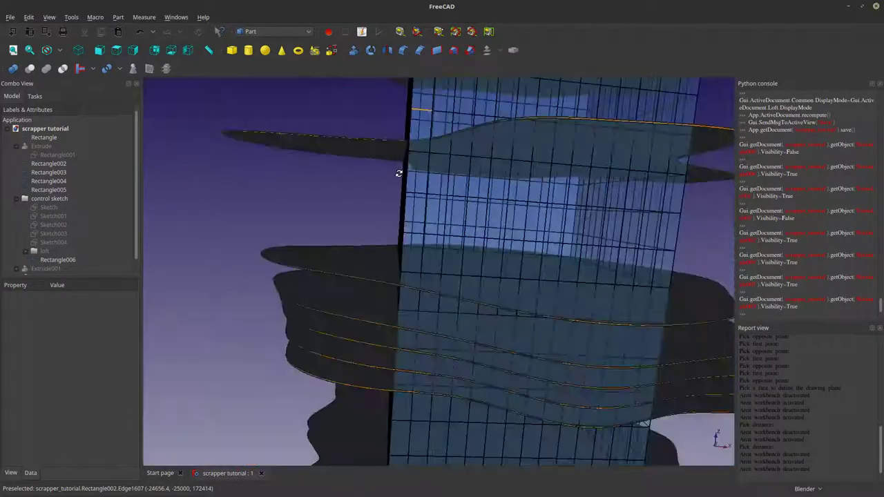
pyautogui.scroll(-5, 402, 182)
pyautogui.moveTo(435, 207); pyautogui.dragTo(387, 198, button='middle')
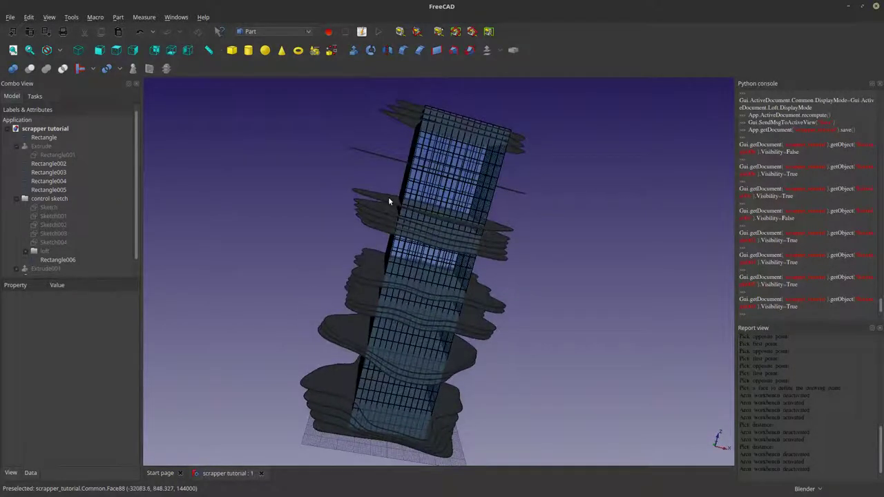
pyautogui.scroll(2, 388, 201)
pyautogui.scroll(3, 391, 400)
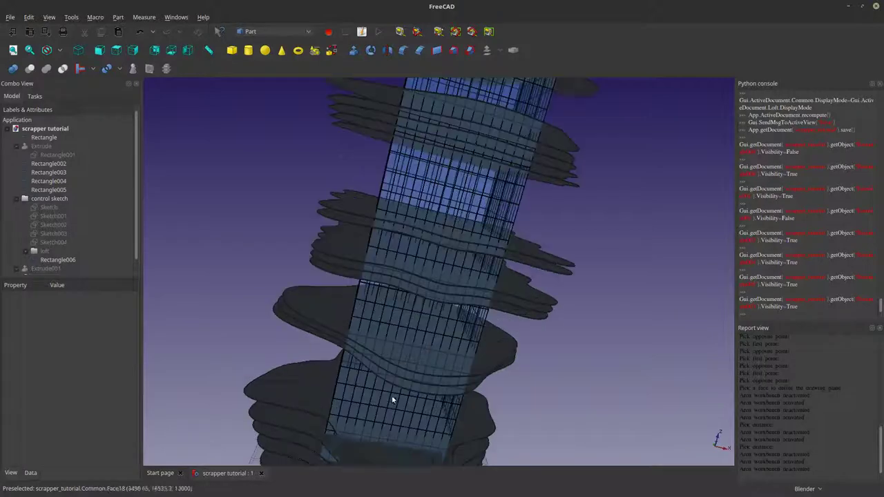
pyautogui.scroll(-1, 53, 256)
# Set the Structure's Height under Common › Array to 1 and open System Monitor
pyautogui.click(46, 268)
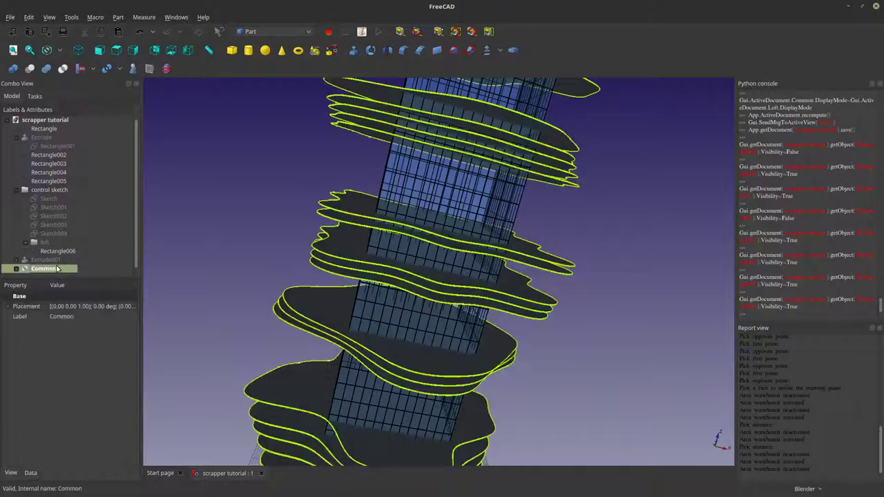
pyautogui.click(14, 269)
pyautogui.scroll(-1, 17, 270)
pyautogui.click(27, 269)
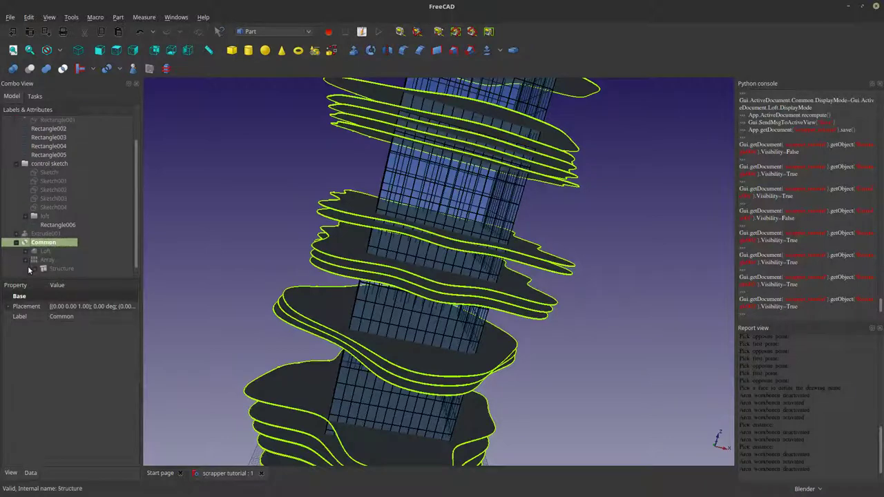
pyautogui.click(56, 269)
pyautogui.click(56, 357)
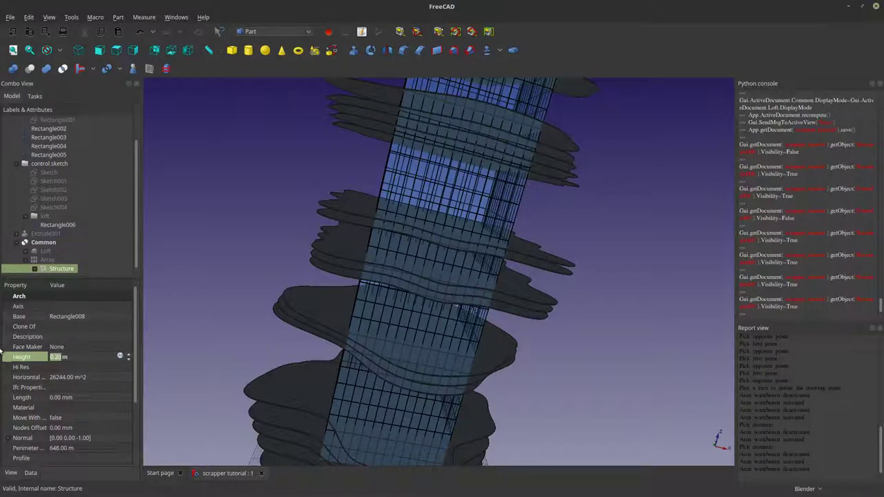
pyautogui.write('1.')
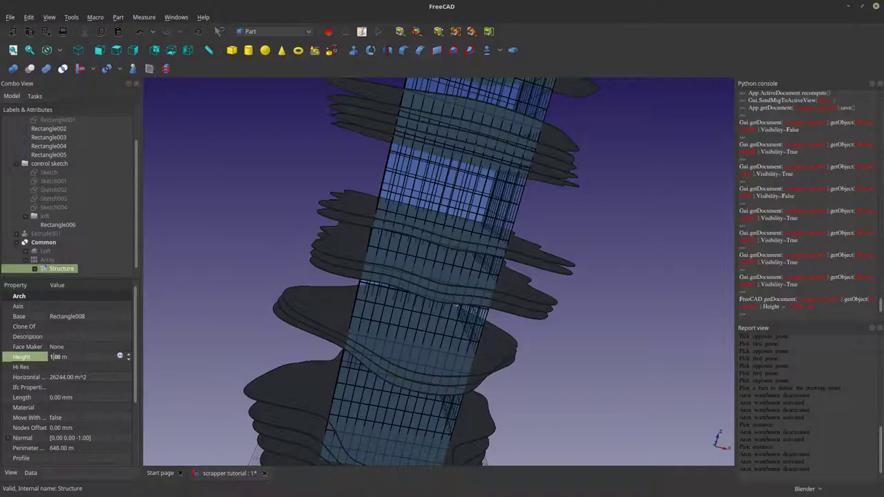
pyautogui.hotkey('ctrl', 'shift', 'Escape')
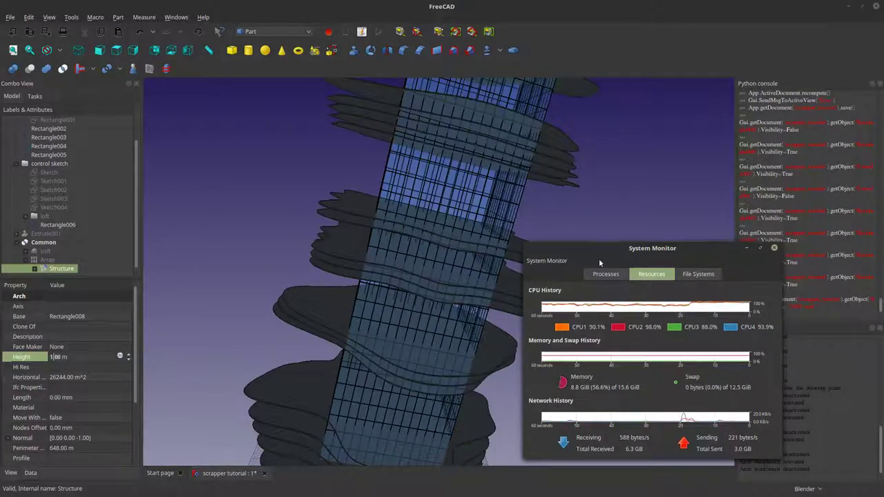
# Check running processes and CPU load, view scrapper tutorial.fcstd's file size, and return to FreeCAD
pyautogui.click(610, 275)
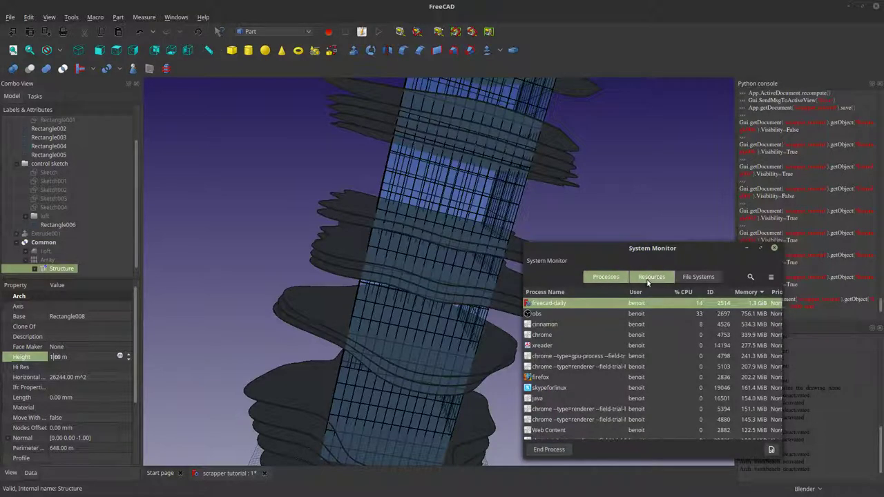
pyautogui.click(648, 279)
pyautogui.press('super+e')
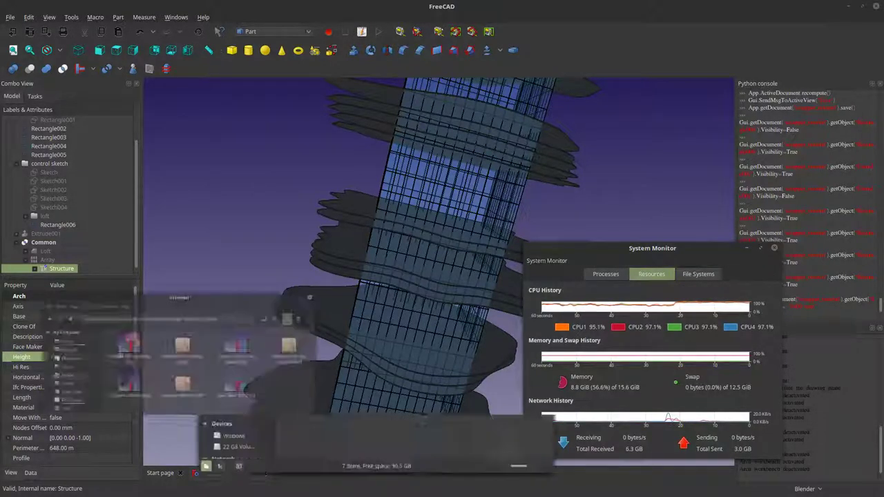
pyautogui.click(365, 345)
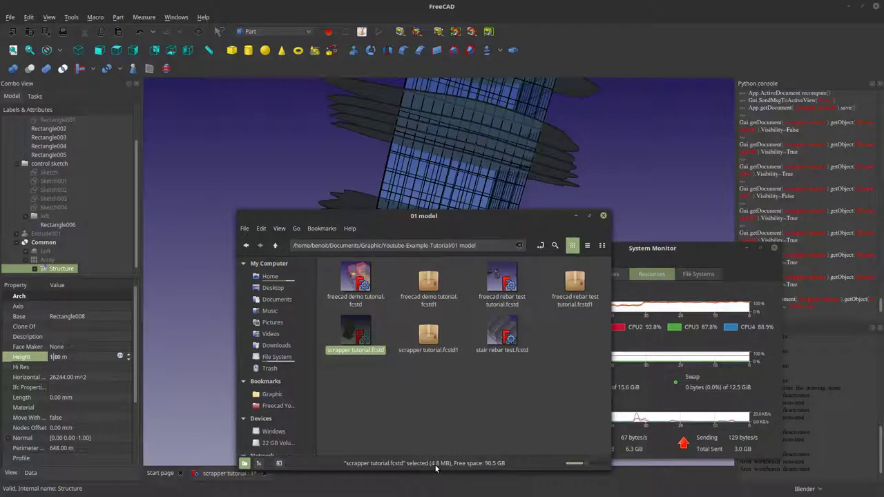
pyautogui.click(448, 21)
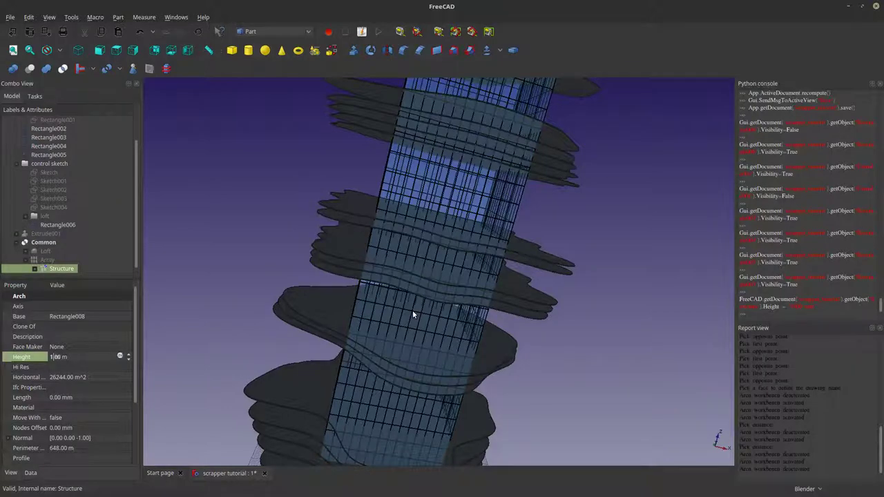
# Finish the Structure Height as 1.00 m, inspect the thicker slabs, and select Common
pyautogui.write('.')
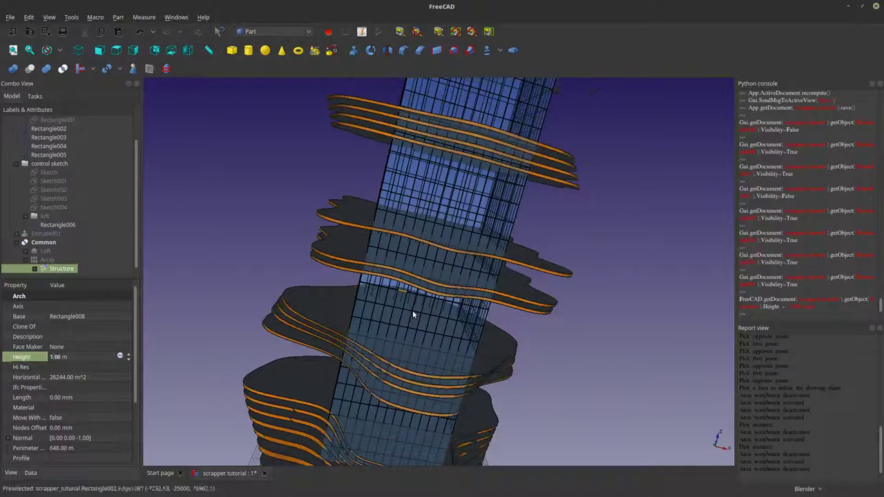
pyautogui.moveTo(412, 312); pyautogui.dragTo(399, 286, button='middle')
pyautogui.scroll(2, 399, 286)
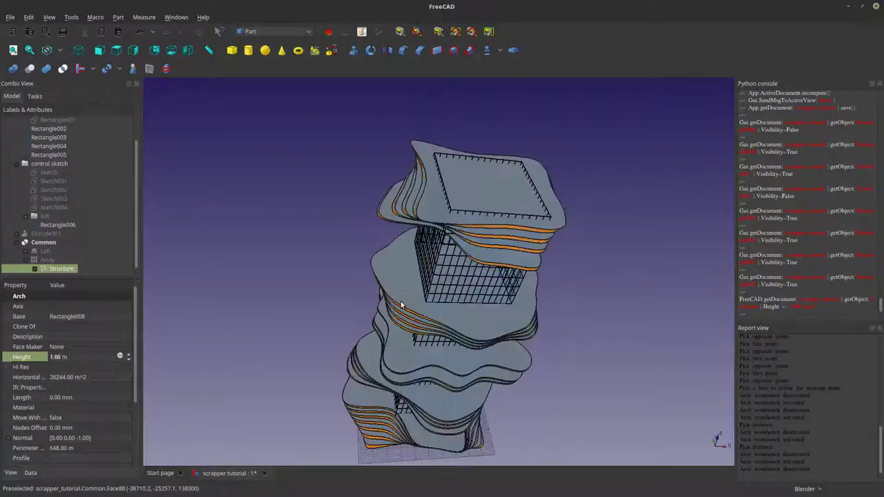
pyautogui.click(398, 308)
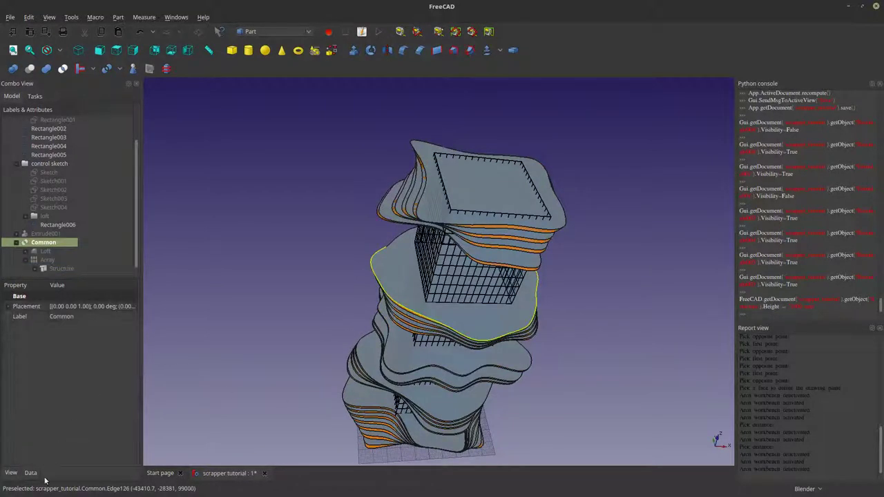
pyautogui.click(17, 473)
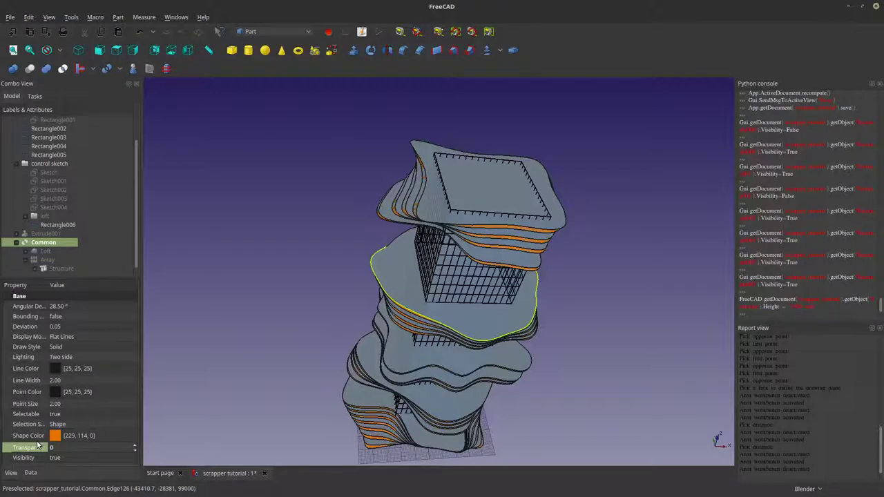
pyautogui.doubleClick(85, 447)
pyautogui.write('50')
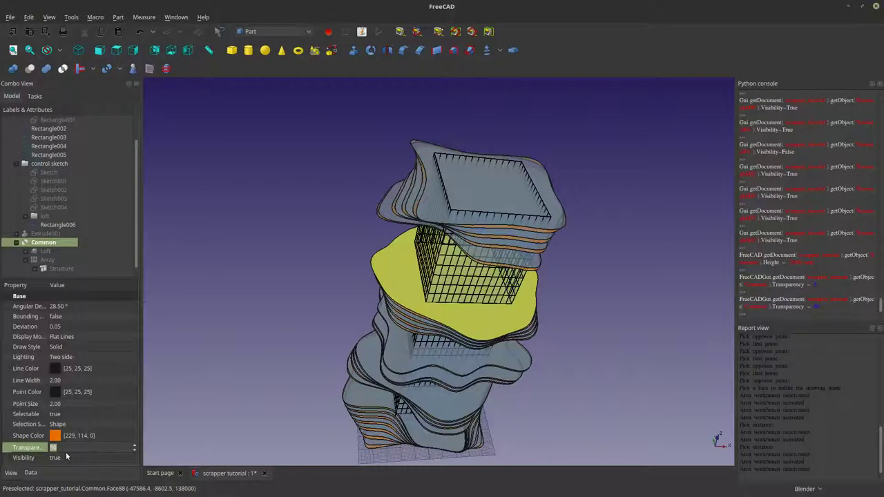
pyautogui.write('0')
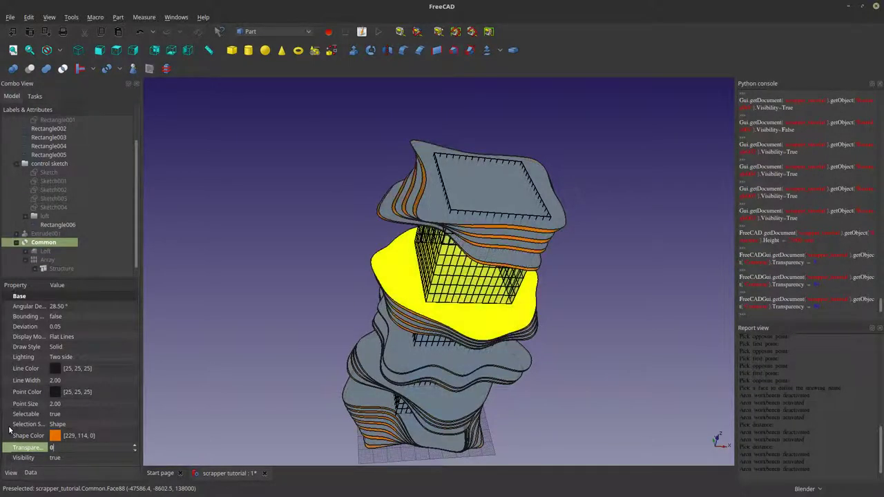
pyautogui.click(241, 337)
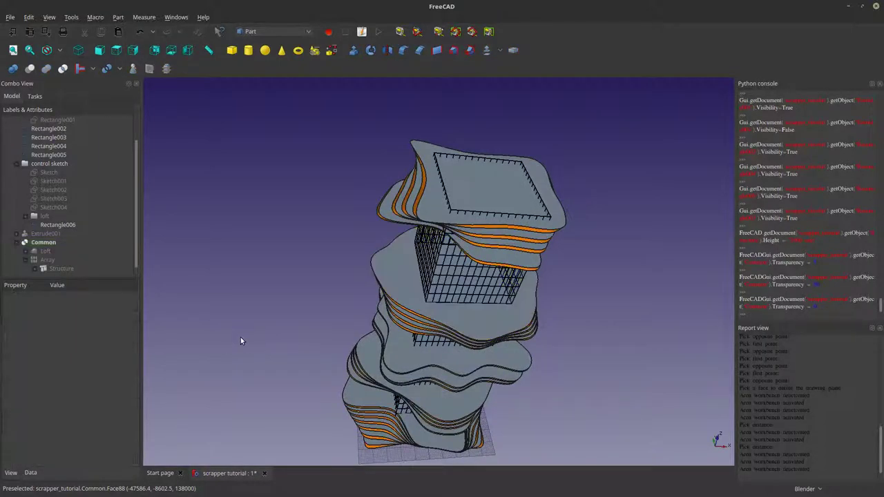
pyautogui.scroll(3, 342, 331)
pyautogui.moveTo(345, 326); pyautogui.dragTo(523, 276, button='middle')
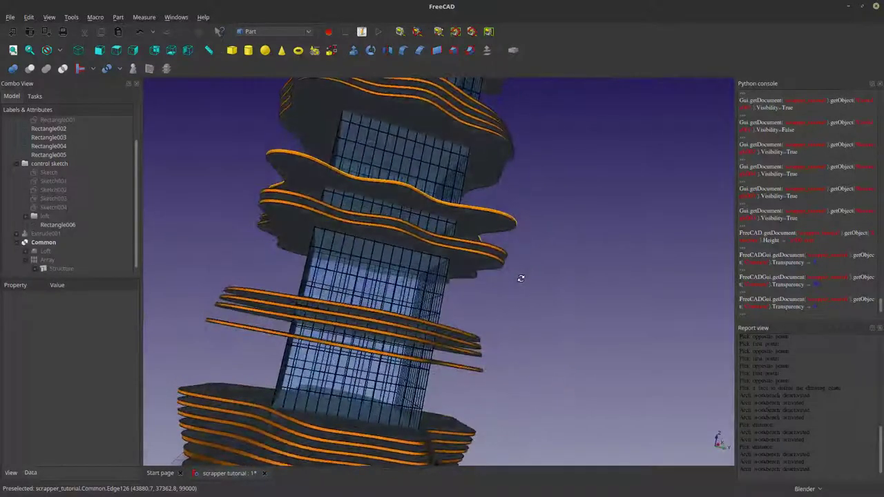
# Inspect the orange slab edges from several angles, then make Extrude001 visible again
pyautogui.scroll(2, 519, 283)
pyautogui.scroll(3, 257, 415)
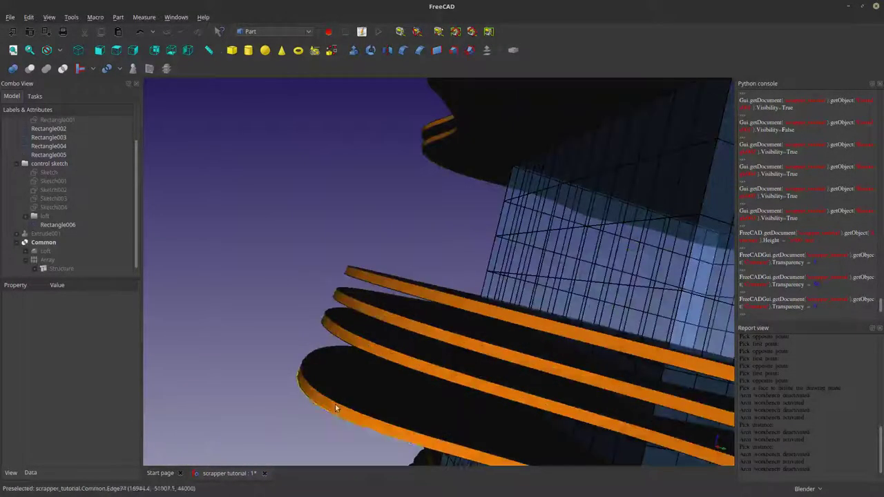
pyautogui.moveTo(336, 408); pyautogui.dragTo(320, 372, button='middle')
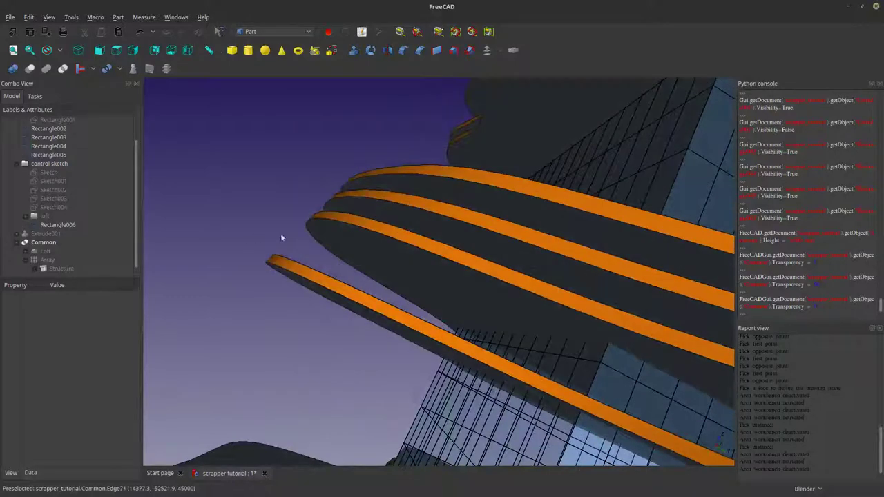
pyautogui.moveTo(280, 237)
pyautogui.mouseDown(button='middle')
pyautogui.moveTo(292, 239)
pyautogui.moveTo(272, 263)
pyautogui.moveTo(277, 246)
pyautogui.mouseUp(button='middle')
pyautogui.scroll(-5, 323, 218)
pyautogui.moveTo(323, 218); pyautogui.dragTo(413, 387, button='middle')
pyautogui.scroll(4, 378, 188)
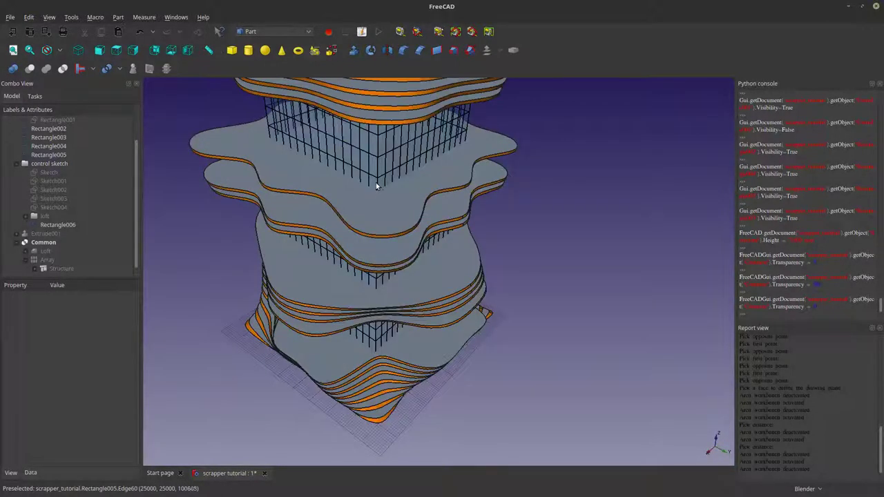
pyautogui.click(45, 233)
pyautogui.press('space')
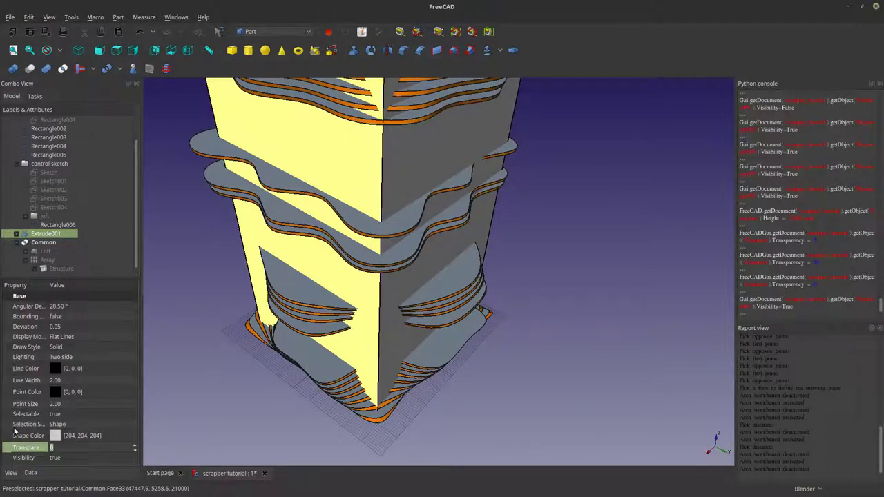
# Set Extrude001's Transparency to 80
pyautogui.write('80')
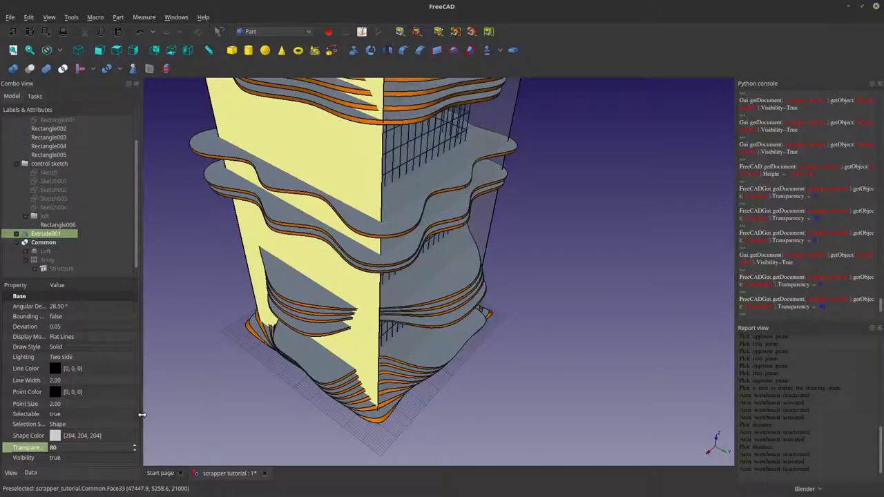
pyautogui.click(207, 386)
pyautogui.scroll(-3, 326, 318)
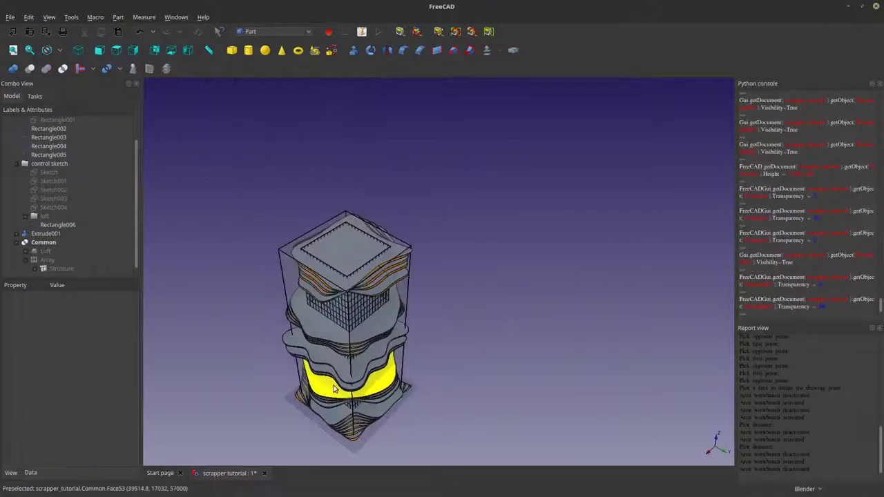
pyautogui.moveTo(326, 319); pyautogui.dragTo(351, 330, button='middle')
pyautogui.scroll(3, 351, 329)
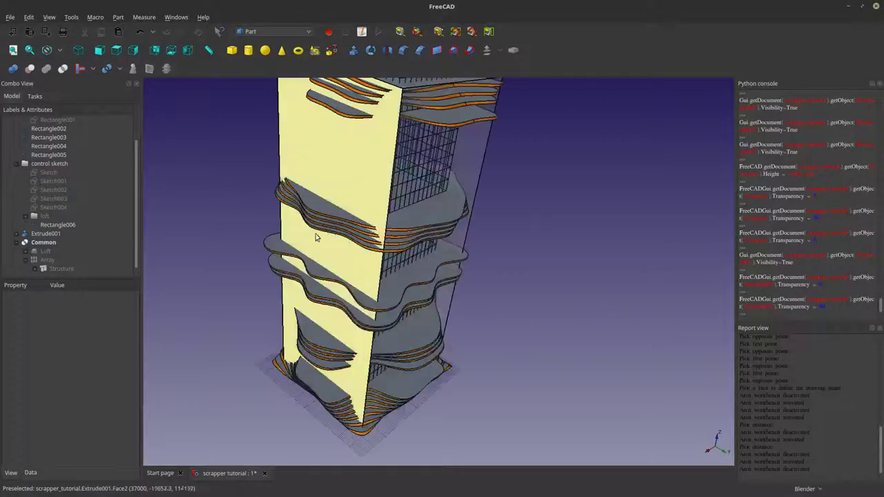
# Give Extrude001 a blue Shape Color from the custom swatch
pyautogui.click(46, 233)
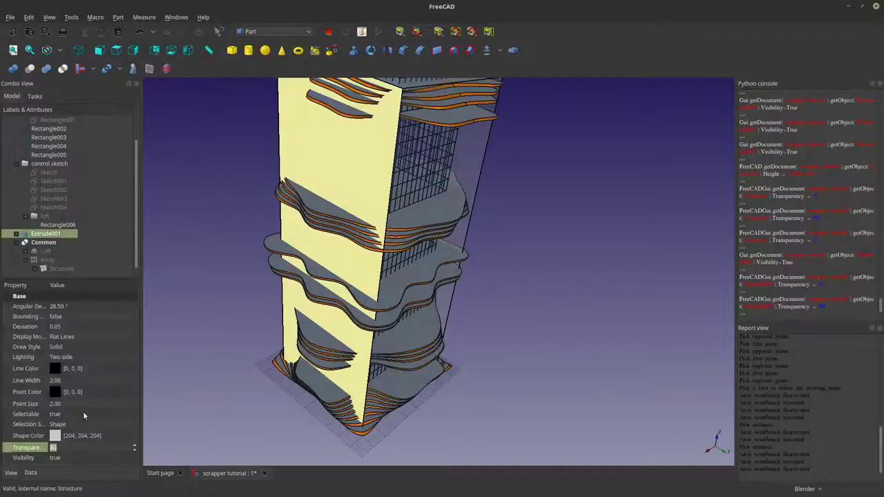
pyautogui.click(28, 435)
pyautogui.click(97, 435)
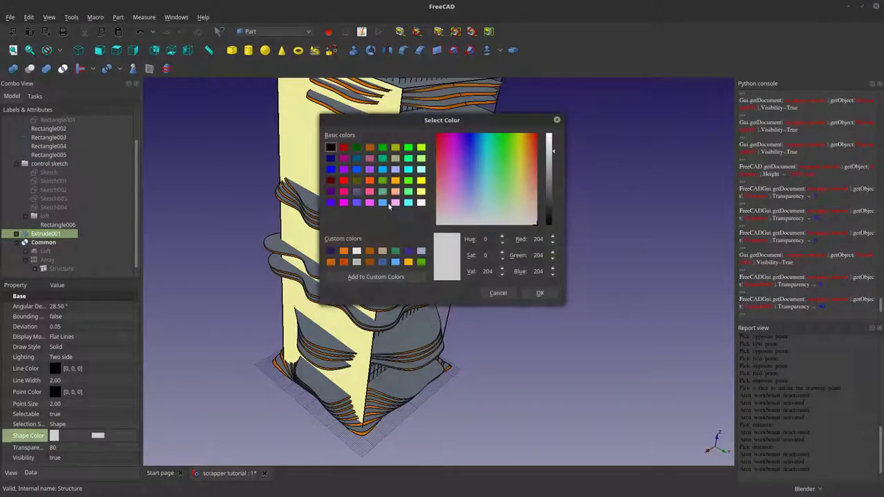
pyautogui.click(383, 262)
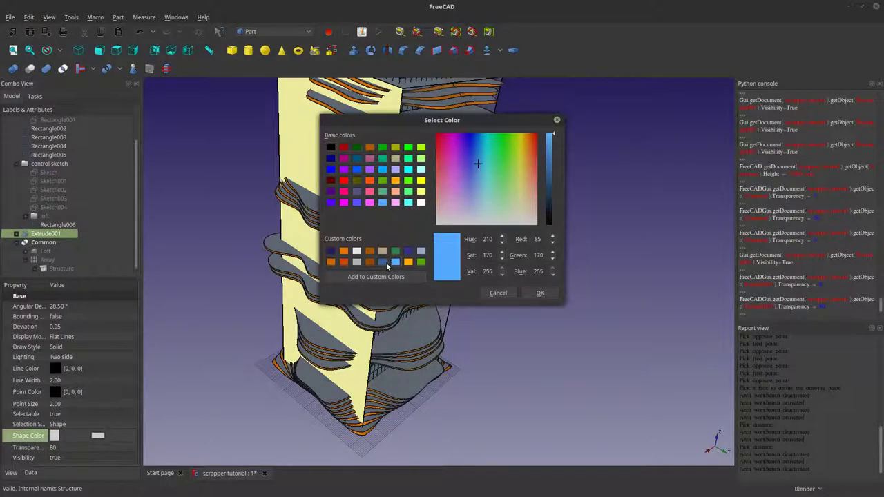
pyautogui.click(533, 292)
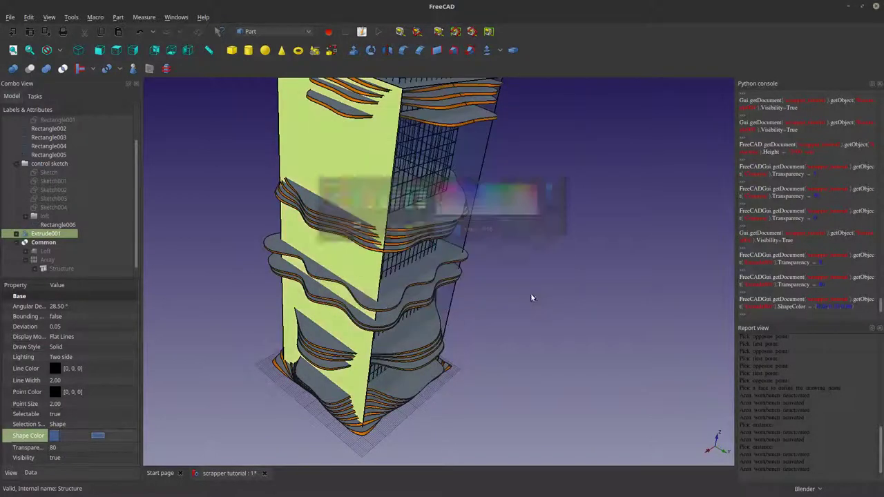
pyautogui.moveTo(534, 296); pyautogui.dragTo(540, 347, button='middle')
pyautogui.scroll(-5, 552, 311)
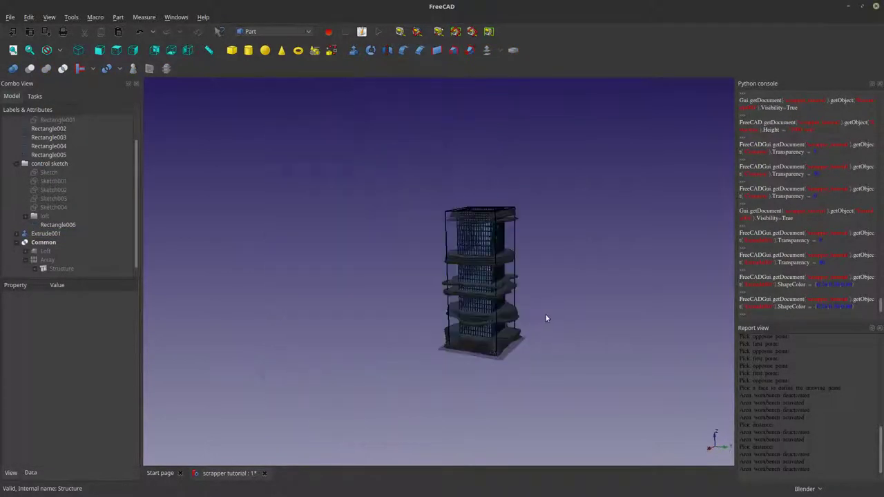
pyautogui.keyDown('shift'); pyautogui.moveTo(546, 317); pyautogui.dragTo(514, 330, button='middle'); pyautogui.keyUp('shift')
pyautogui.scroll(5, 515, 330)
pyautogui.moveTo(452, 281); pyautogui.dragTo(473, 357, button='middle')
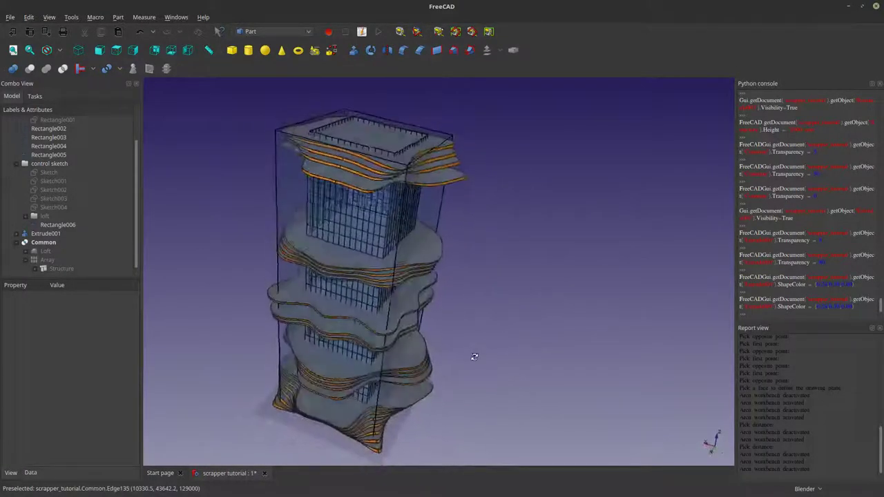
pyautogui.moveTo(423, 244); pyautogui.dragTo(501, 339, button='middle')
pyautogui.scroll(5, 351, 278)
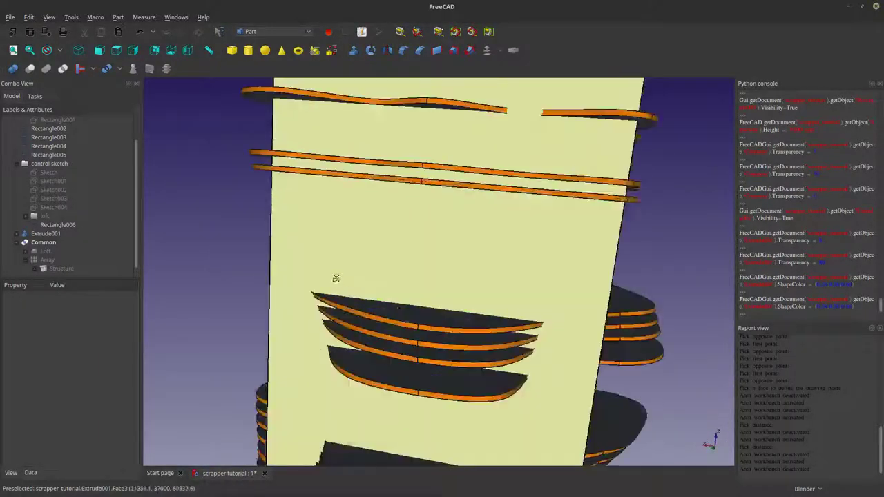
pyautogui.moveTo(338, 279); pyautogui.dragTo(466, 233, button='middle')
pyautogui.moveTo(458, 219); pyautogui.dragTo(443, 355, button='middle')
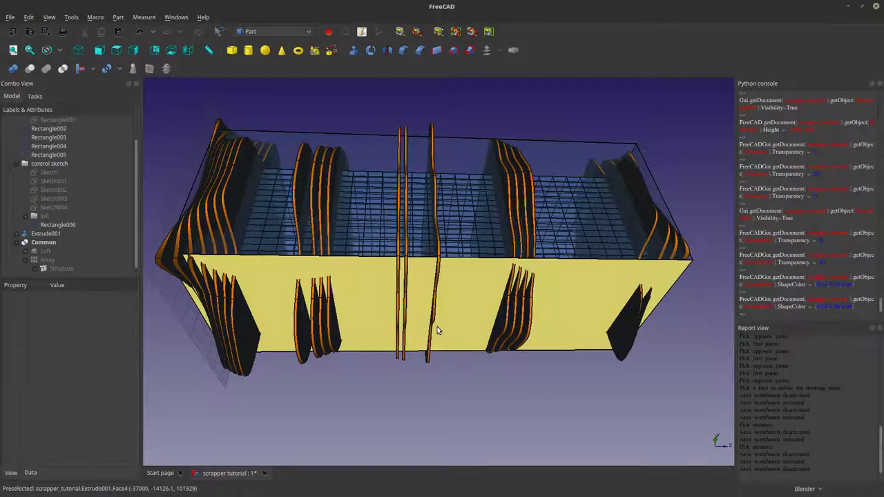
pyautogui.moveTo(488, 287); pyautogui.dragTo(535, 250, button='middle')
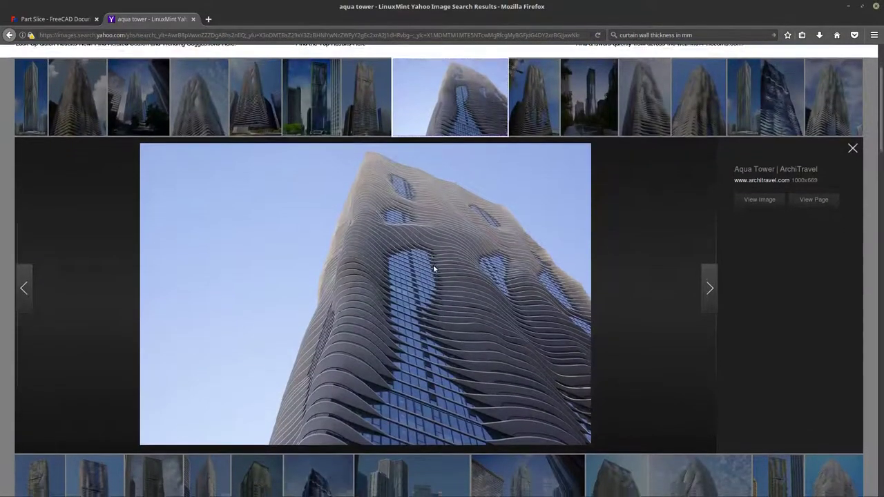
# Browse the aqua tower image results, minimize Firefox, and orbit the FreeCAD tower
pyautogui.scroll(-2, 433, 266)
pyautogui.scroll(-4, 433, 264)
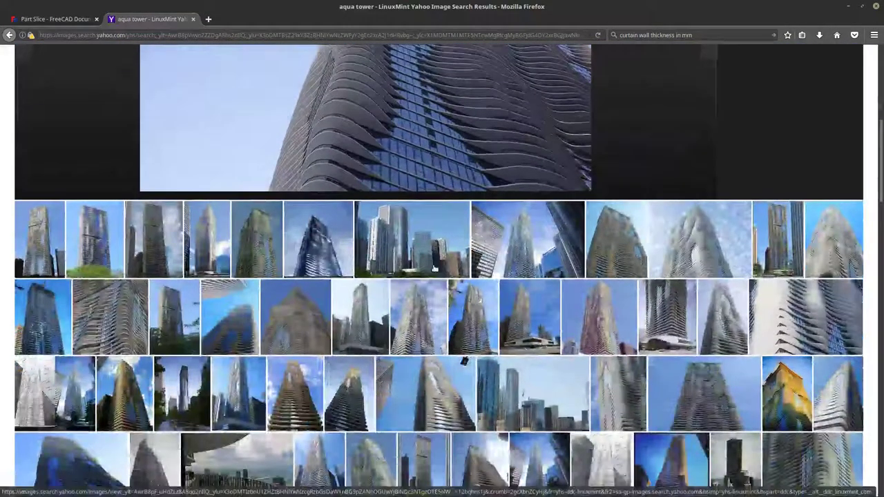
pyautogui.scroll(-5, 433, 268)
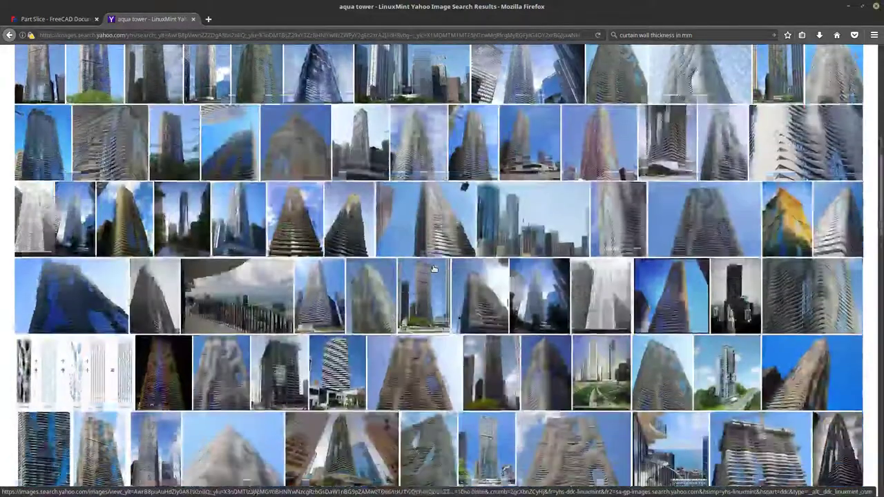
pyautogui.scroll(-4, 434, 268)
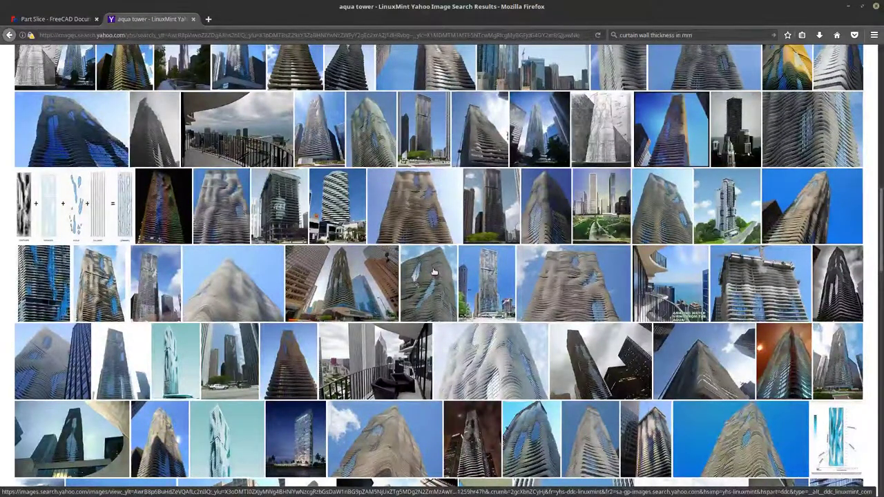
pyautogui.click(851, 10)
pyautogui.moveTo(497, 304); pyautogui.dragTo(412, 239, button='middle')
pyautogui.scroll(5, 424, 321)
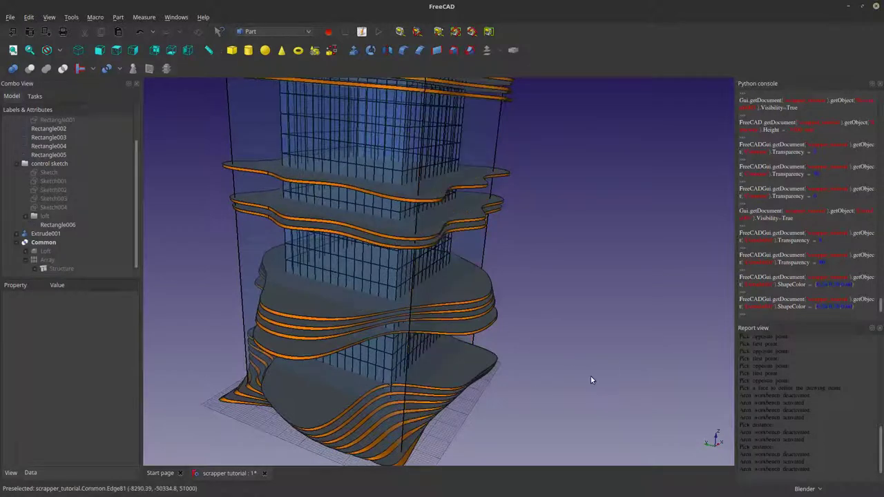
pyautogui.scroll(-5, 535, 315)
pyautogui.scroll(6, 536, 322)
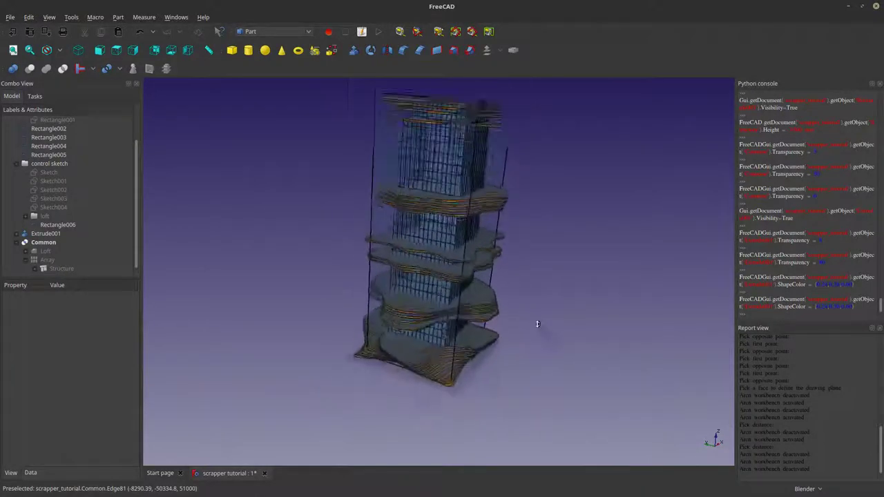
pyautogui.moveTo(527, 300); pyautogui.dragTo(490, 232, button='middle')
pyautogui.scroll(3, 518, 292)
pyautogui.moveTo(518, 292); pyautogui.dragTo(542, 283, button='middle')
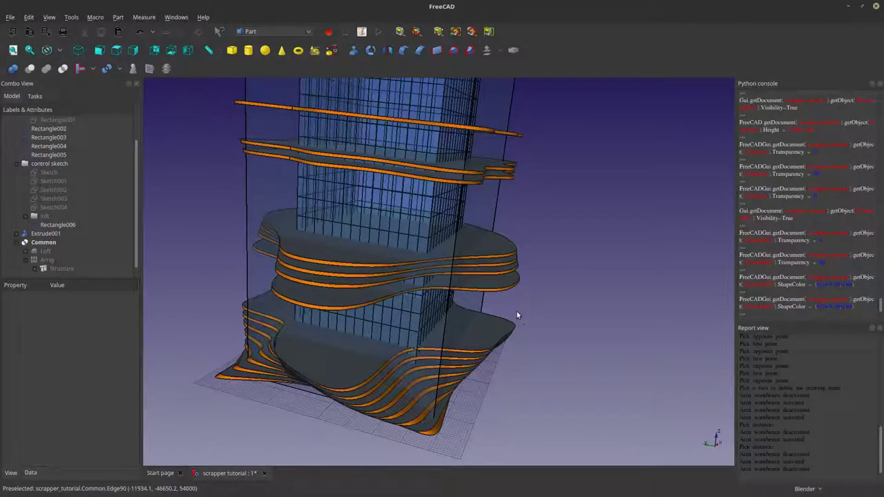
pyautogui.moveTo(516, 312); pyautogui.dragTo(501, 286, button='middle')
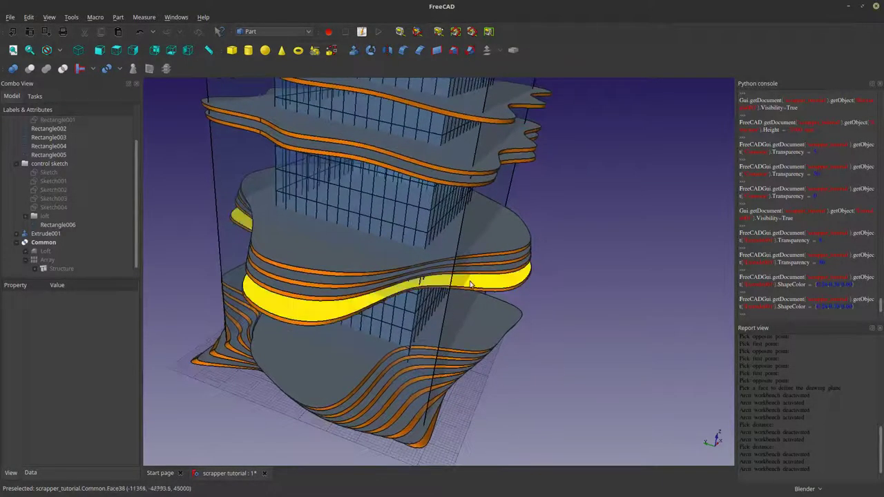
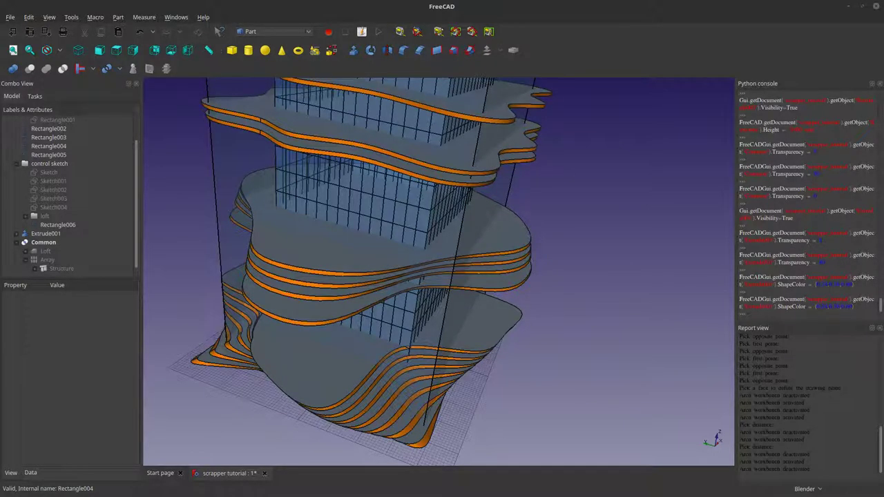
# Orbit and zoom out to frame the whole tower with its wavy slabs, glass core and massing box
pyautogui.moveTo(430, 345); pyautogui.dragTo(424, 322, button='middle')
pyautogui.scroll(-5, 424, 321)
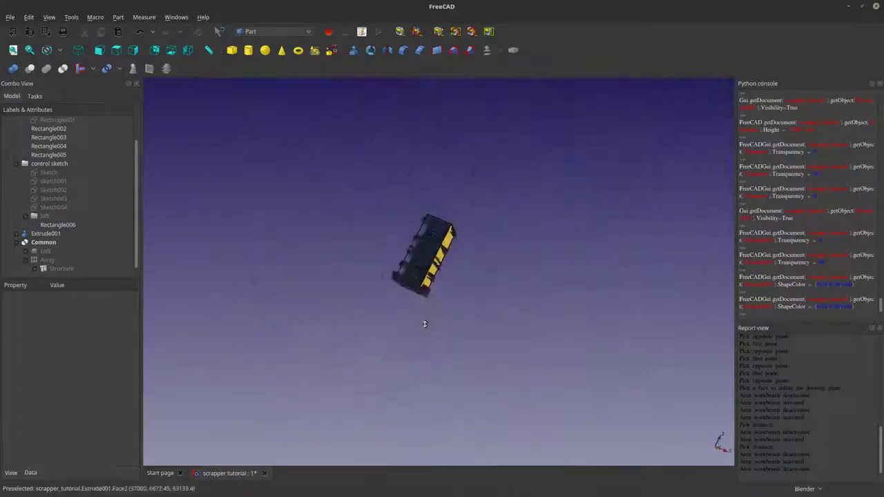
pyautogui.scroll(2, 419, 288)
pyautogui.scroll(6, 419, 287)
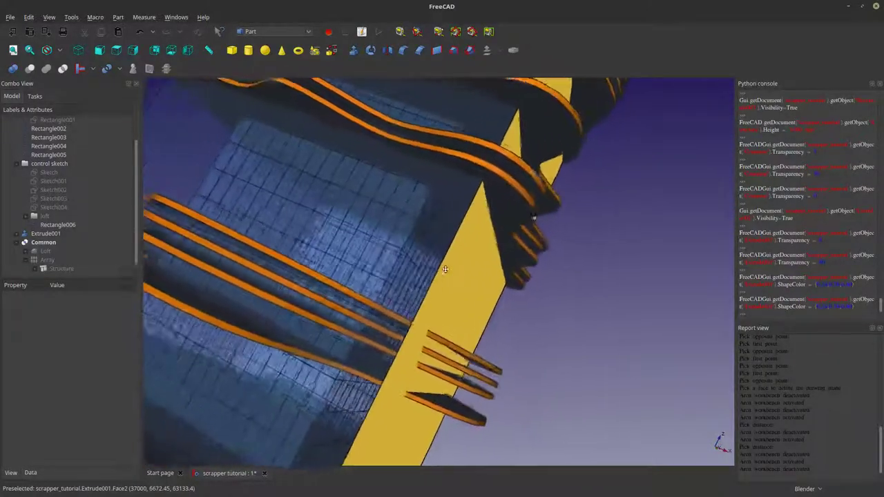
pyautogui.moveTo(399, 285); pyautogui.dragTo(403, 191, button='middle')
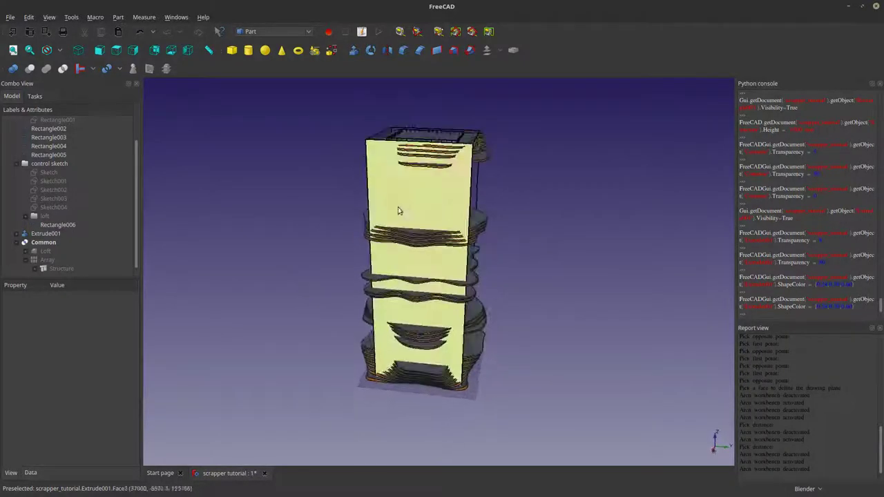